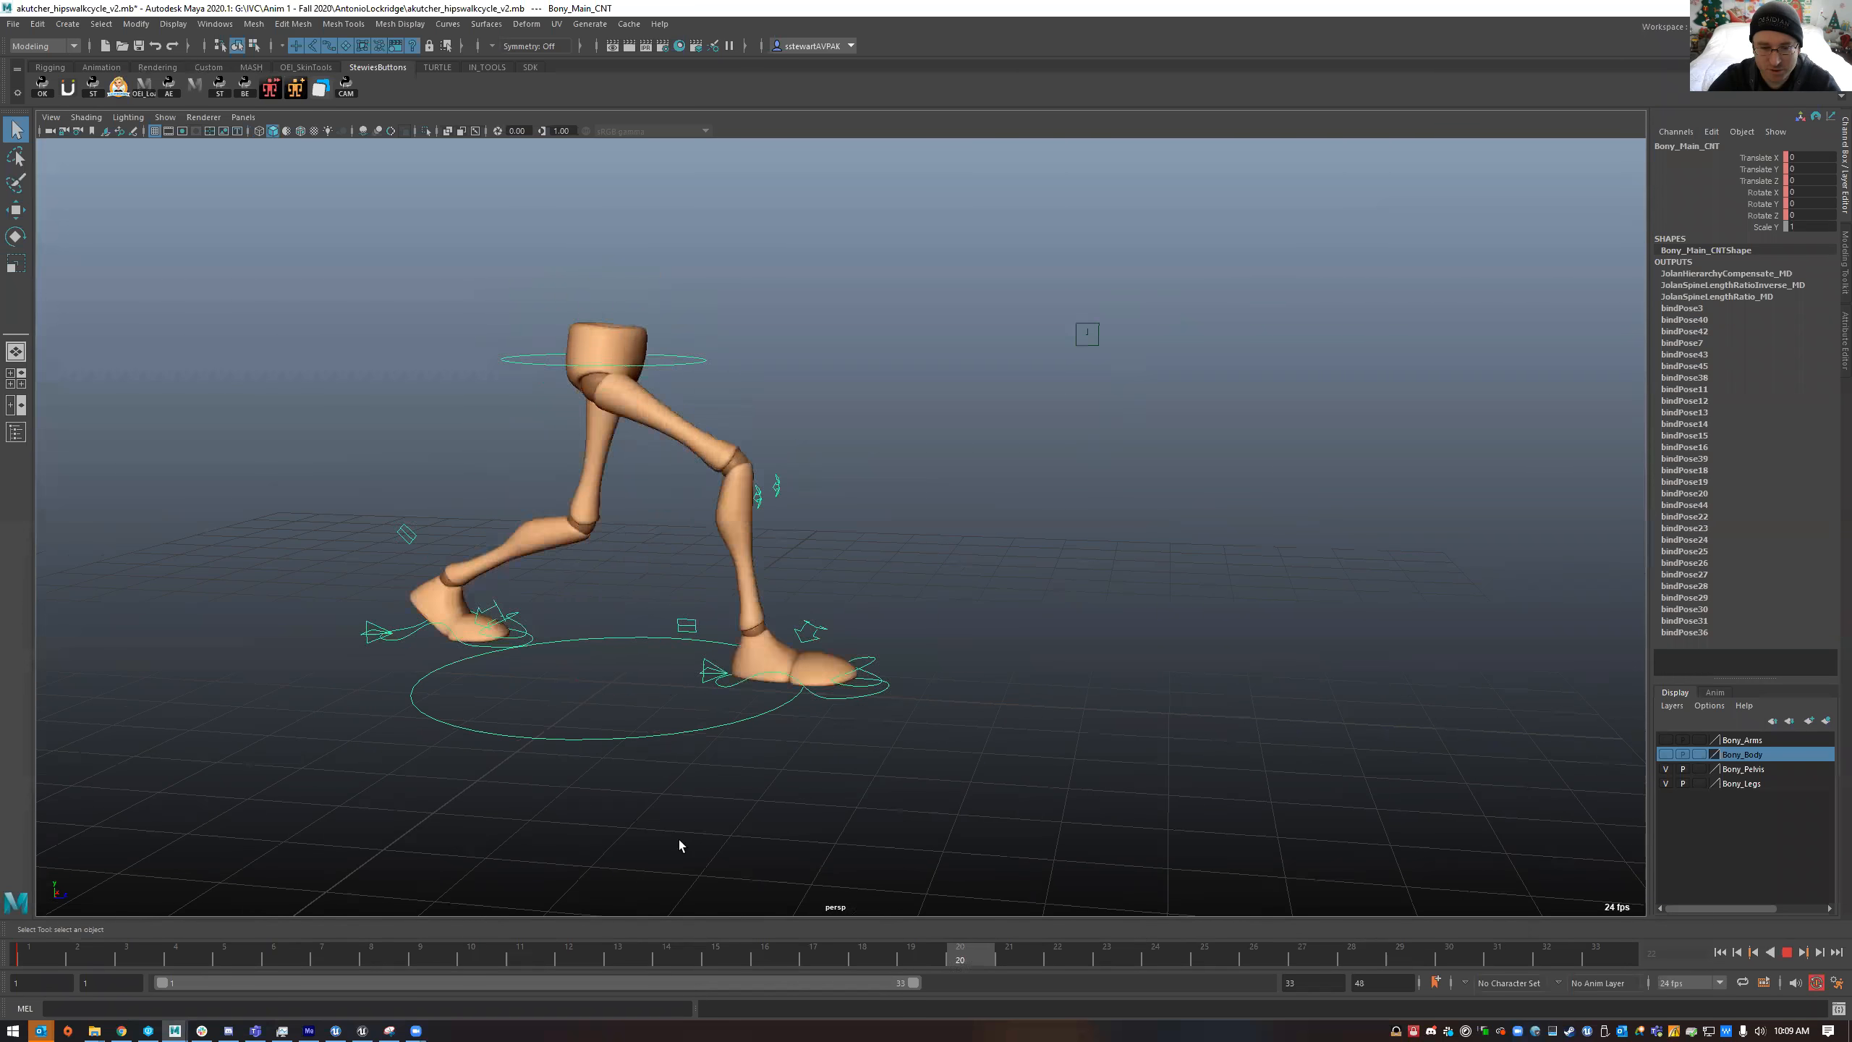
- Play back and scrub the in-place walk cycle in the perspective view, examining the leg and hip motion from several angles
drag(662, 950, 142, 950)
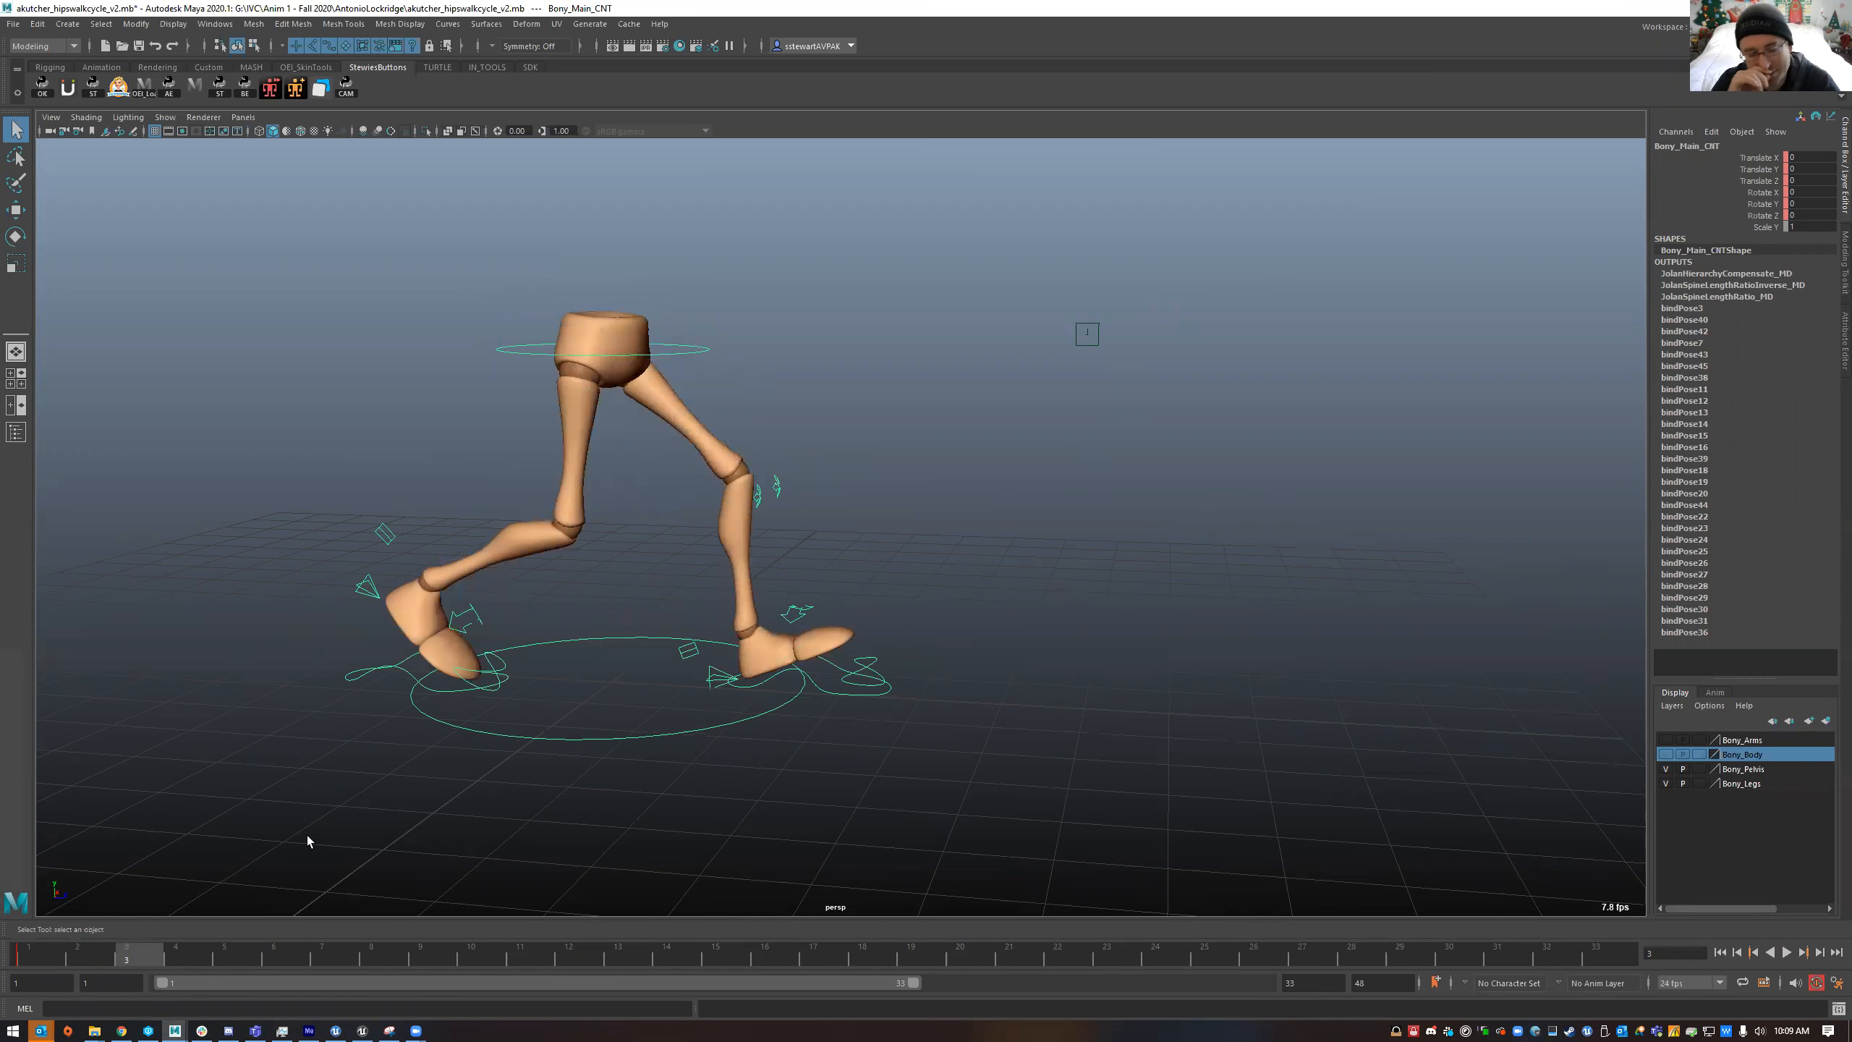
key(alt+v)
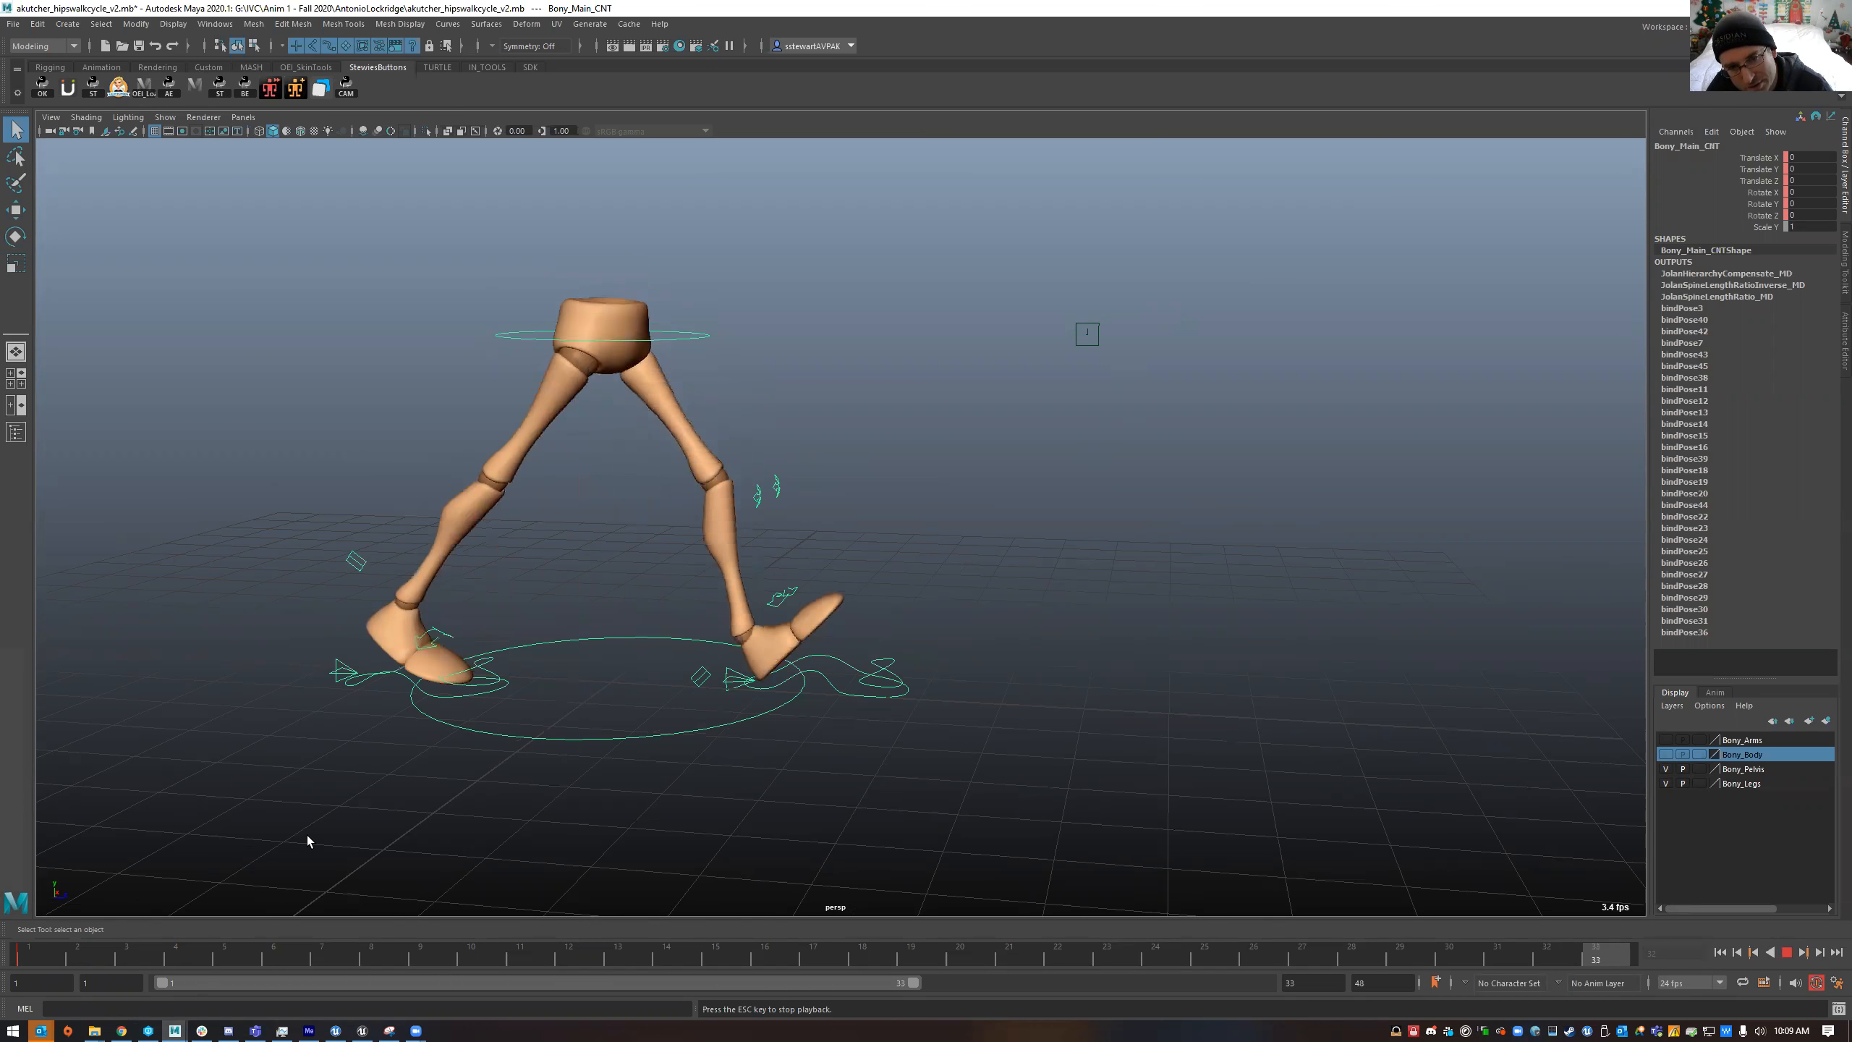
drag(78, 957, 33, 926)
alt+drag(694, 762, 637, 748)
click(735, 765)
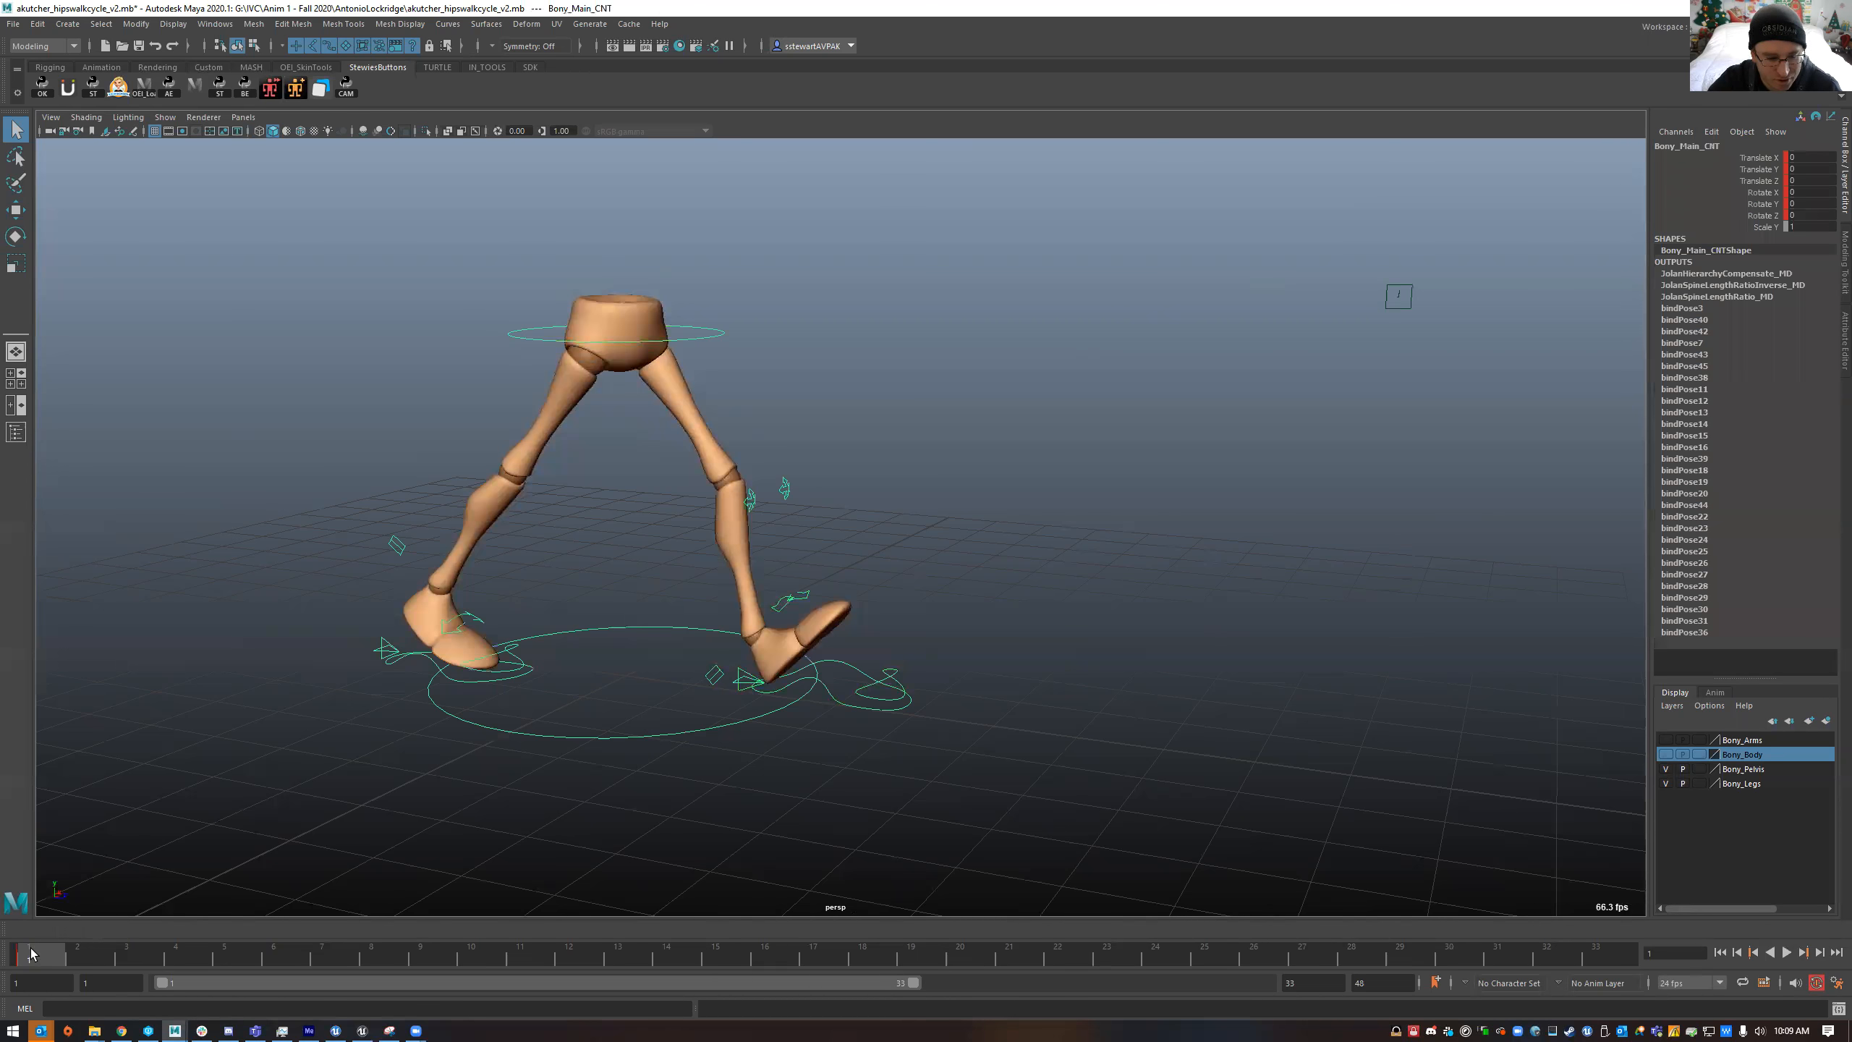
key(alt+v)
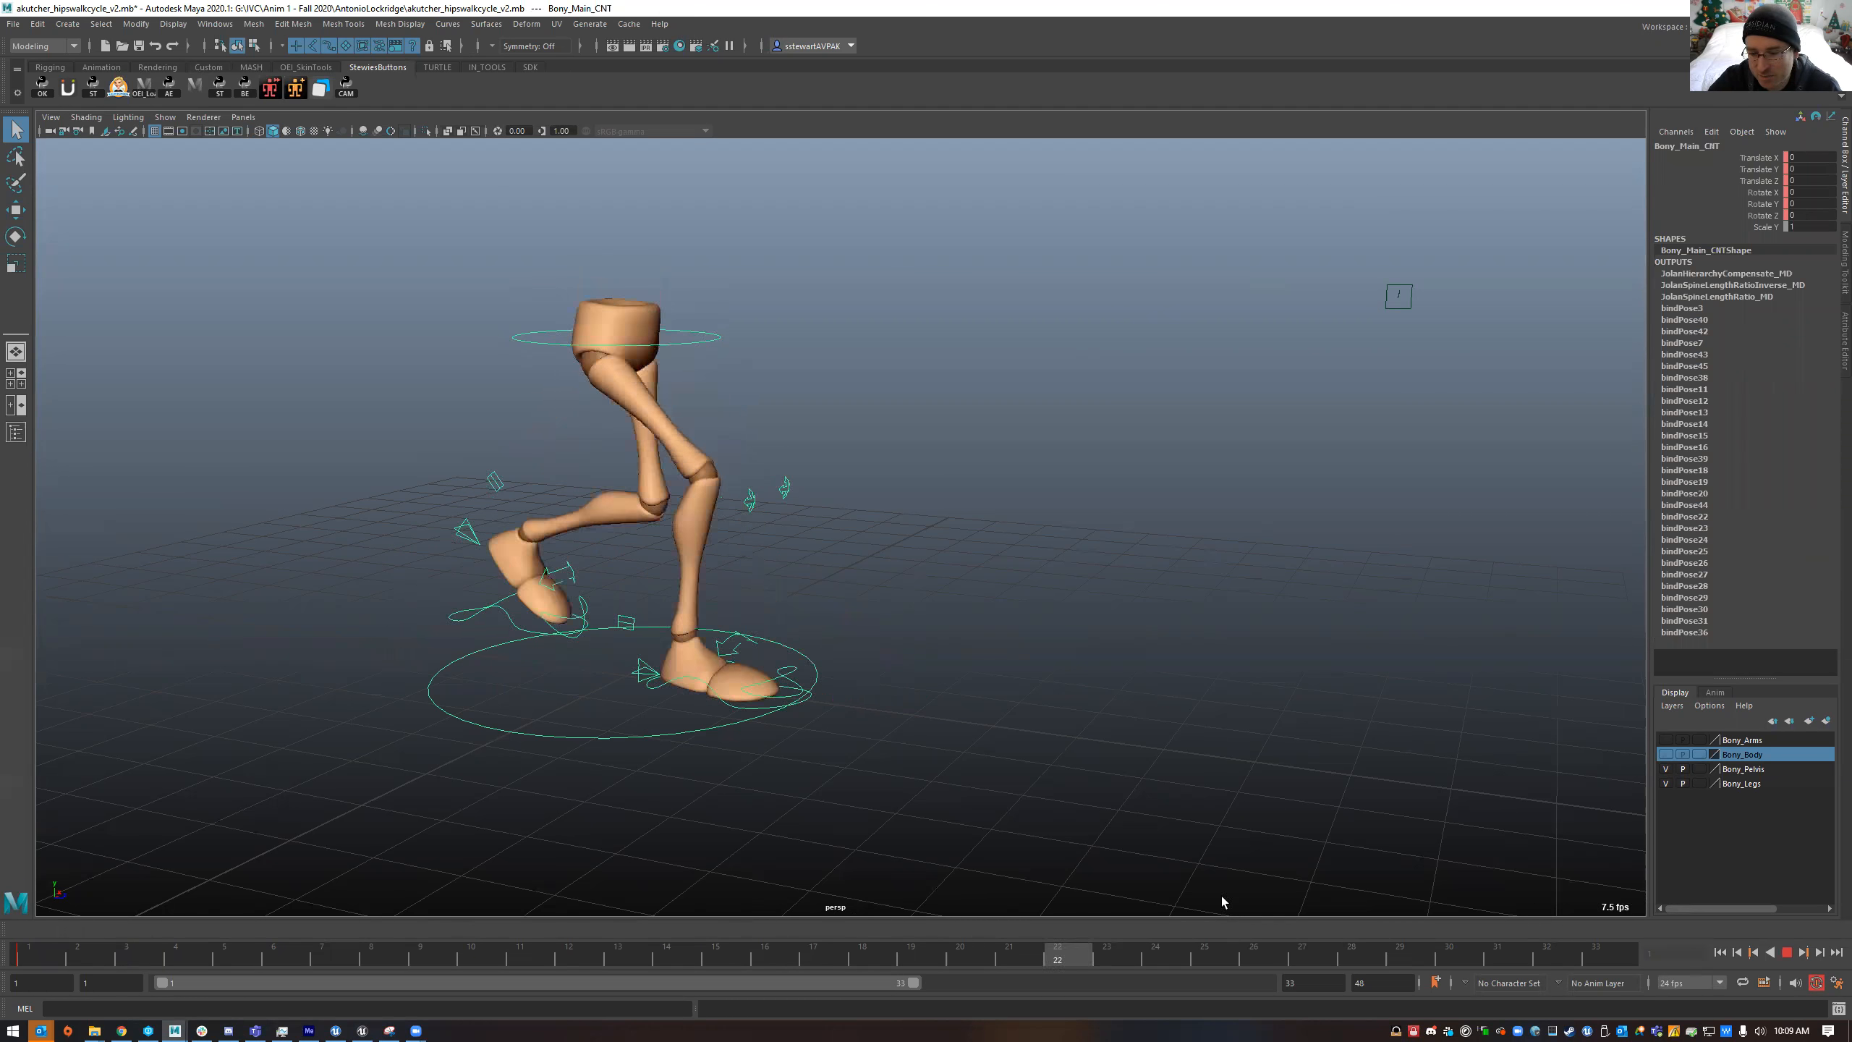
key(alt+v)
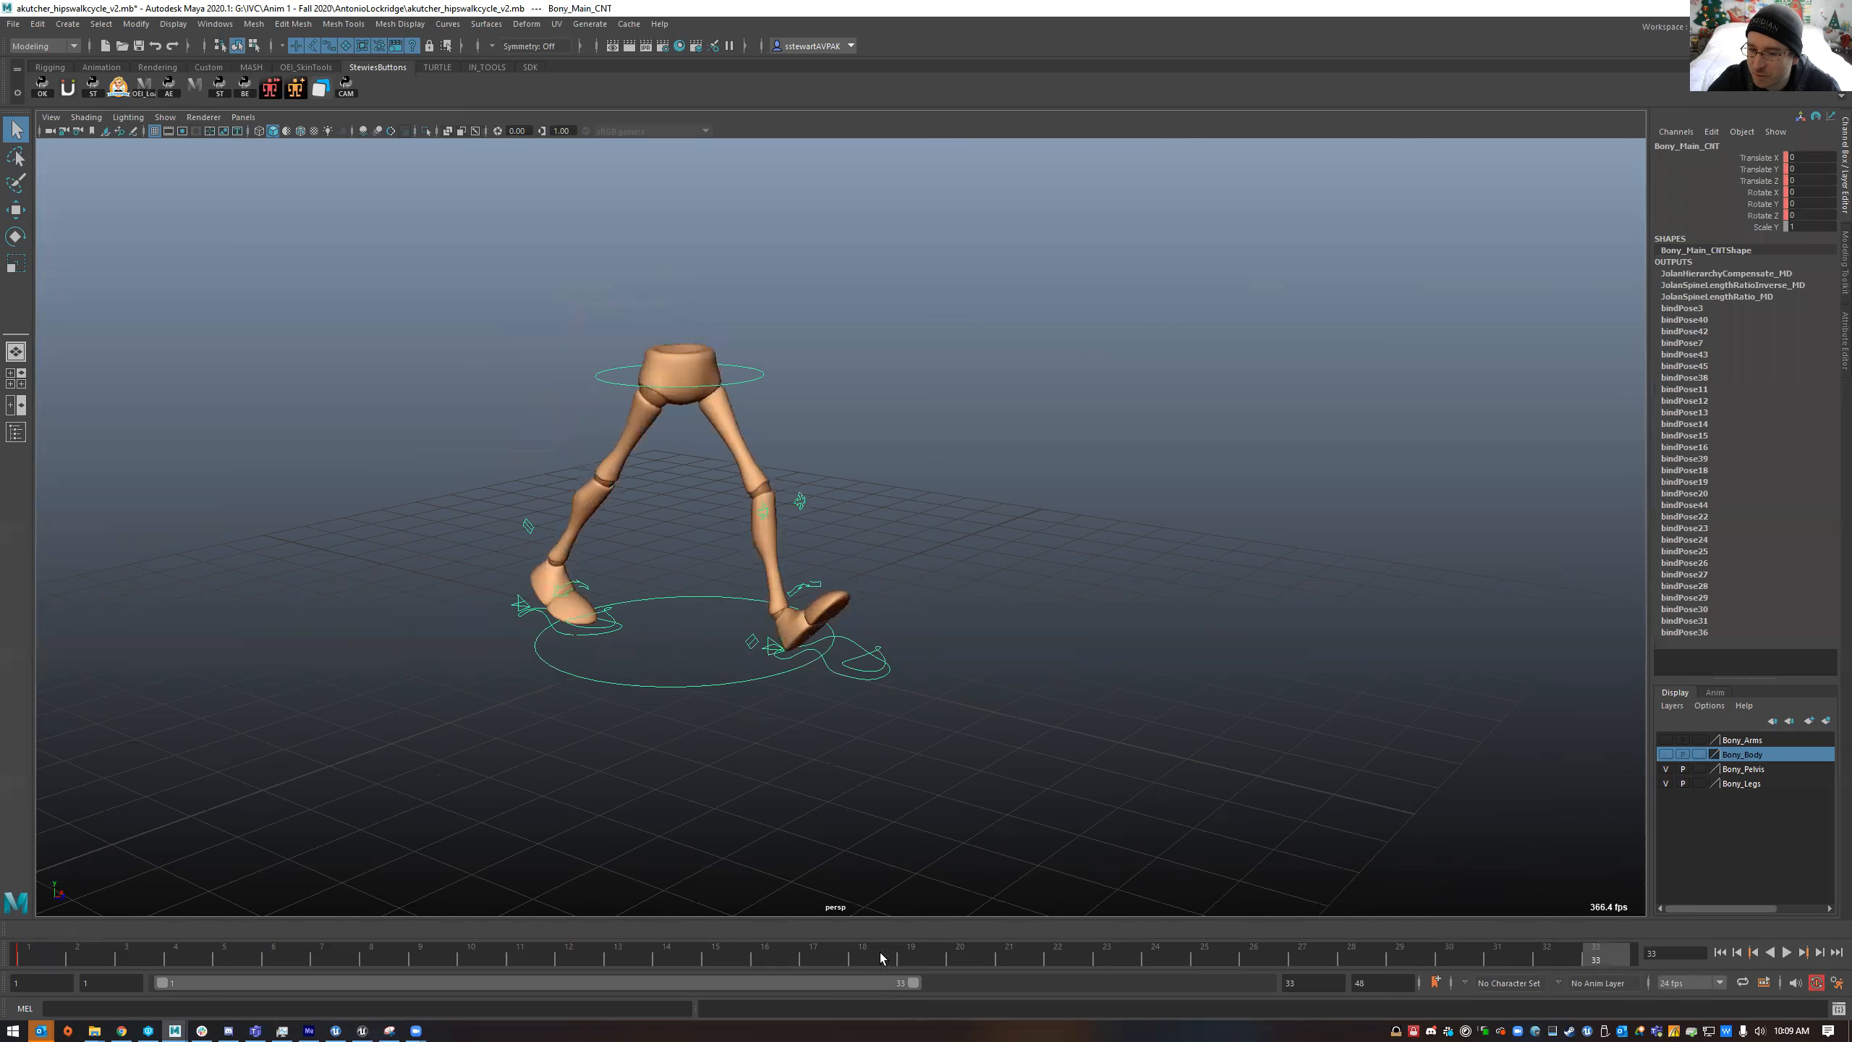
key(alt+v)
click(1127, 767)
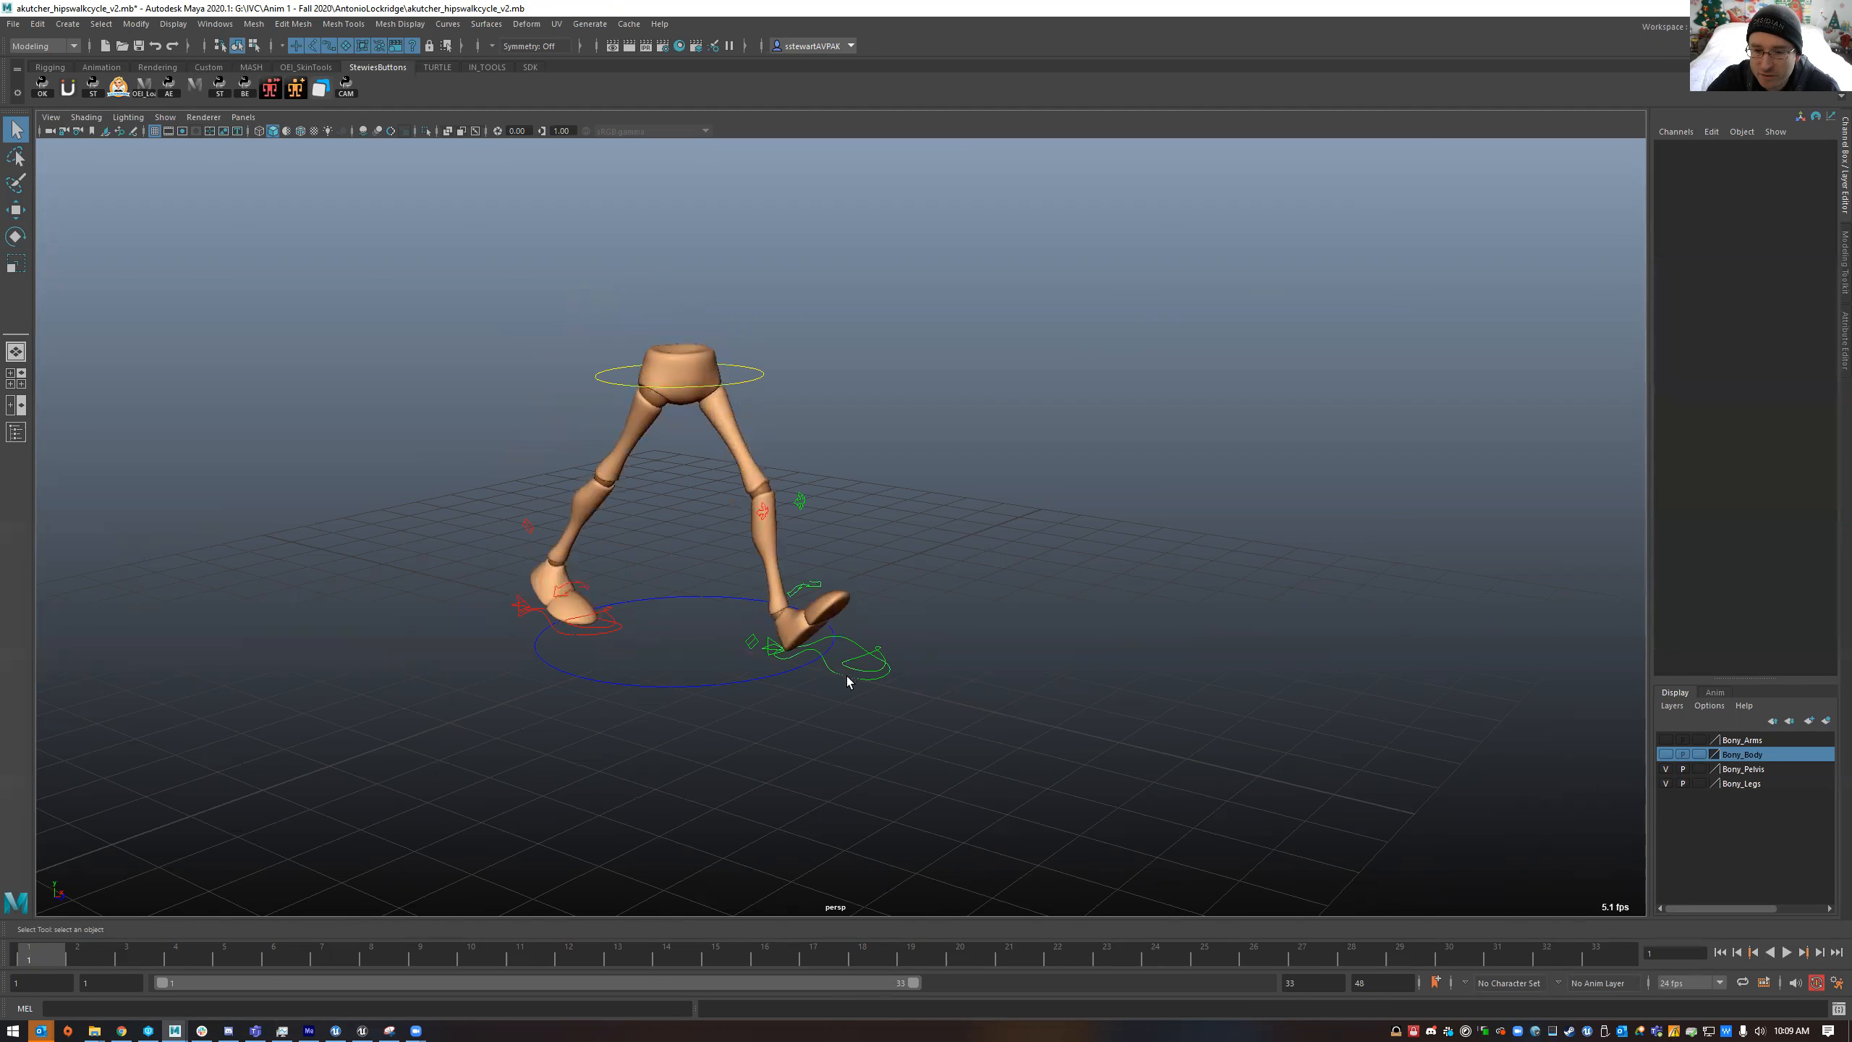
- Select both foot controls and examine the foot motion through the walk cycle in the side view
click(848, 674)
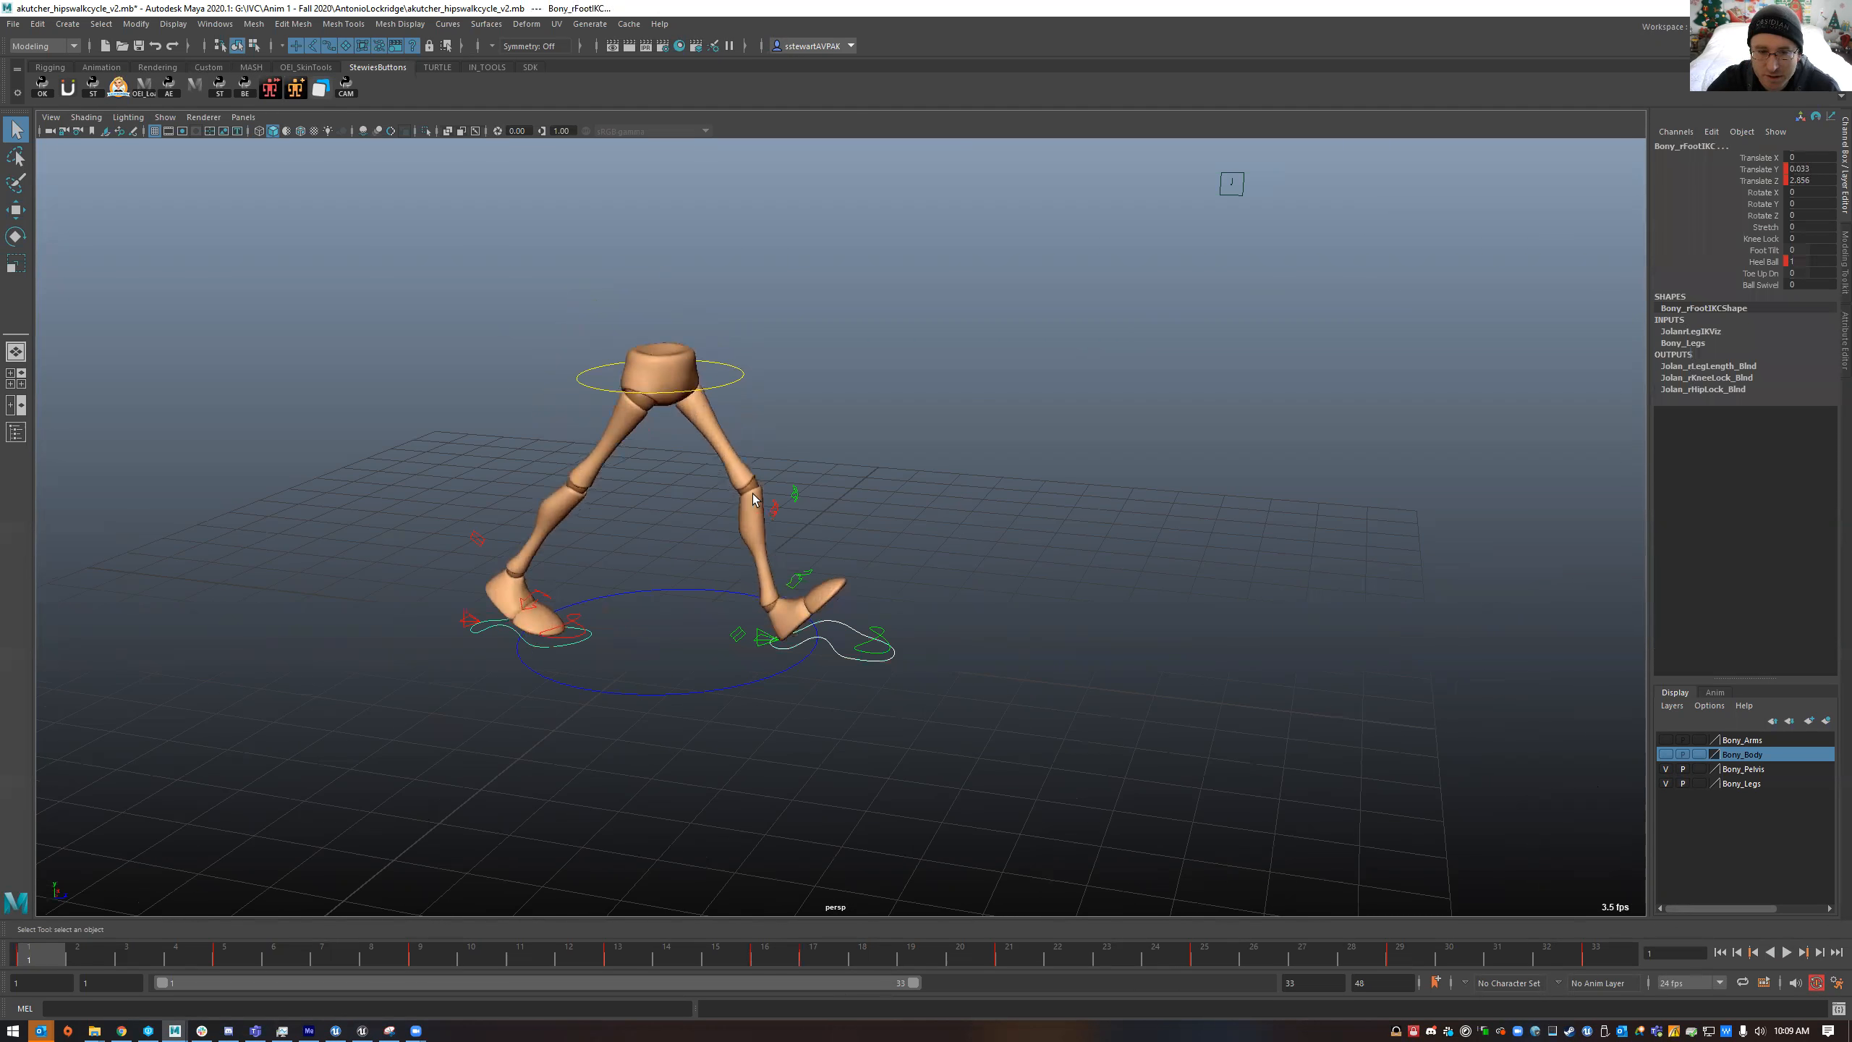
drag(482, 951, 478, 879)
alt+drag(613, 708, 729, 678)
alt+right_drag(729, 678, 1123, 768)
alt+middle_drag(527, 781, 693, 691)
alt+drag(693, 691, 689, 677)
alt+right_drag(690, 677, 1026, 744)
alt+middle_drag(751, 729, 837, 649)
key(space)
drag(935, 656, 931, 659)
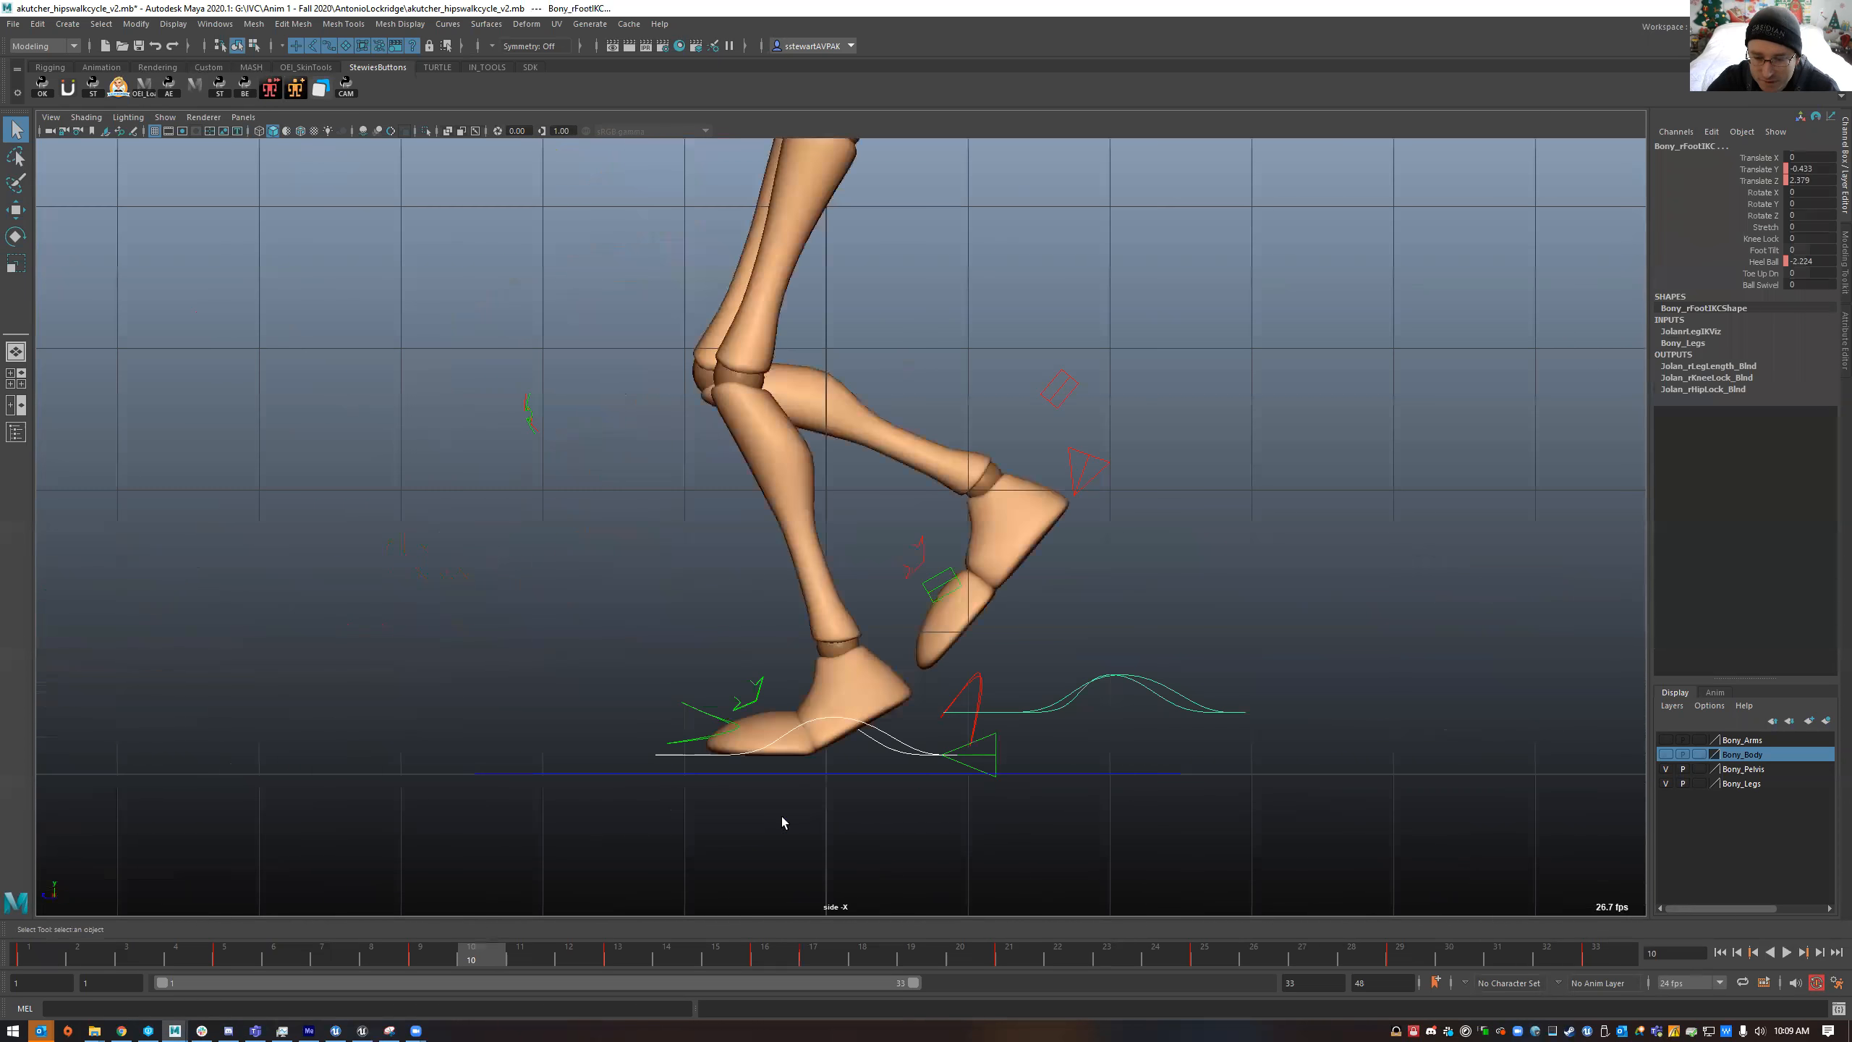
key(alt+v)
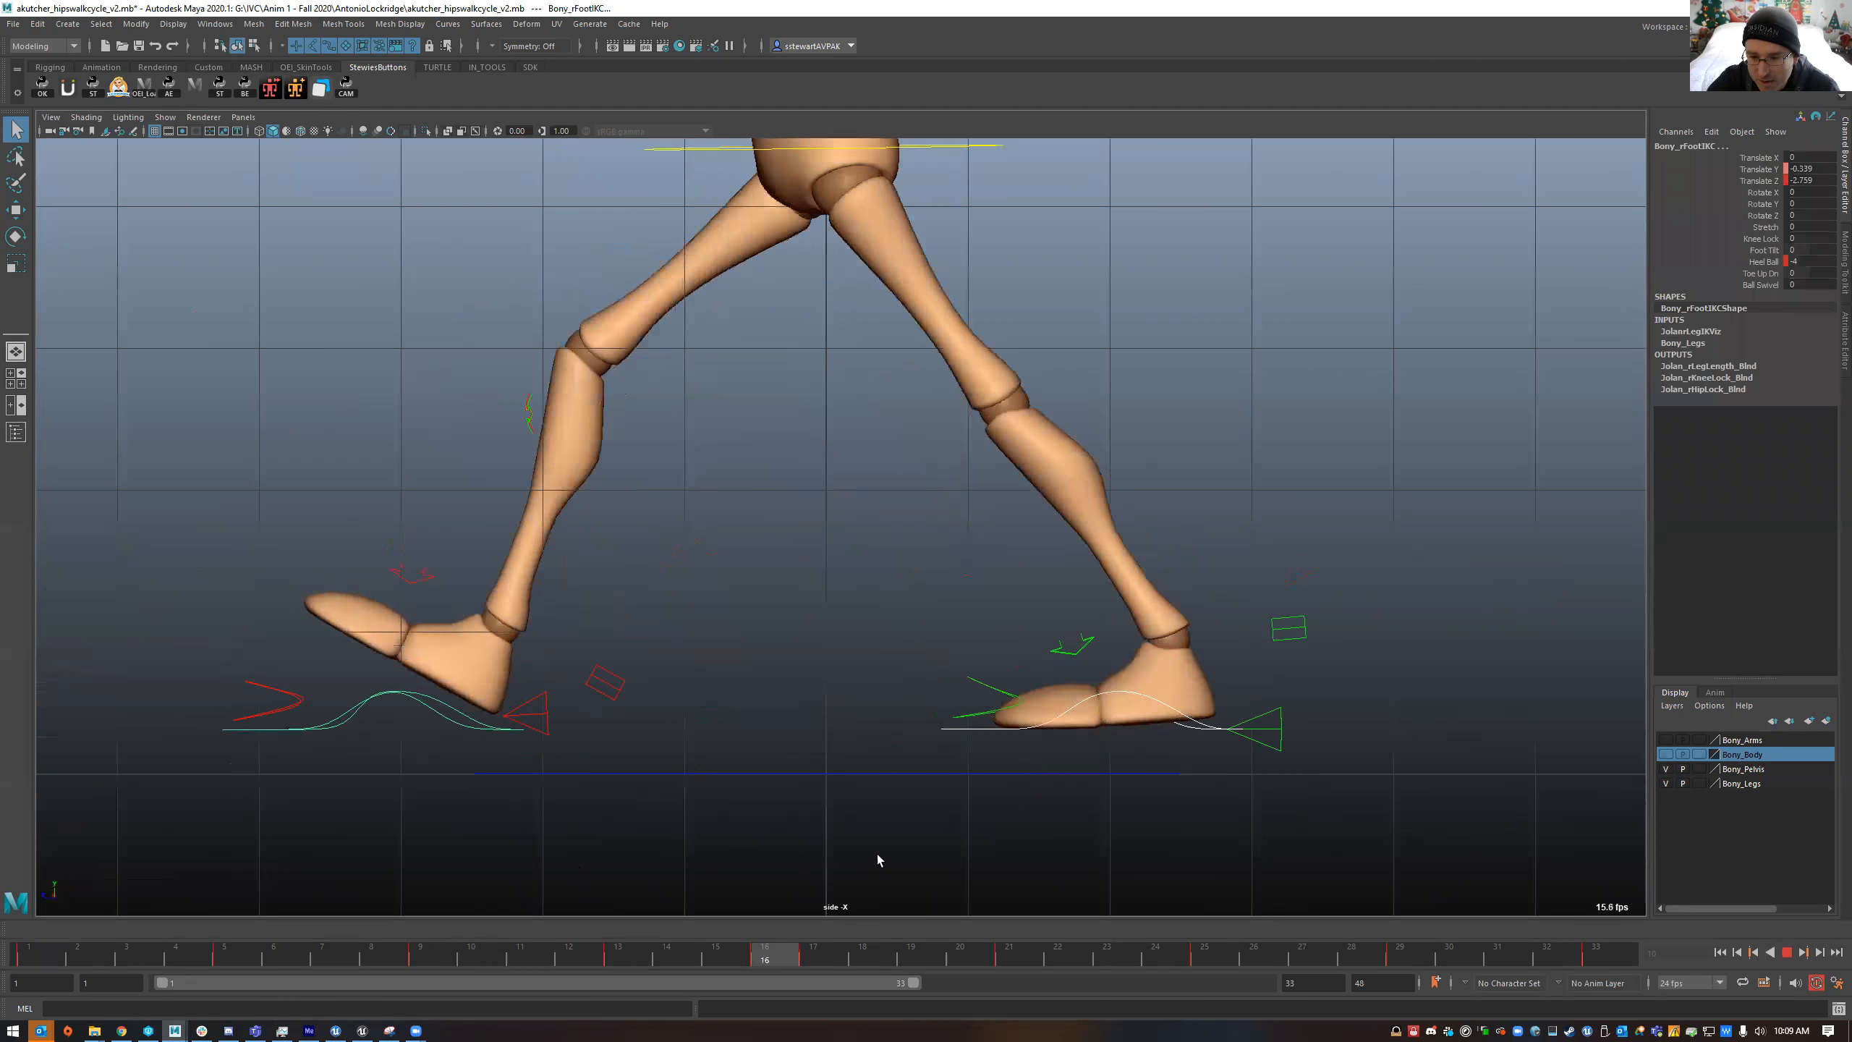
key(alt+v)
key(alt+v)
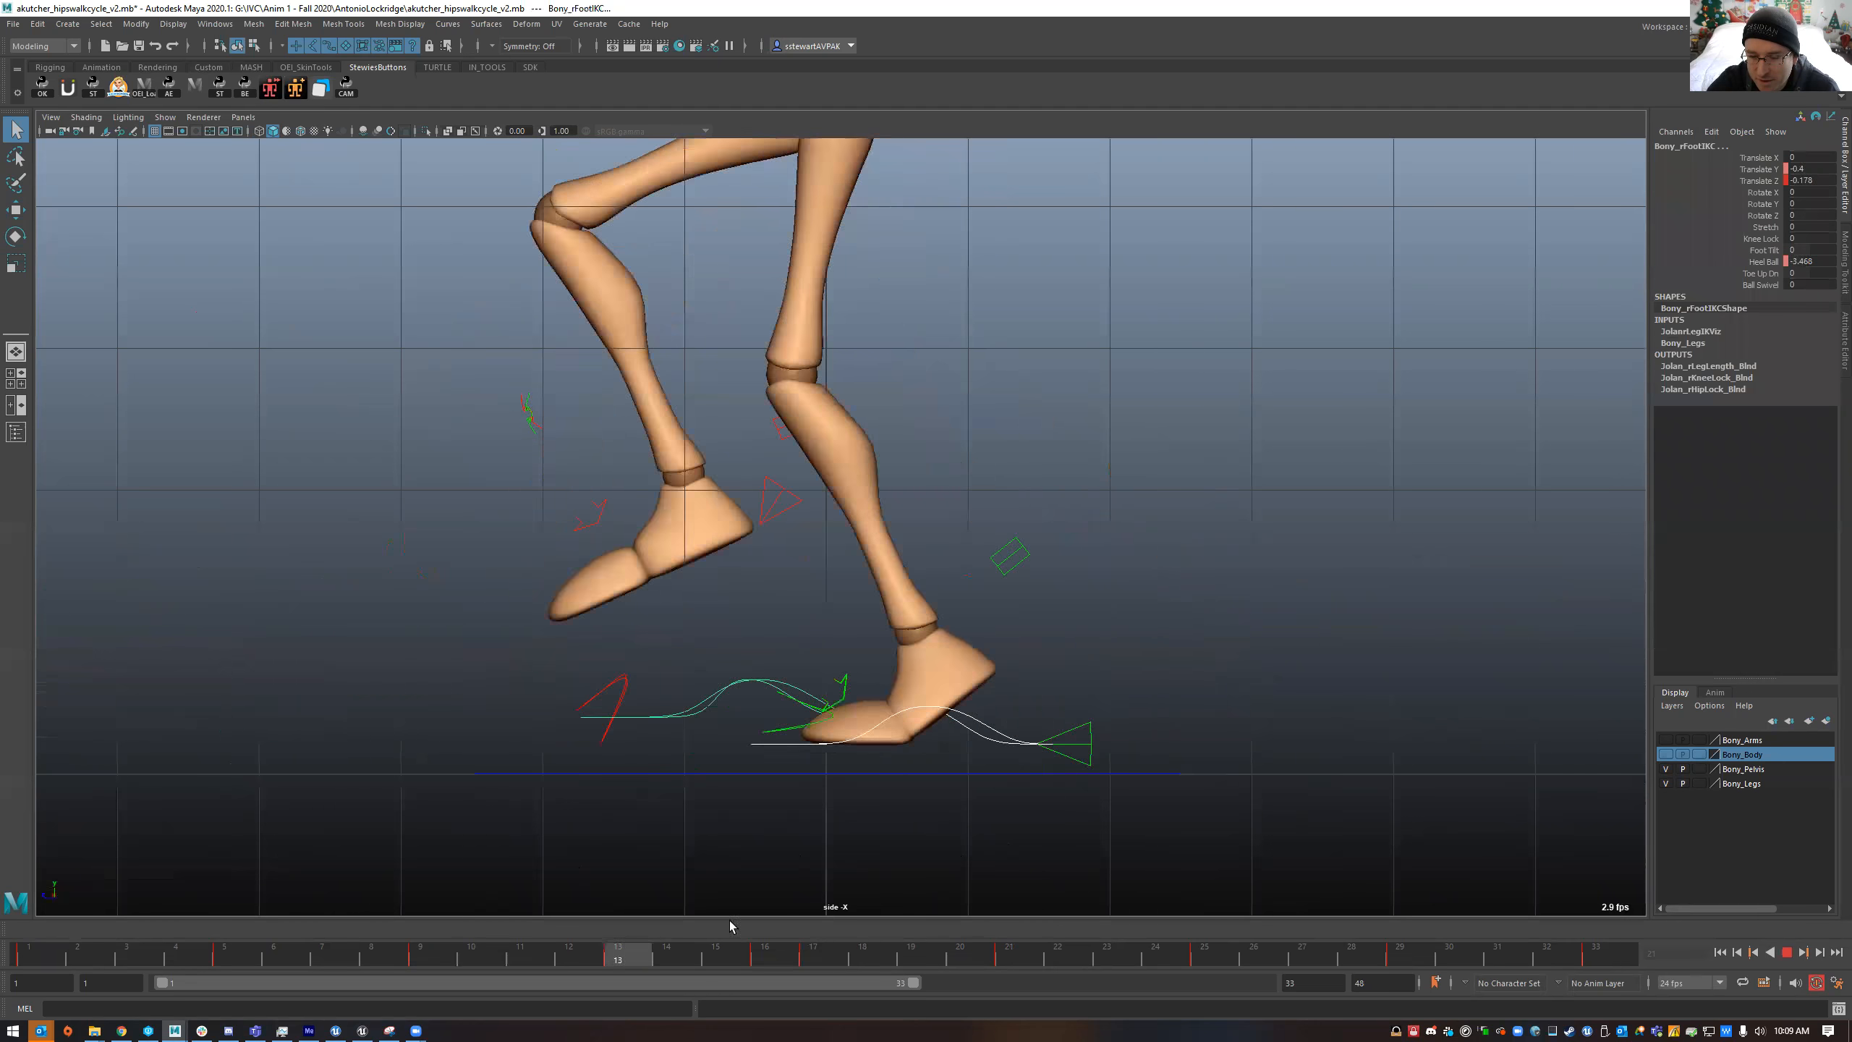
click(37, 950)
- Return to the perspective view, add both knee controls and the root control to the foot selection, and show the animation layers
alt+drag(638, 820, 649, 823)
key(space)
drag(649, 823, 750, 734)
alt+middle_drag(749, 732, 582, 818)
alt+drag(583, 818, 855, 767)
alt+right_drag(854, 768, 649, 707)
alt+drag(649, 708, 780, 612)
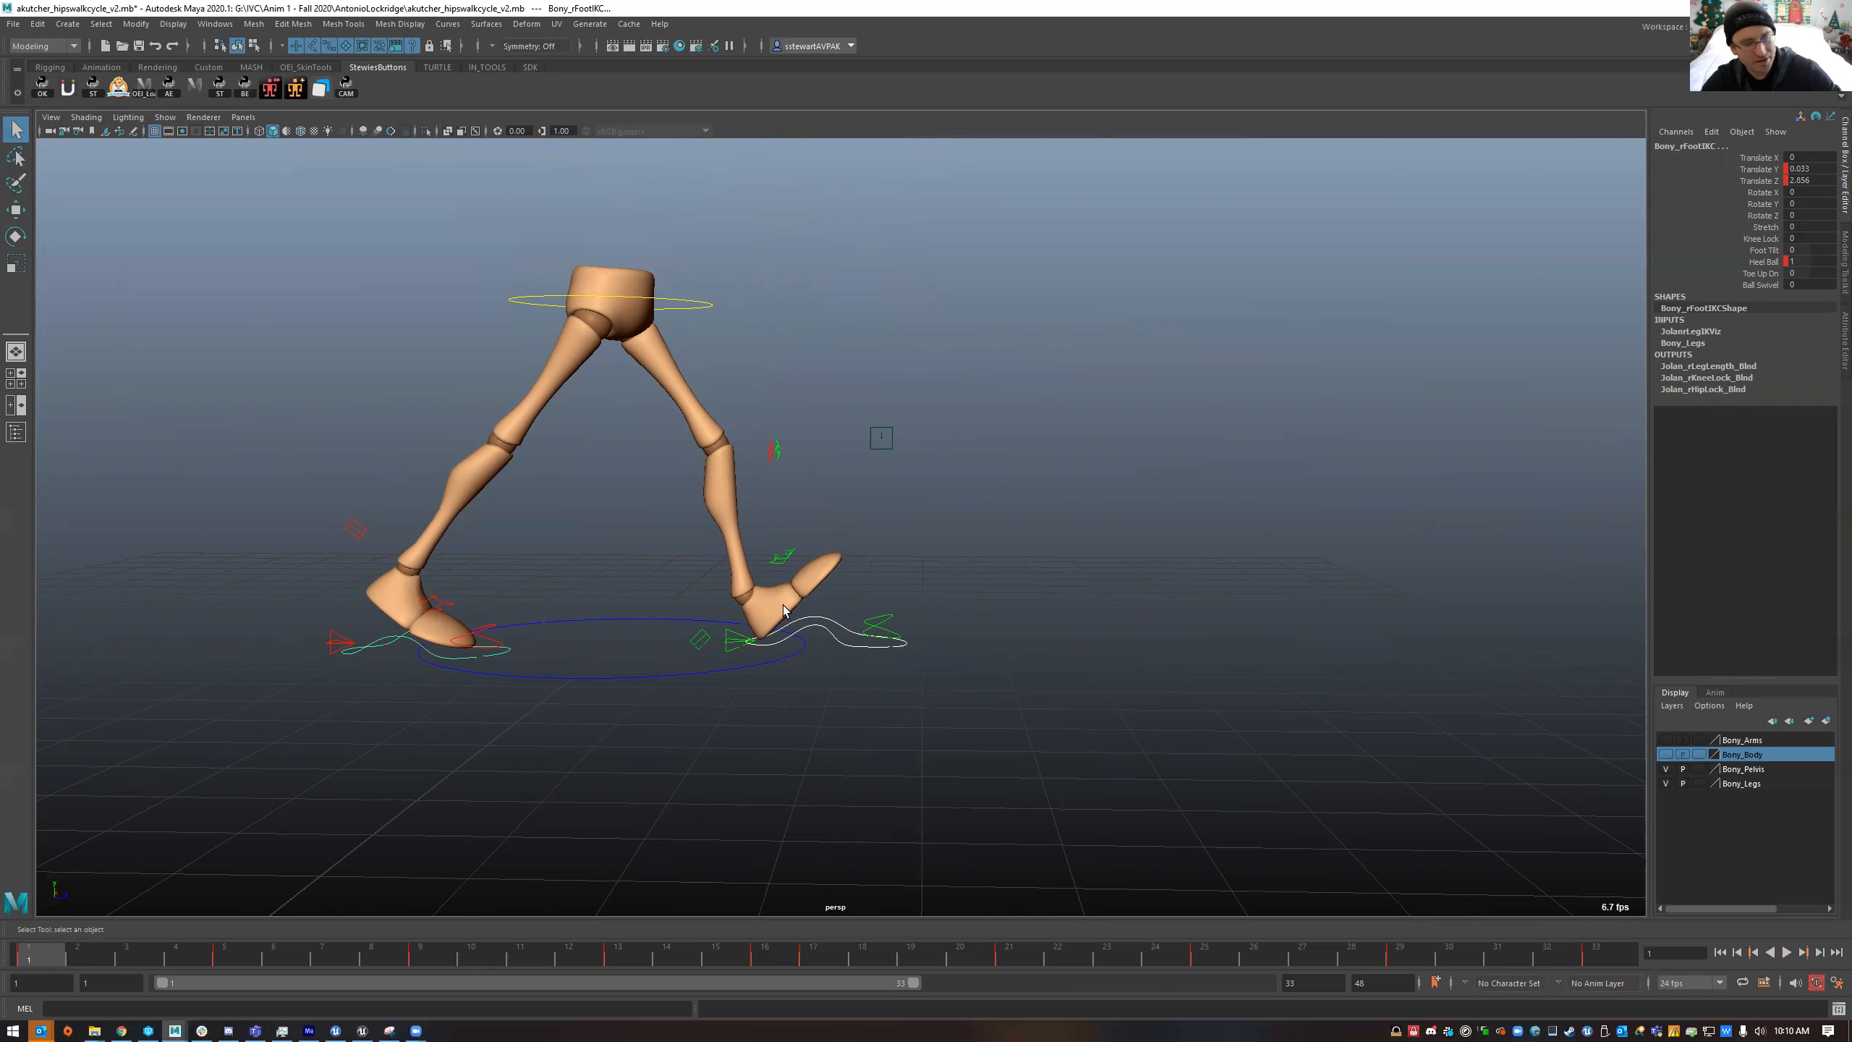
drag(761, 456, 763, 454)
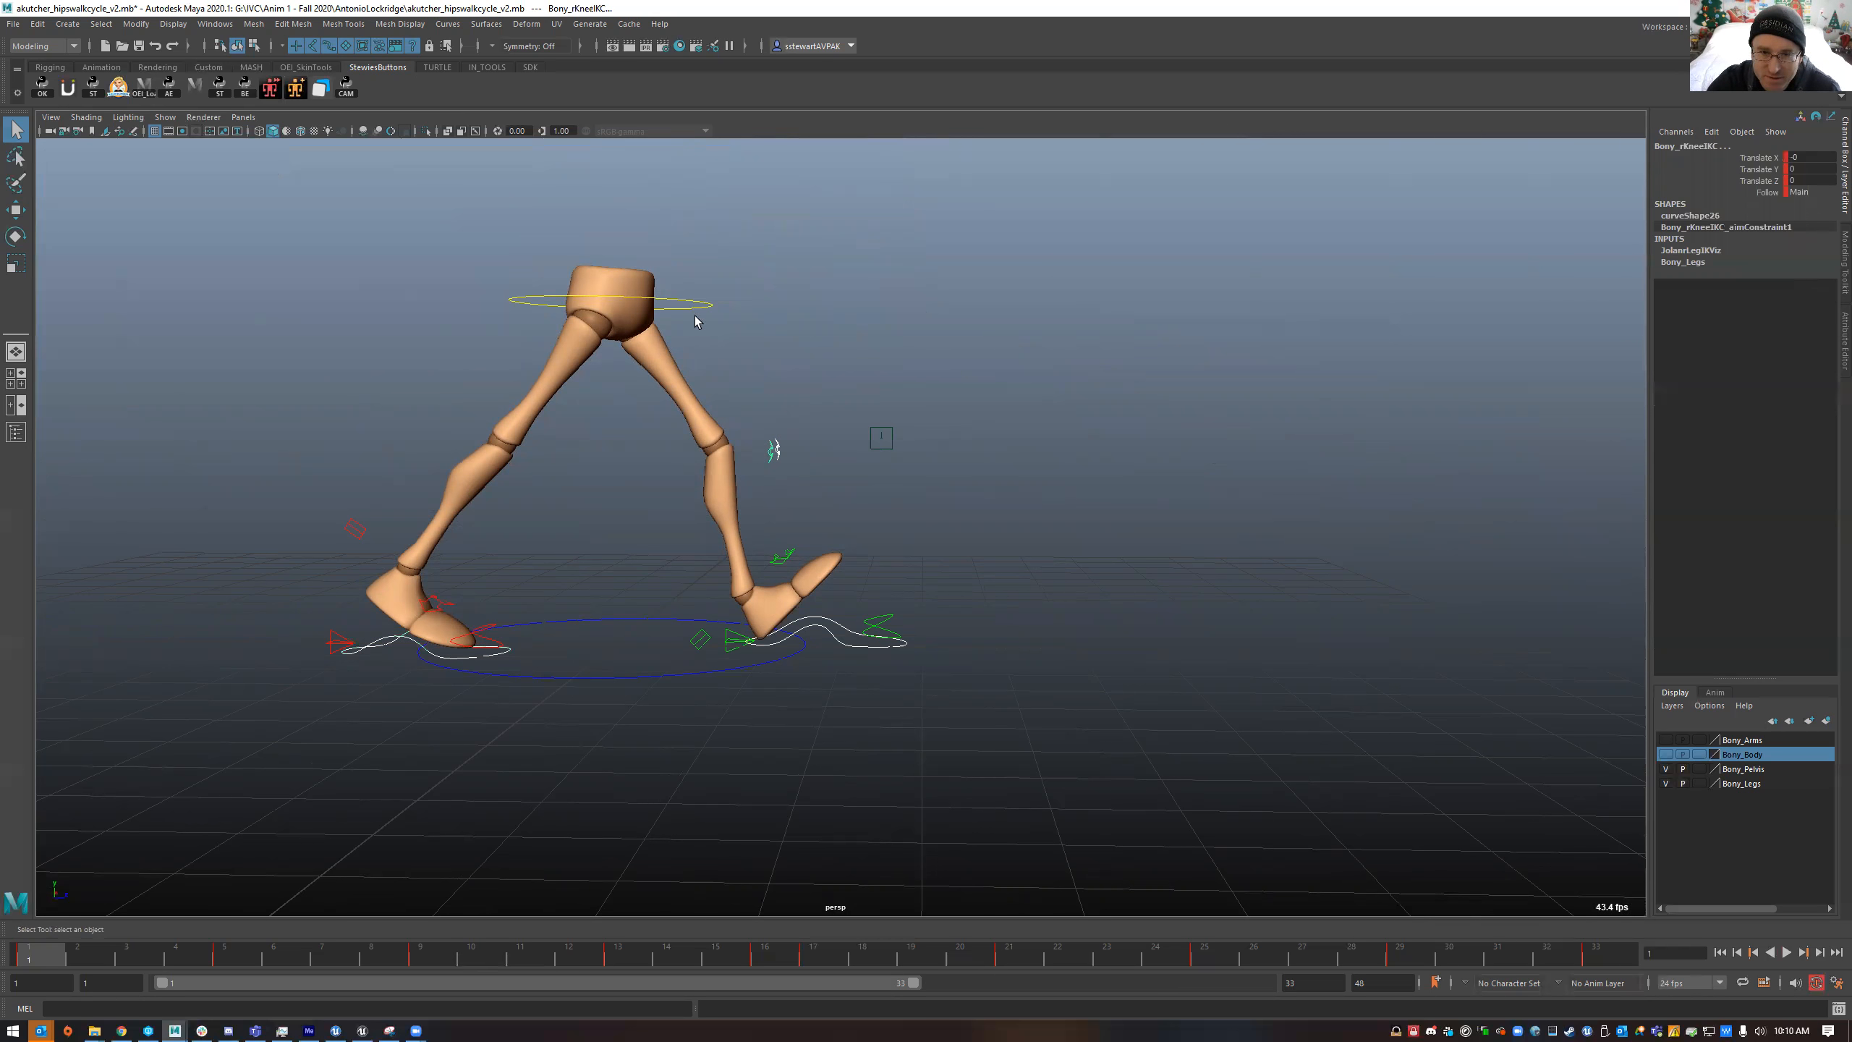
click(691, 313)
alt+drag(814, 384, 805, 400)
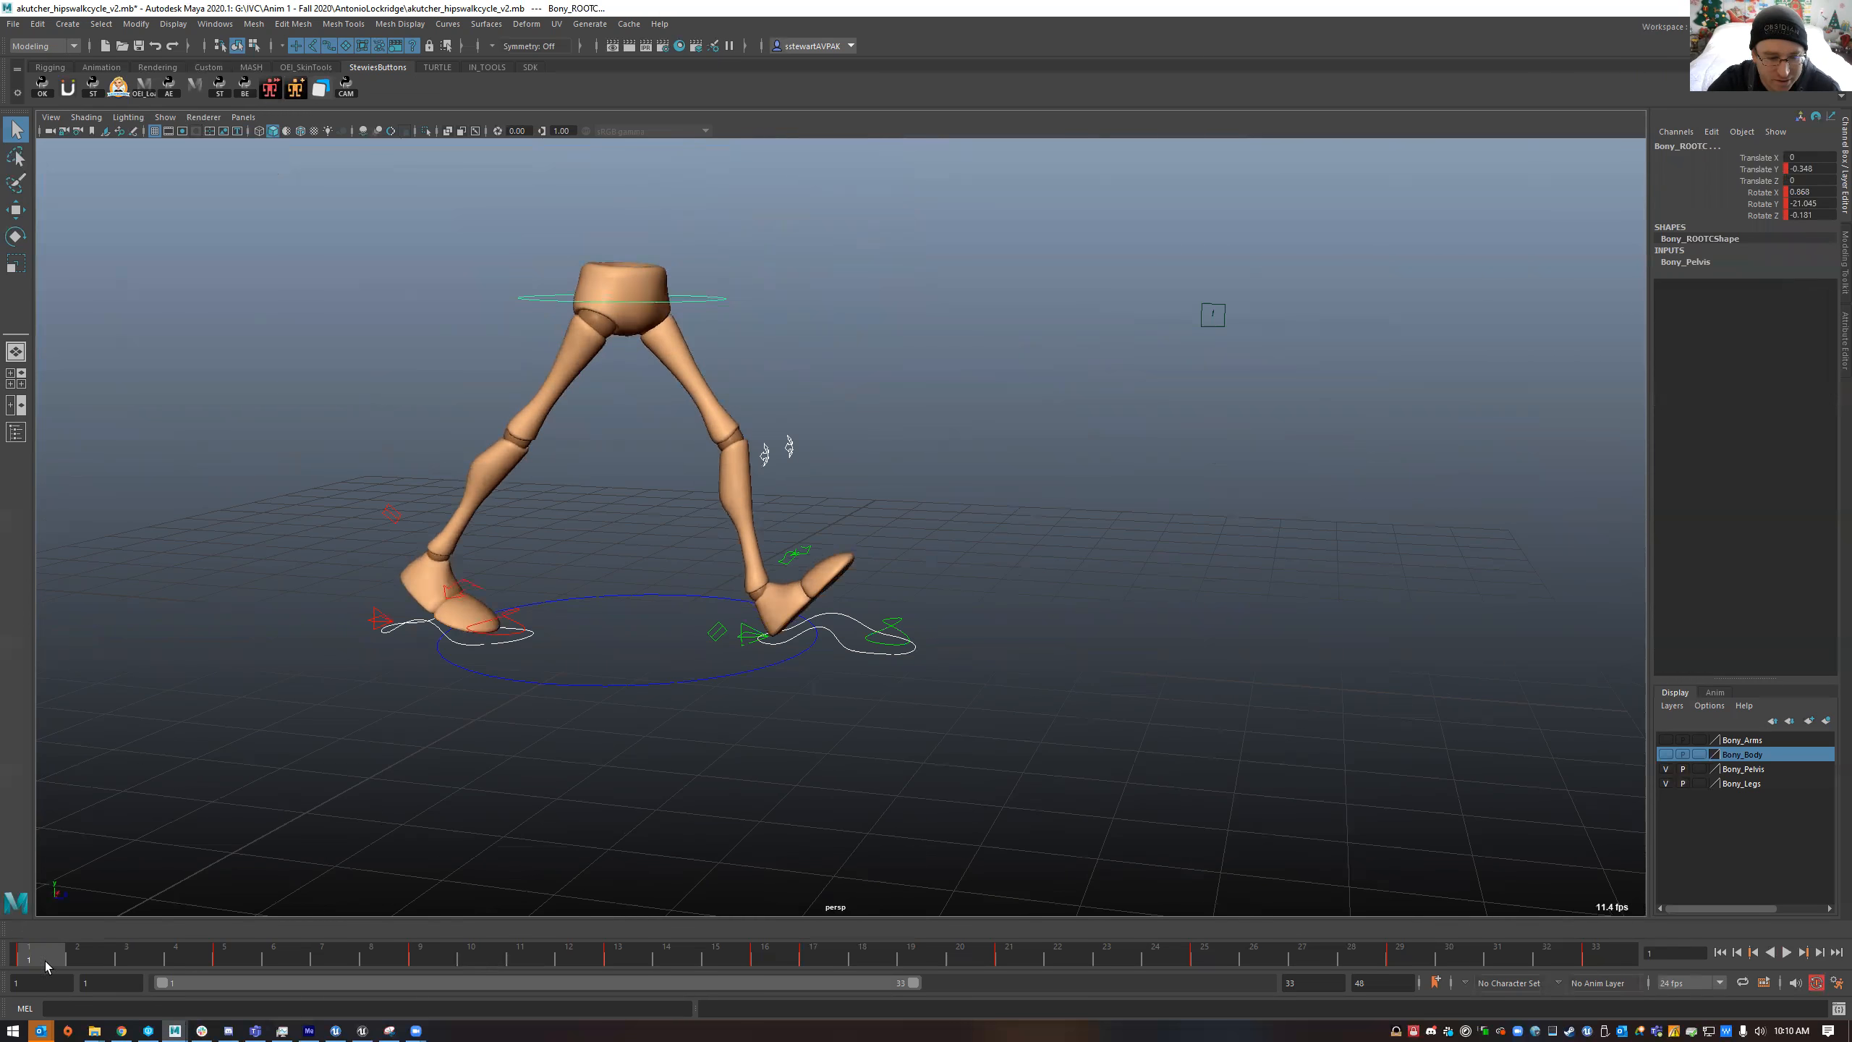
click(1715, 693)
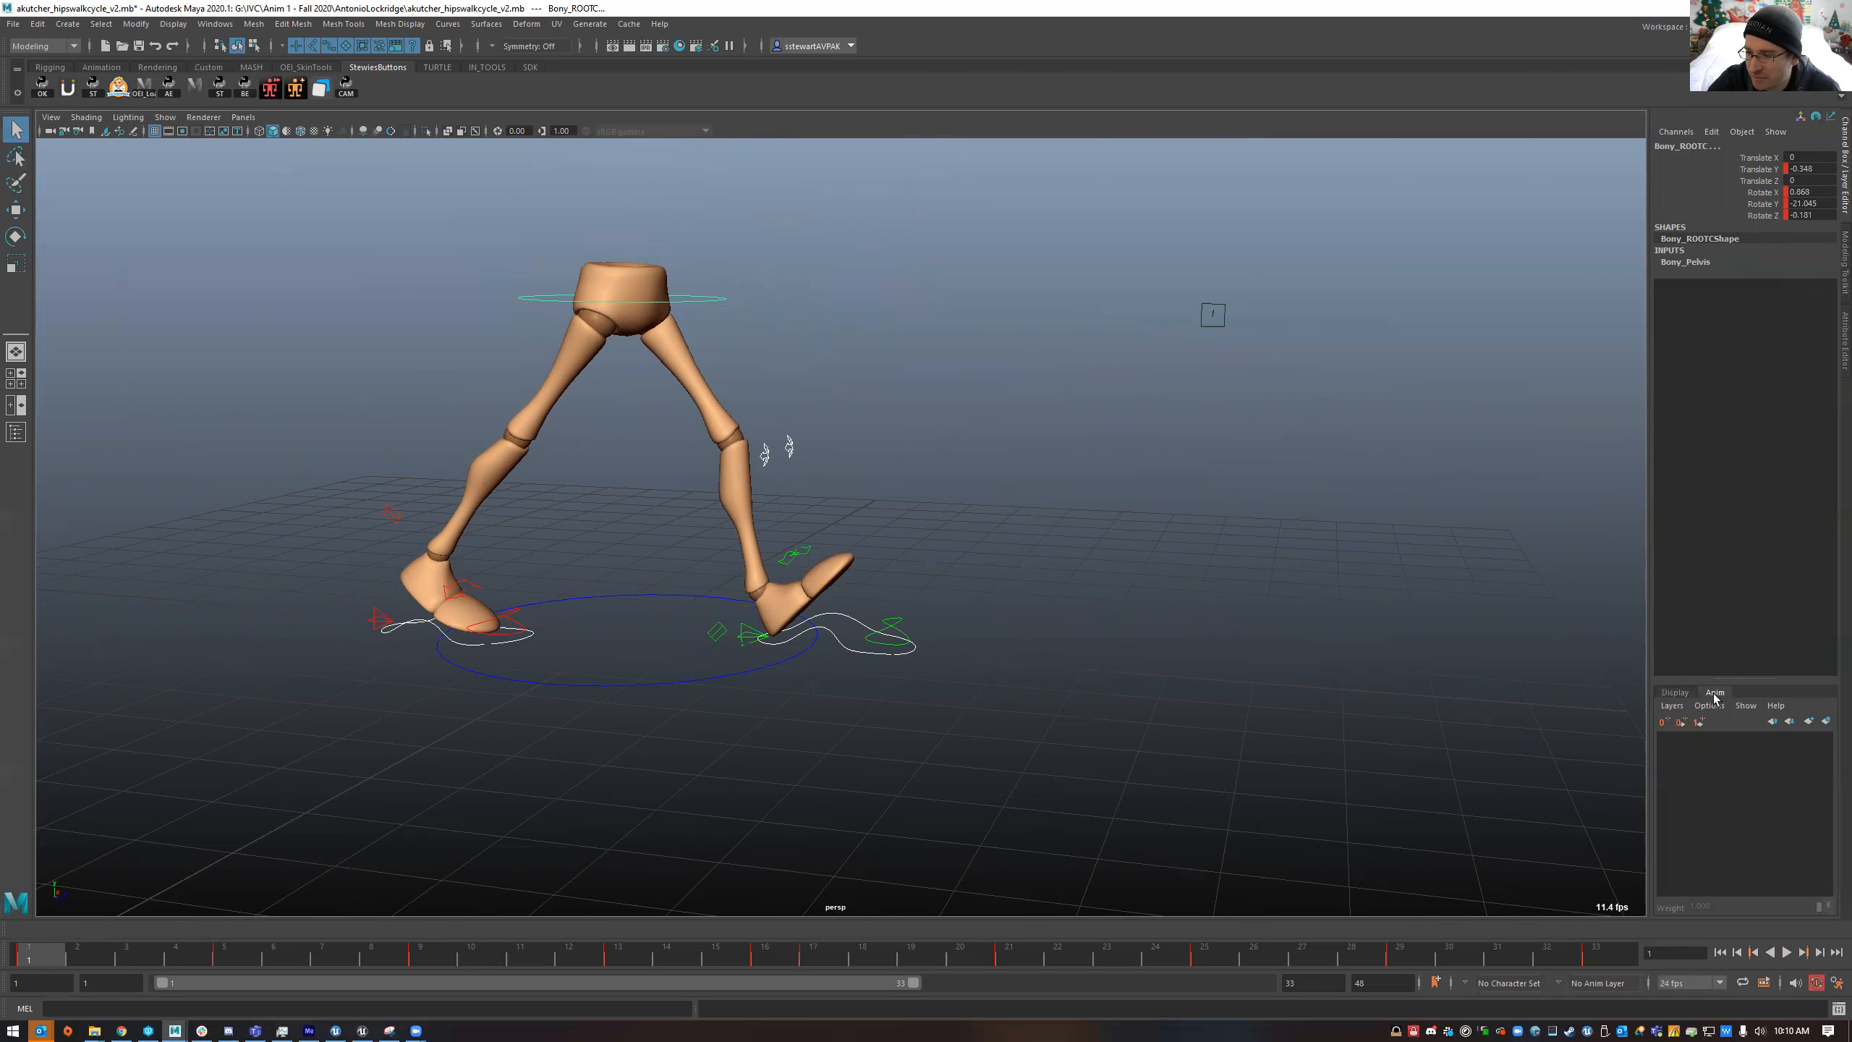
alt+drag(1330, 745, 961, 768)
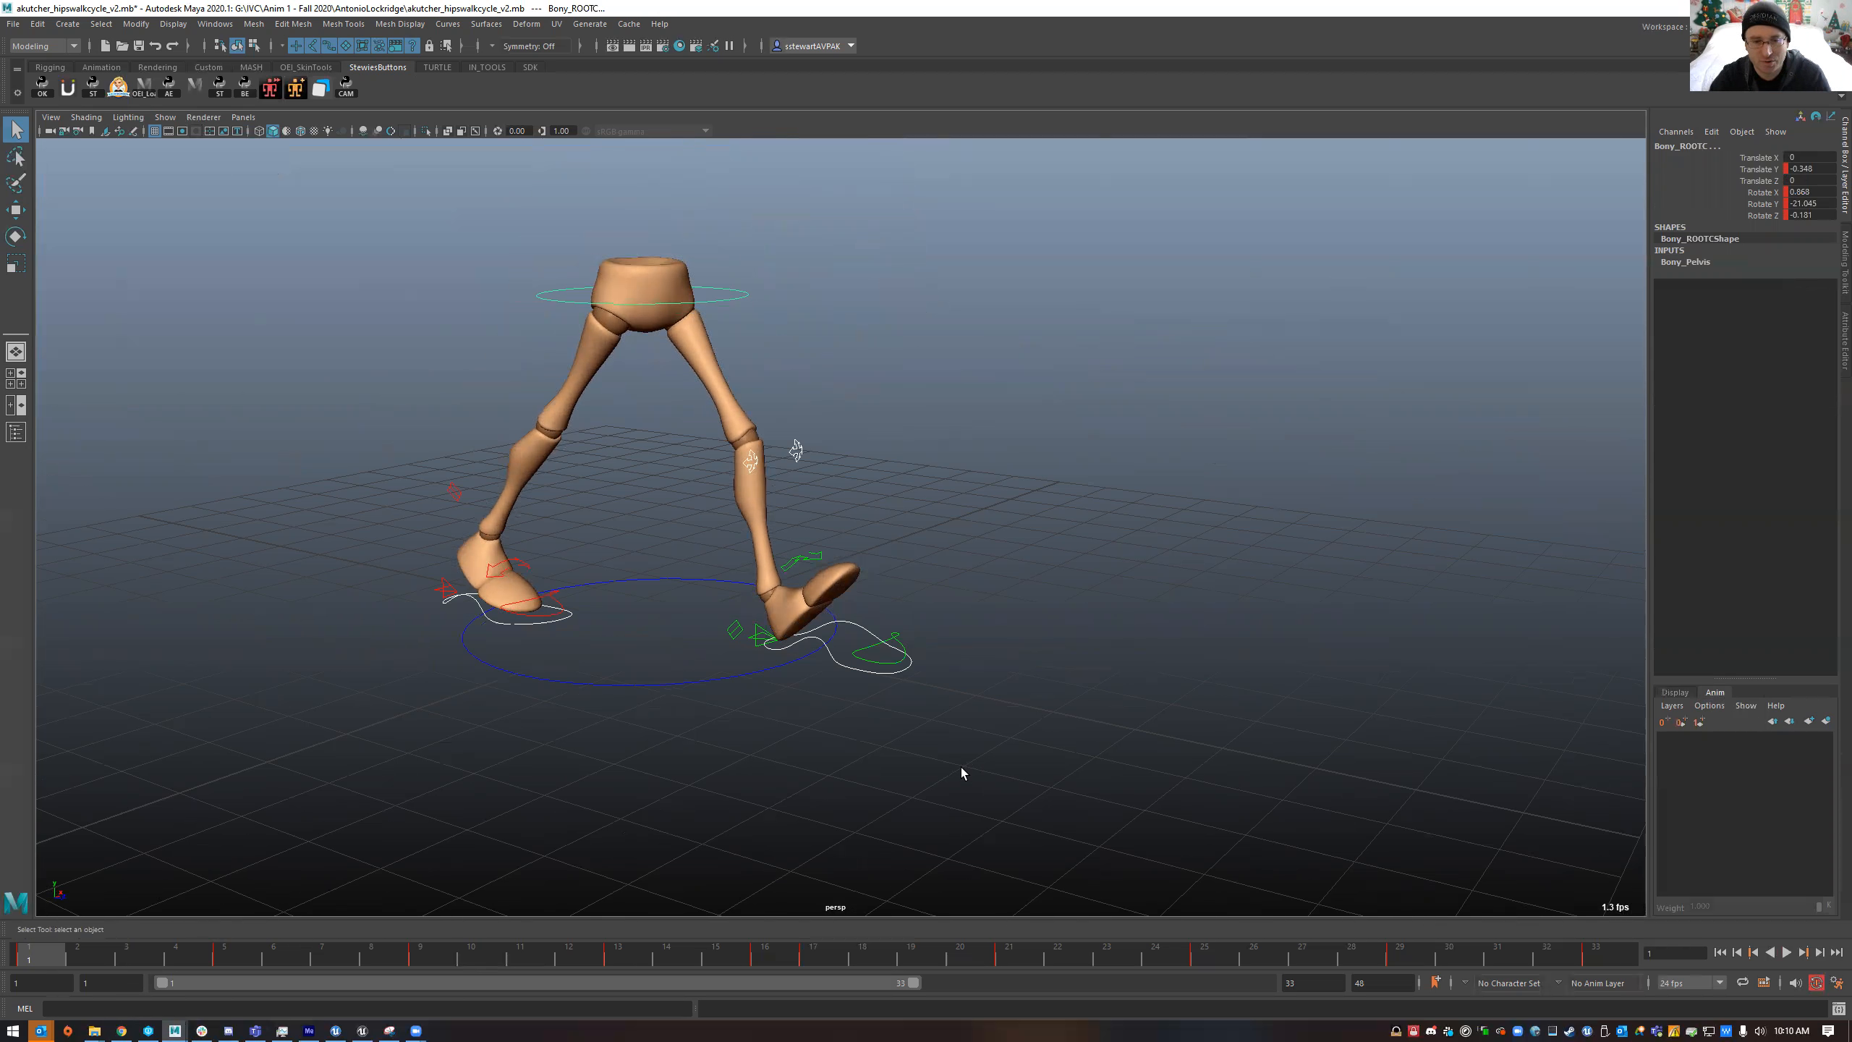
- Select the rig's main control and move it forward along Z to about 9.112 at frame 33
click(651, 772)
click(640, 685)
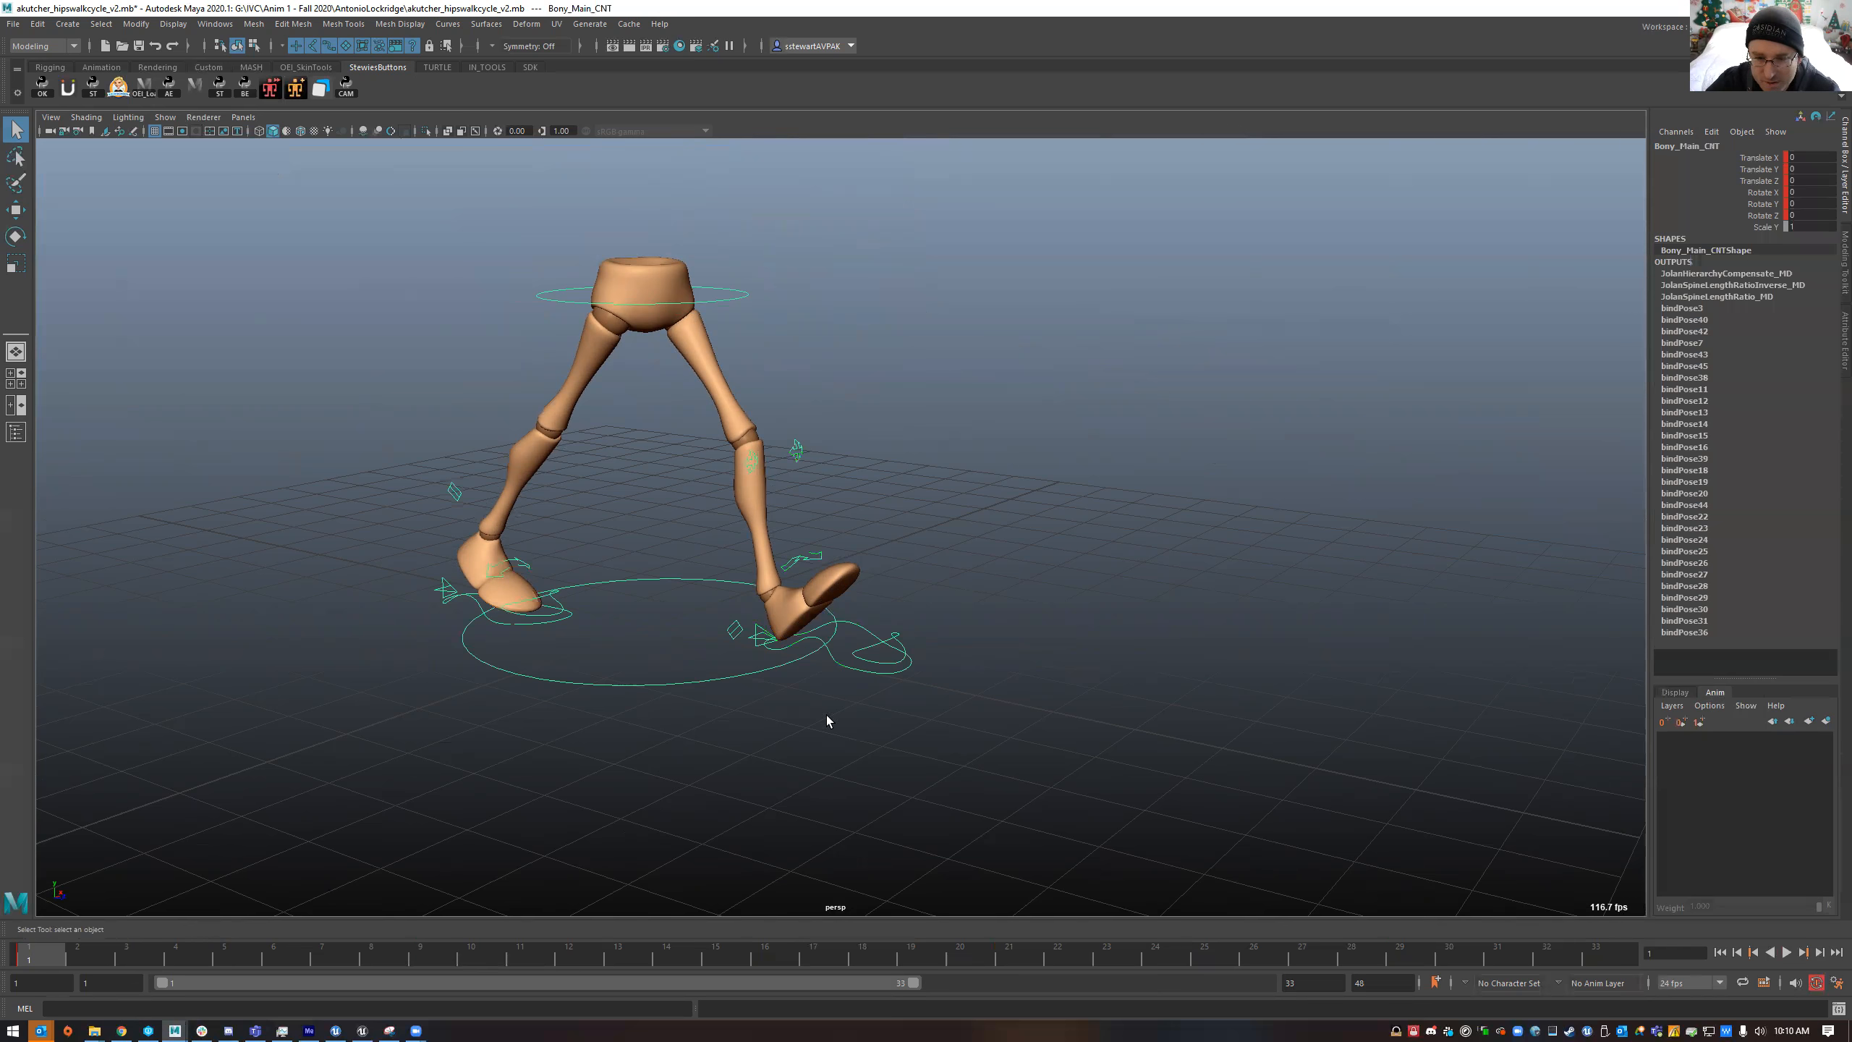
drag(168, 965, 1838, 944)
alt+right_drag(1297, 785, 909, 628)
key(w)
middle_drag(1025, 689, 1216, 767)
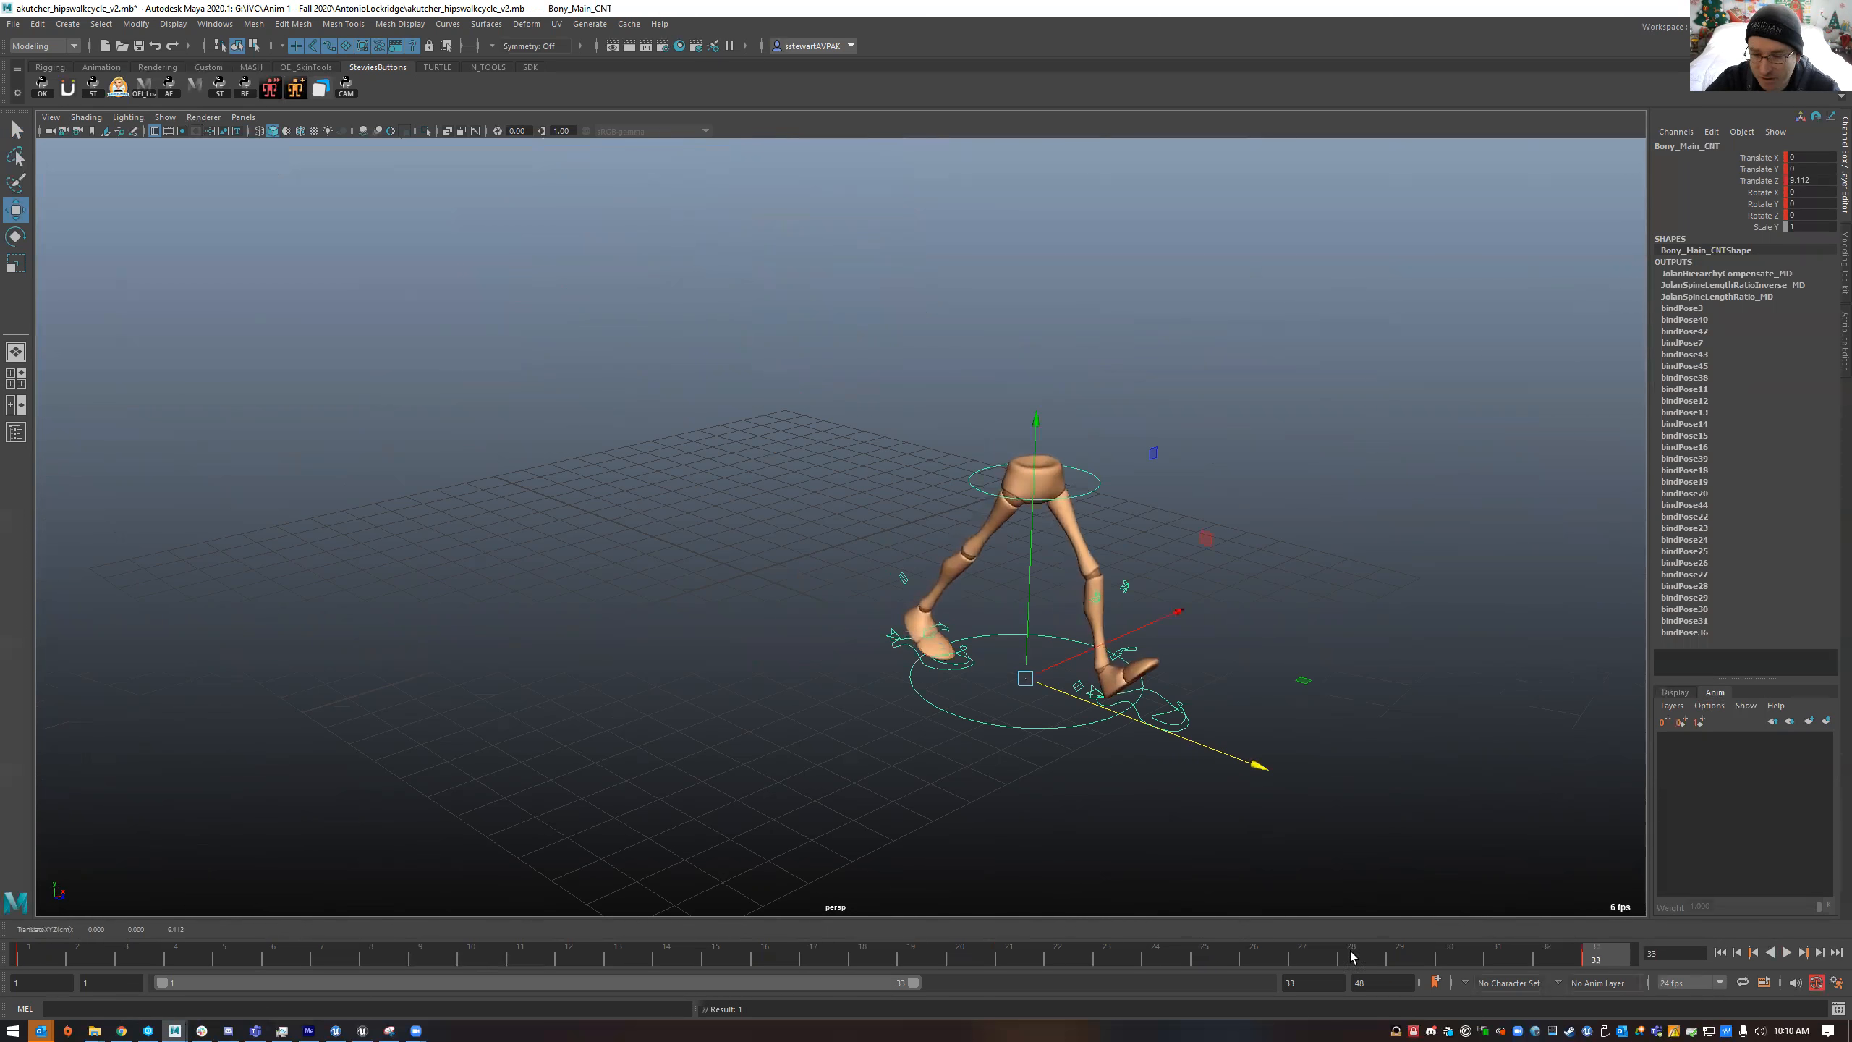
- Open the Graph Editor and make the main control's animation curves linear
key(ctrl+g)
drag(995, 256, 261, 447)
click(526, 209)
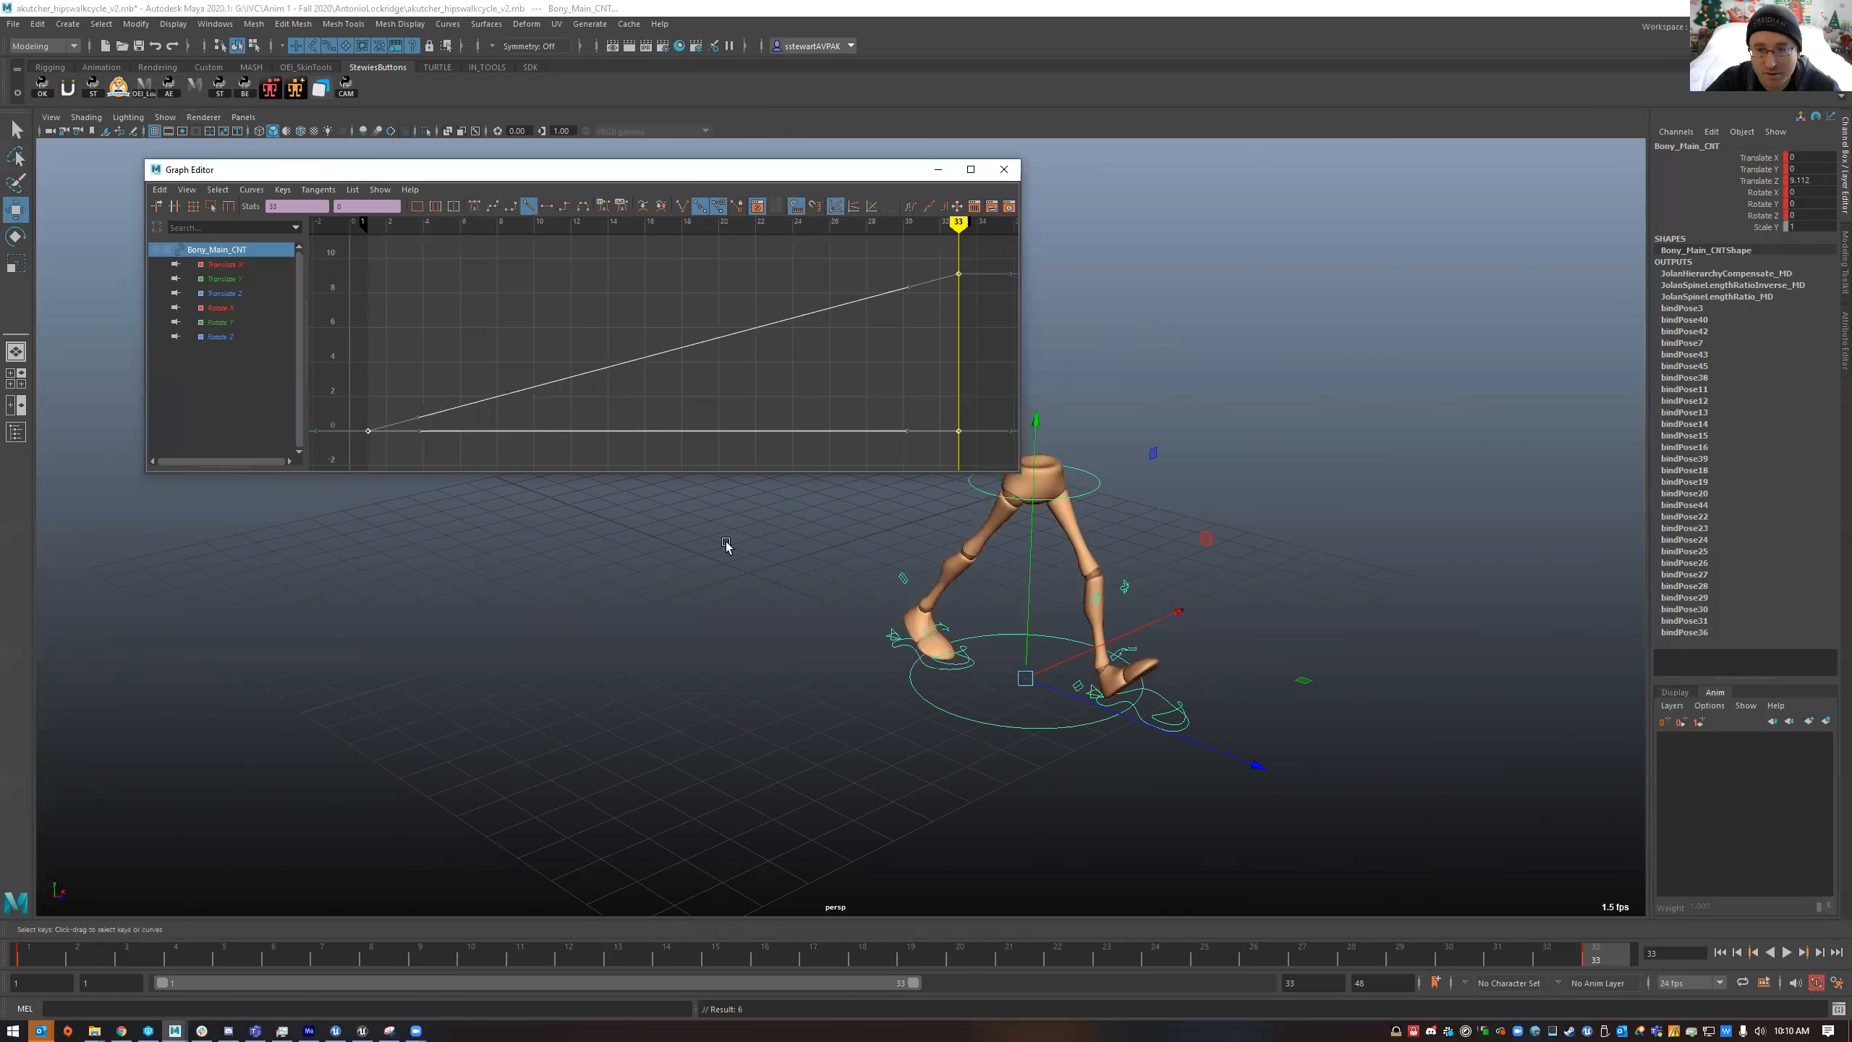
- Play and scrub the forward-moving walk from frame 1, examining up close whether the planted foot slides against the grid
key(alt+v)
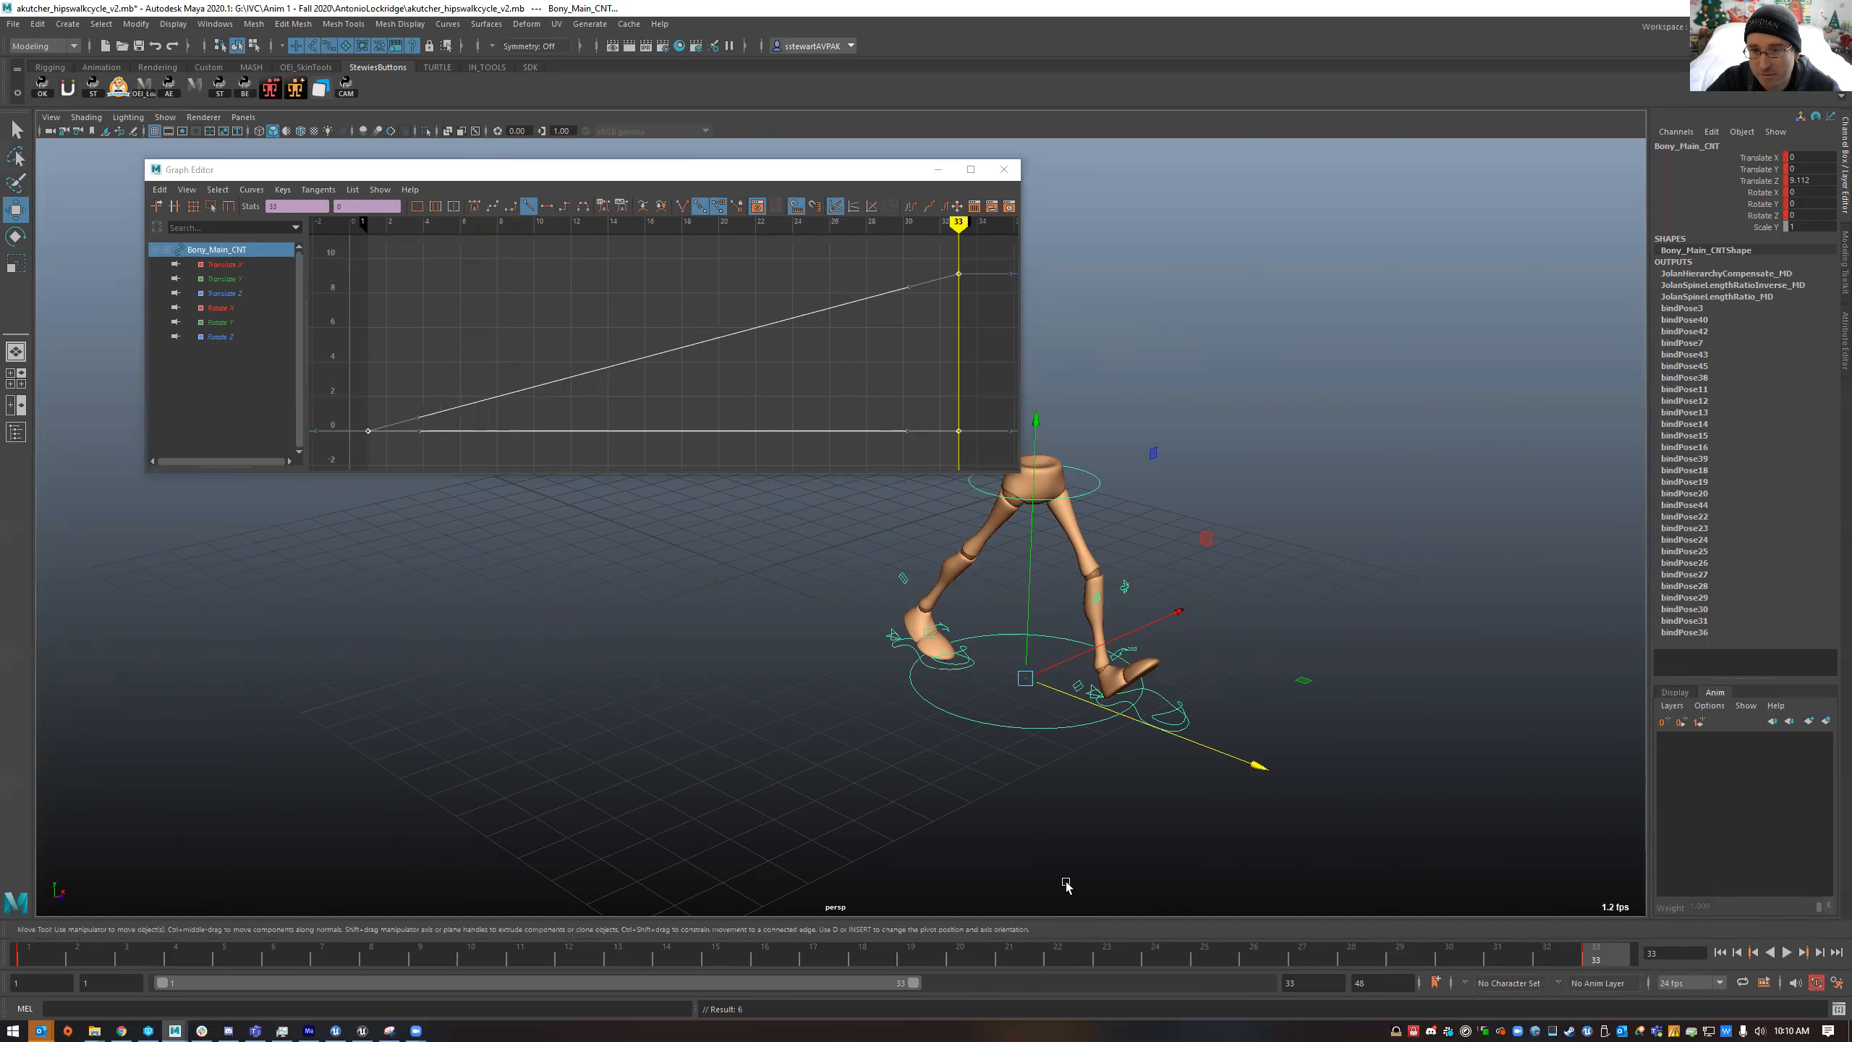
key(alt+v)
key(Escape)
alt+middle_drag(612, 650, 431, 806)
drag(762, 169, 705, 71)
key(alt+v)
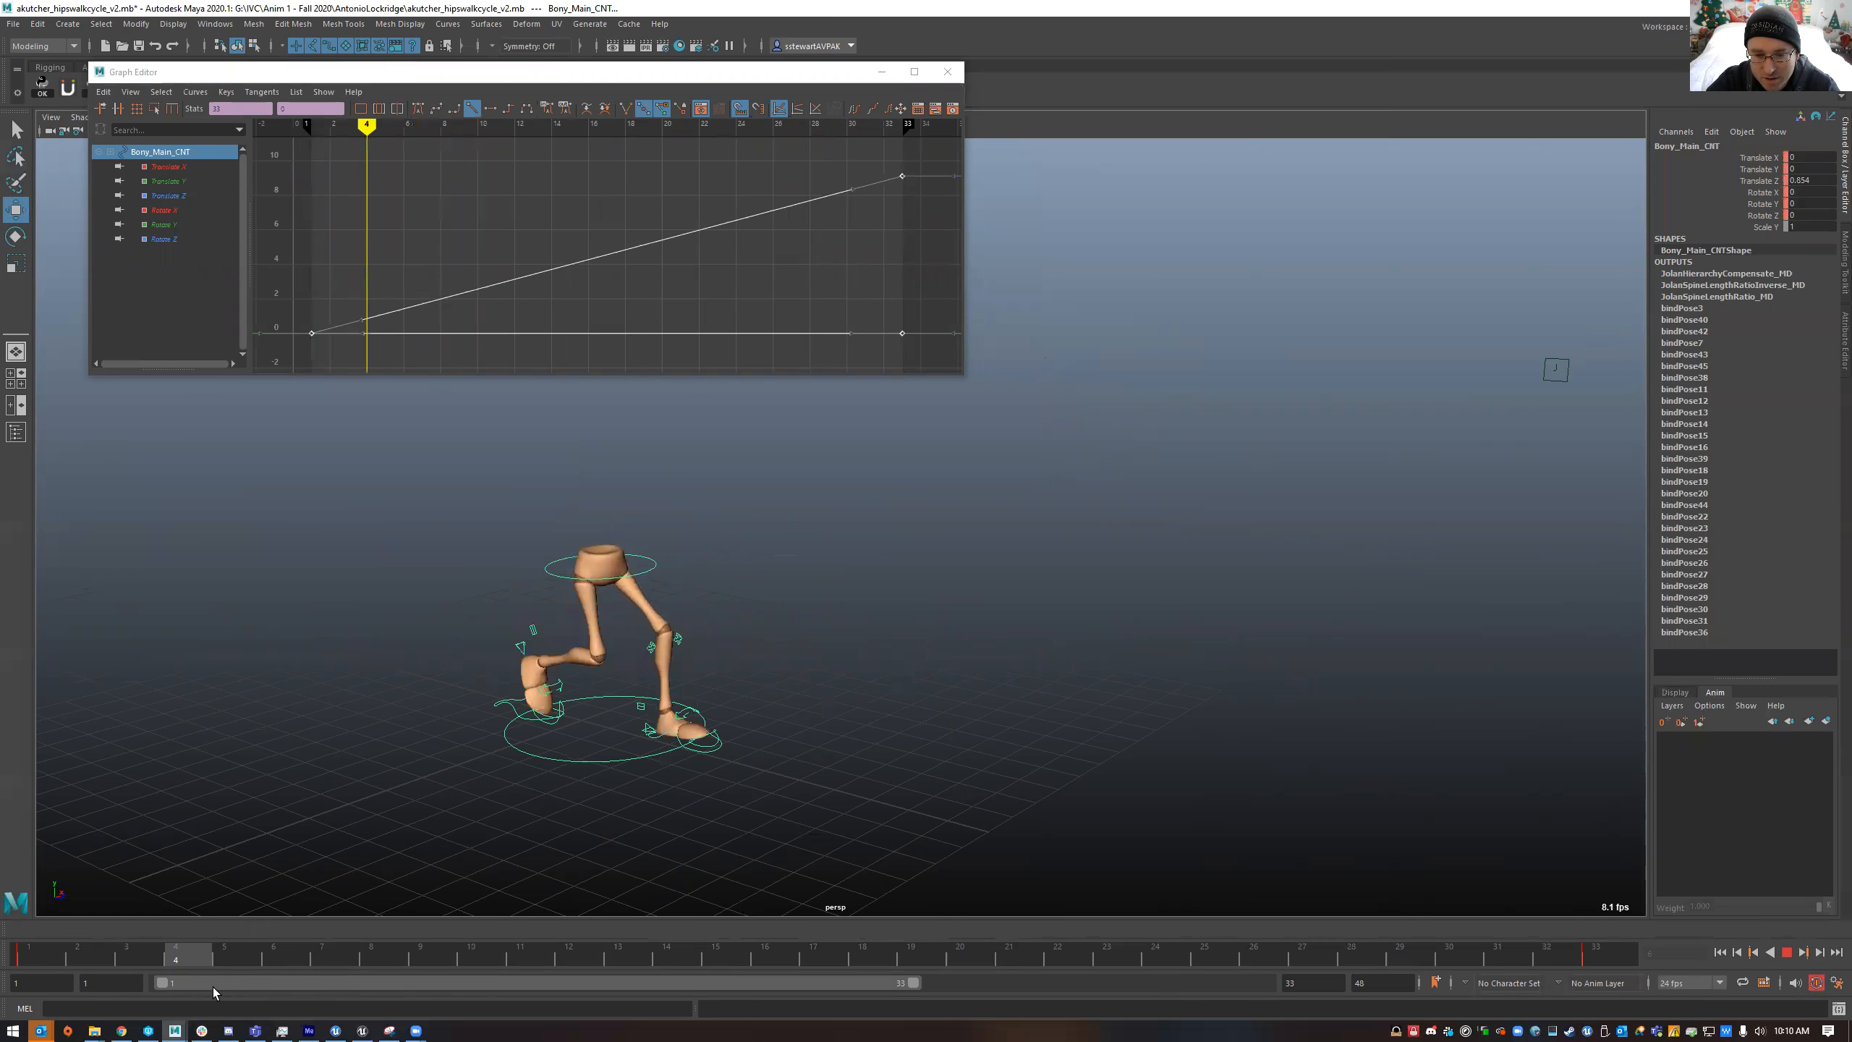
key(Escape)
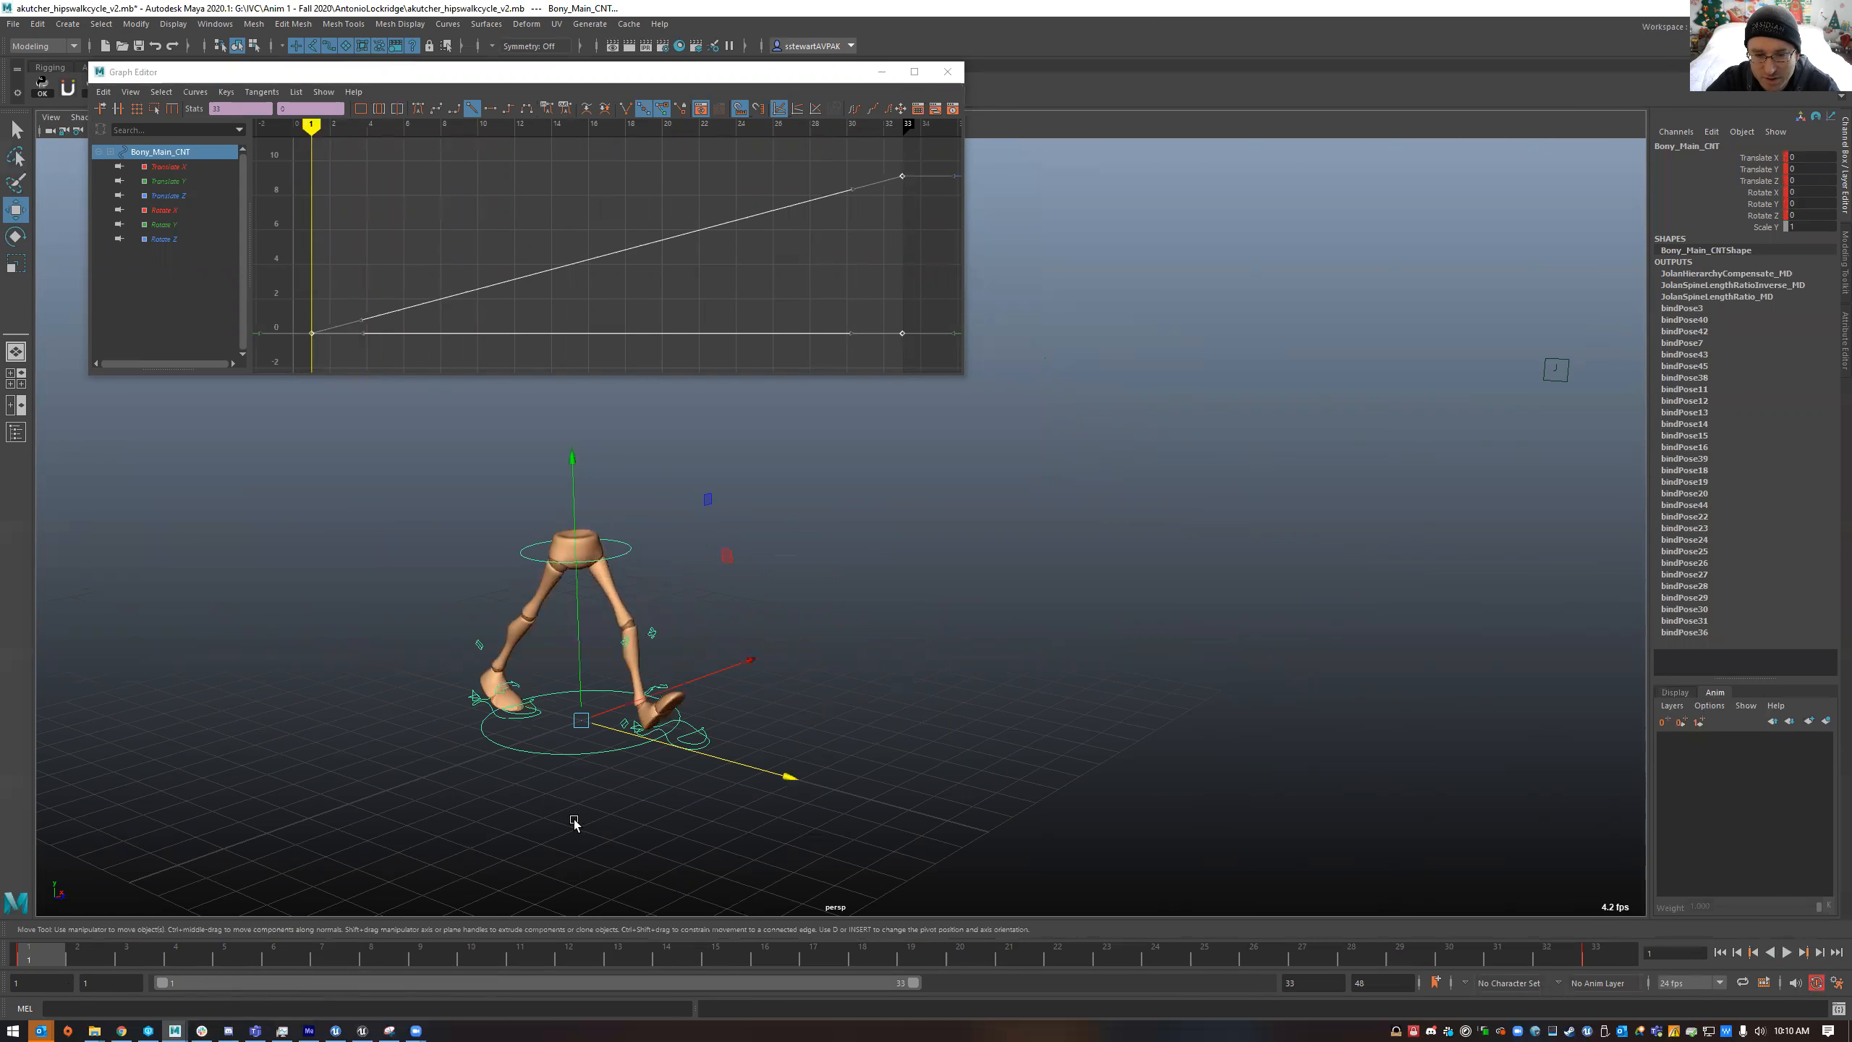
alt+right_drag(598, 755, 1091, 731)
key(alt+v)
drag(337, 947, 9, 948)
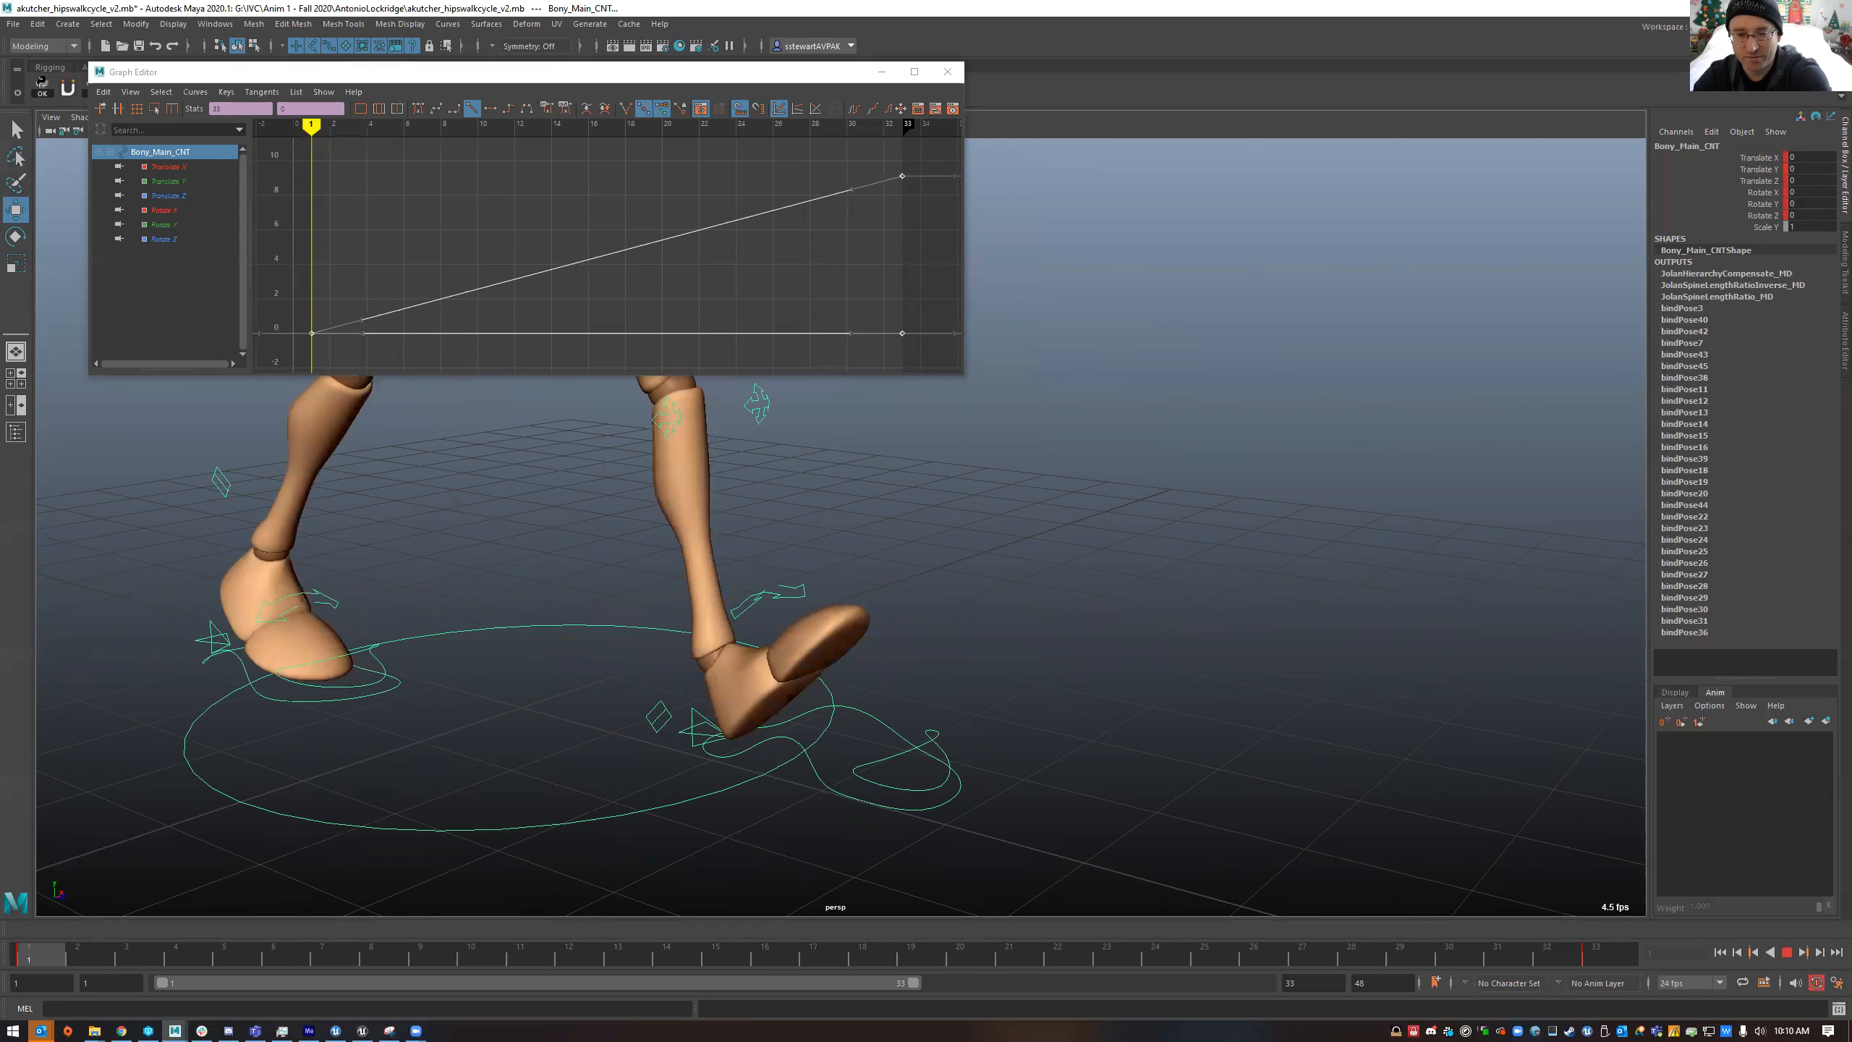
key(alt+v)
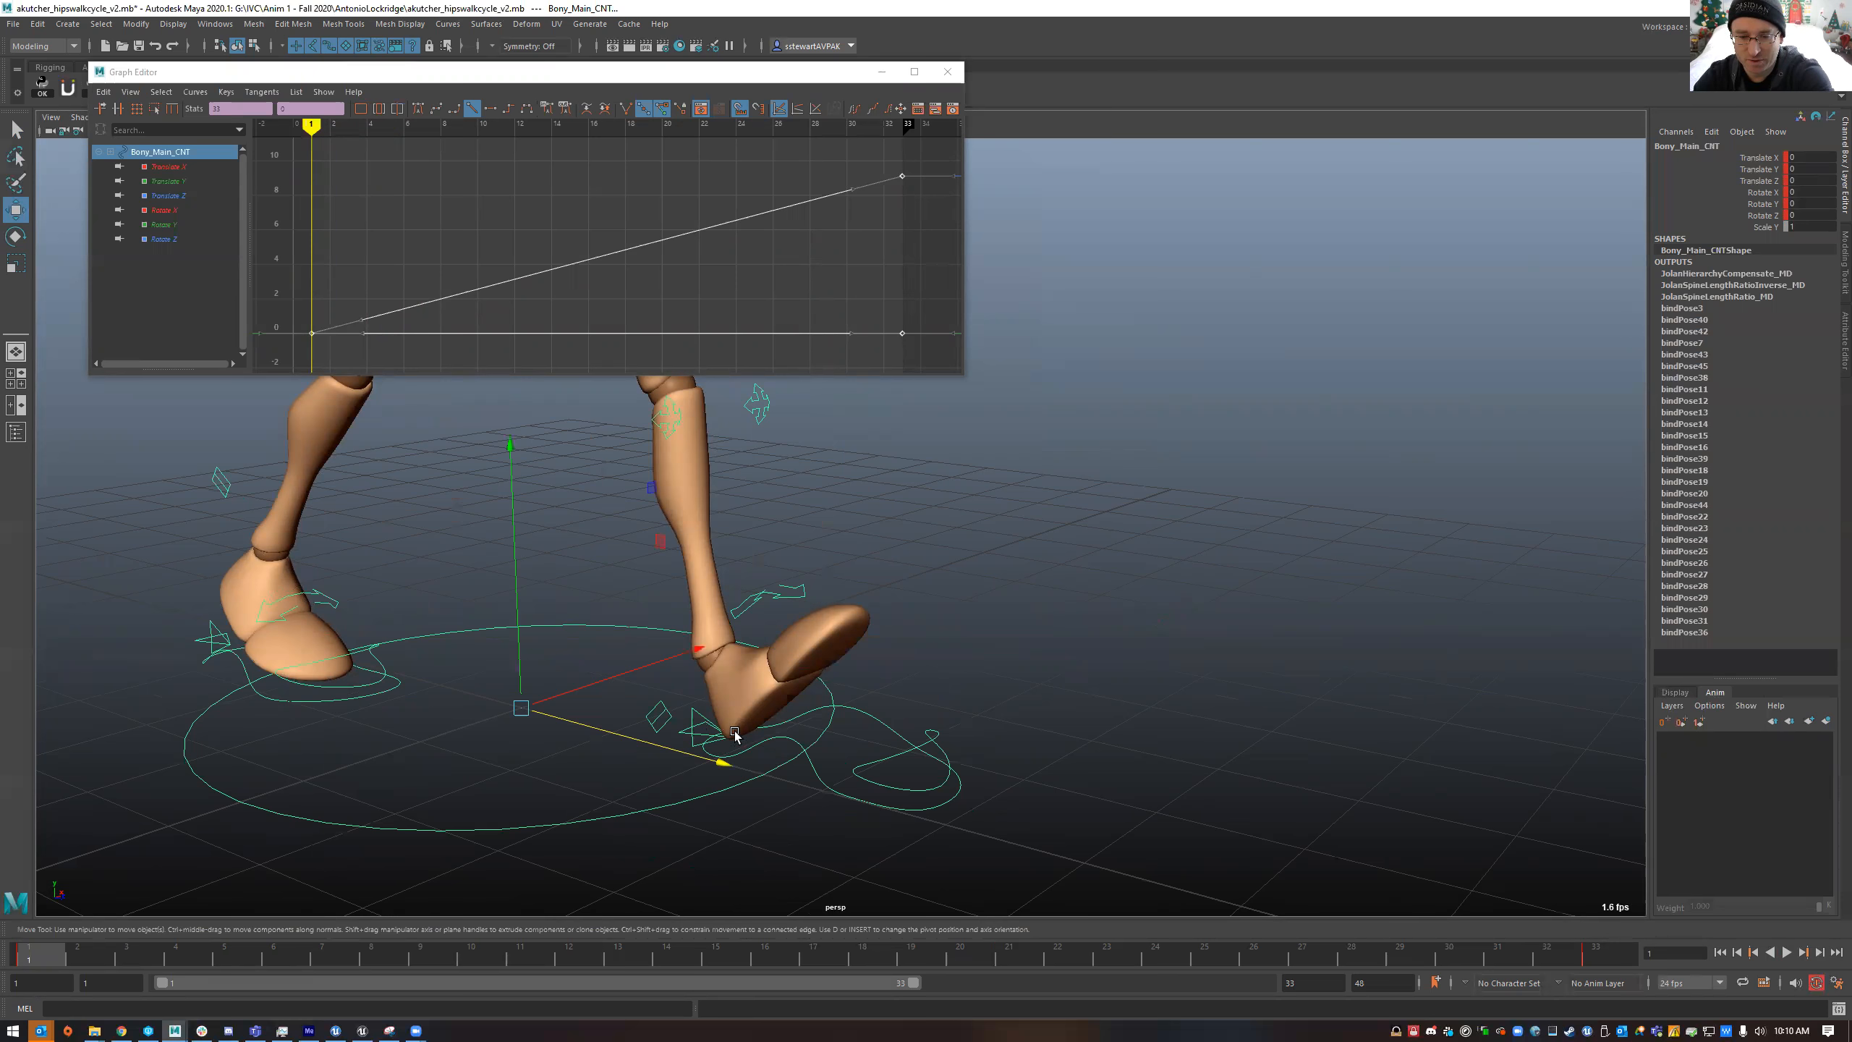
key(alt+v)
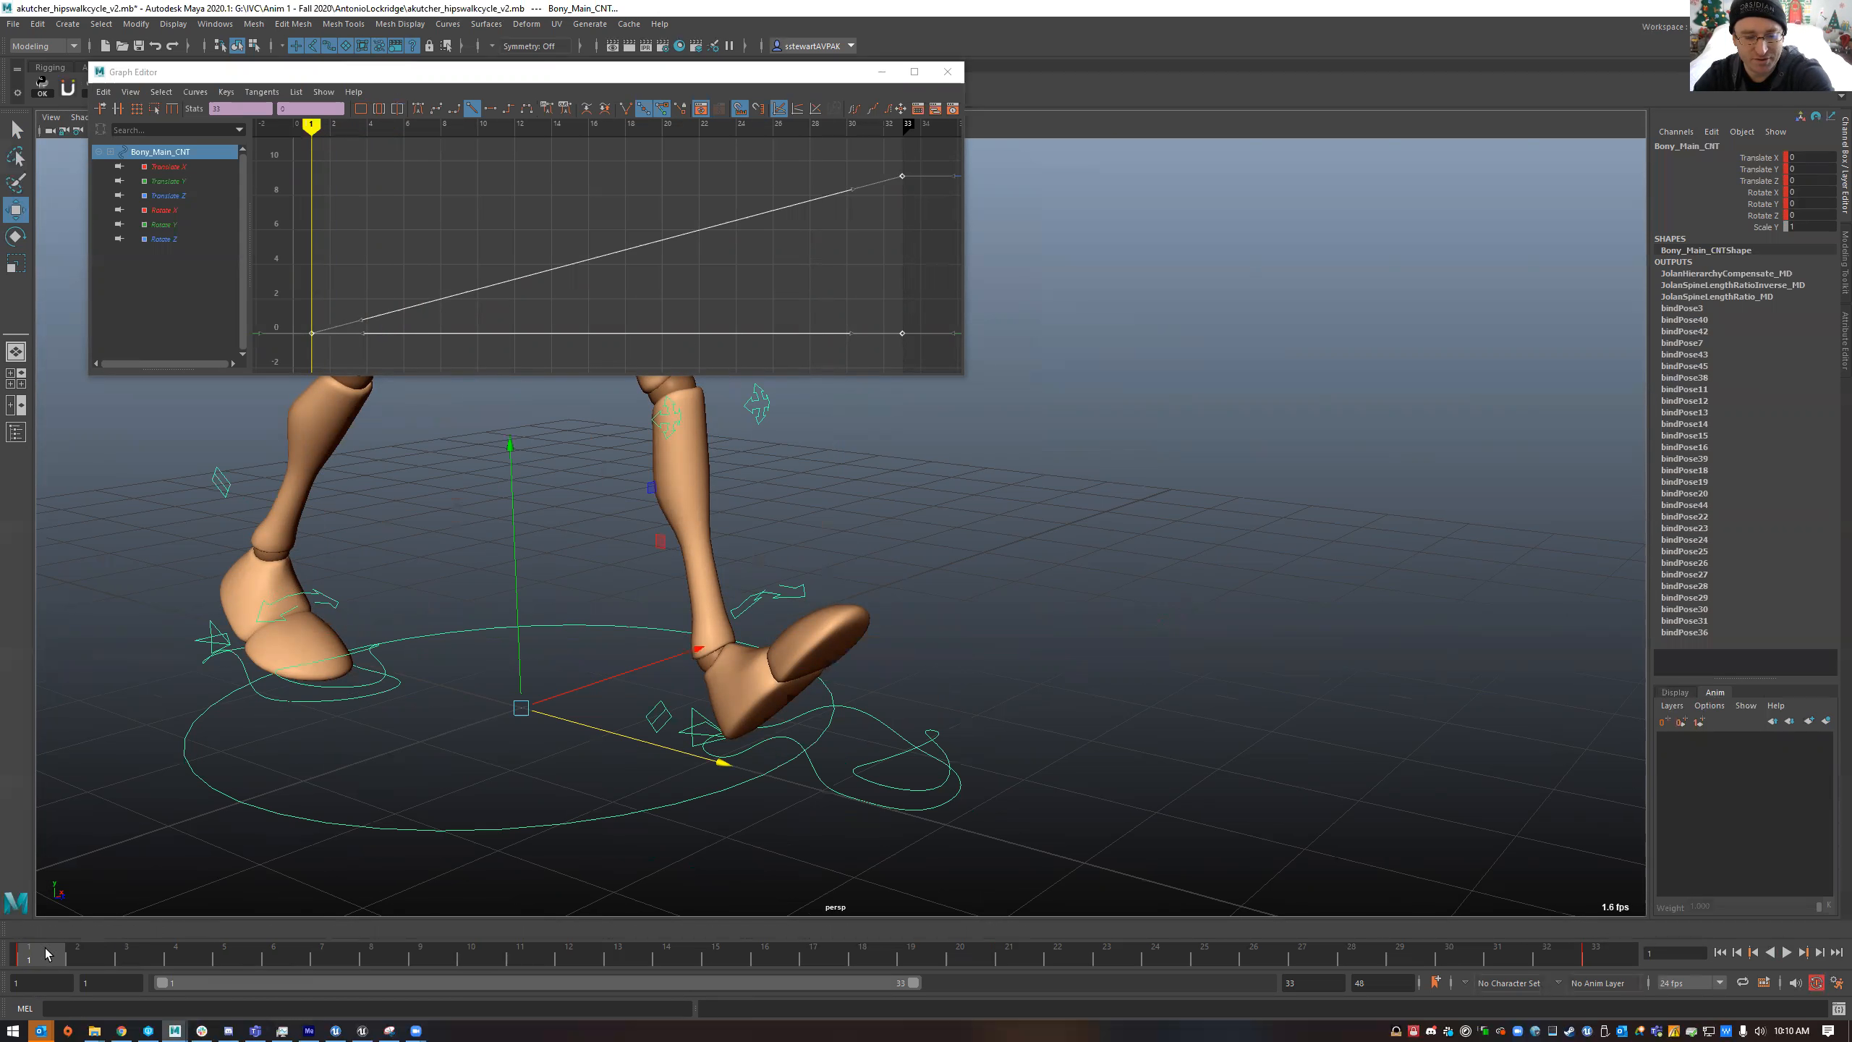
mouse_move(480, 936)
mouse_down()
mouse_move(503, 942)
mouse_move(13, 912)
mouse_move(235, 894)
mouse_move(9, 891)
mouse_move(175, 888)
mouse_up()
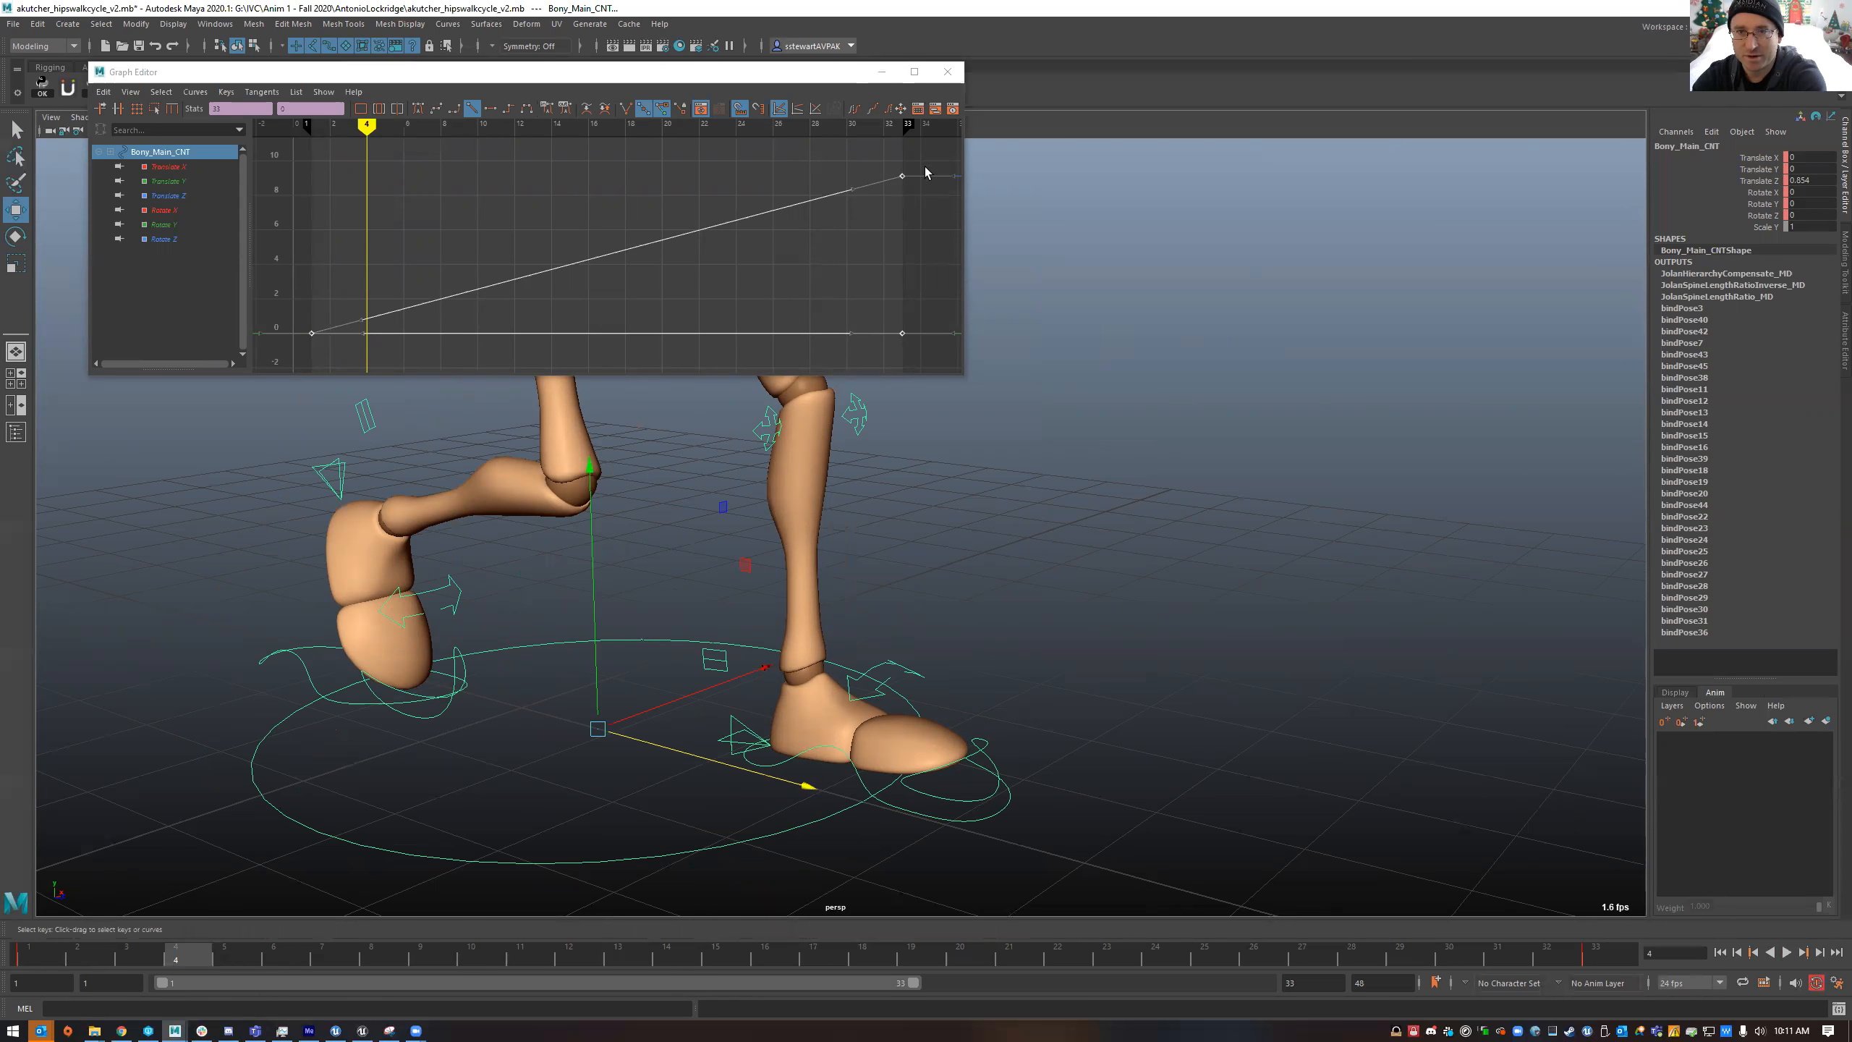
- Try lowering the main control's Translate Z key at frame 33 to about 6.6, checking the foot contact through frame 22
drag(924, 167, 883, 209)
middle_drag(897, 229, 899, 264)
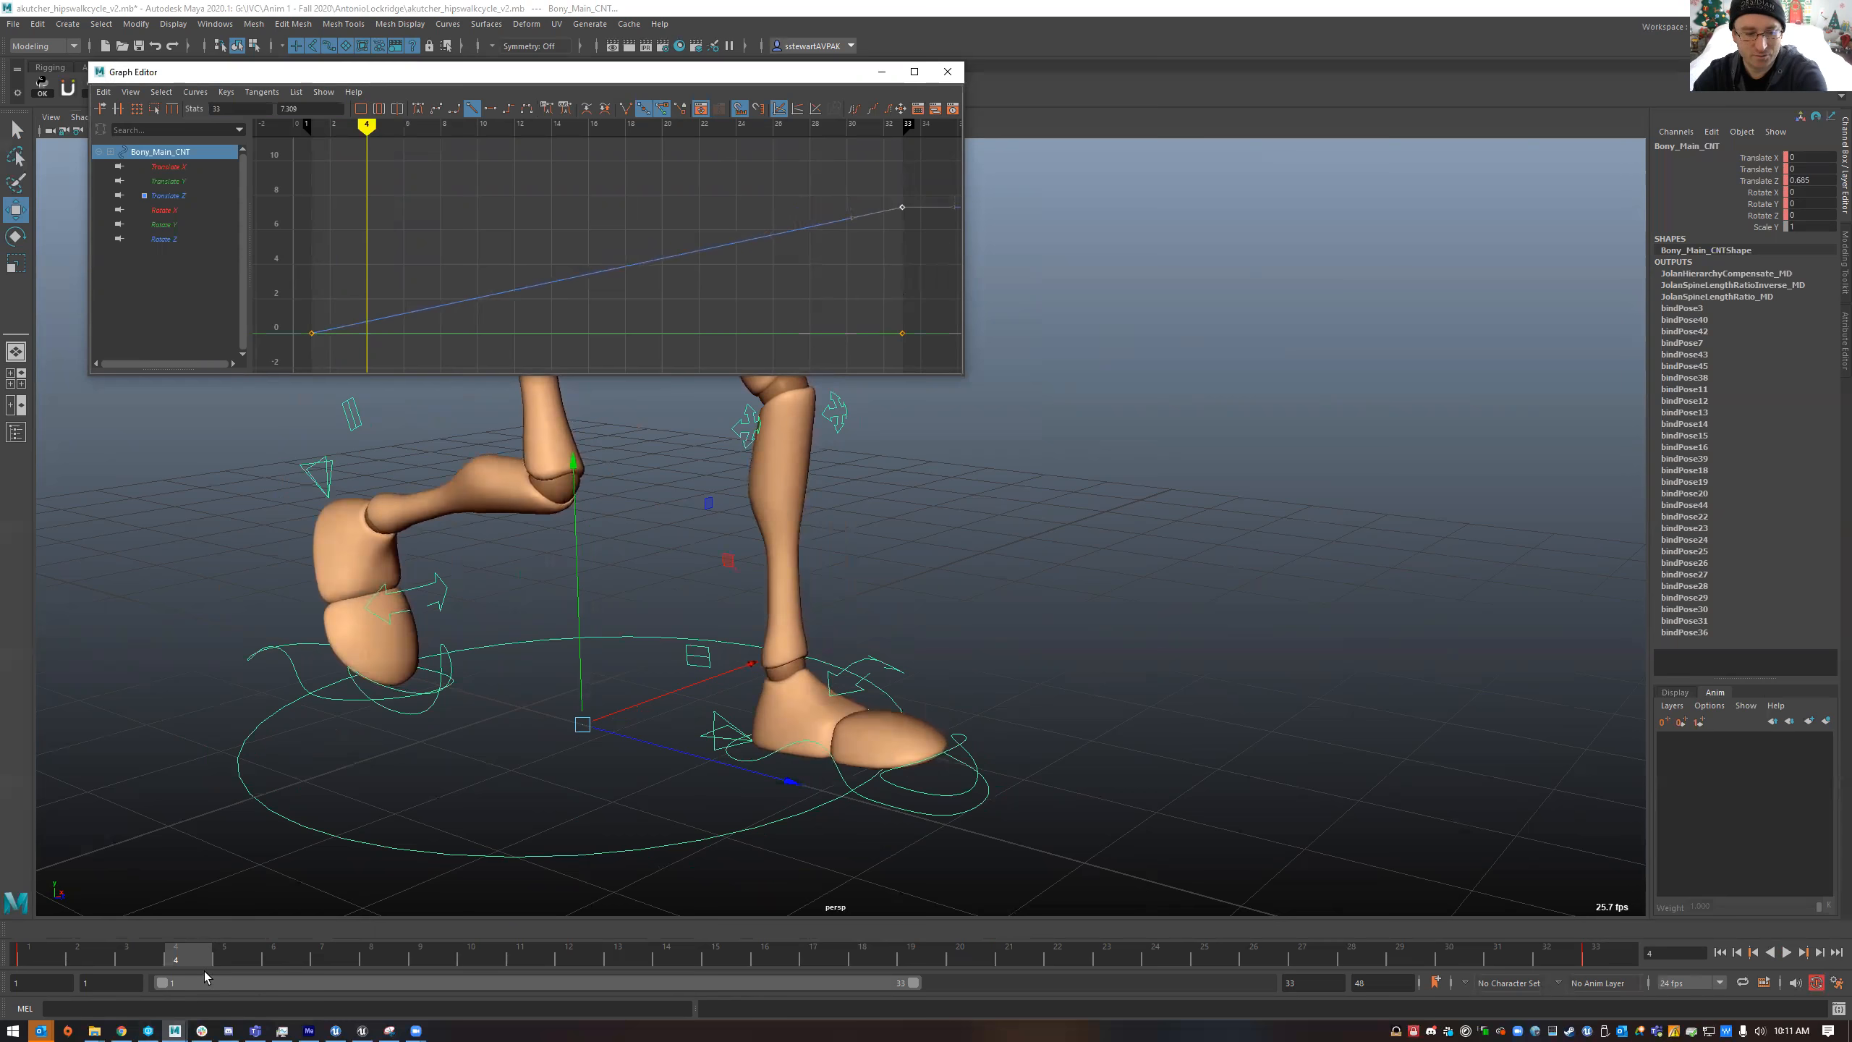
click(18, 944)
key(alt+v)
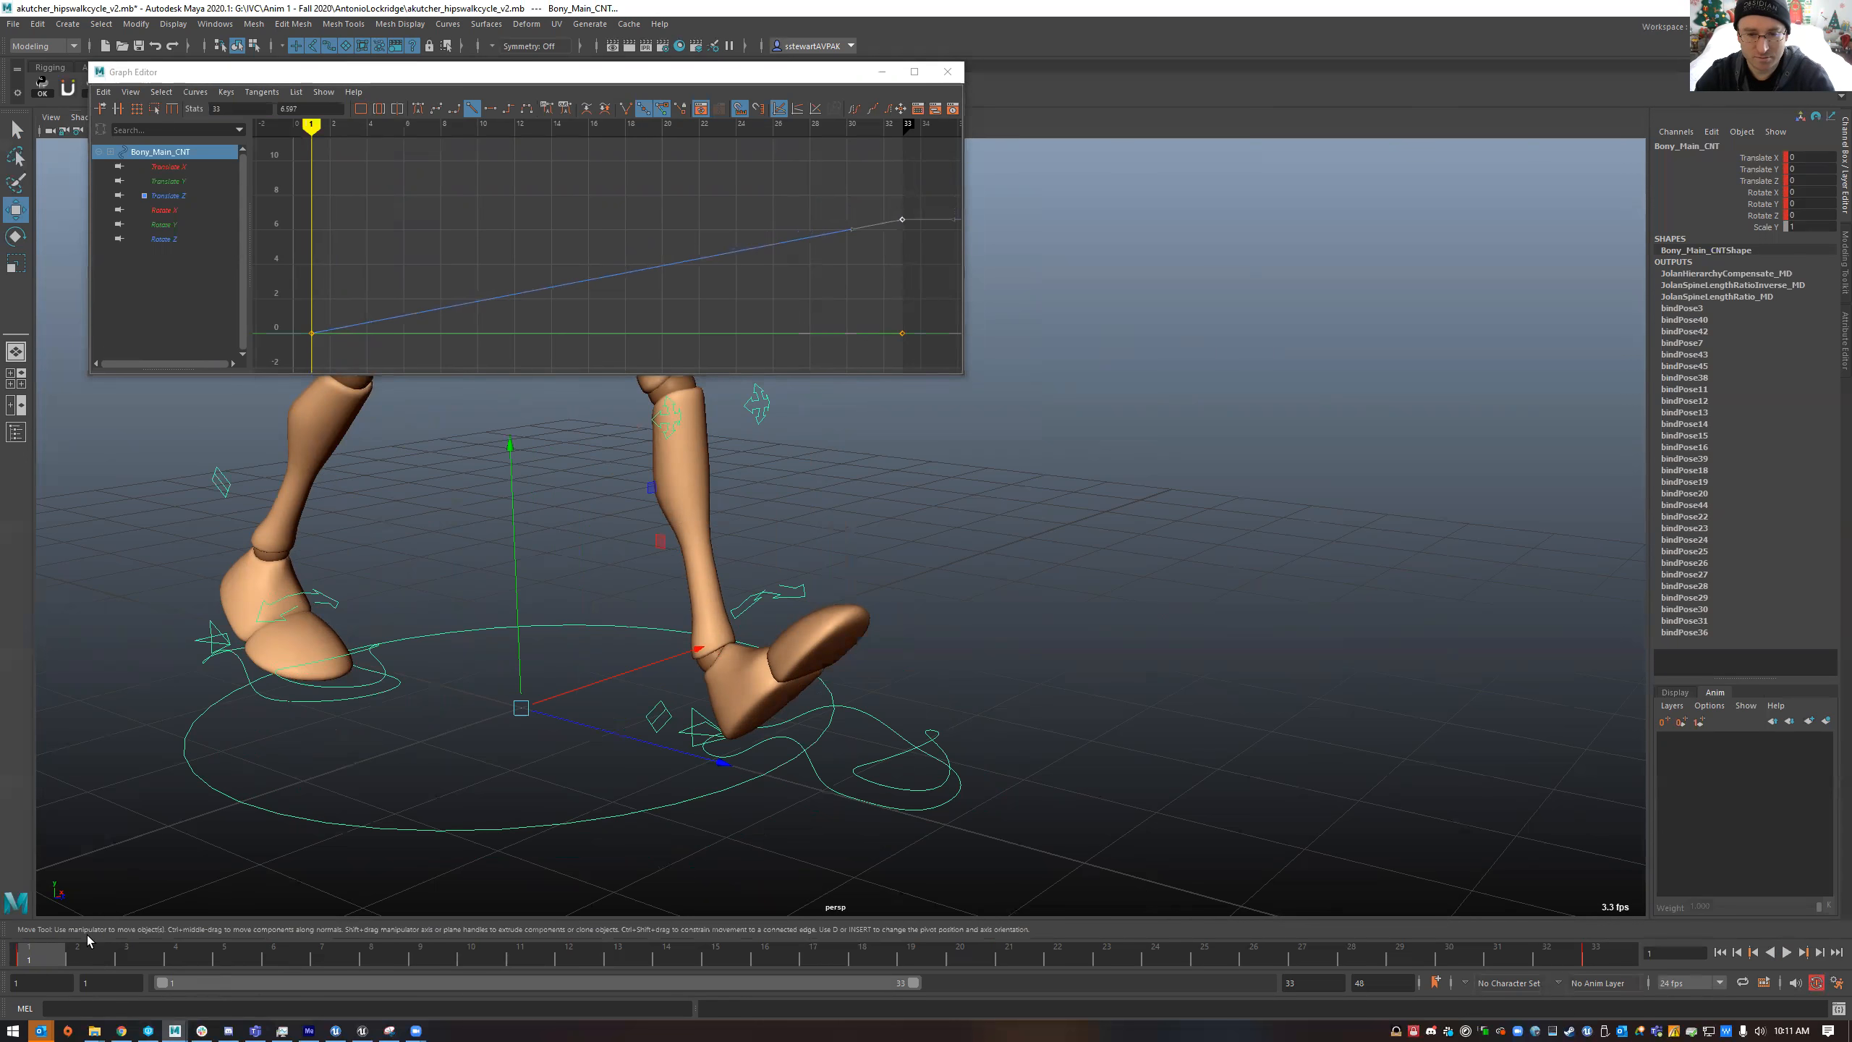
drag(197, 957, 1072, 960)
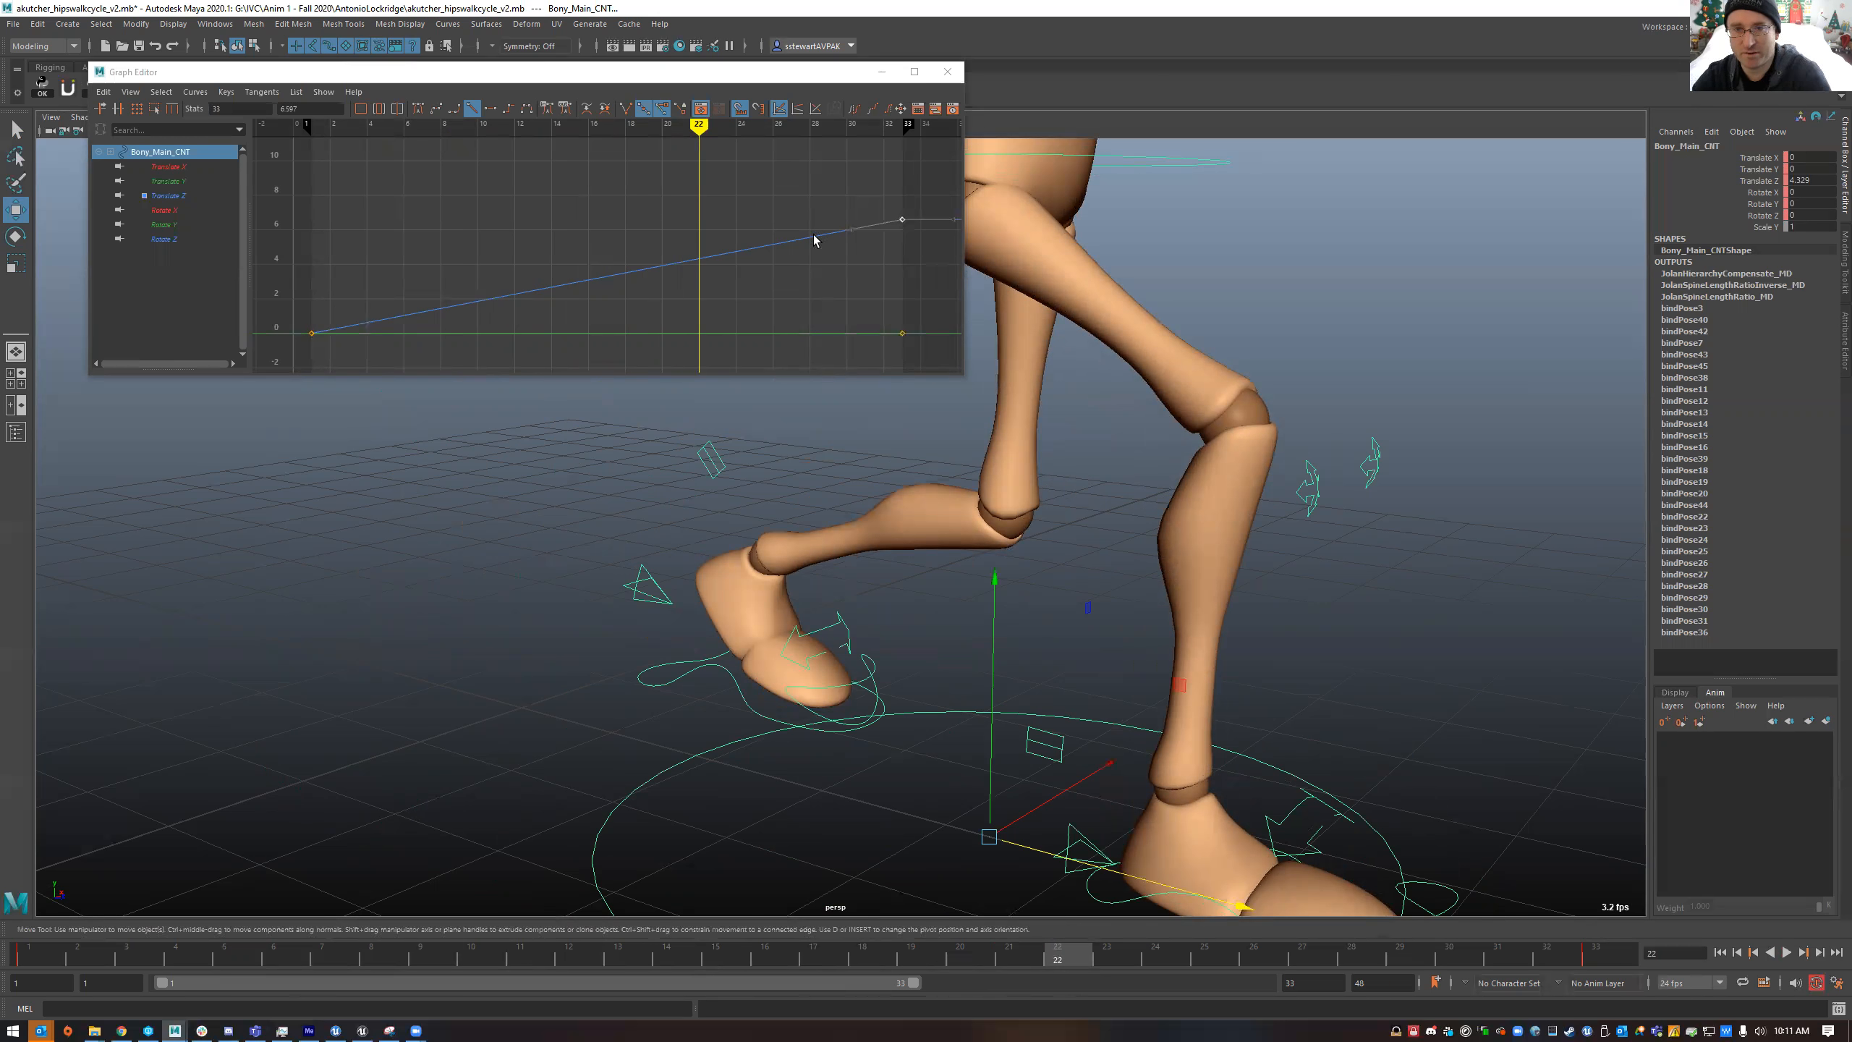
- Raise the main control's Translate Z key at frame 33 to about 8.9 and play back the walk
shift+middle_drag(903, 262, 904, 222)
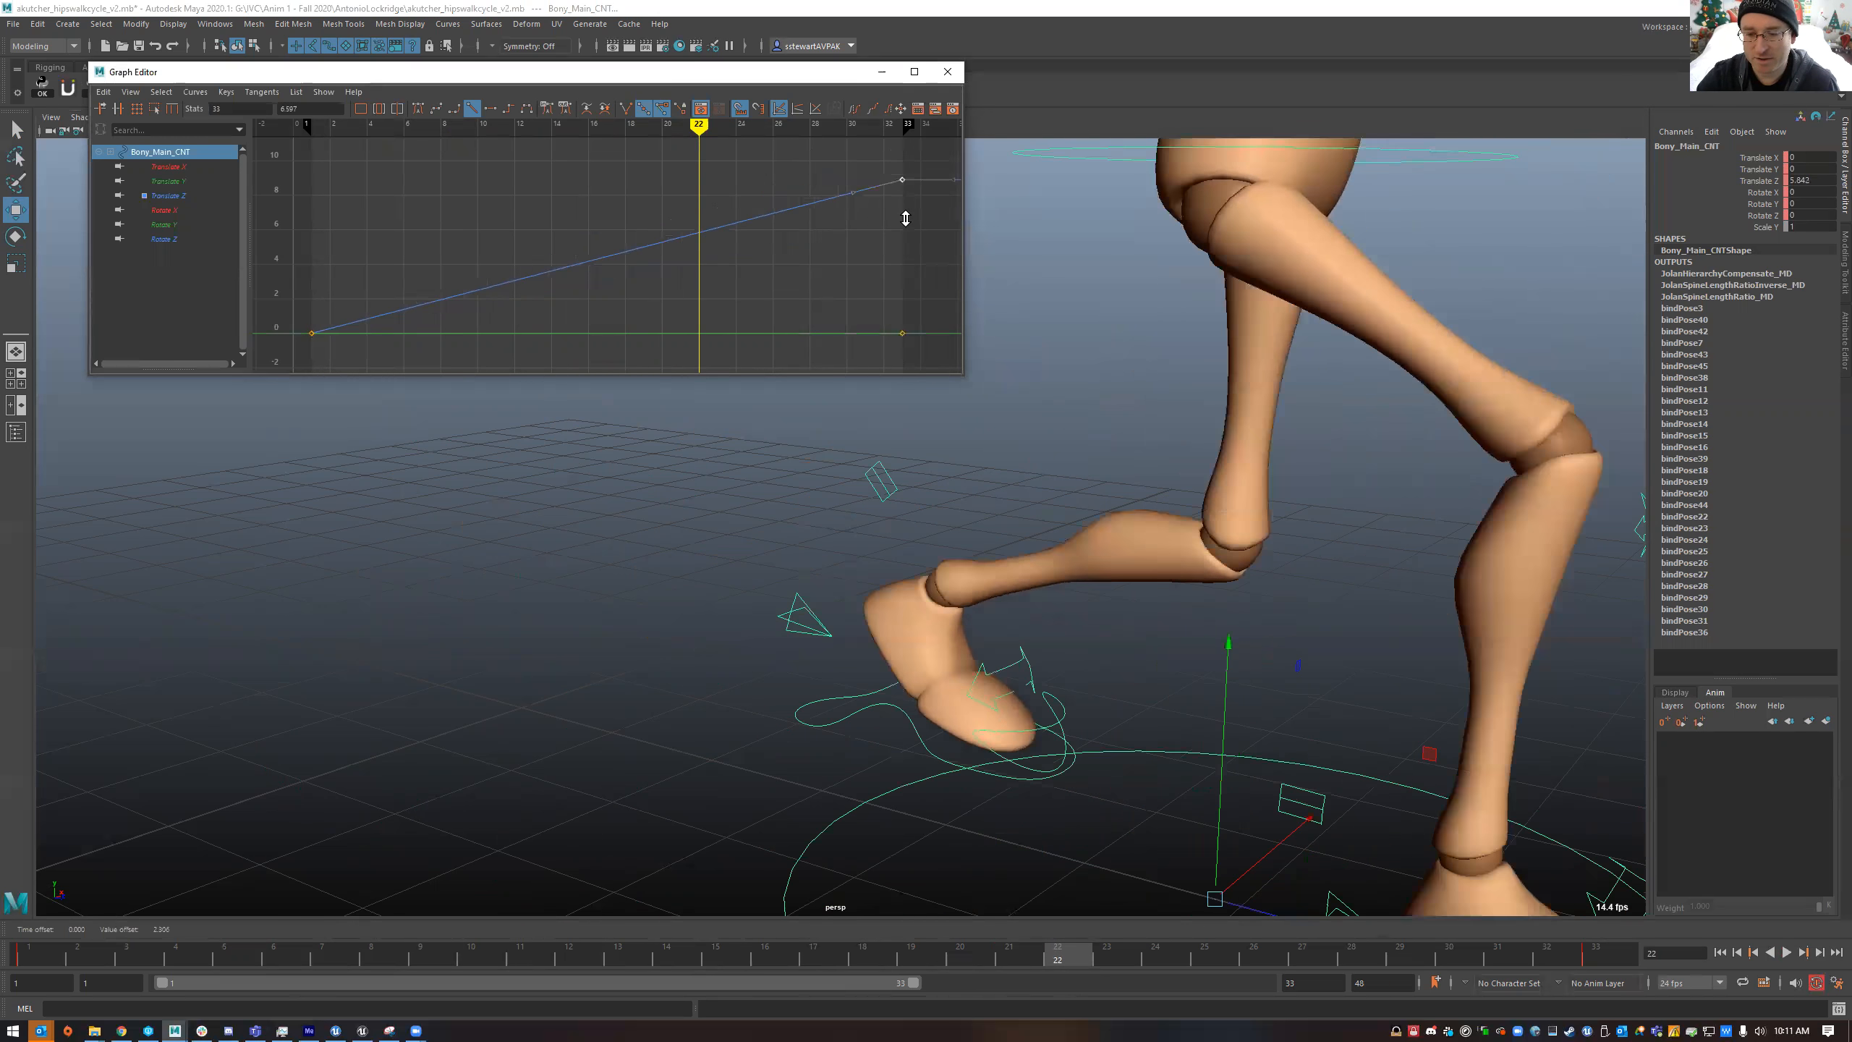
key(alt+v)
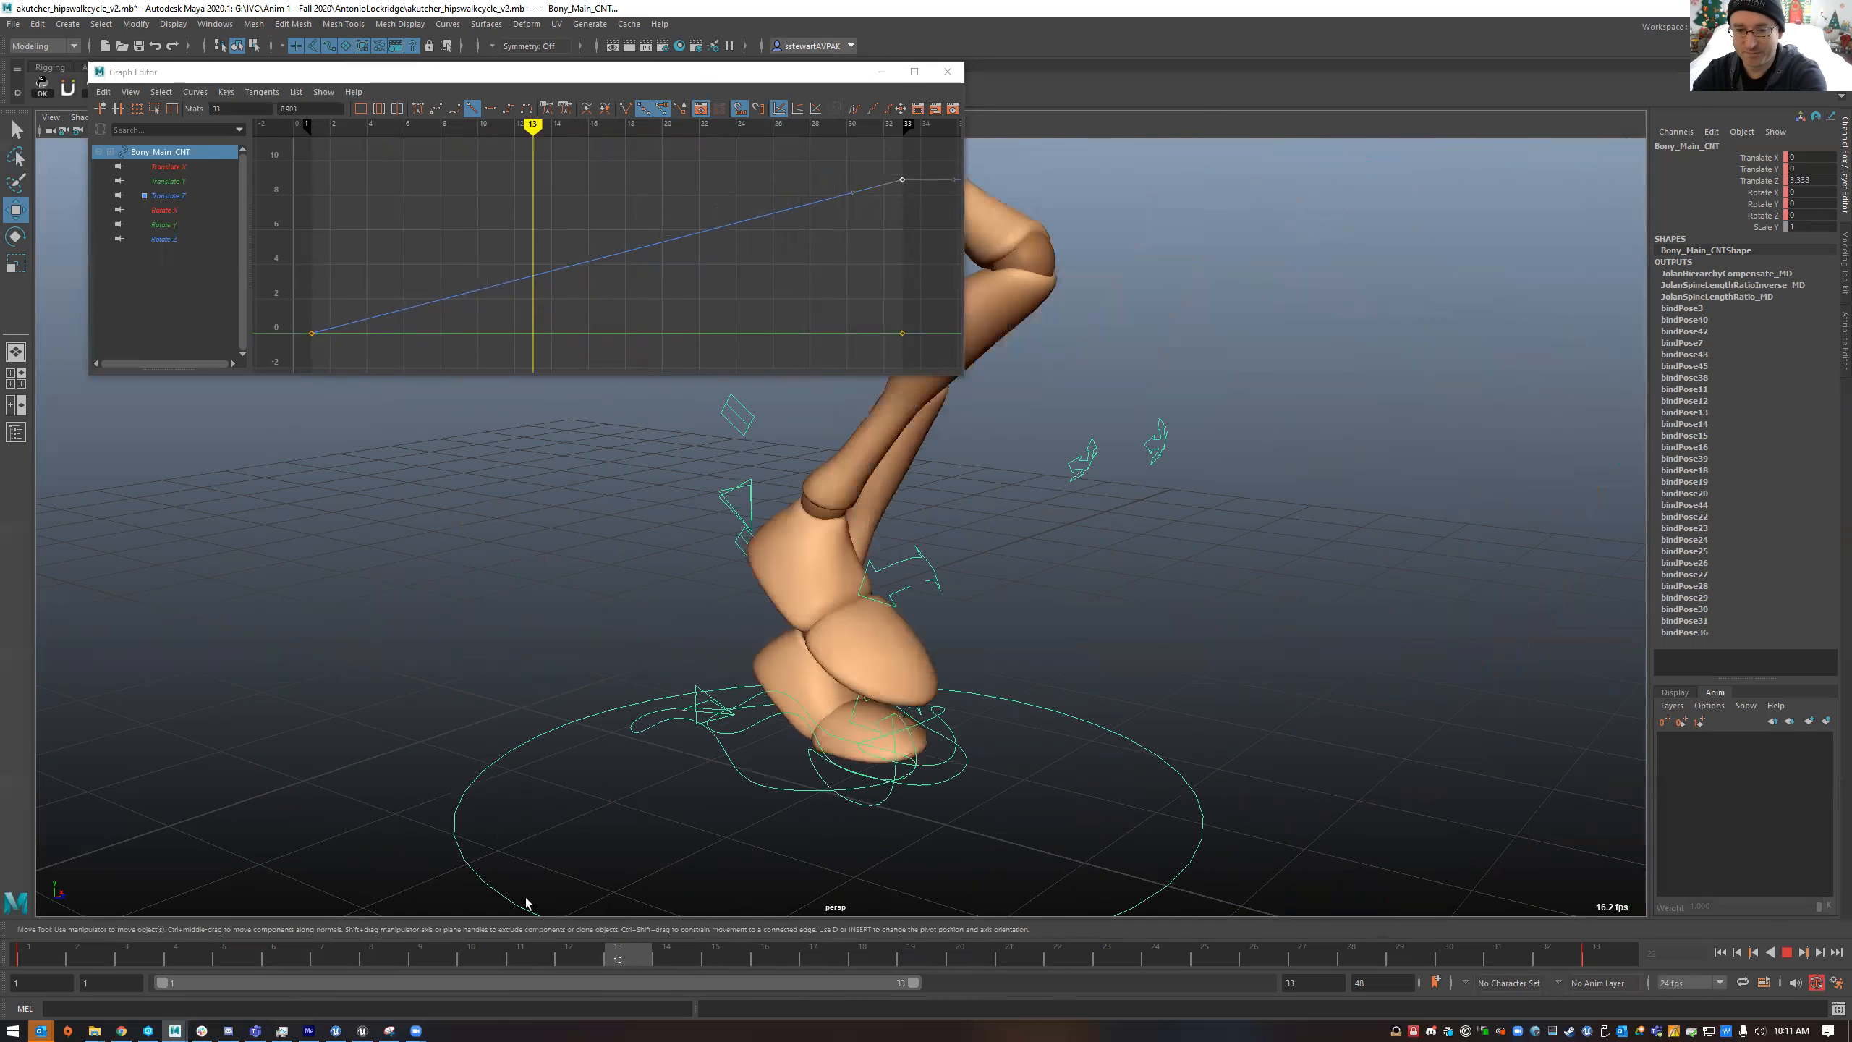
key(alt+v)
alt+right_drag(1141, 798, 515, 761)
key(alt+v)
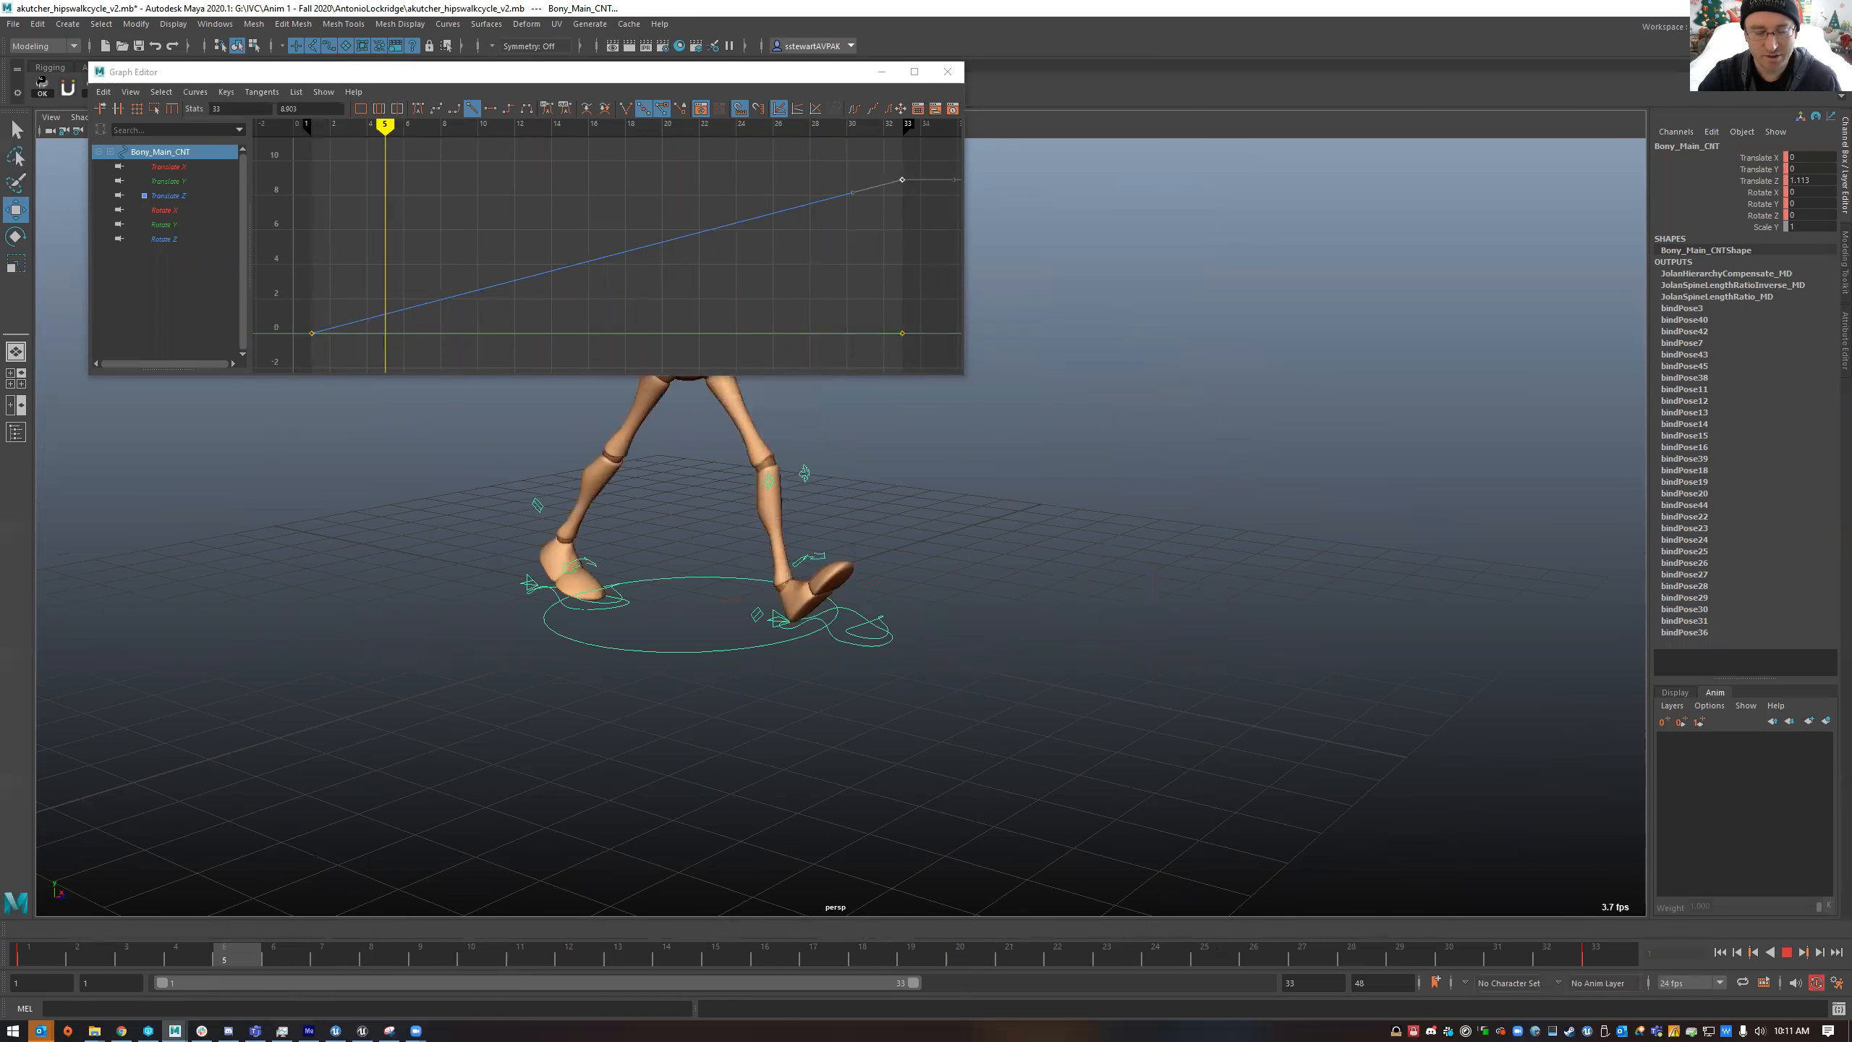
click(37, 953)
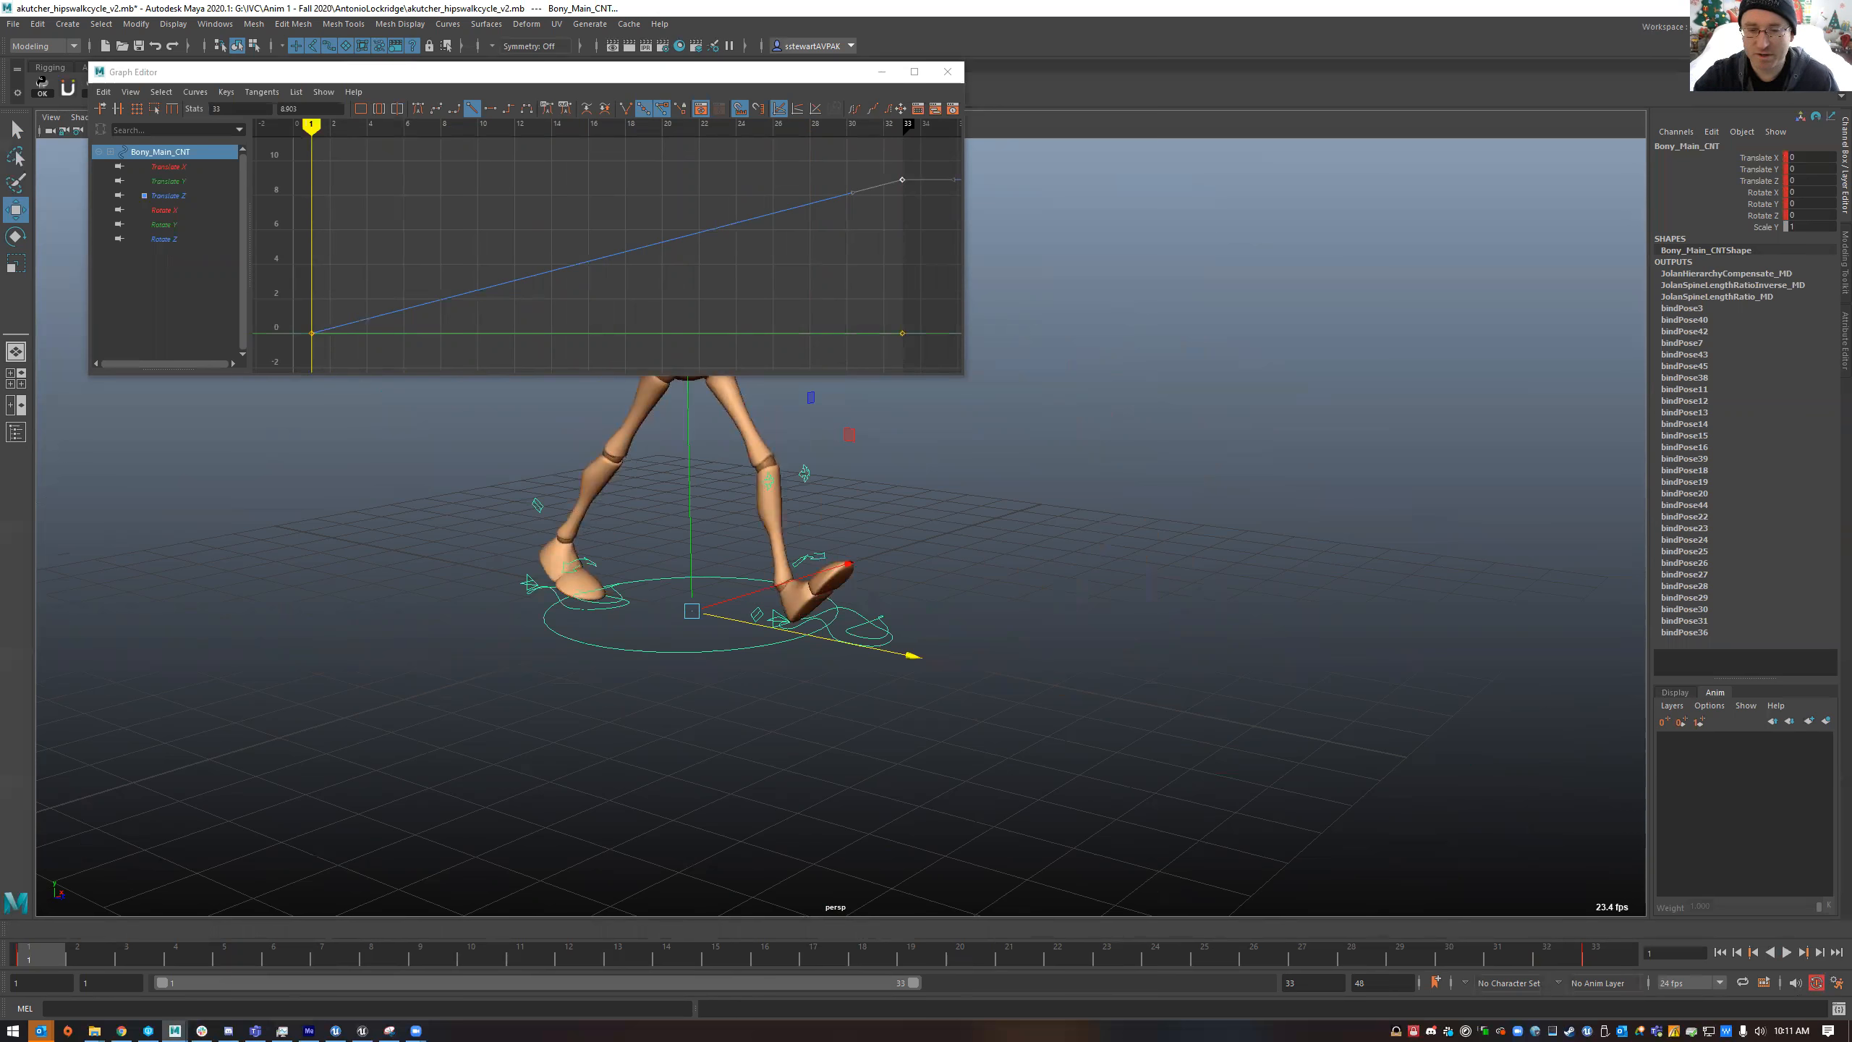
- Select both foot controls, both knee controls and the root control at frame 1
alt+drag(814, 682, 786, 830)
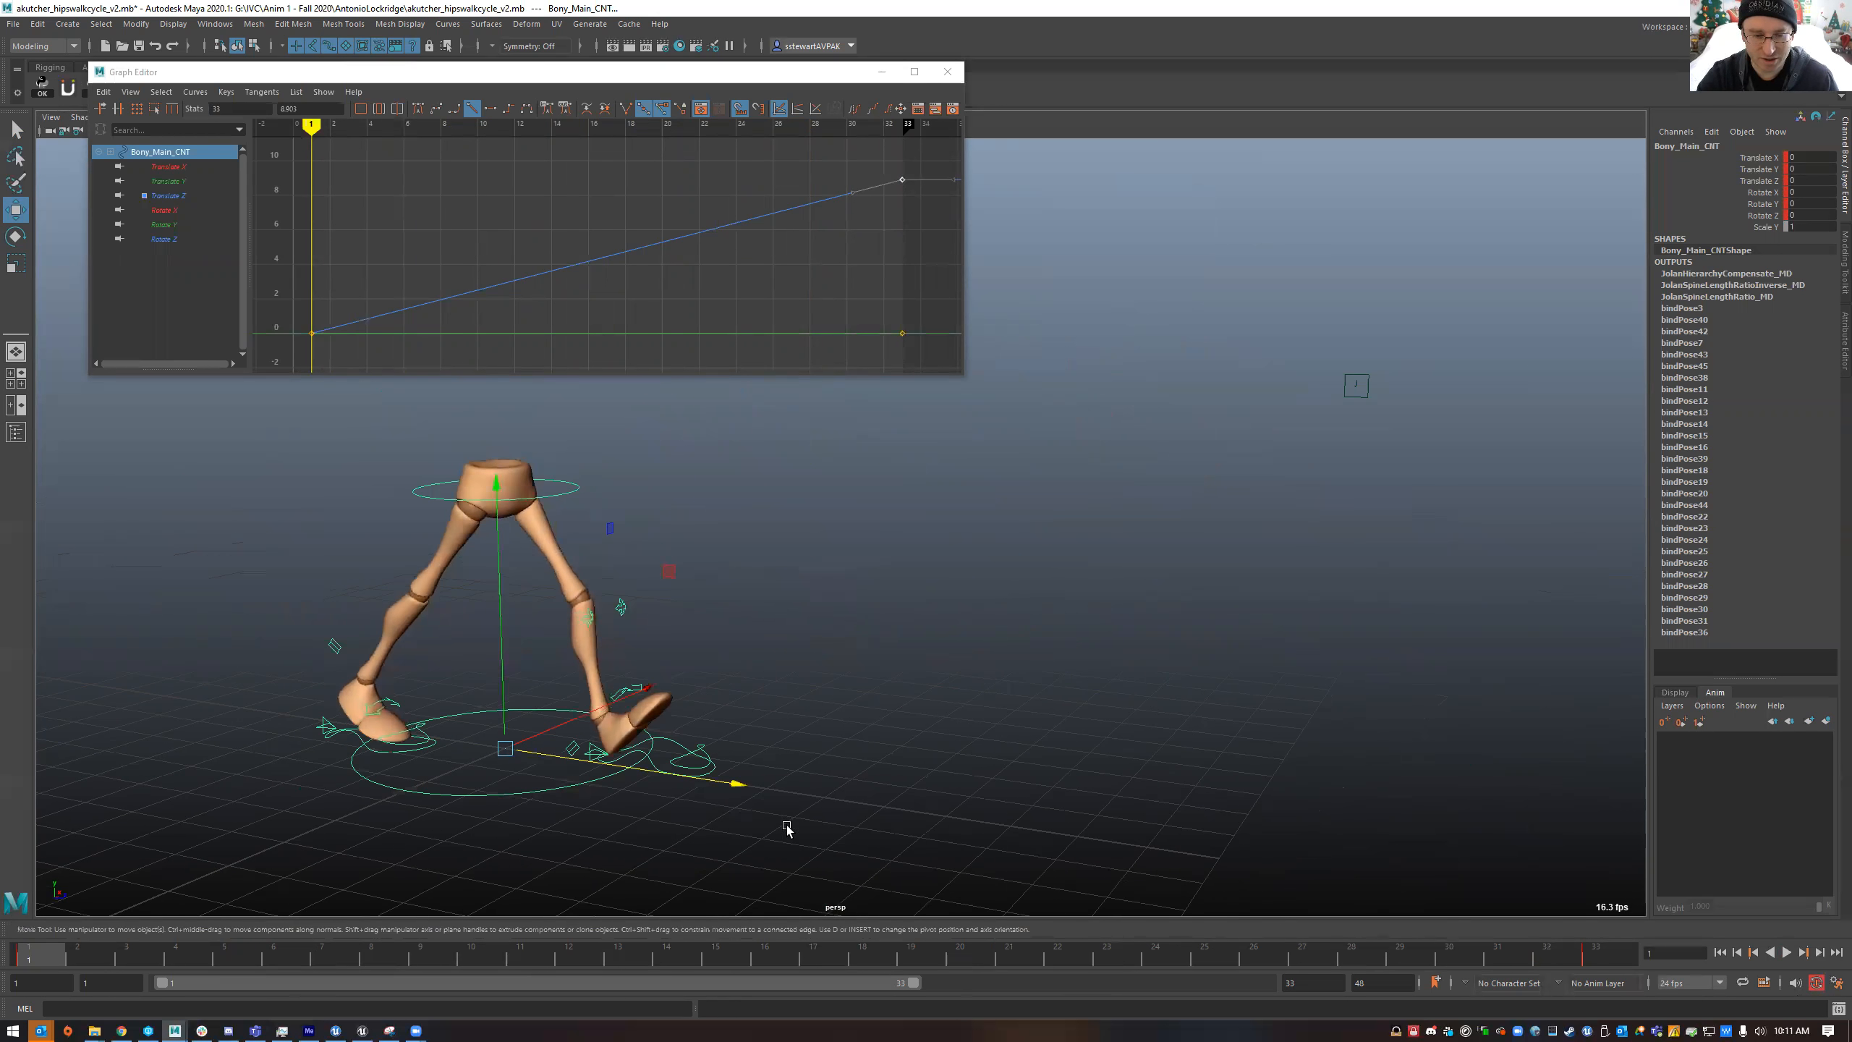
click(710, 843)
click(642, 765)
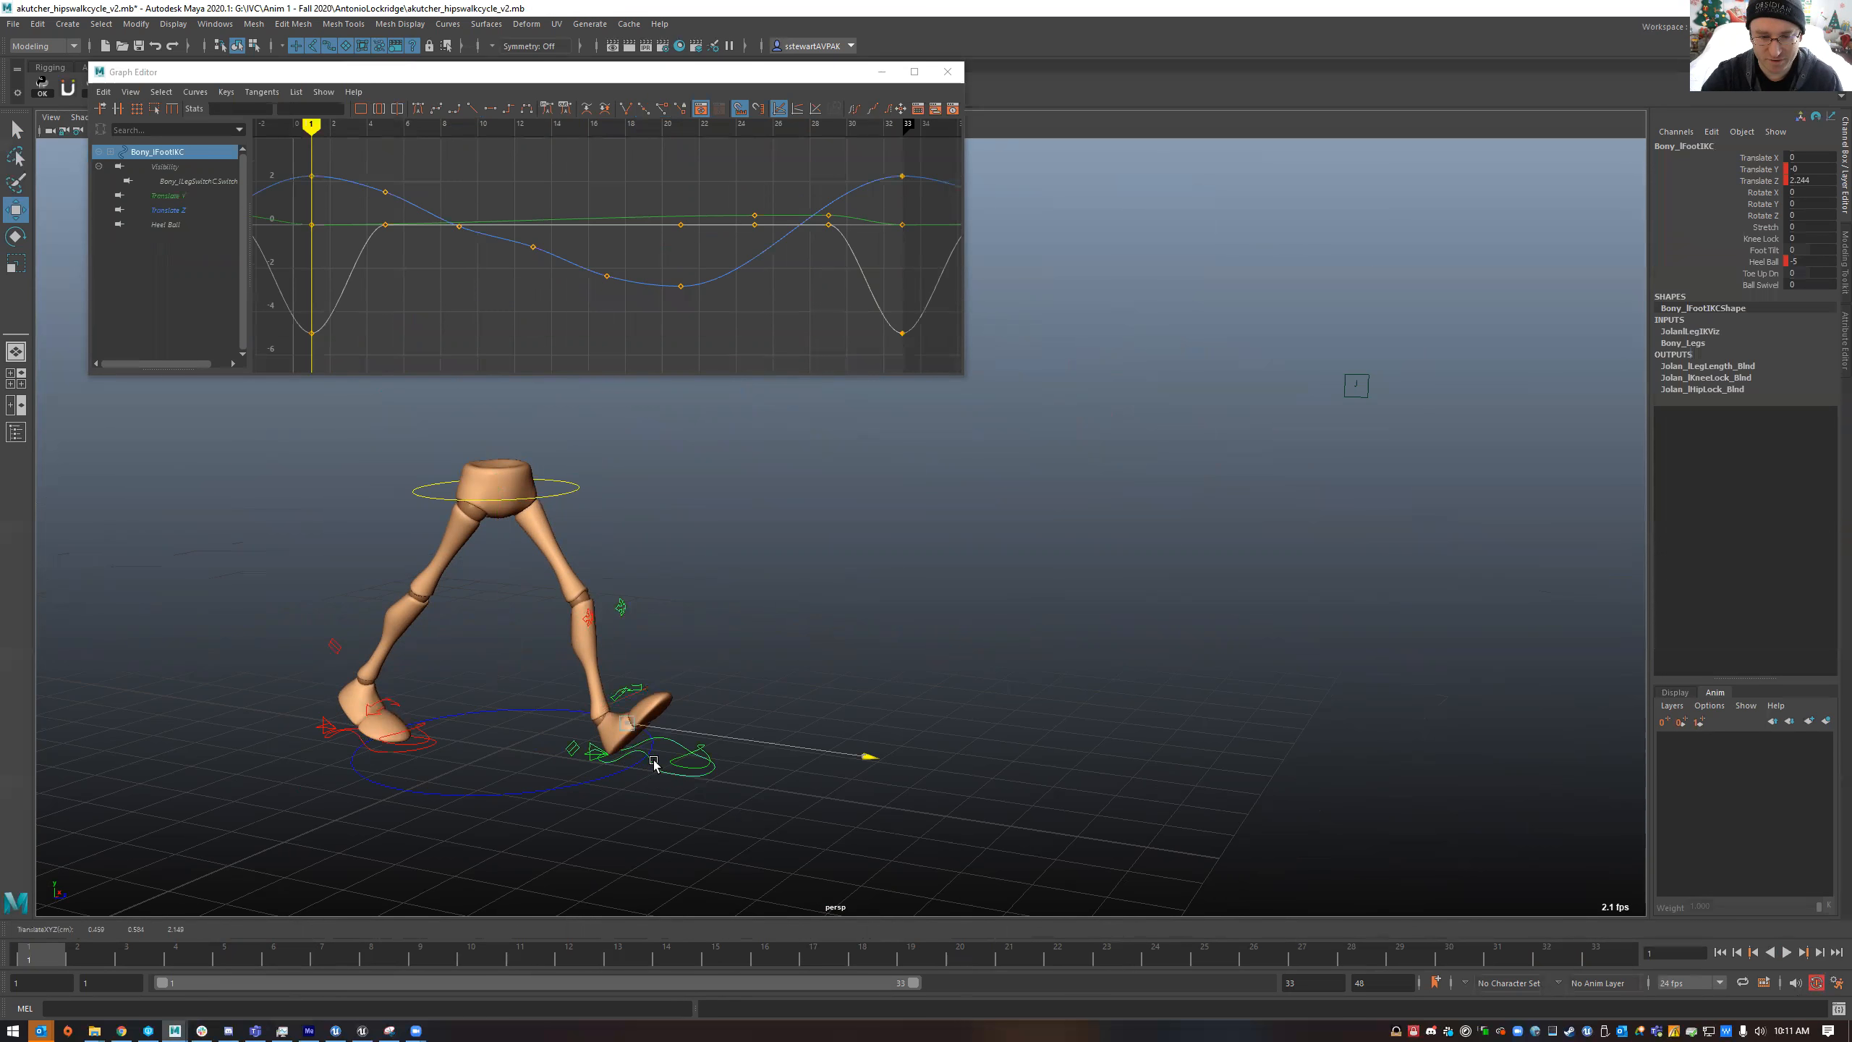
alt+middle_drag(657, 757, 689, 802)
shift+click(453, 753)
alt+drag(658, 627, 717, 572)
shift+drag(712, 570, 645, 632)
shift+drag(587, 507, 583, 510)
alt+drag(715, 602, 634, 692)
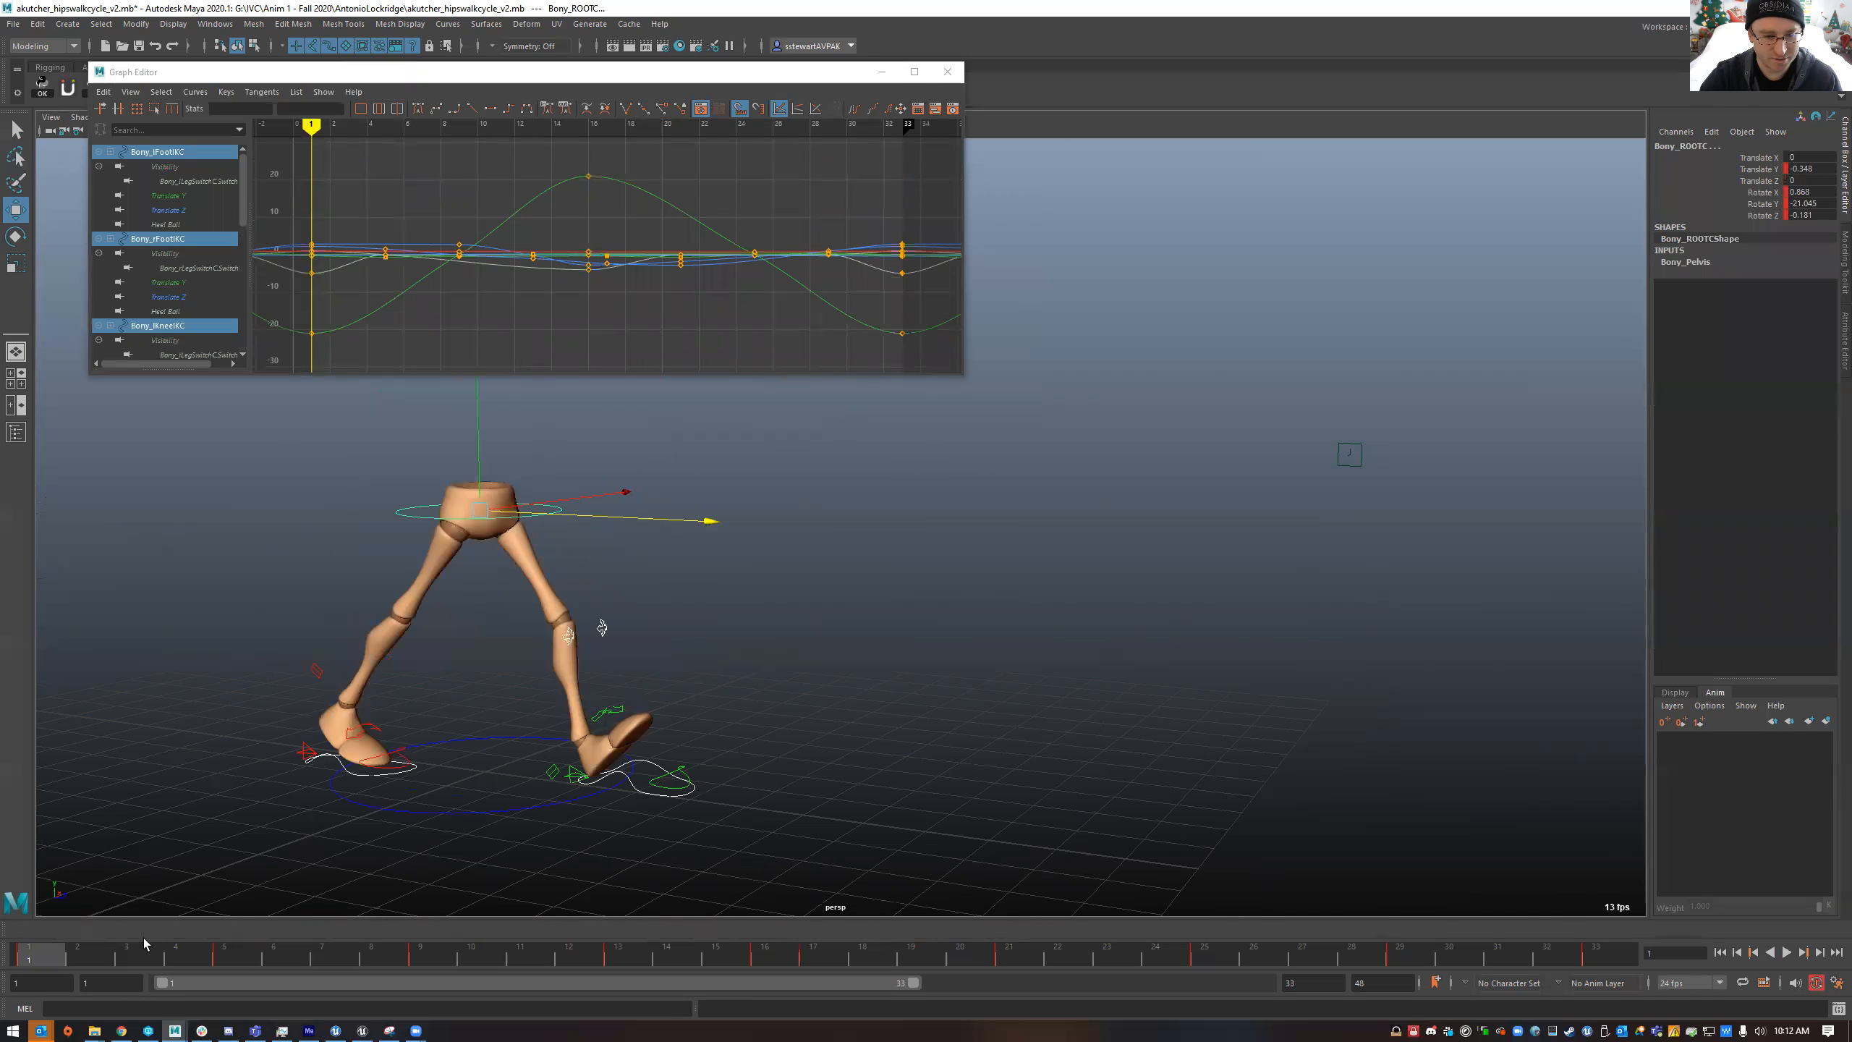
- Select both foot controls, both knee controls and the root control at frame 33 and create an animation layer from them
click(458, 799)
key(alt+comma)
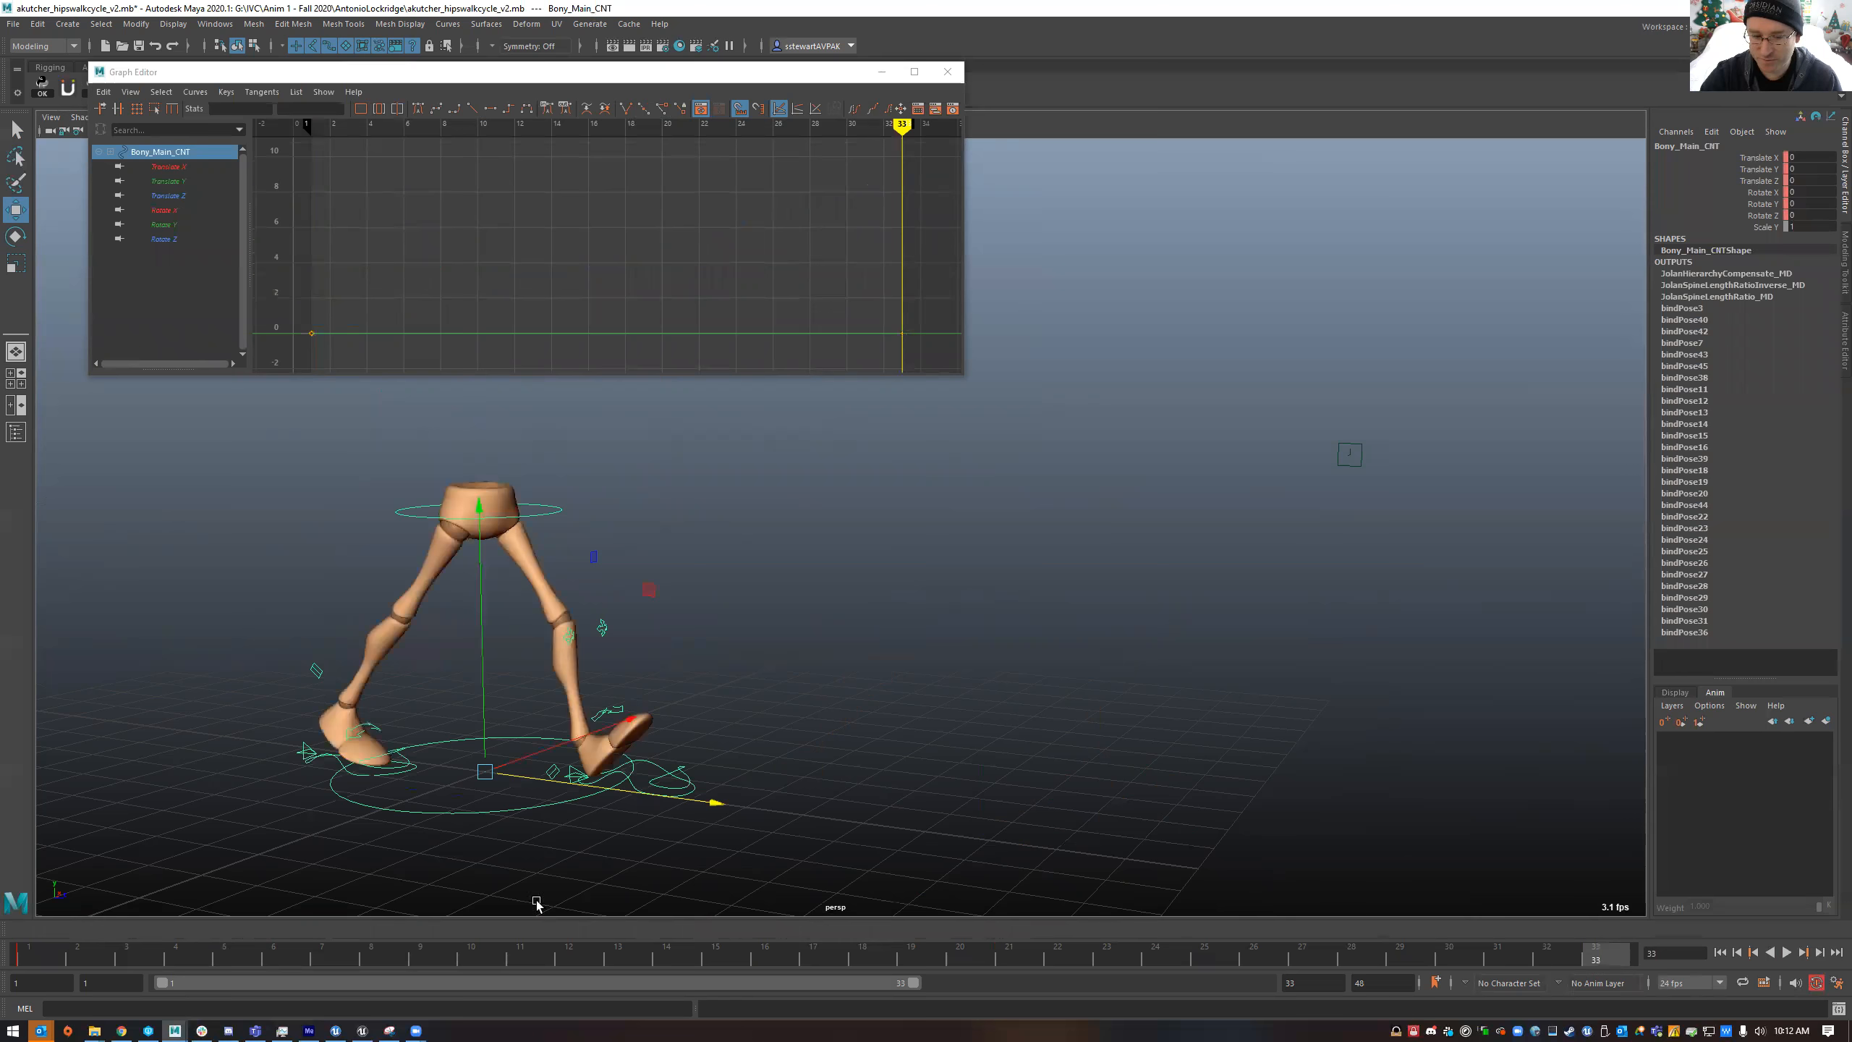
click(374, 774)
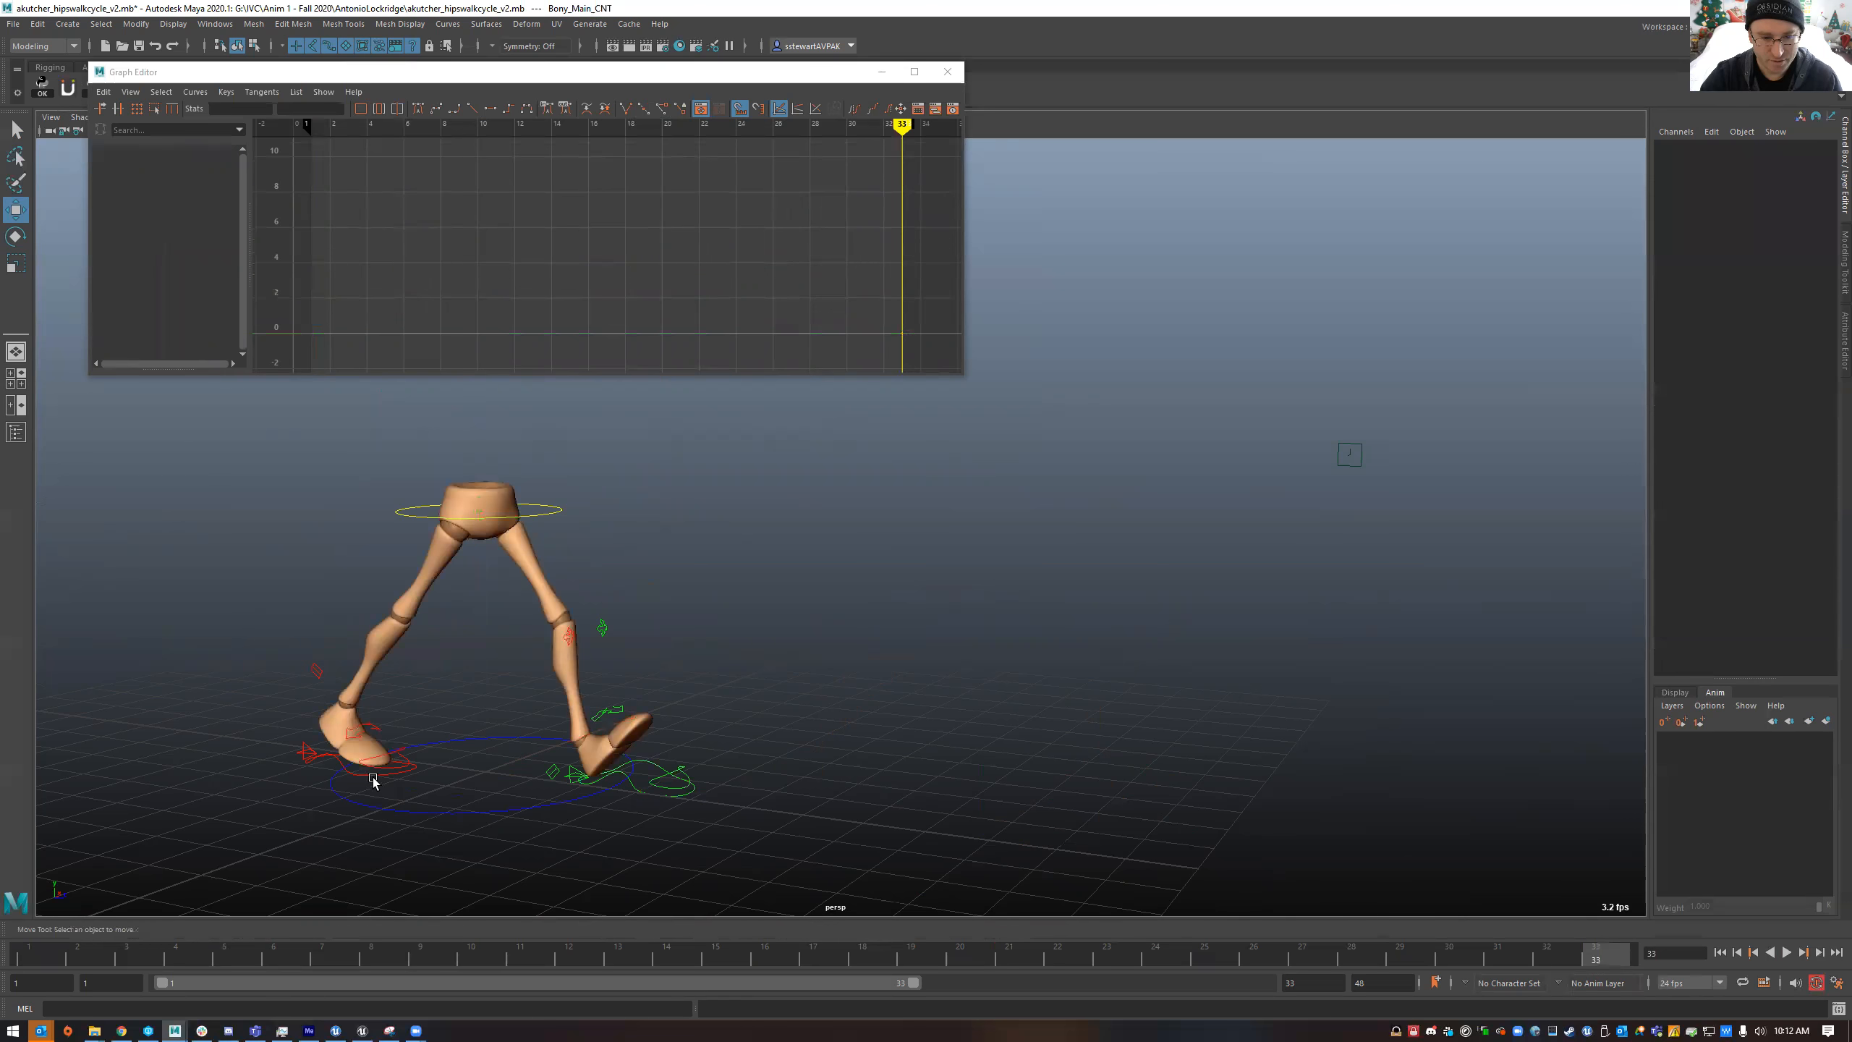
shift+click(639, 793)
alt+drag(628, 662, 665, 637)
shift+drag(855, 512, 574, 654)
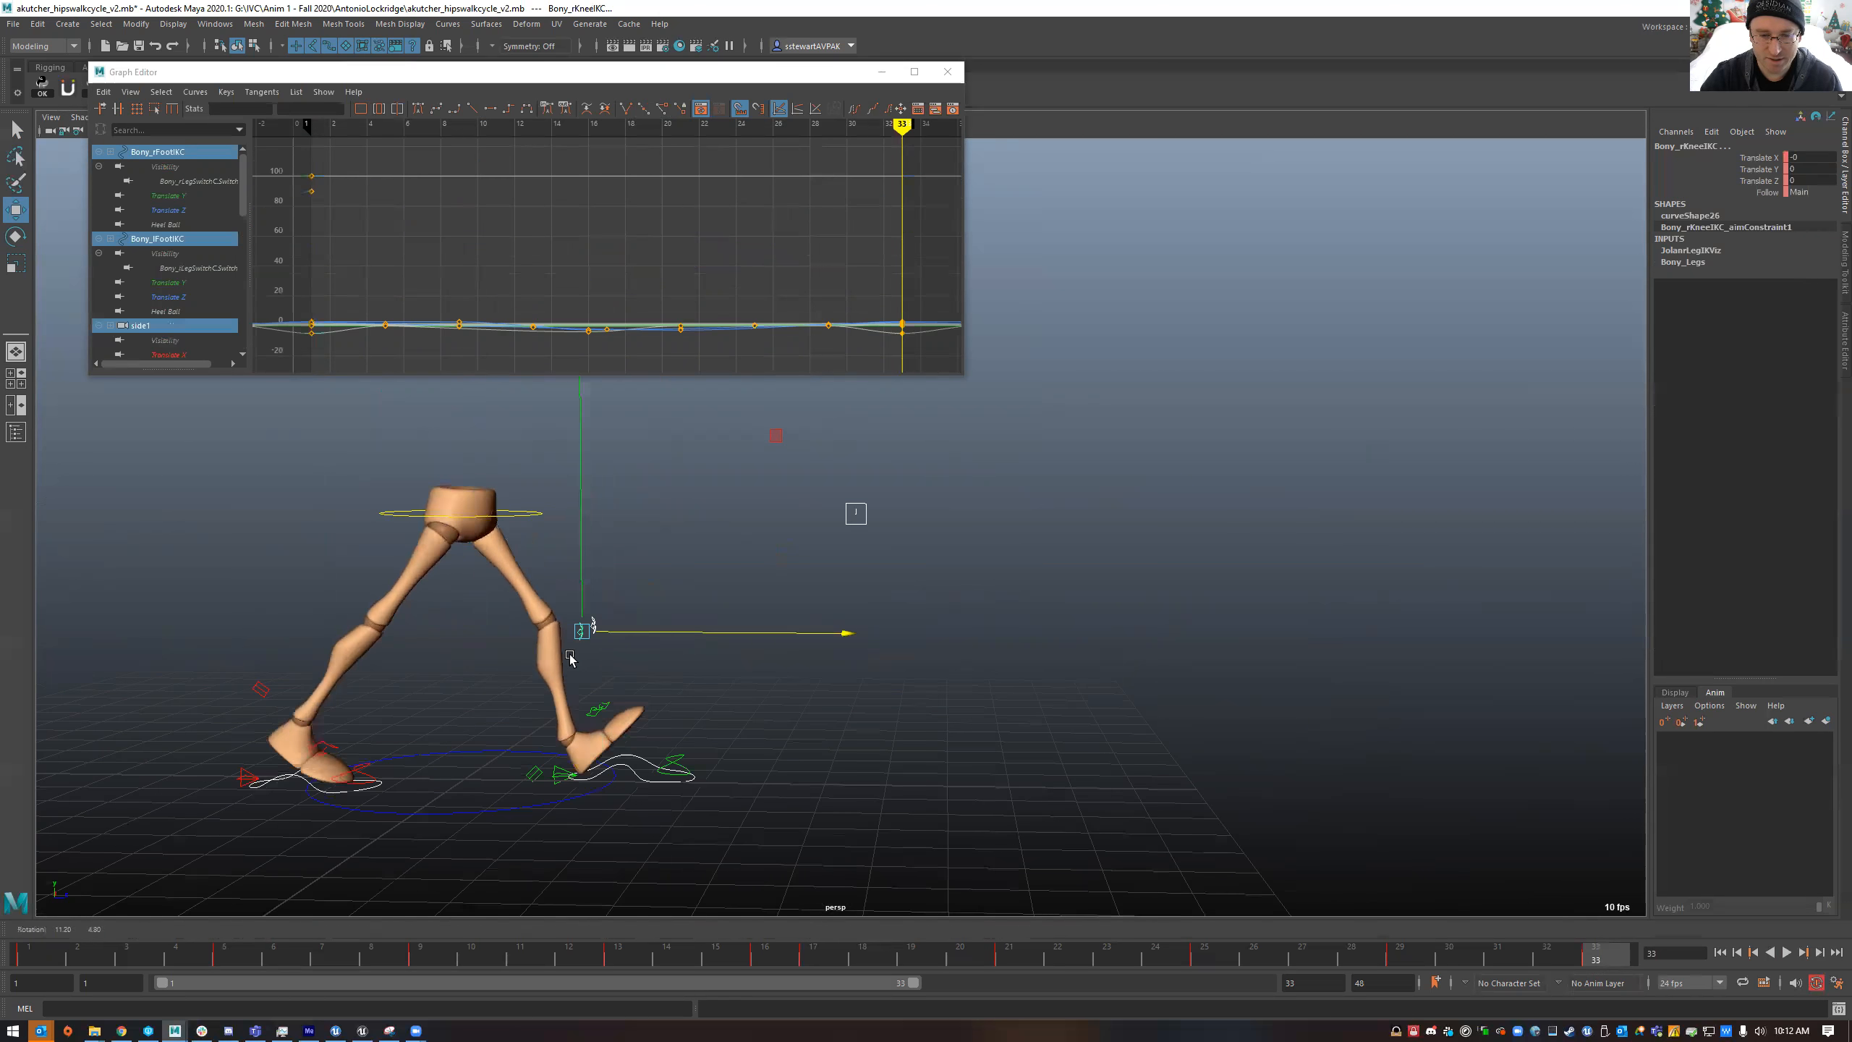
ctrl+drag(913, 543, 532, 482)
shift+click(538, 516)
alt+drag(674, 649, 574, 646)
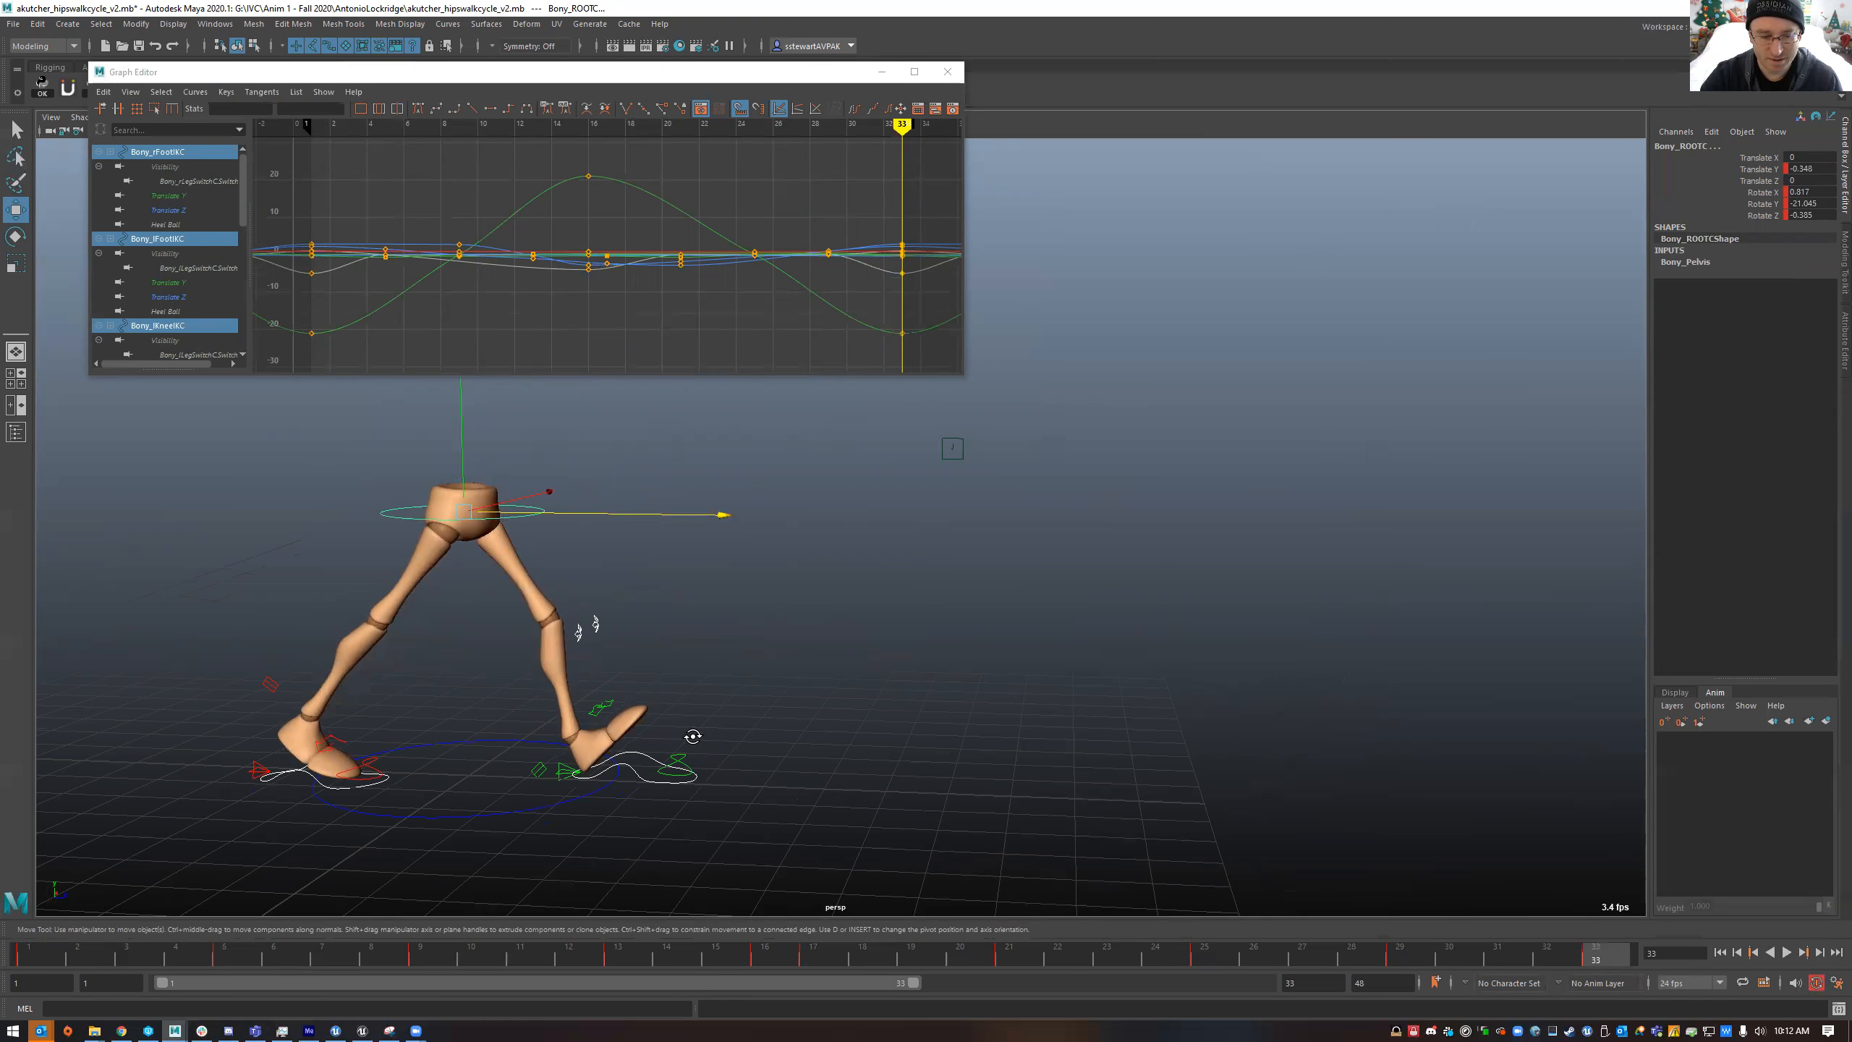
alt+drag(692, 736, 758, 722)
click(1822, 722)
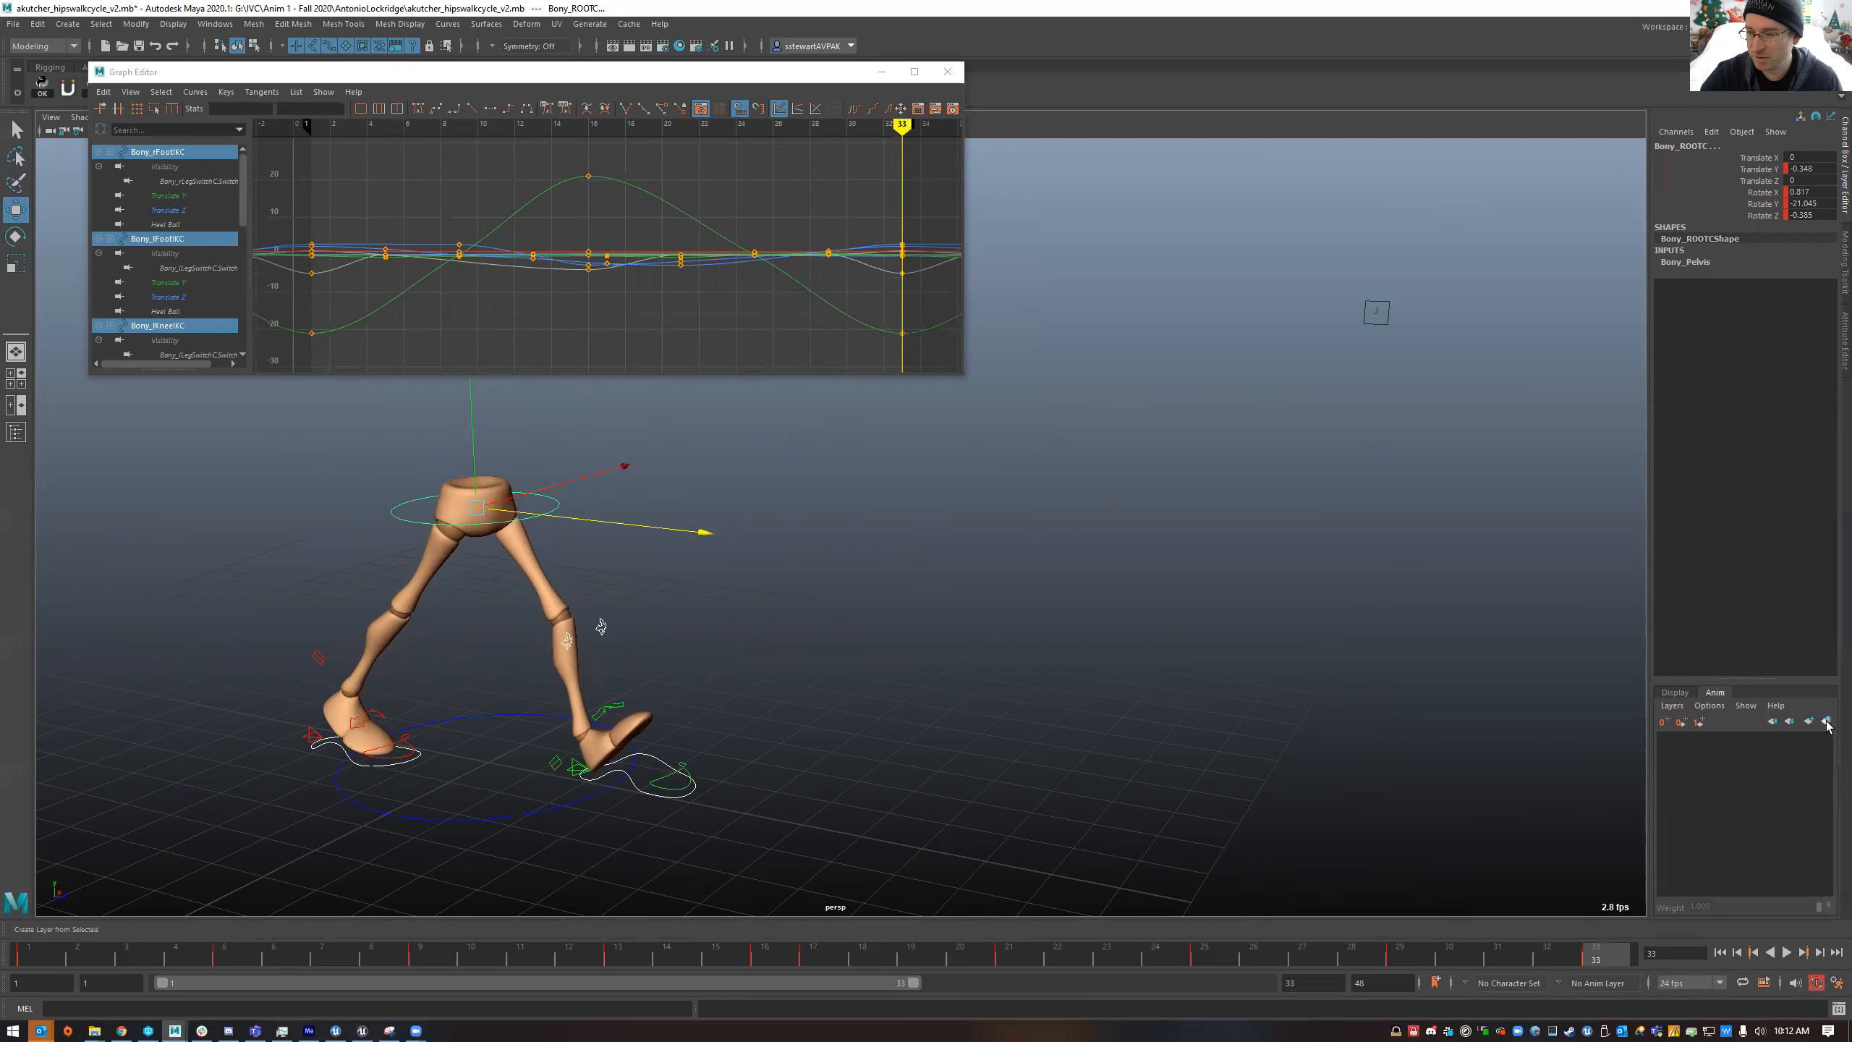
alt+drag(1012, 778, 992, 773)
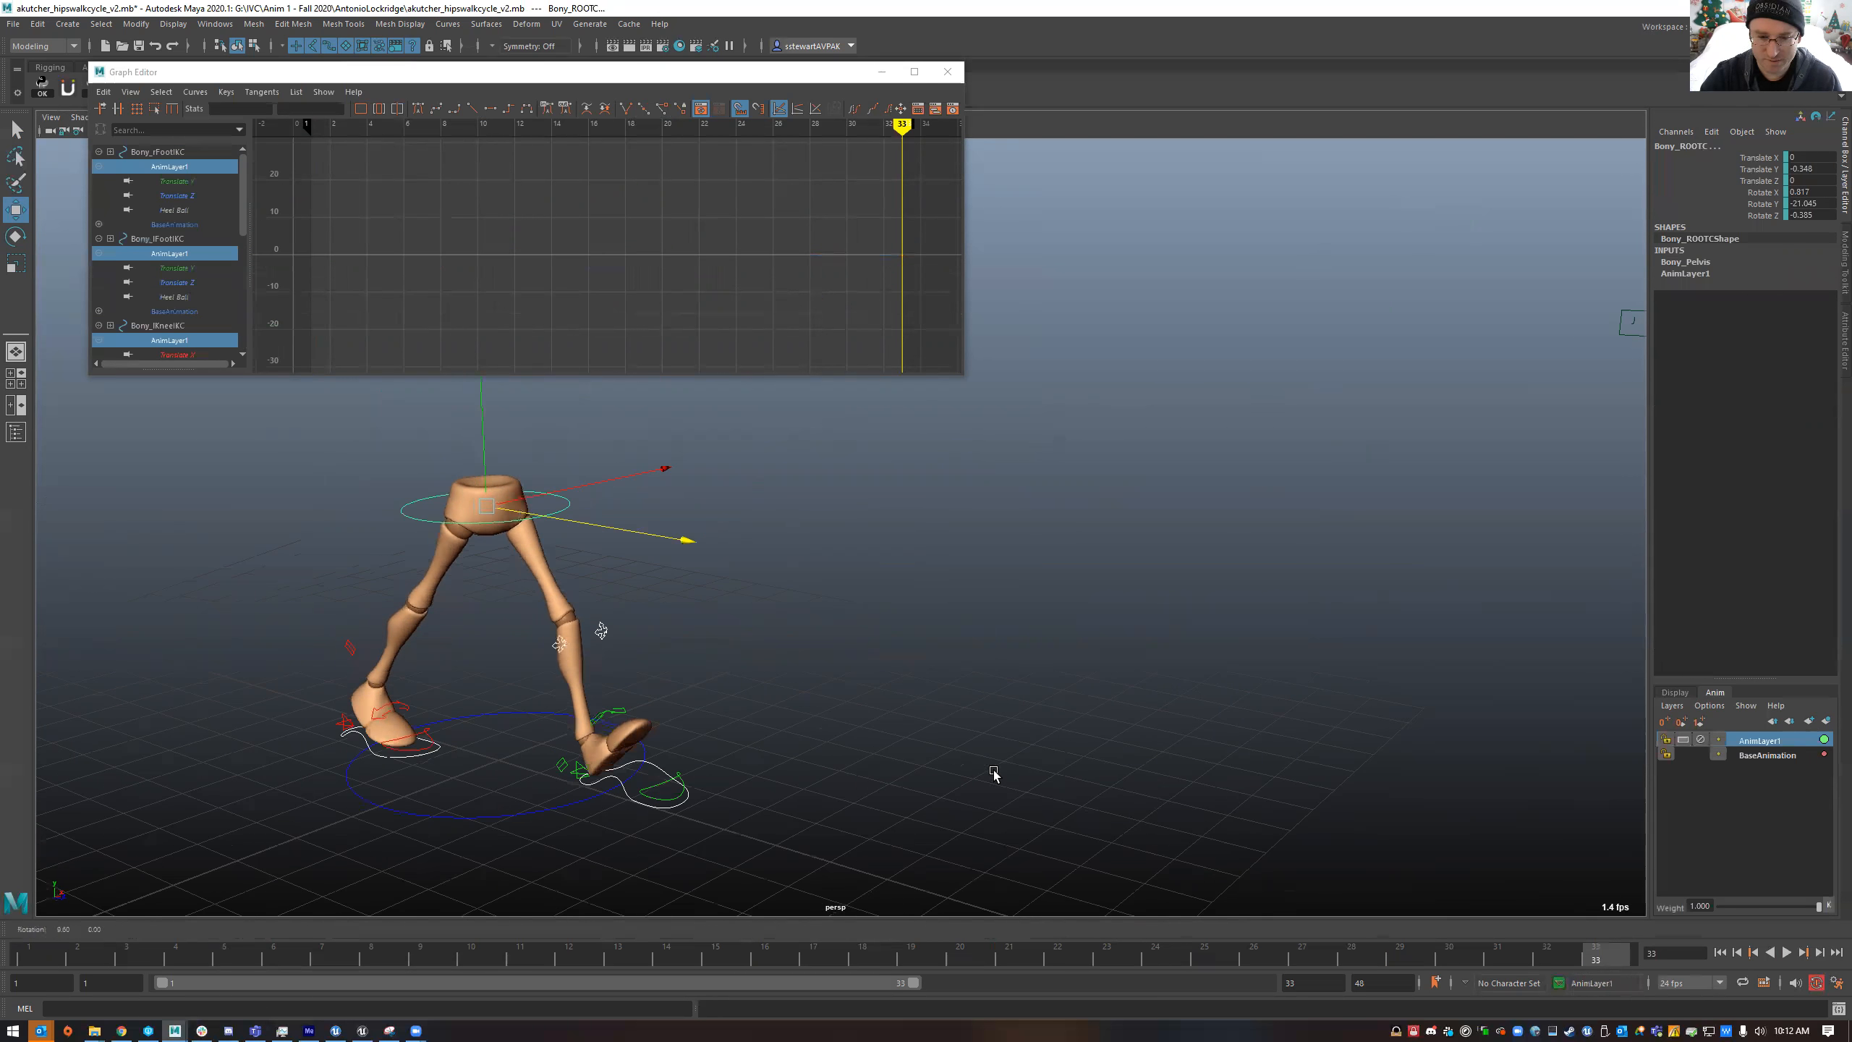
- Key the selected controls on the new layer at frames 1 and 33, moving them forward at frame 33 until the root's Translate Z is about 10.06
key(s)
mouse_move(1582, 956)
mouse_down()
mouse_move(33, 952)
mouse_move(1600, 952)
mouse_up()
key(s)
scroll(719, 641, down, 1)
drag(704, 544, 1224, 675)
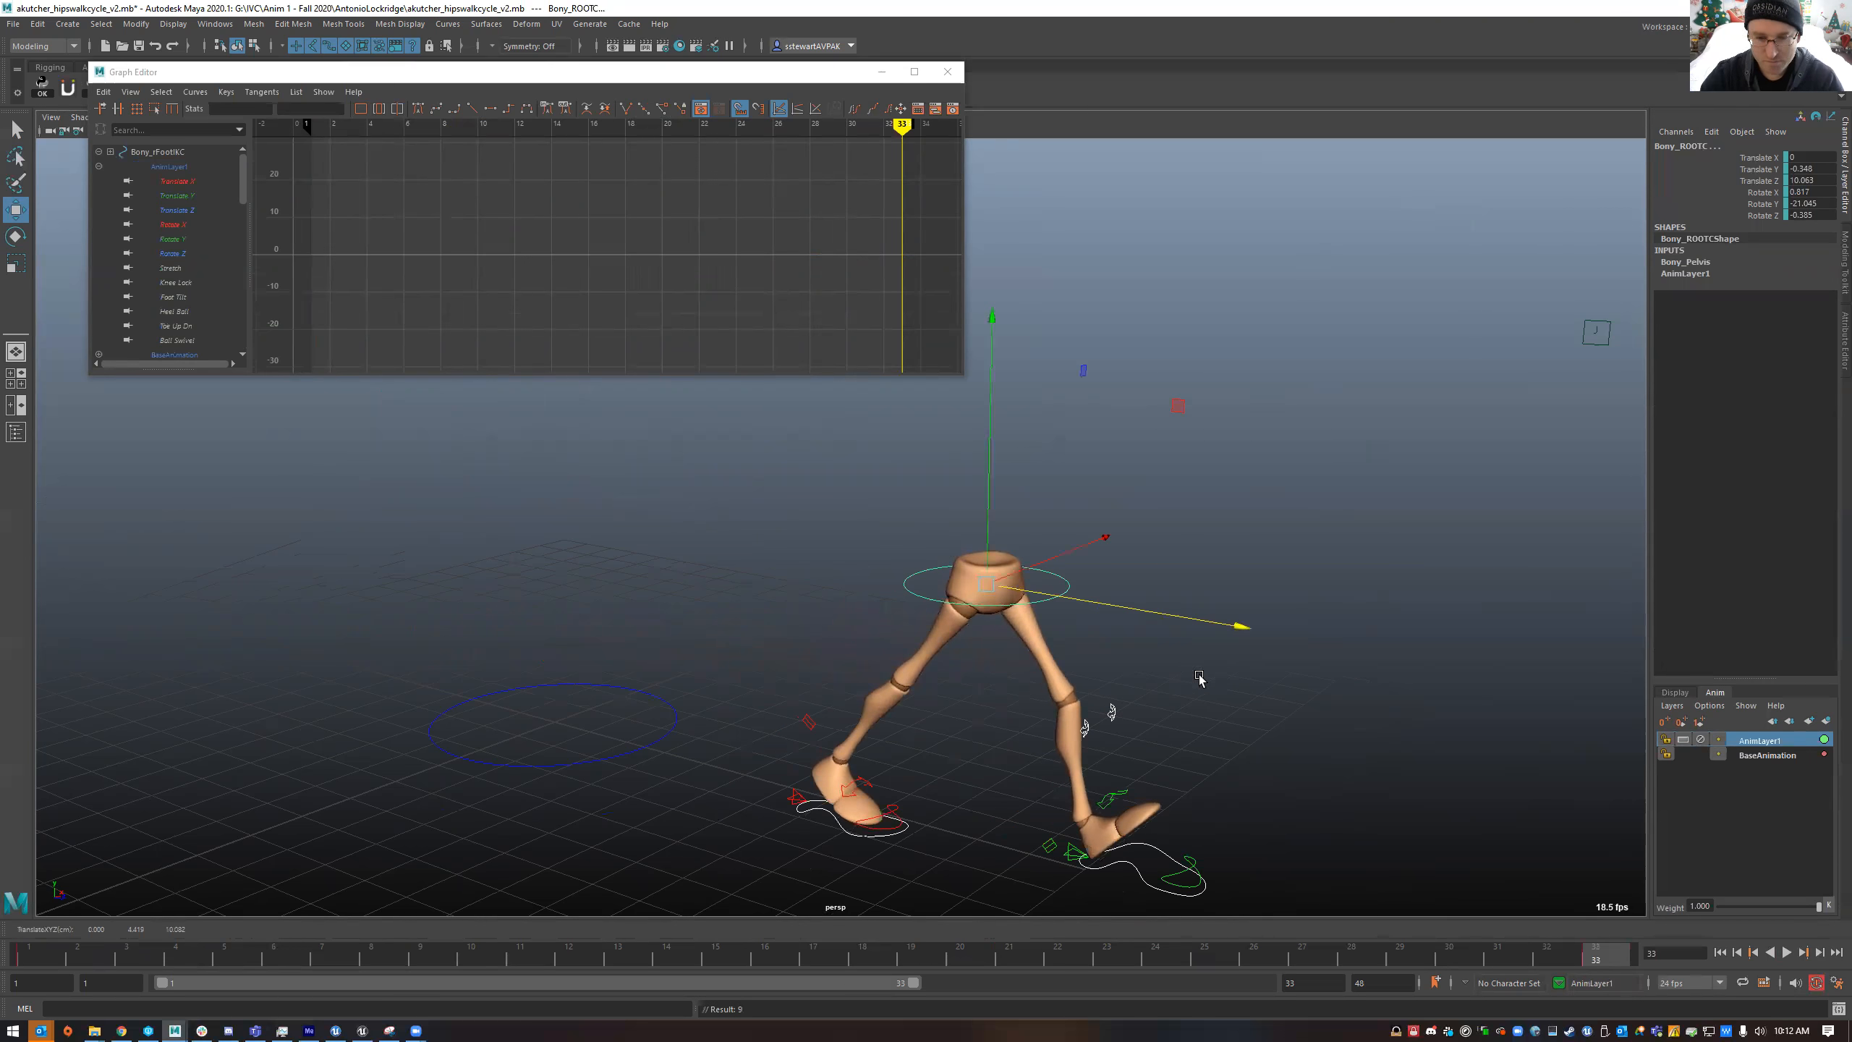
- Play the layered forward walk from frame 1 and scrub it through to frame 33
key(alt+shift+v)
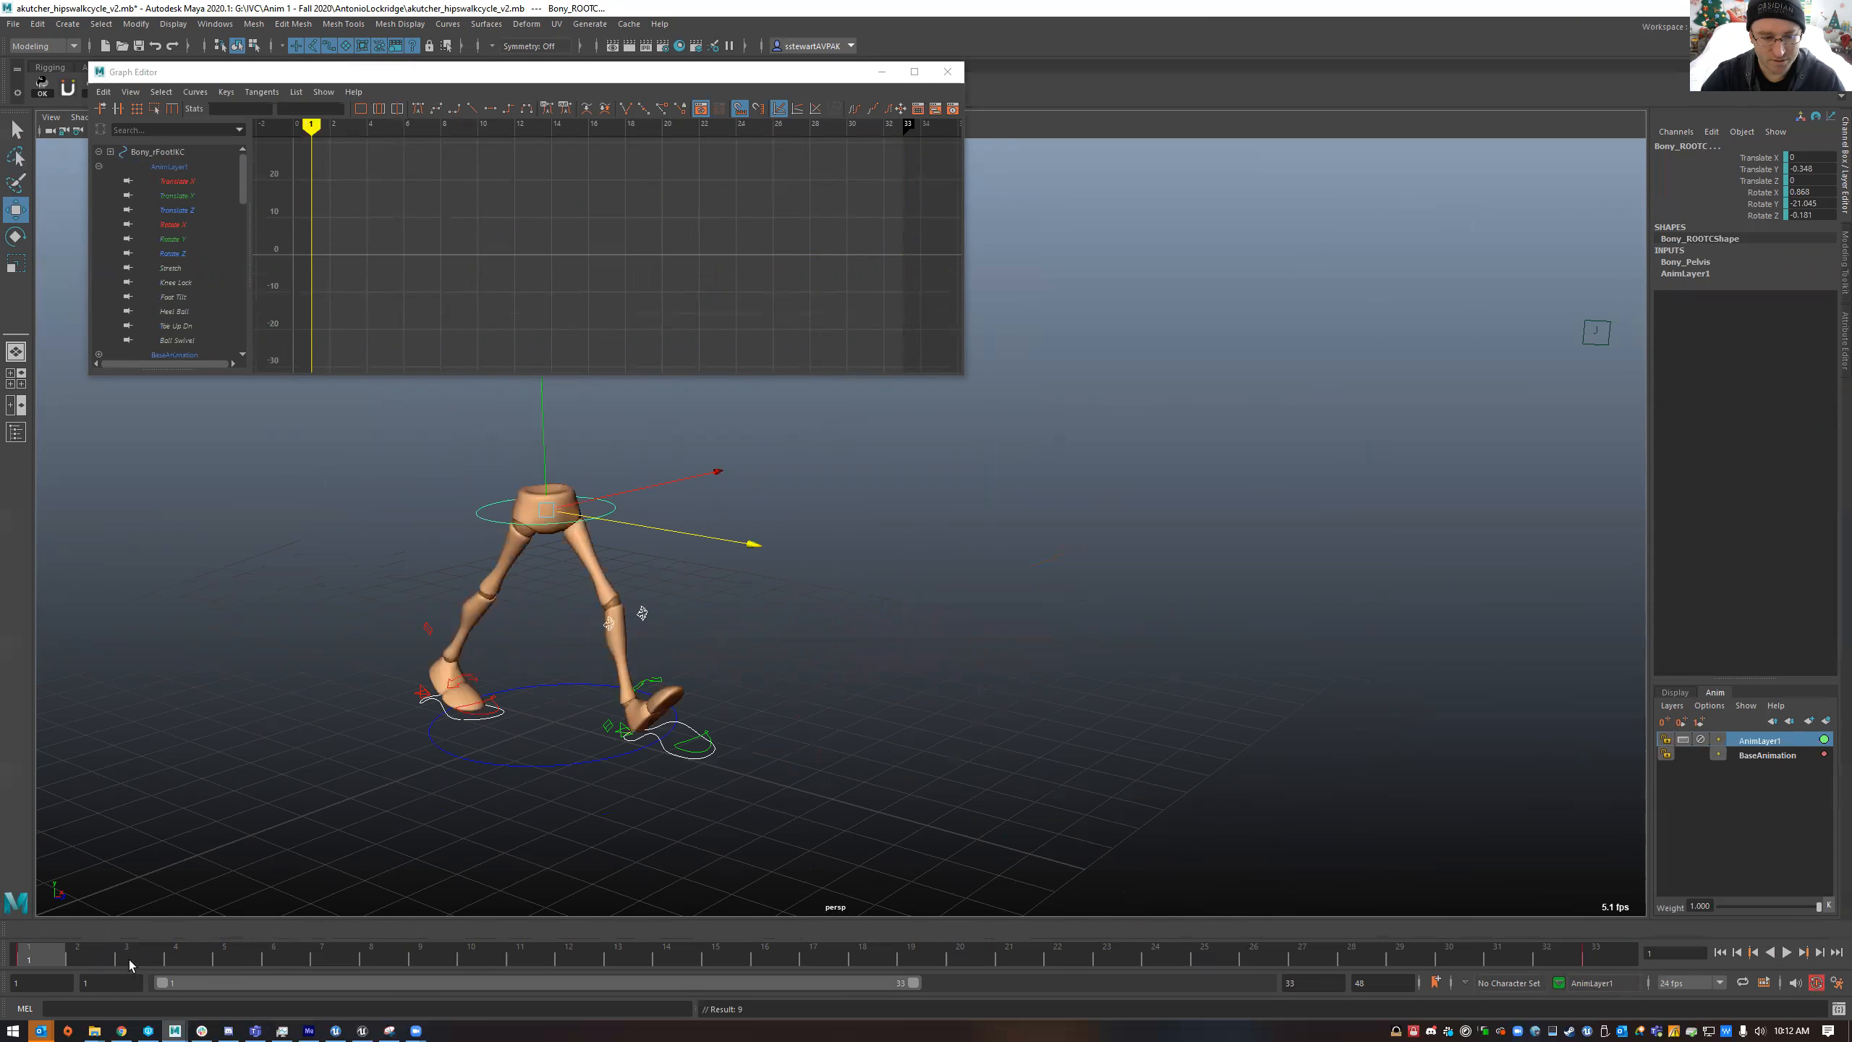
key(alt+v)
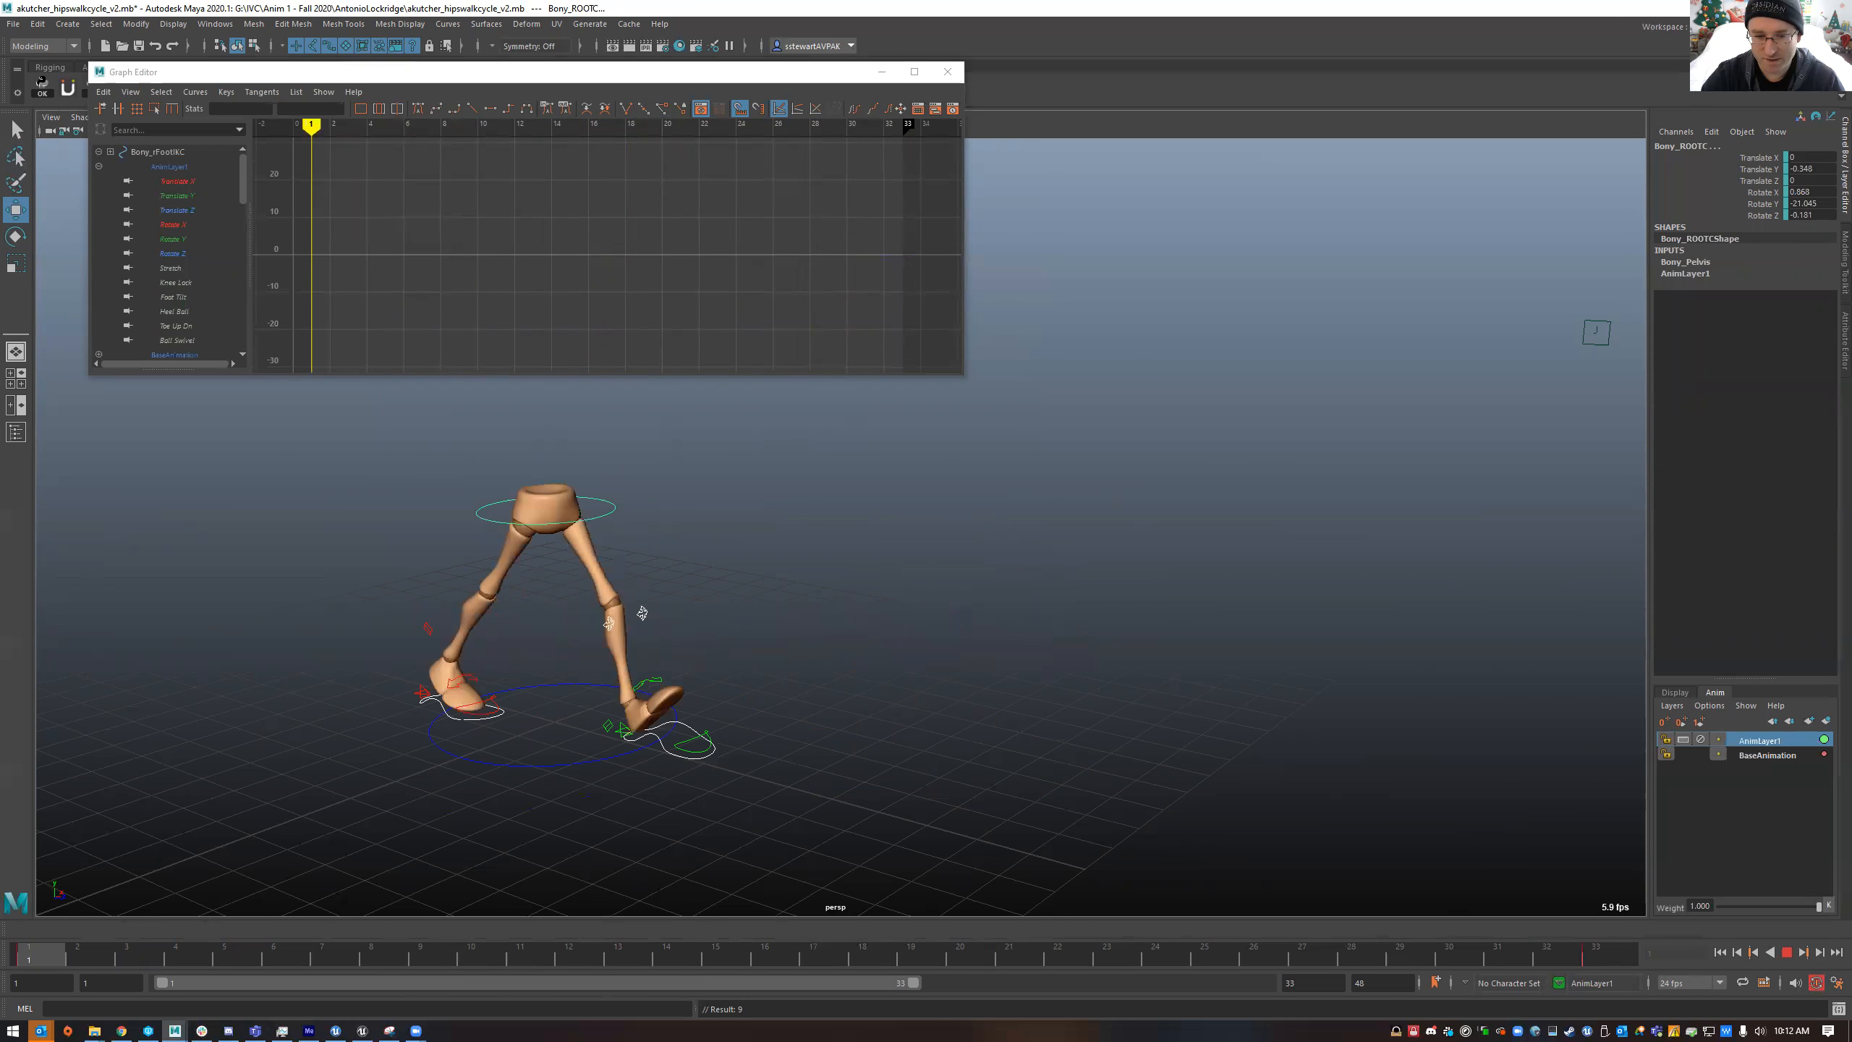
drag(875, 961, 1607, 963)
- Examine the foot control's Translate Y and Translate Z curves on the new layer in the Graph Editor
key(f)
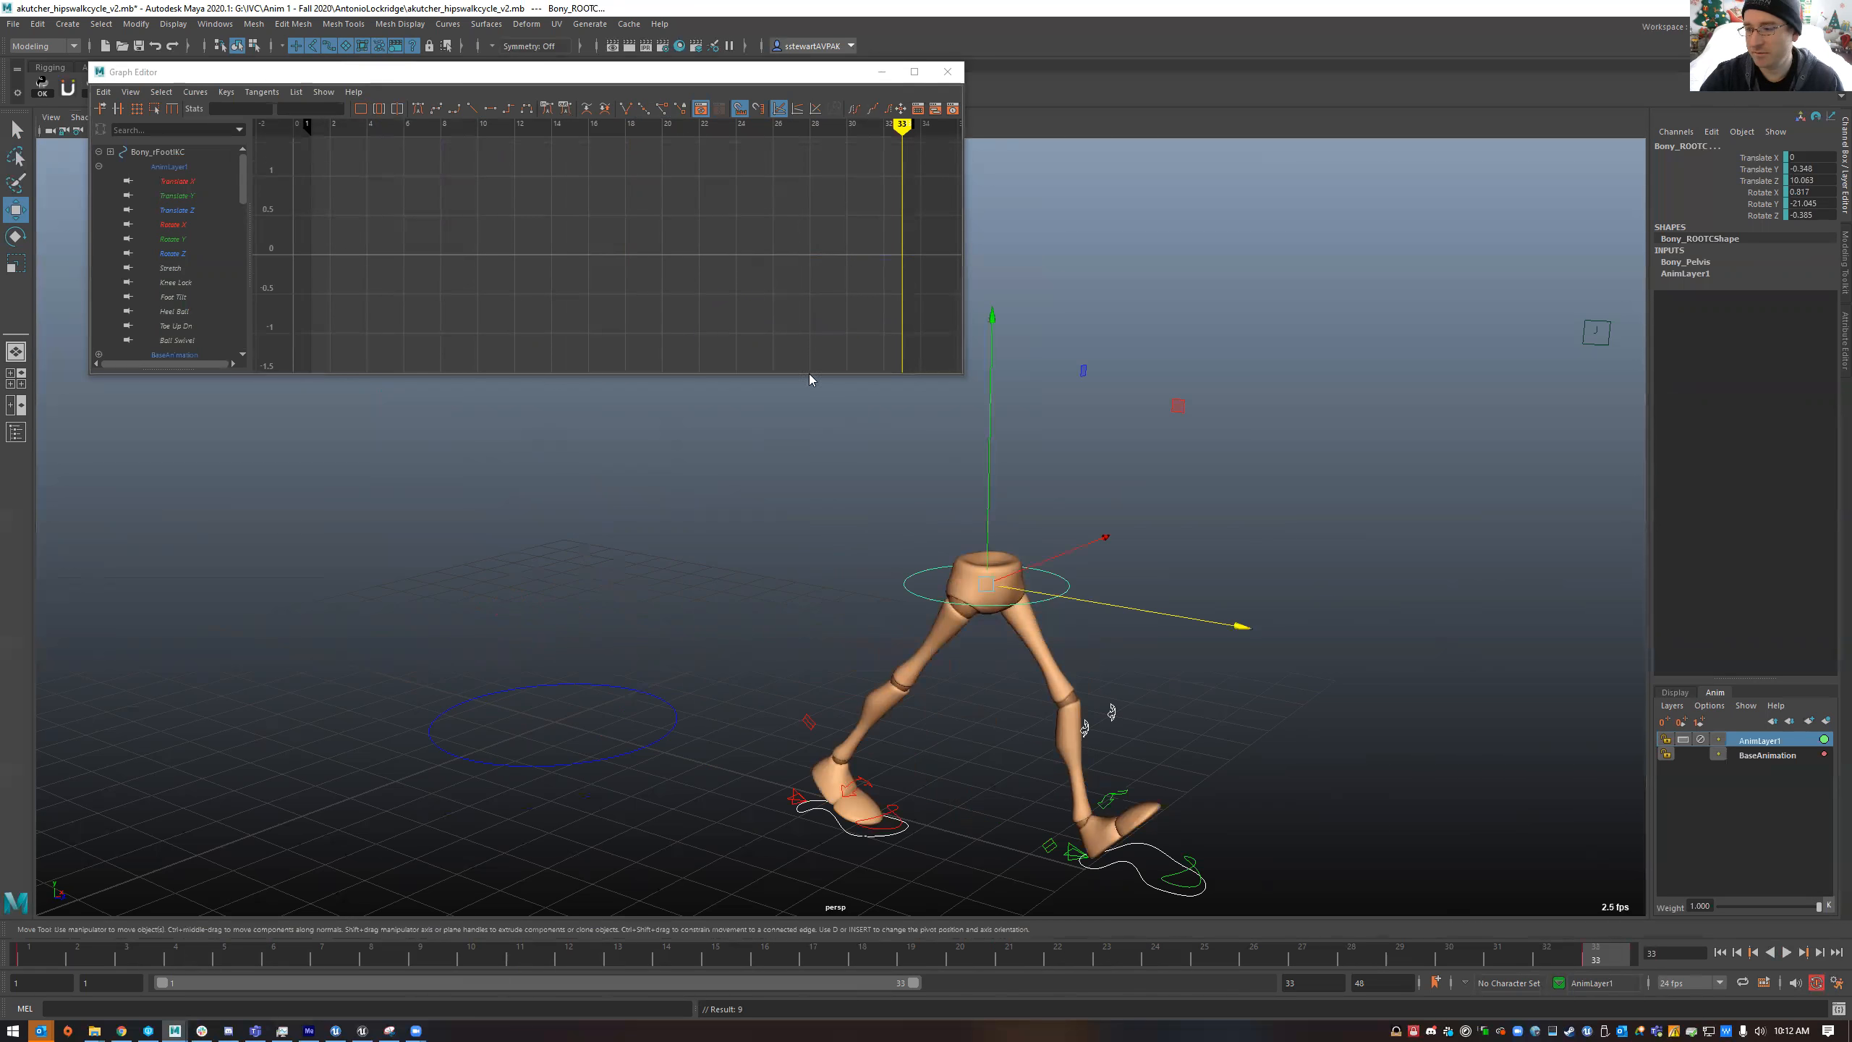
click(191, 195)
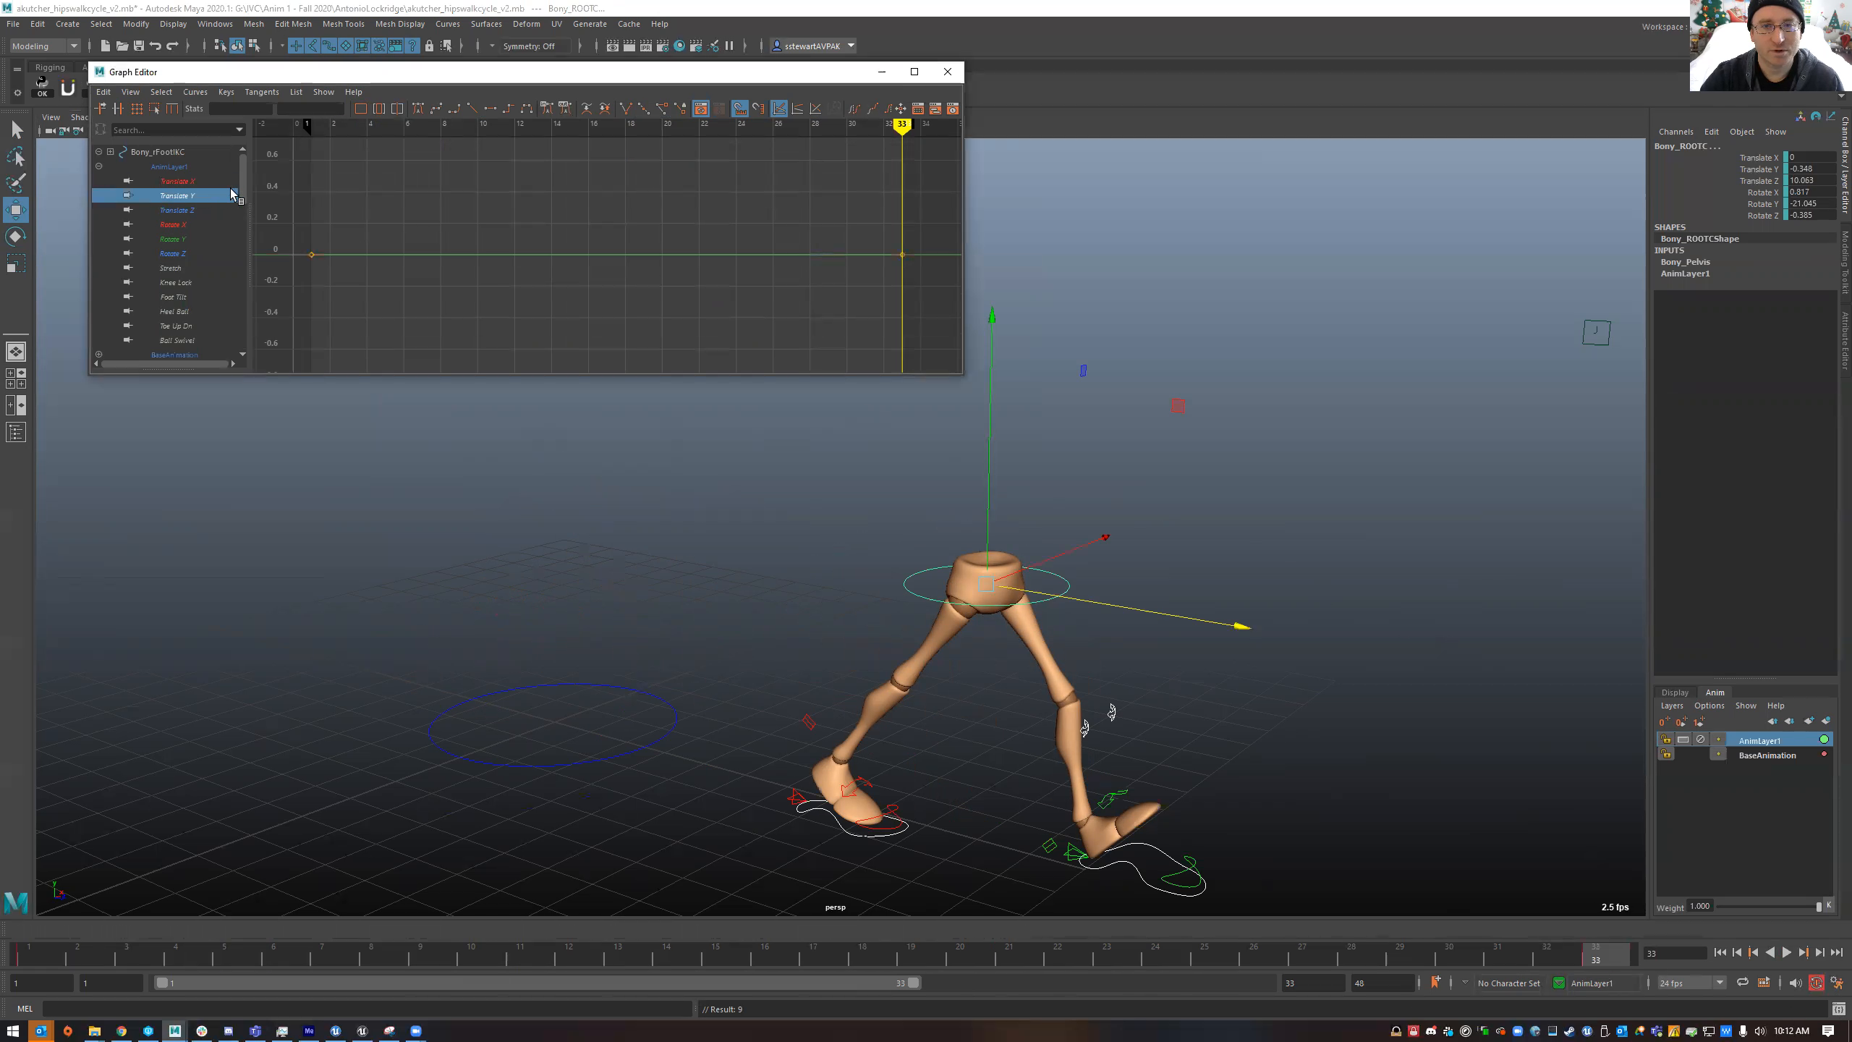
click(181, 210)
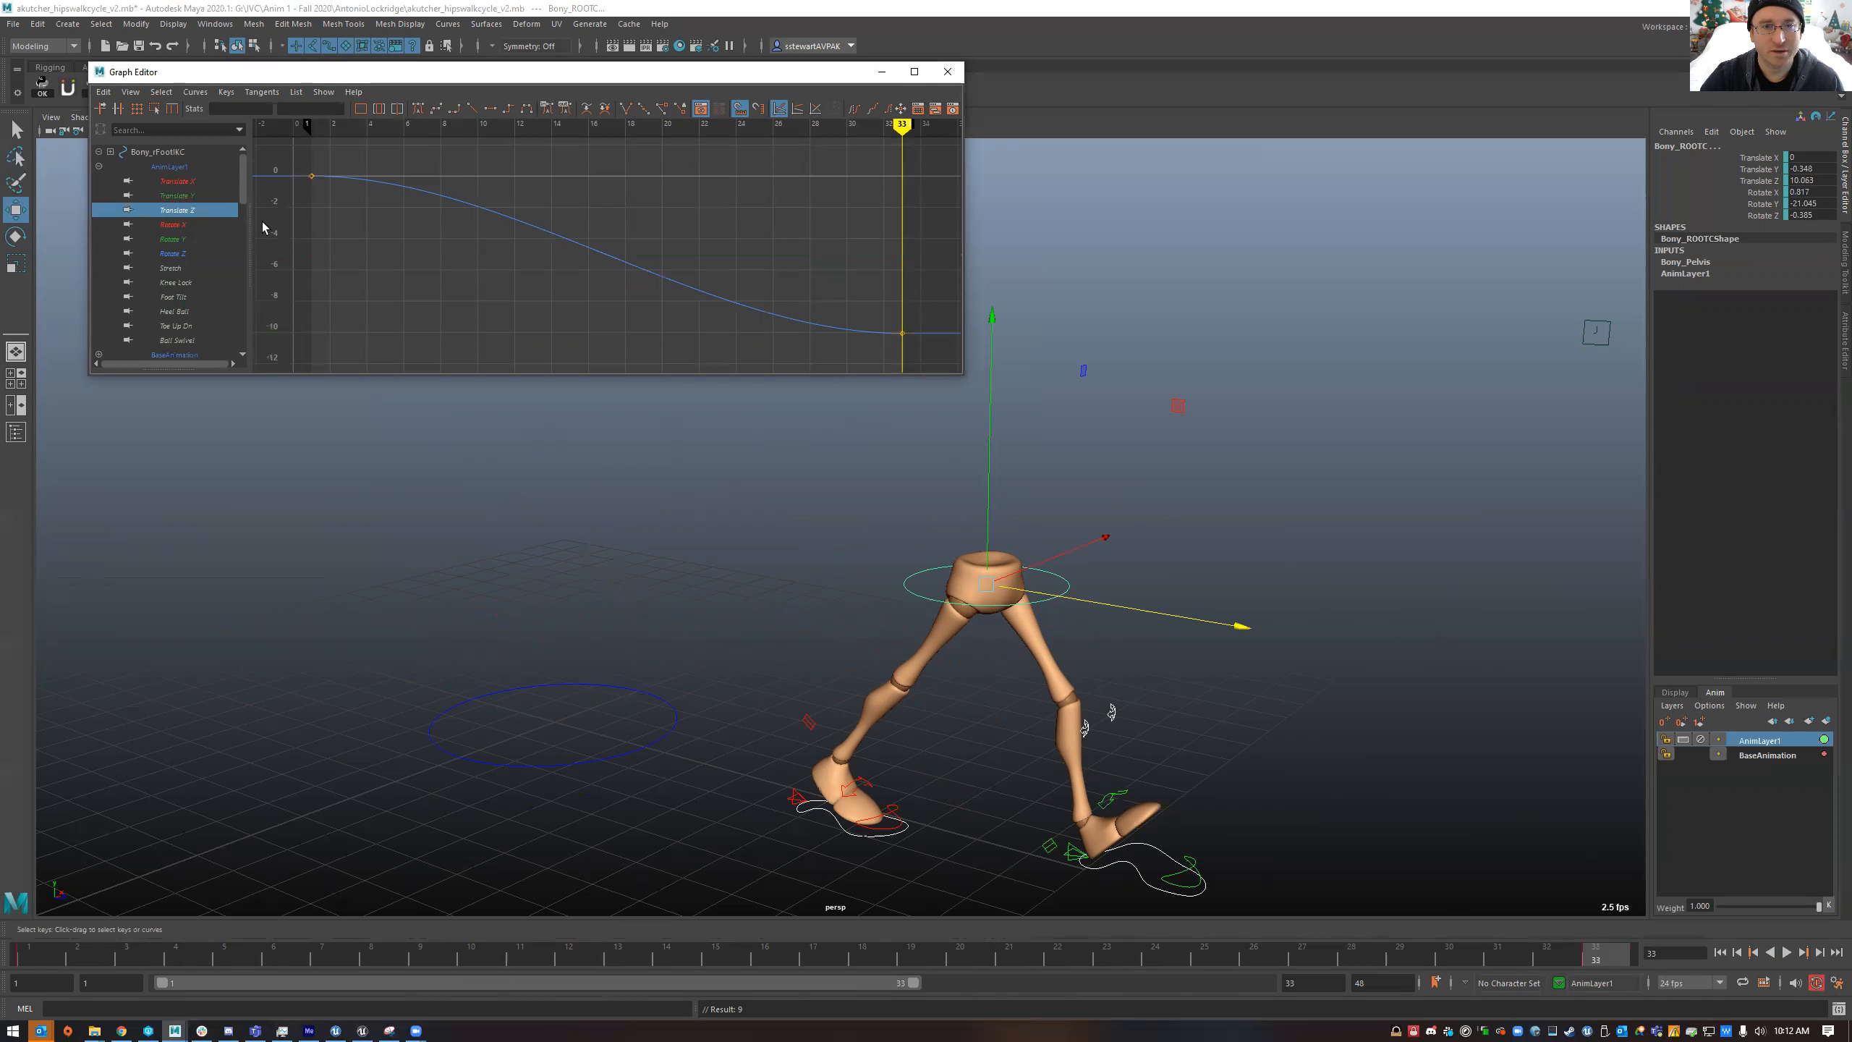
- Try filtering the Graph Editor to Translate Z only and selecting the listed channels of all controls
click(354, 92)
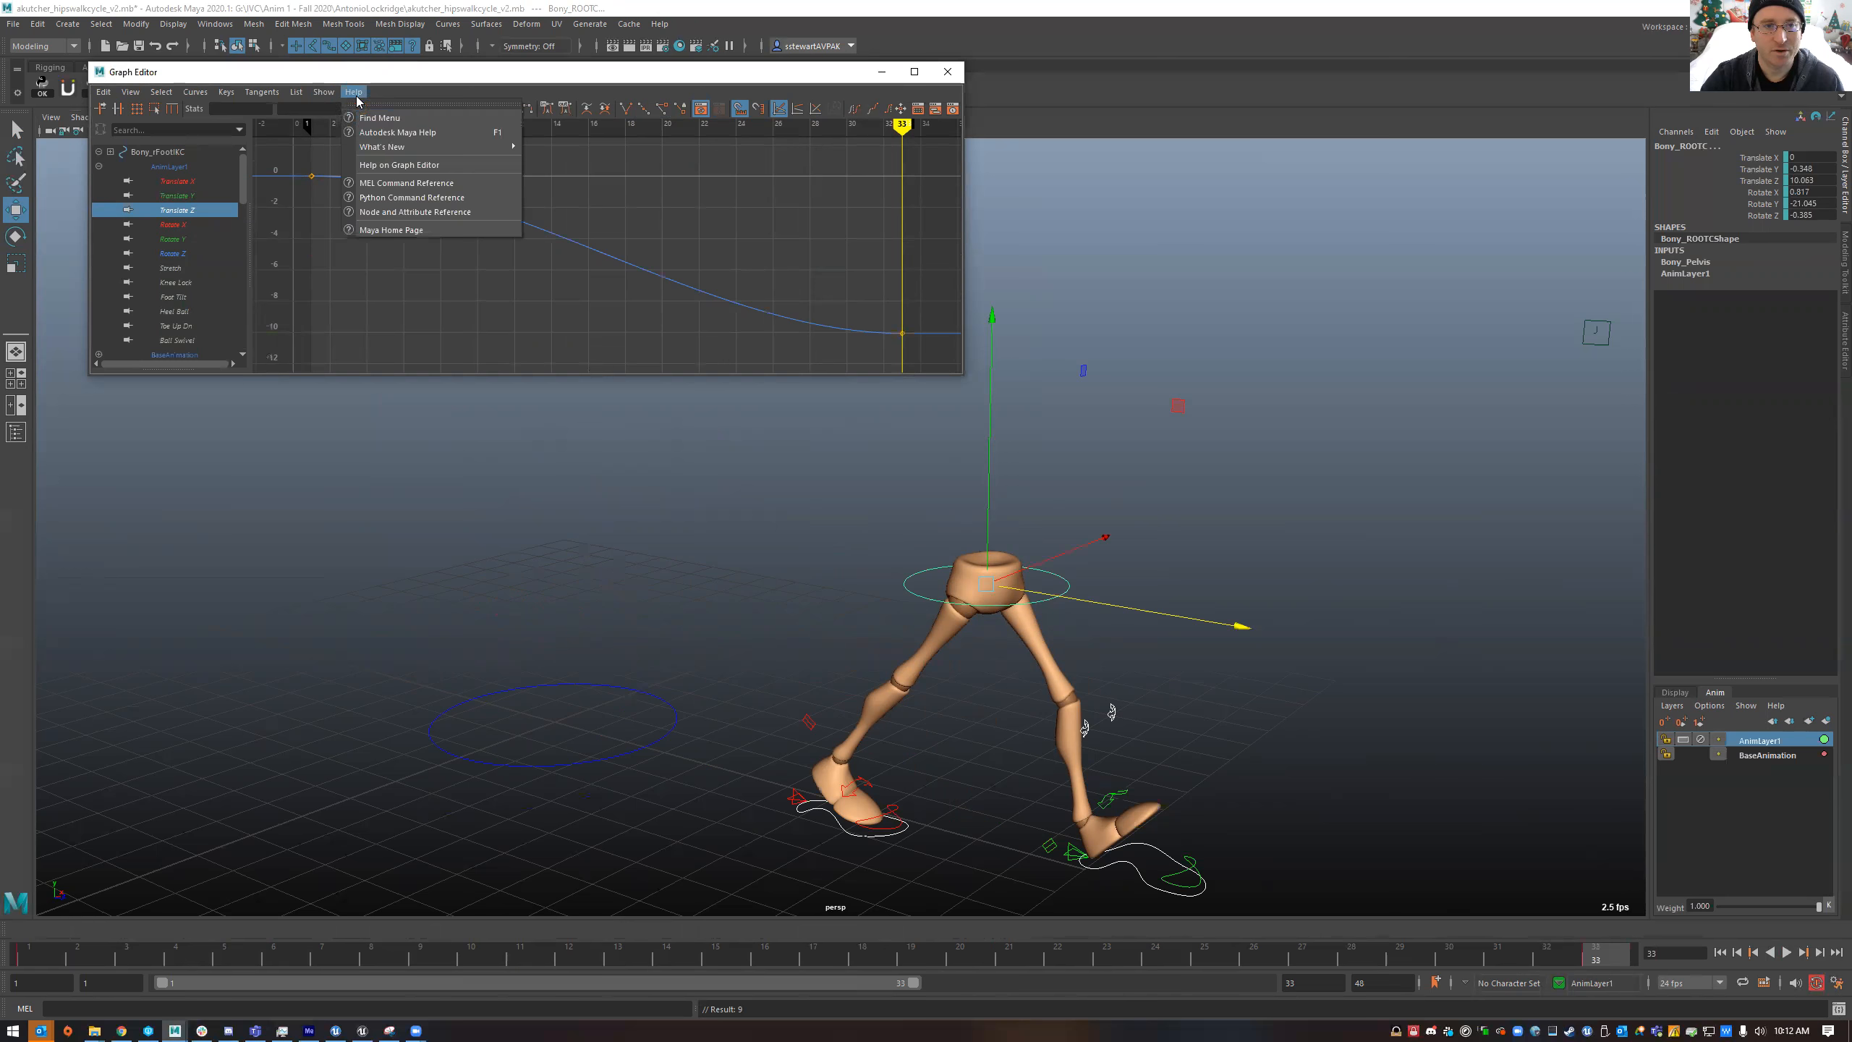
mouse_move(322, 97)
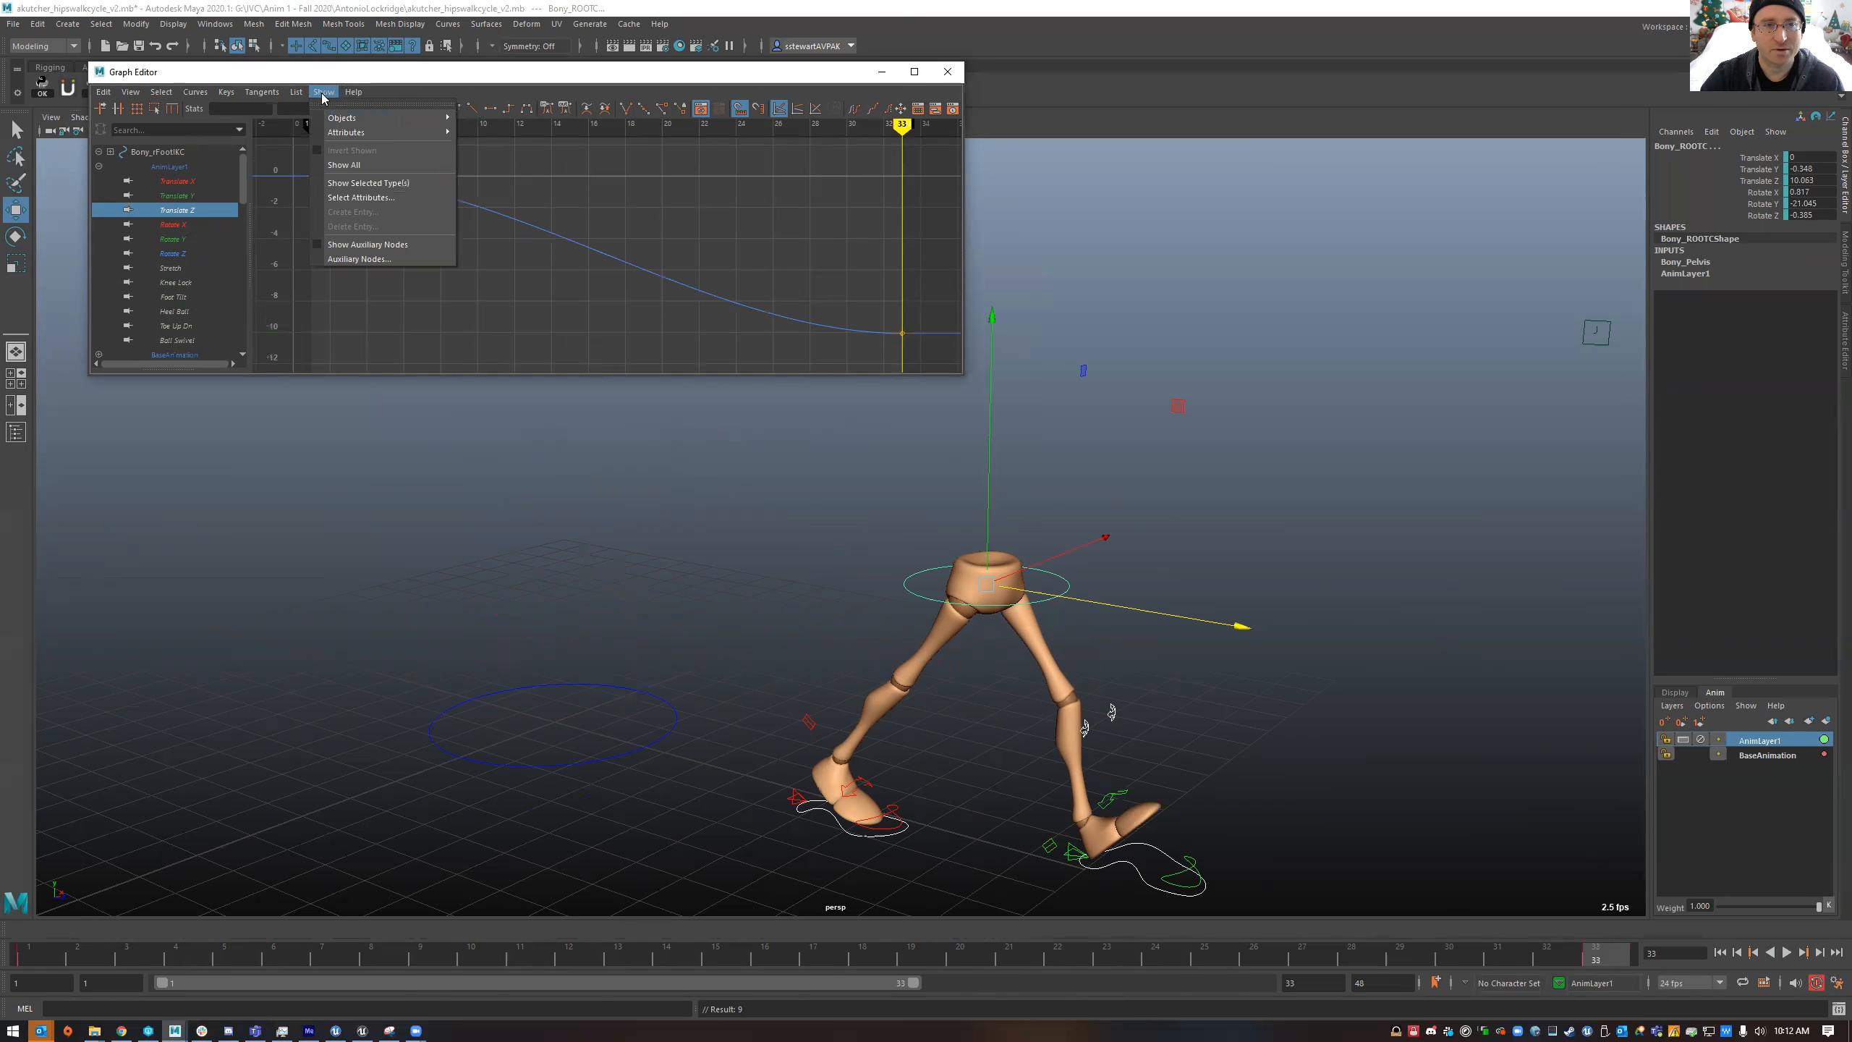
click(361, 197)
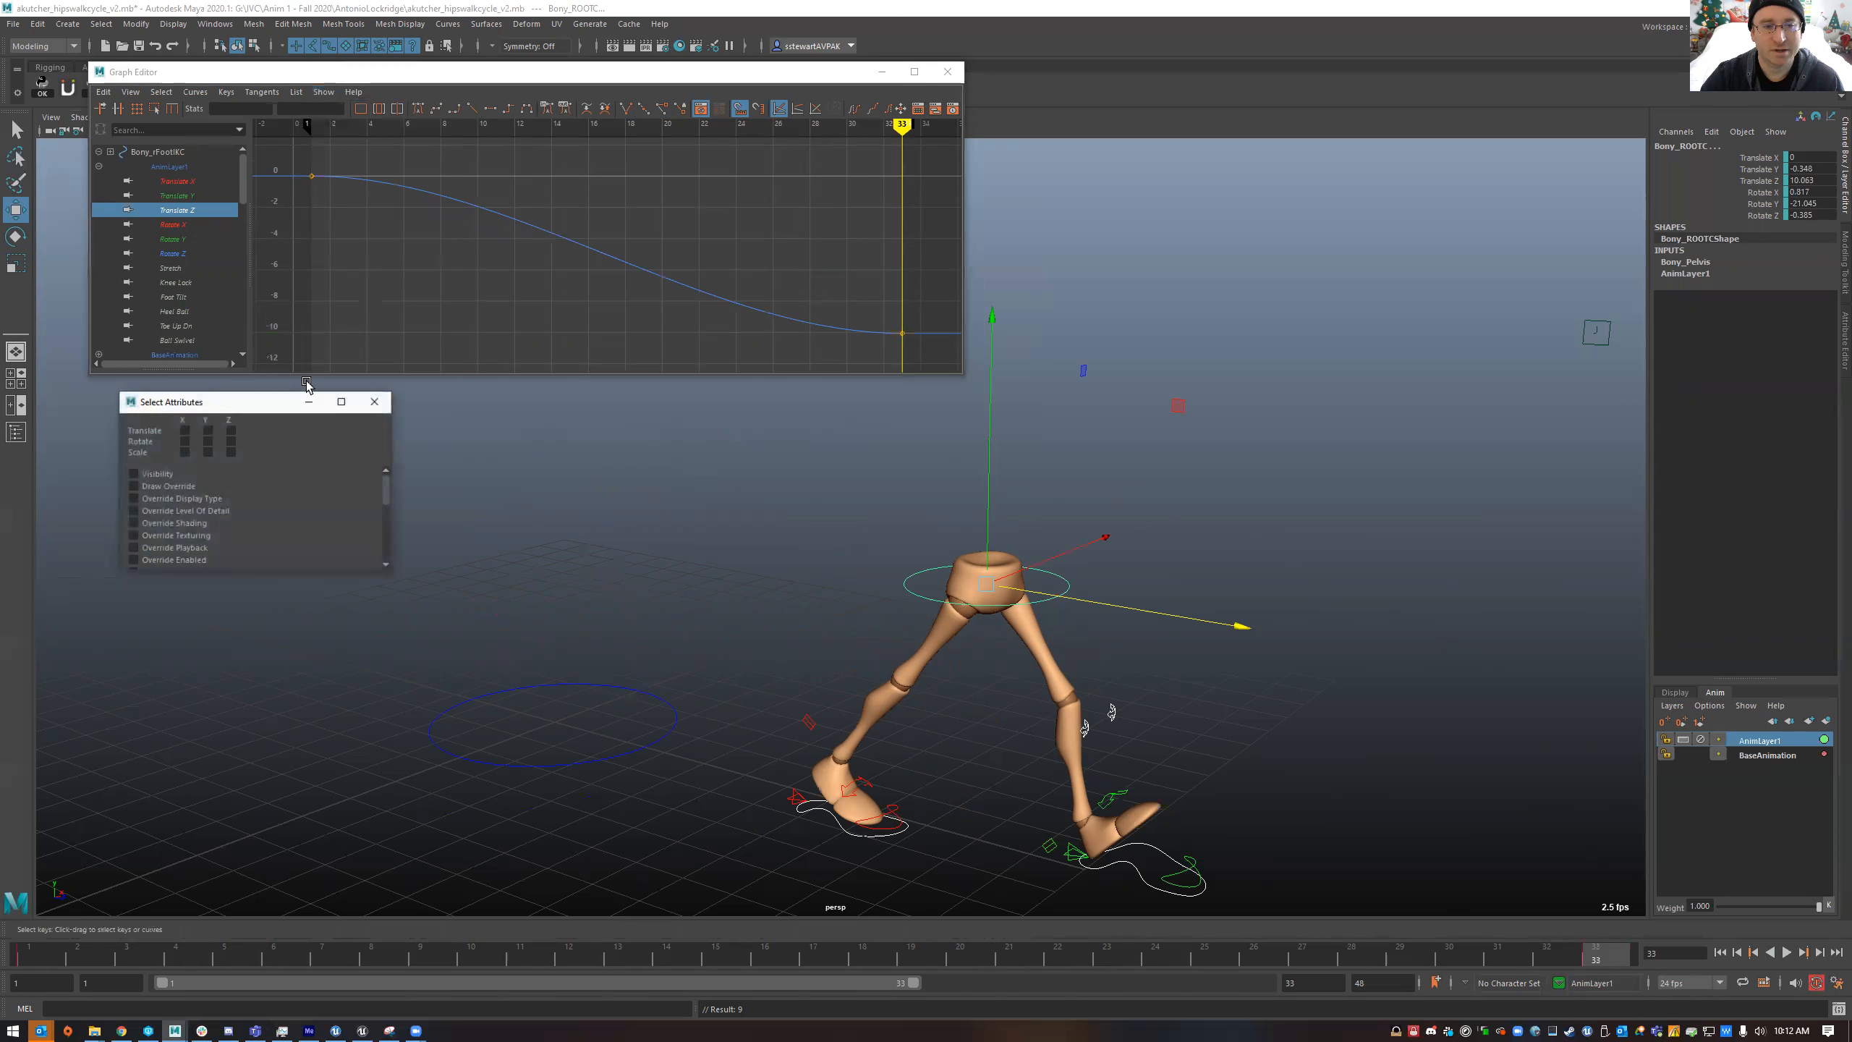
click(232, 435)
scroll(178, 219, down, 3)
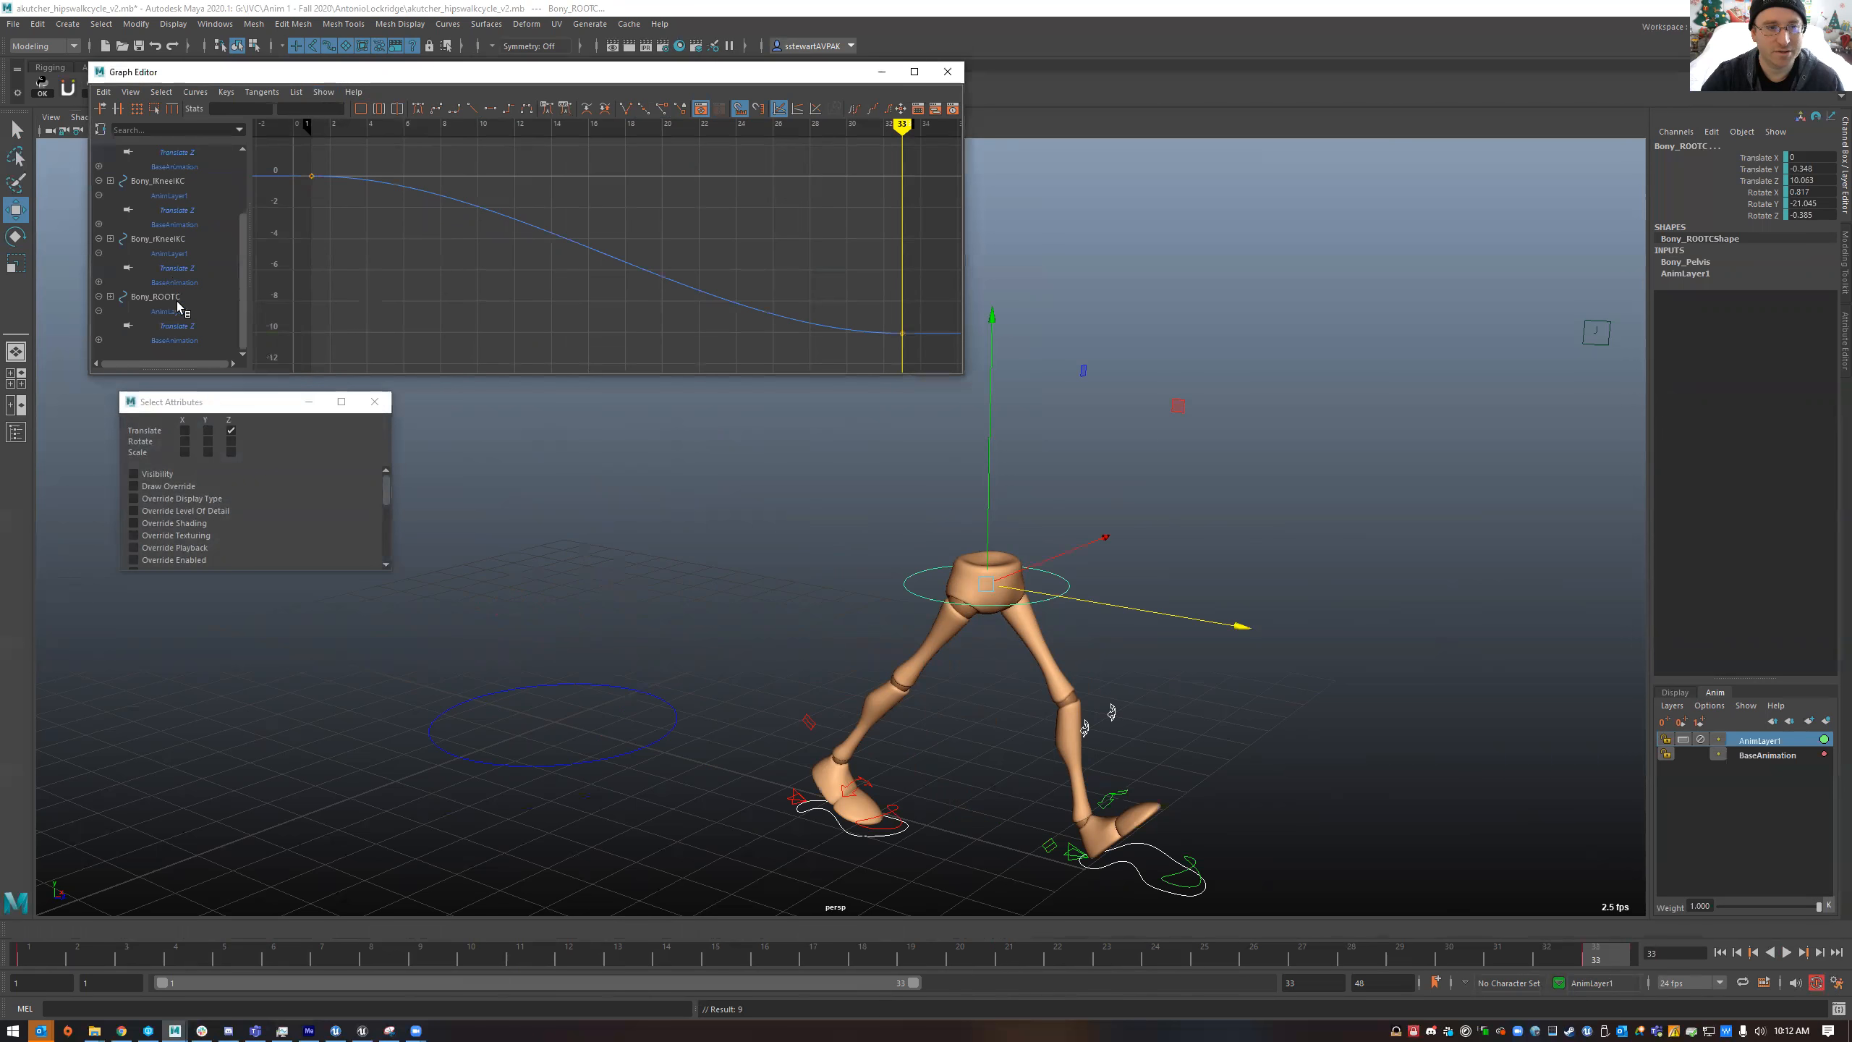
shift+click(178, 326)
key(f)
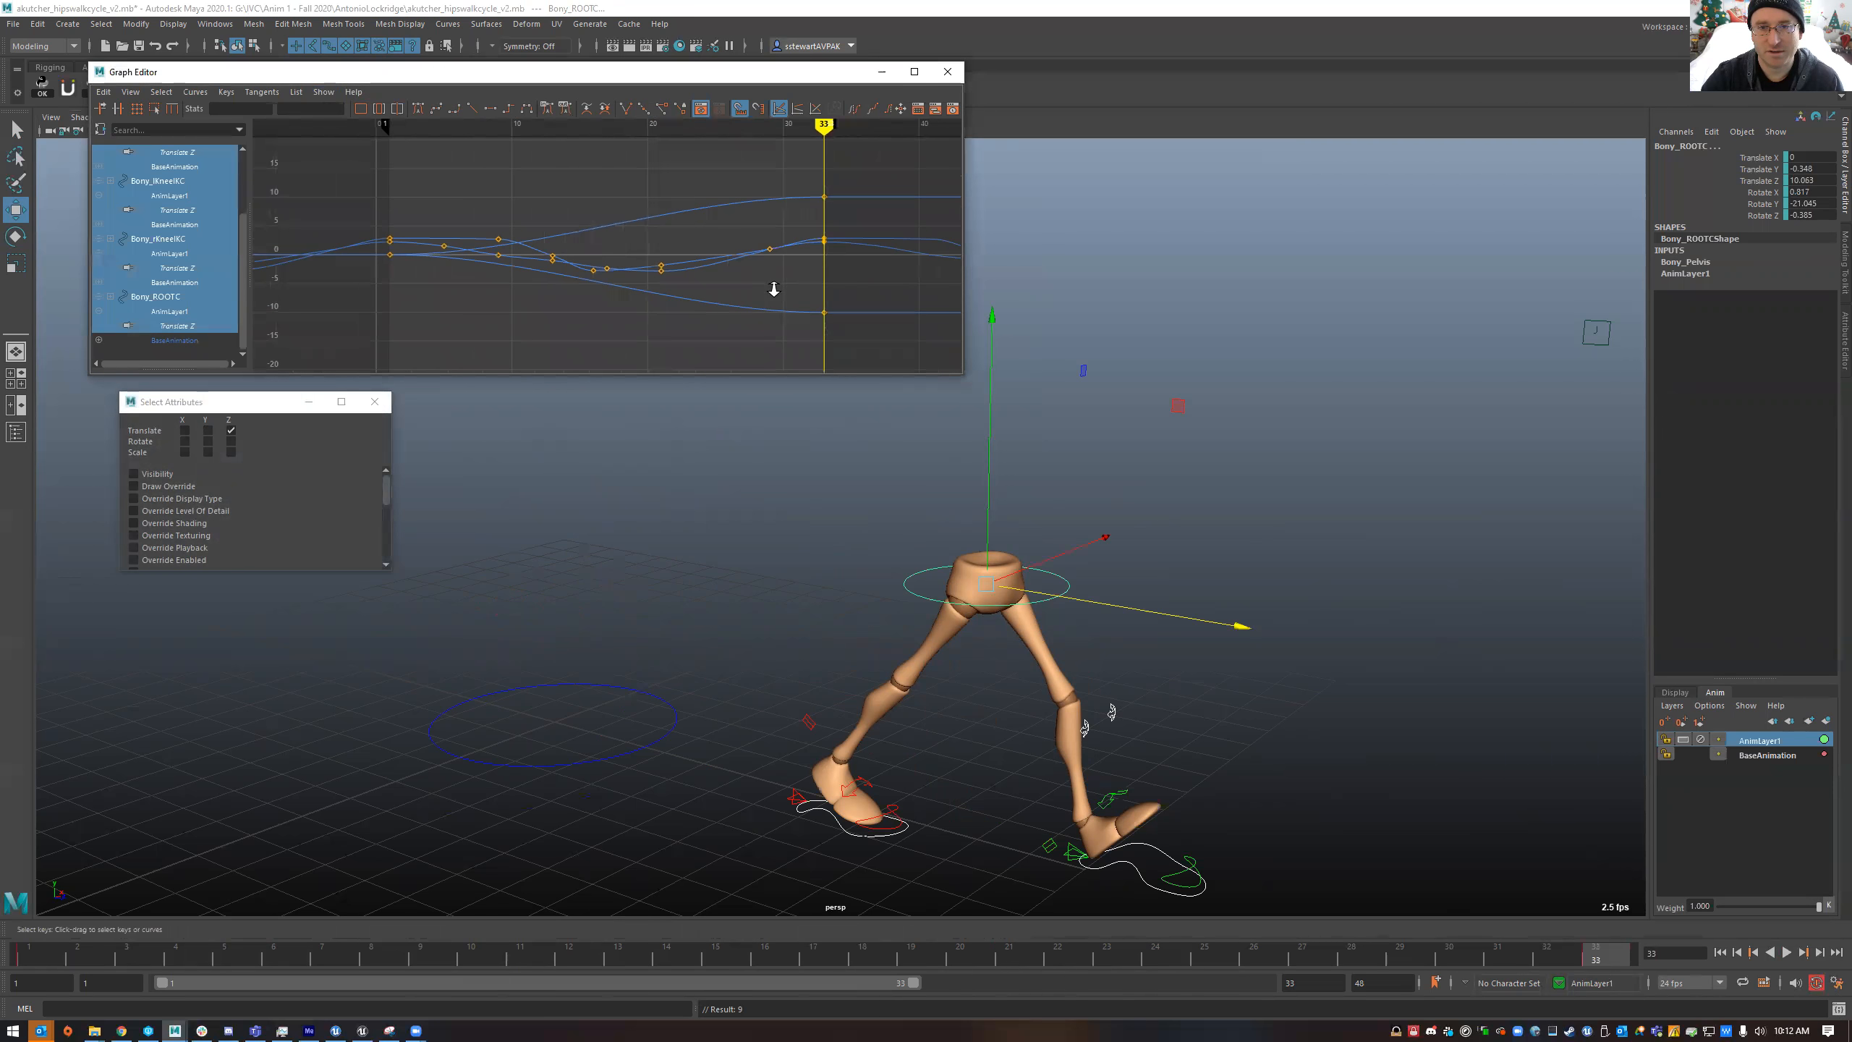
scroll(196, 181, up, 2)
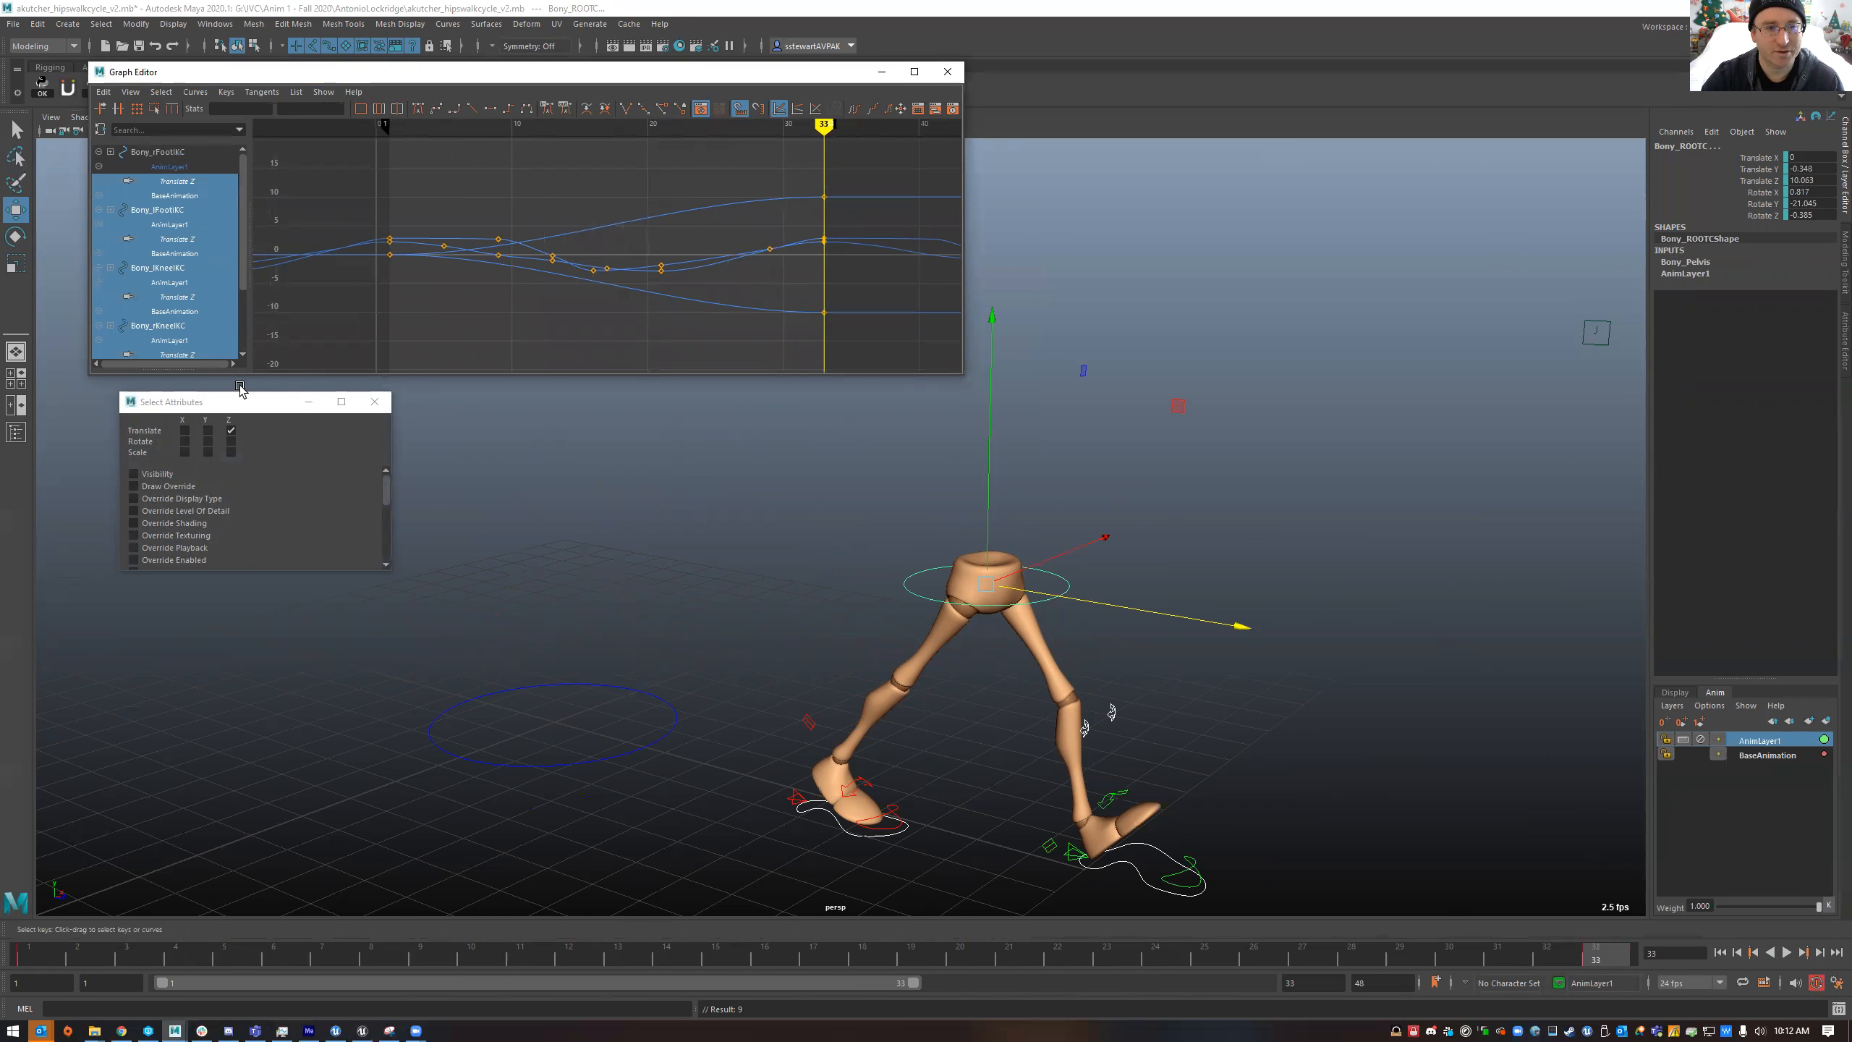
- Clear the Translate Z filter and try picking each control's Translate Z channel on the new layer one by one
click(230, 431)
click(180, 210)
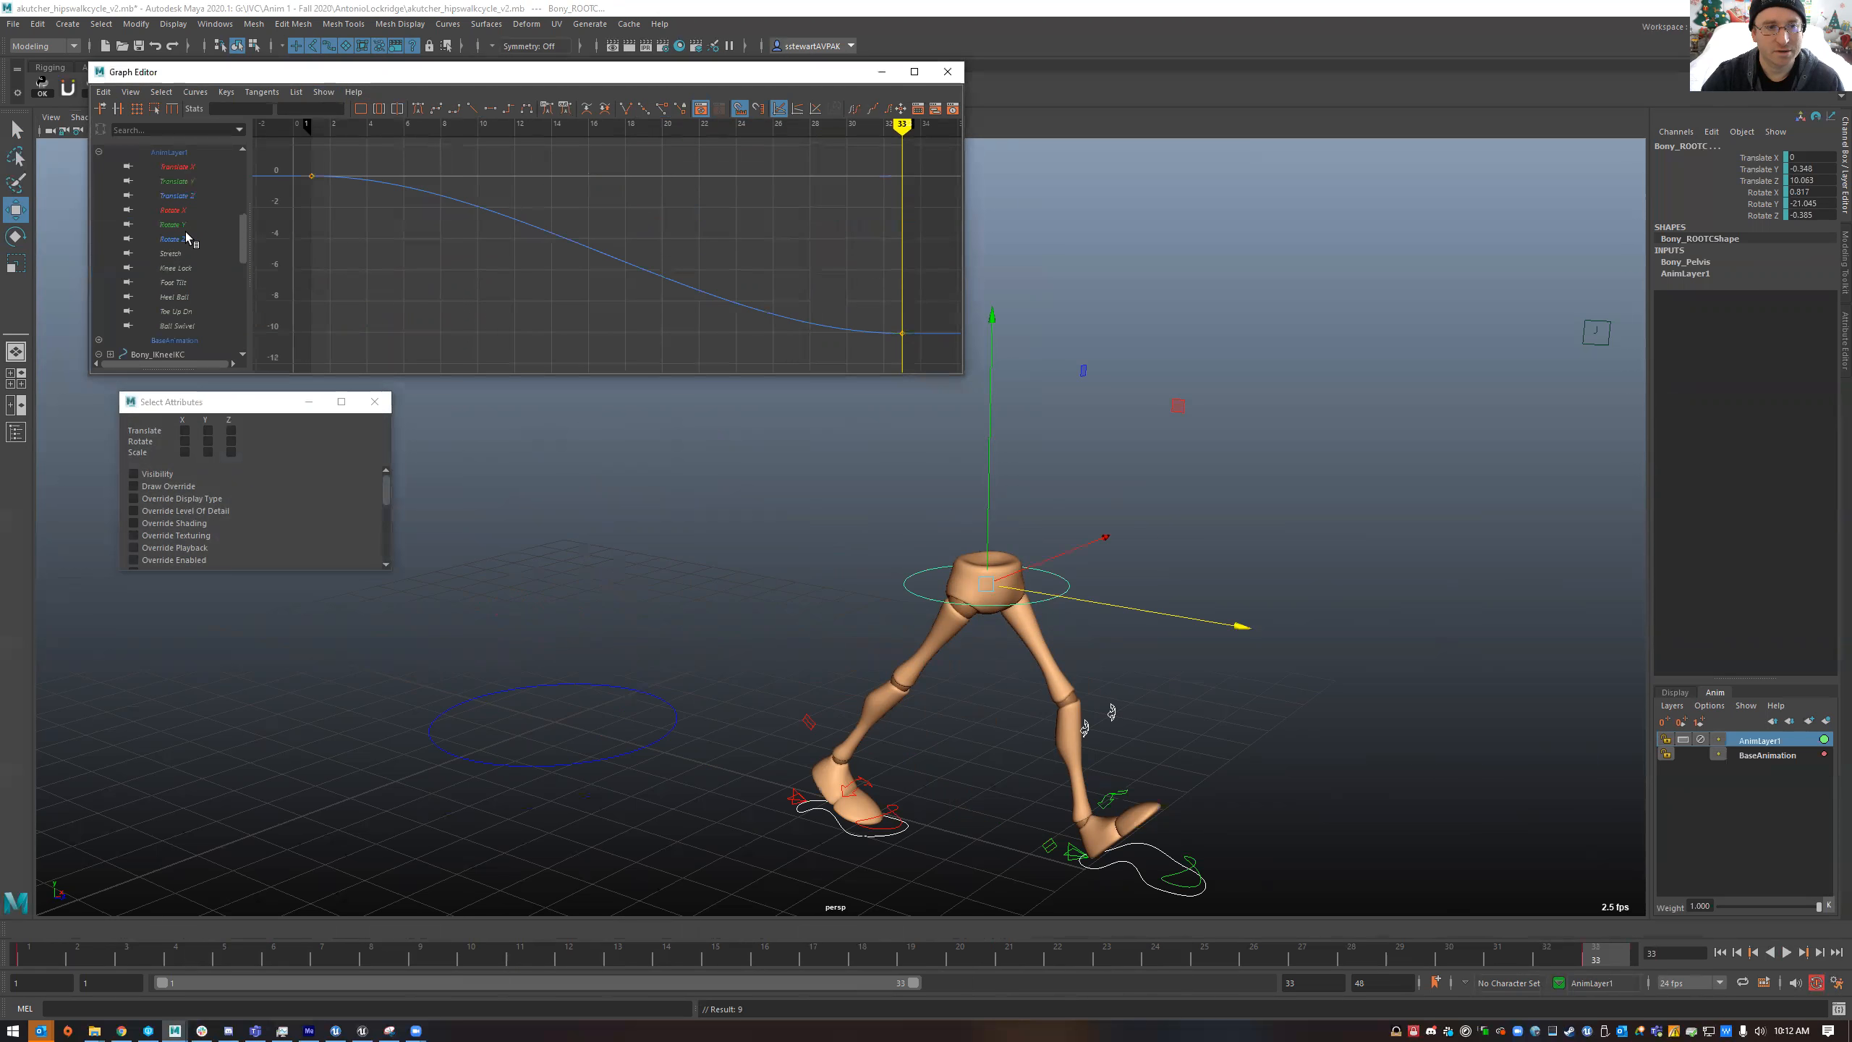
scroll(195, 236, down, 1)
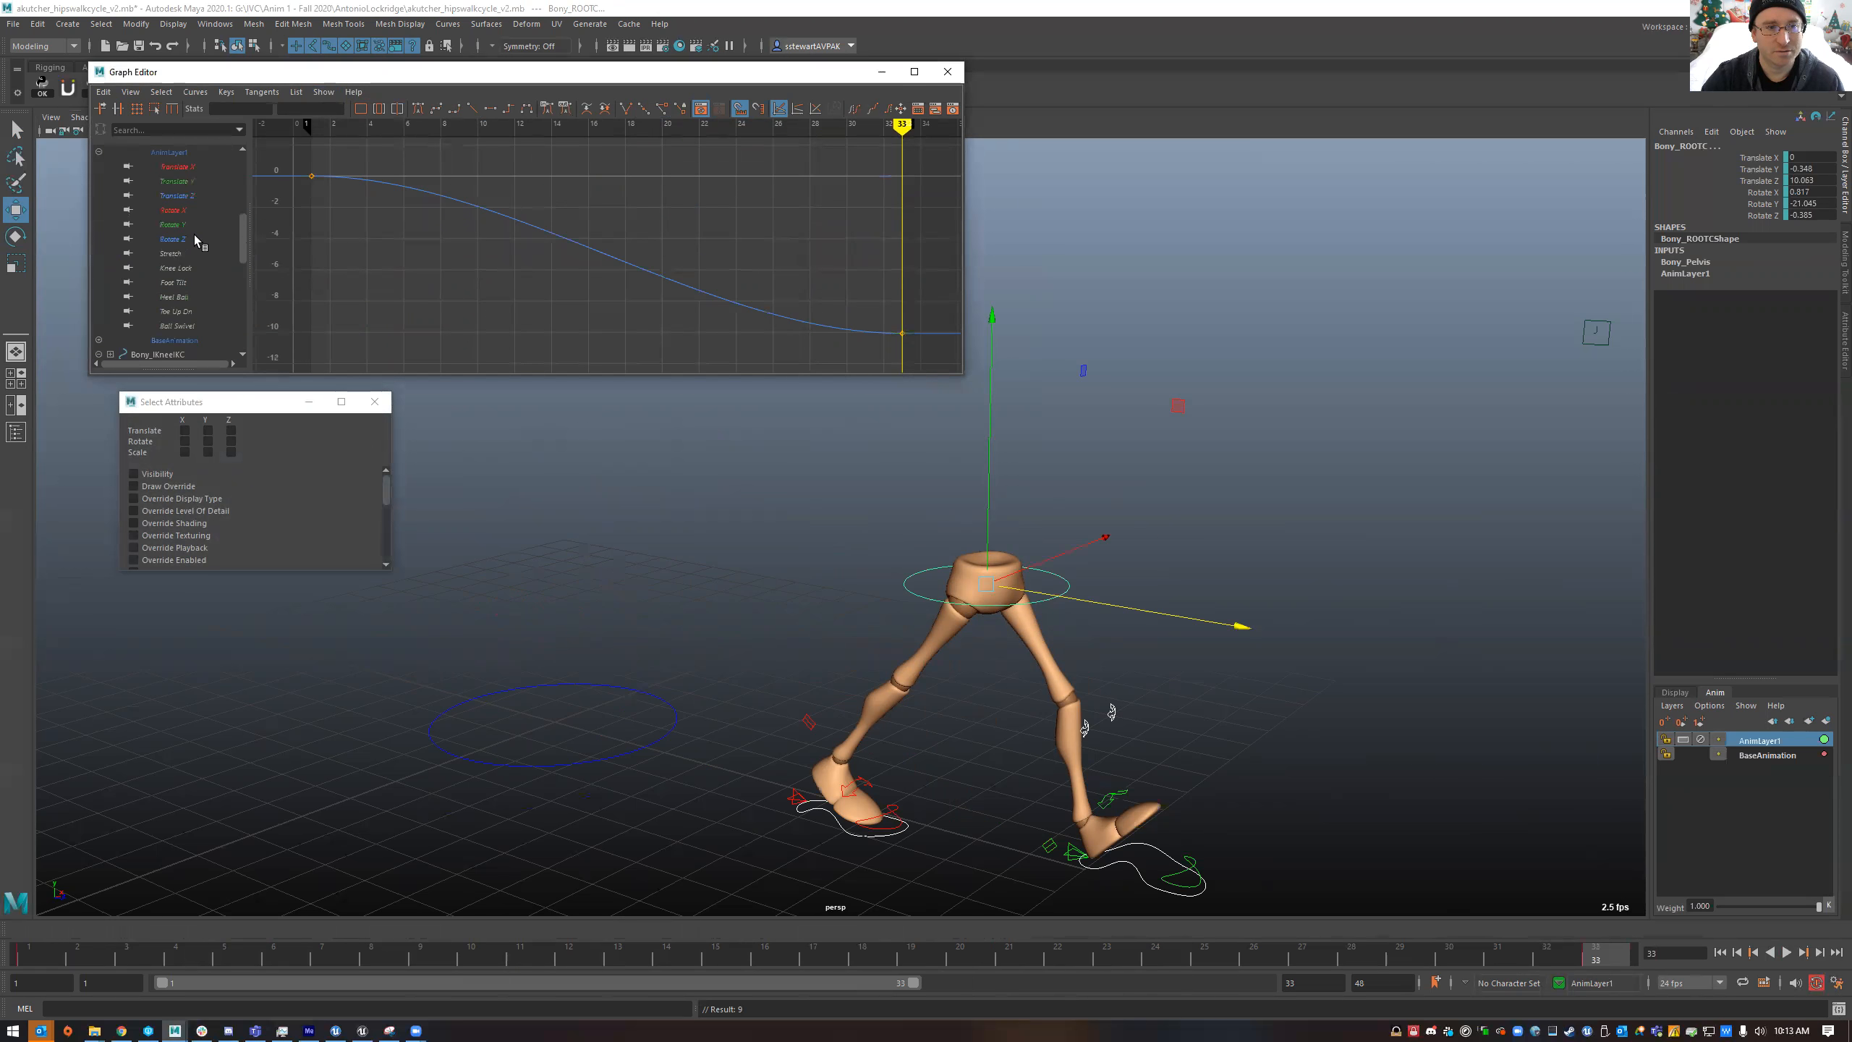
click(189, 192)
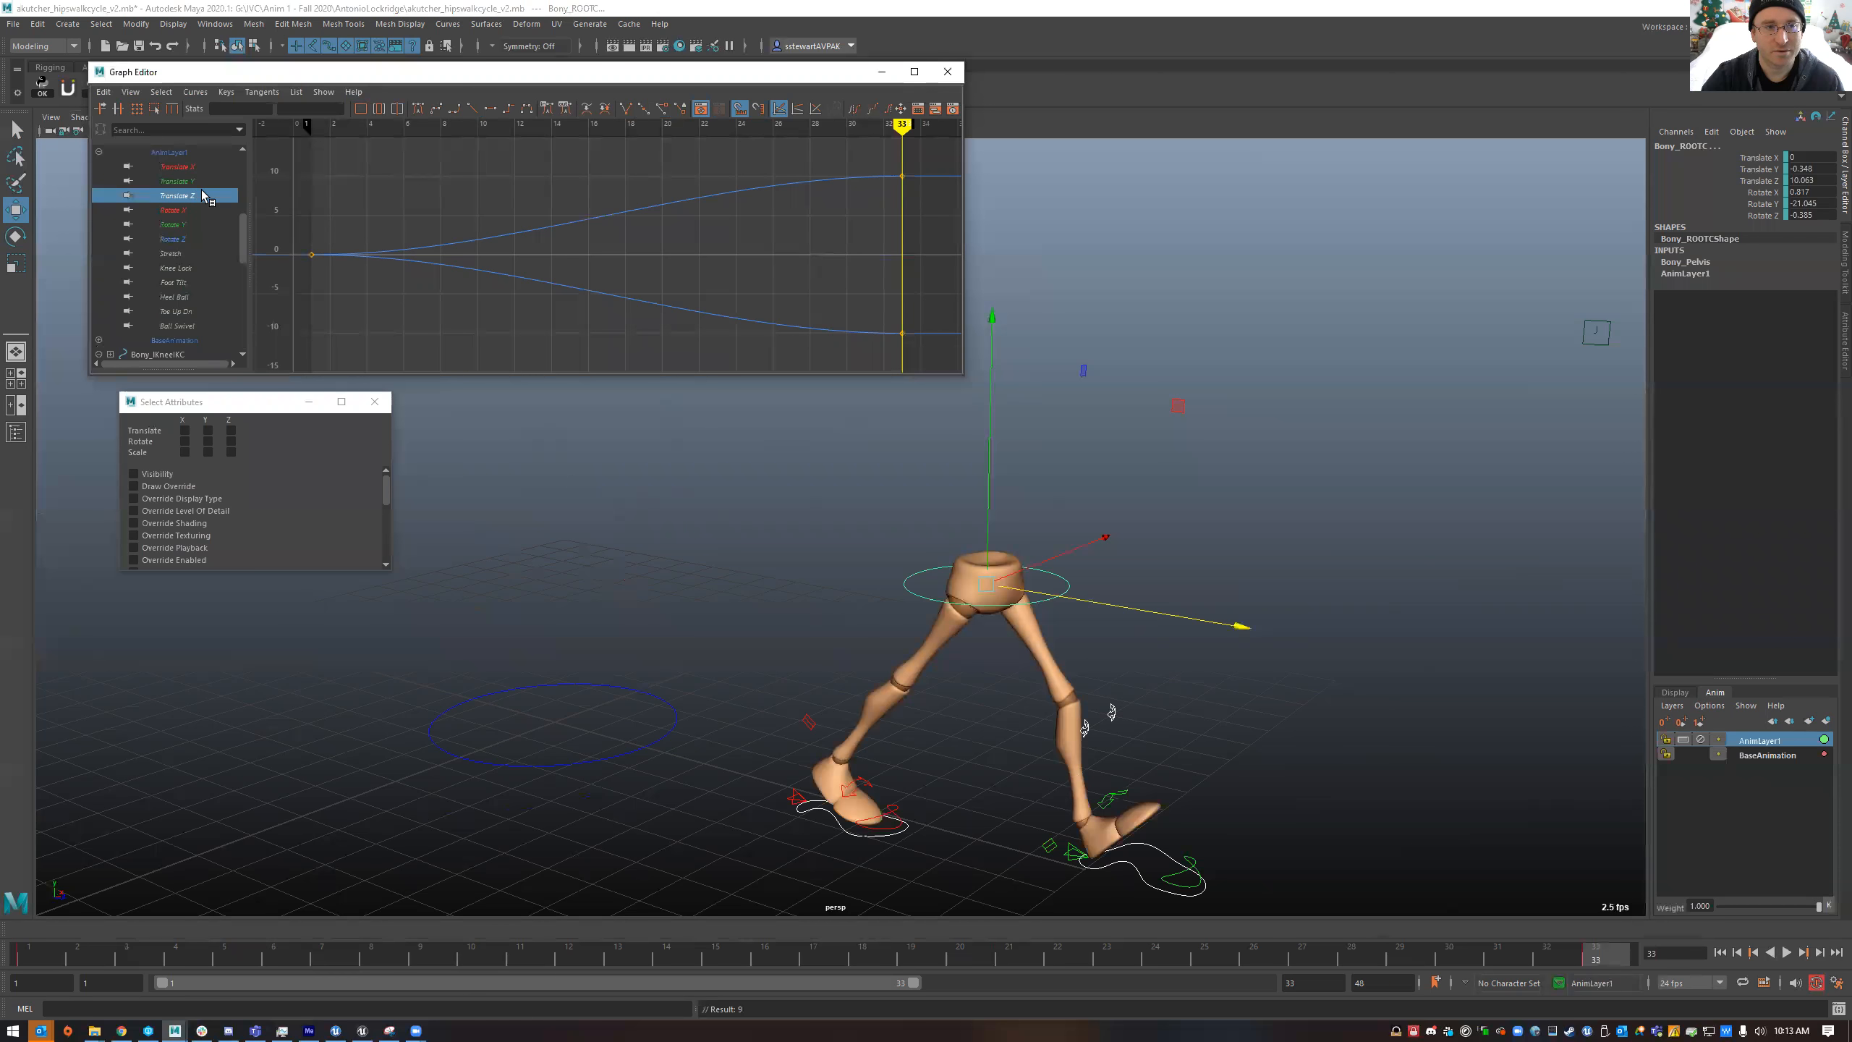
ctrl+click(197, 167)
scroll(201, 196, down, 3)
click(204, 296)
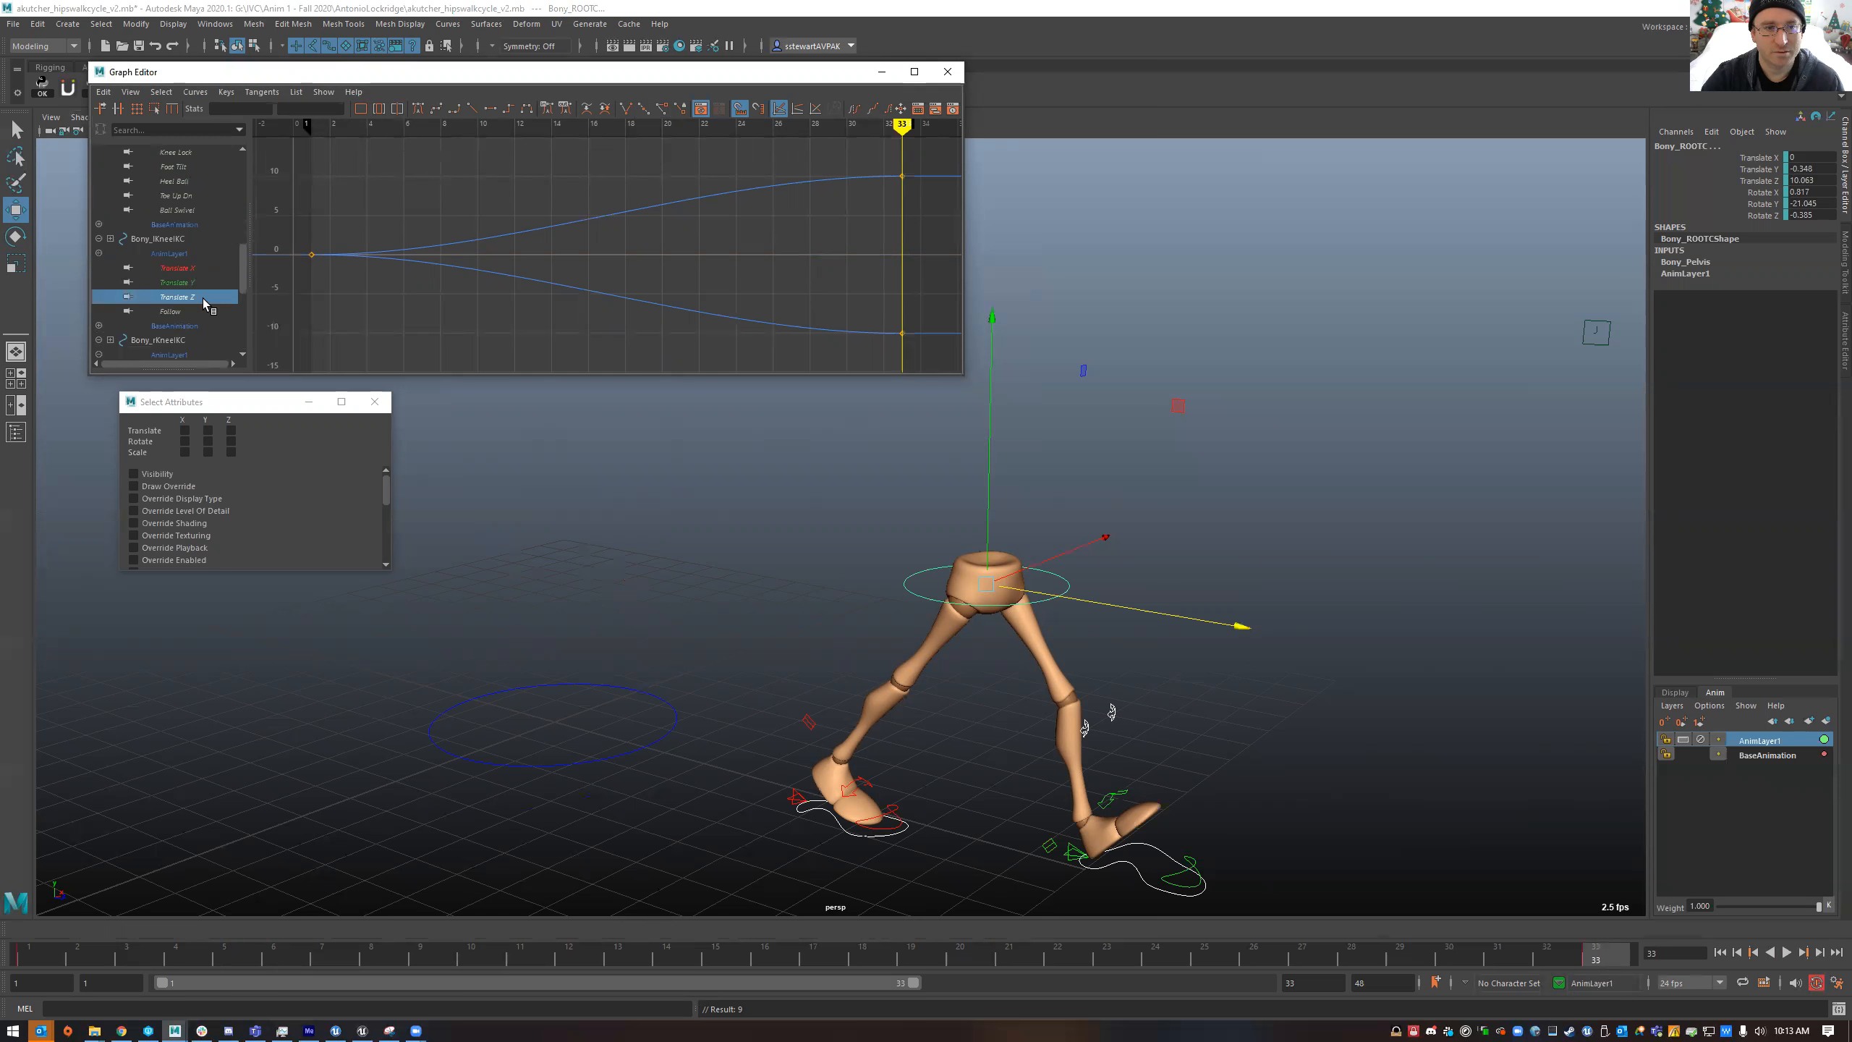
ctrl+click(203, 298)
ctrl+click(204, 284)
ctrl+click(204, 284)
ctrl+click(207, 270)
ctrl+click(208, 270)
ctrl+click(212, 297)
scroll(201, 296, down, 3)
scroll(201, 284, down, 3)
ctrl+click(196, 282)
scroll(673, 294, down, 5)
- Try linear tangents on the individually picked Translate Z keys, and undo the tangent change
drag(431, 188, 992, 457)
click(472, 108)
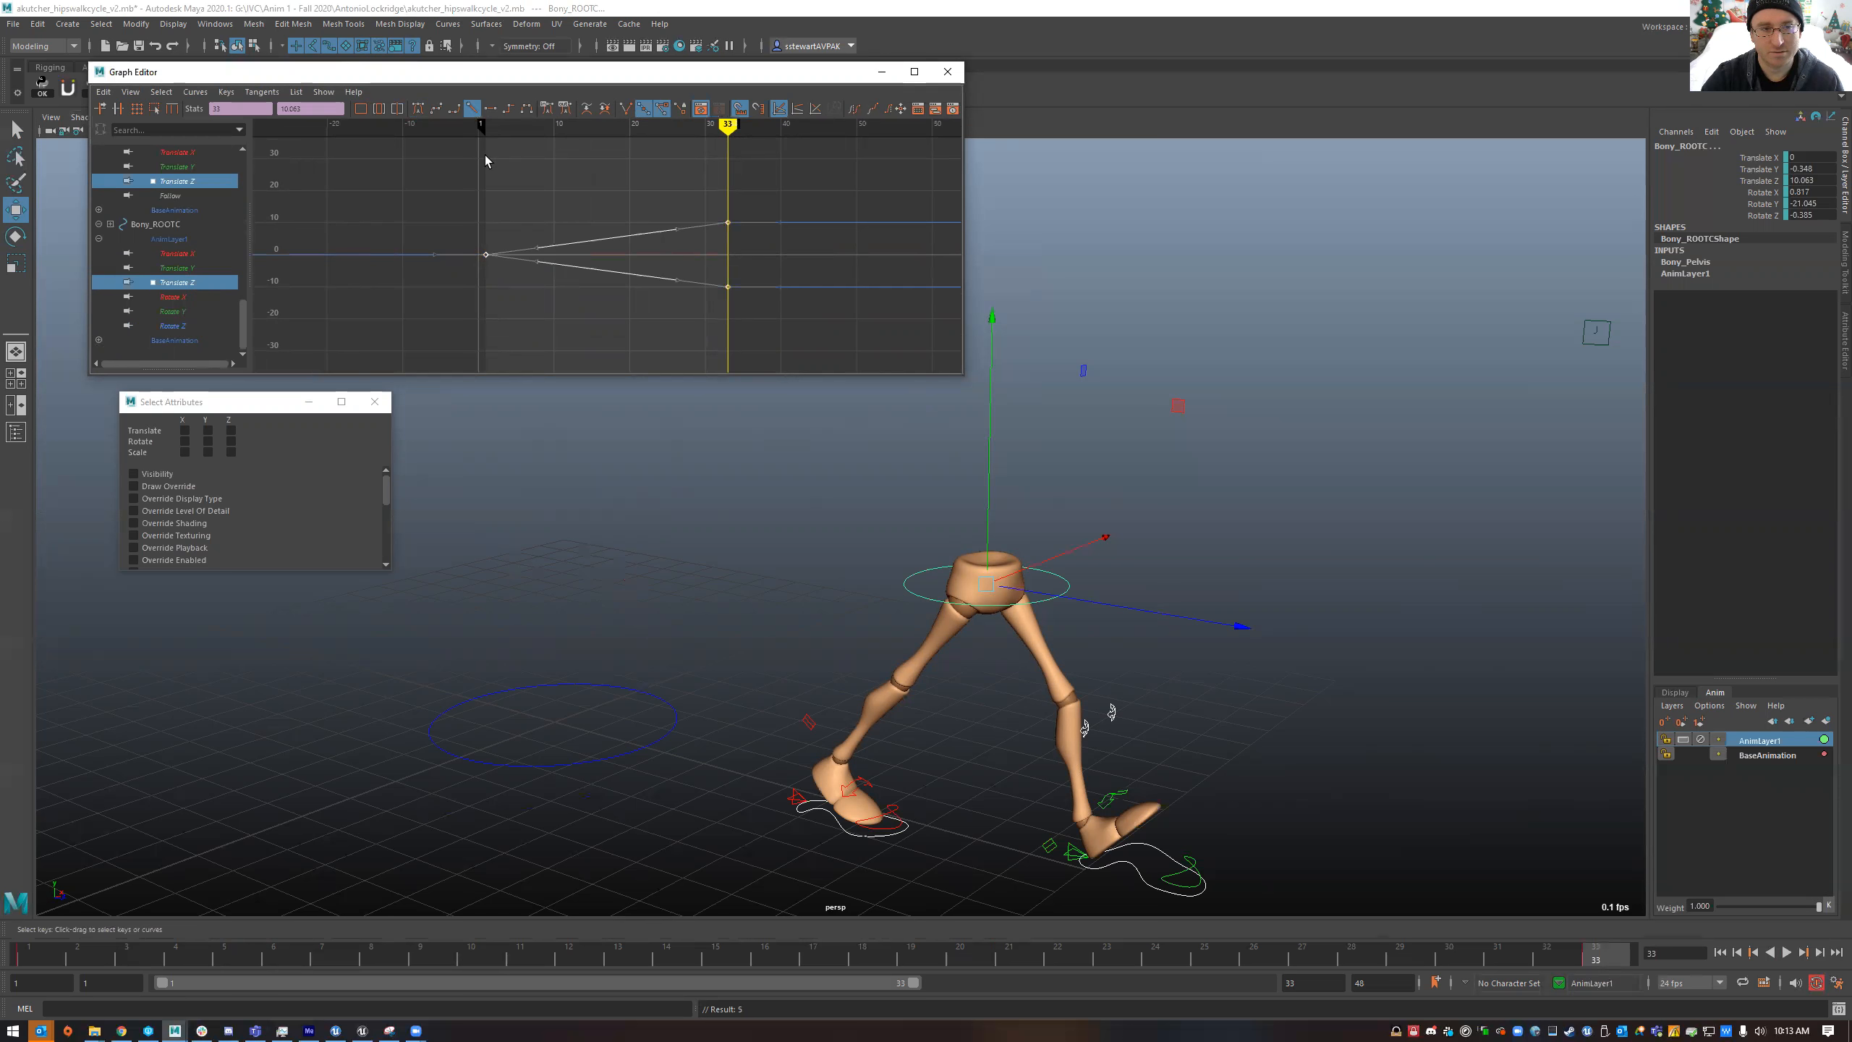
key(ctrl+z)
click(483, 174)
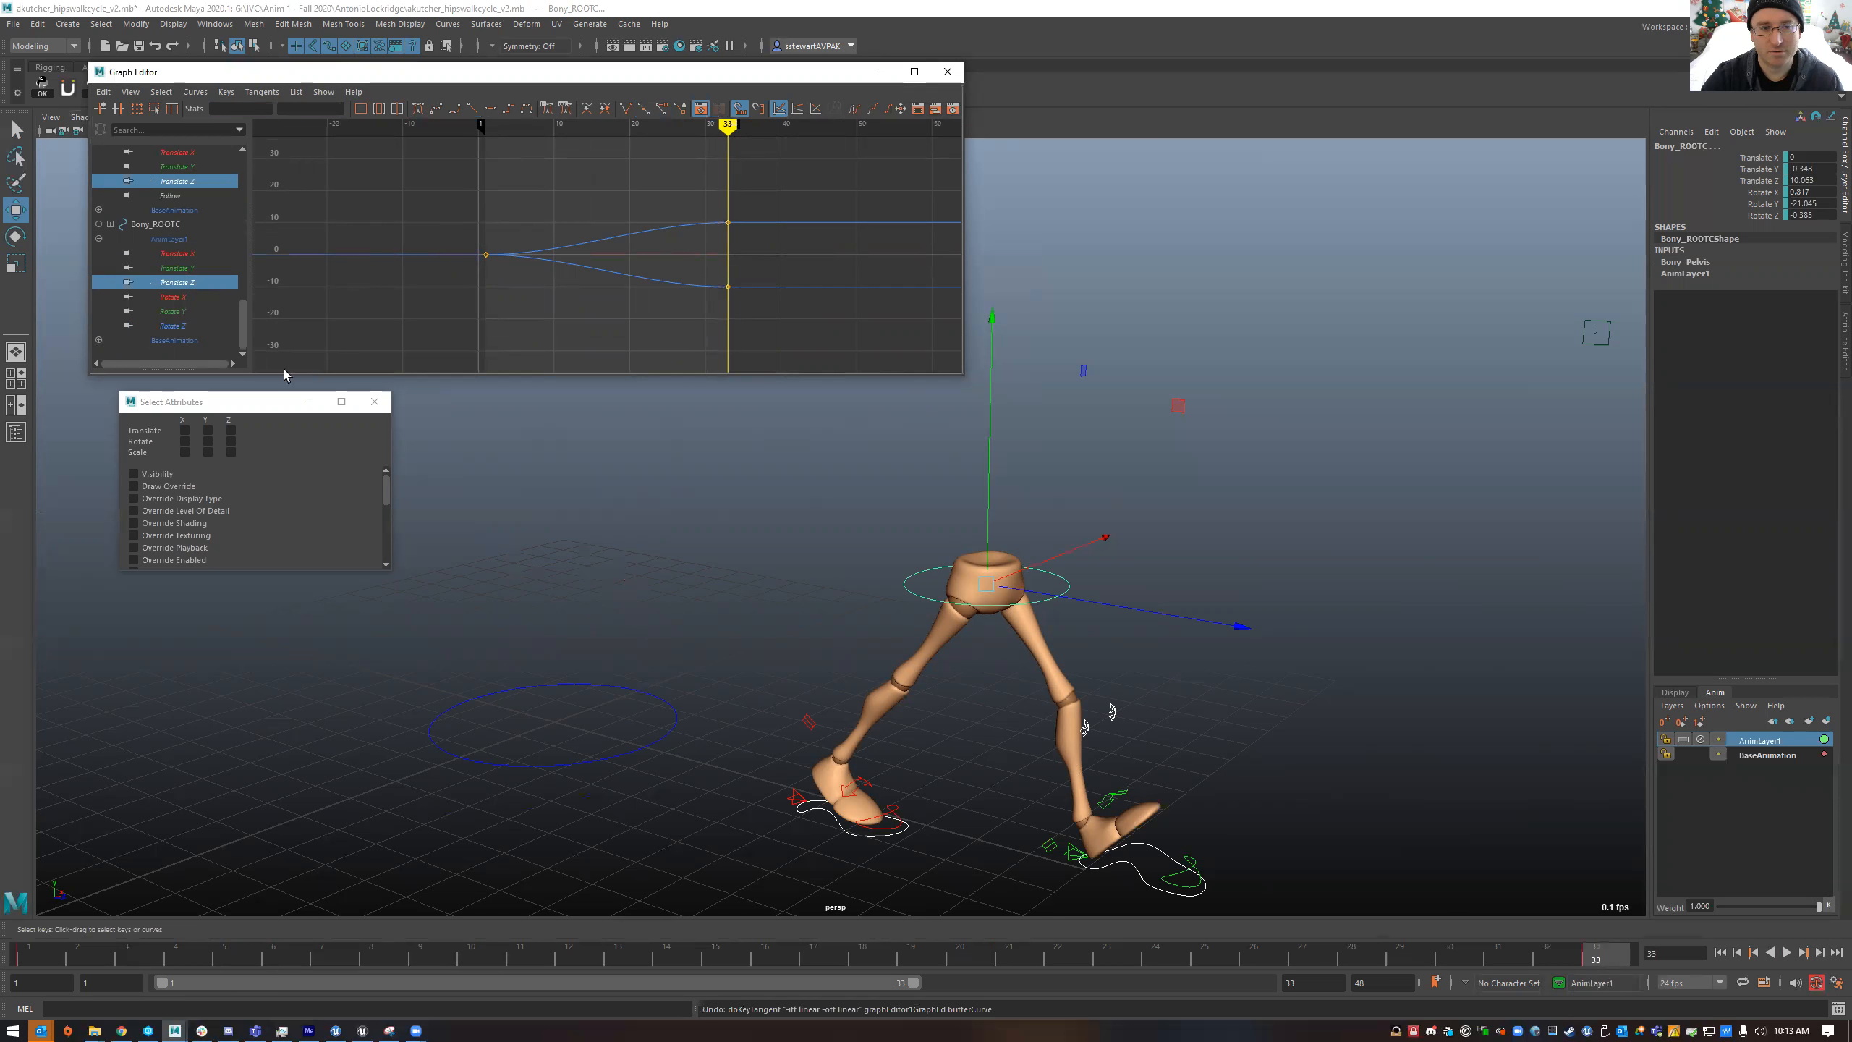
- Filter the Graph Editor to Translate Z again and select the channels of both feet, both knees and the root
click(230, 430)
scroll(178, 349, up, 3)
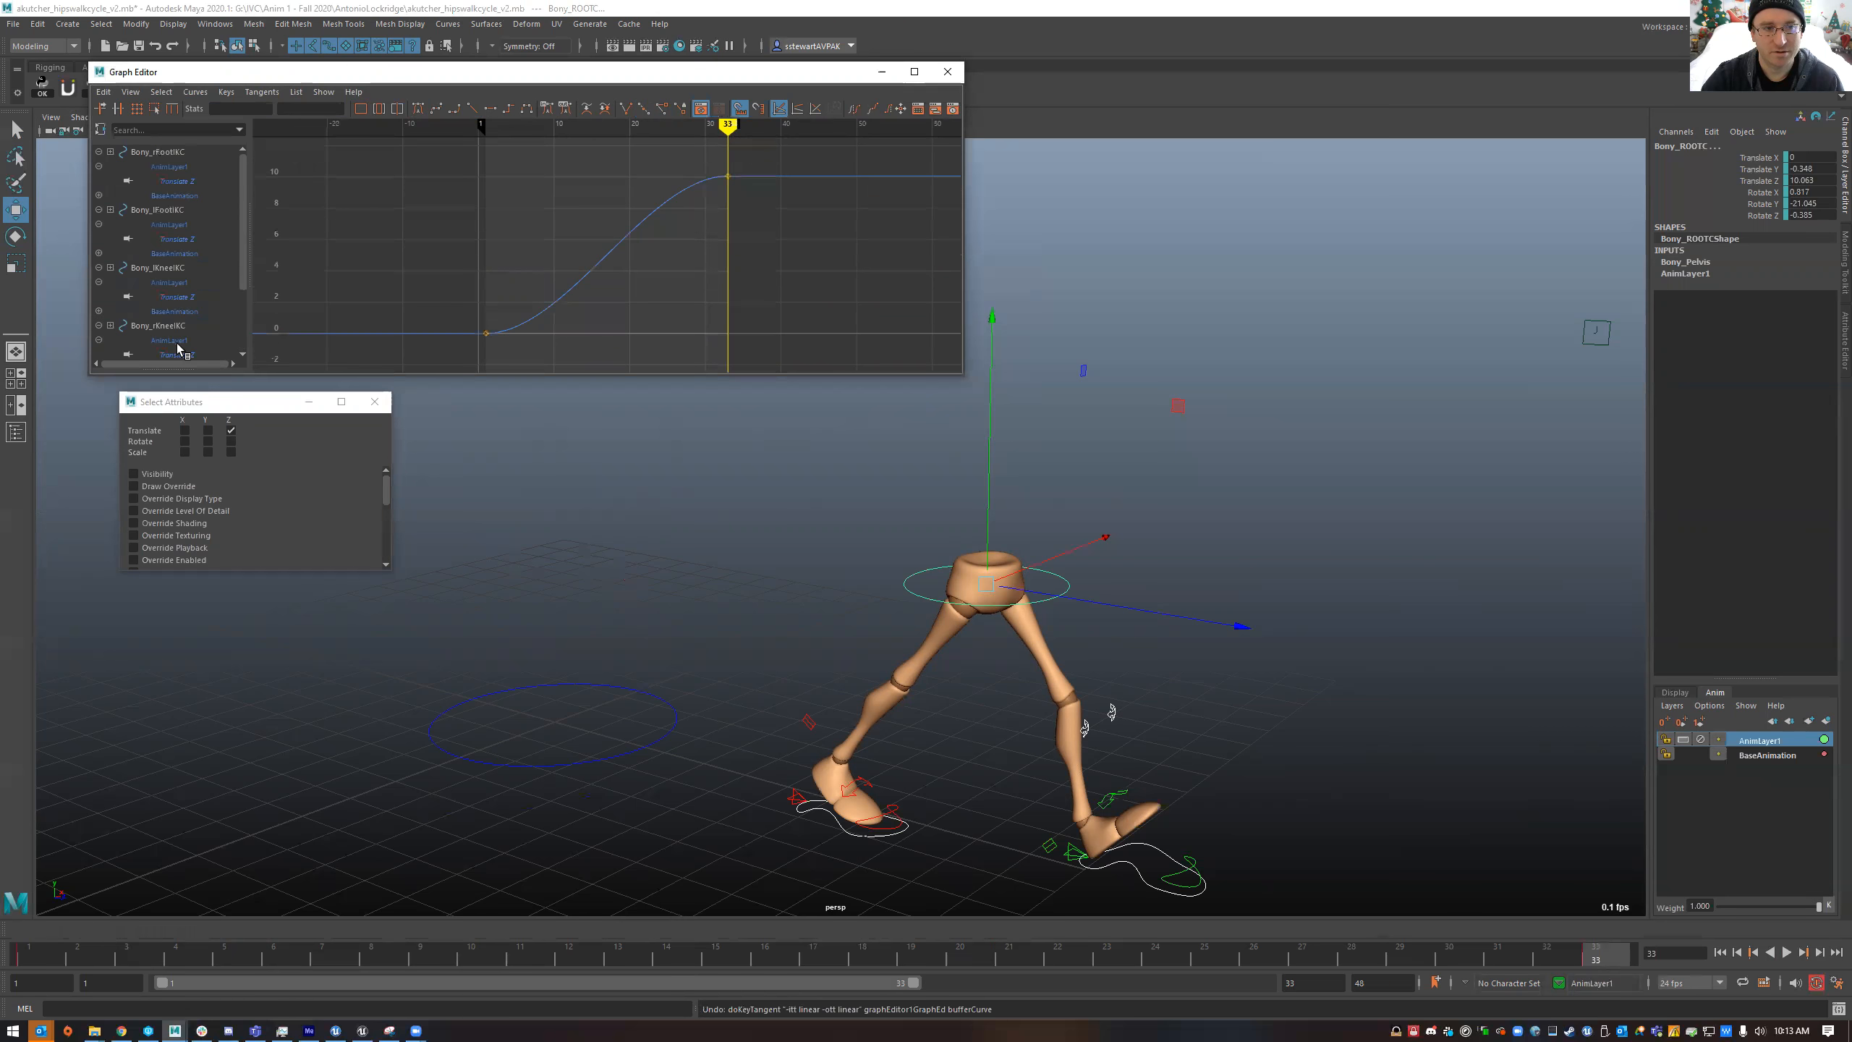
scroll(156, 358, down, 3)
click(175, 340)
scroll(175, 335, up, 3)
shift+click(175, 171)
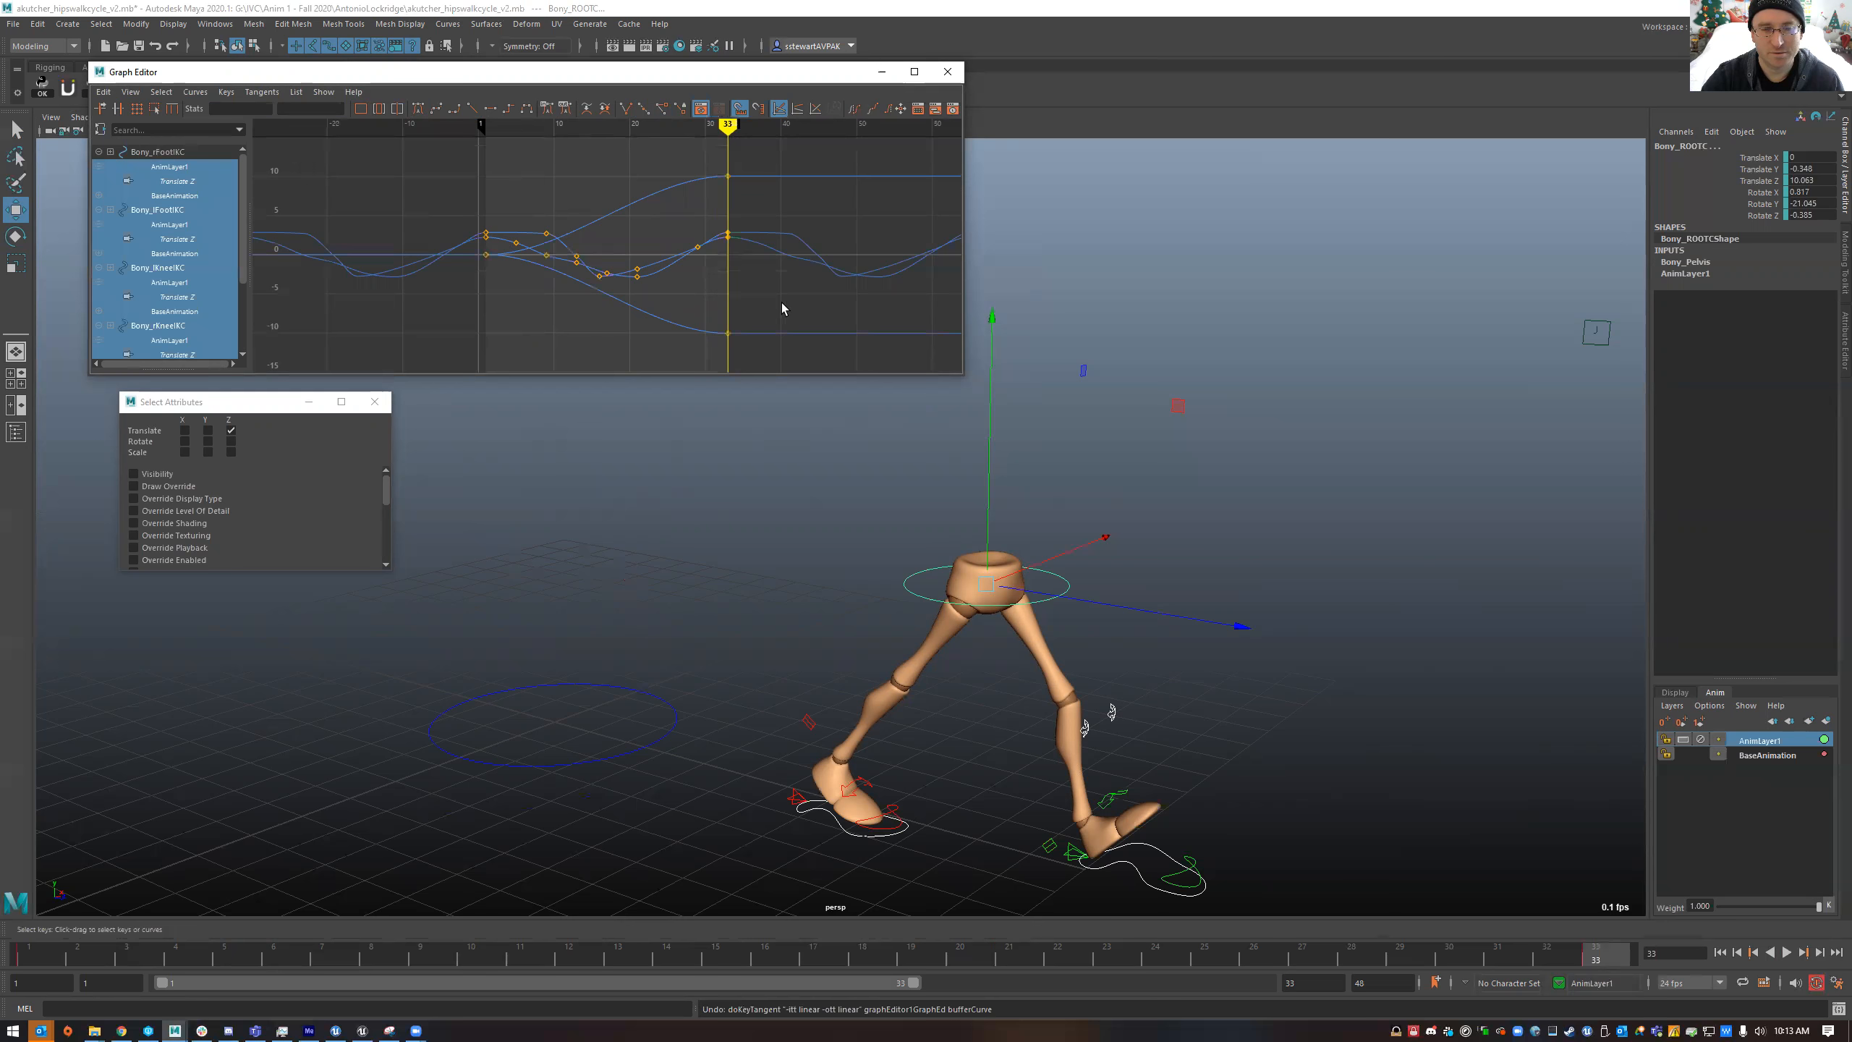
- Limit the graph to the new animation layer's curves and give all their Translate Z keys linear tangents
click(1762, 741)
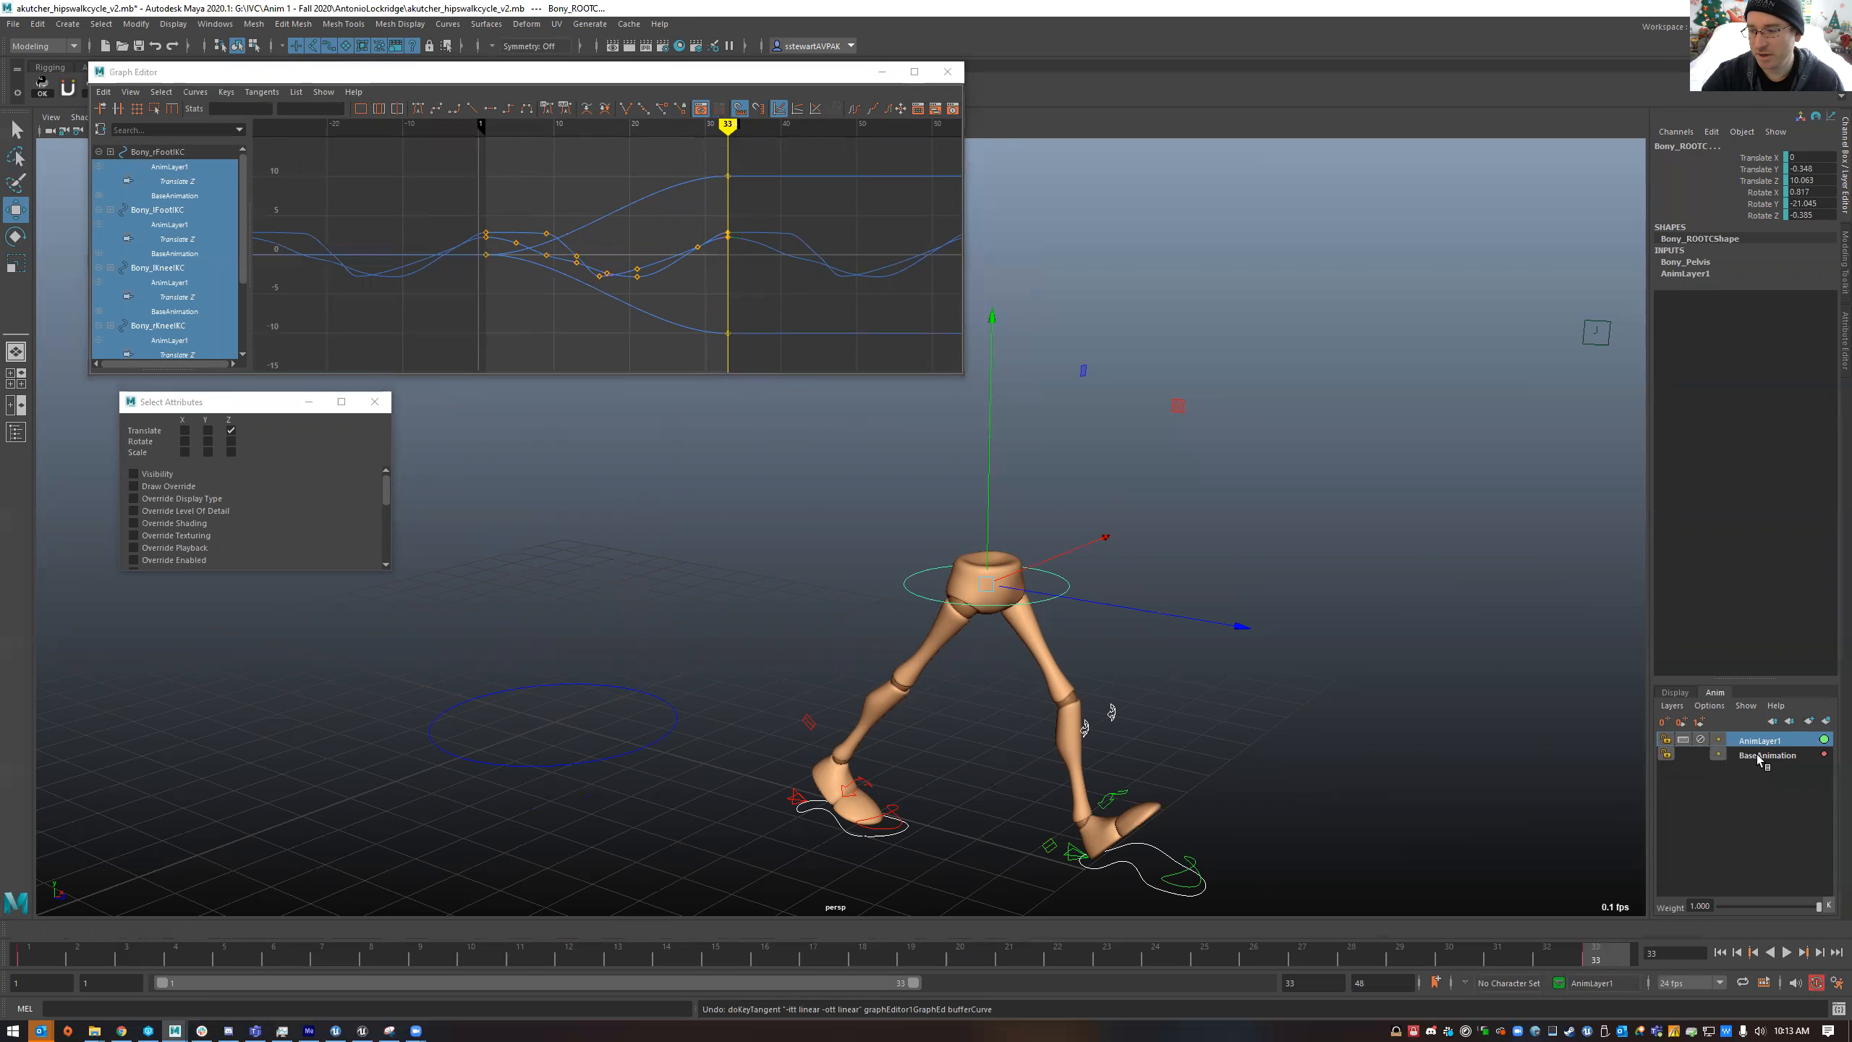
drag(756, 173, 408, 368)
click(469, 108)
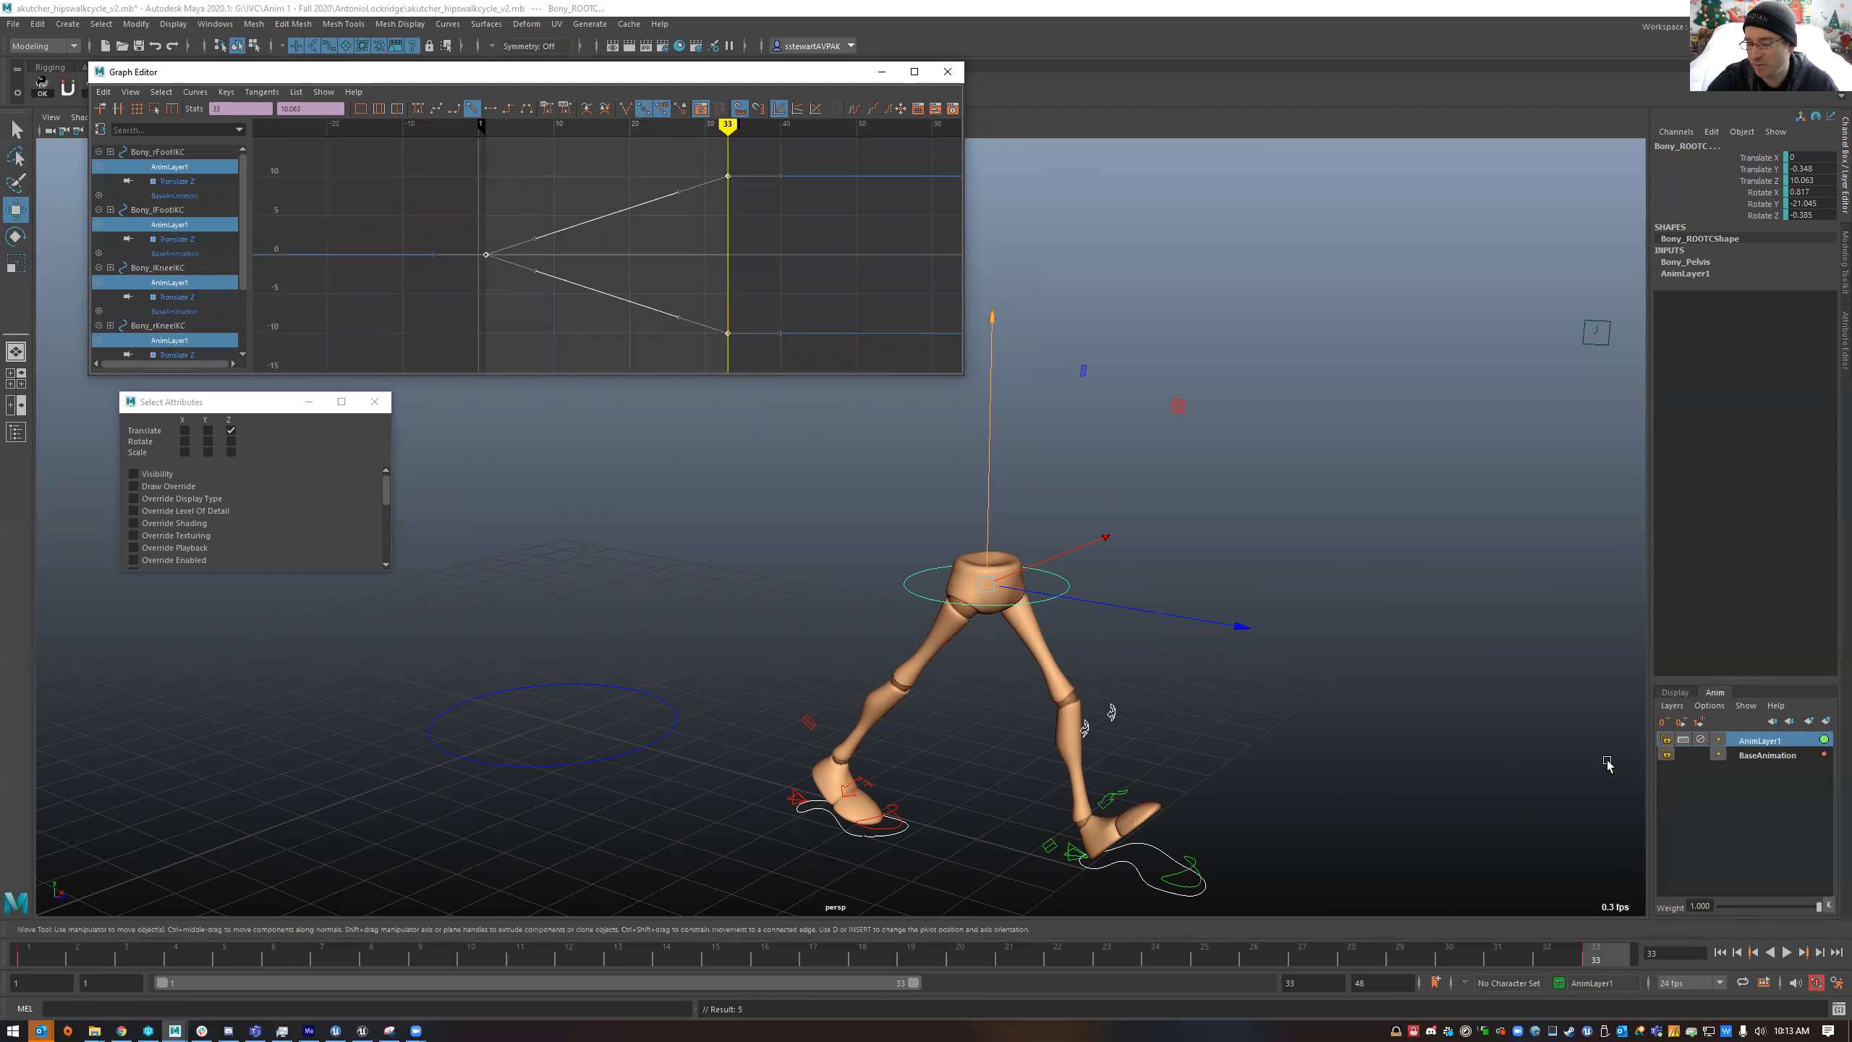
- Scrub and play the forward walk between frames 1 and 33, examining whether the planted feet slide against the grid
alt+middle_drag(1127, 613, 1029, 606)
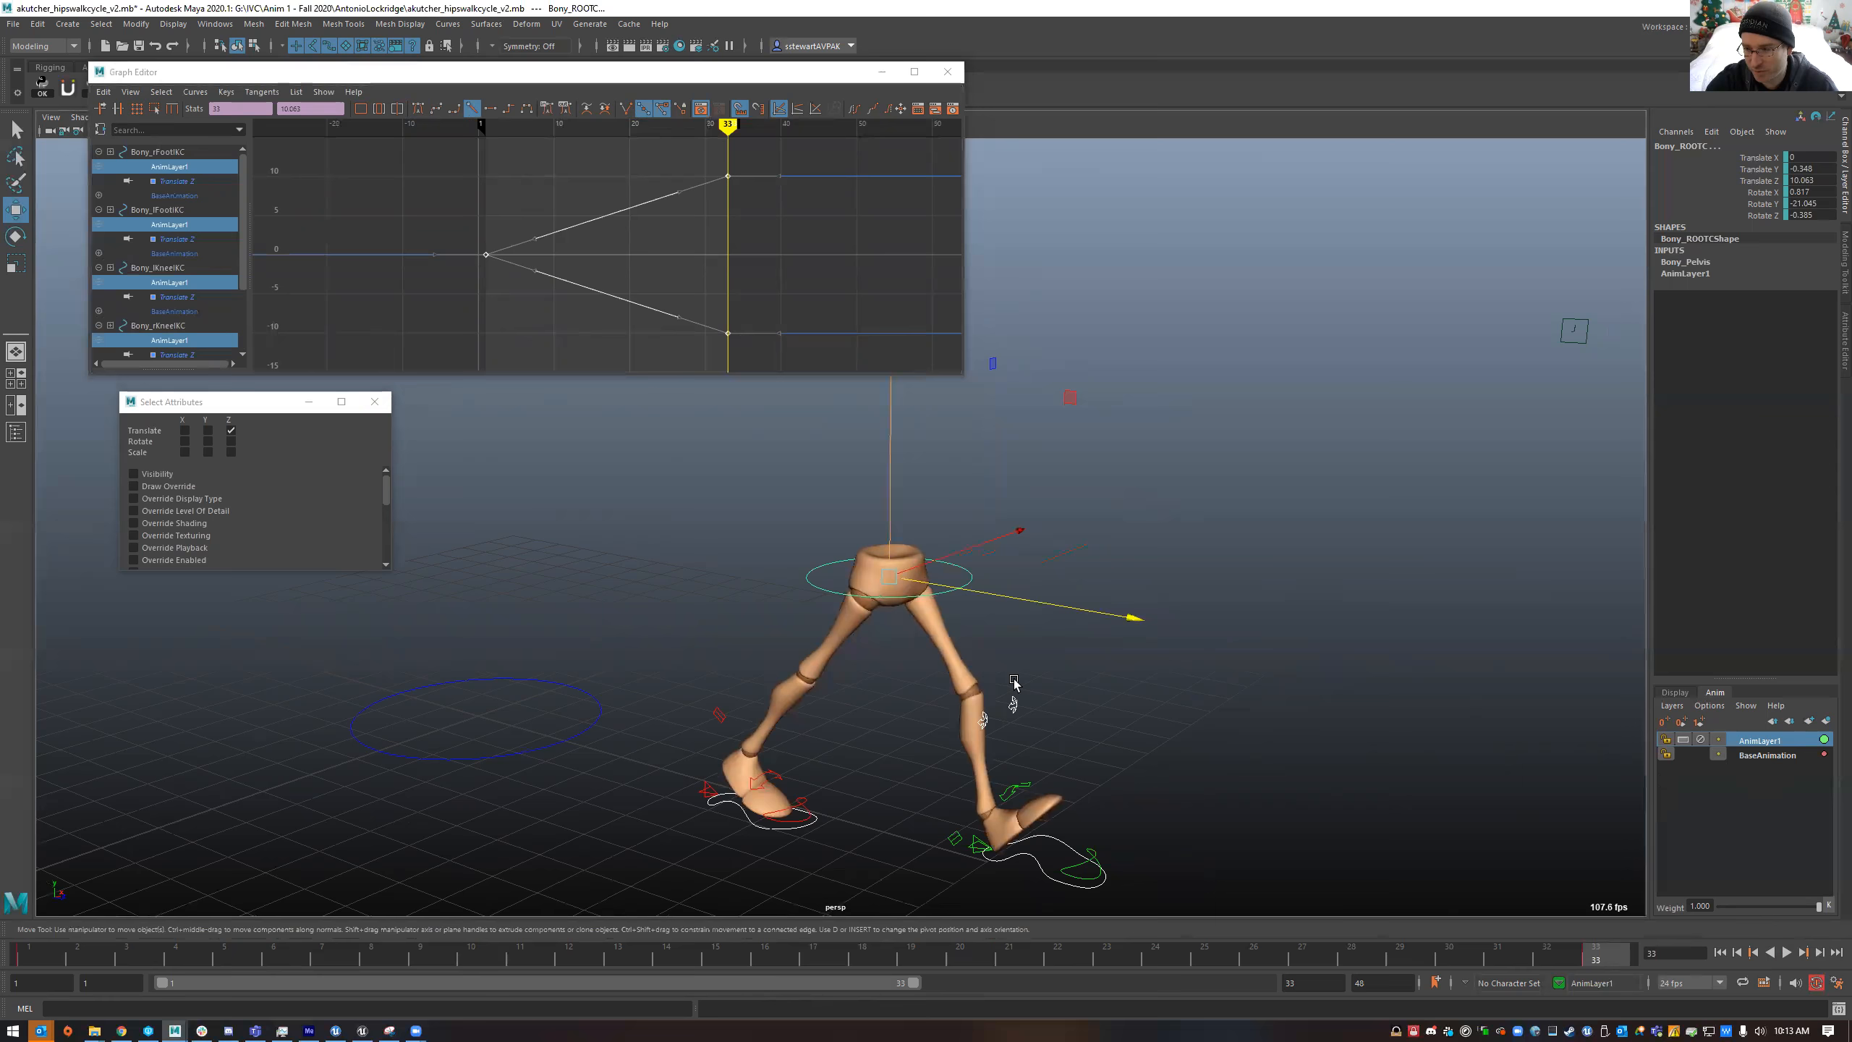
alt+drag(1214, 813, 1260, 801)
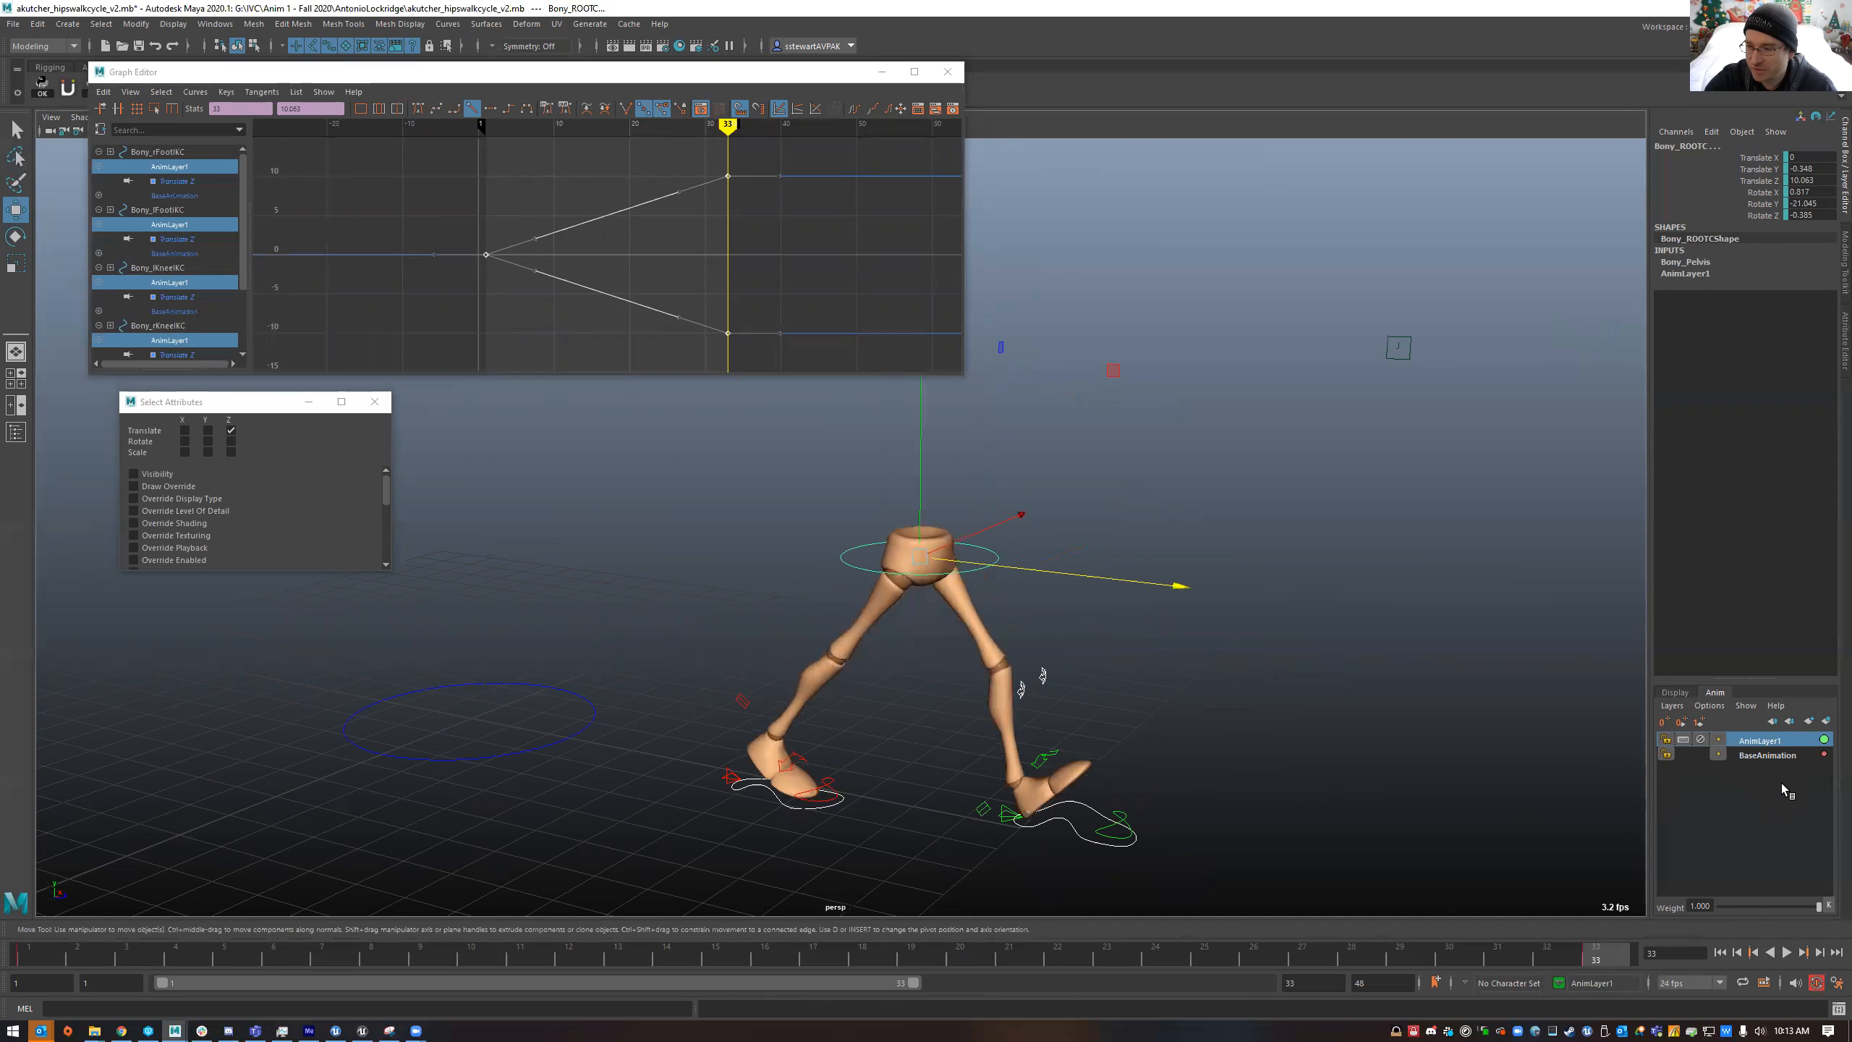
click(1772, 757)
click(1761, 742)
alt+middle_drag(1008, 731, 1047, 730)
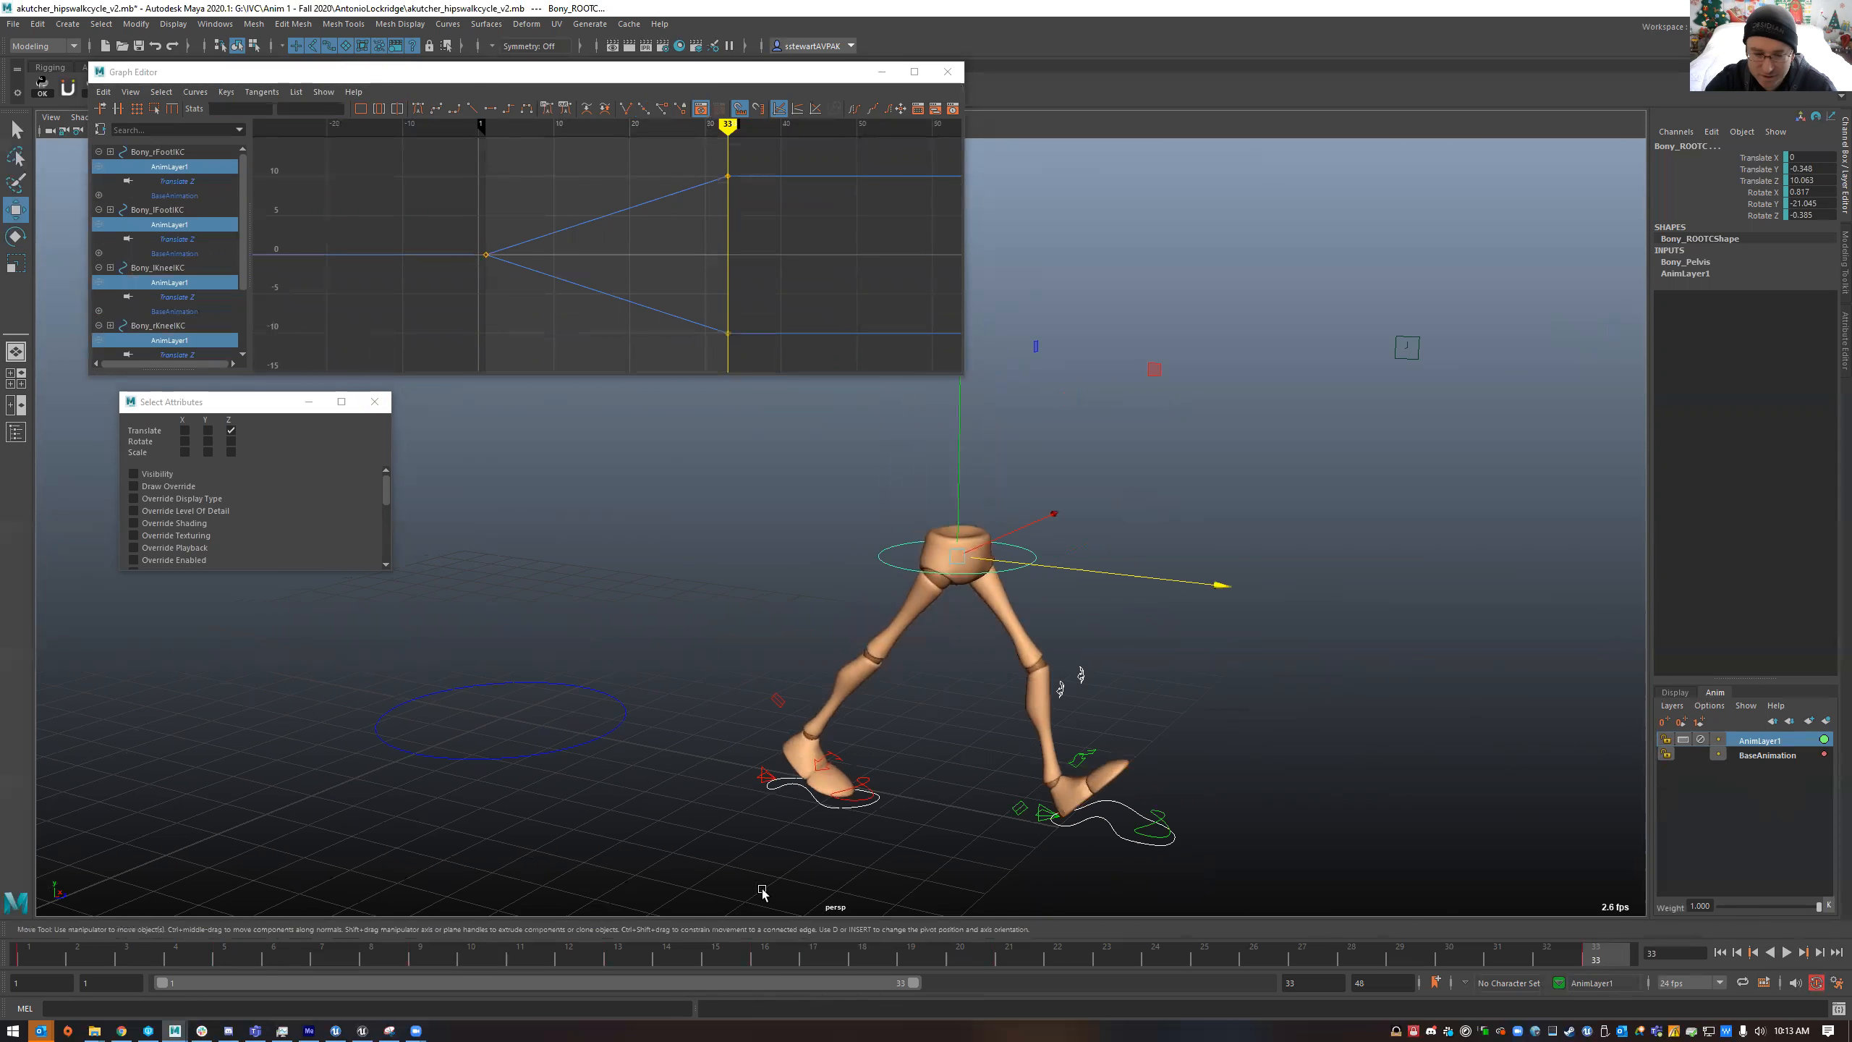
mouse_move(1286, 946)
mouse_down()
mouse_move(29, 945)
mouse_move(283, 942)
mouse_move(29, 945)
mouse_move(215, 910)
mouse_move(480, 922)
mouse_move(1121, 1022)
mouse_up()
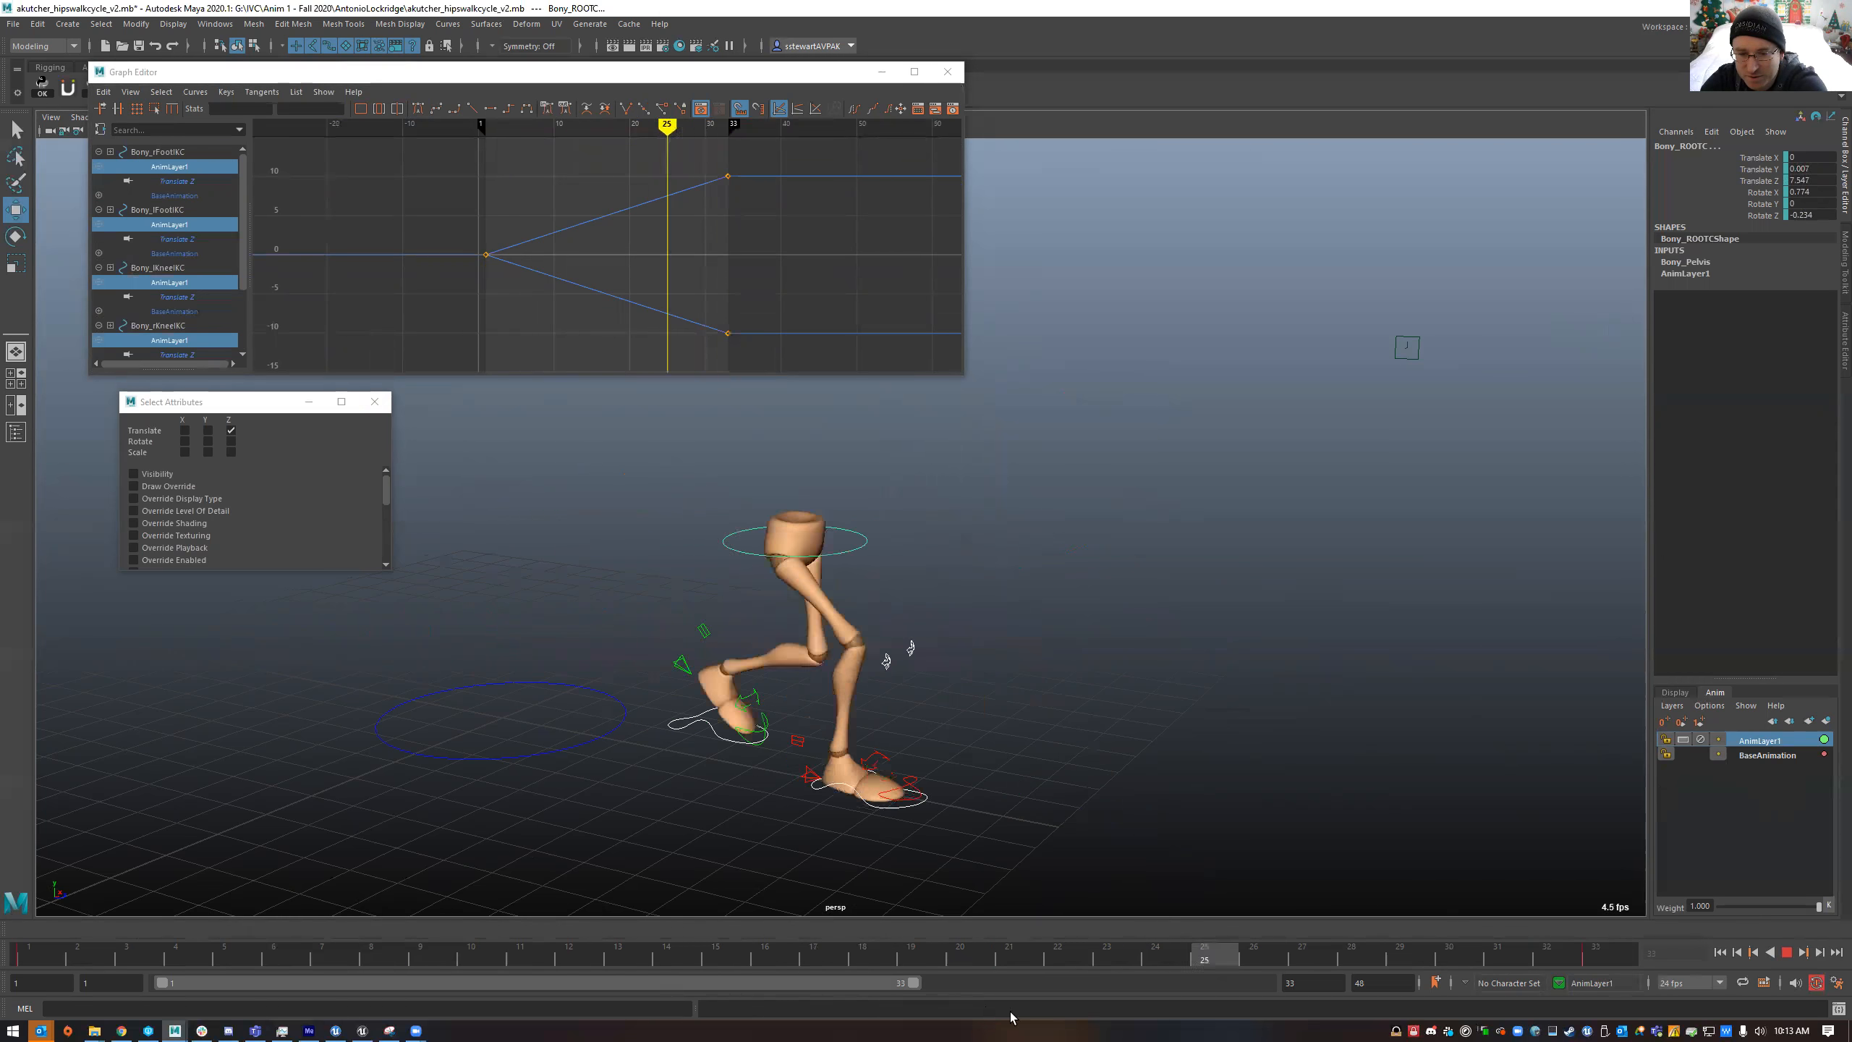
drag(616, 1011, 3, 1018)
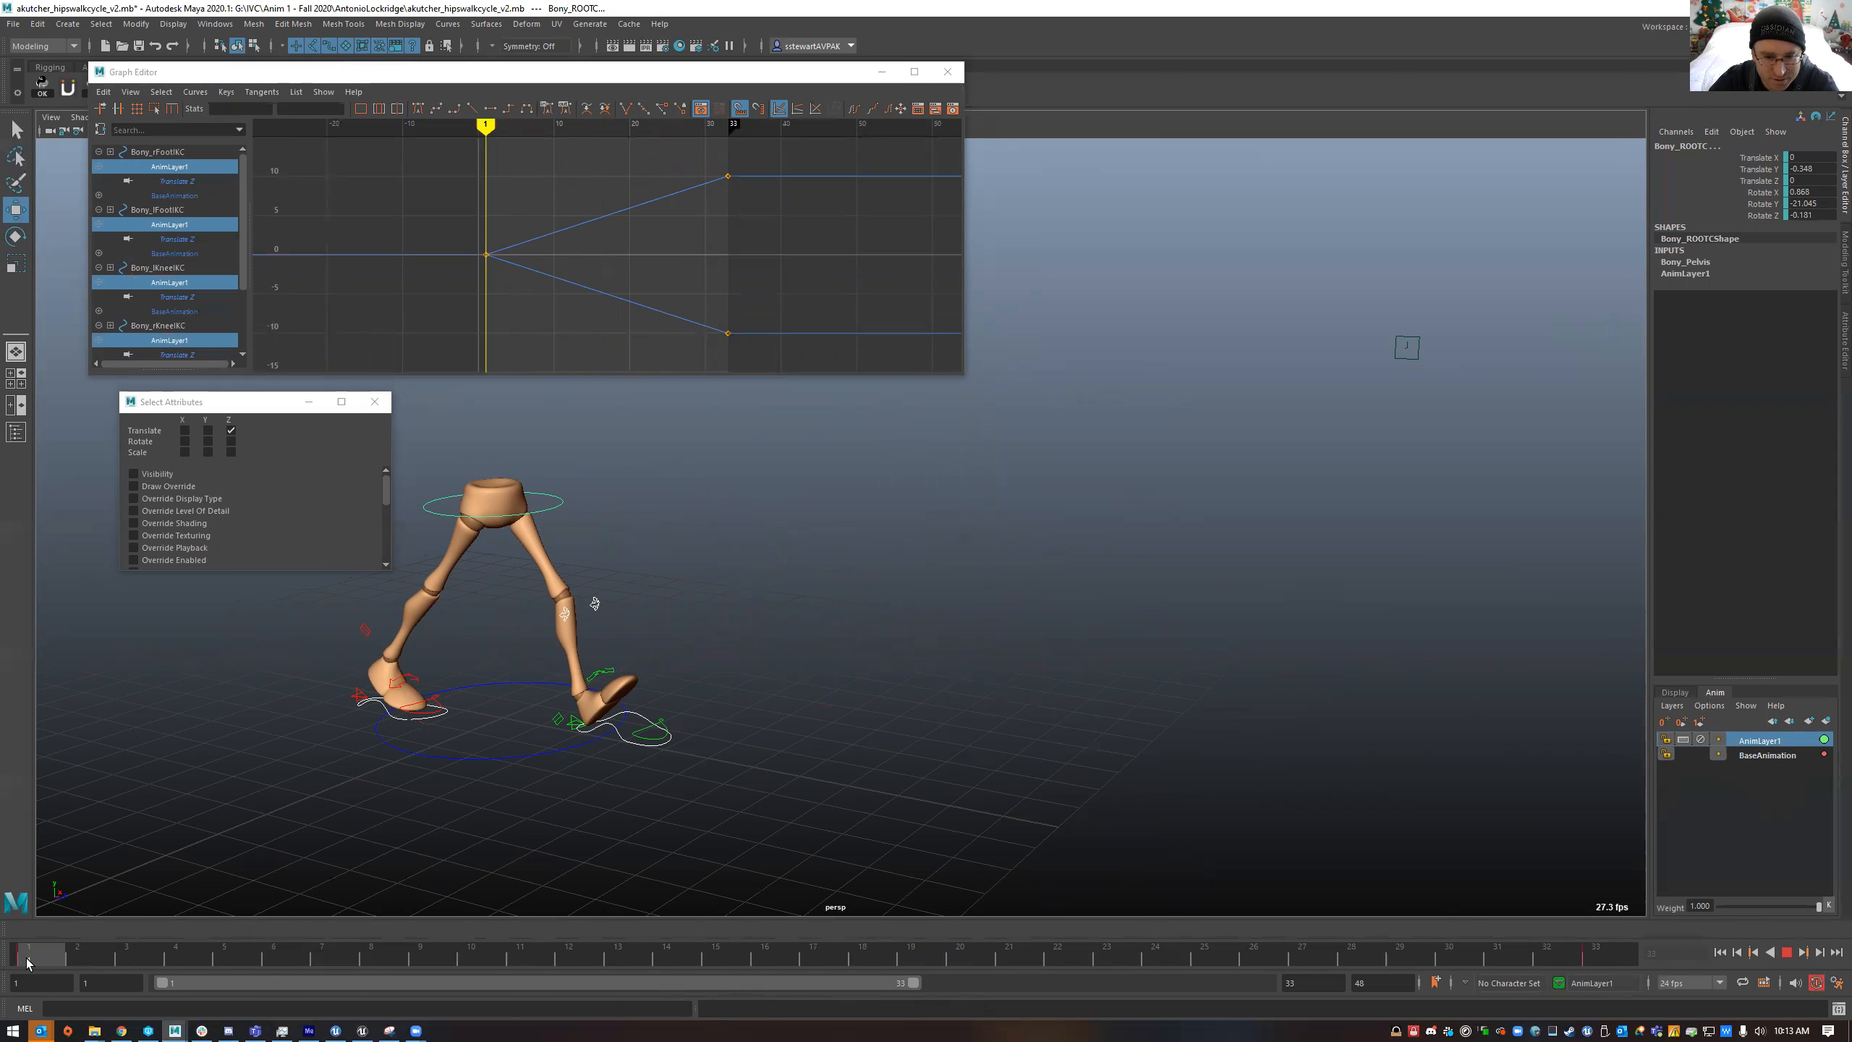
drag(27, 964, 36, 971)
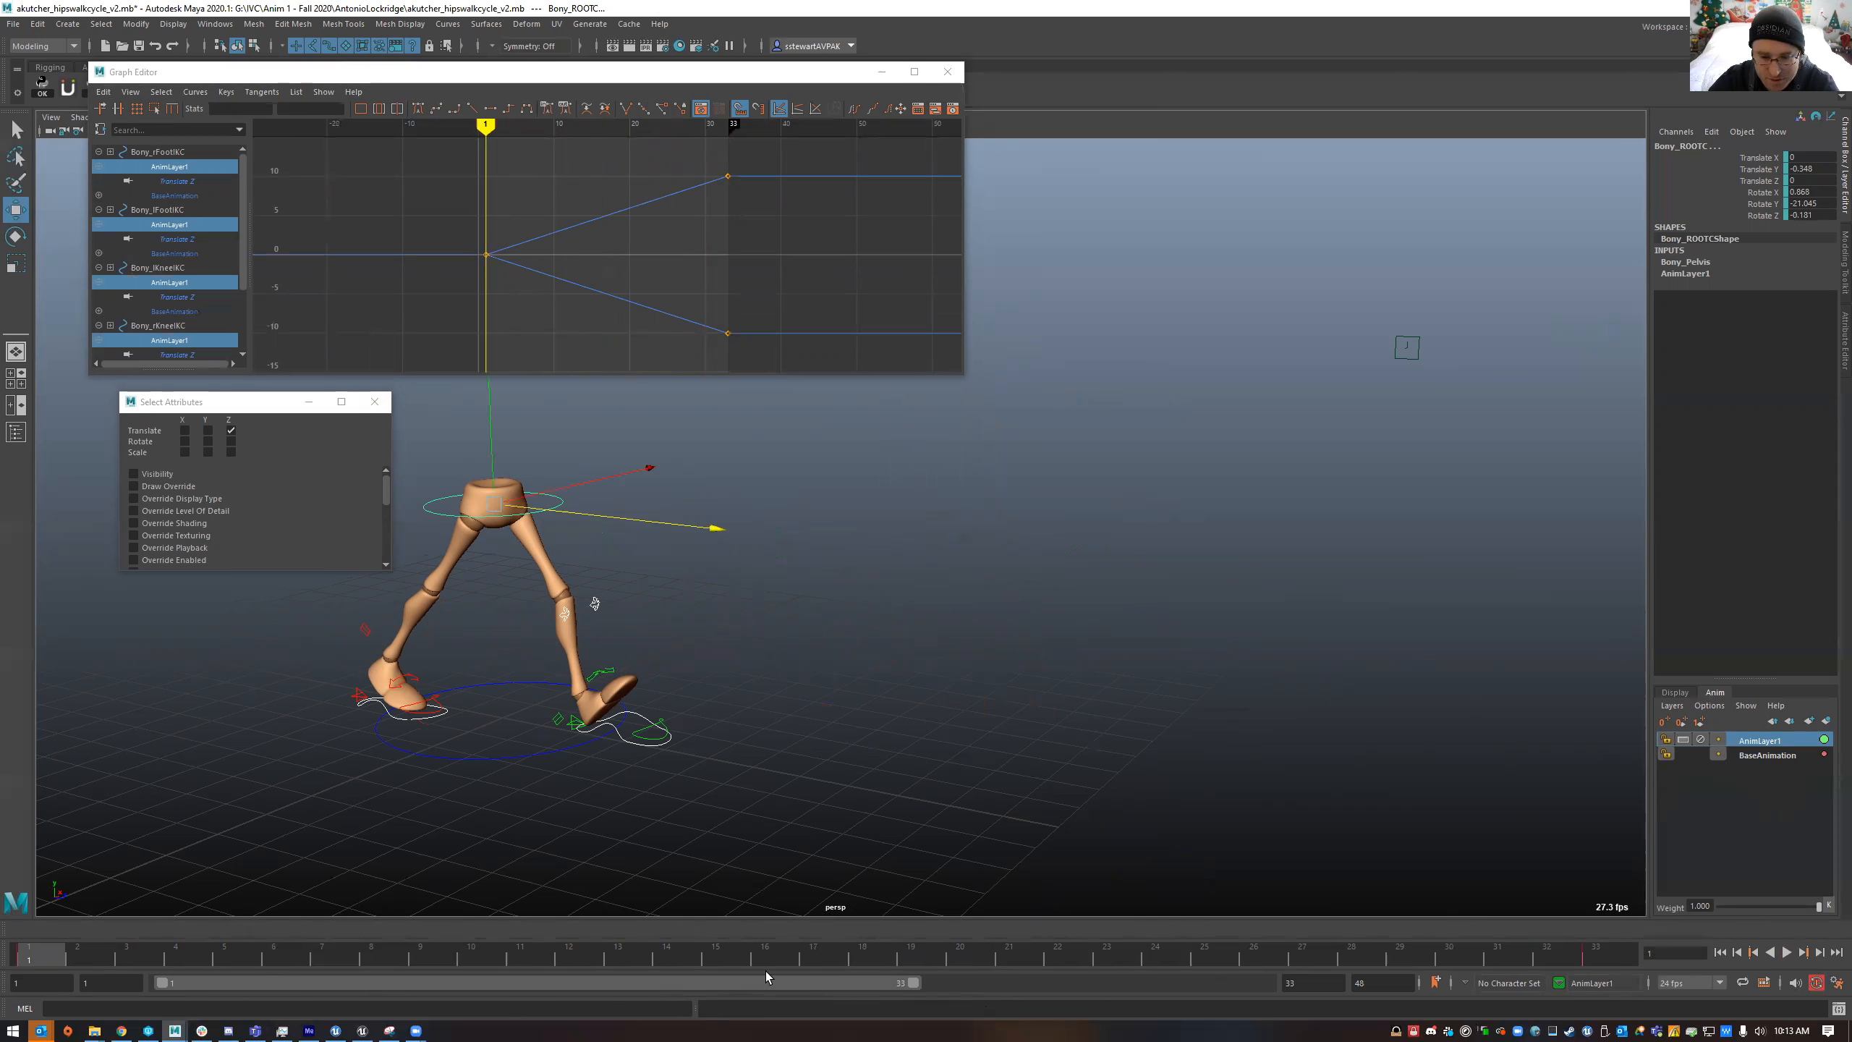
click(815, 964)
key(alt+v)
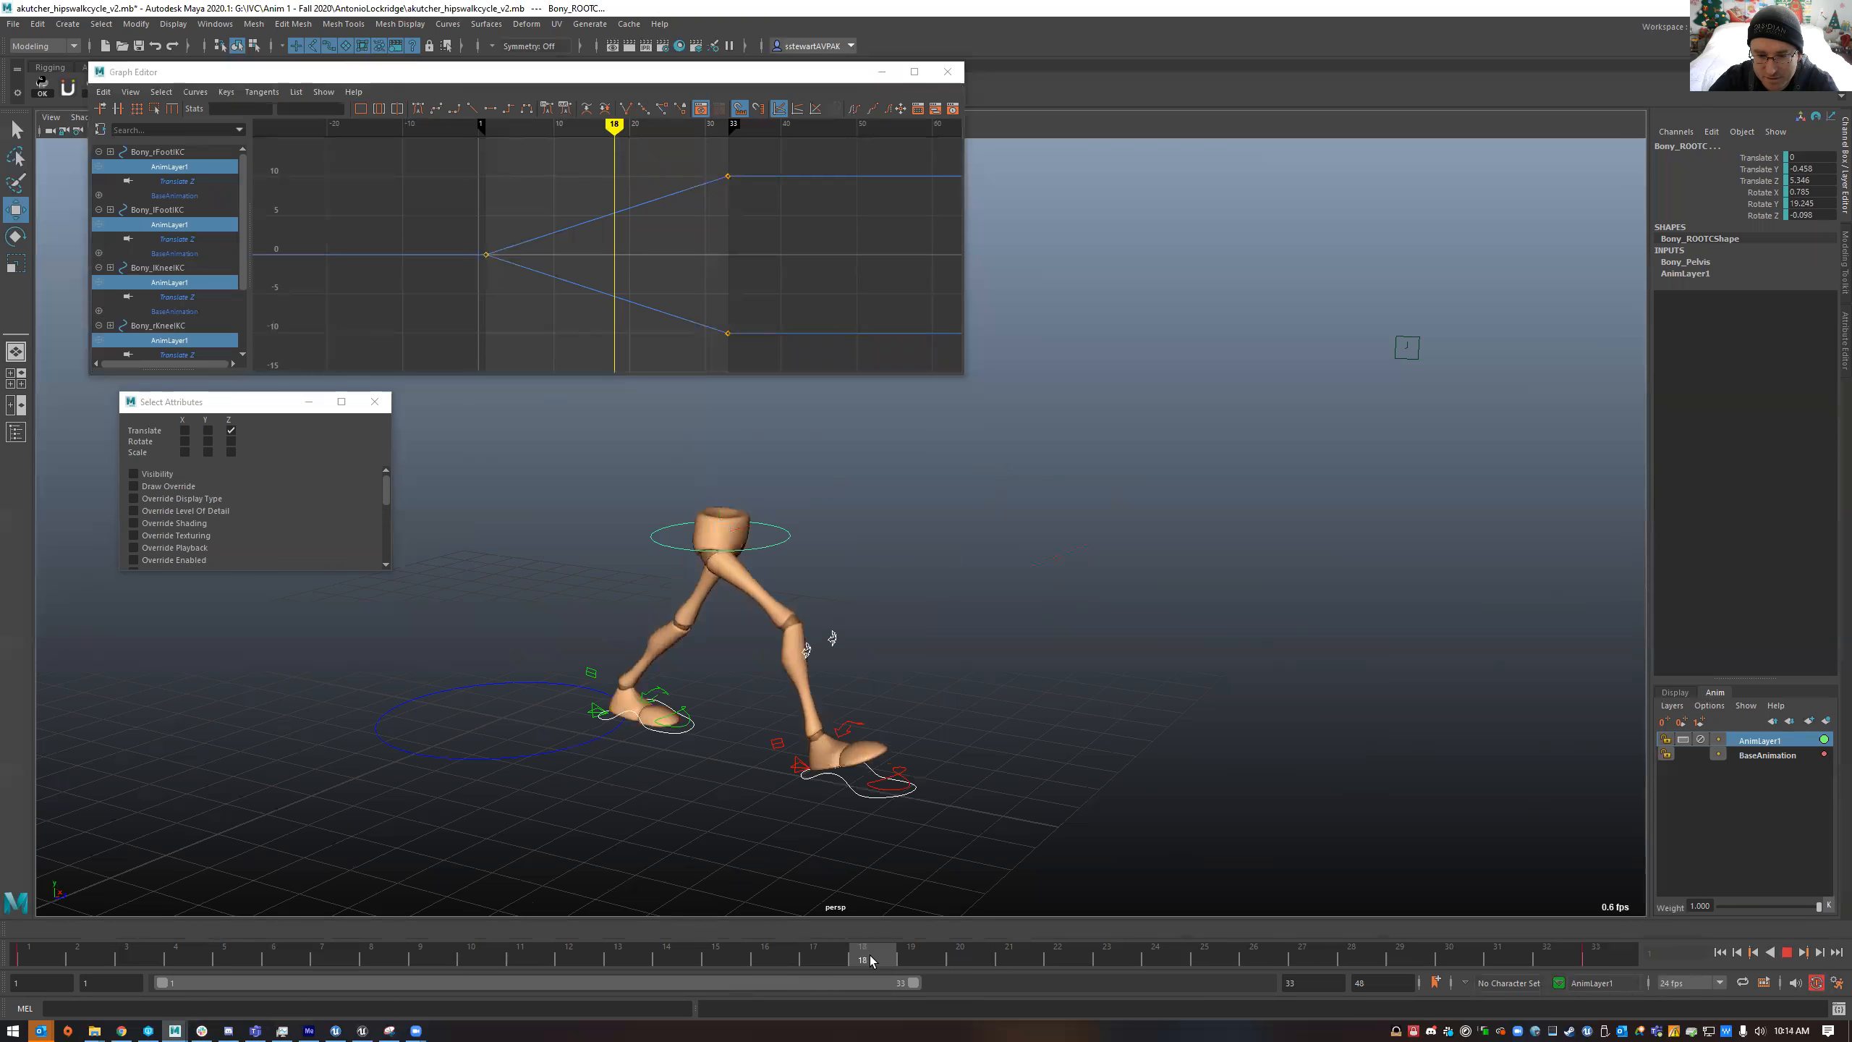
- Compare the walk poses at frames 1, 17 and 33, examining whether the planted foot holds its spot on the grid
click(823, 960)
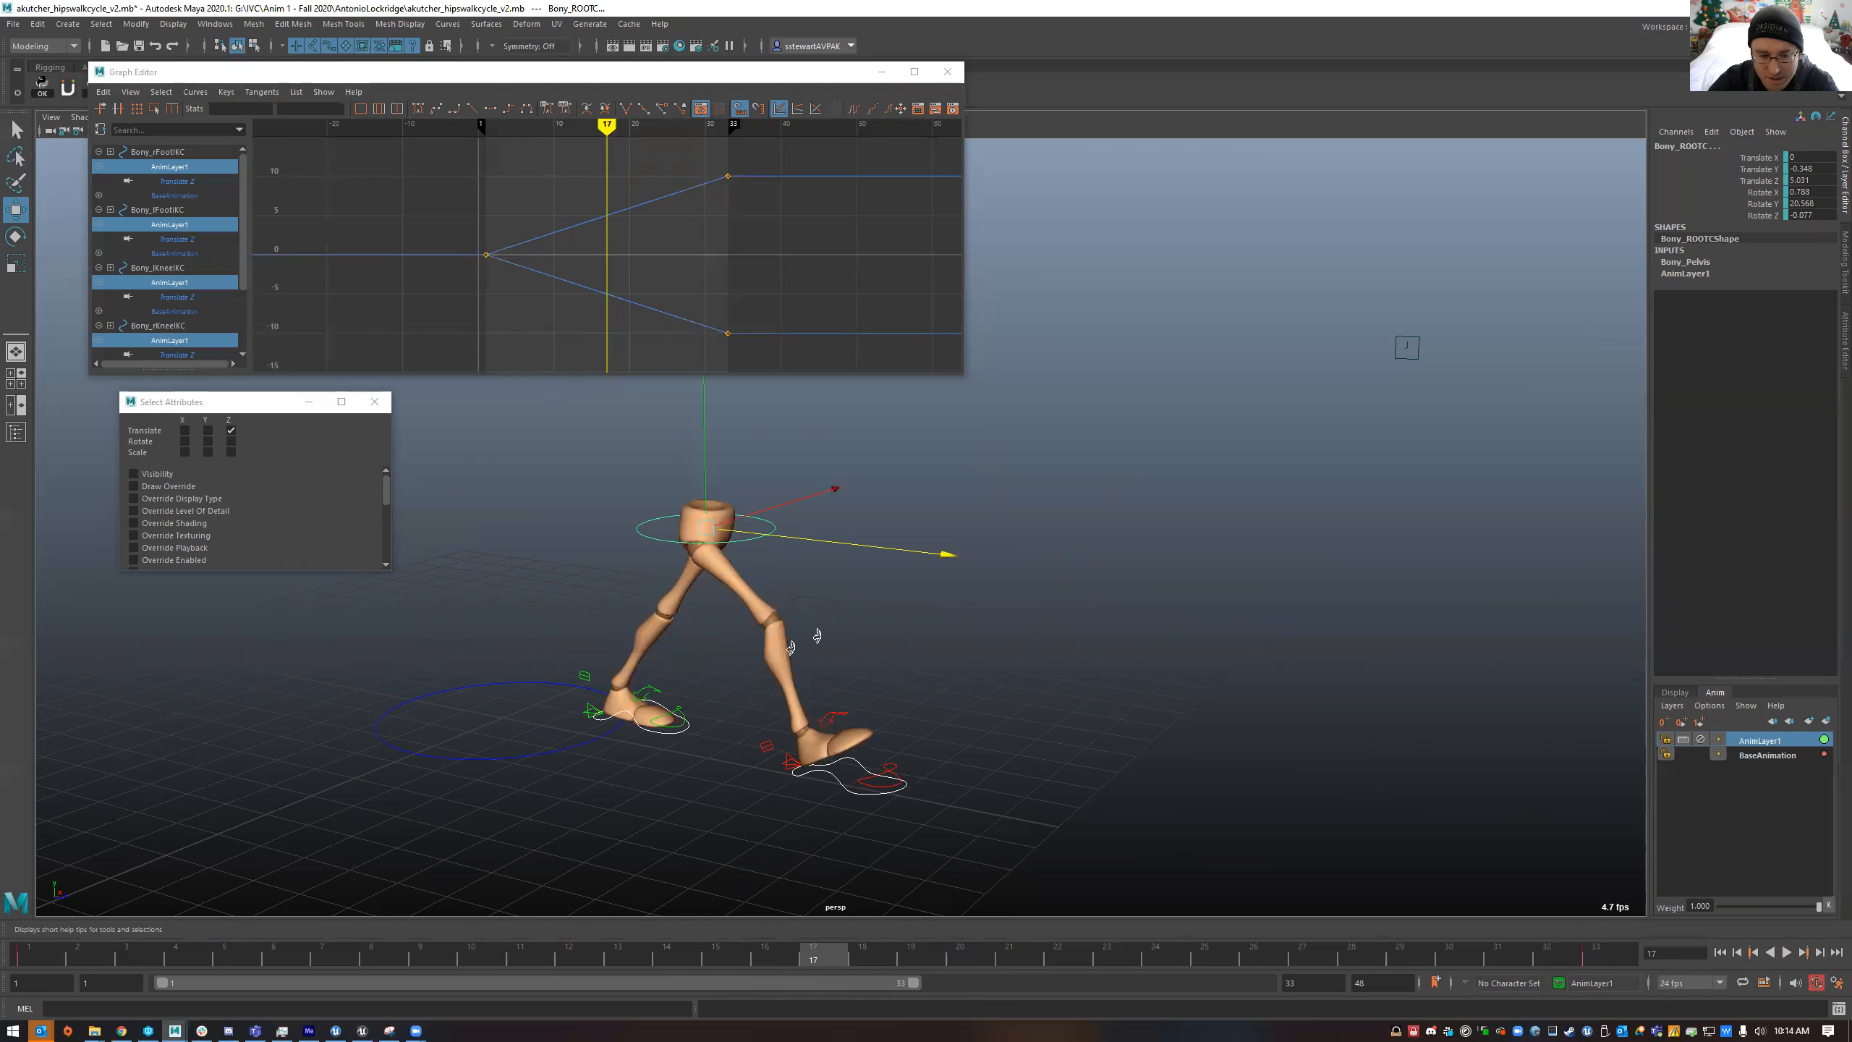
click(35, 952)
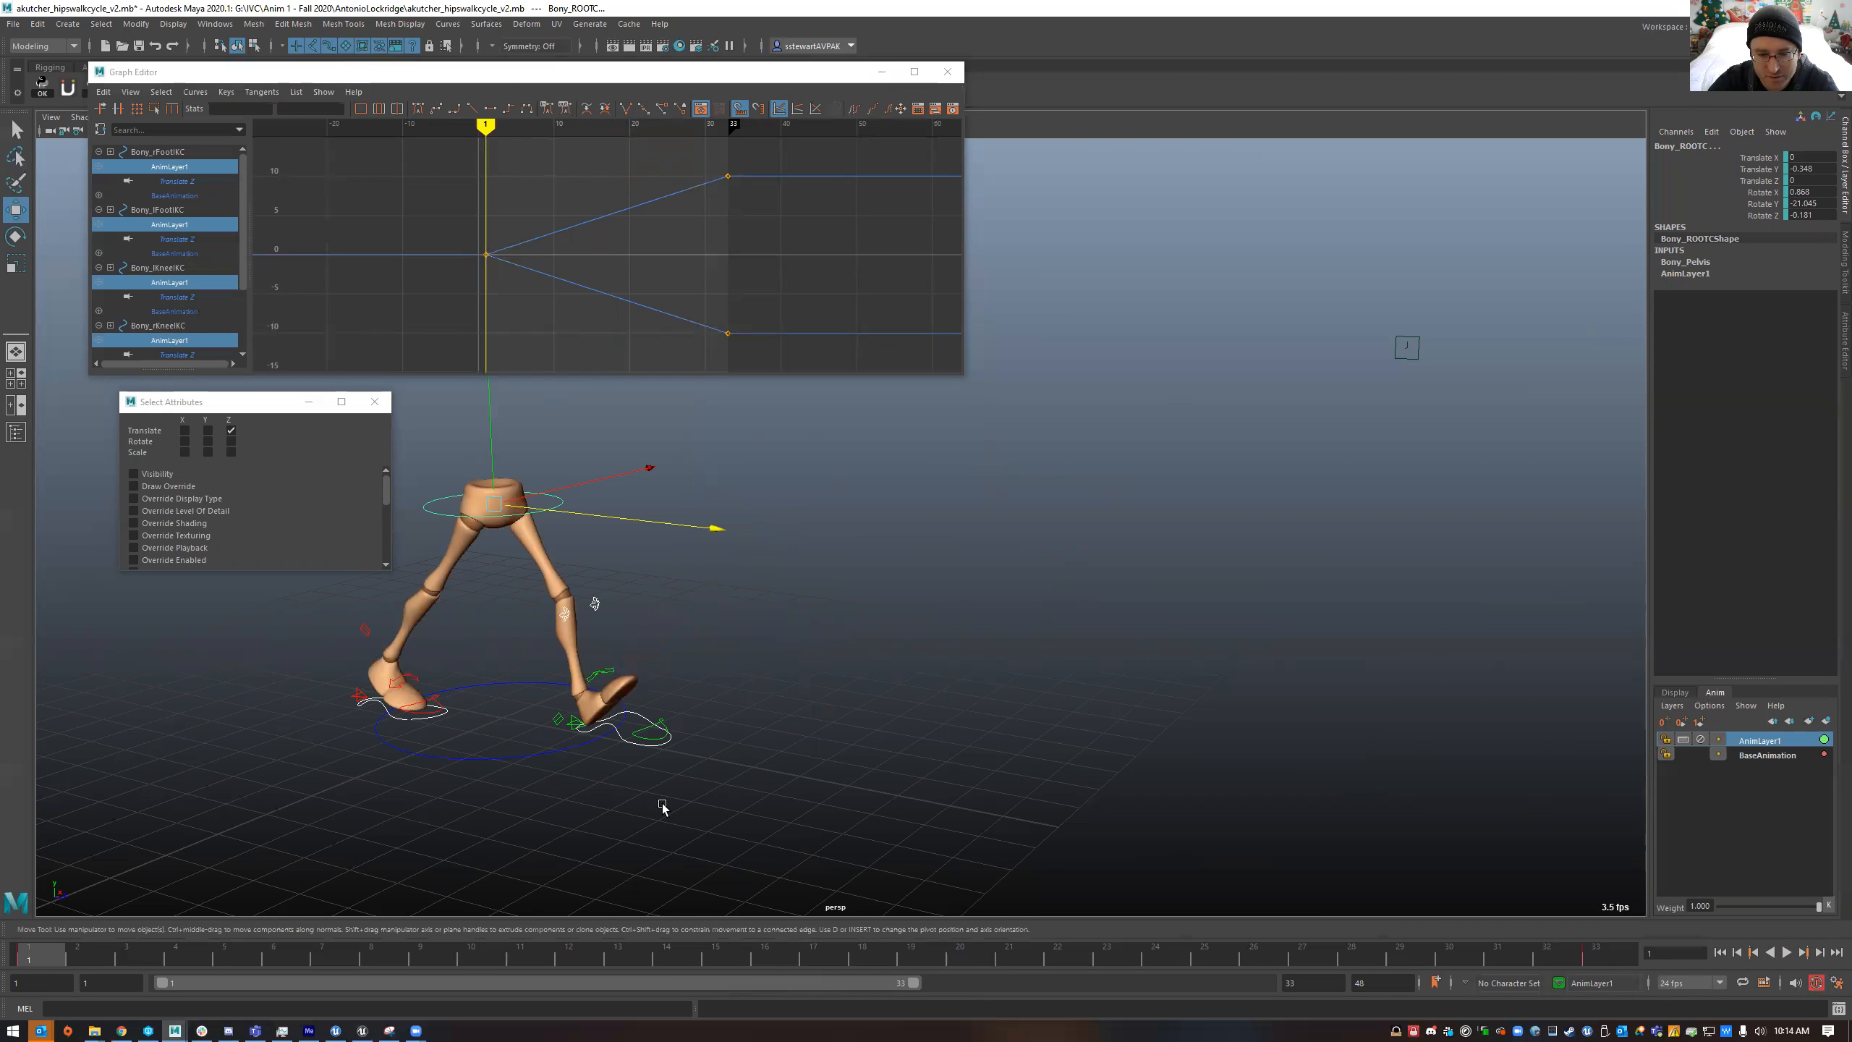
click(813, 957)
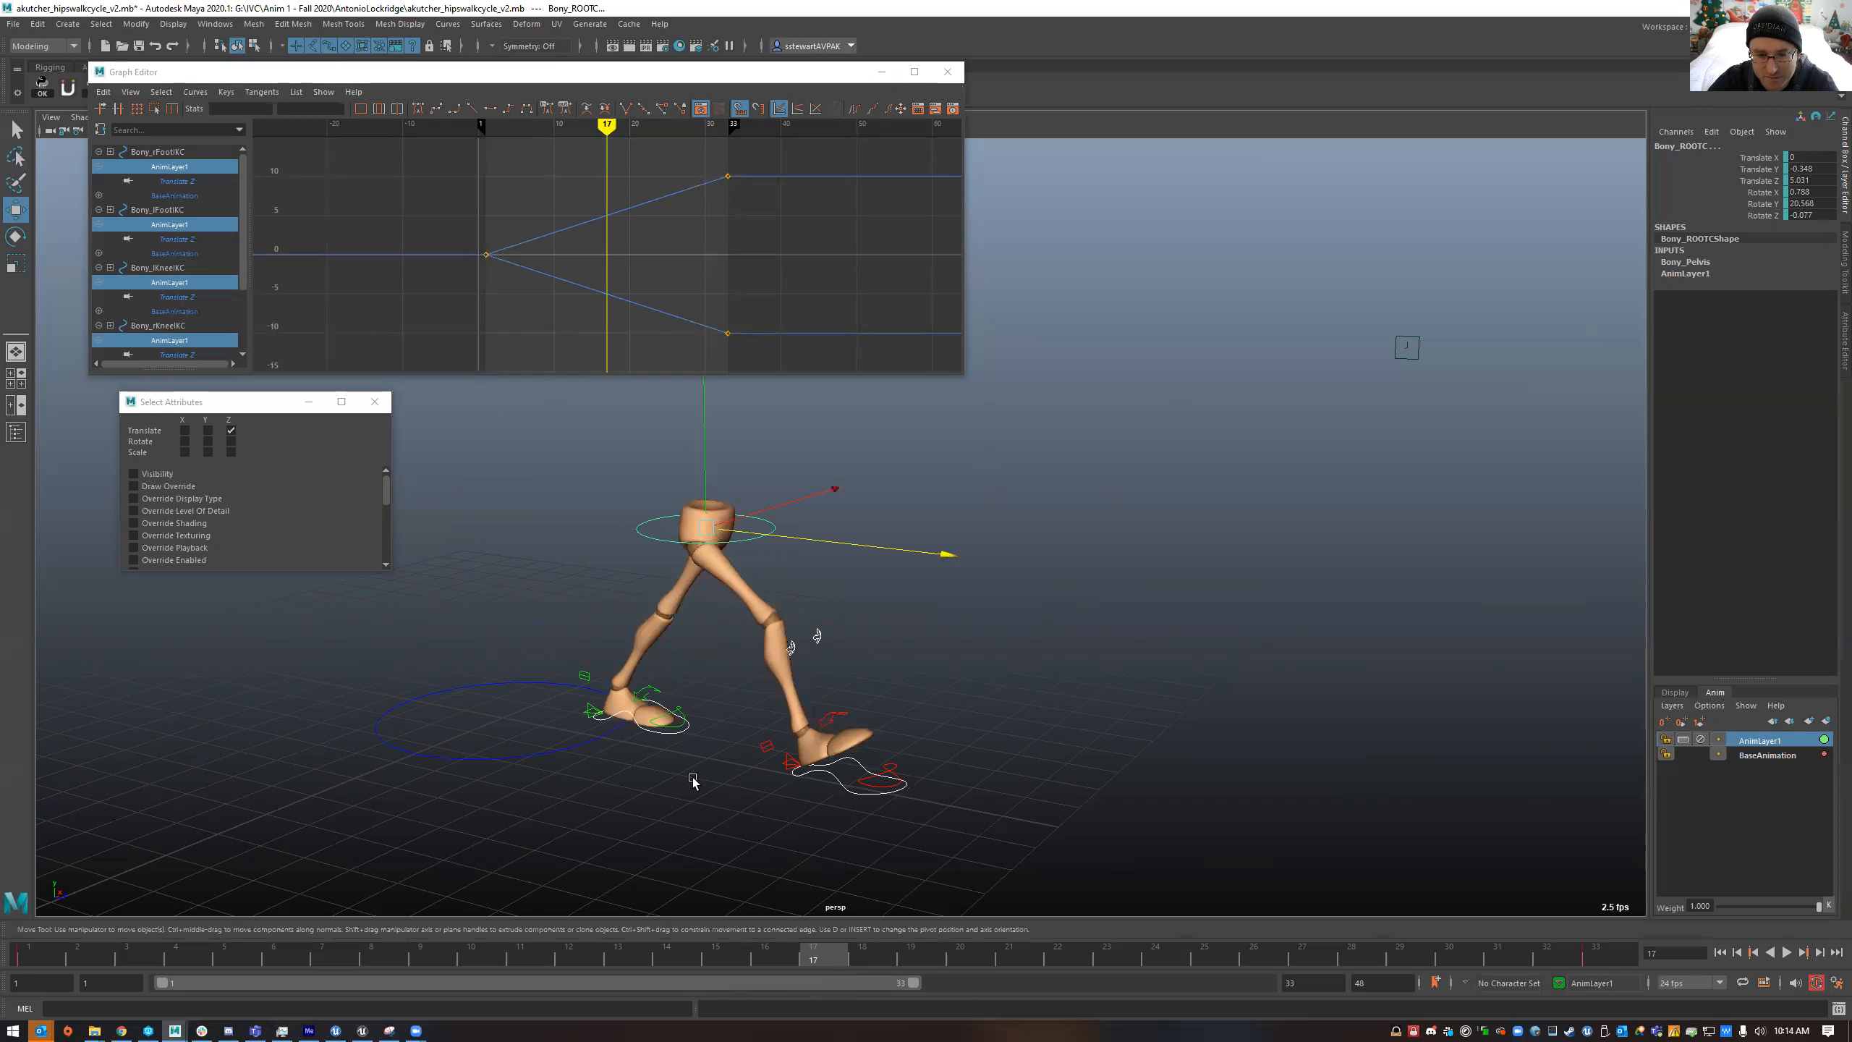
click(45, 955)
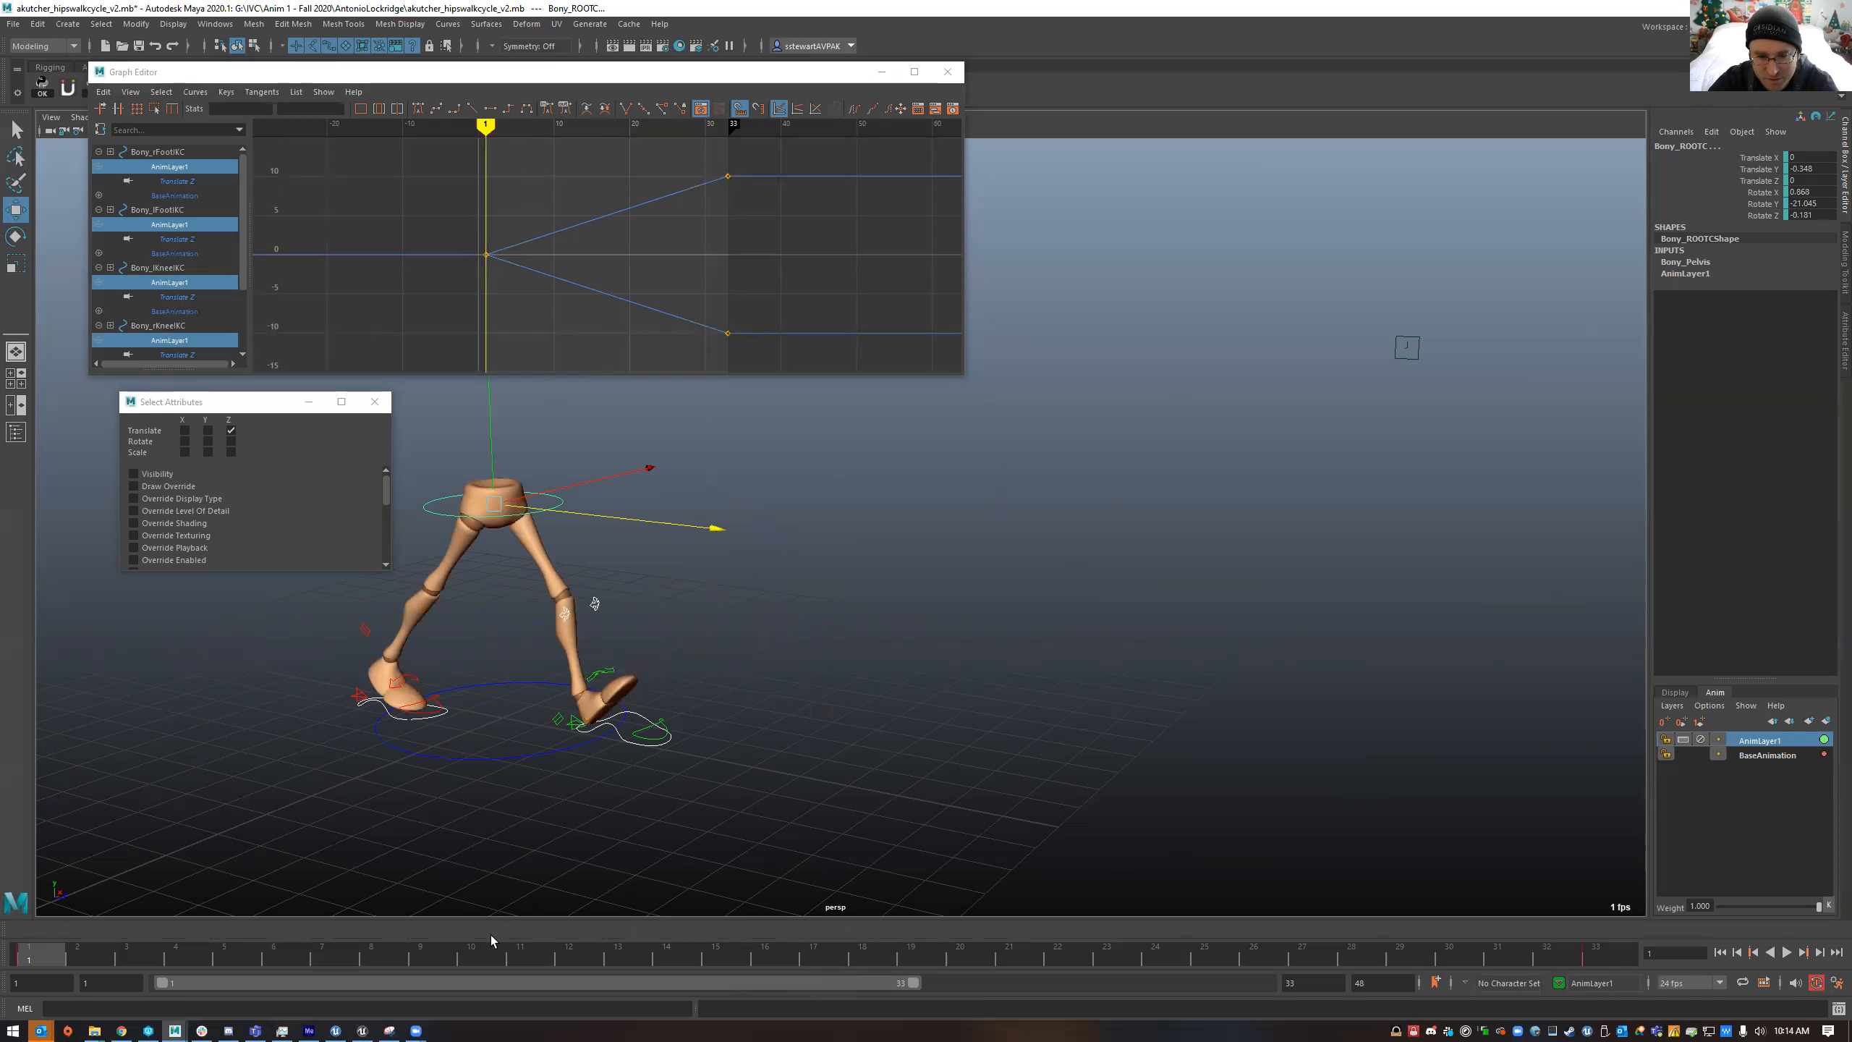
click(832, 962)
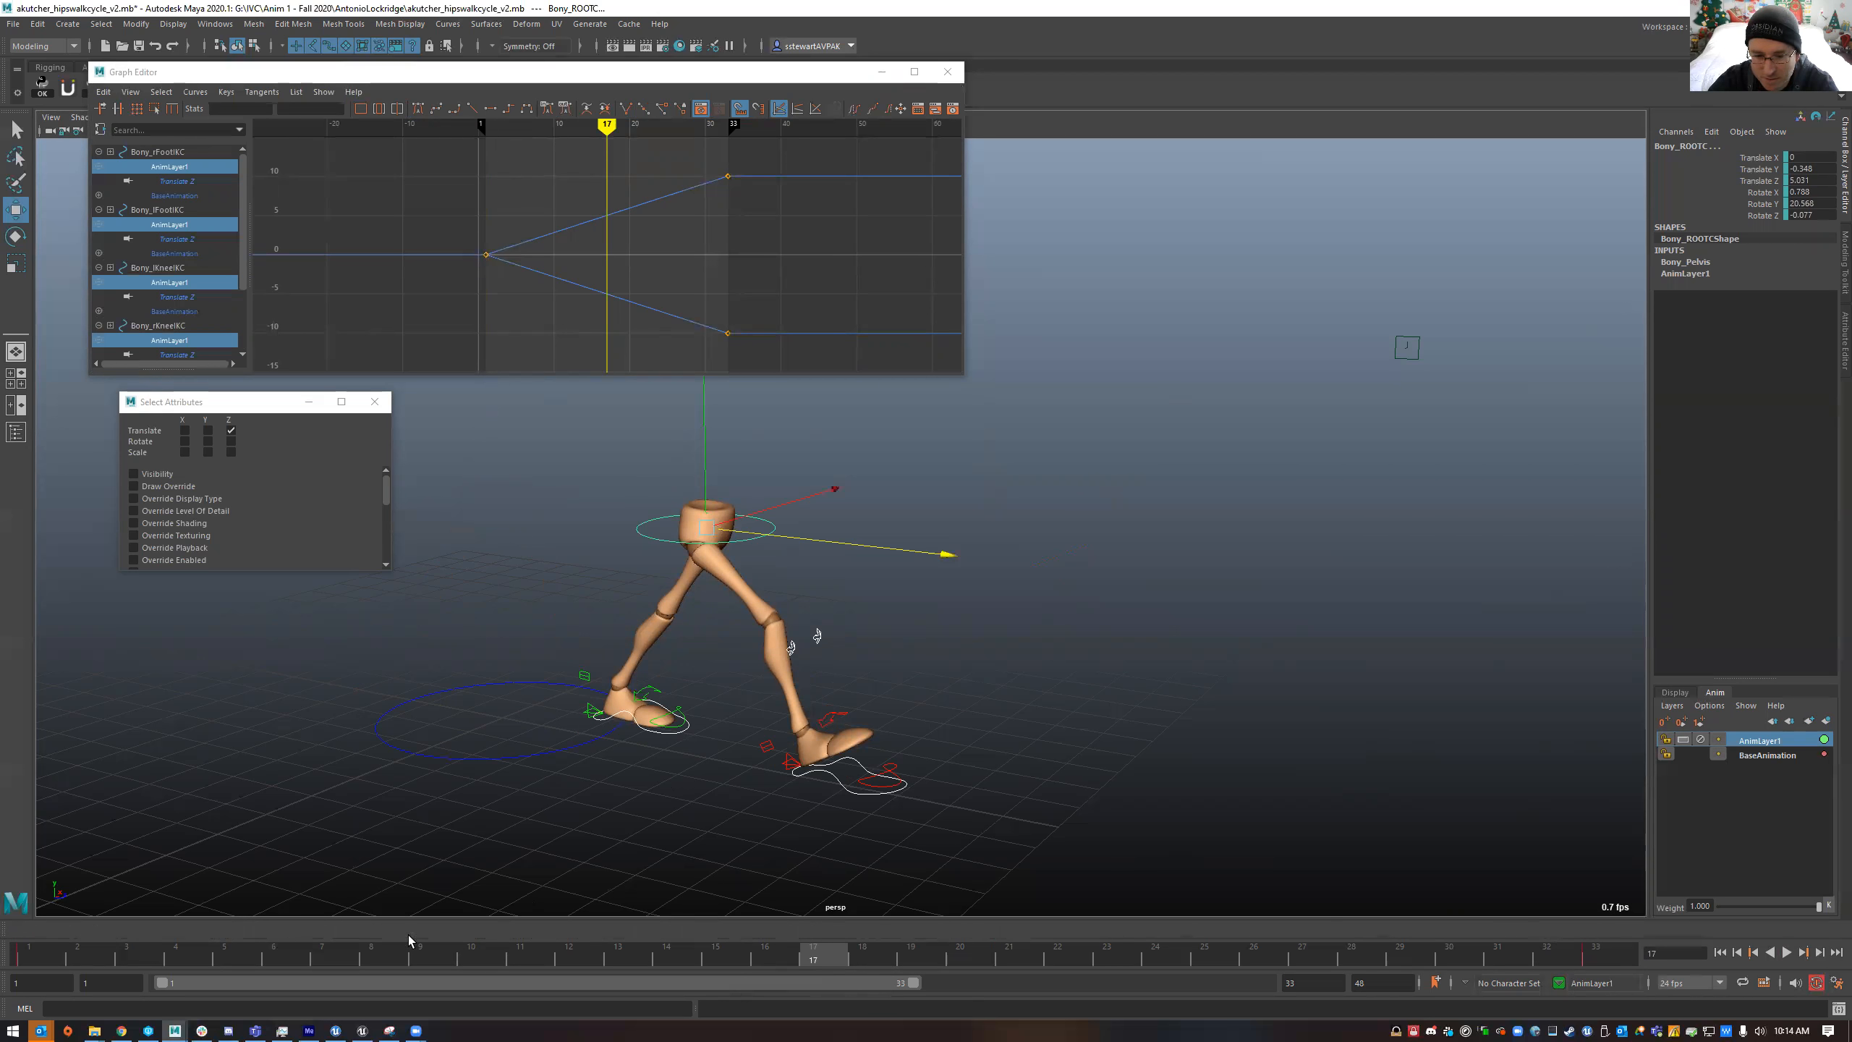
click(43, 960)
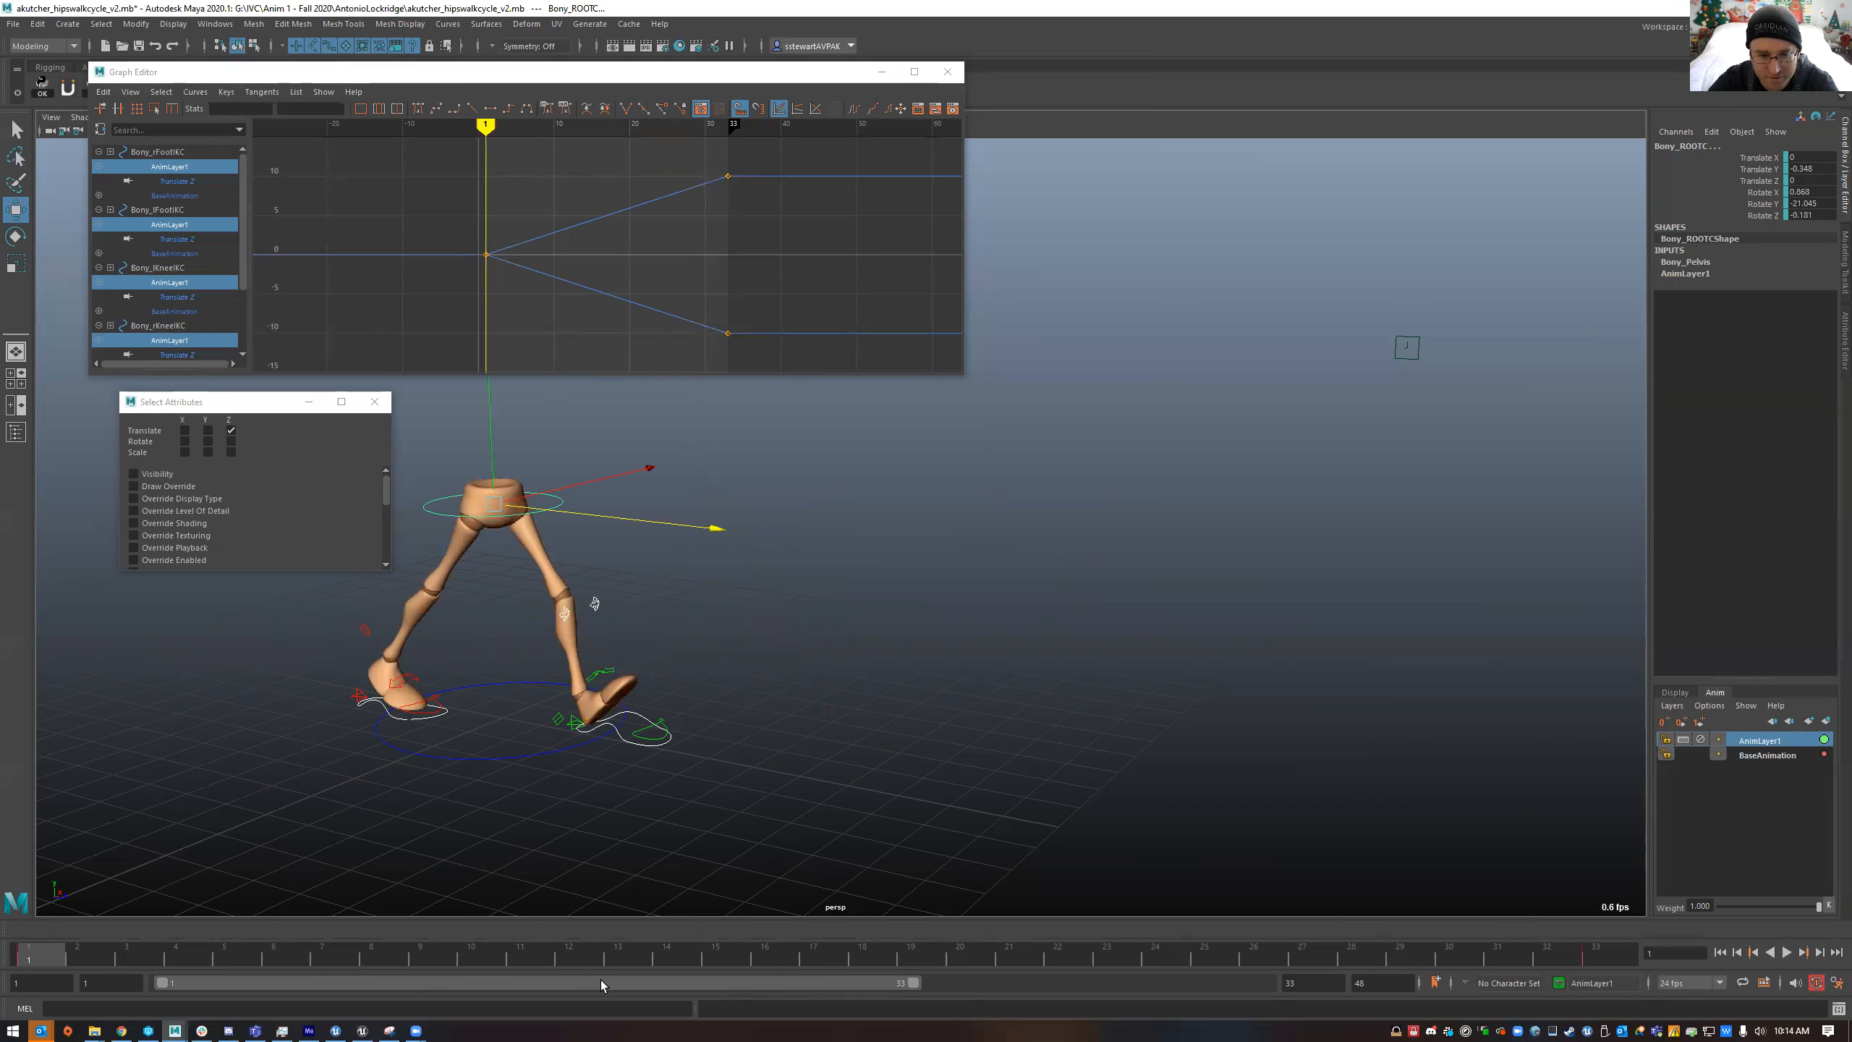
click(813, 957)
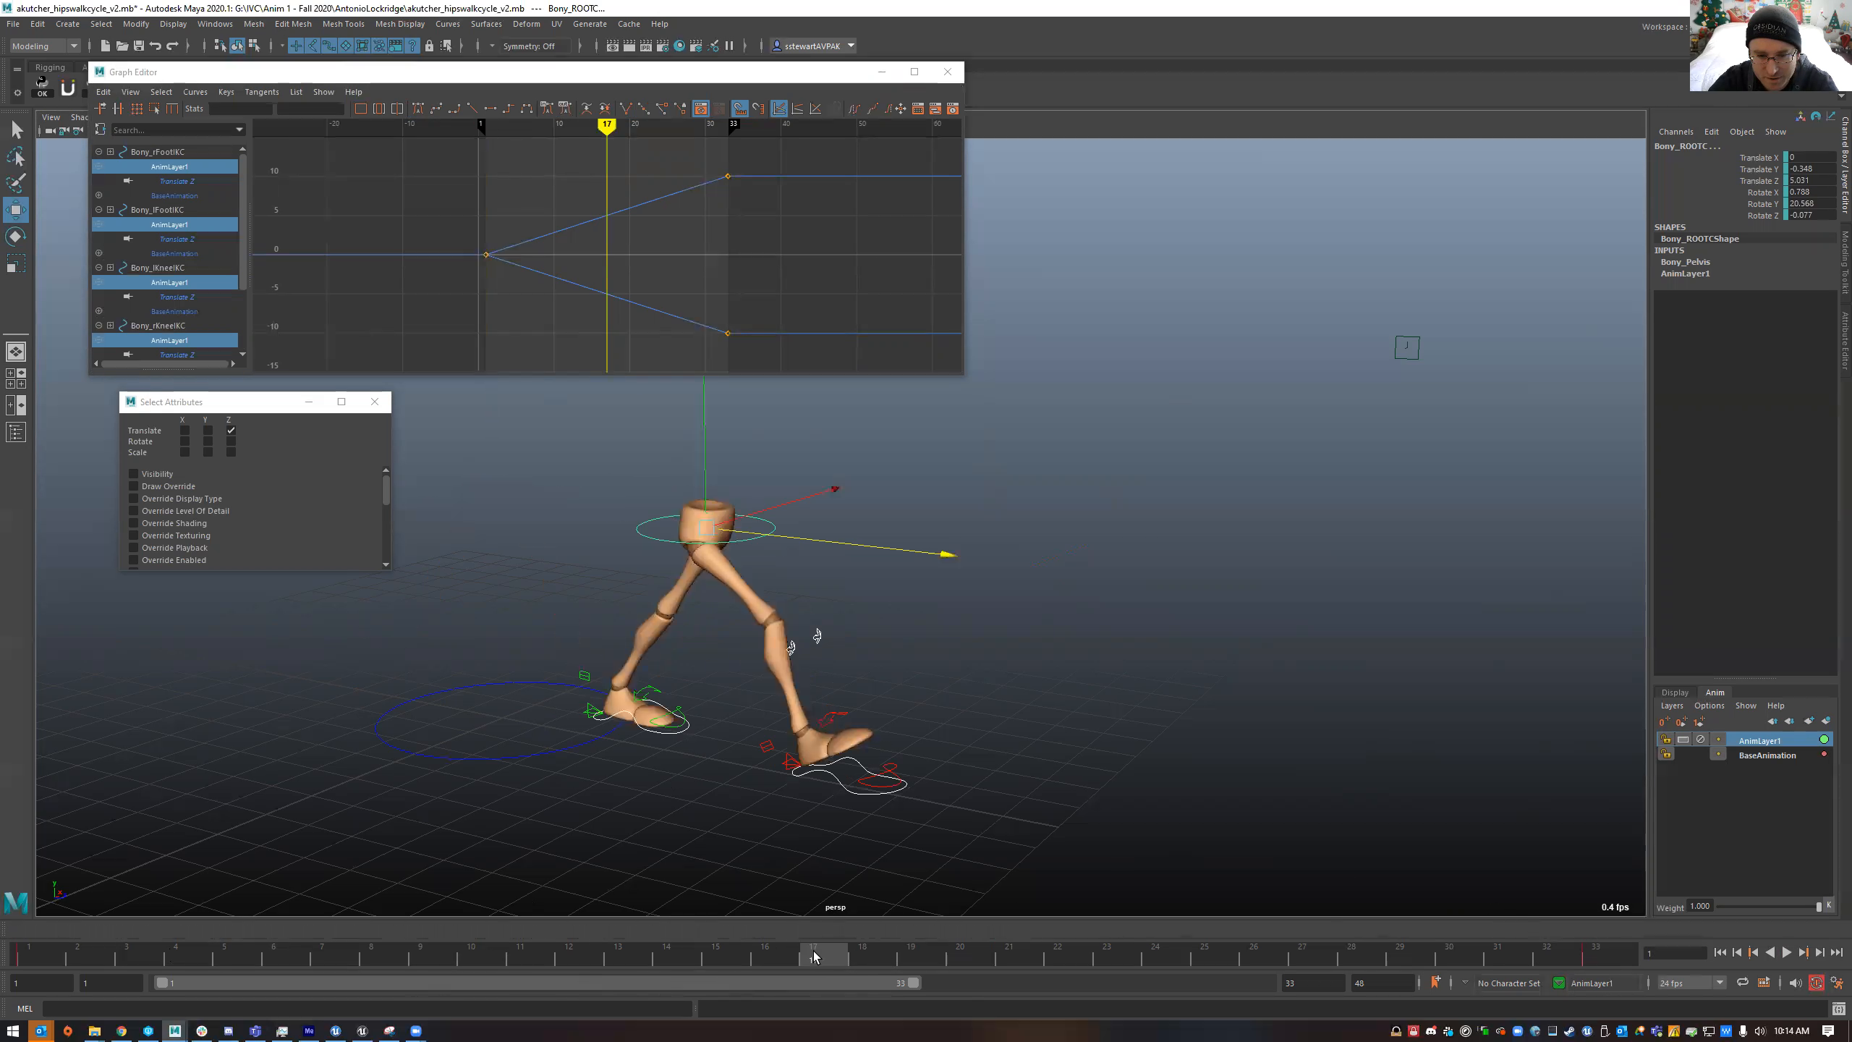
click(1596, 957)
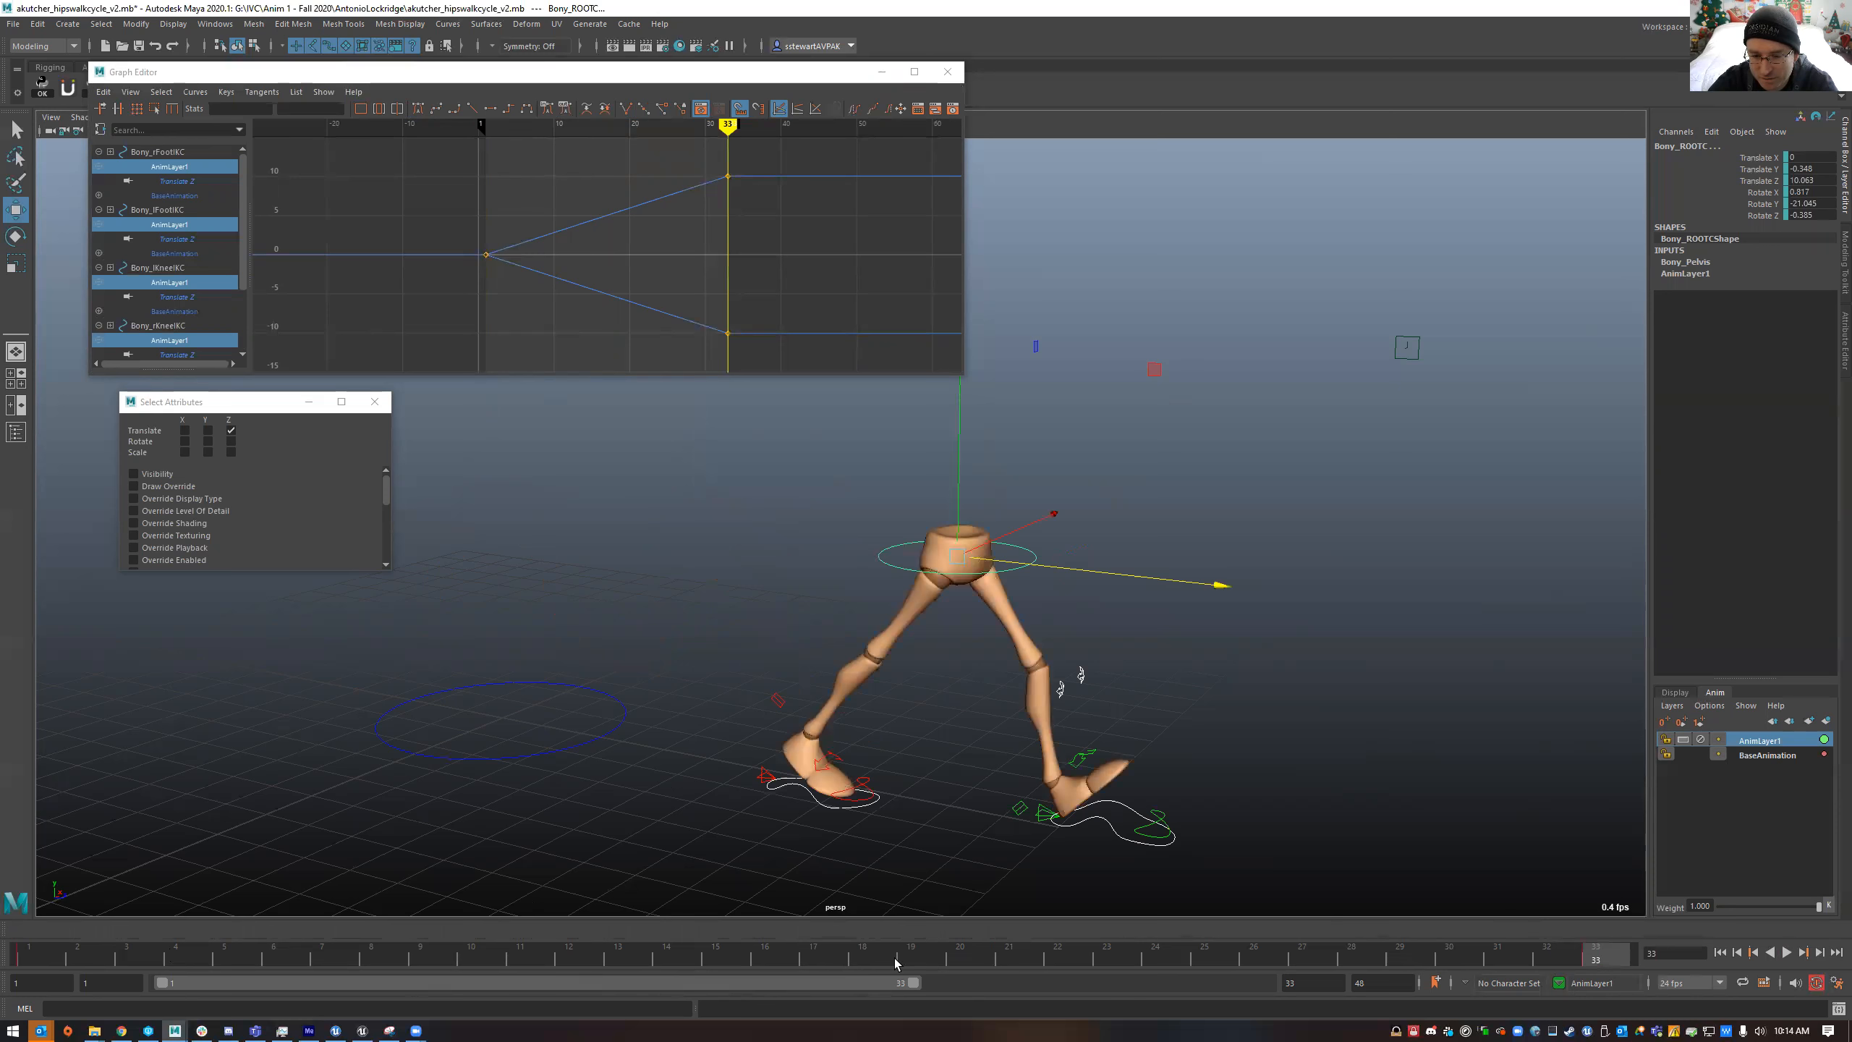
click(823, 957)
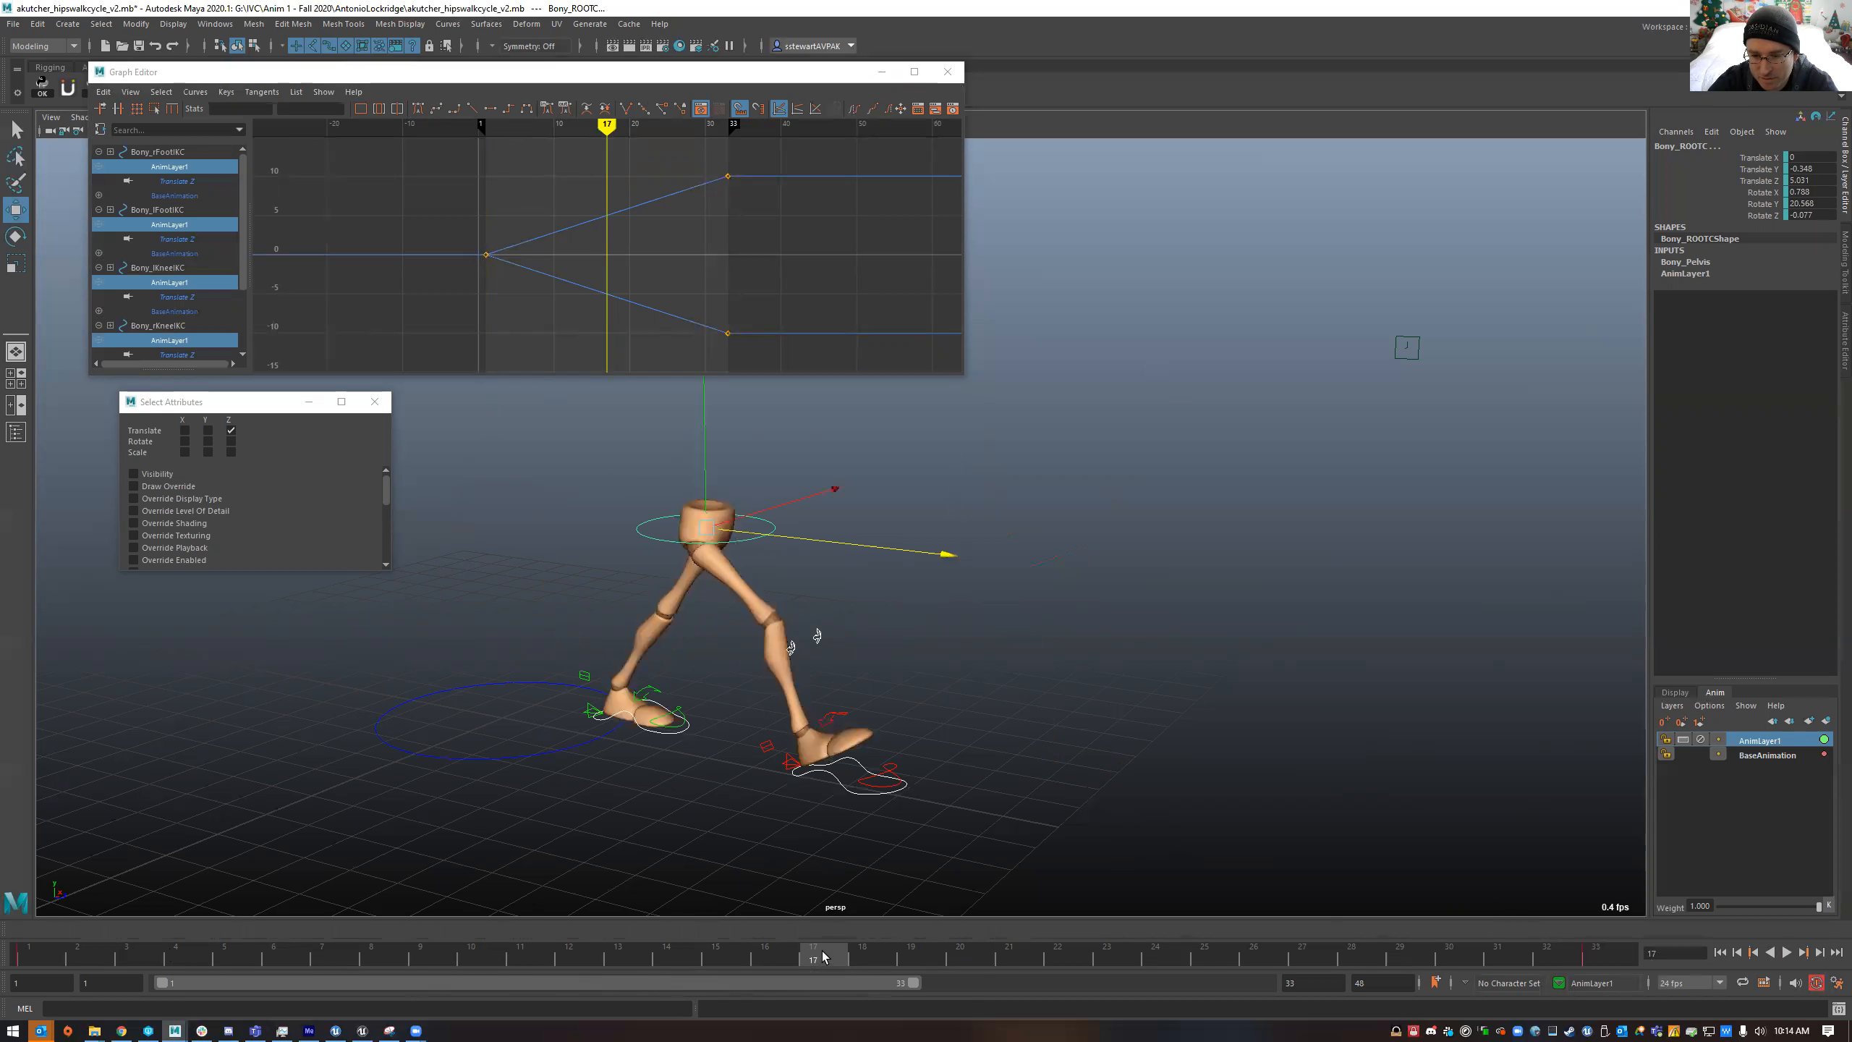
click(1596, 957)
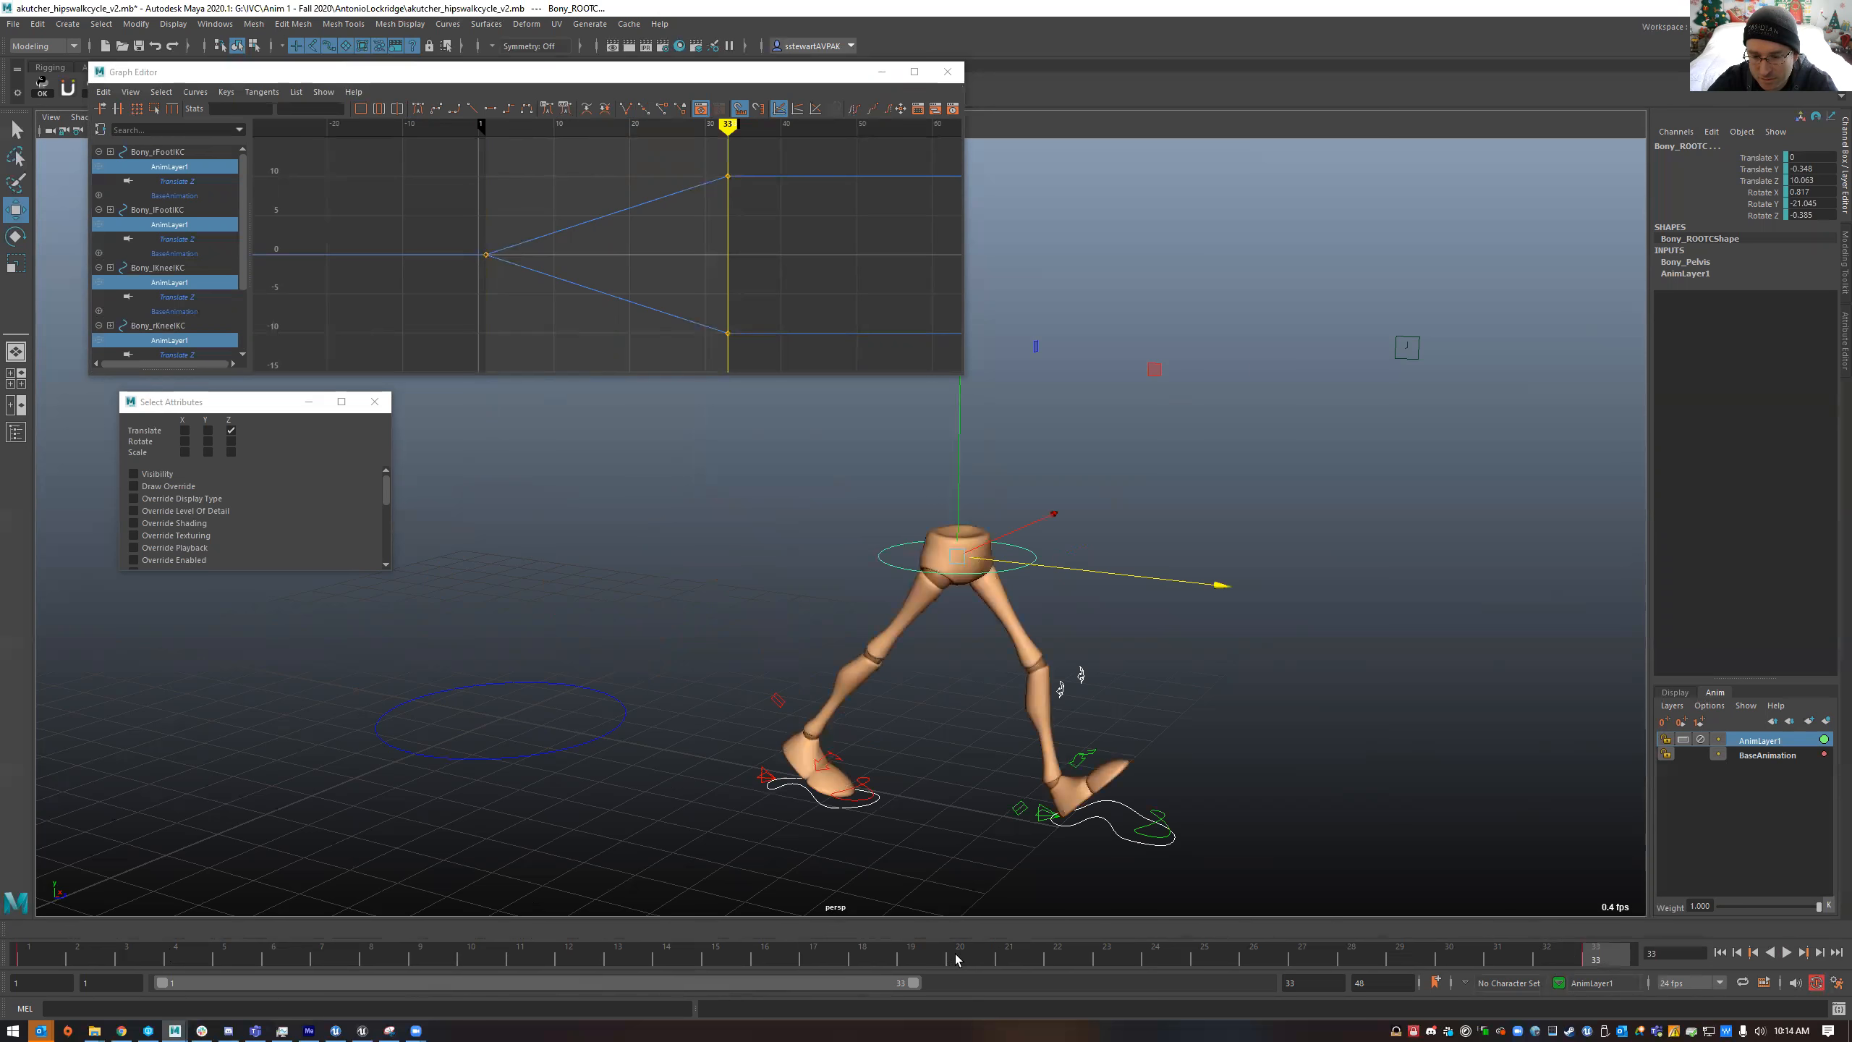
click(818, 960)
click(1596, 955)
drag(1424, 958, 30, 958)
- Merge AnimLayer1 and BaseAnimation into the bottom selected layer, using the reset default merge options with Smart Bake enabled
ctrl+click(1757, 755)
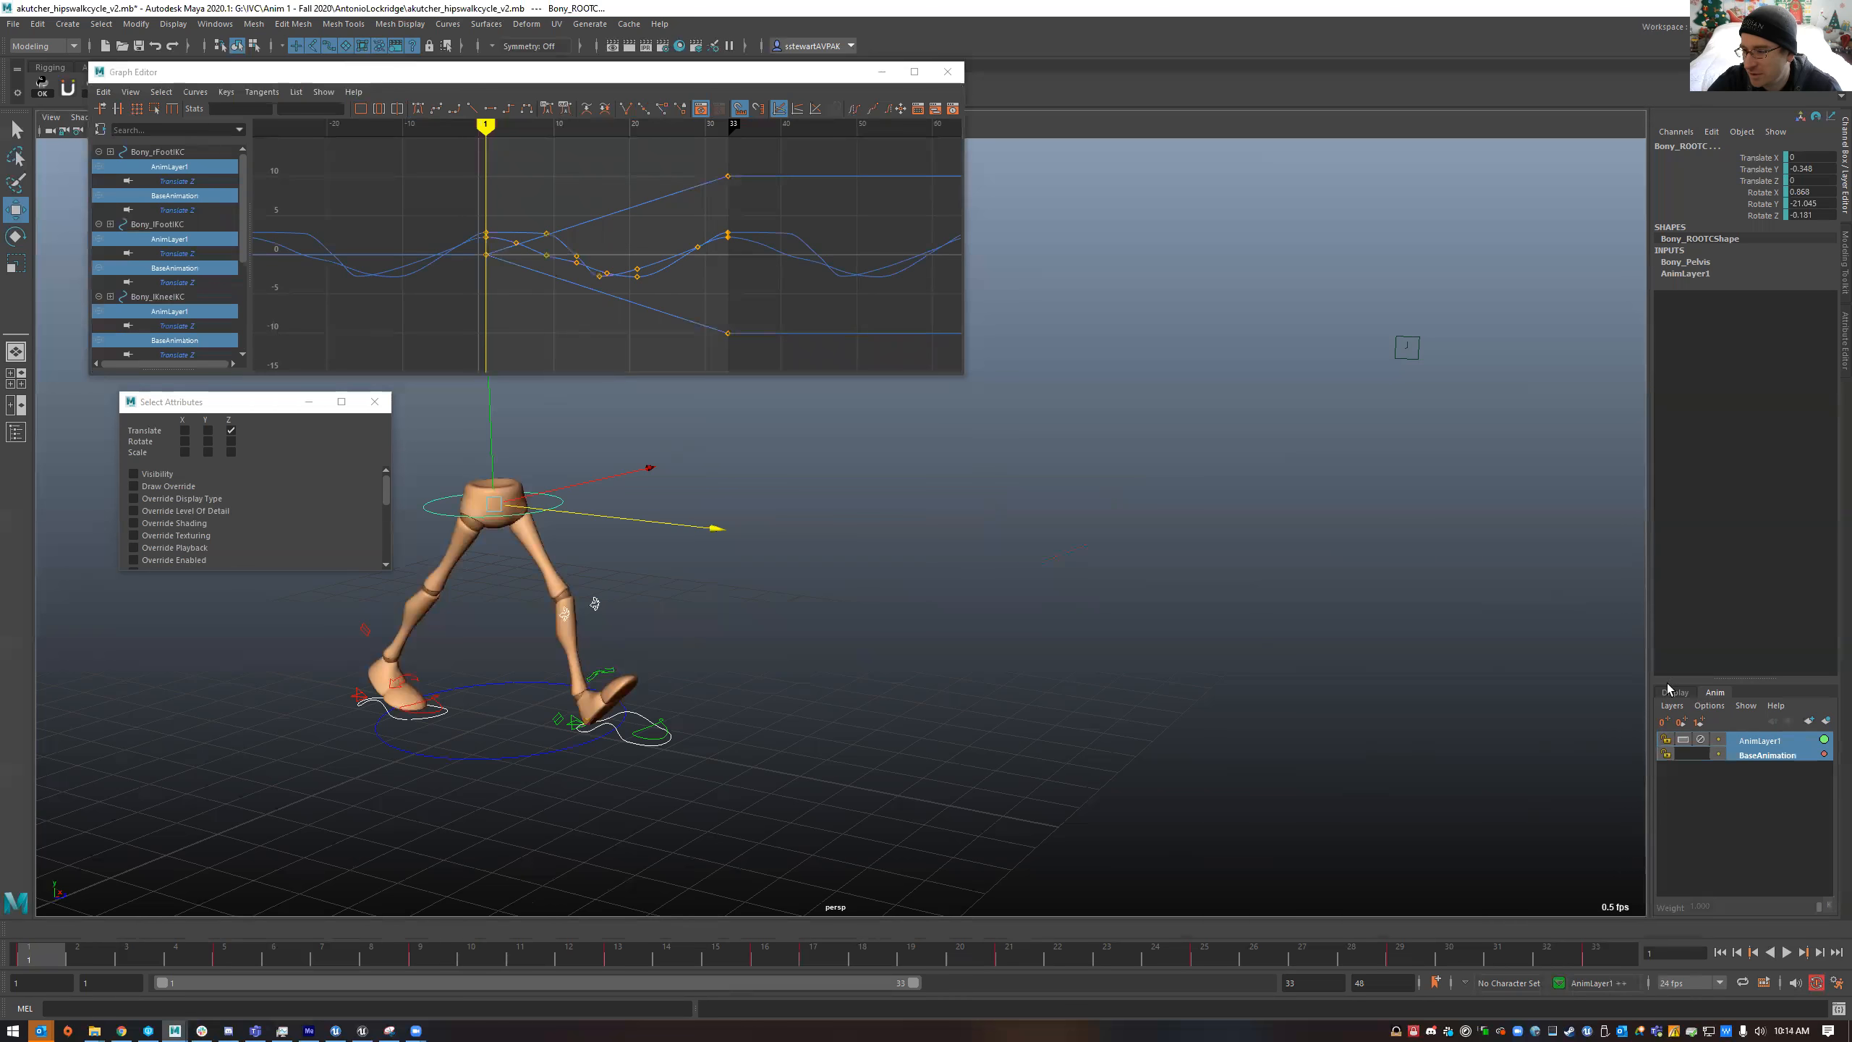
click(1672, 704)
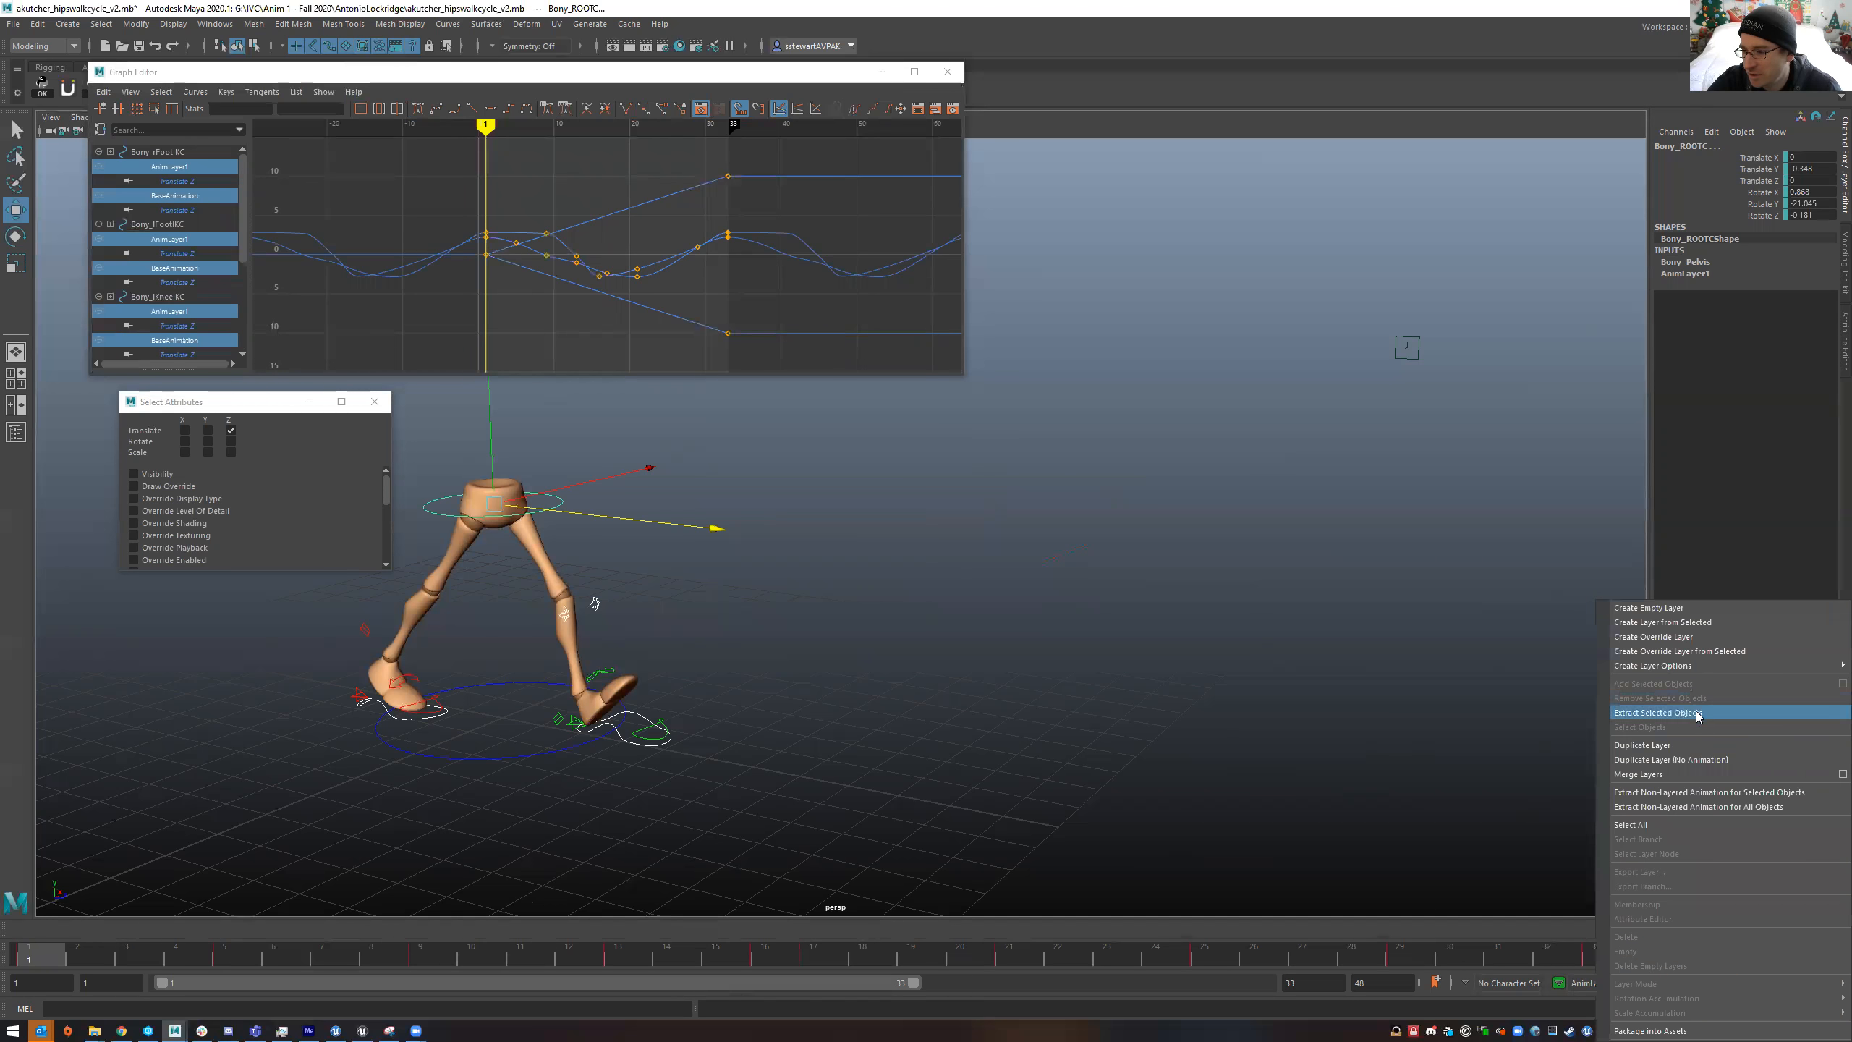
click(1840, 774)
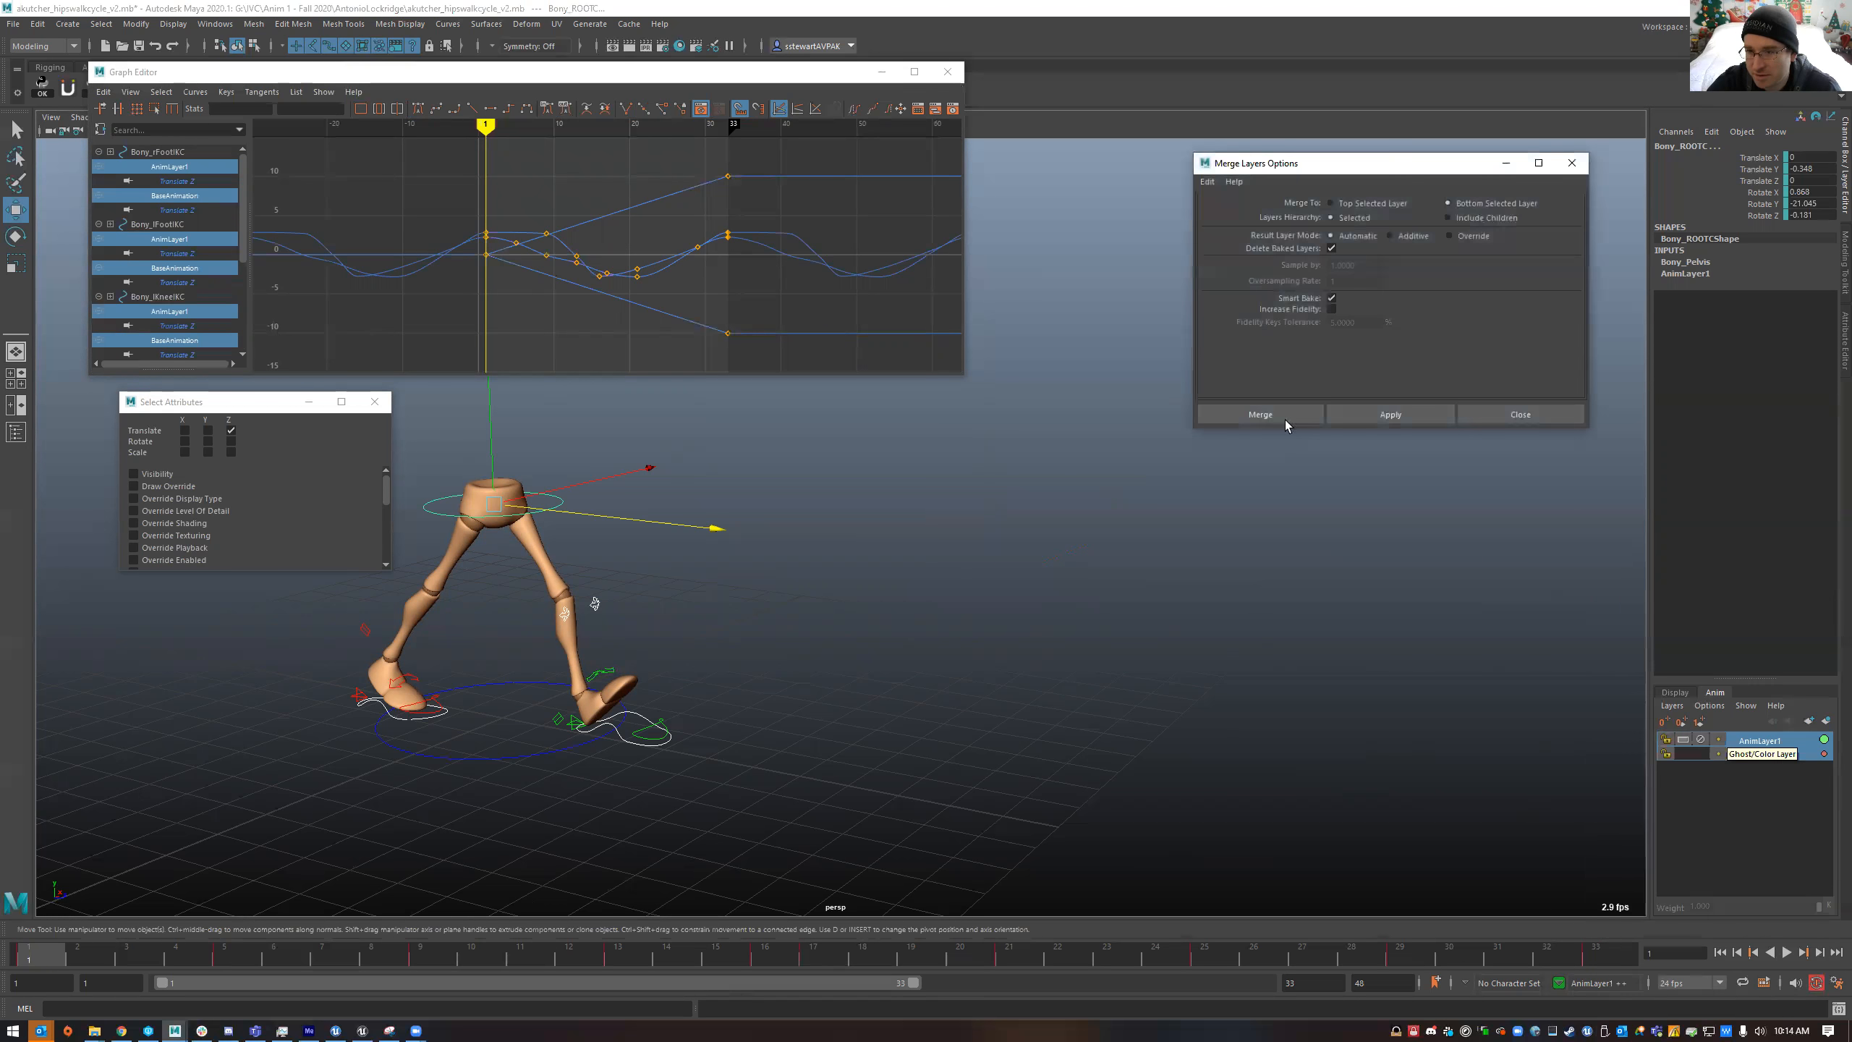
click(1331, 298)
click(1331, 298)
click(1208, 181)
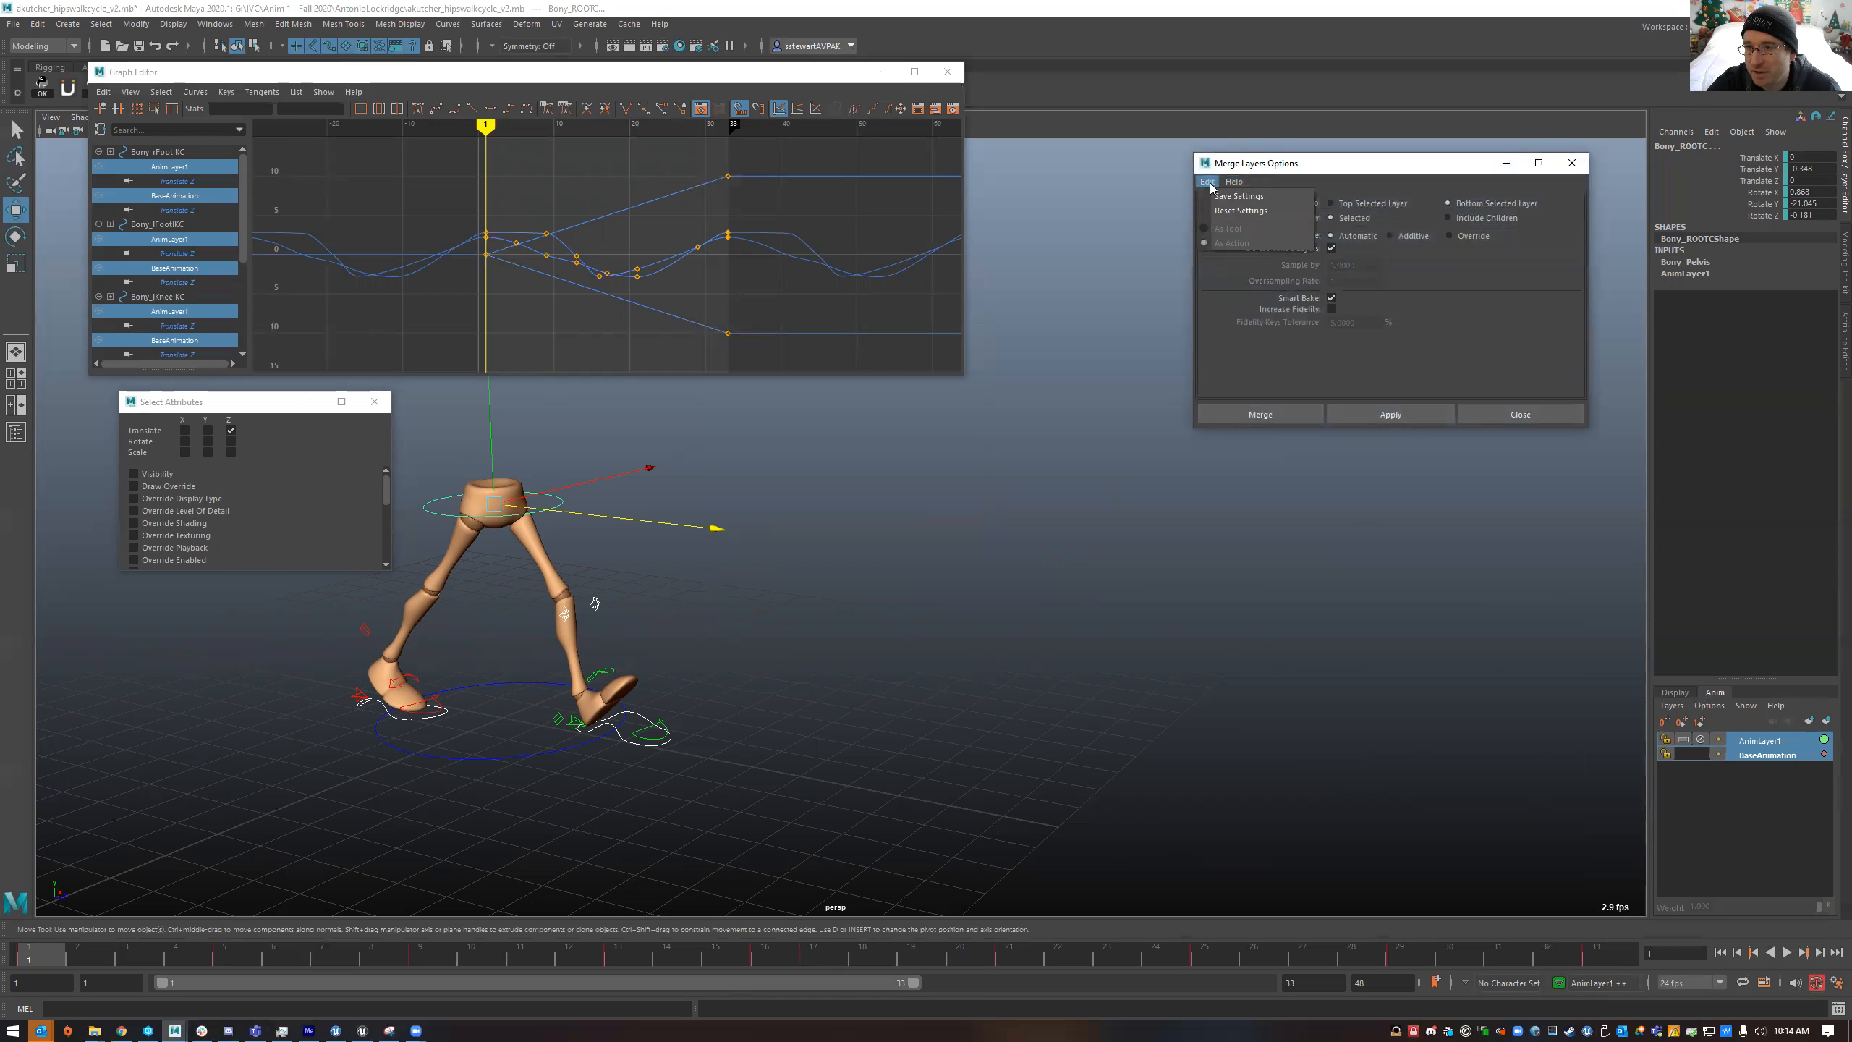
click(1227, 211)
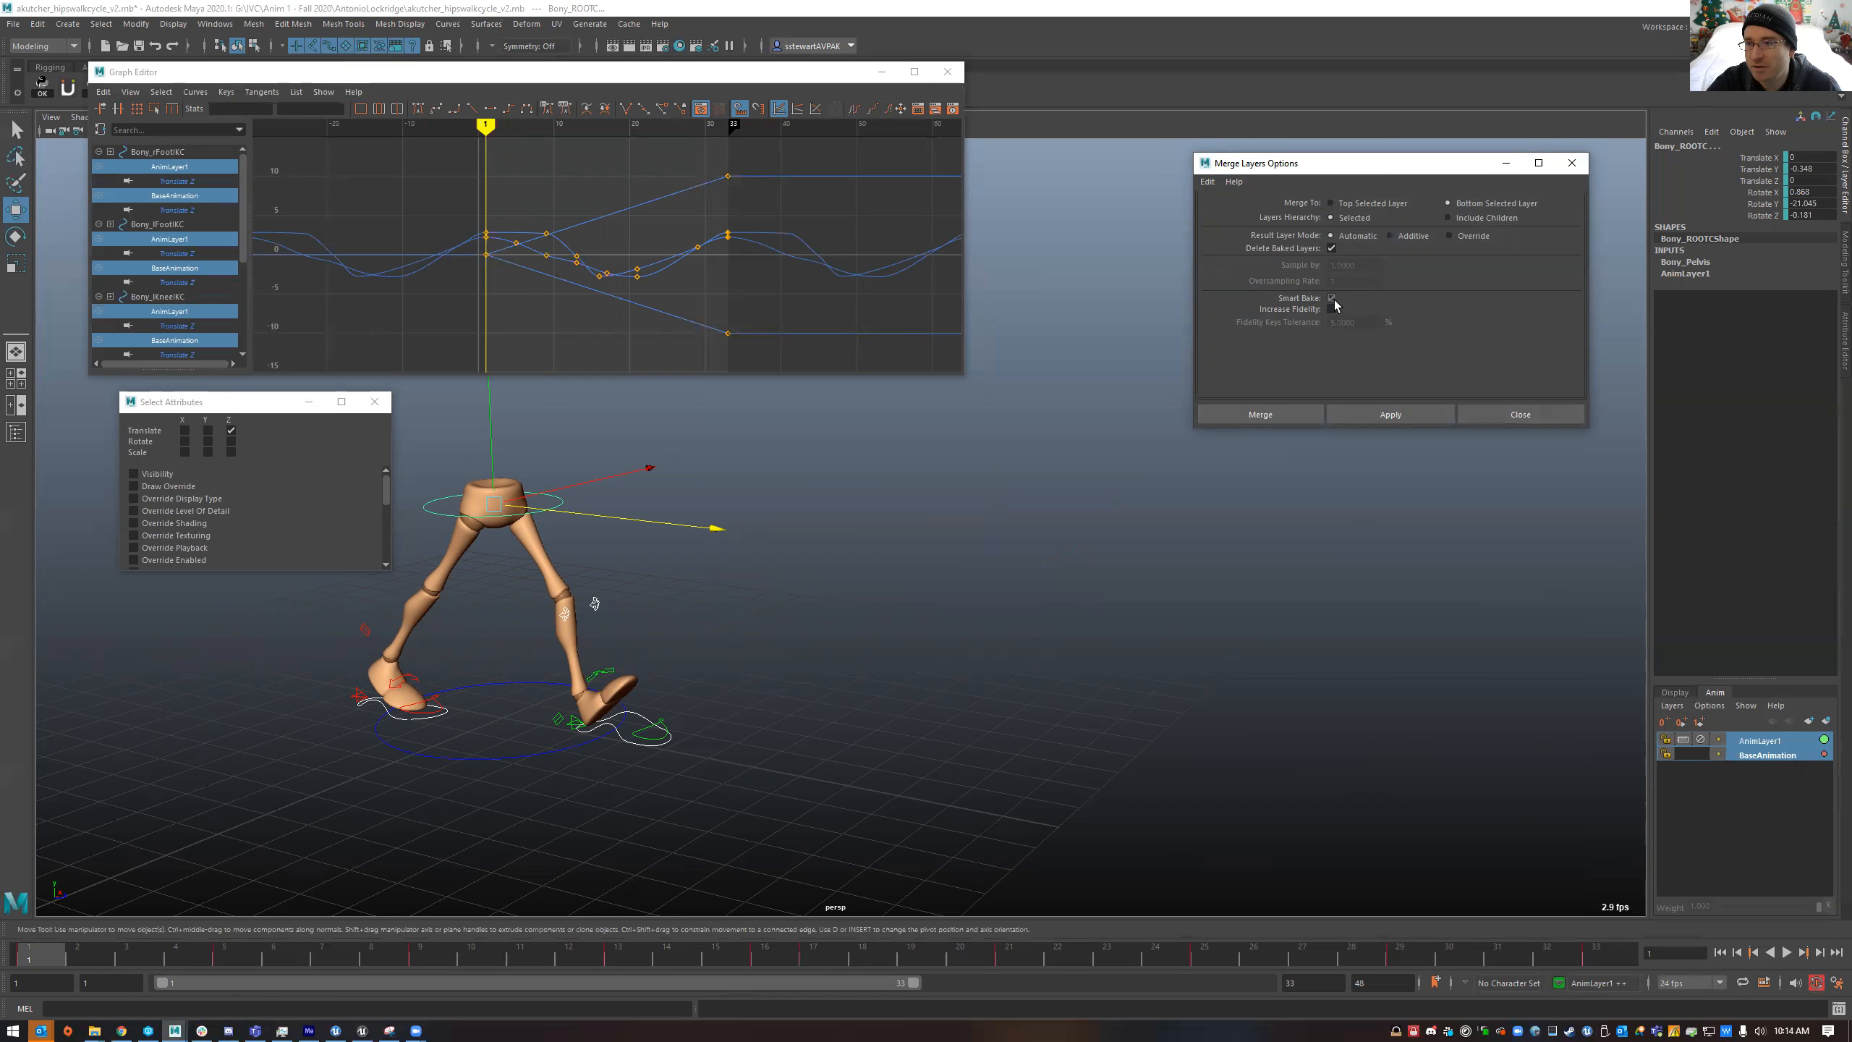
click(1392, 416)
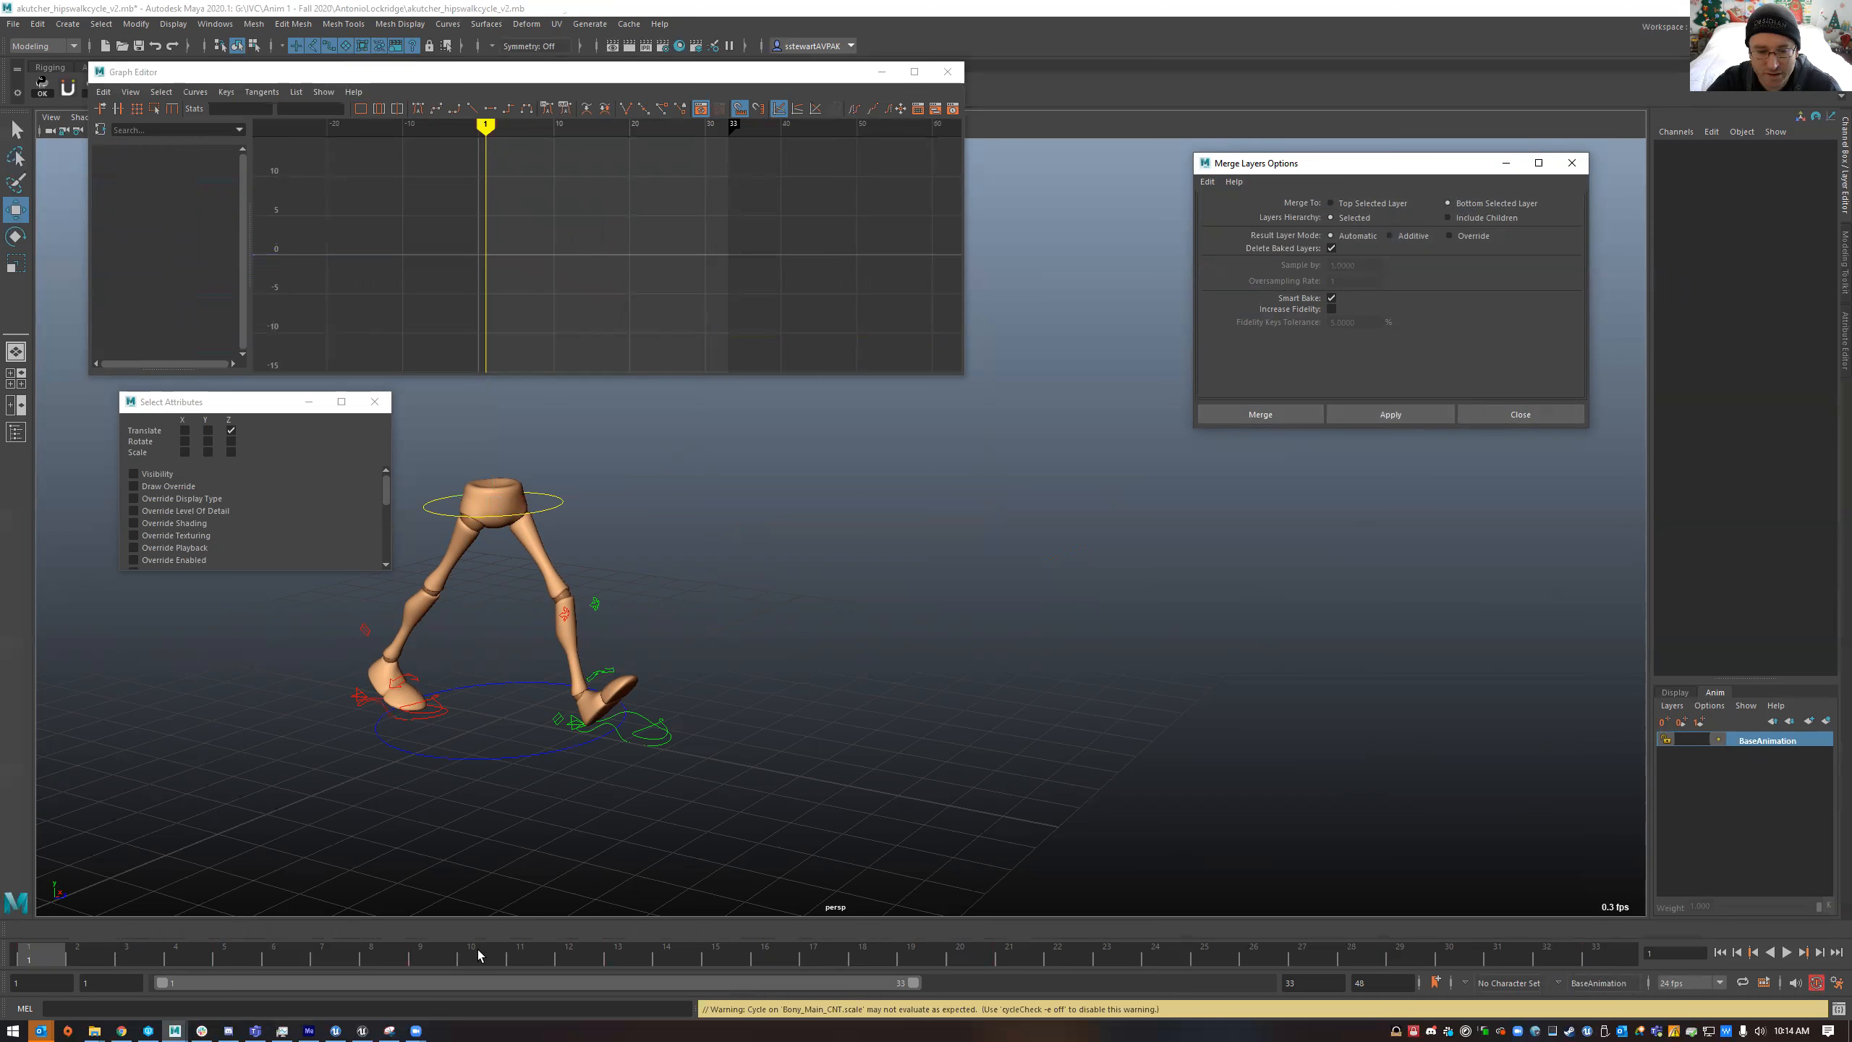
- Play and scrub the merged walk, then isolate the left foot control's Translate Z curve and examine it against the foot's movement up to frame 21
key(alt+v)
drag(1606, 952, 33, 949)
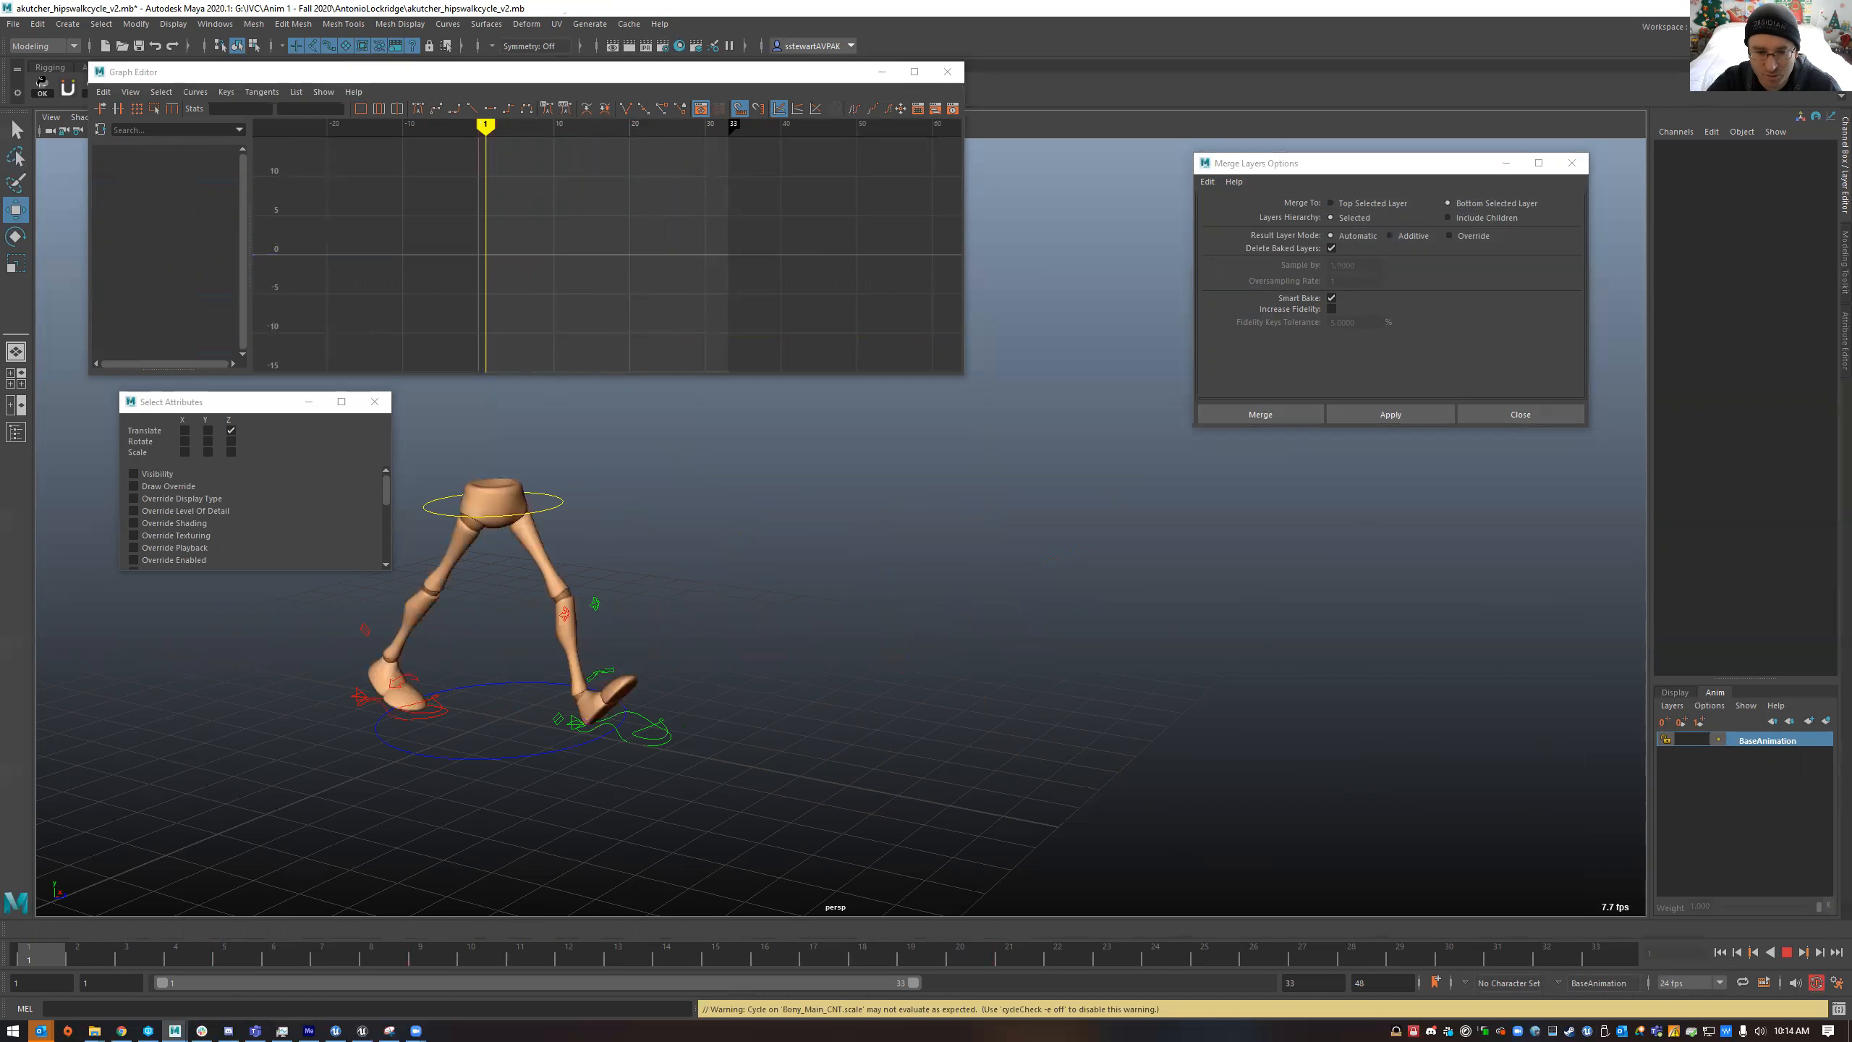
click(629, 743)
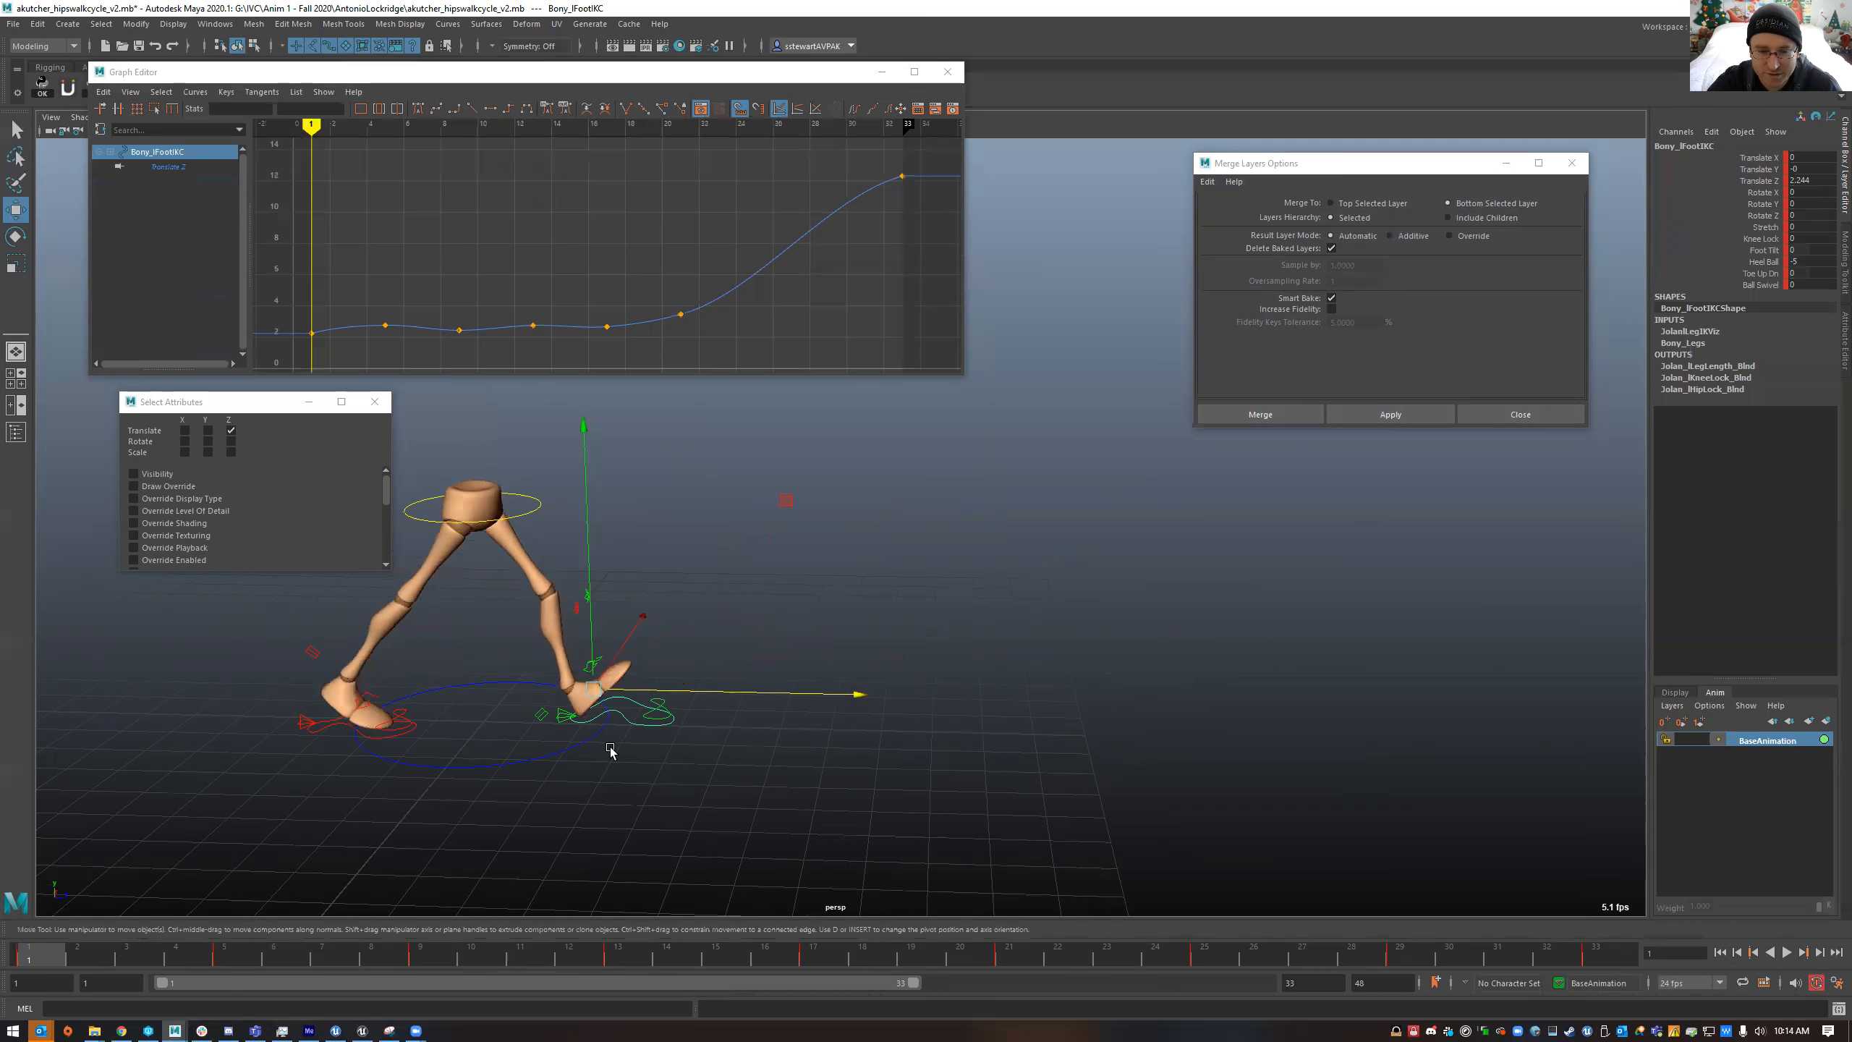
alt+drag(656, 742, 663, 727)
click(162, 167)
key(alt+v)
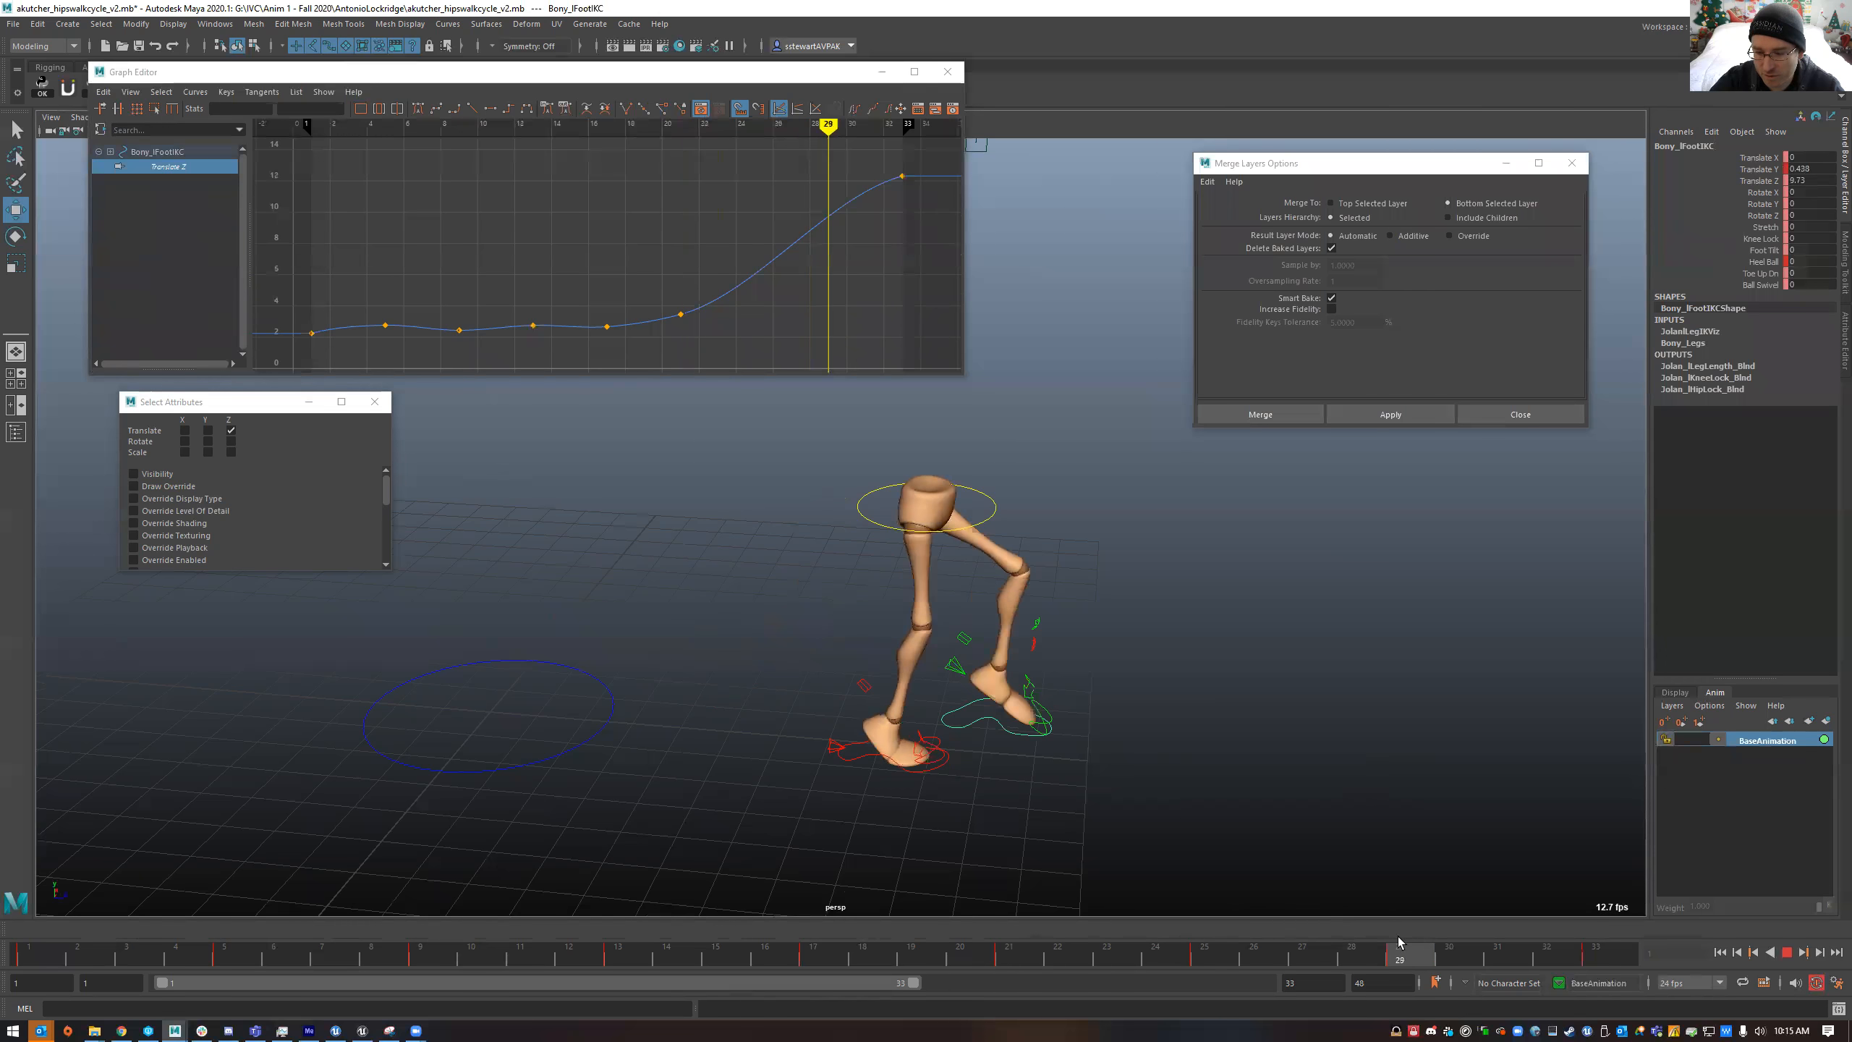
mouse_move(1504, 958)
mouse_down()
mouse_move(785, 952)
mouse_move(1240, 954)
mouse_move(849, 953)
mouse_move(1009, 953)
mouse_up()
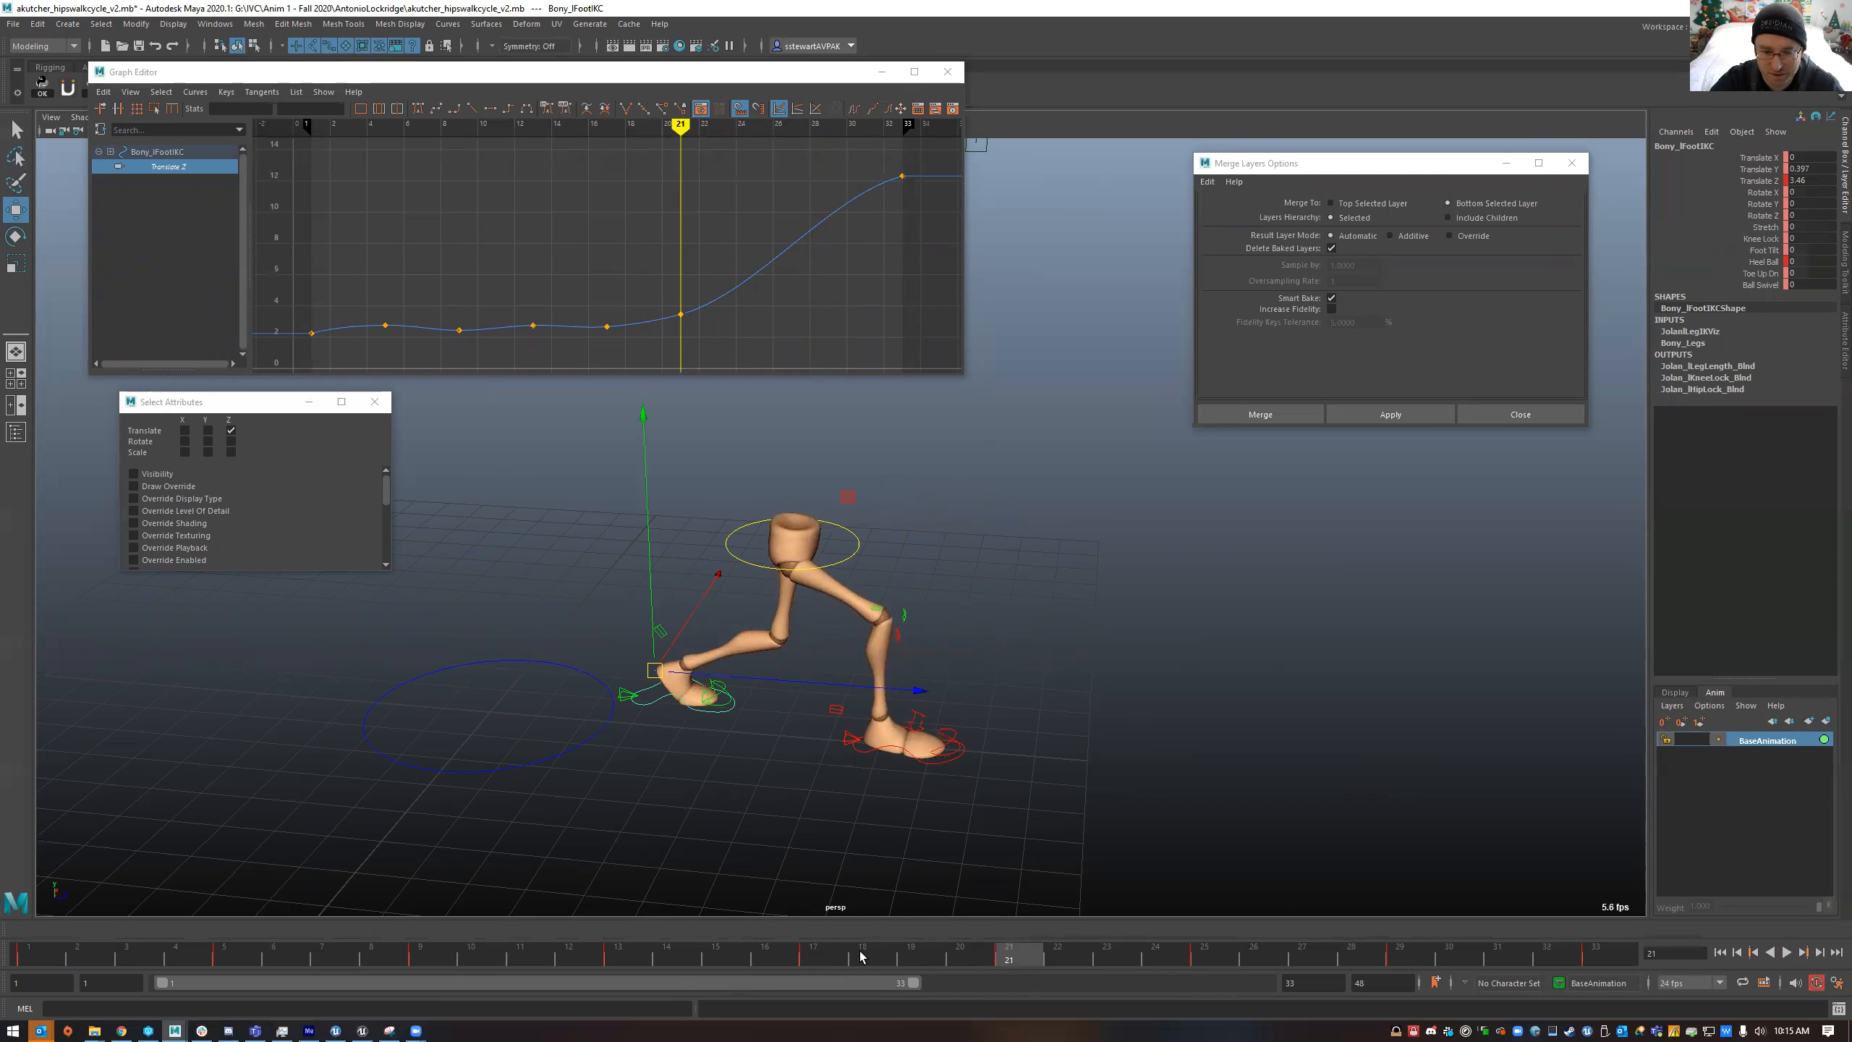
- Try deleting the left foot's Translate Z keys from frames 5 to 17, and undo the deletion
drag(648, 277, 363, 363)
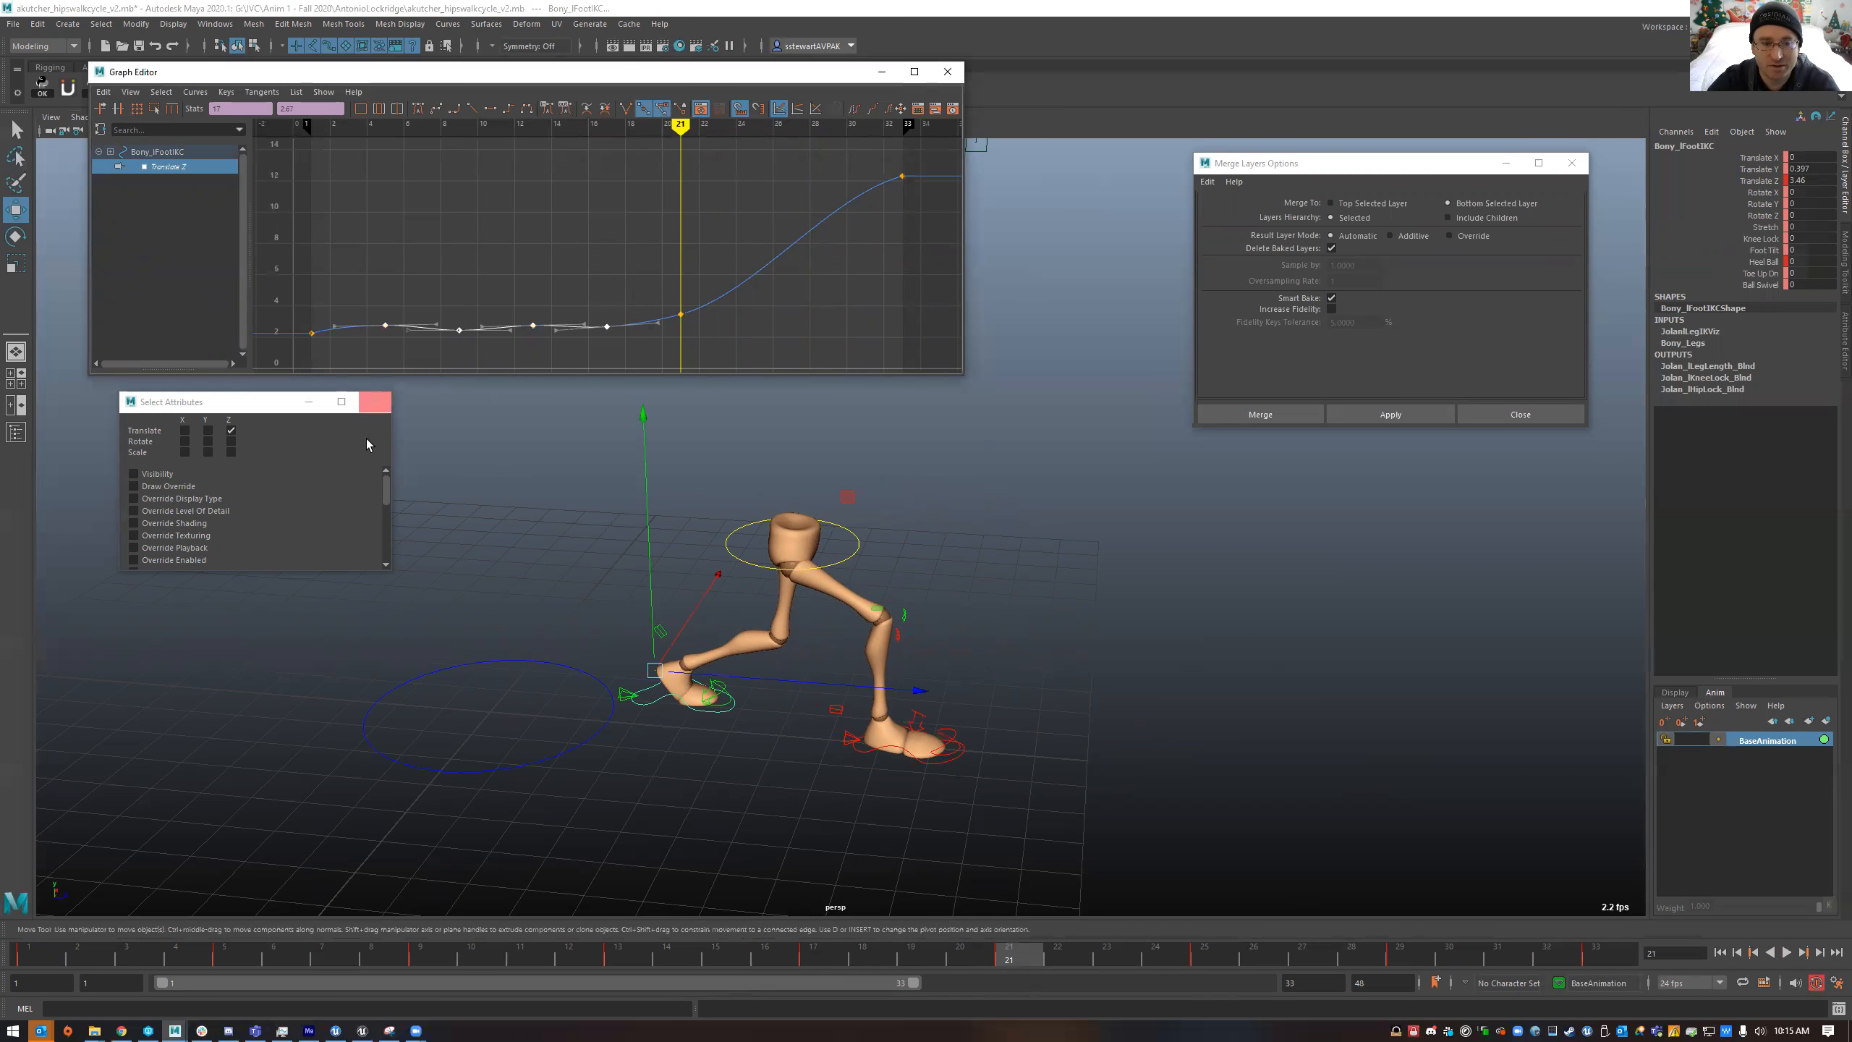
key(Delete)
key(ctrl+z)
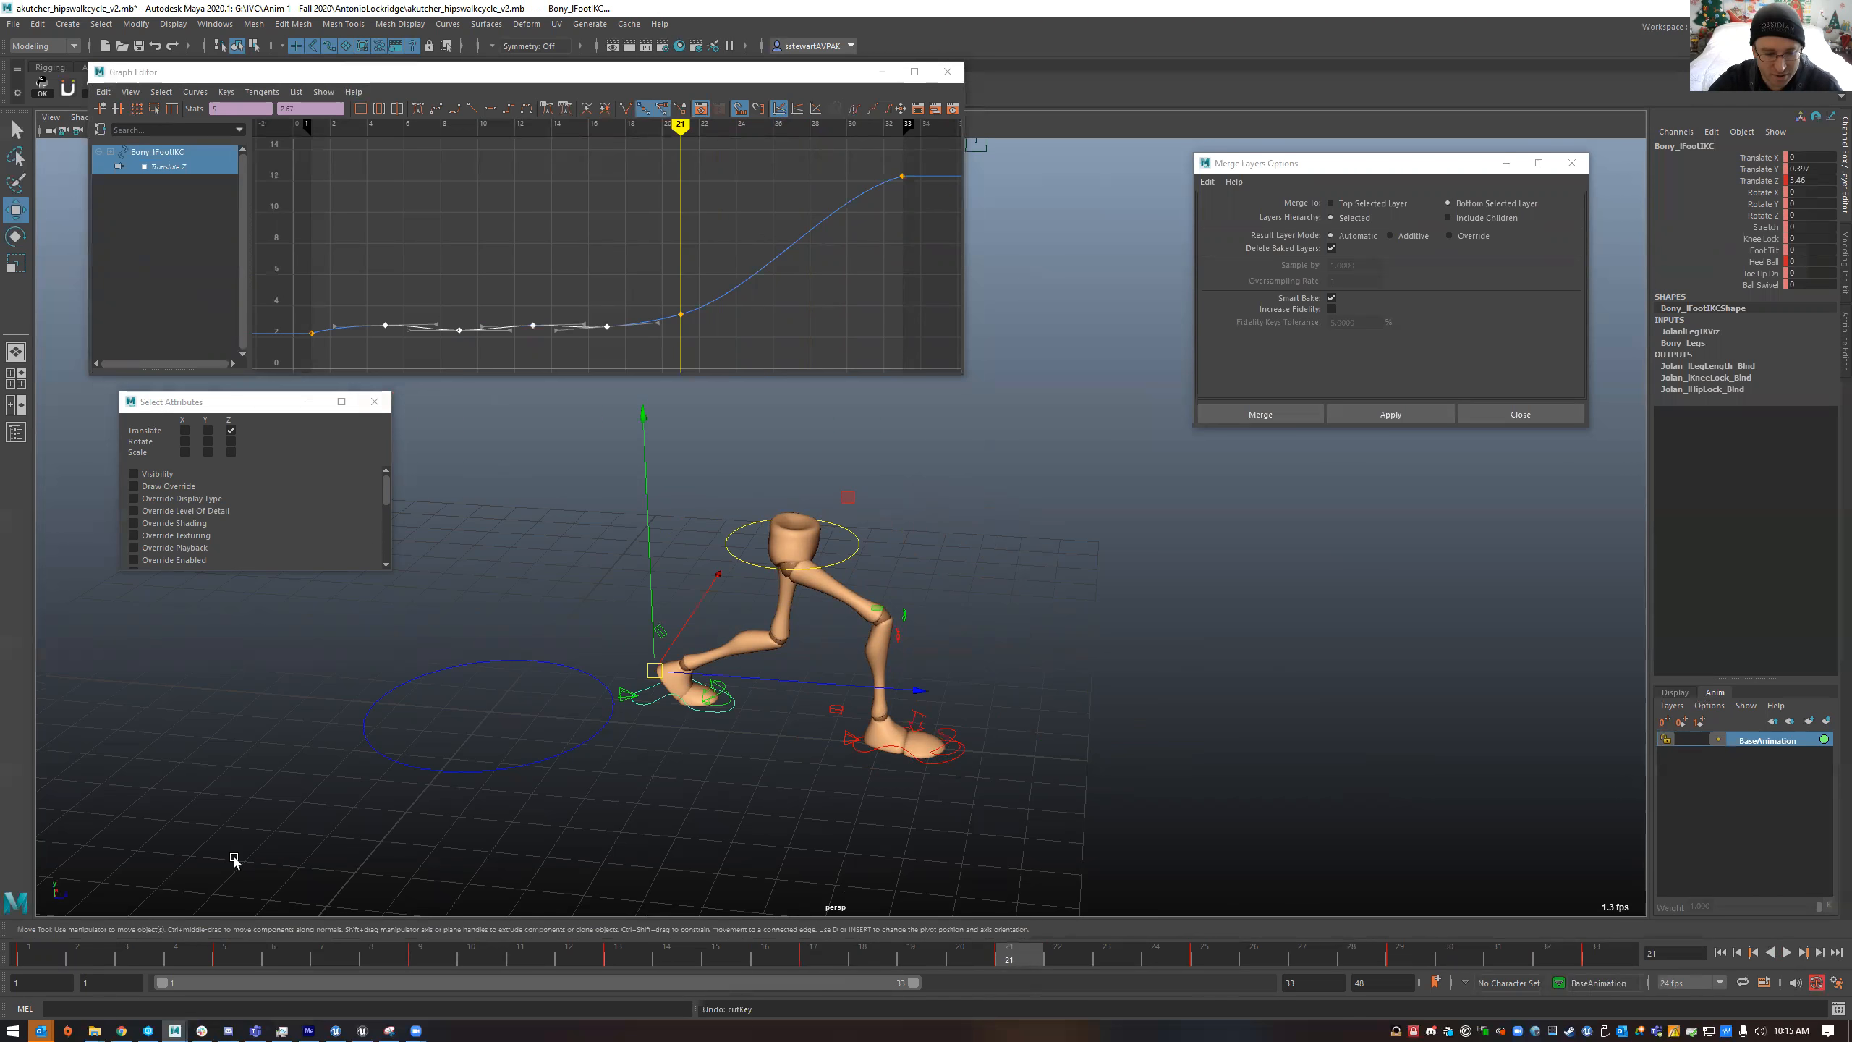
- Try holding the left foot in place by keying its frame 1 pose at frames 5 through 21, and inspect the leg up close
key(alt+v)
drag(213, 962, 1007, 966)
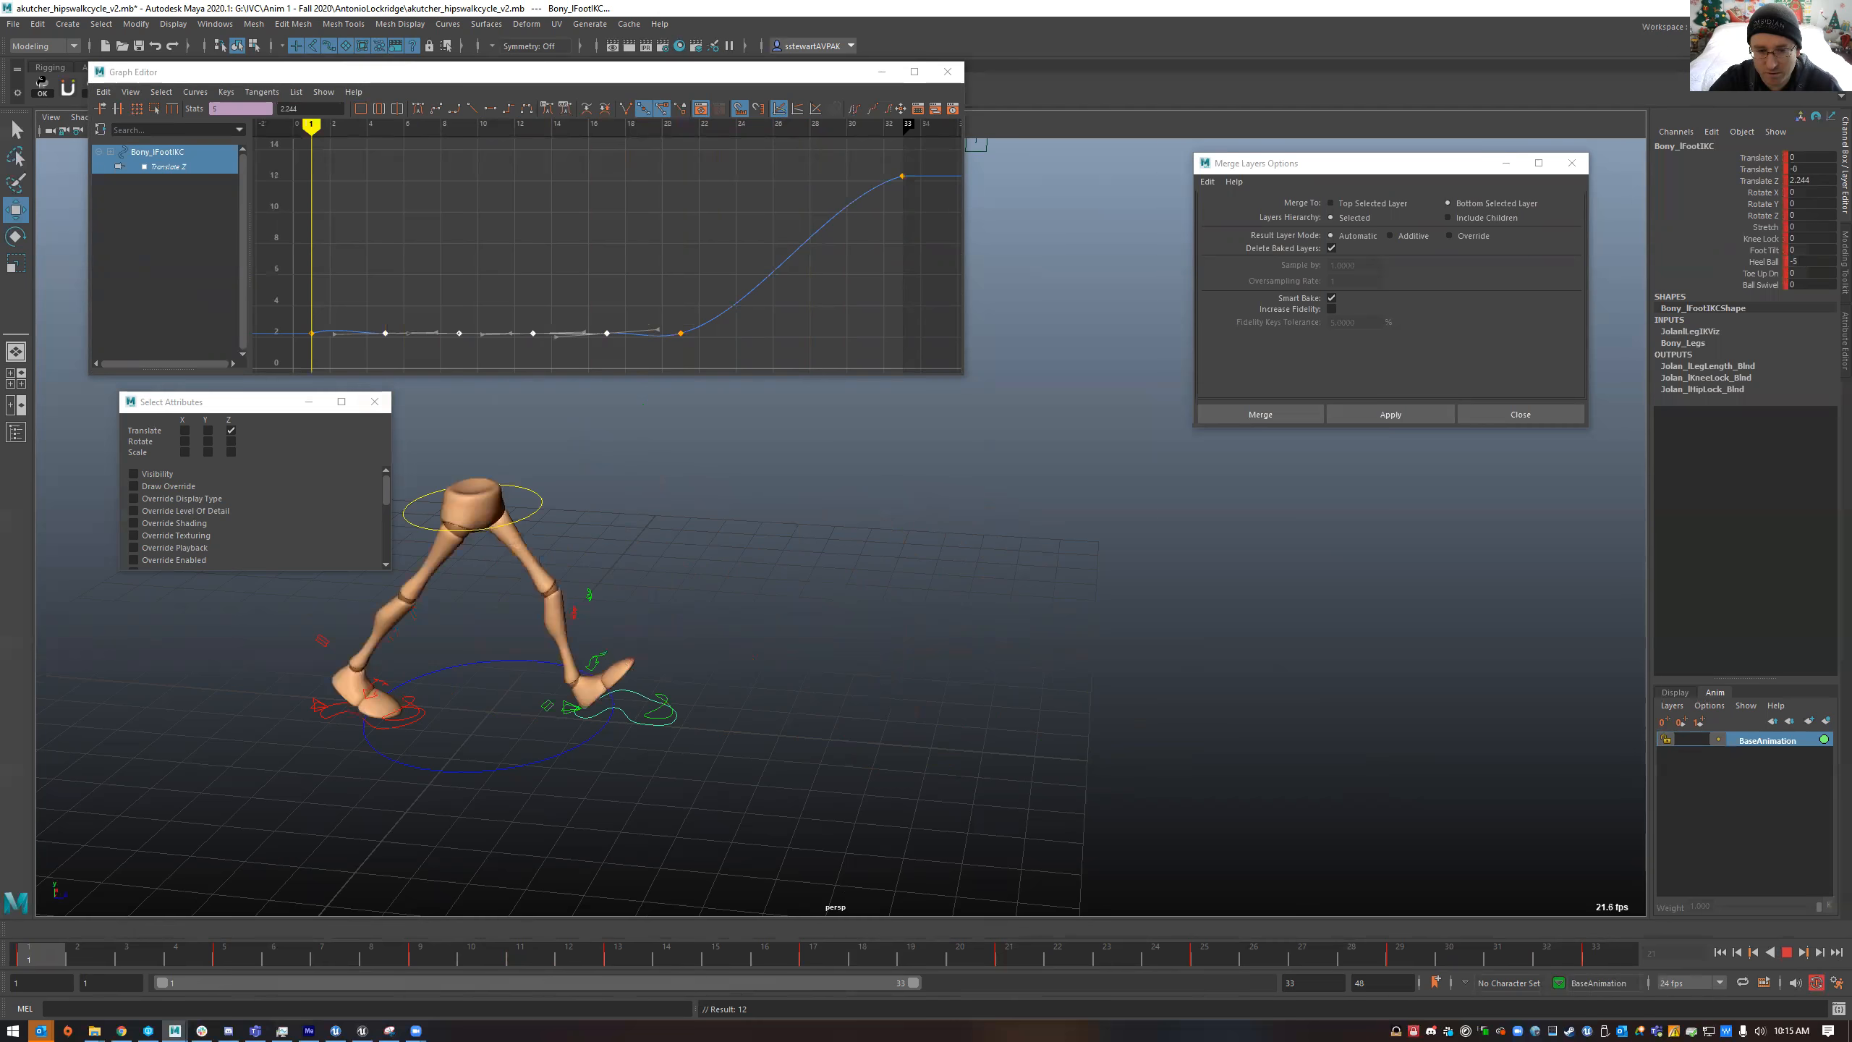
drag(908, 913, 1014, 914)
alt+drag(740, 813, 673, 821)
alt+right_drag(792, 808, 881, 822)
alt+middle_drag(594, 793, 742, 724)
alt+right_drag(808, 759, 974, 828)
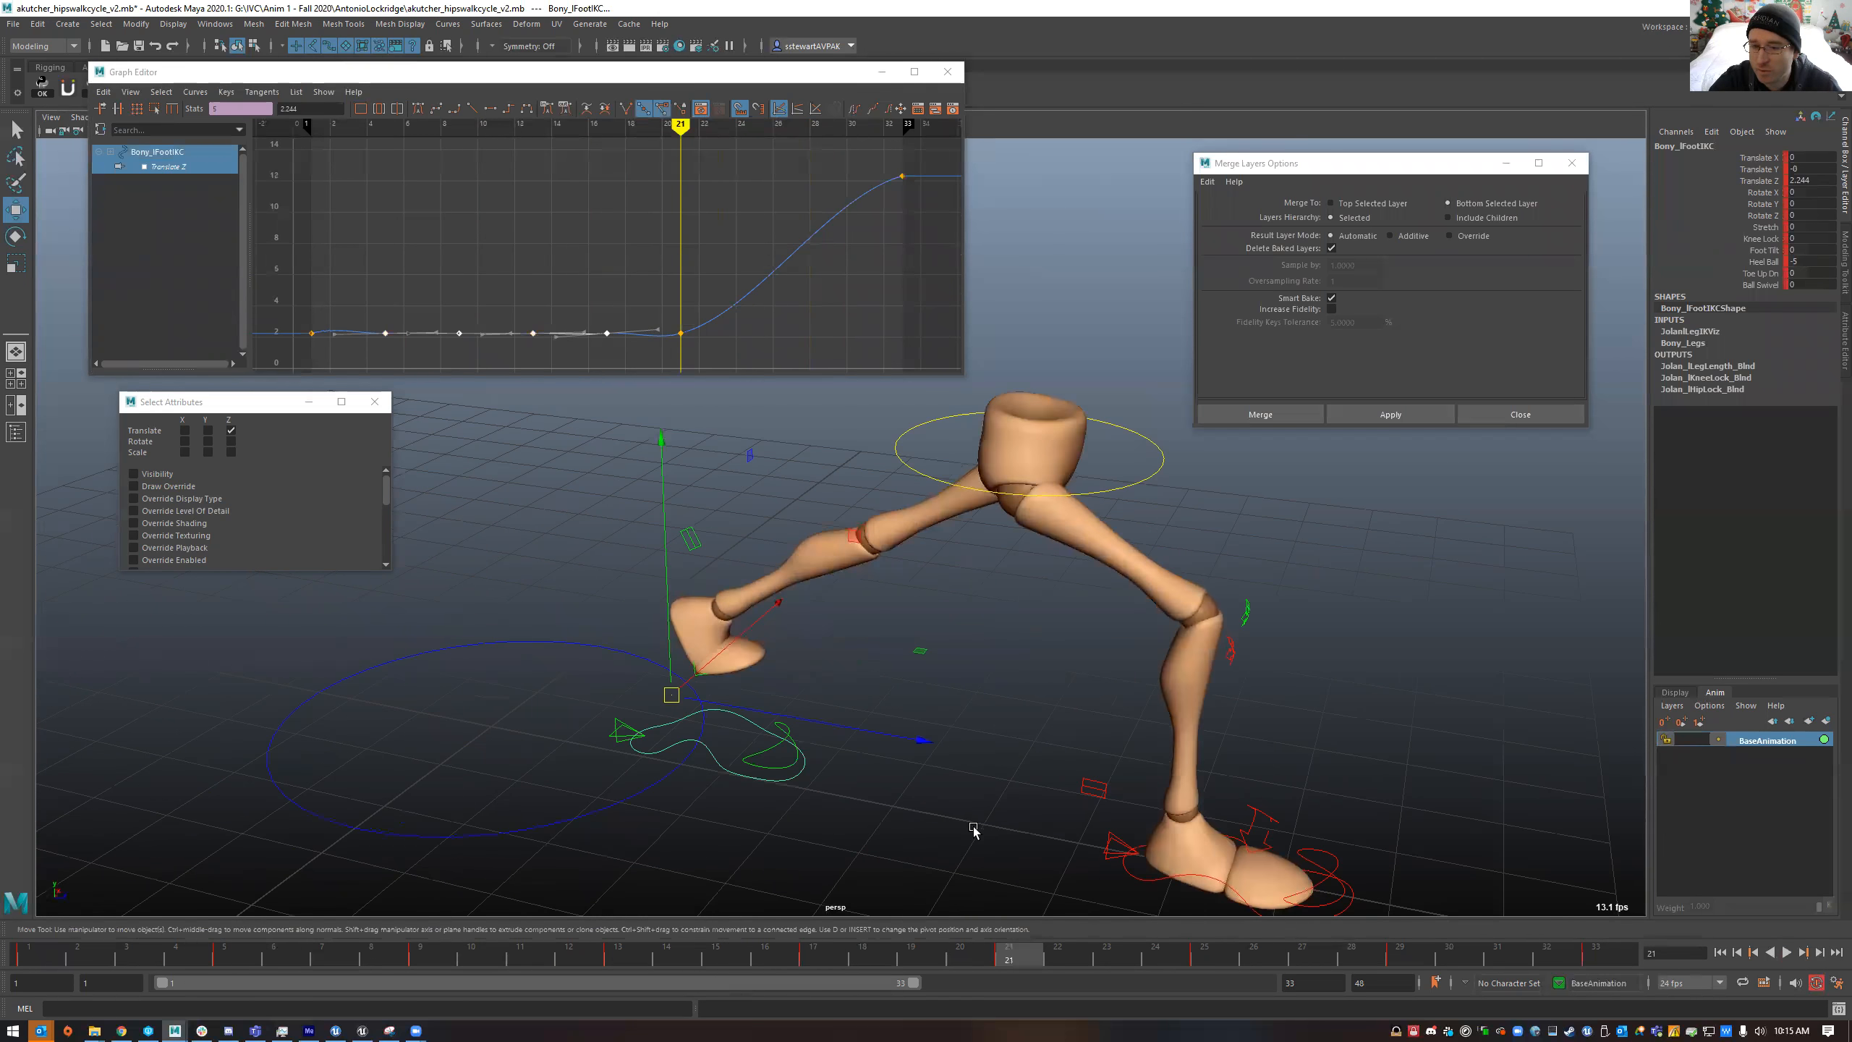
- Undo the held-foot keys on frames 5 through 21 and play the walk again with the original Translate Z curve
key(ctrl+z)
key(ctrl+z)
key(ctrl+z)
key(ctrl+z)
key(ctrl+z)
key(ctrl+z)
key(ctrl+z)
key(ctrl+z)
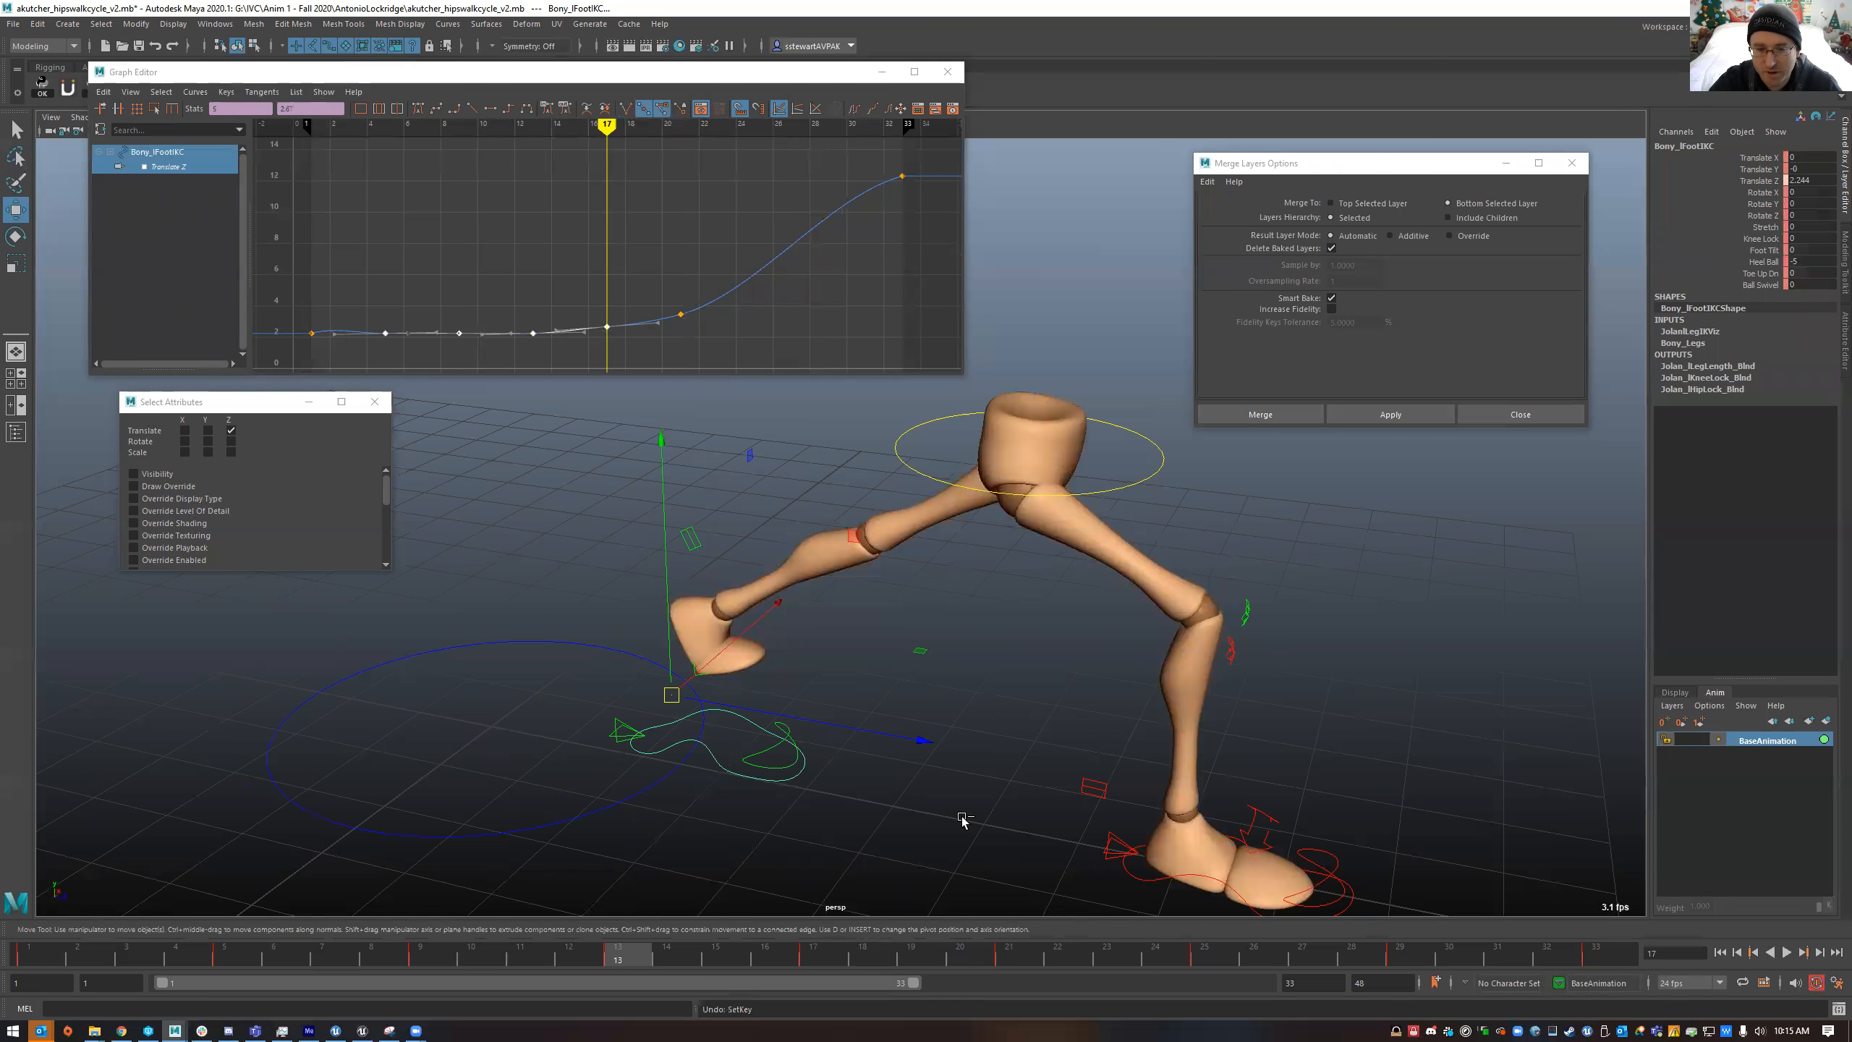
key(ctrl+z)
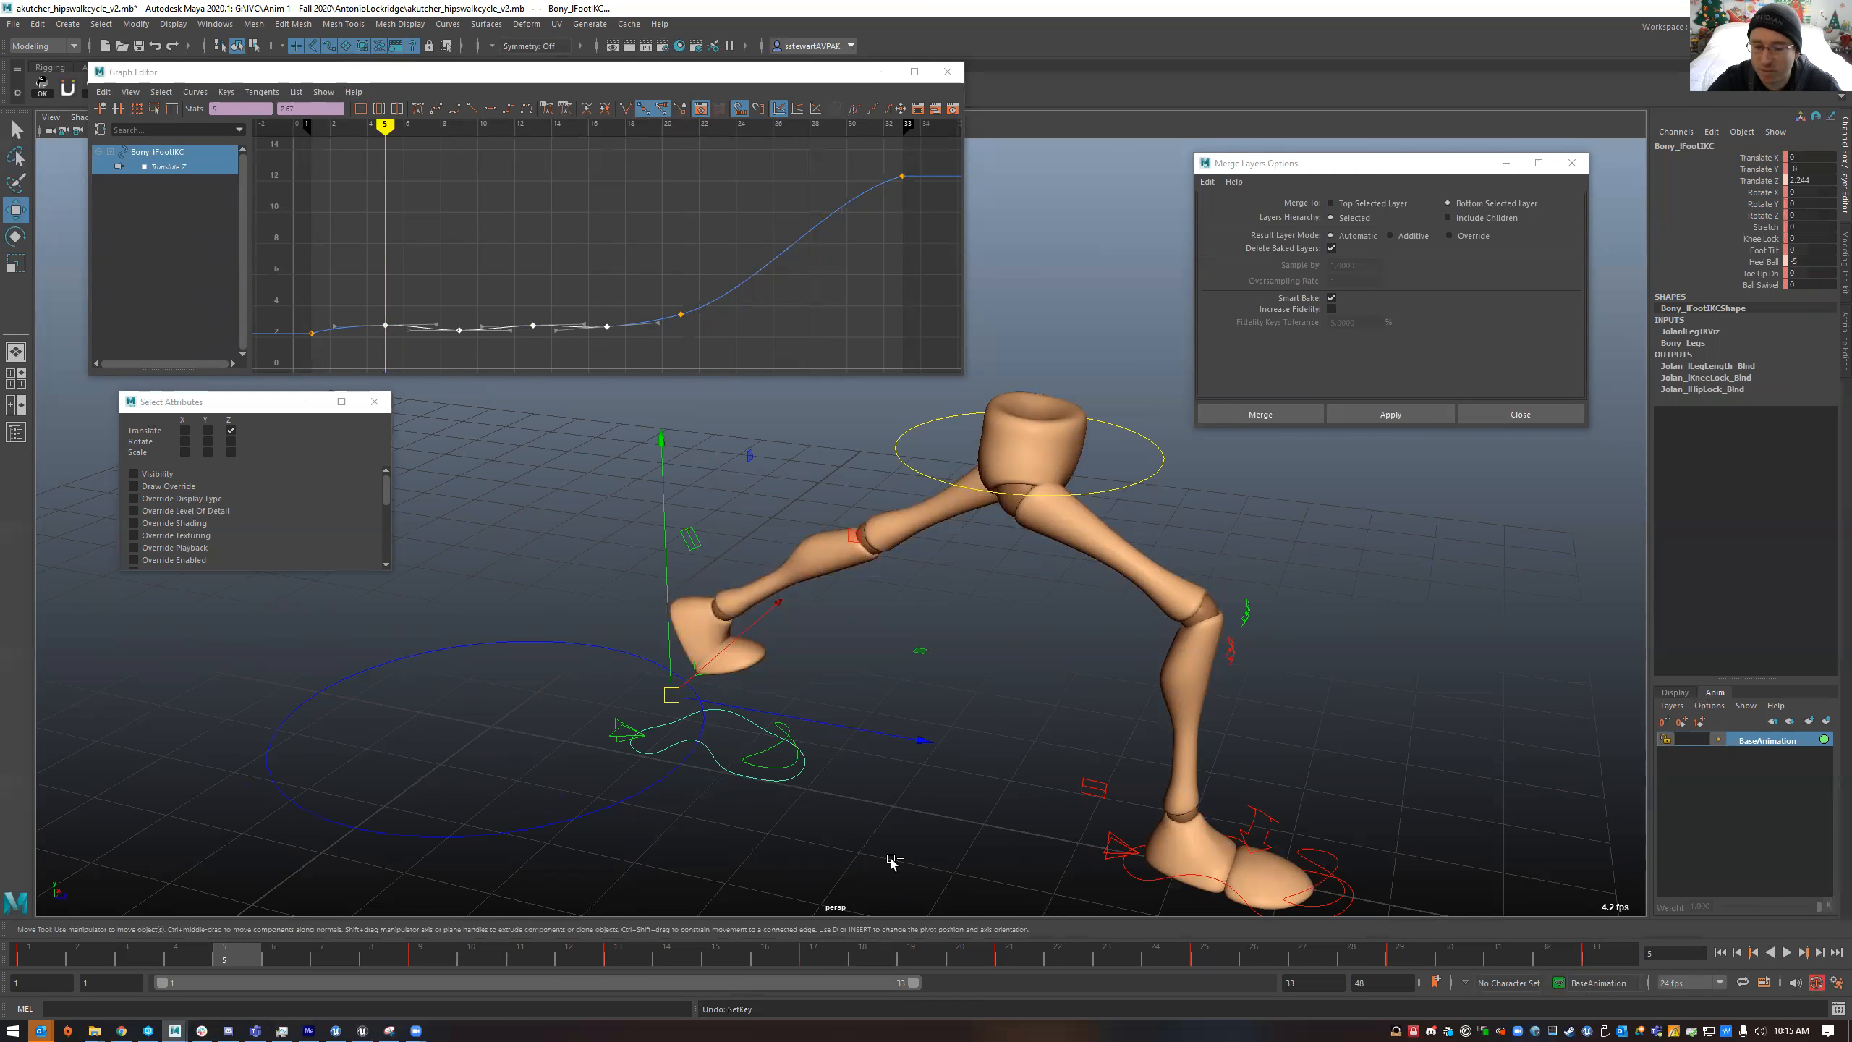
key(ctrl+z)
key(alt+v)
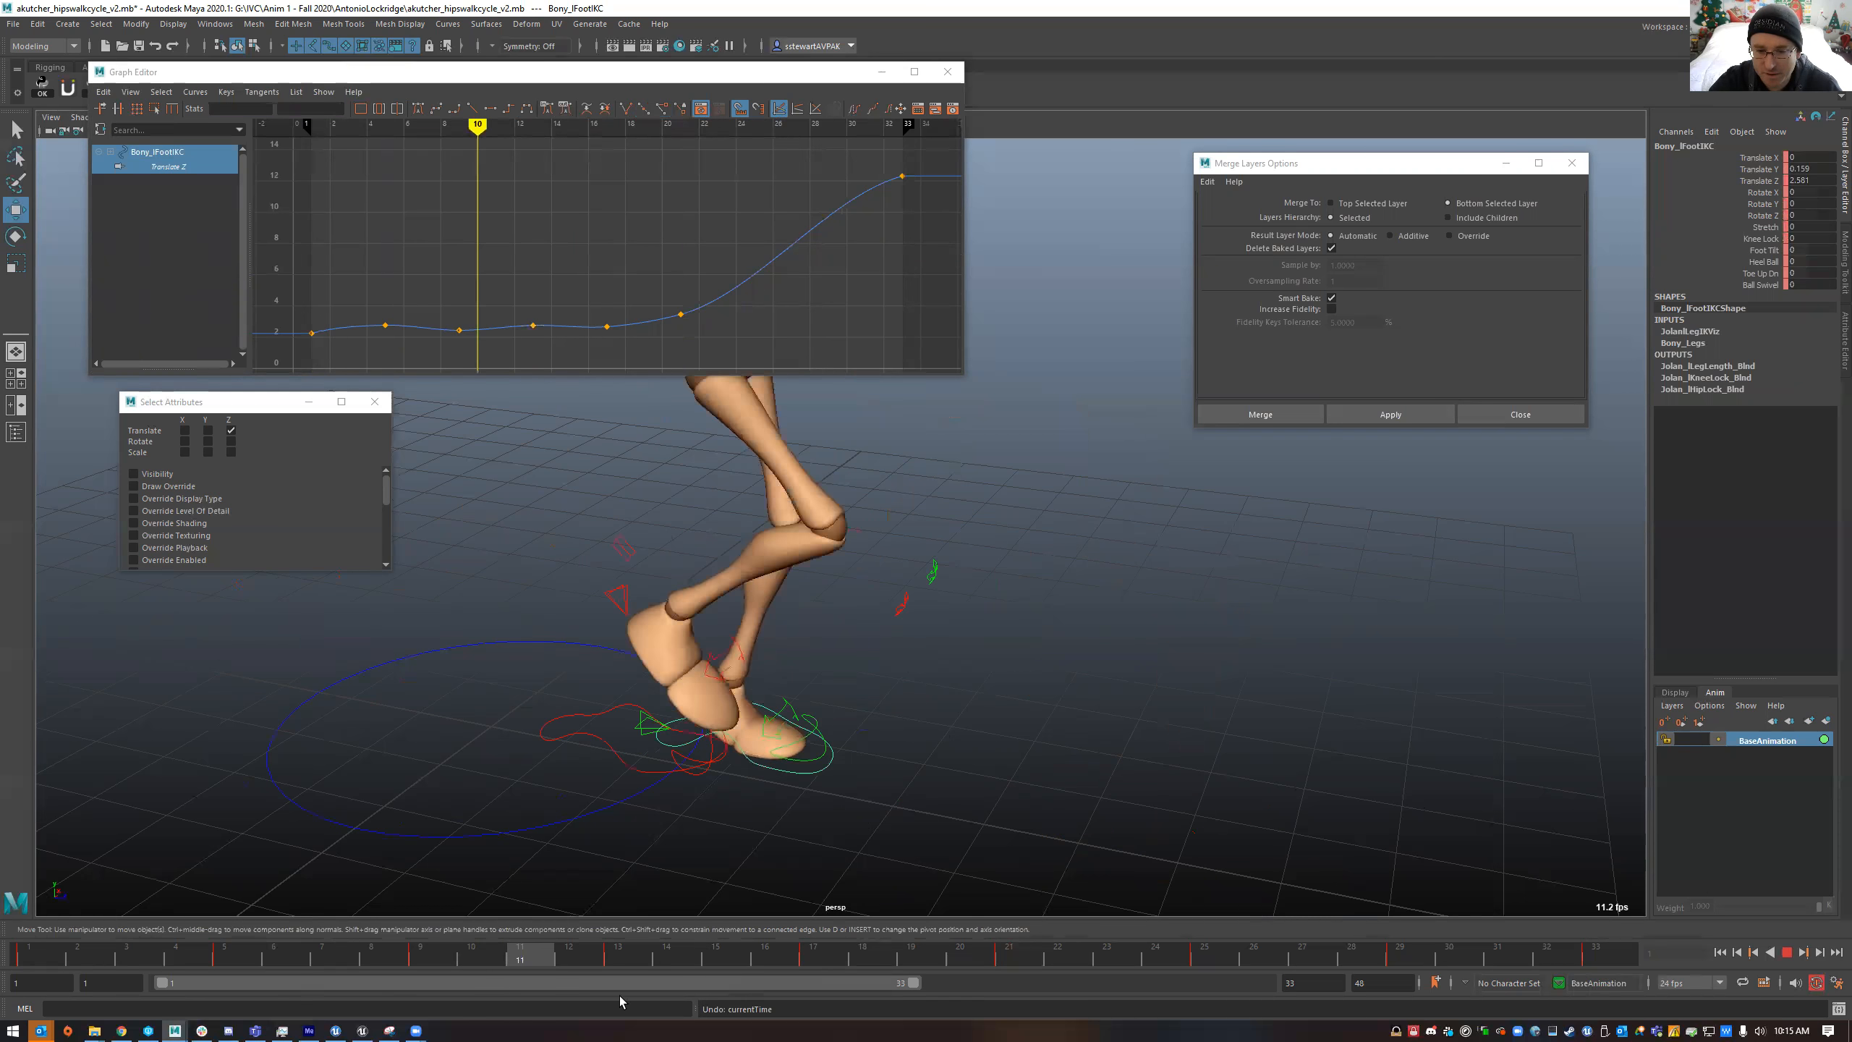
key(alt+v)
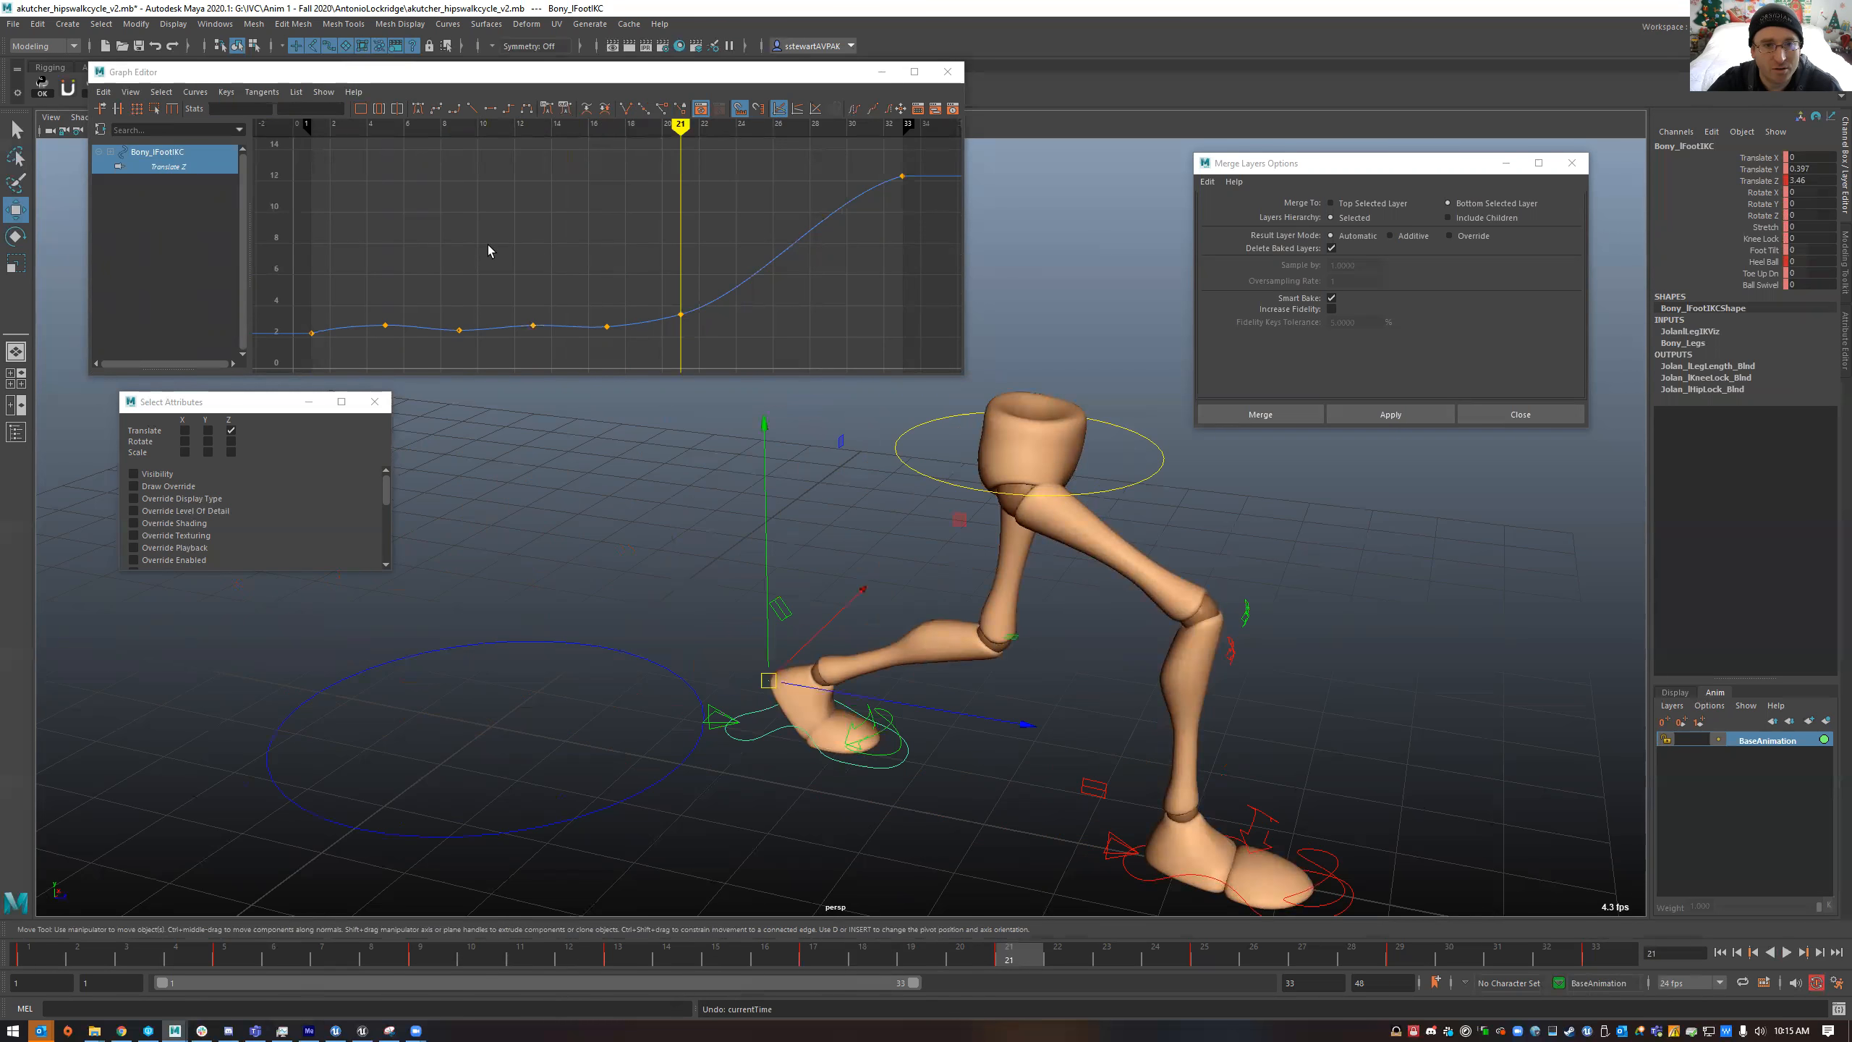
- Show the left foot's Translate X and Y curves alongside Z, and key all of its channels at frame 21
drag(639, 287, 357, 370)
click(208, 431)
click(185, 430)
click(360, 244)
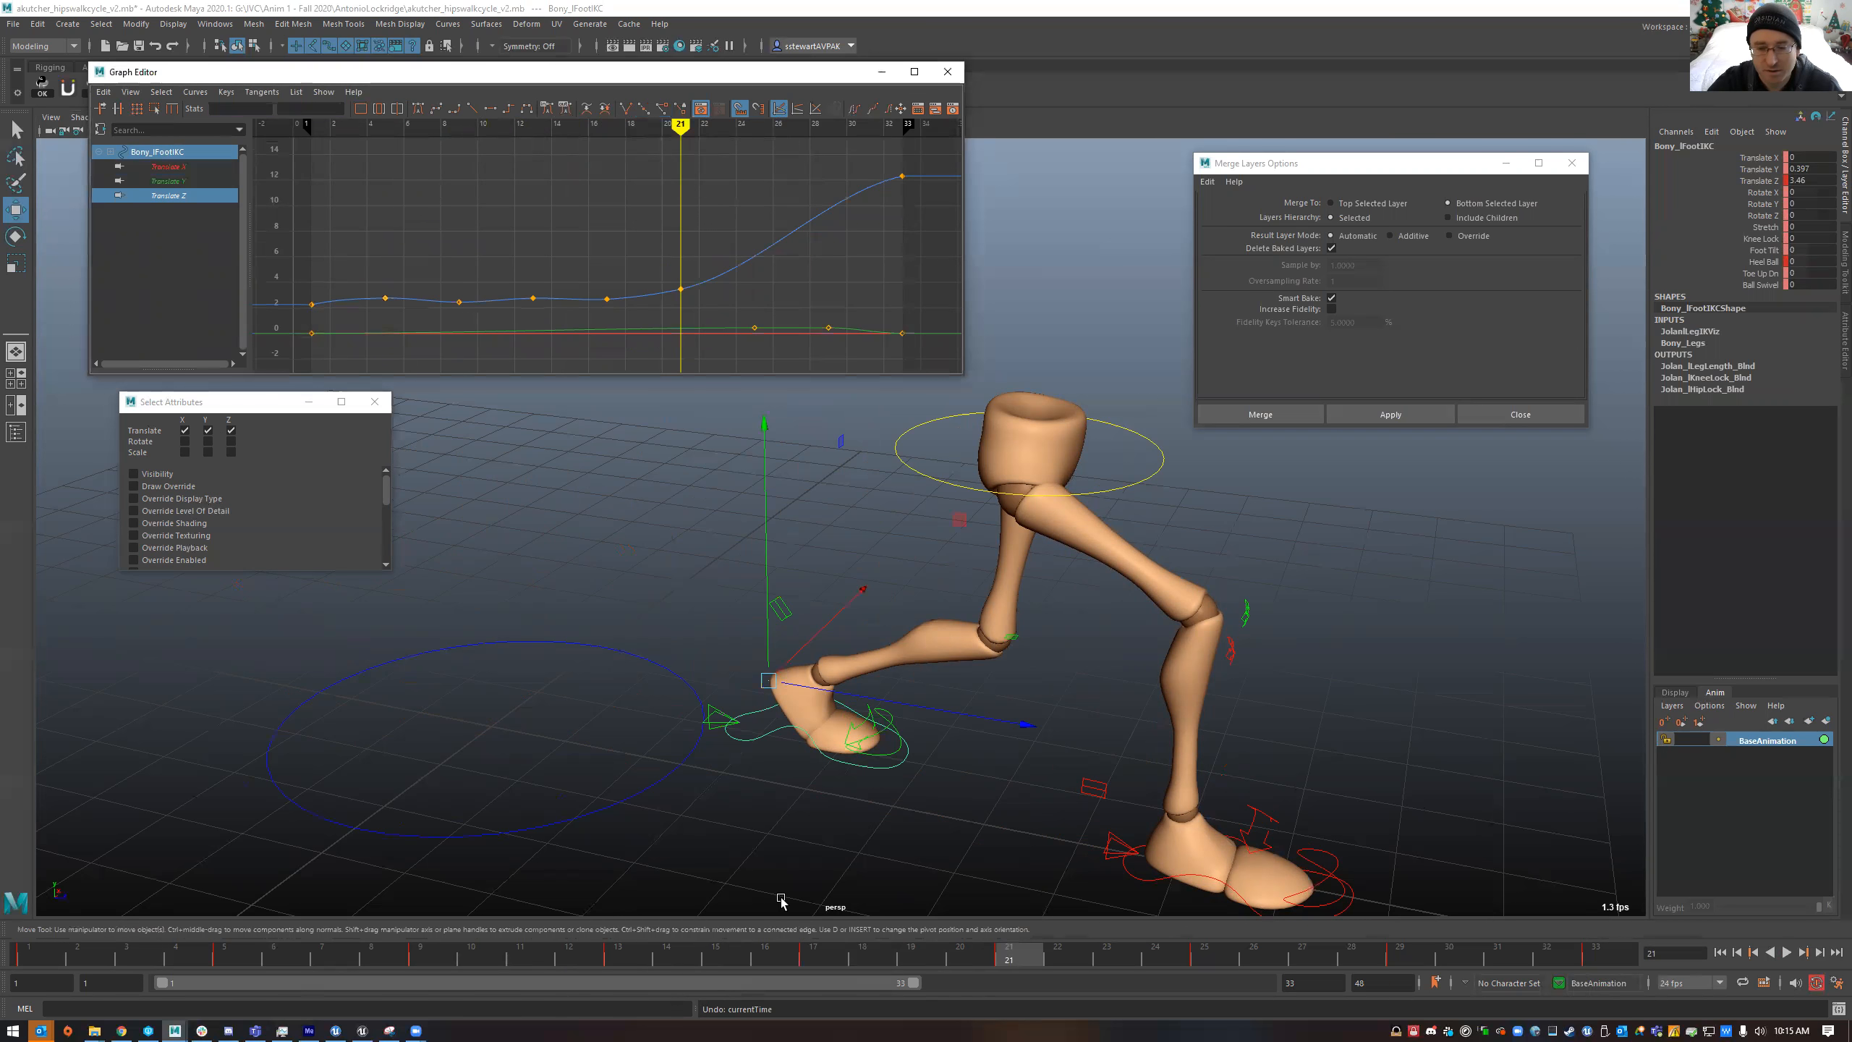
key(s)
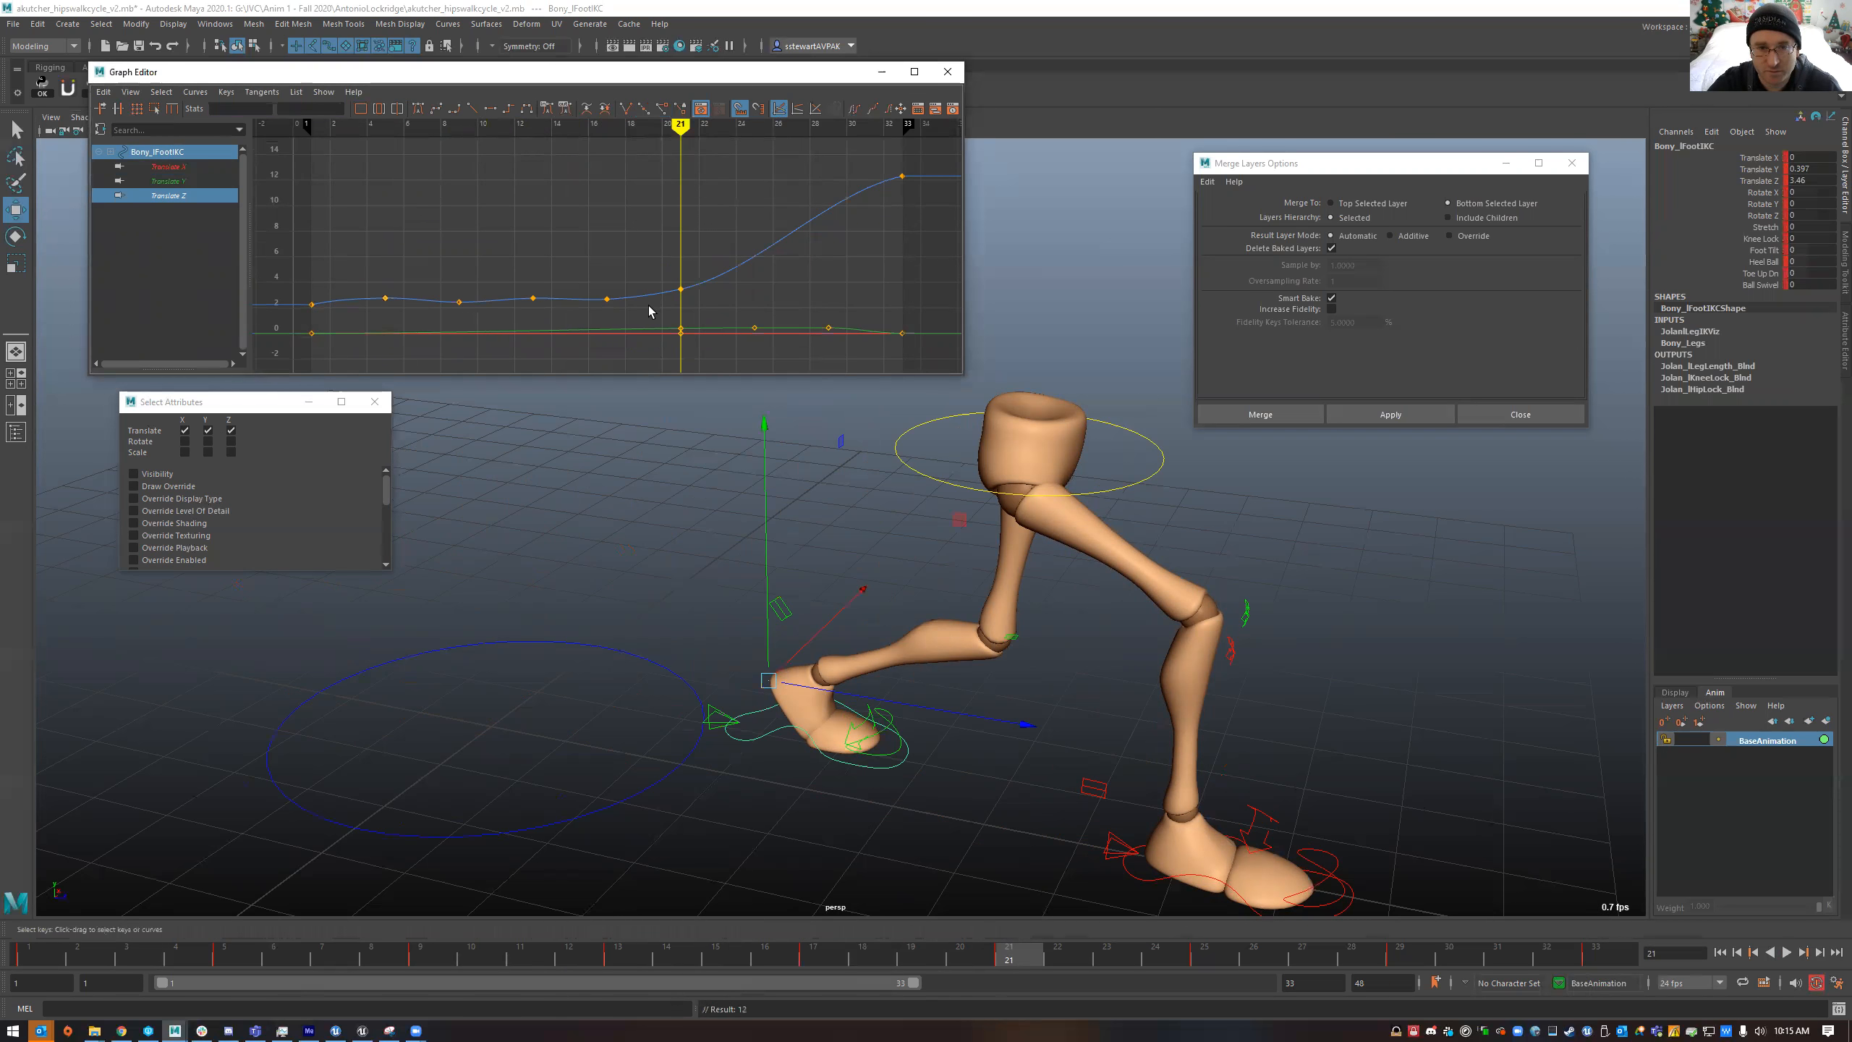
drag(663, 319, 698, 354)
- Delete the left foot's Translate Z keys between frames 1 and 21, and match frame 21 to frame 1's value of 2.244
drag(327, 351, 625, 271)
key(ctrl+c)
key(ctrl+v)
key(Delete)
drag(352, 270, 741, 333)
key(ctrl+c)
key(ctrl+v)
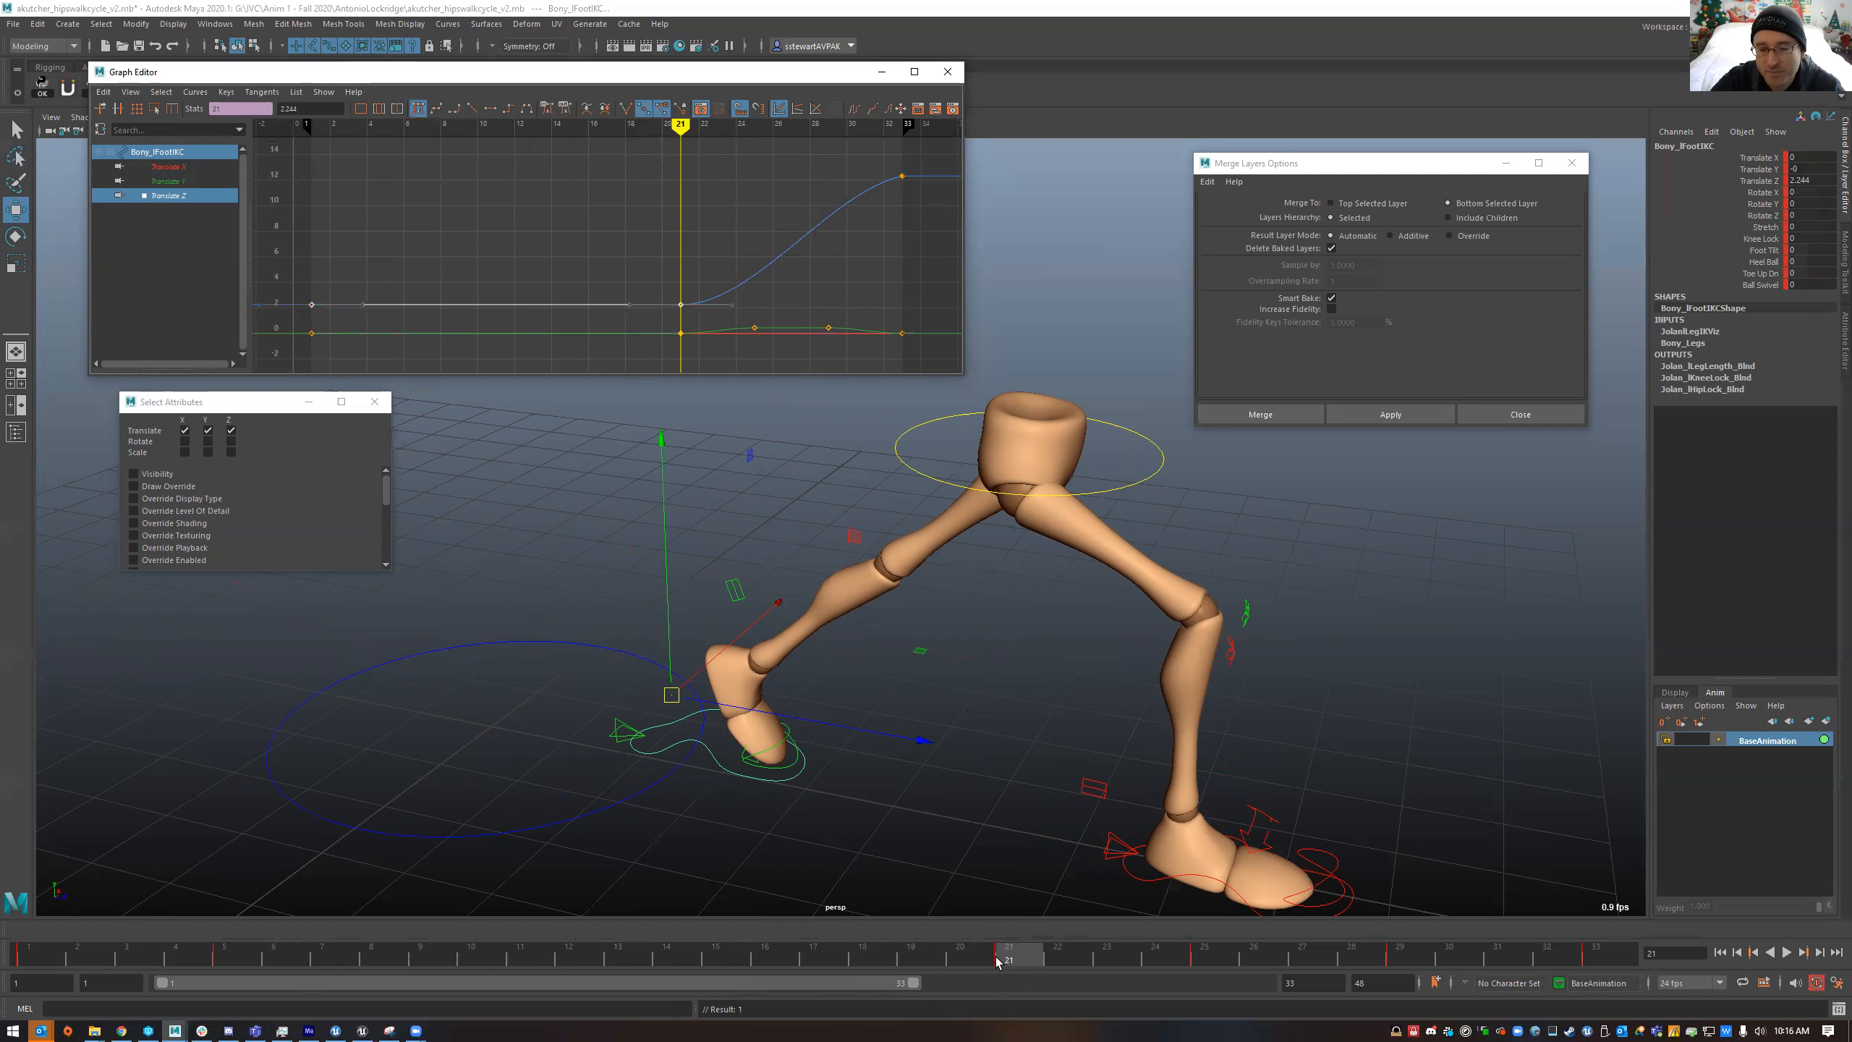
- Play the flattened foot motion, try rotating the left toe control at frame 21, and undo the rotation
key(alt+v)
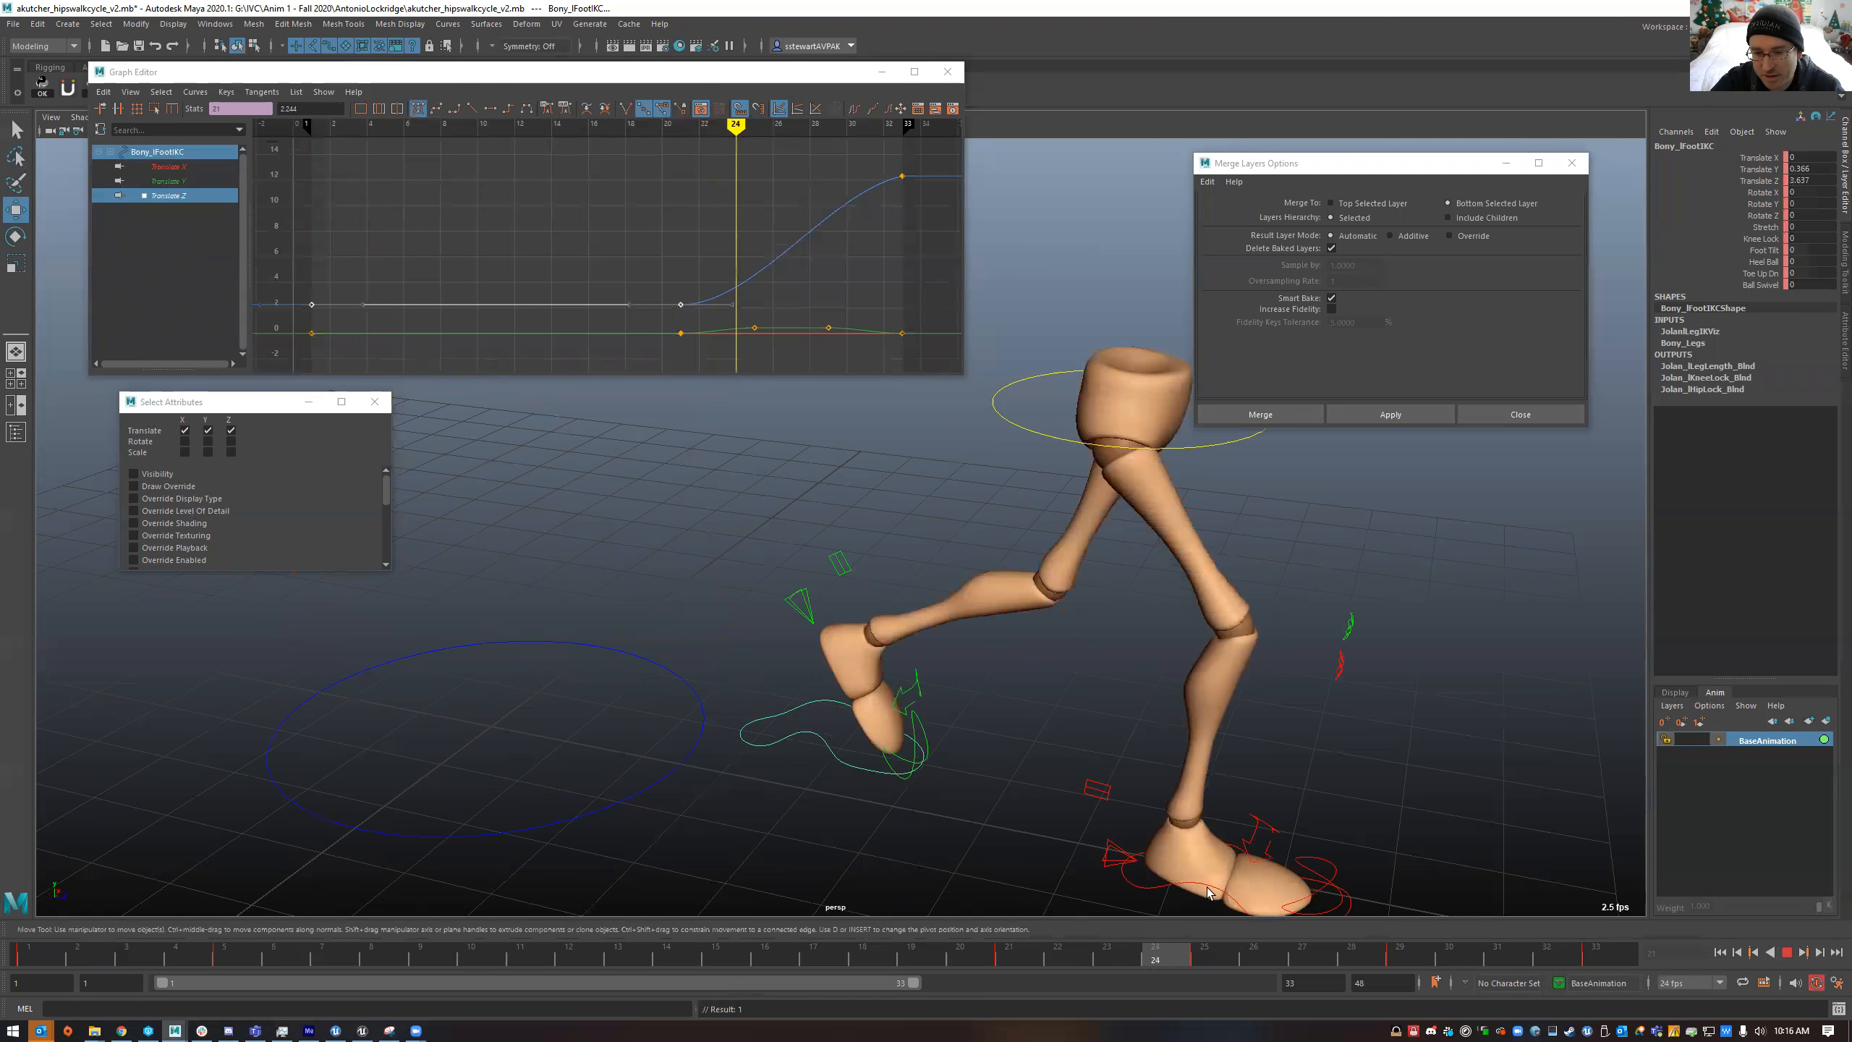
mouse_move(802, 766)
alt+mouse_down()
mouse_move(798, 828)
mouse_move(814, 778)
alt+mouse_up()
click(788, 748)
key(e)
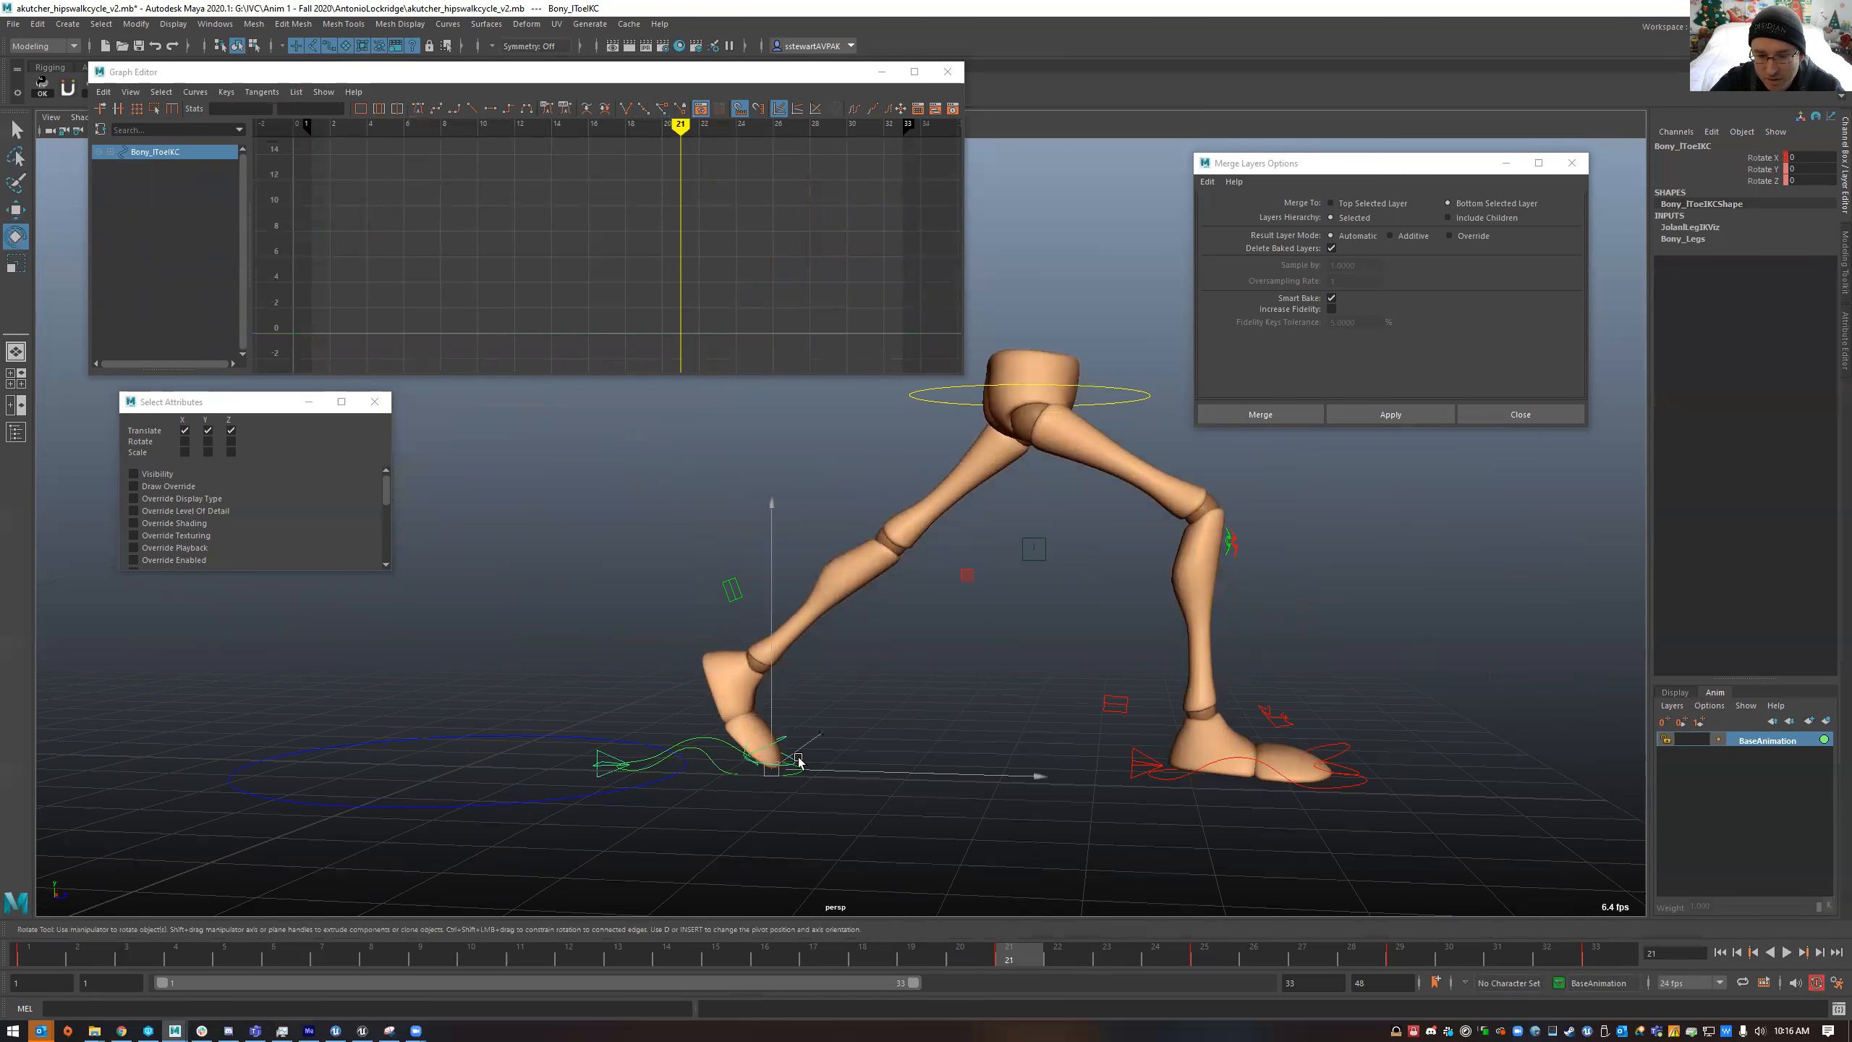
drag(1013, 677, 1034, 743)
key(ctrl+z)
- Try moving the left foot control forward along Z at frame 21, and undo the move
key(w)
click(707, 761)
drag(824, 733, 919, 726)
key(ctrl+z)
- Replay the walk, try nudging the left foot control slightly forward along Z at frame 1, and undo the nudge
key(alt+v)
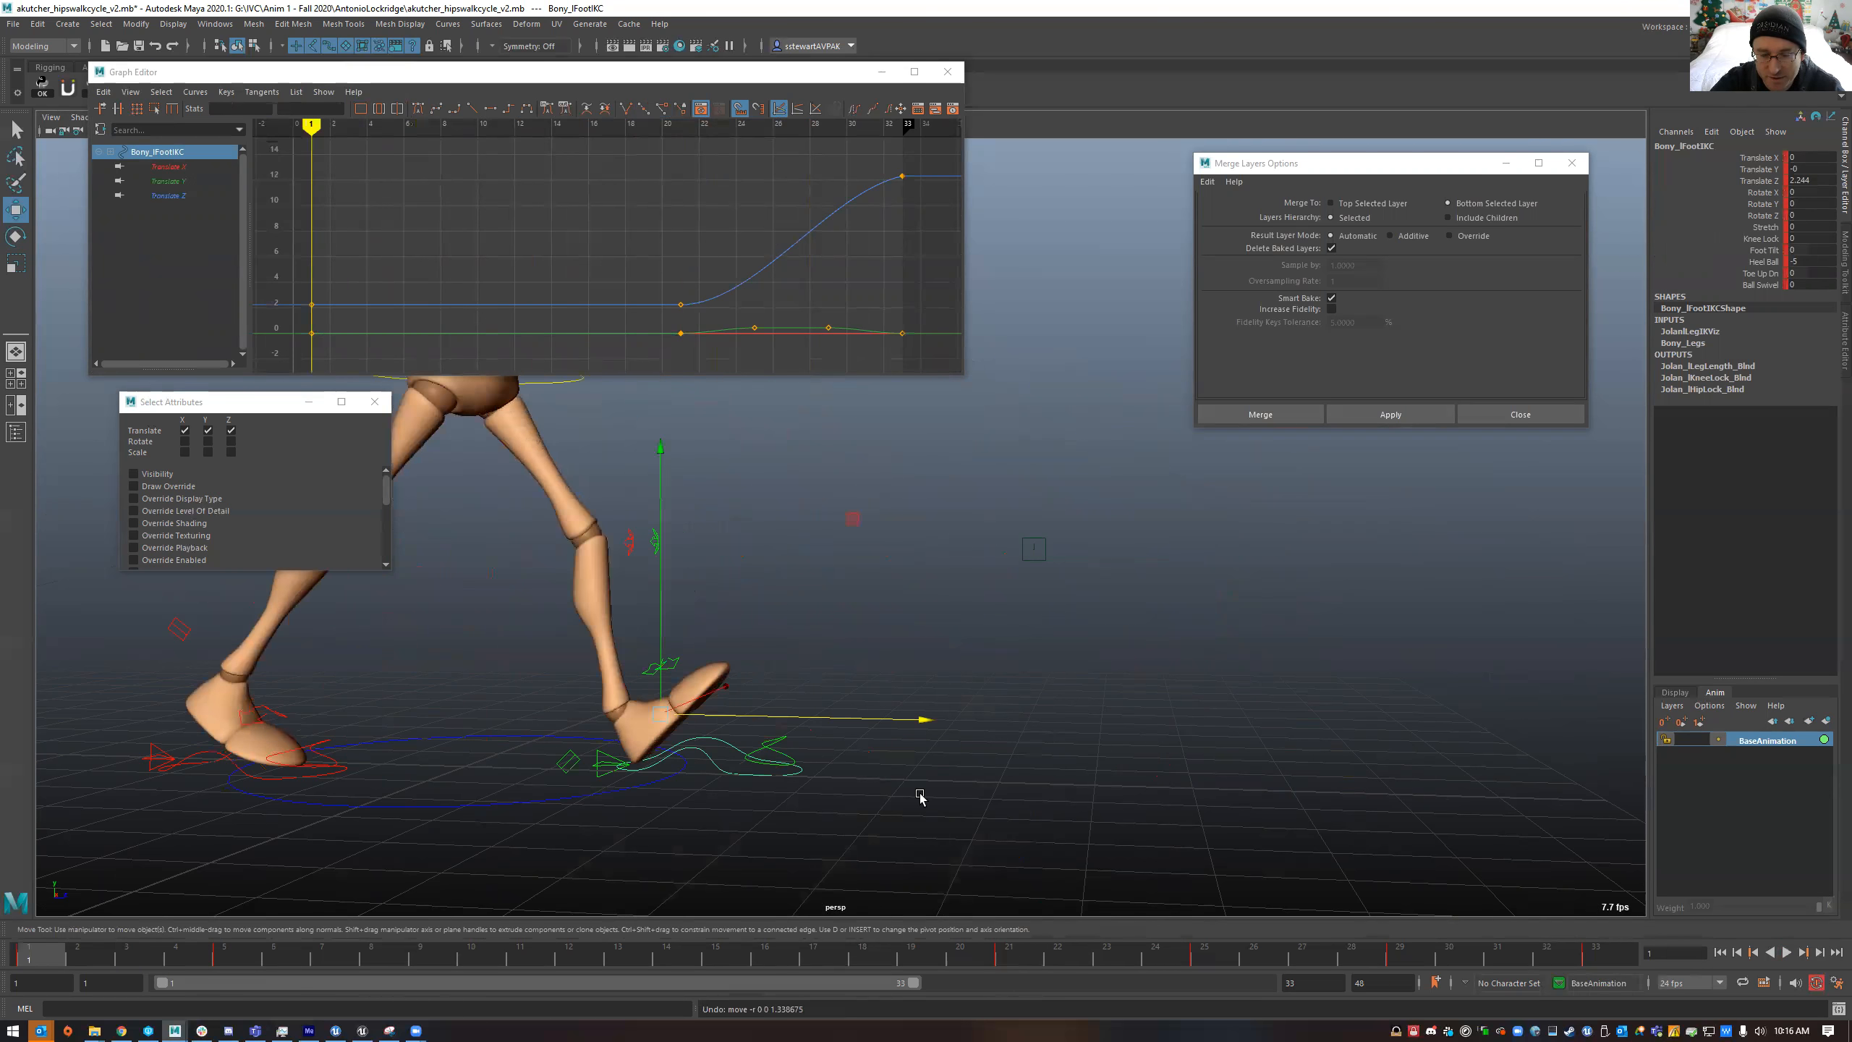
key(alt+v)
drag(745, 681, 750, 682)
key(ctrl+z)
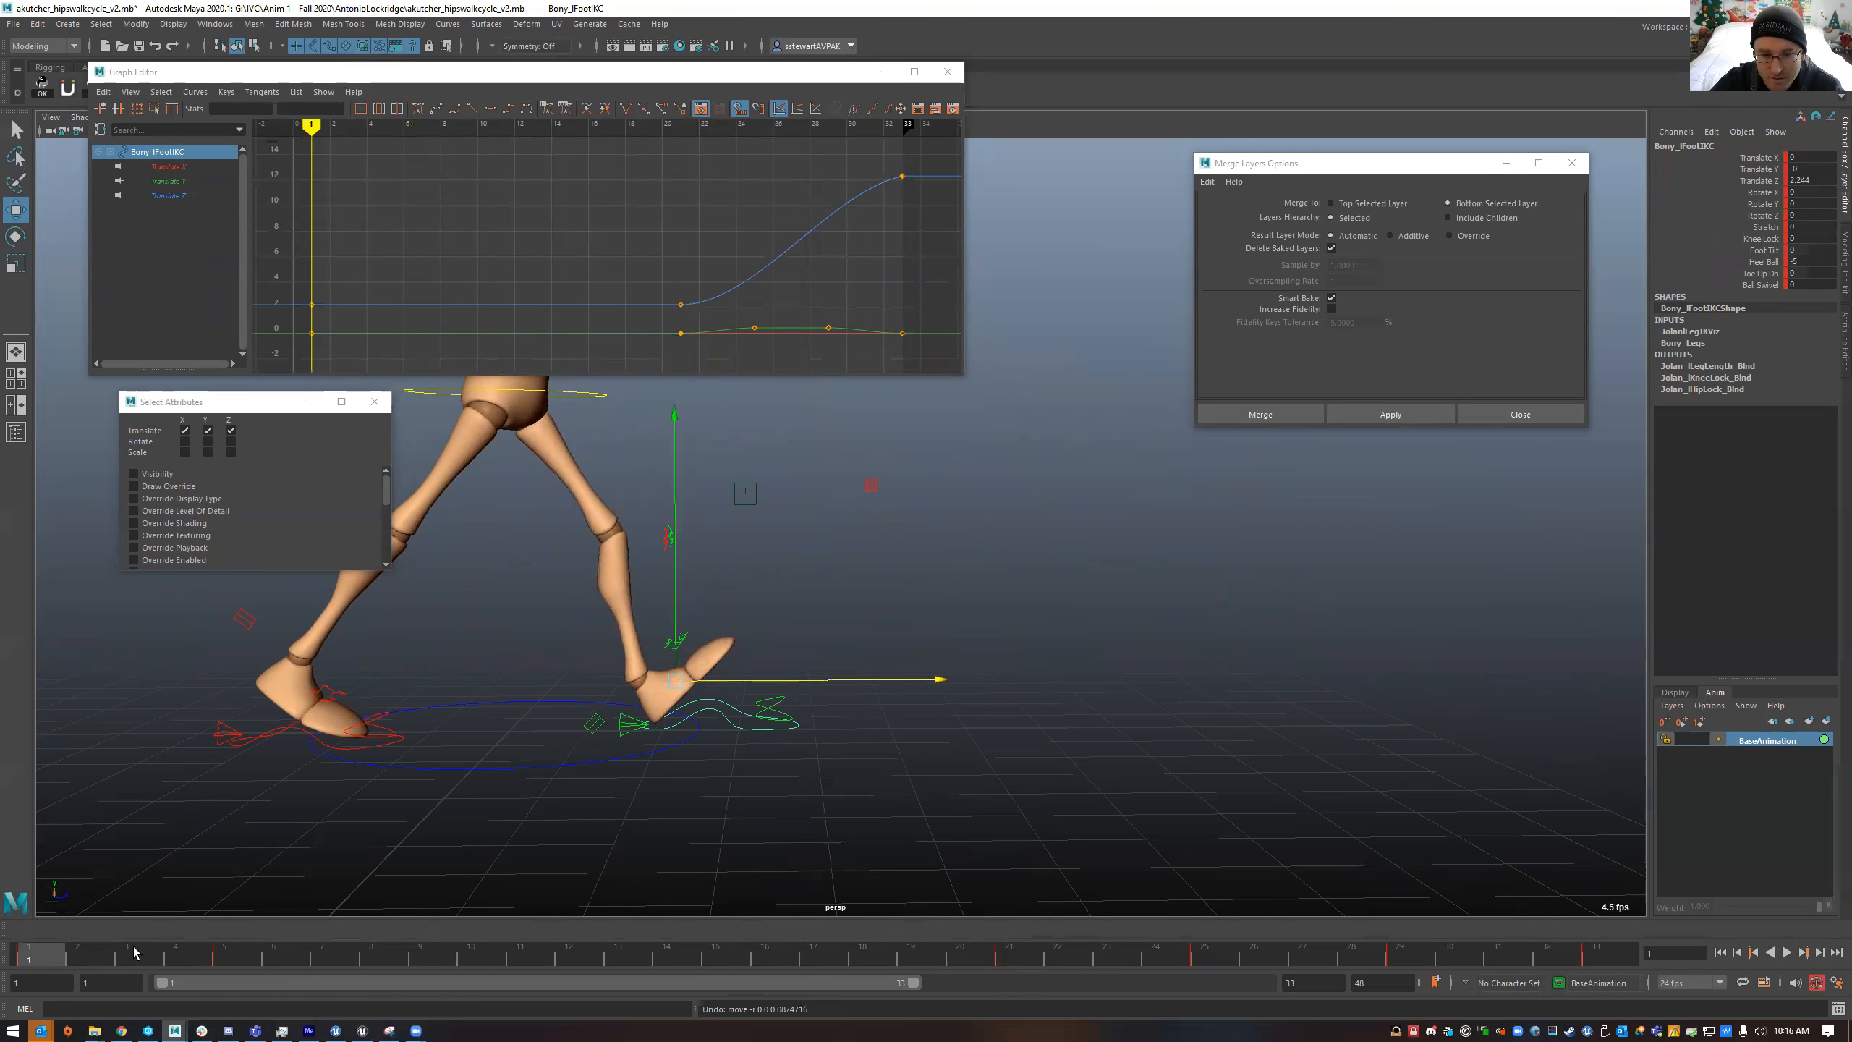
- Play the walk, select the right foot control, and check its motion through the early frames up to frame 5
key(alt+v)
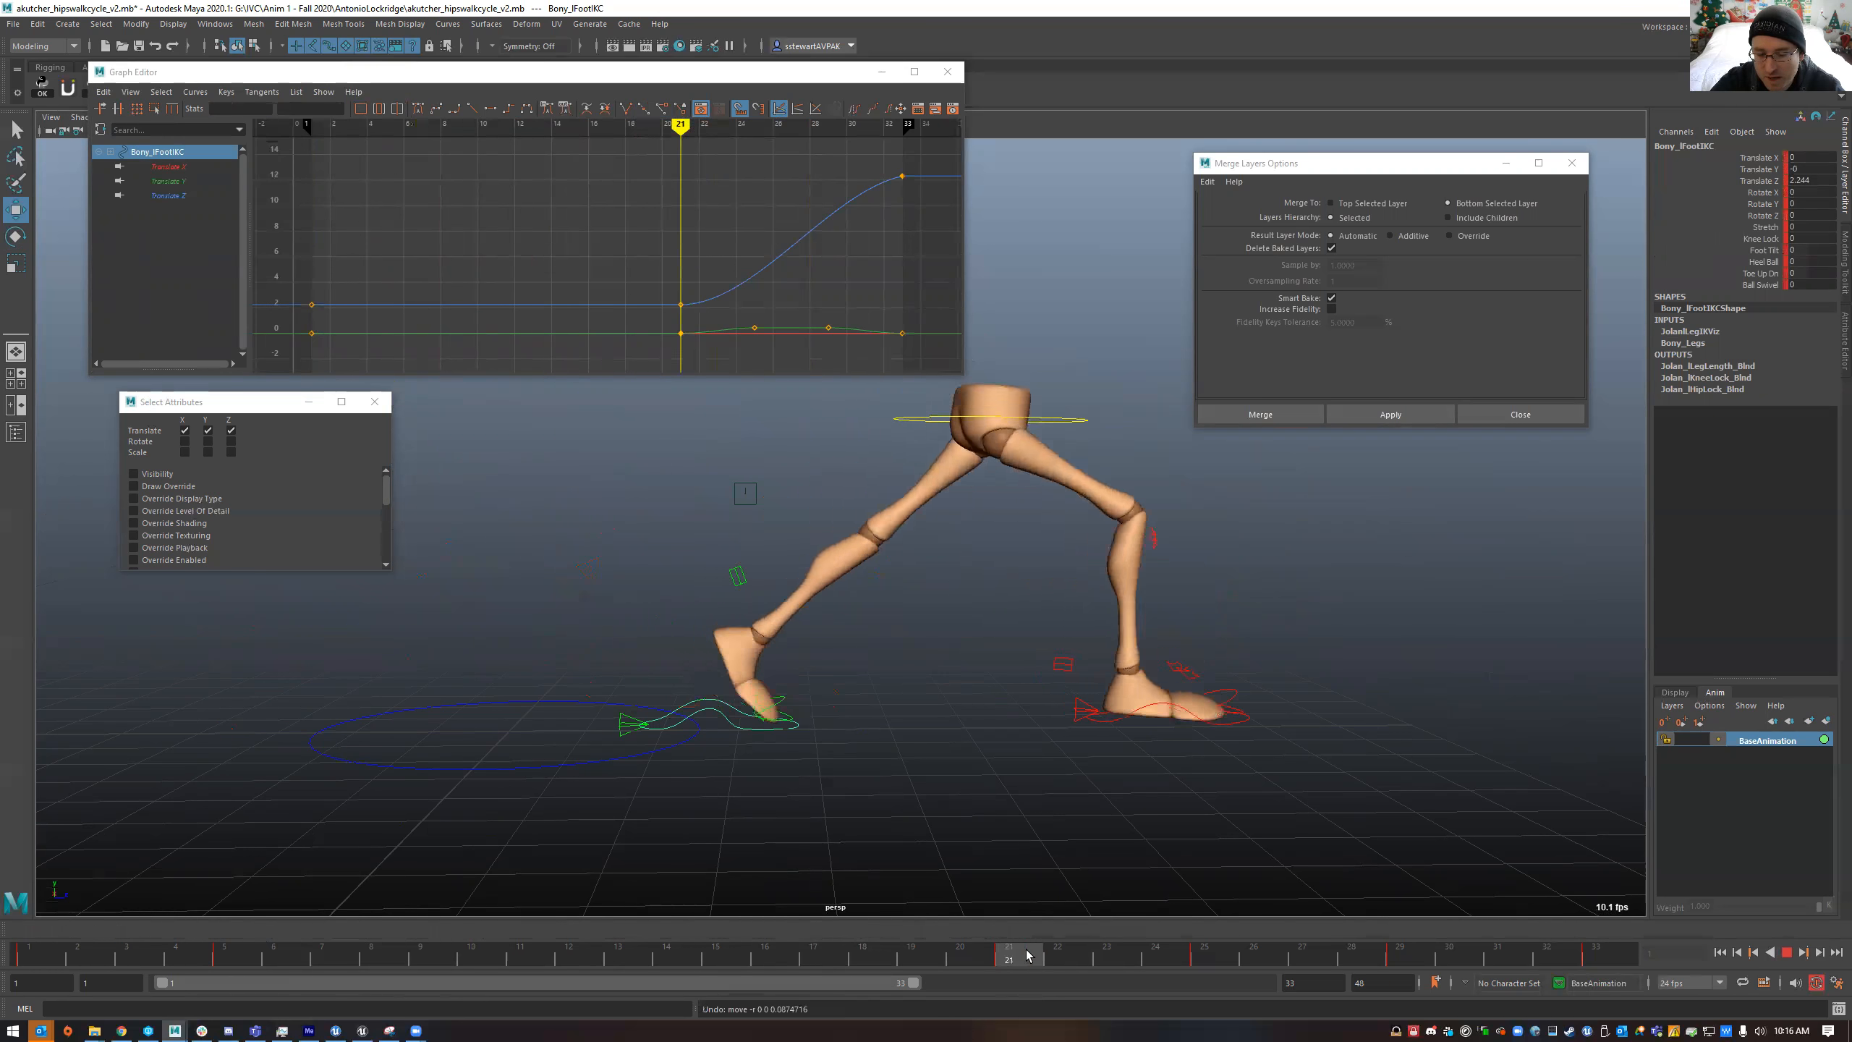
key(alt+v)
click(1104, 761)
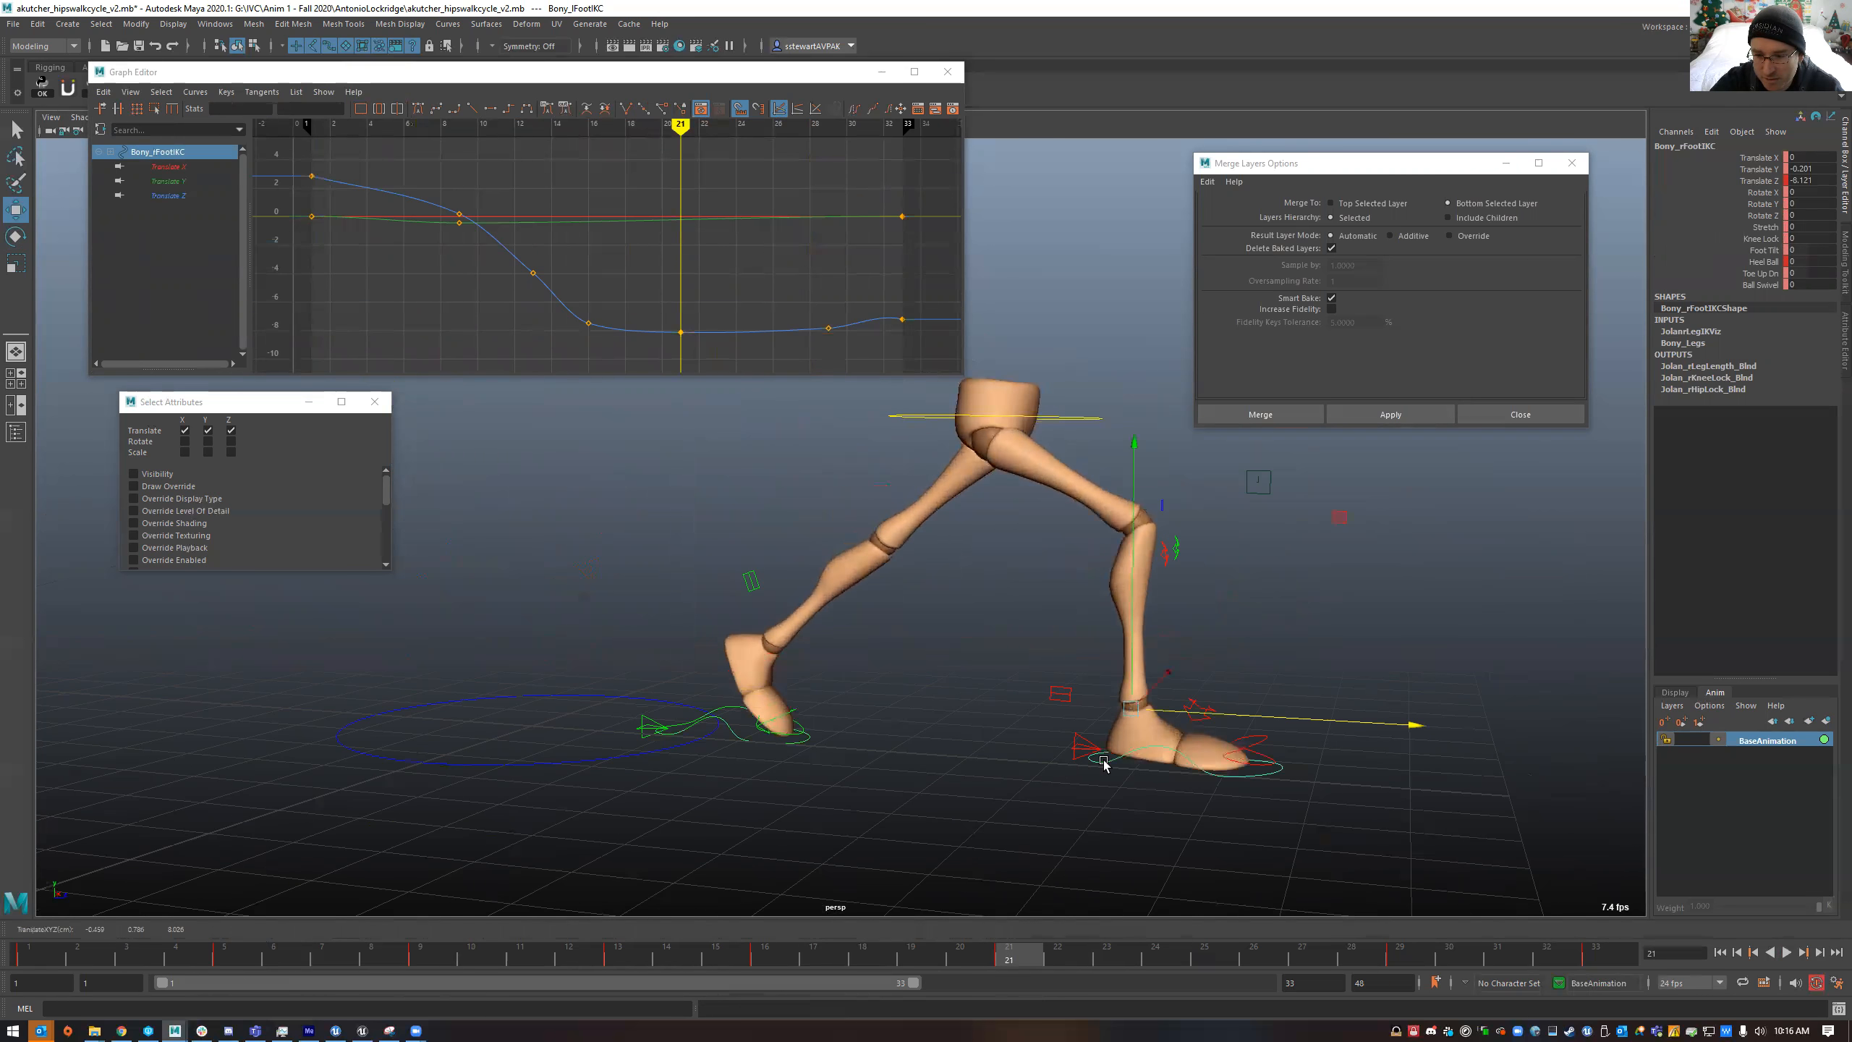
key(alt+v)
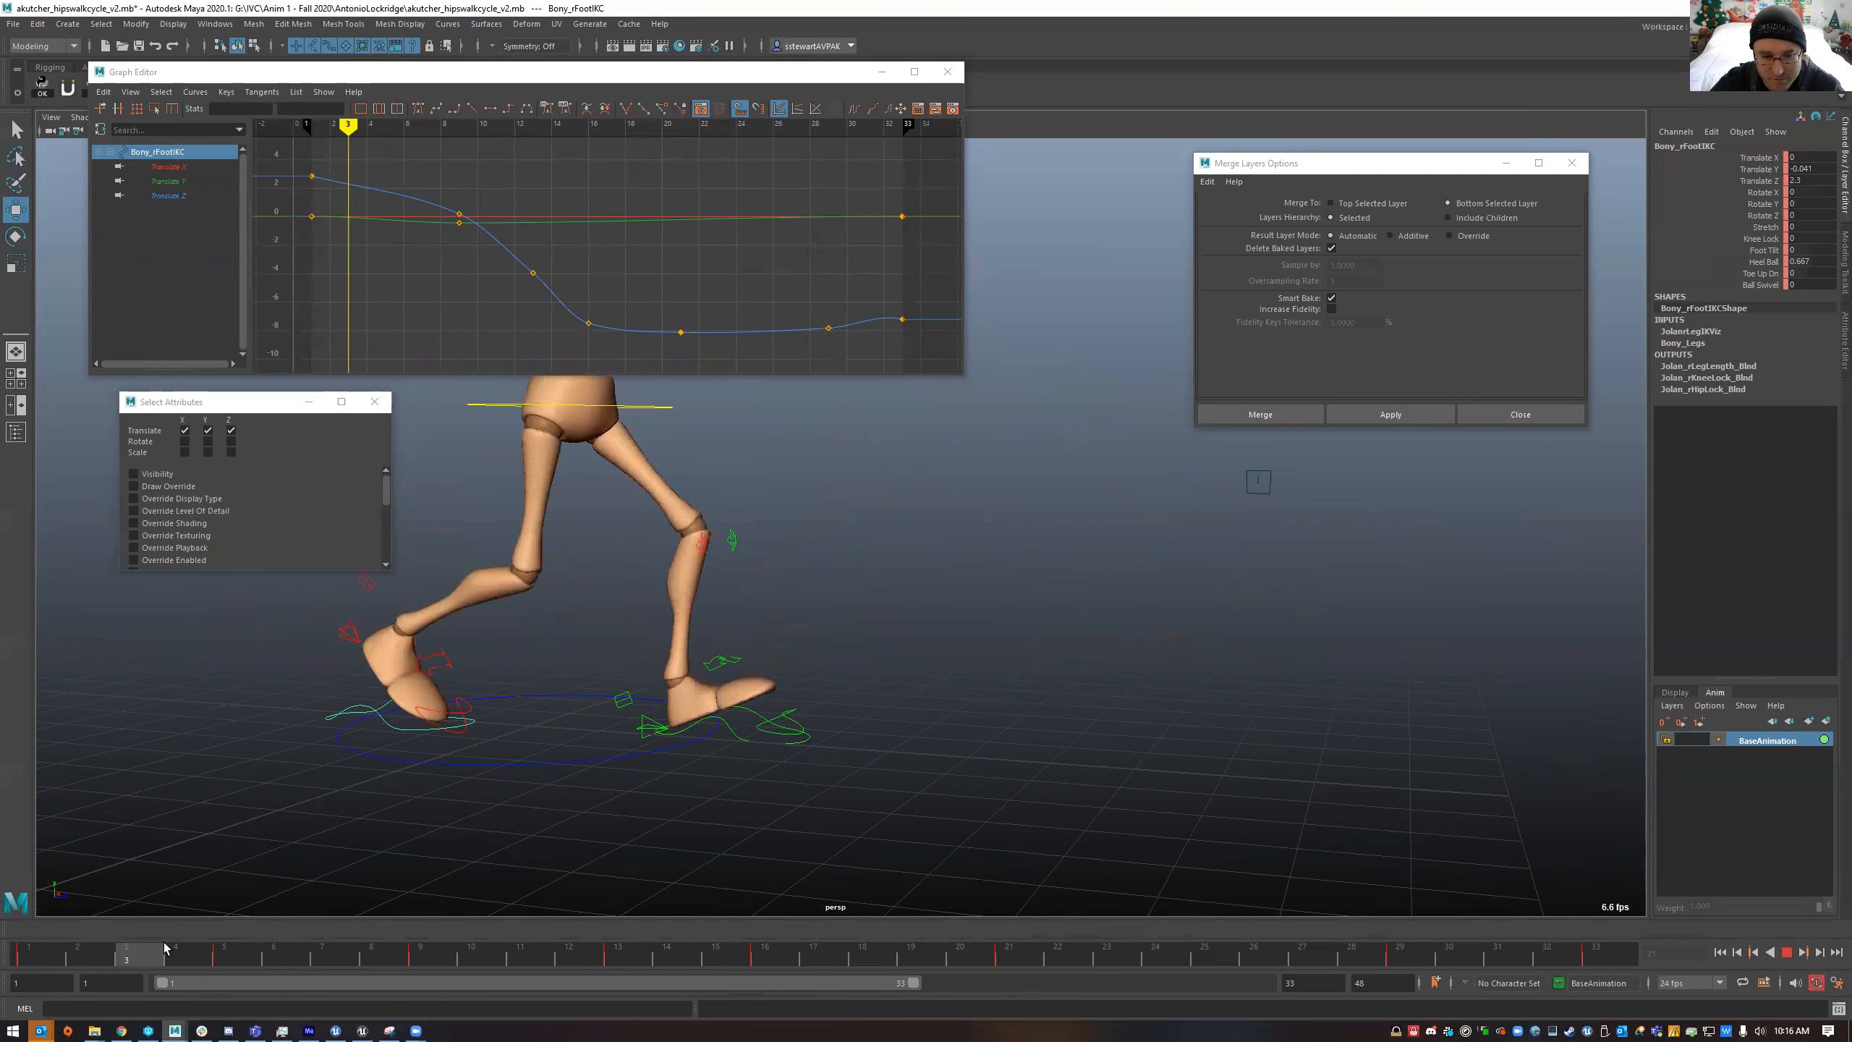
drag(289, 952, 249, 961)
key(alt+v)
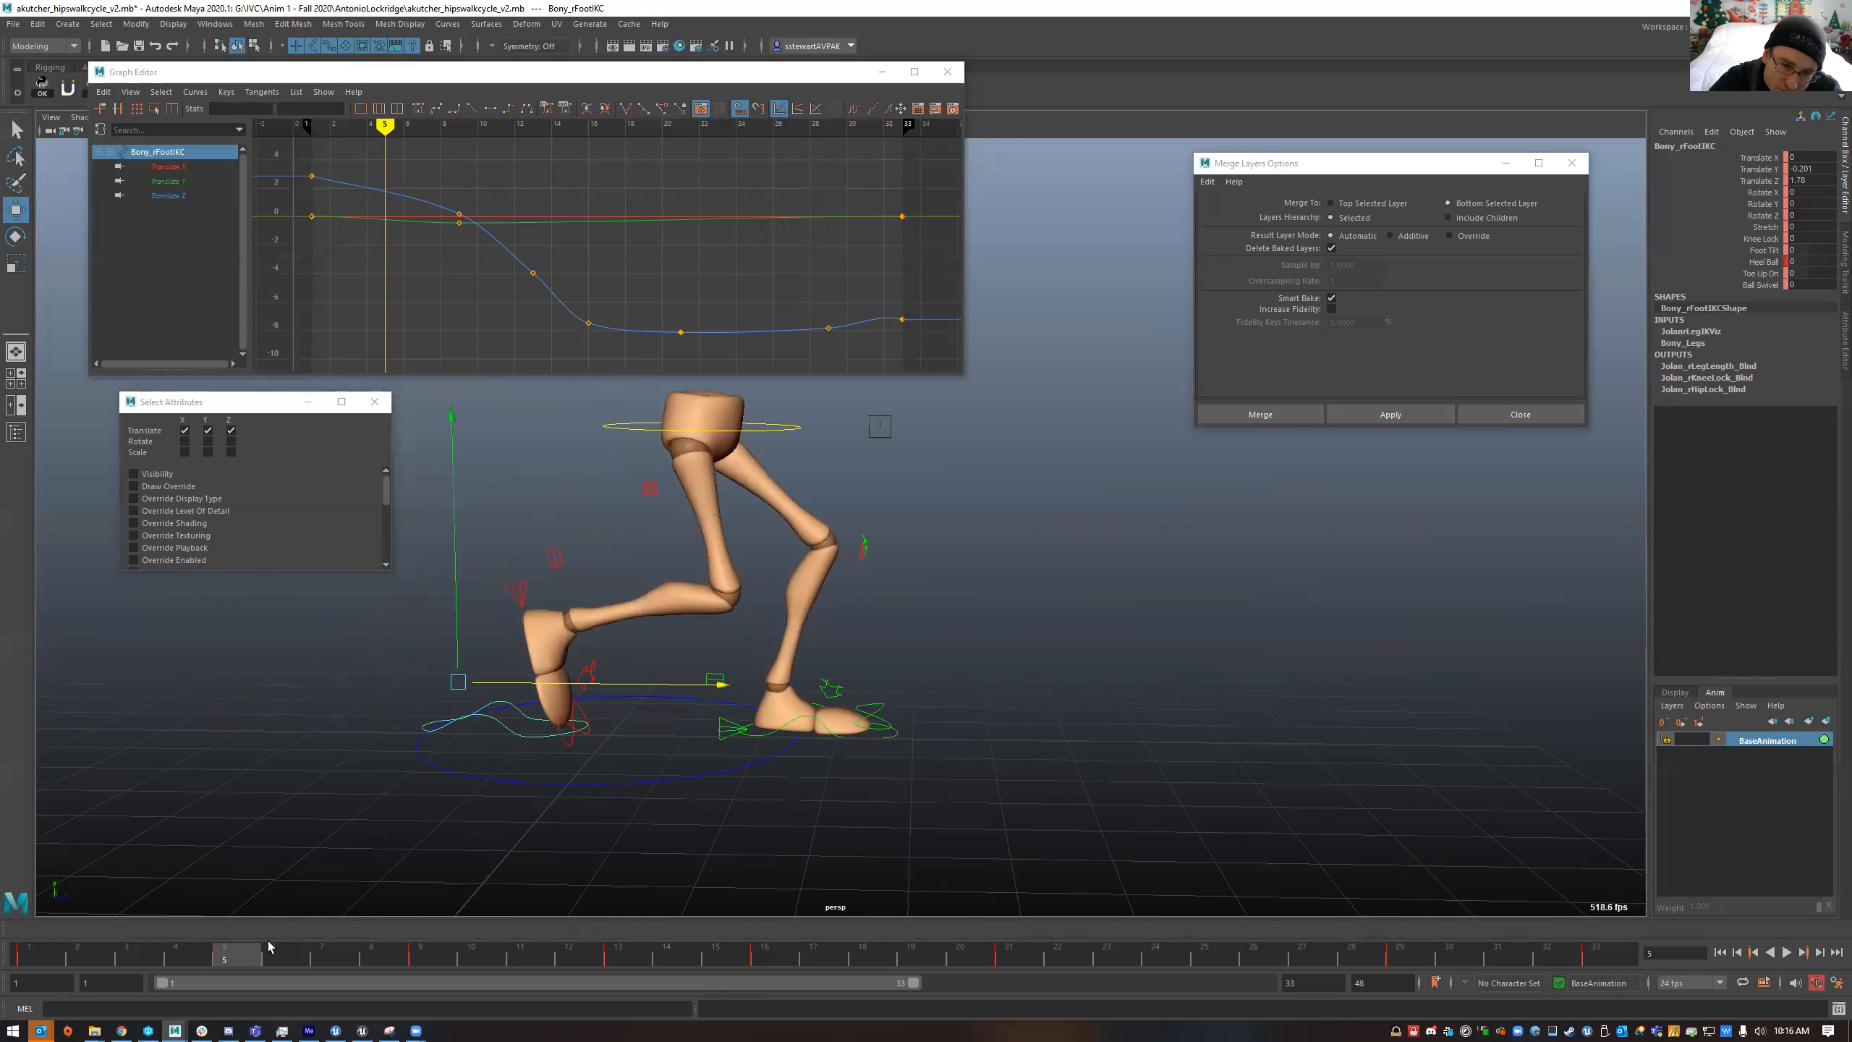
- Copy the right foot control's frame 1 pose to frame 5, keeping its Translate Z curve flat between the two keys
click(65, 961)
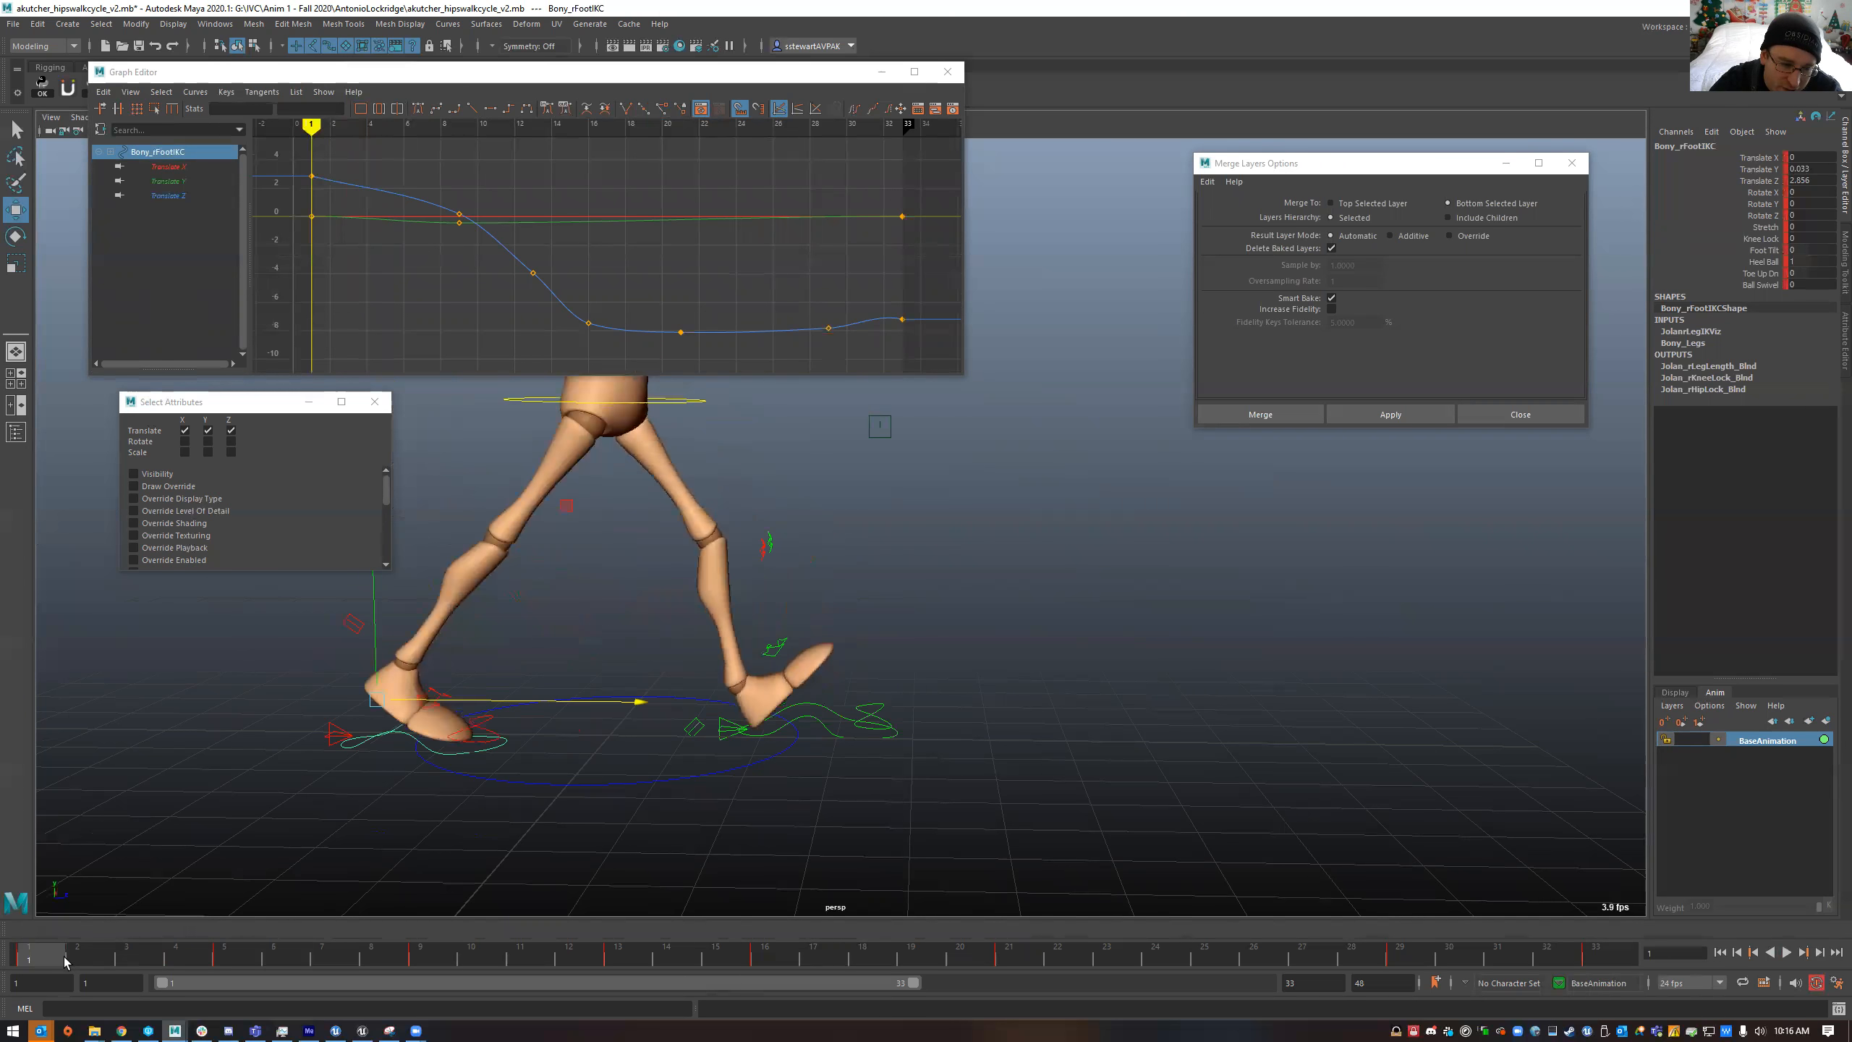
key(alt+v)
key(alt+v)
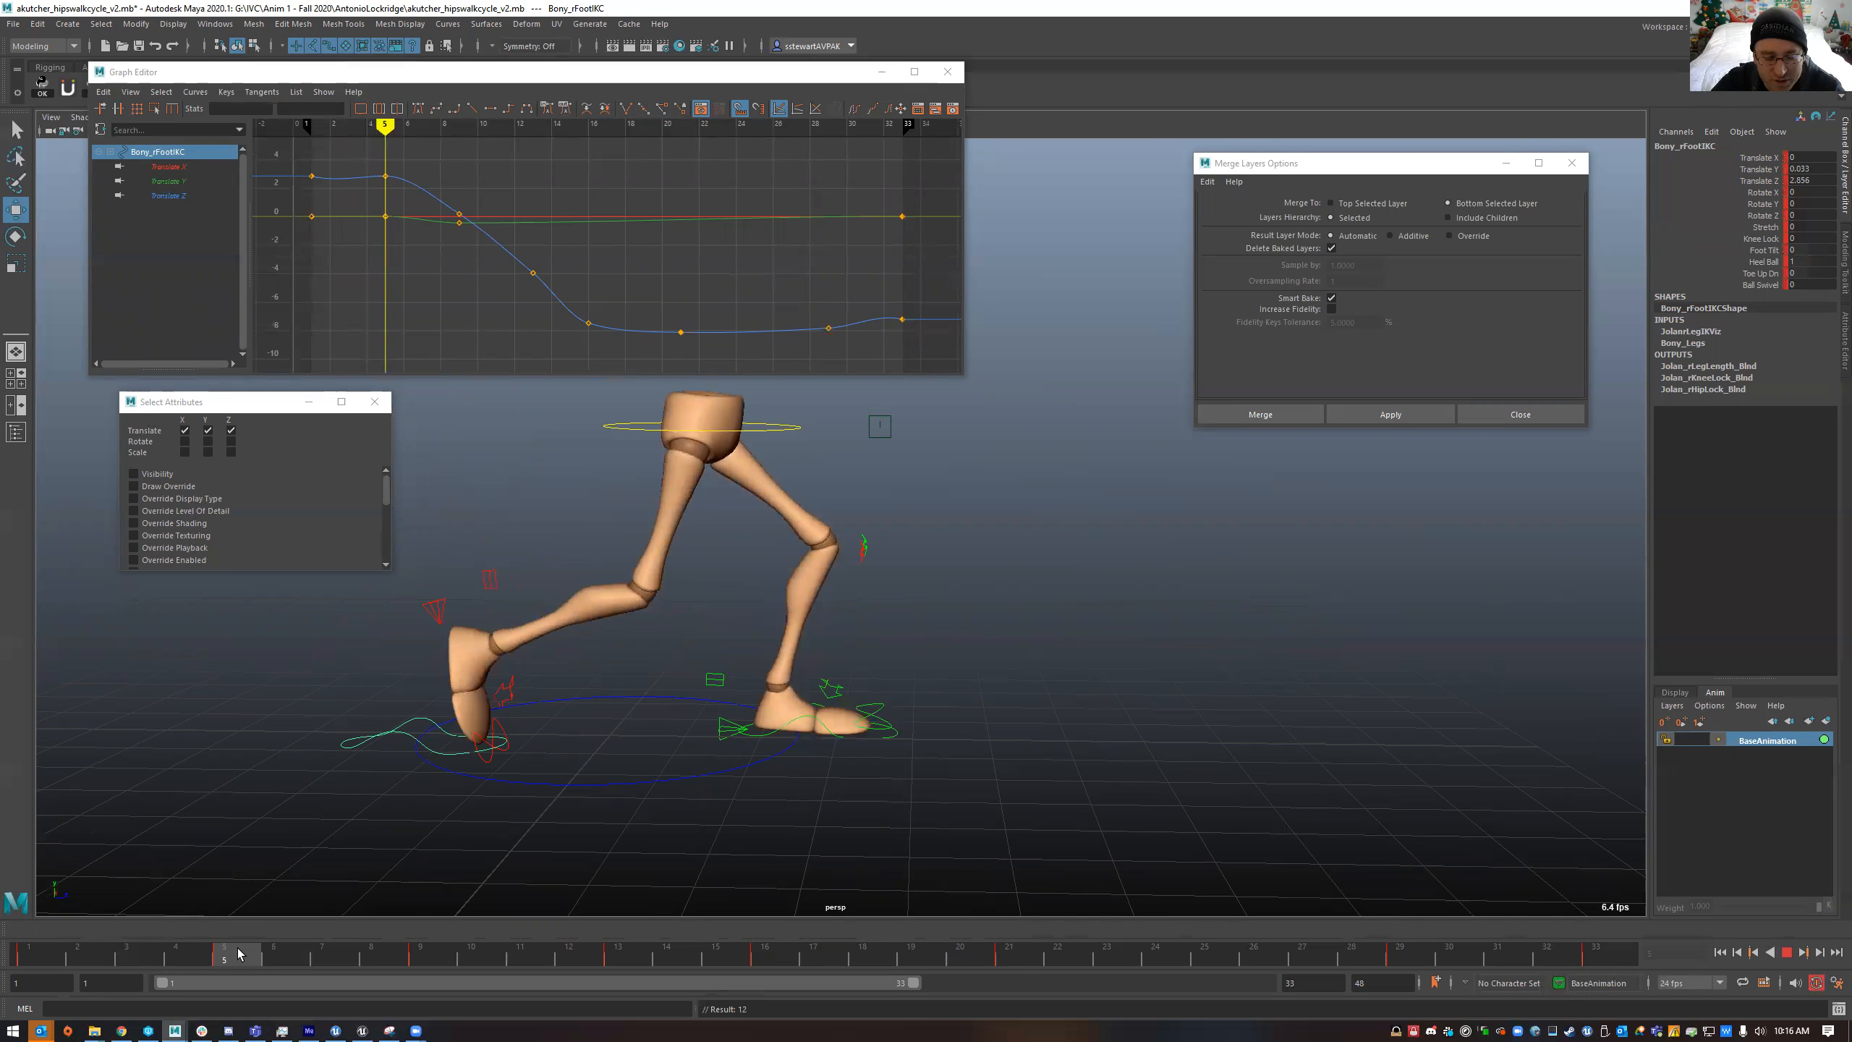
mouse_move(236, 953)
mouse_down()
mouse_move(41, 939)
mouse_move(220, 956)
mouse_up()
drag(294, 182, 344, 159)
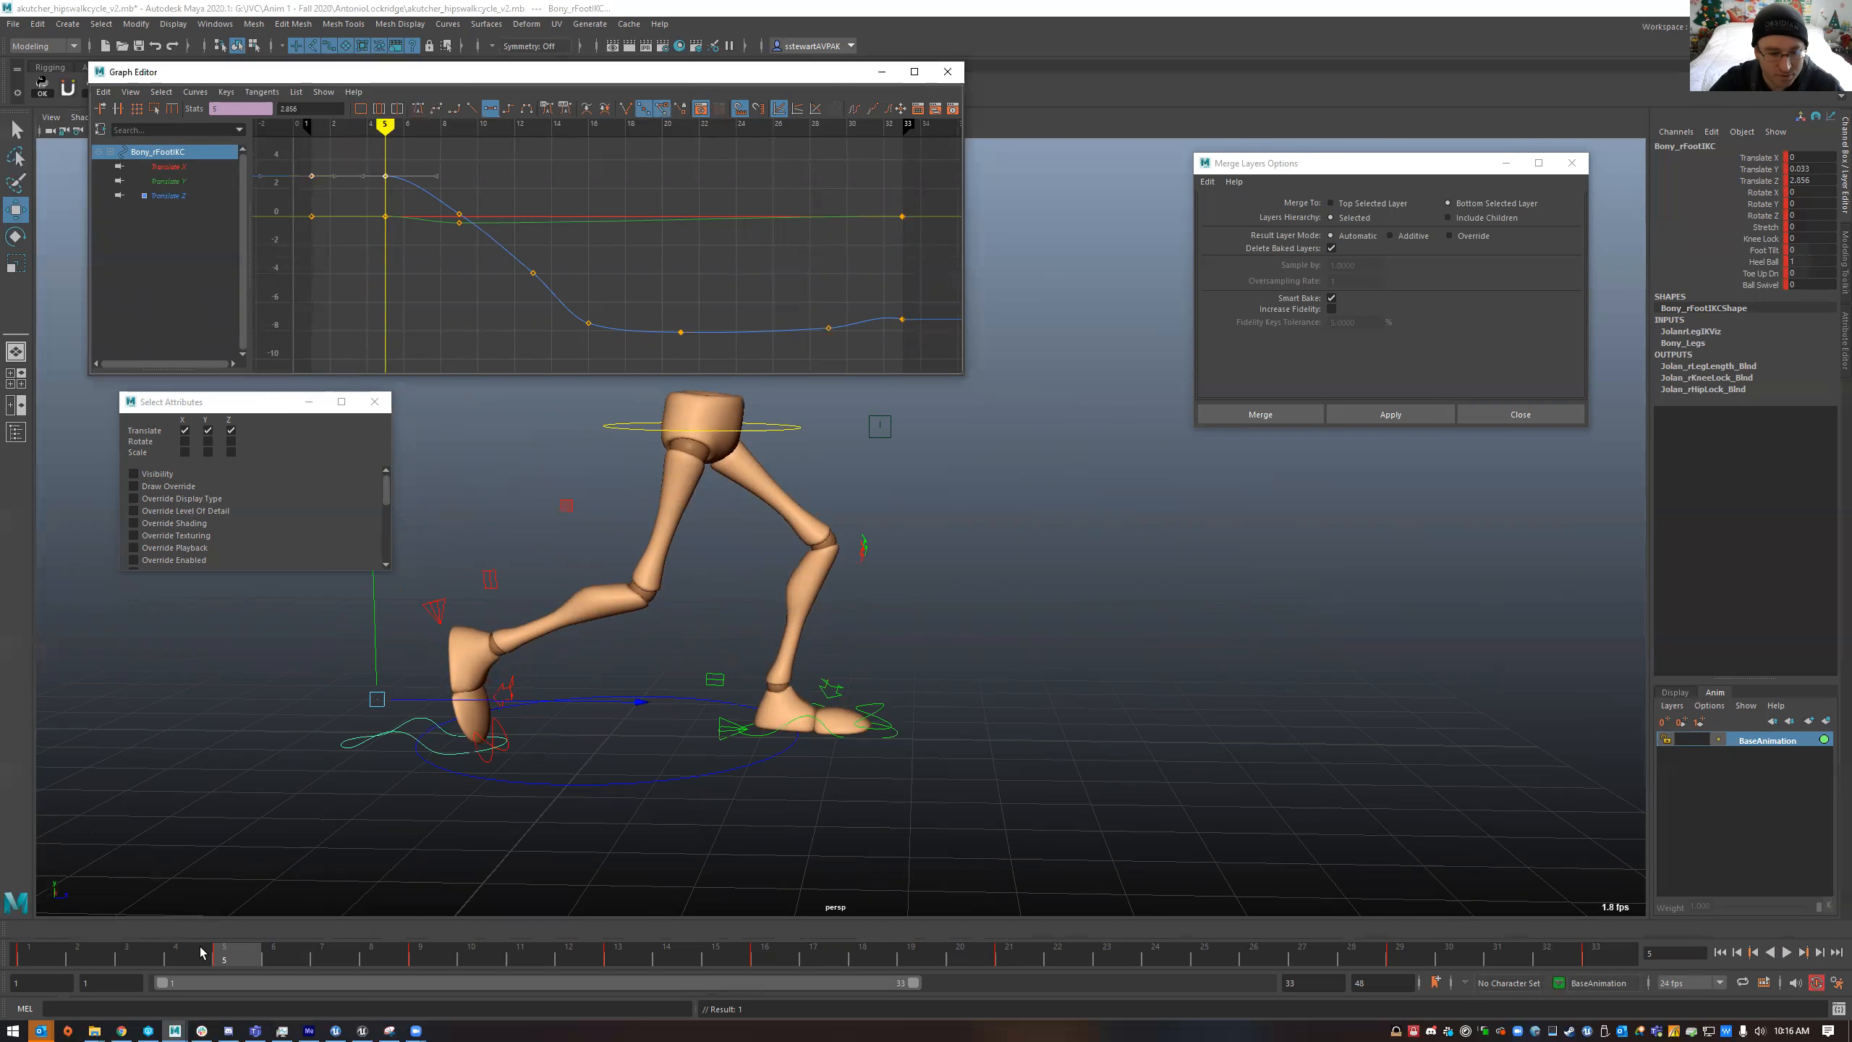
- Check the walk up to frame 13, and set the right toe control's Rotate X to 0 there
key(alt+v)
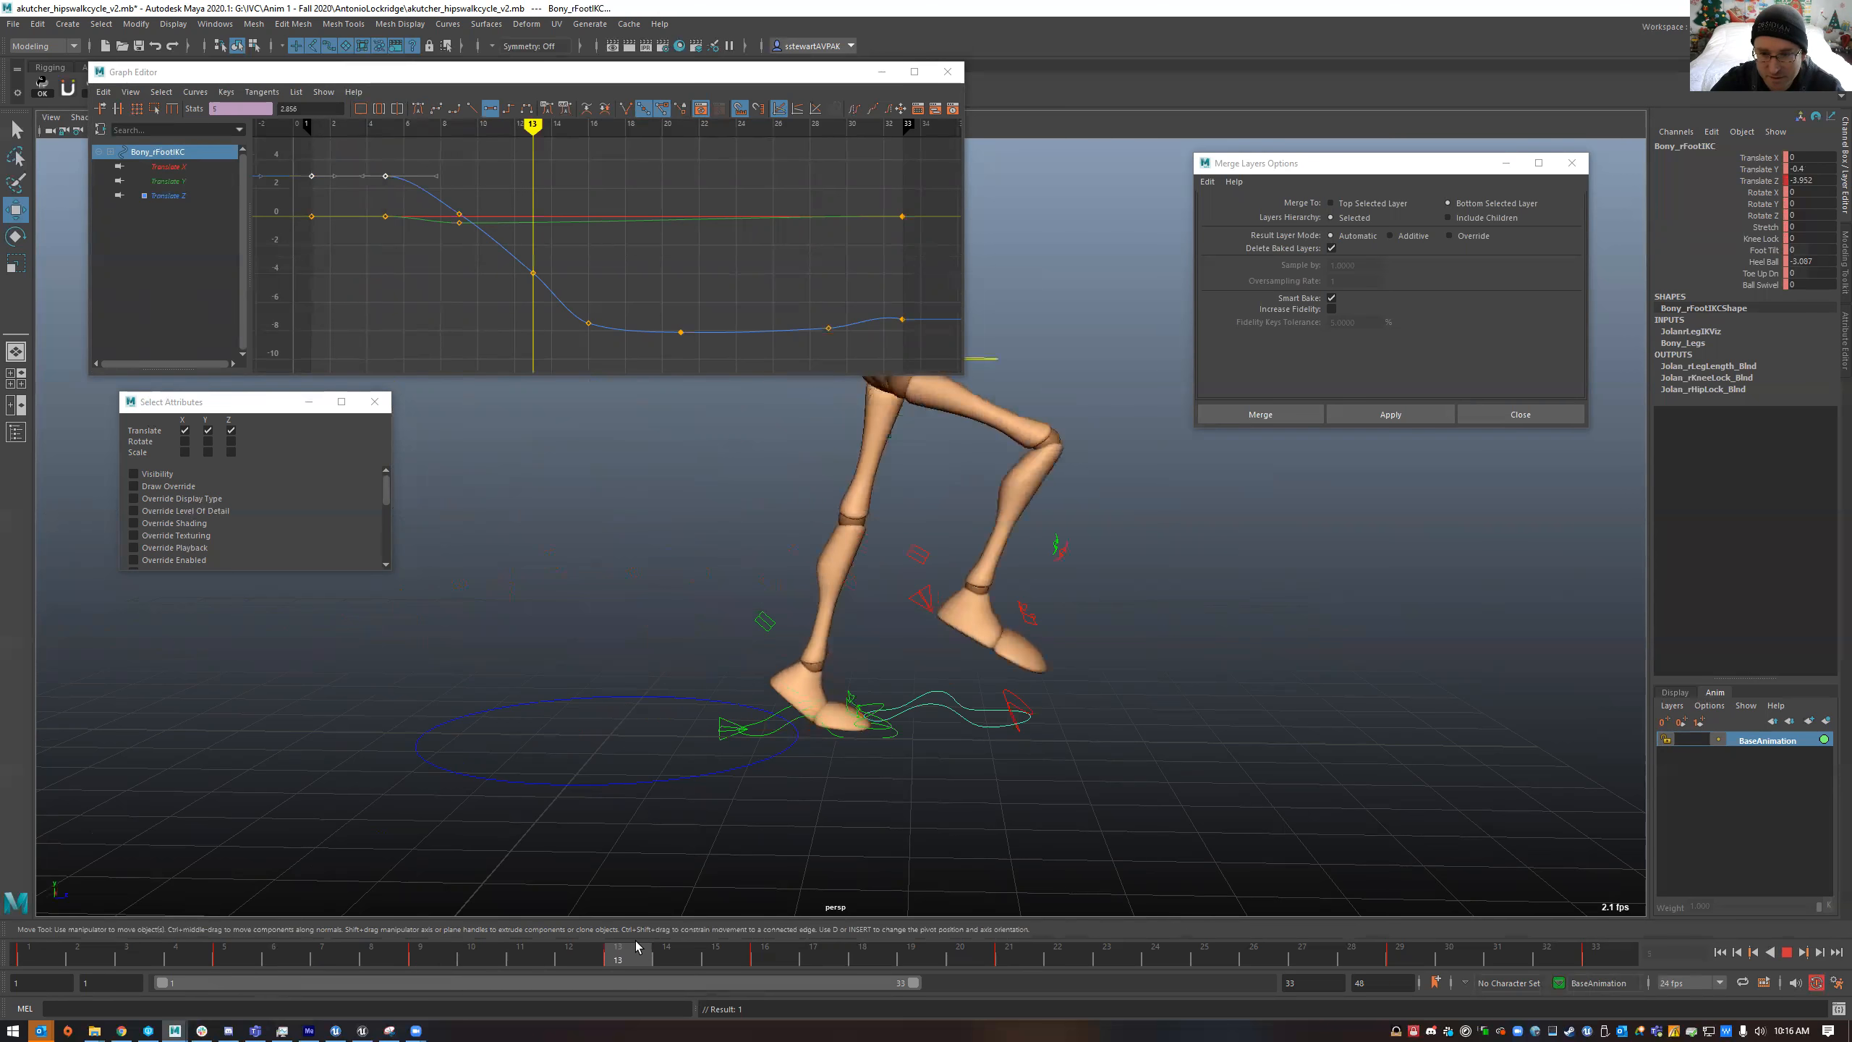
drag(763, 949, 649, 951)
alt+right_drag(946, 657, 1083, 728)
alt+middle_drag(1084, 727, 819, 698)
alt+drag(819, 699, 871, 688)
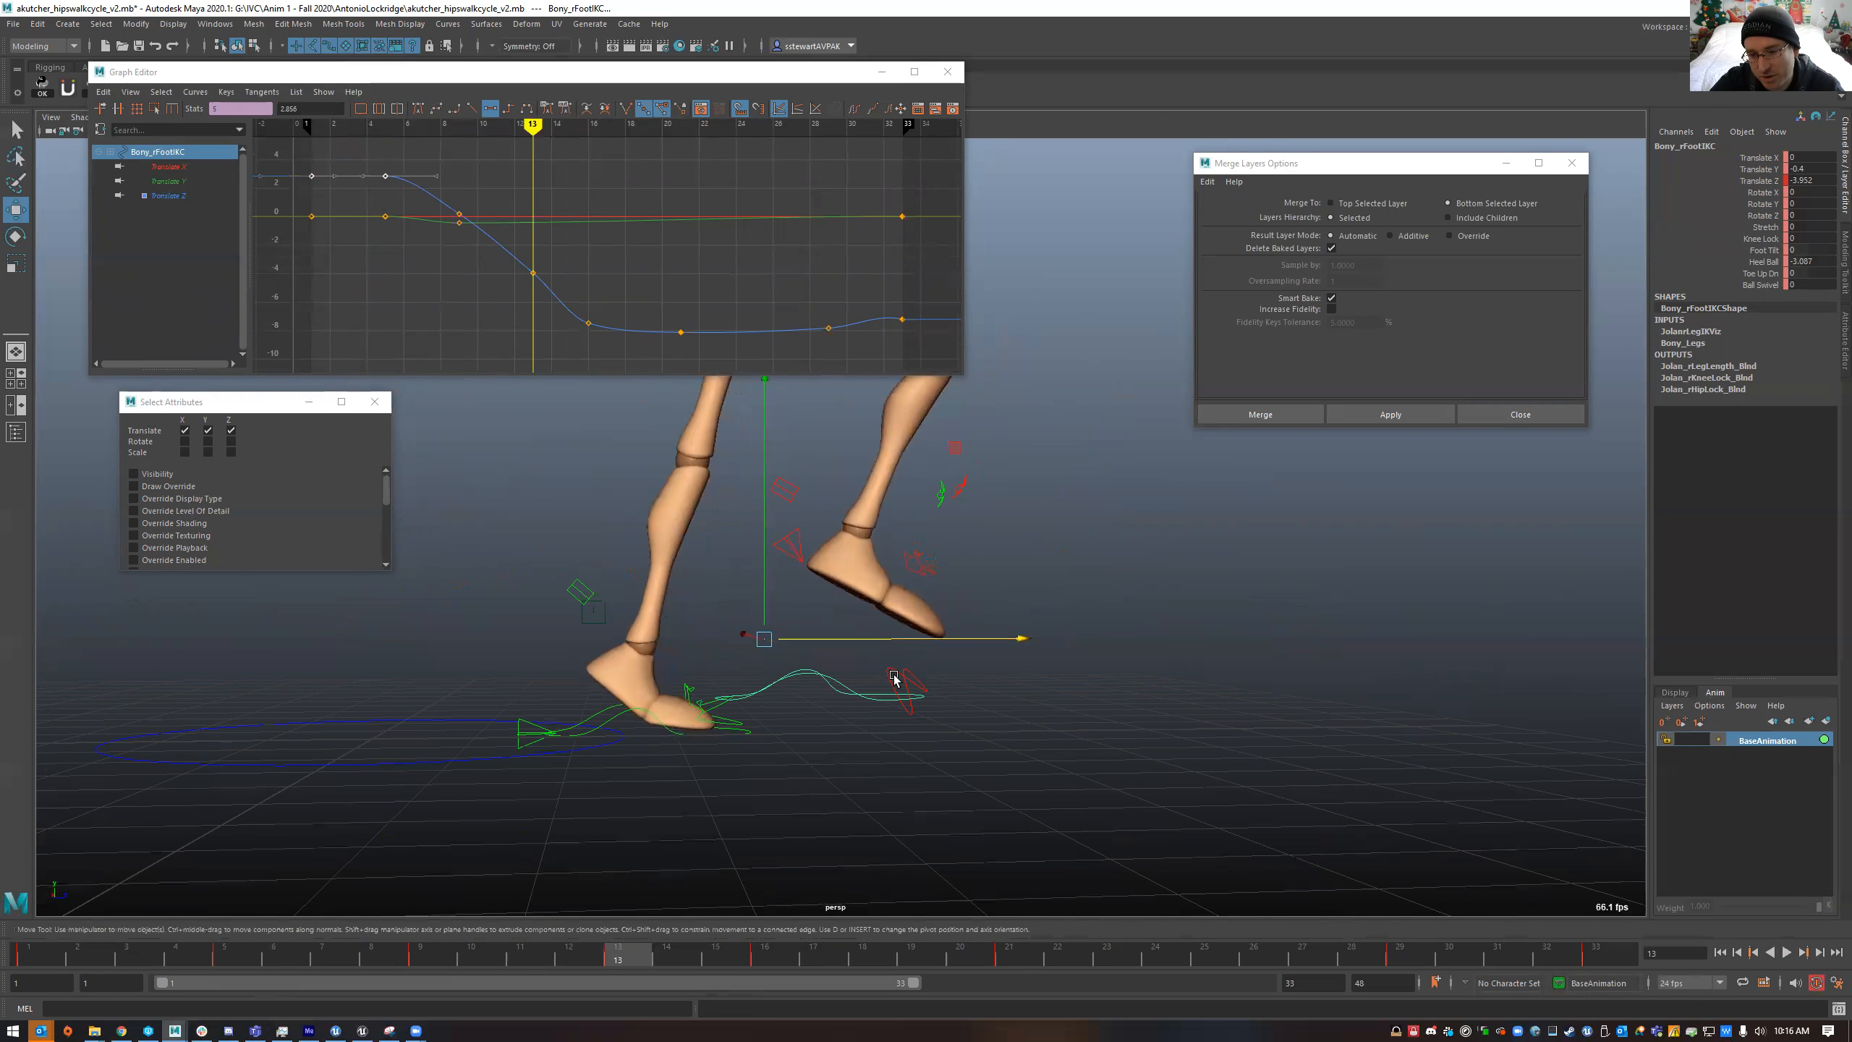
click(894, 678)
click(892, 682)
alt+right_drag(871, 687, 991, 741)
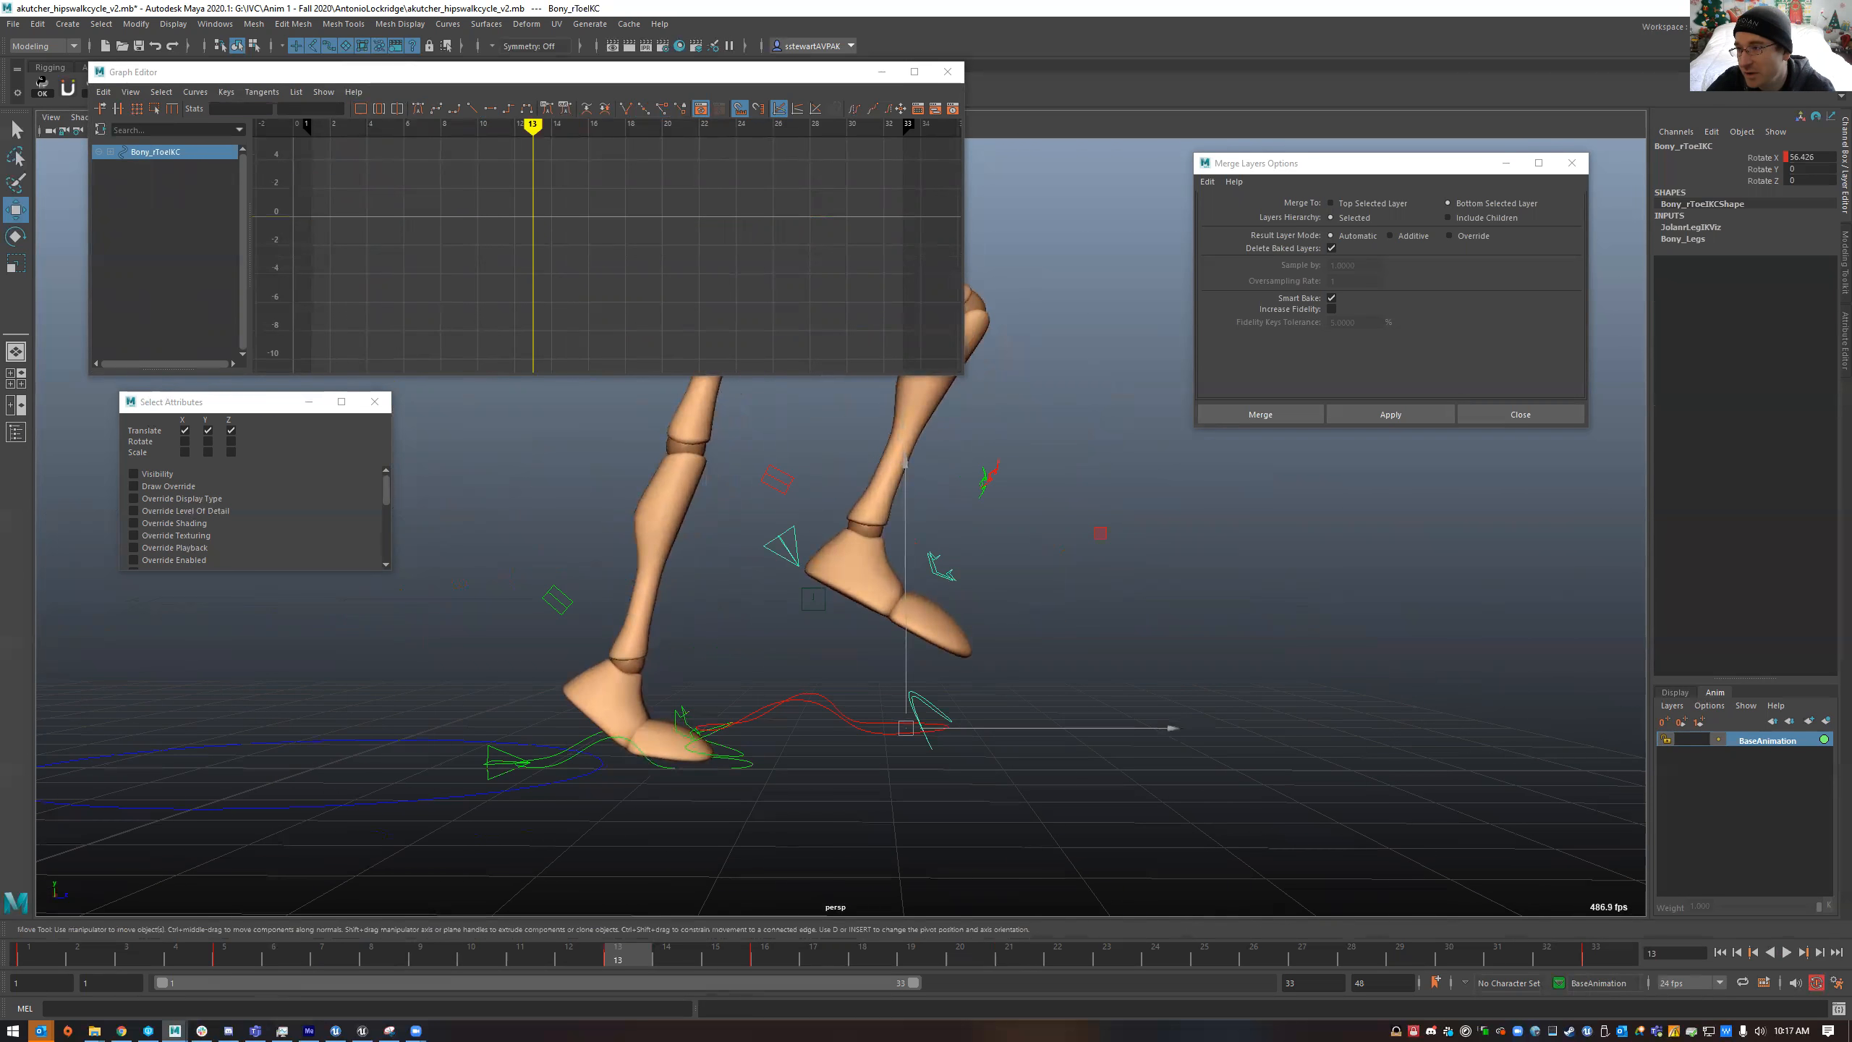
text(0)
key(Return)
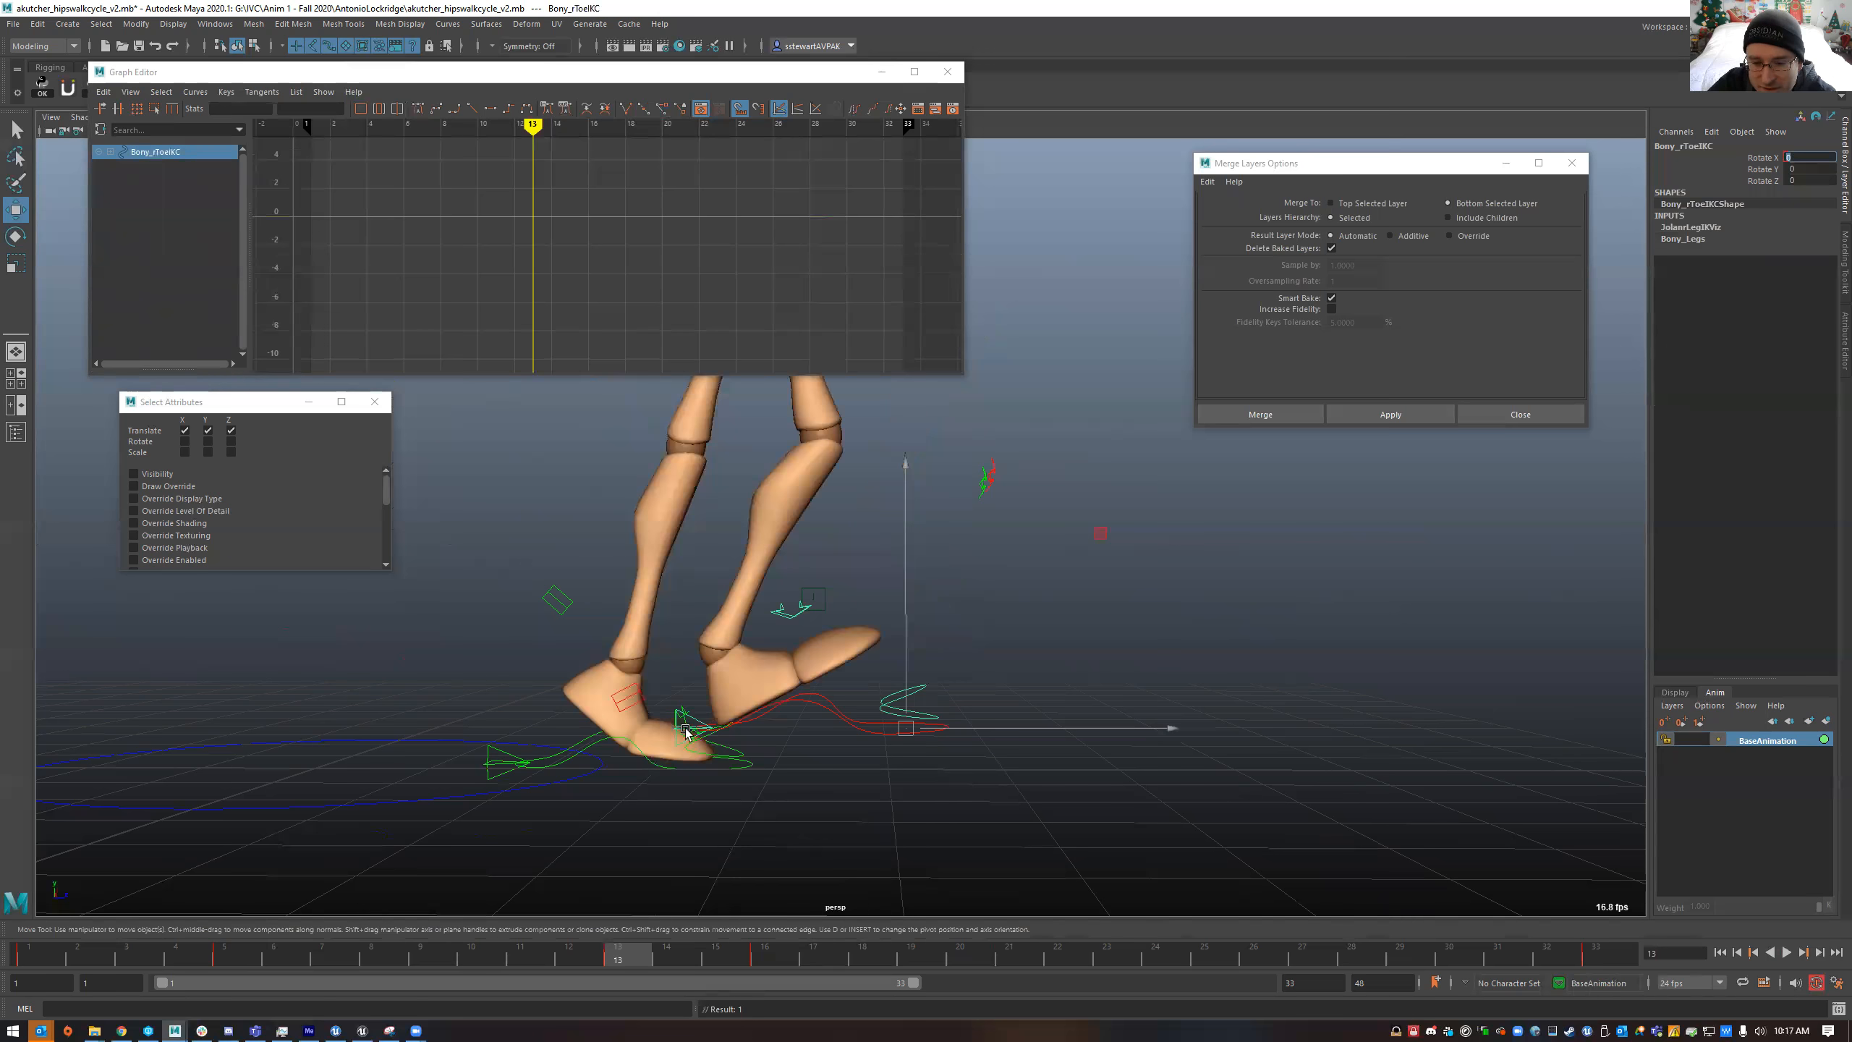
- Examine the right heel and ball roll controls' values at frame 13
alt+drag(666, 748, 684, 802)
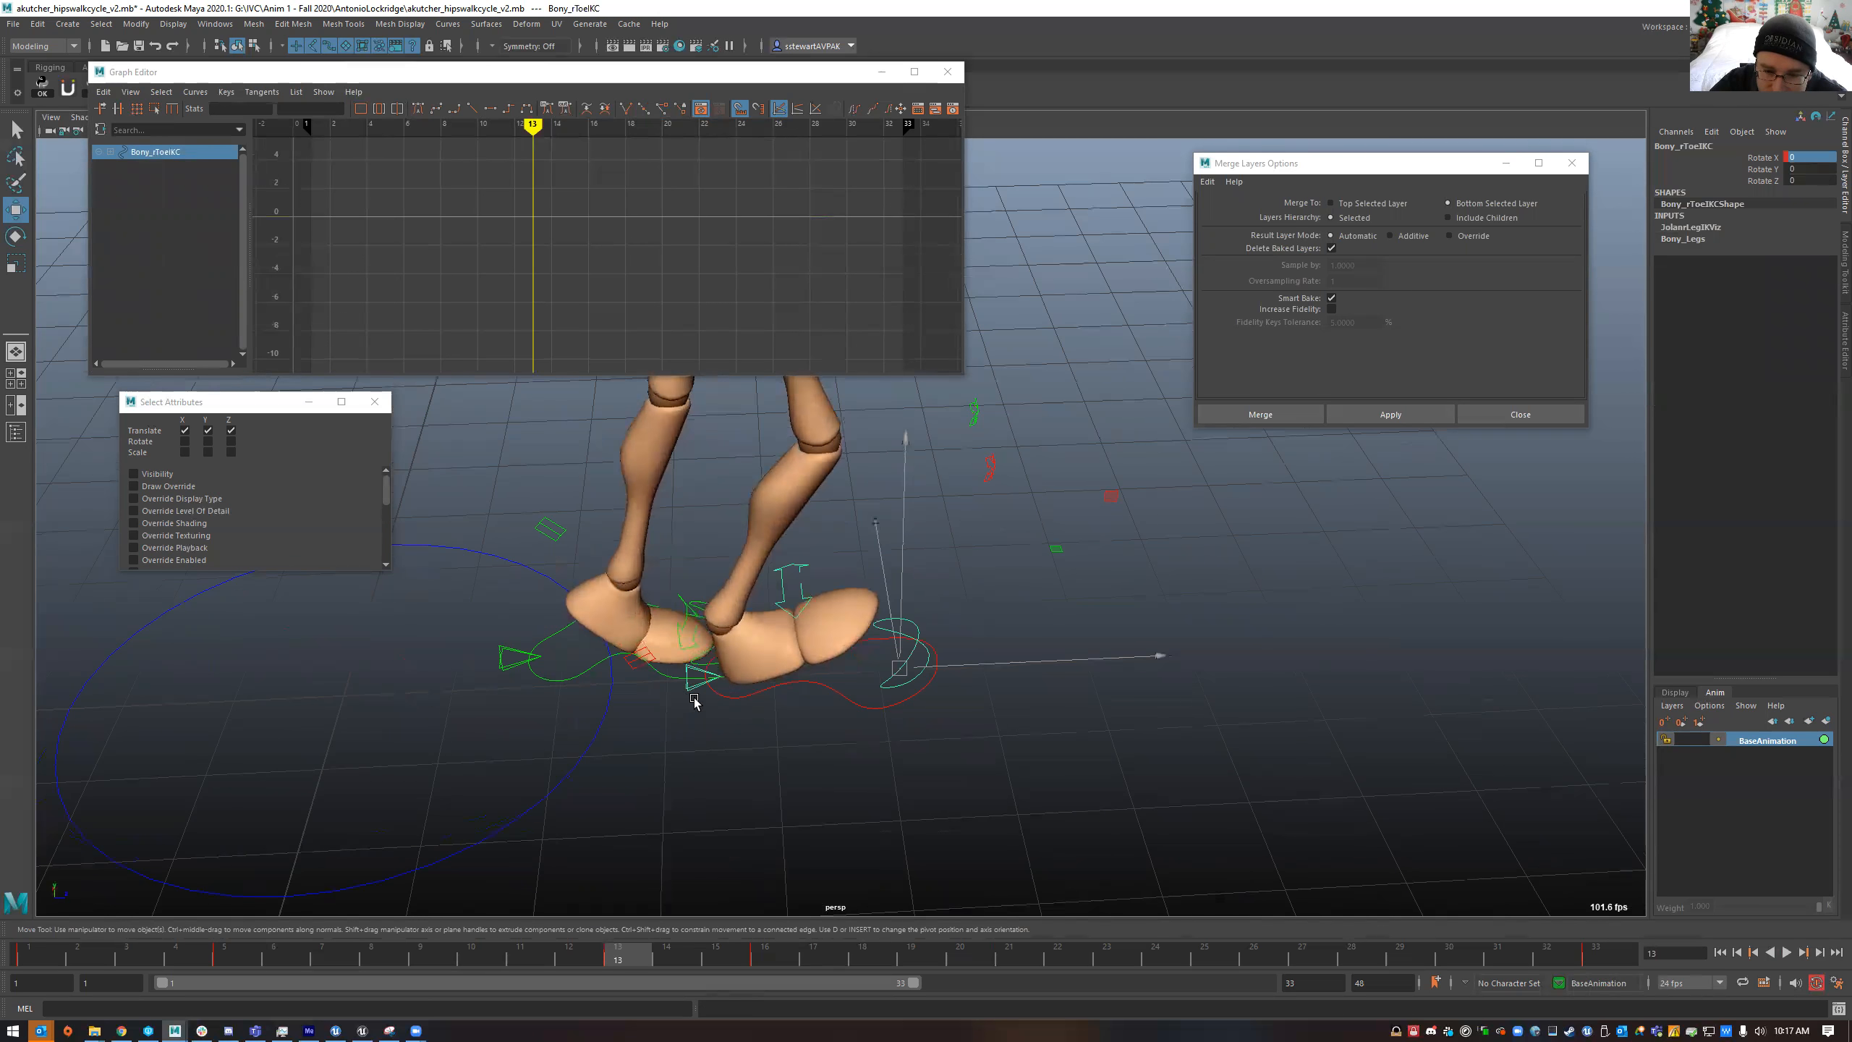
click(693, 692)
click(693, 687)
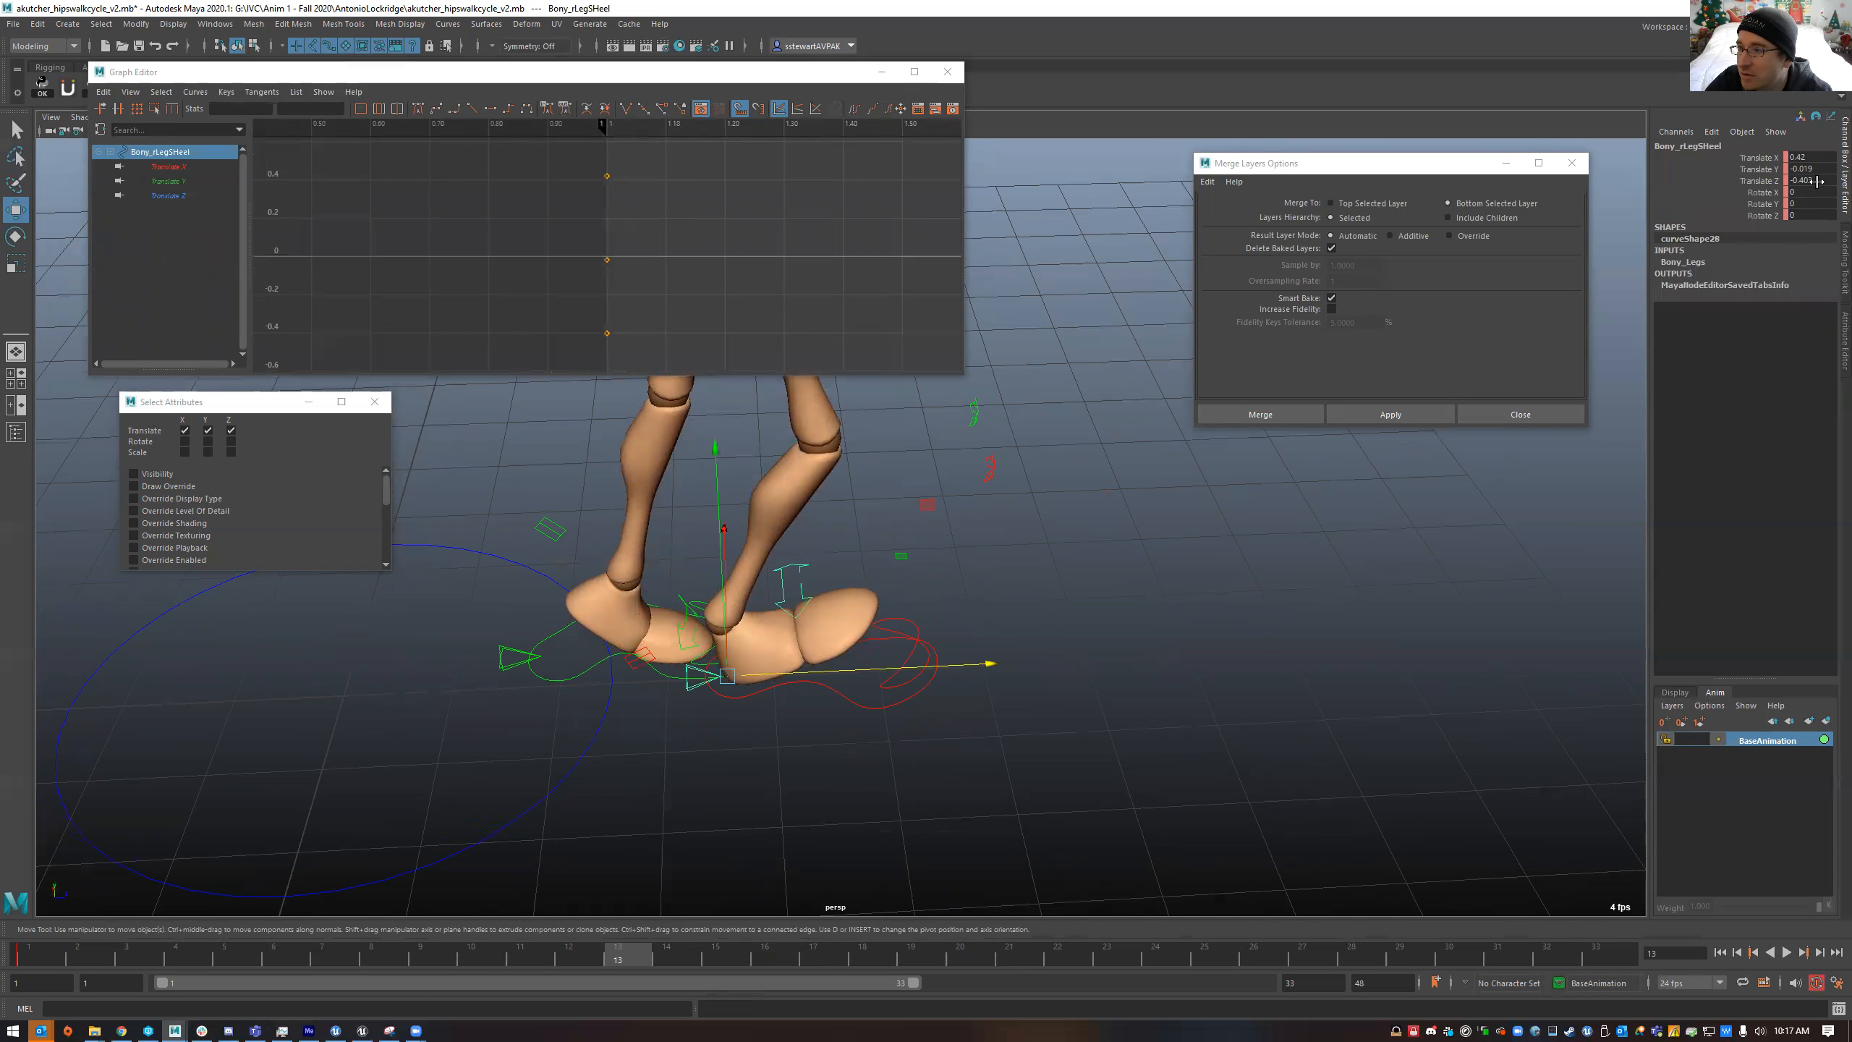
alt+drag(809, 729, 806, 612)
click(810, 611)
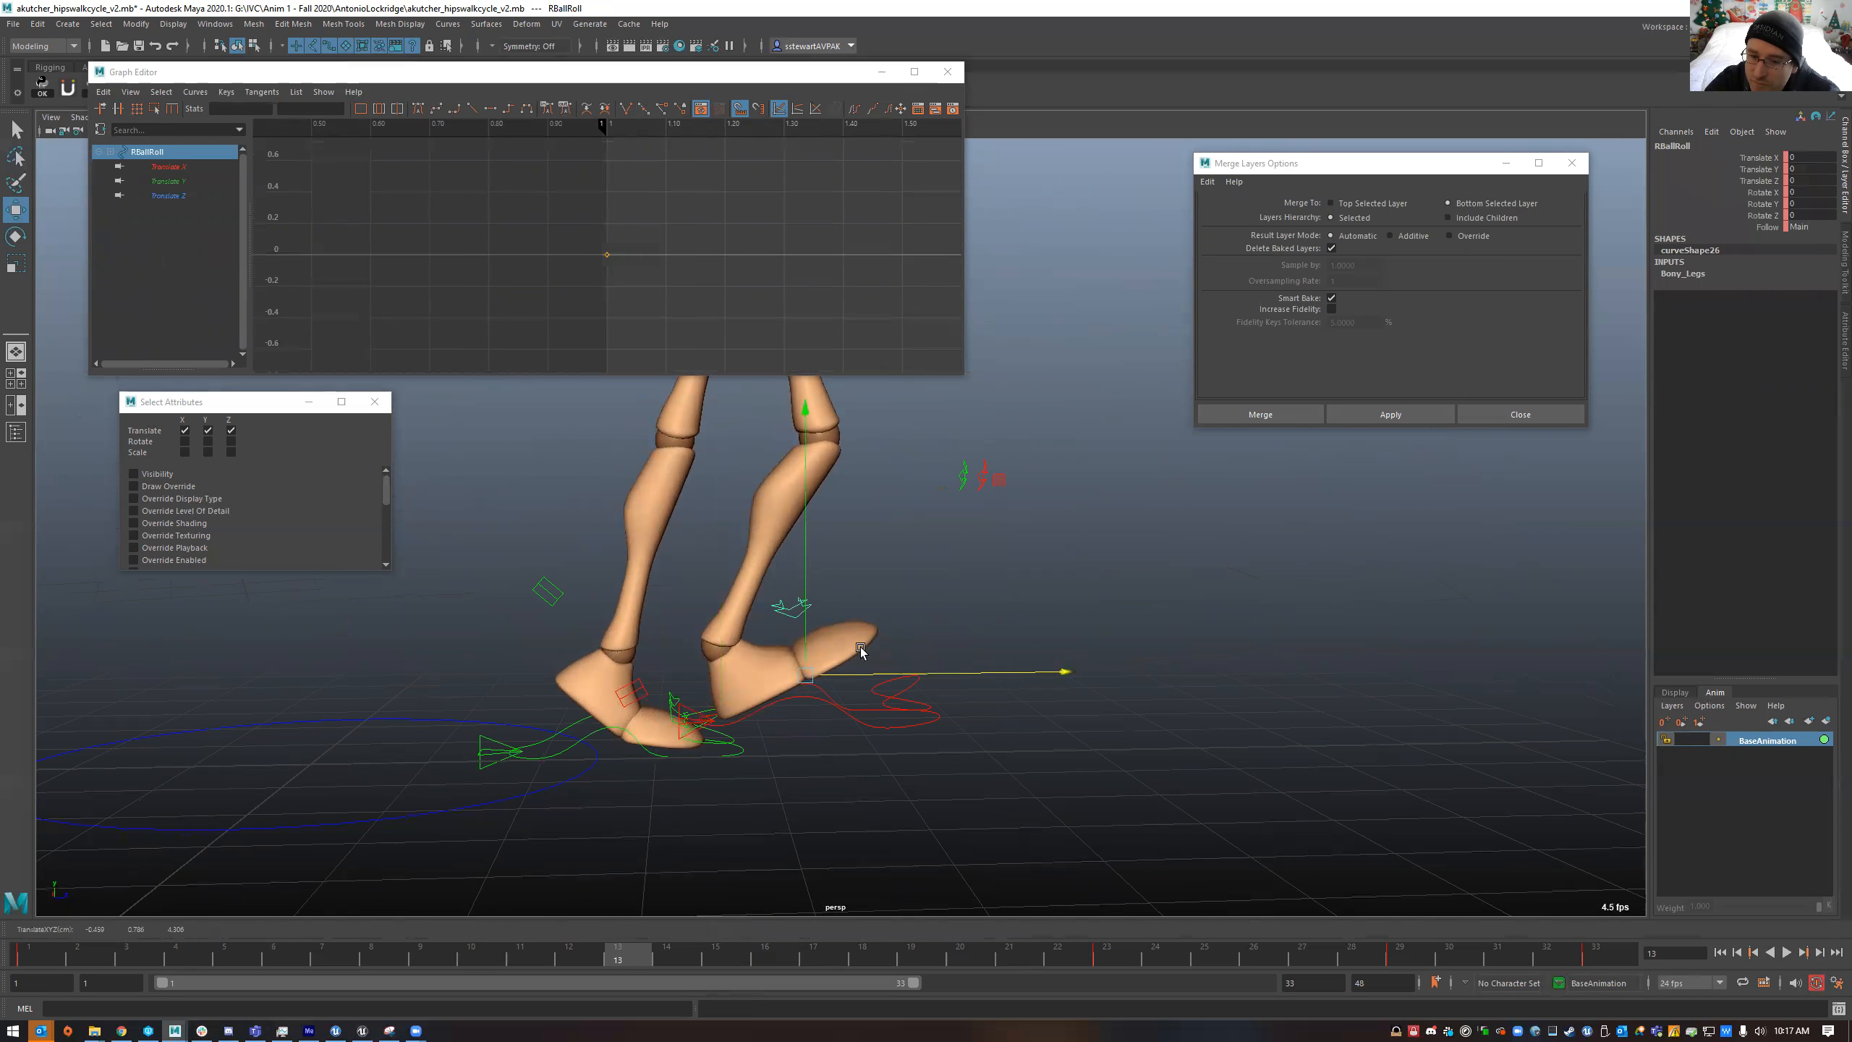
- Set the right foot control's Heel Ball to 0 at frame 13
click(908, 689)
click(871, 725)
click(871, 725)
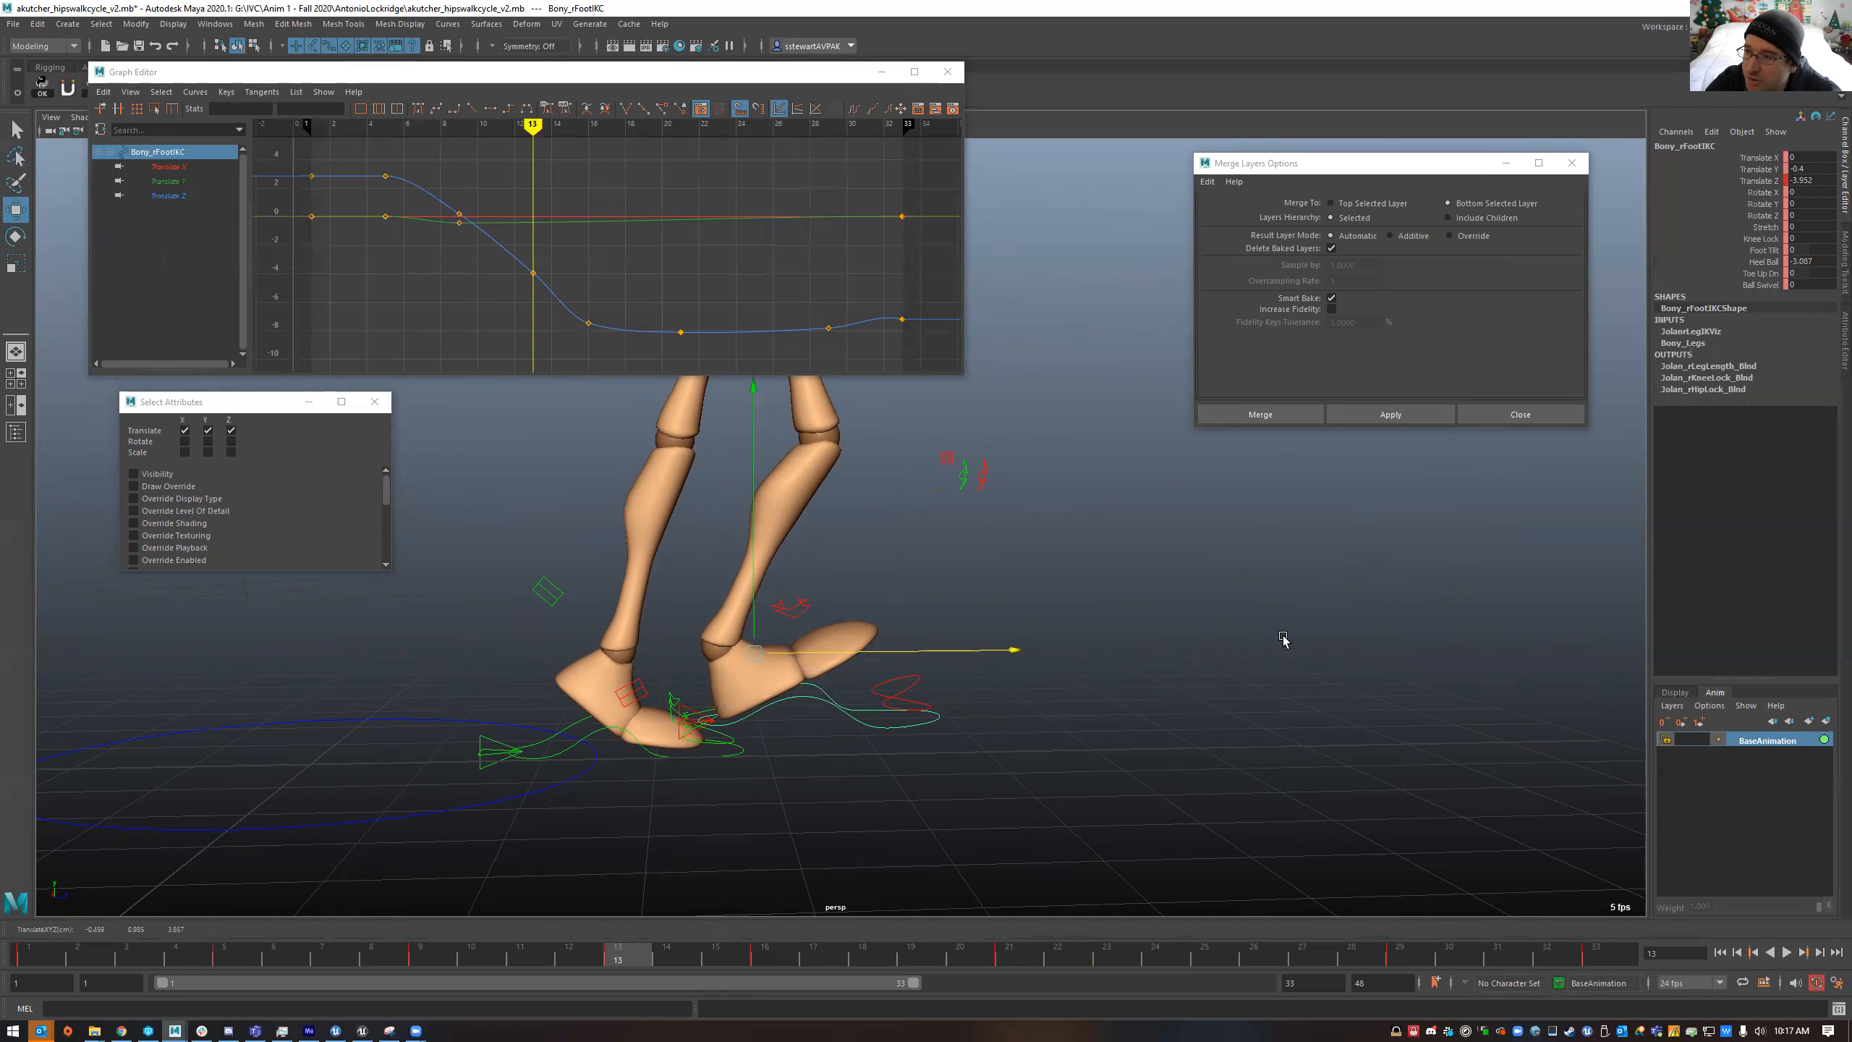
text(0)
key(Return)
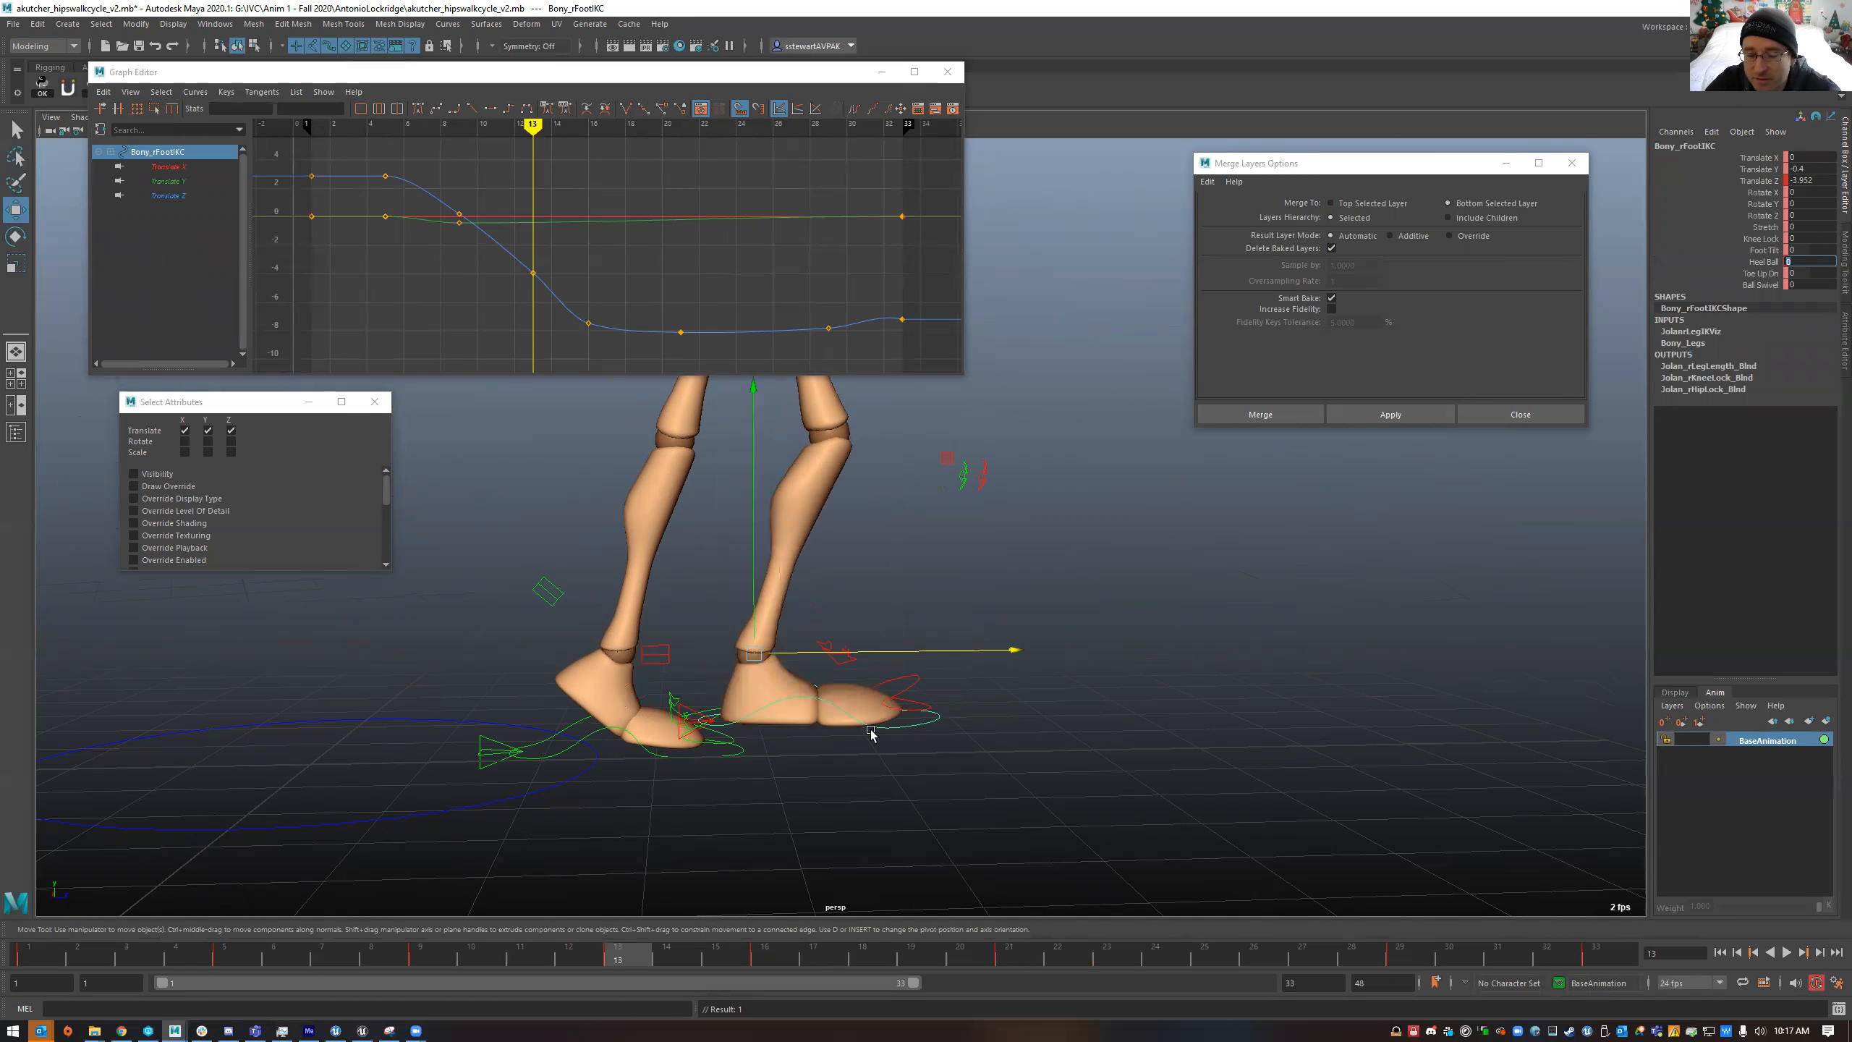
- Try repositioning and rotating the right foot at frame 13, check the motion, and undo its frame 13 changes including Heel Ball
alt+drag(881, 717, 836, 736)
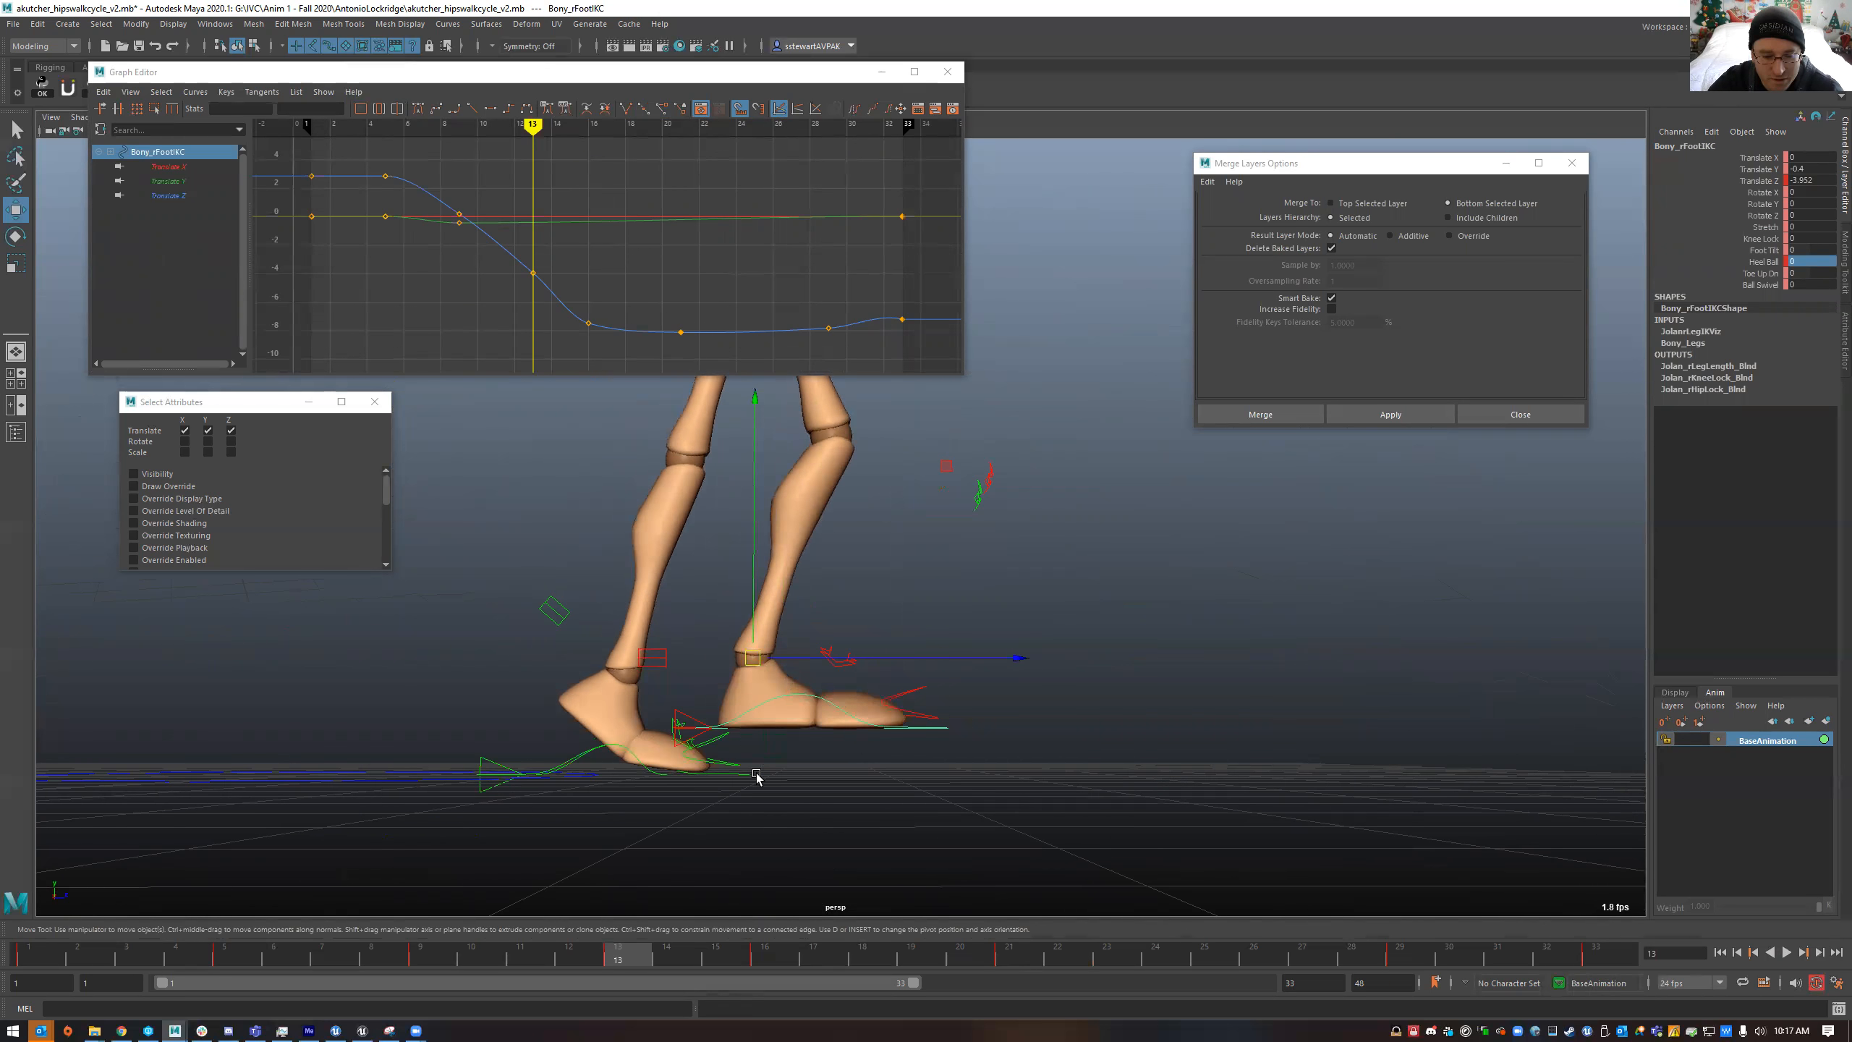
click(838, 713)
alt+drag(843, 728, 839, 753)
drag(757, 650, 847, 610)
key(e)
alt+drag(1000, 697, 1009, 657)
drag(1099, 555, 1106, 586)
drag(657, 942, 1351, 950)
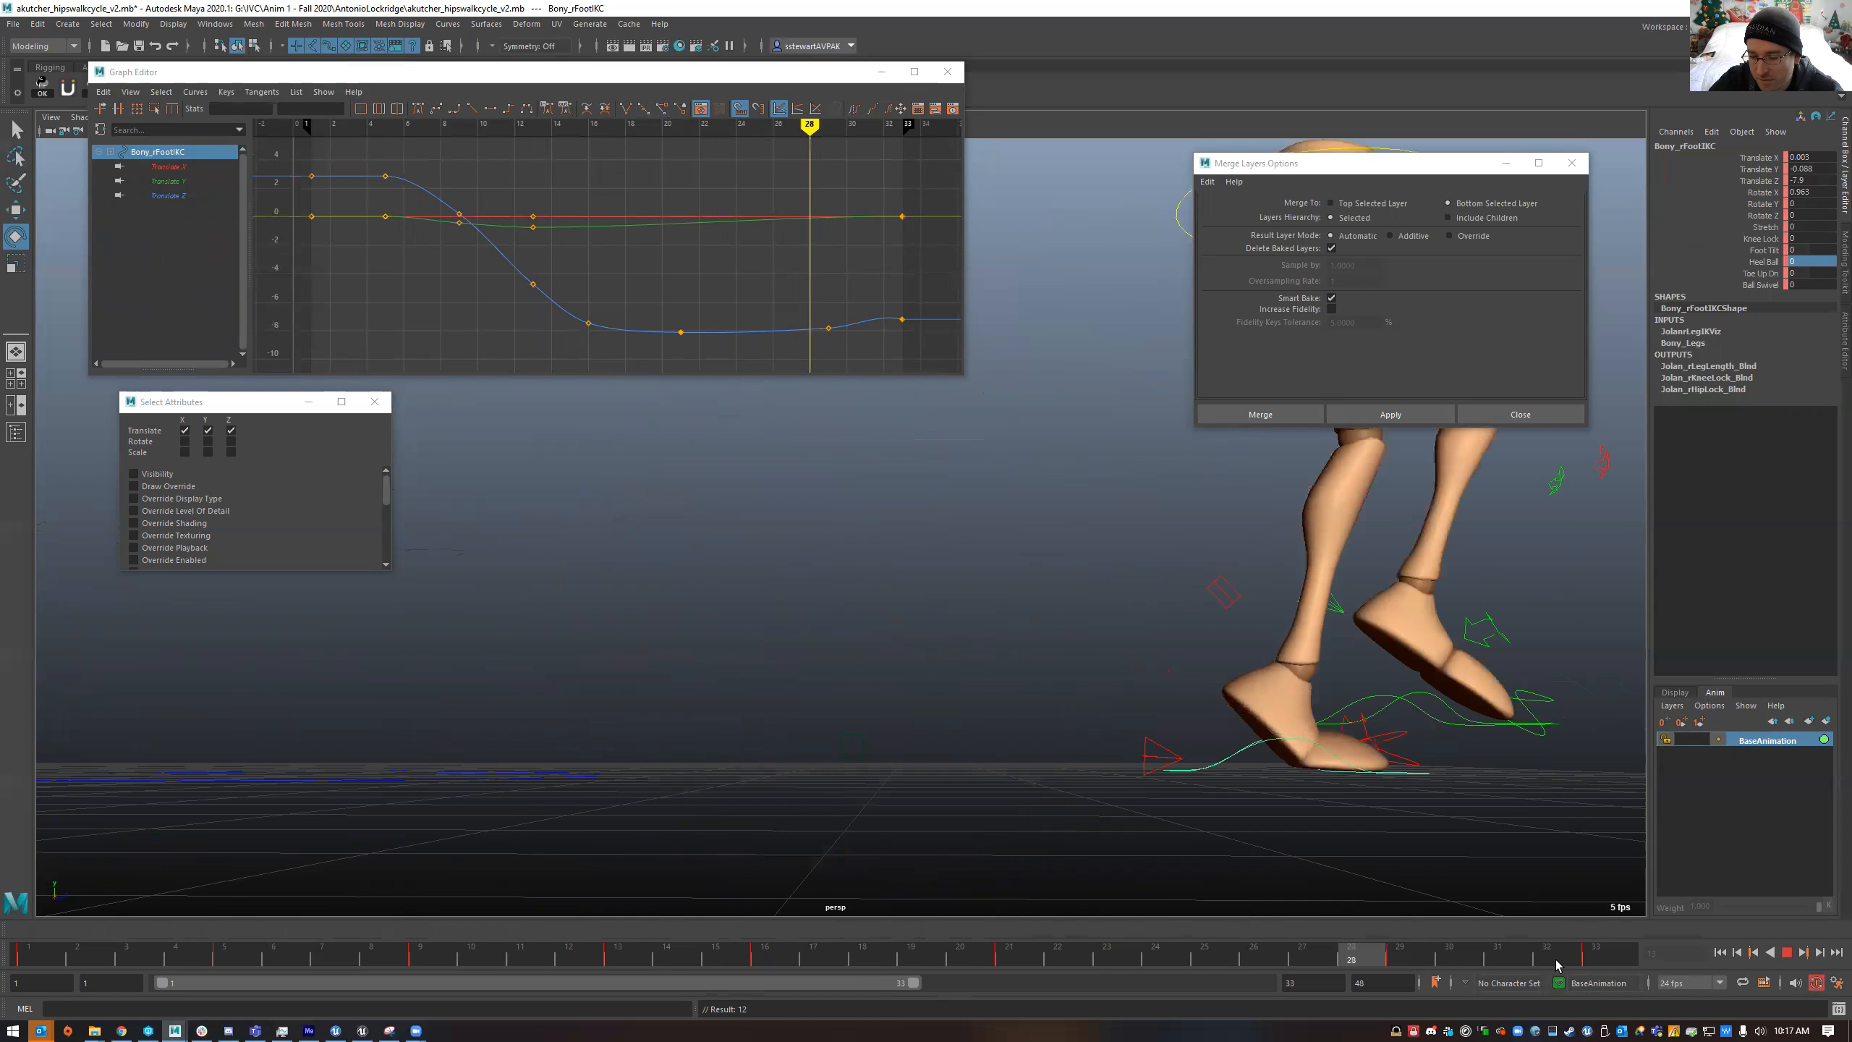
key(Escape)
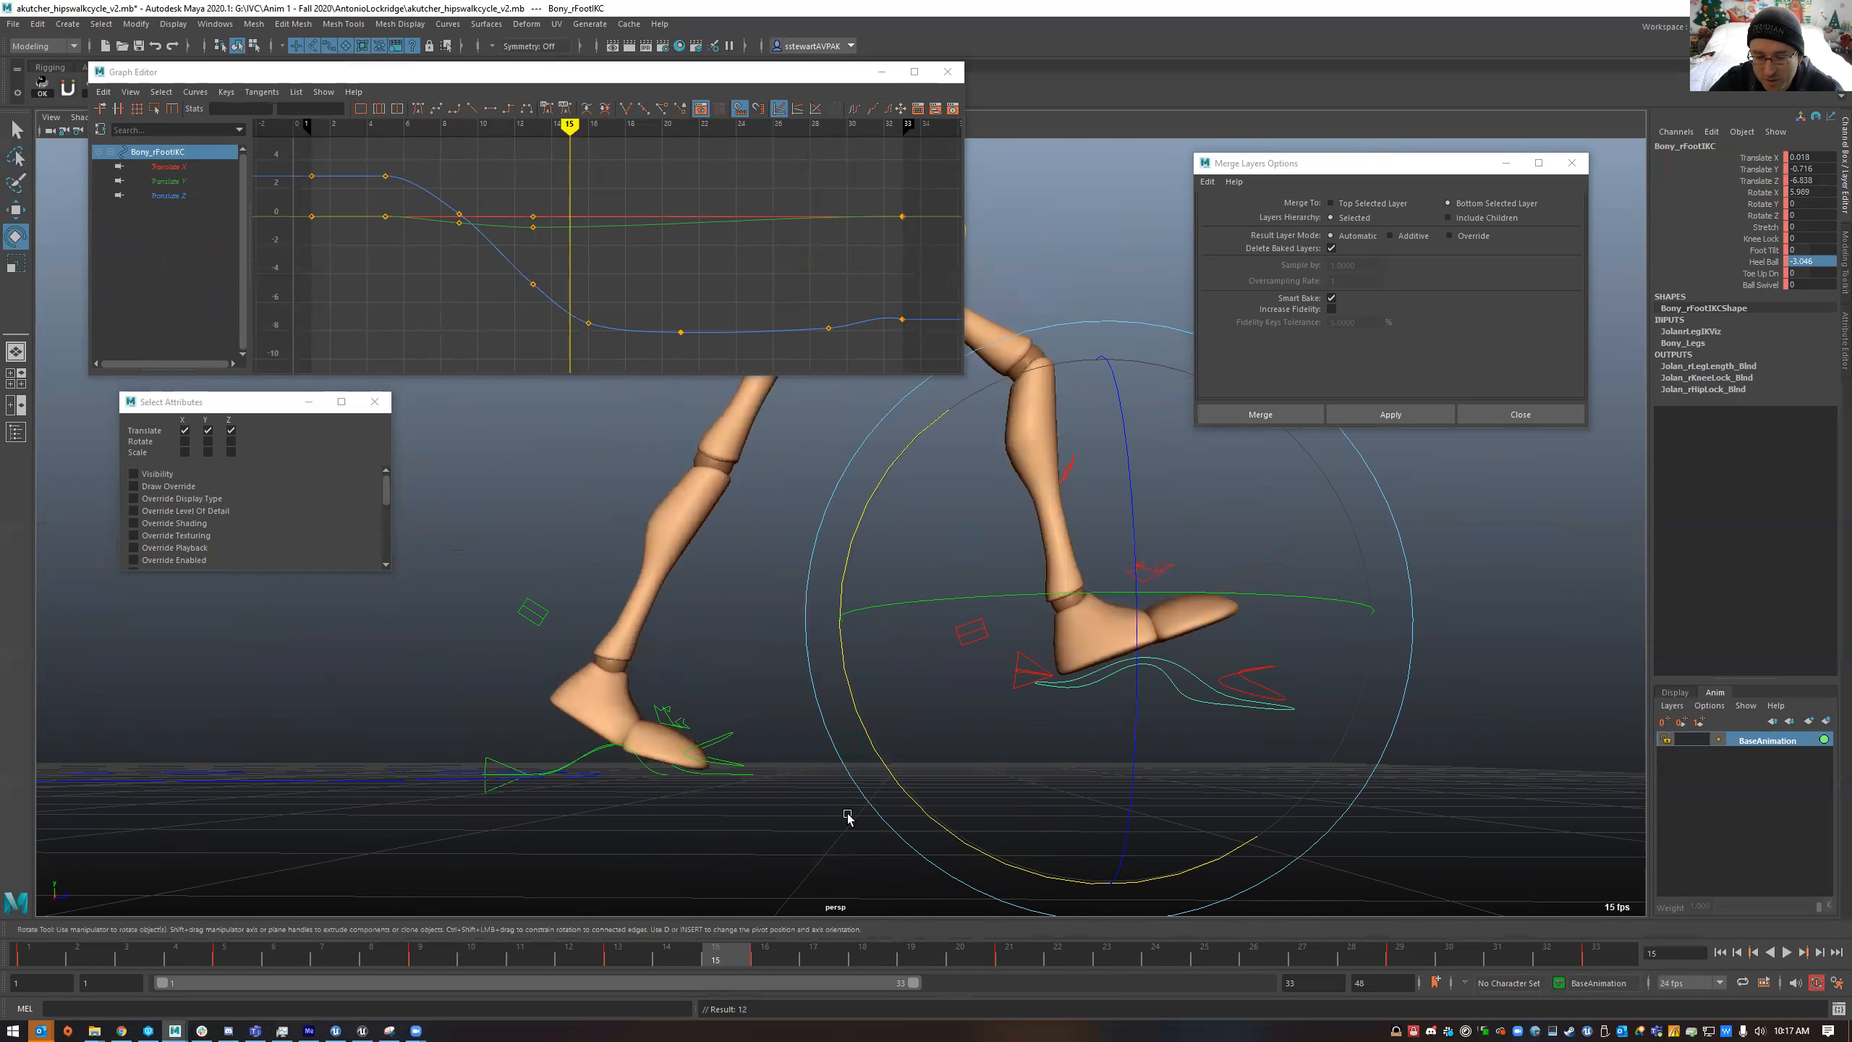
key(ctrl+z)
key(ctrl+z)
- Play the walk and examine the right foot's motion through to frame 33
key(alt+v)
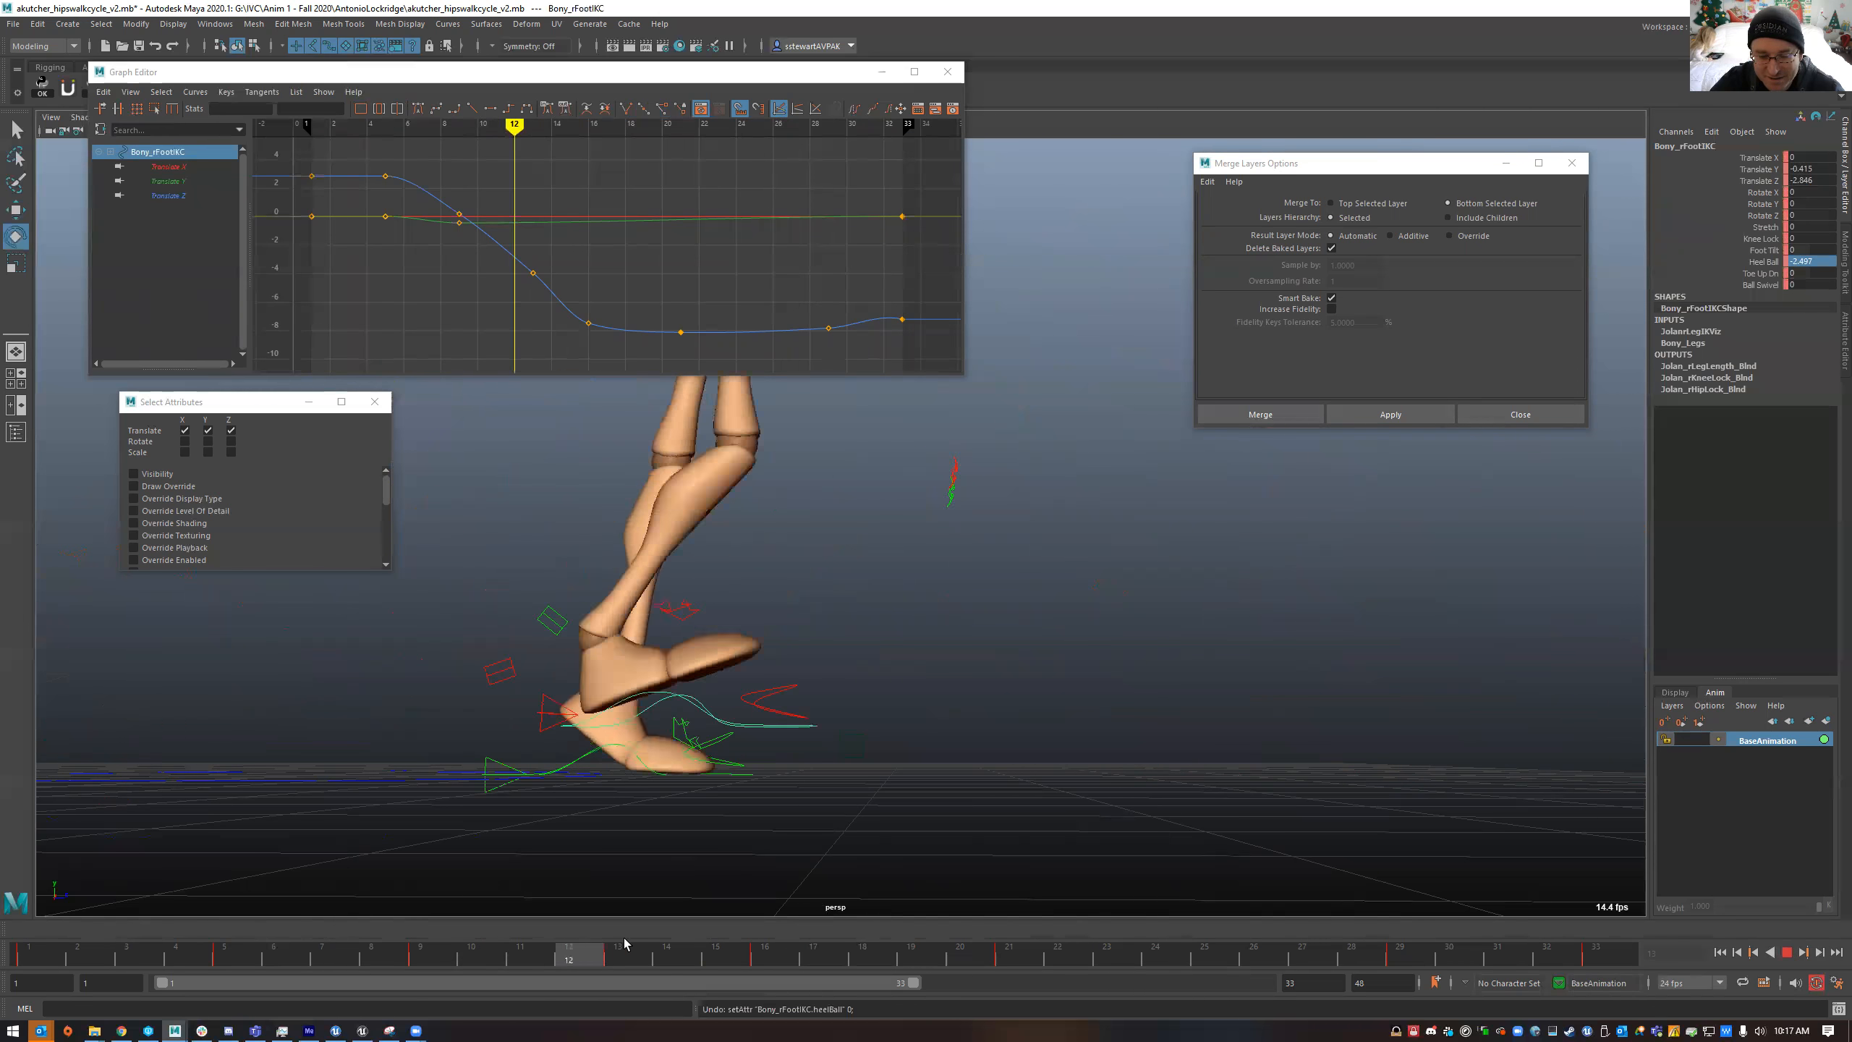
drag(1271, 960, 1611, 963)
alt+drag(1426, 783, 1321, 798)
key(w)
key(alt+v)
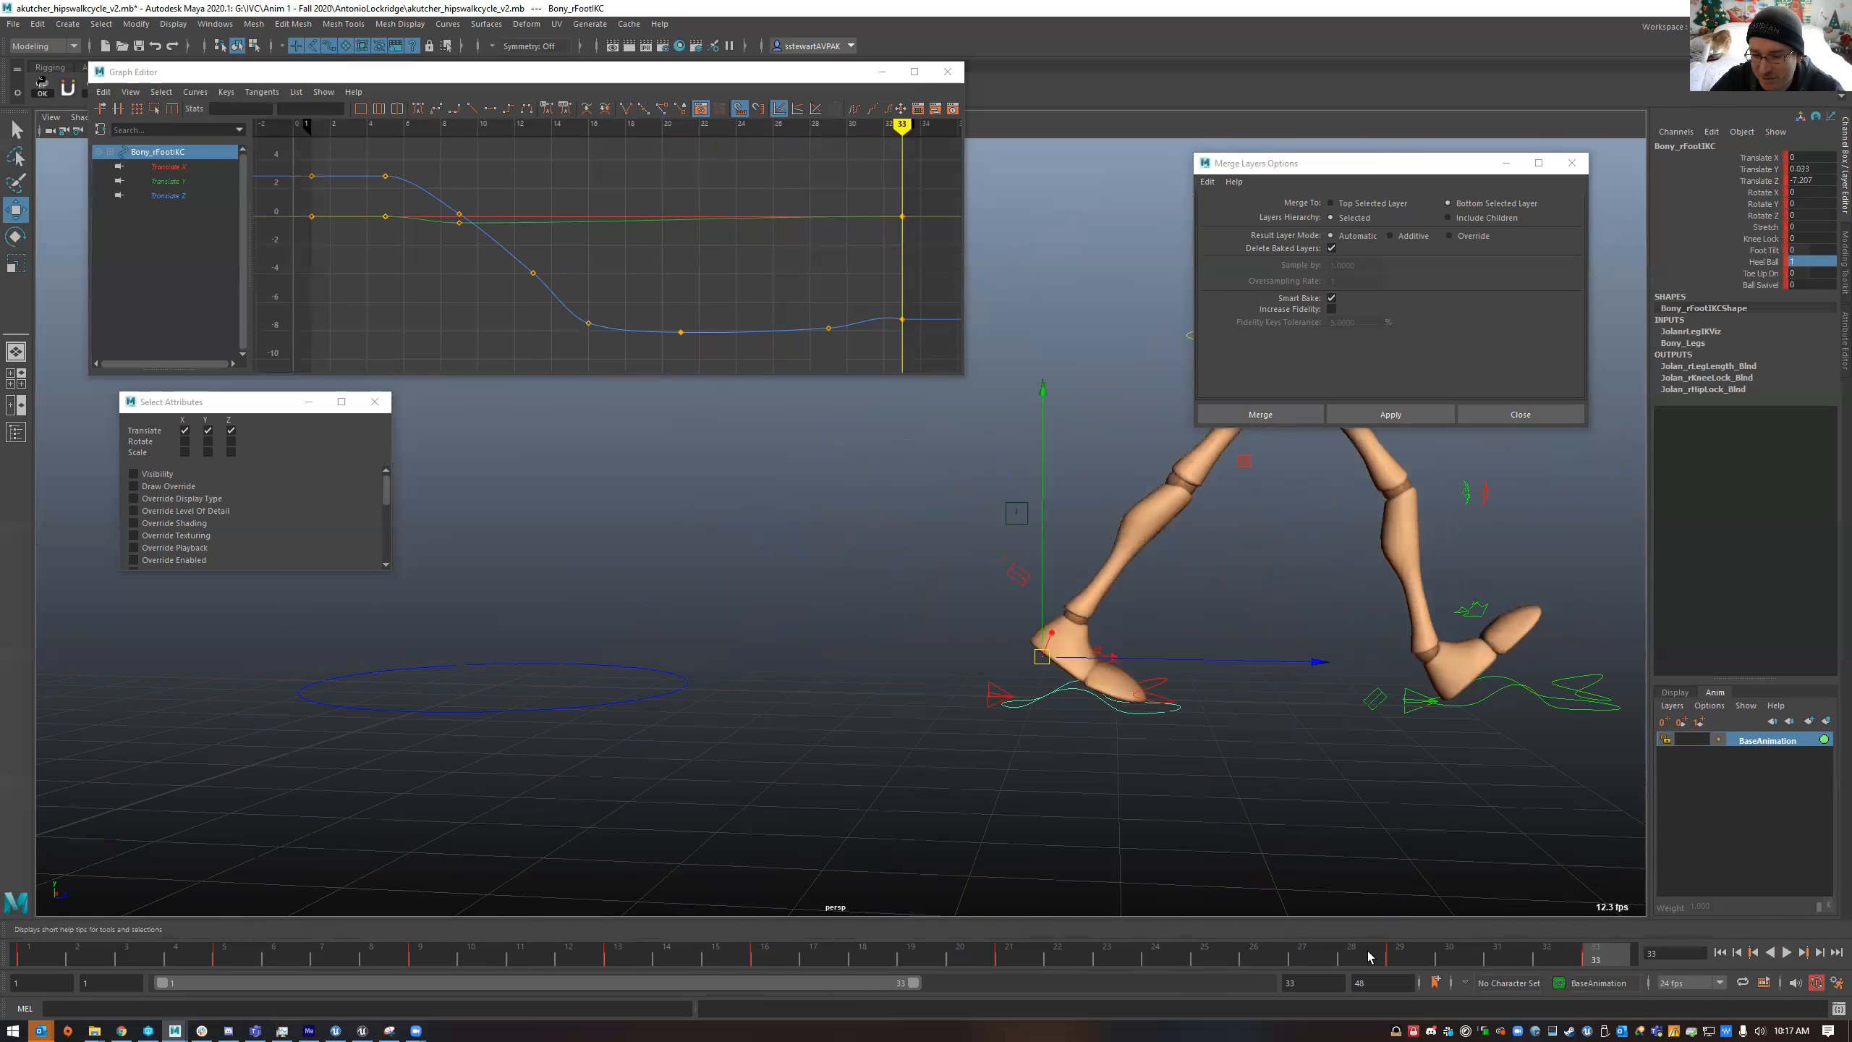
- Move the right foot control at frame 16 down and back, to Translate Y 0.015 and Translate Z -6.634
drag(580, 964, 766, 980)
alt+drag(819, 733, 813, 838)
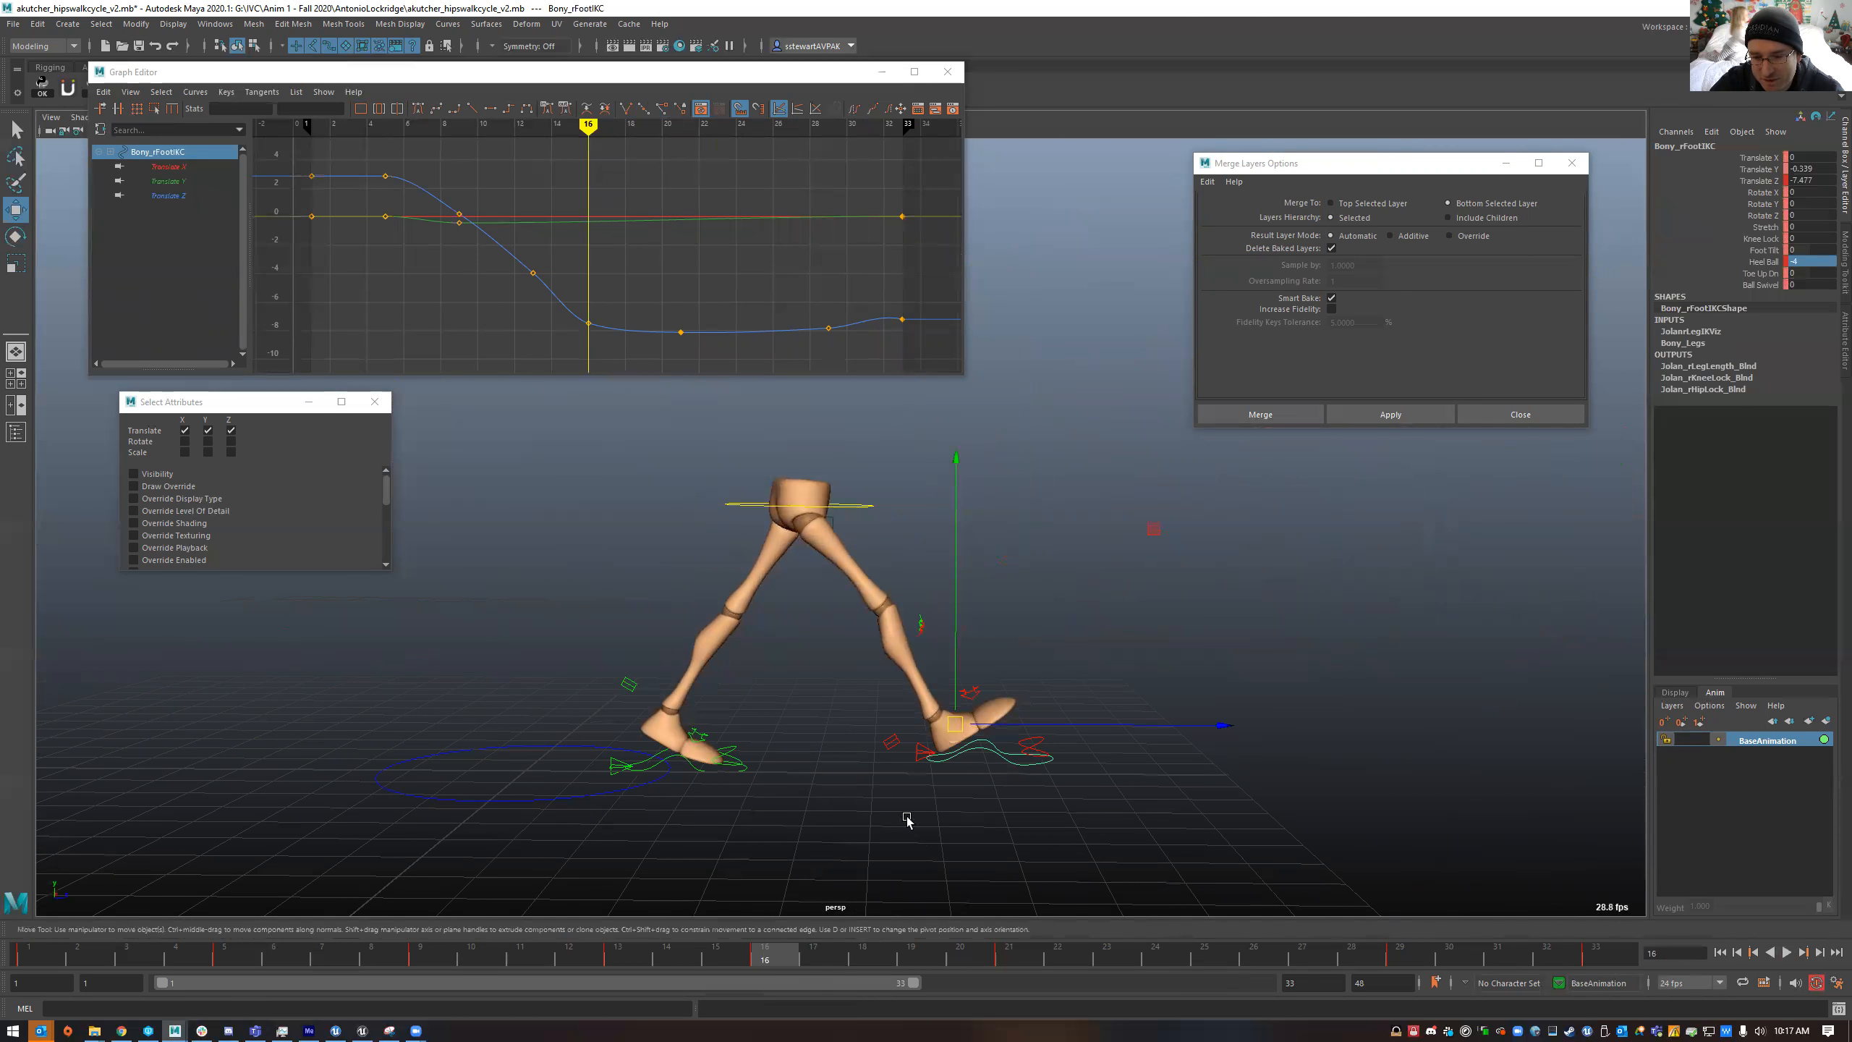
scroll(908, 820, up, 3)
alt+middle_drag(866, 746, 829, 681)
mouse_move(774, 968)
mouse_down()
mouse_move(827, 970)
mouse_move(784, 970)
mouse_up()
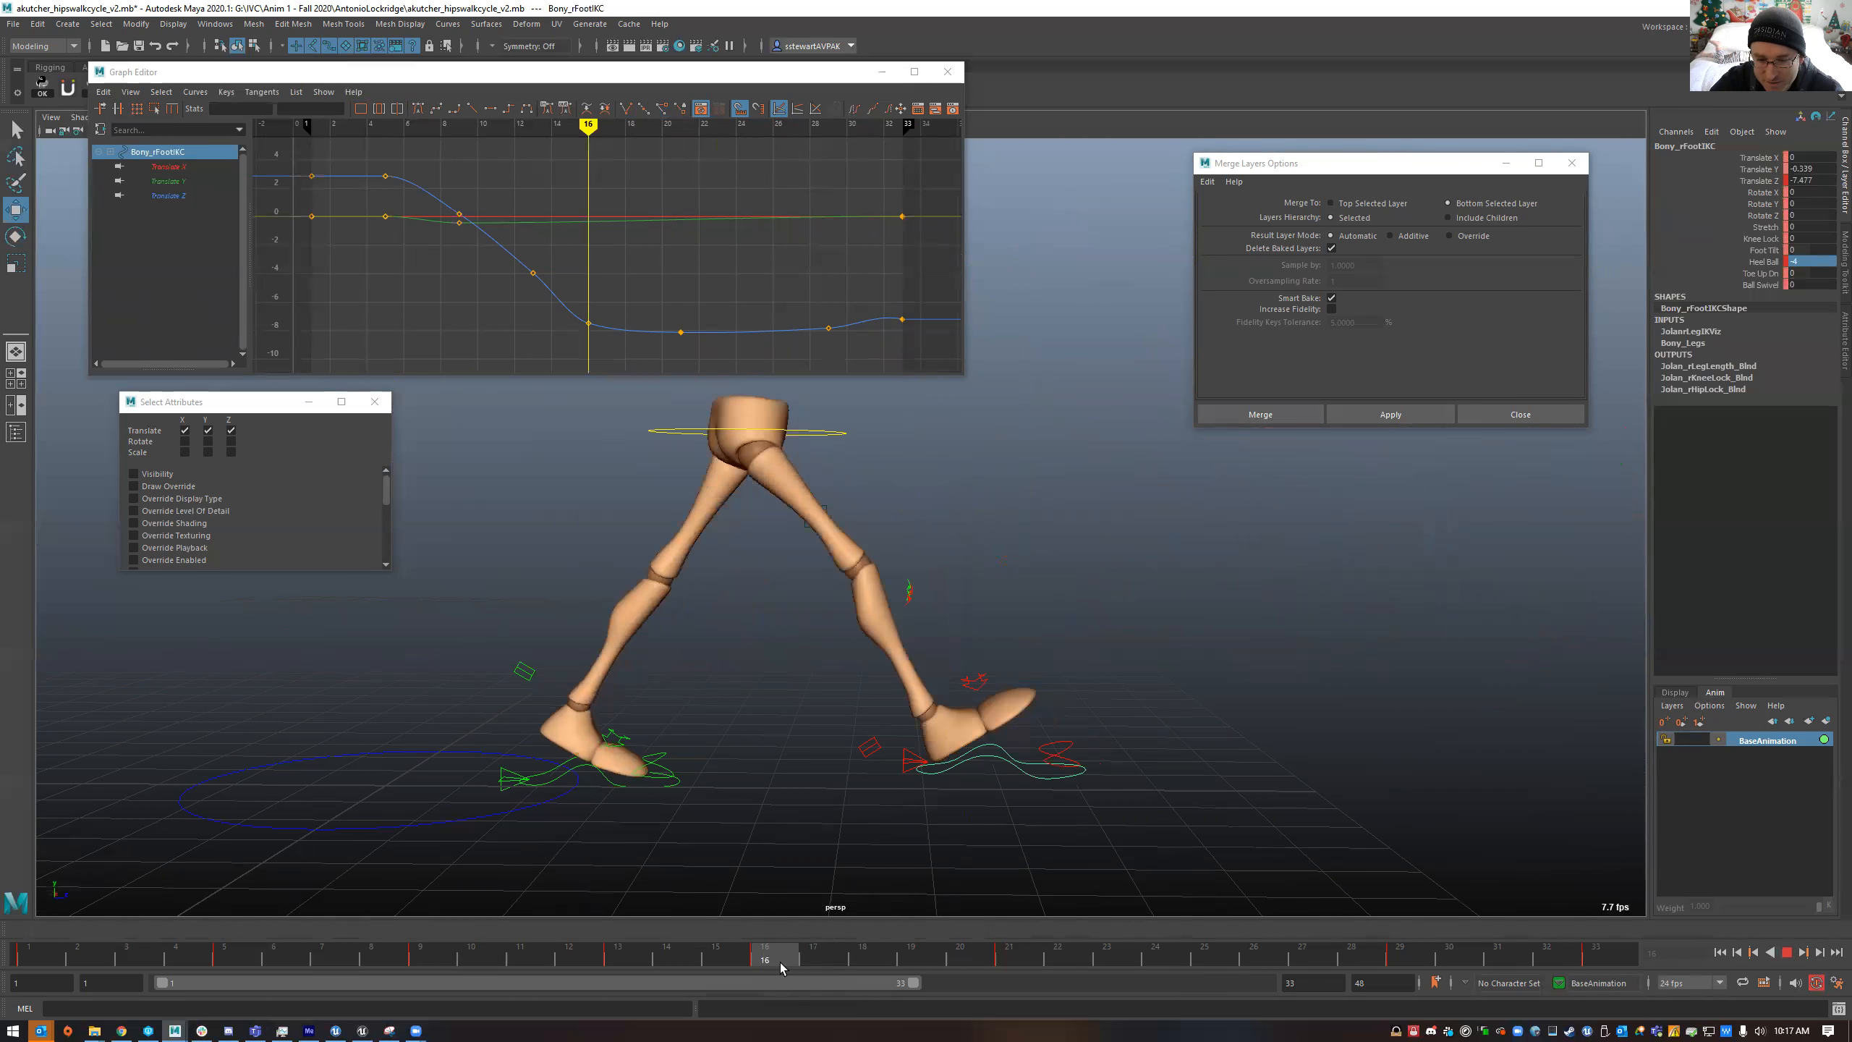
alt+drag(937, 782, 881, 759)
mouse_move(882, 776)
alt+mouse_down()
mouse_move(910, 786)
mouse_move(825, 776)
mouse_move(851, 780)
alt+mouse_up()
alt+right_drag(864, 795, 1048, 822)
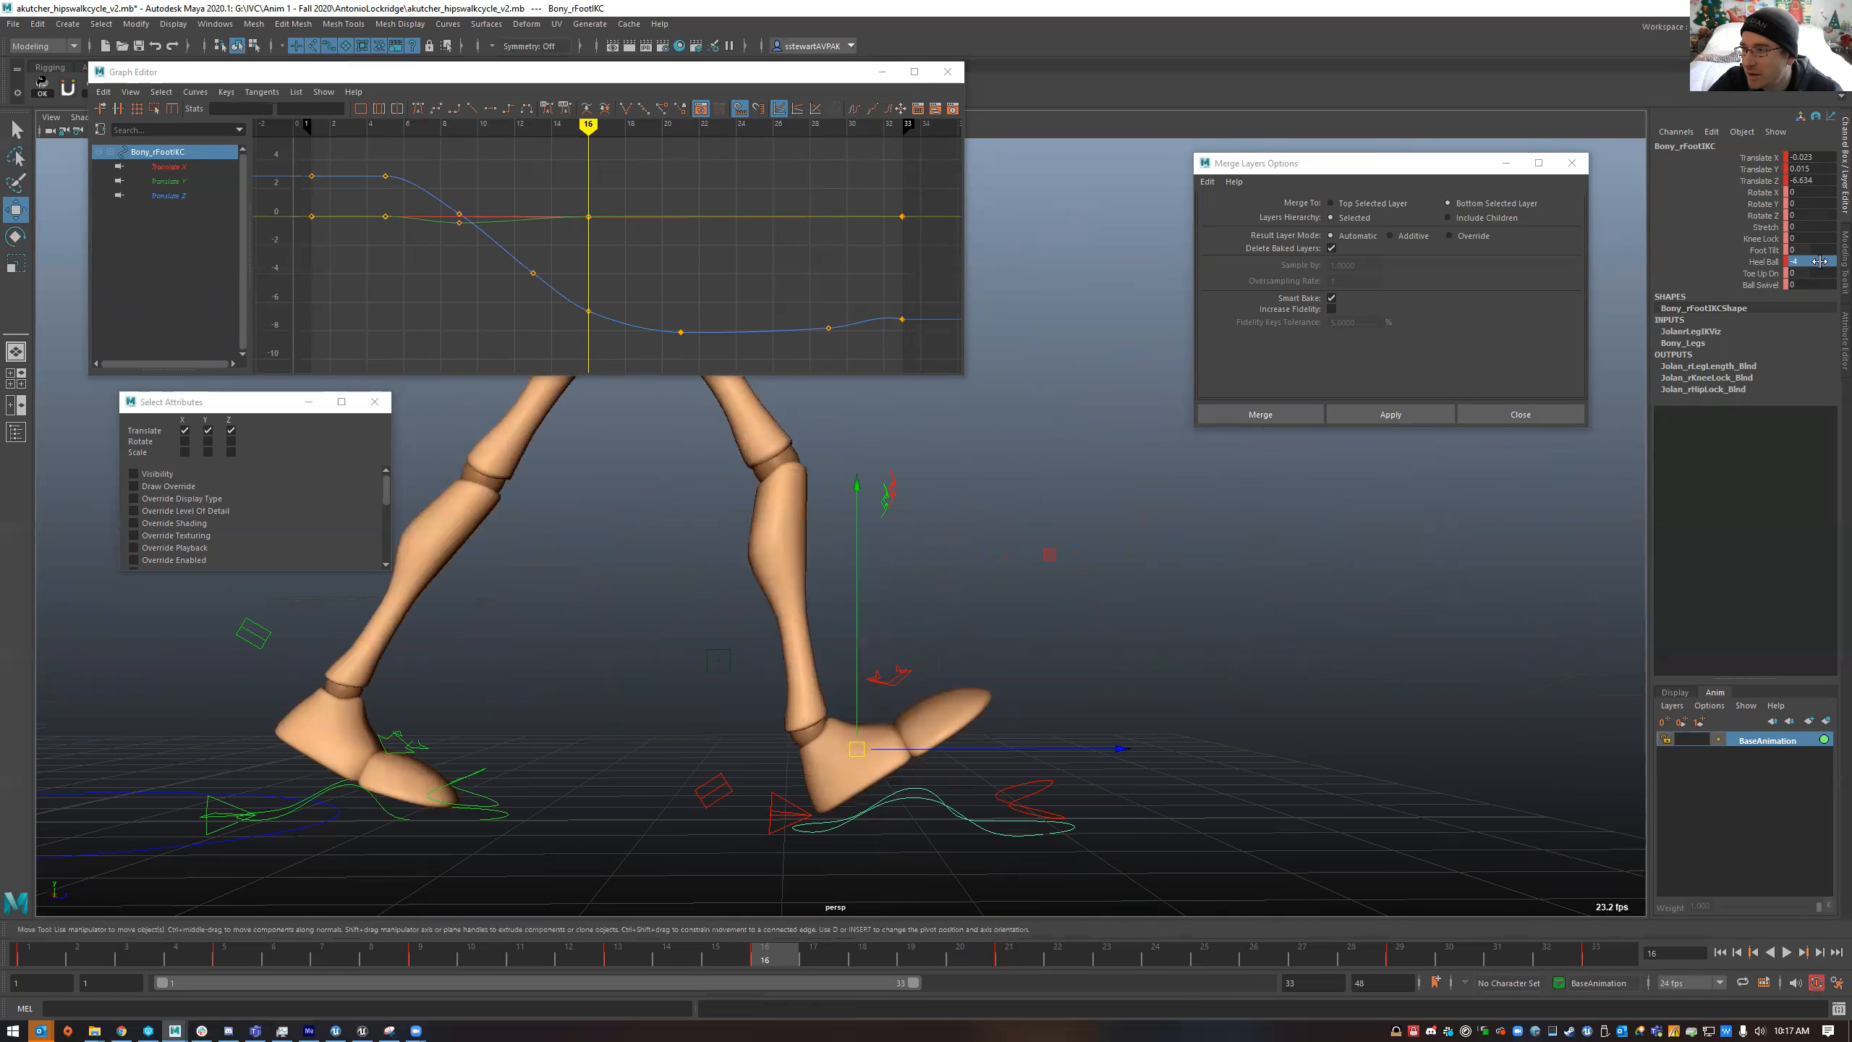
- Try the right foot's Heel Ball at 0 on frame 16, and adjust it to -3.6 to raise the toes
key(Return)
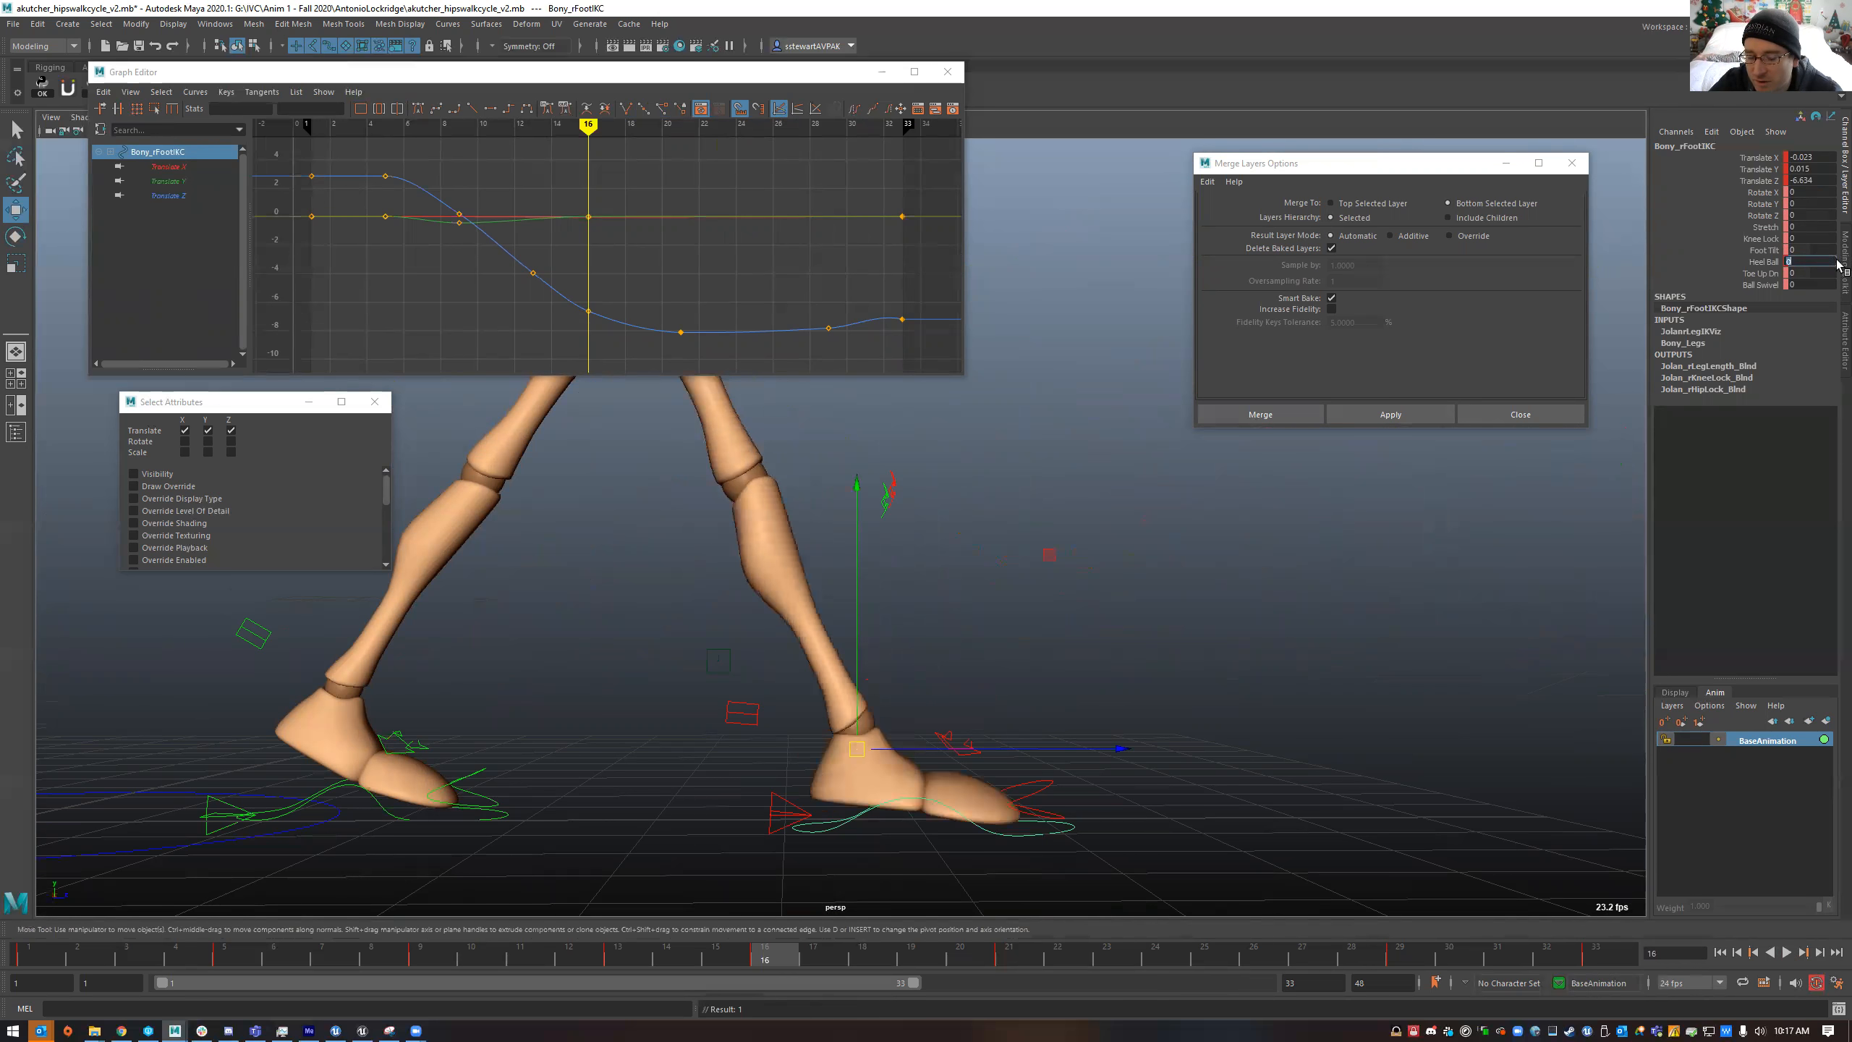
alt+drag(949, 759, 815, 811)
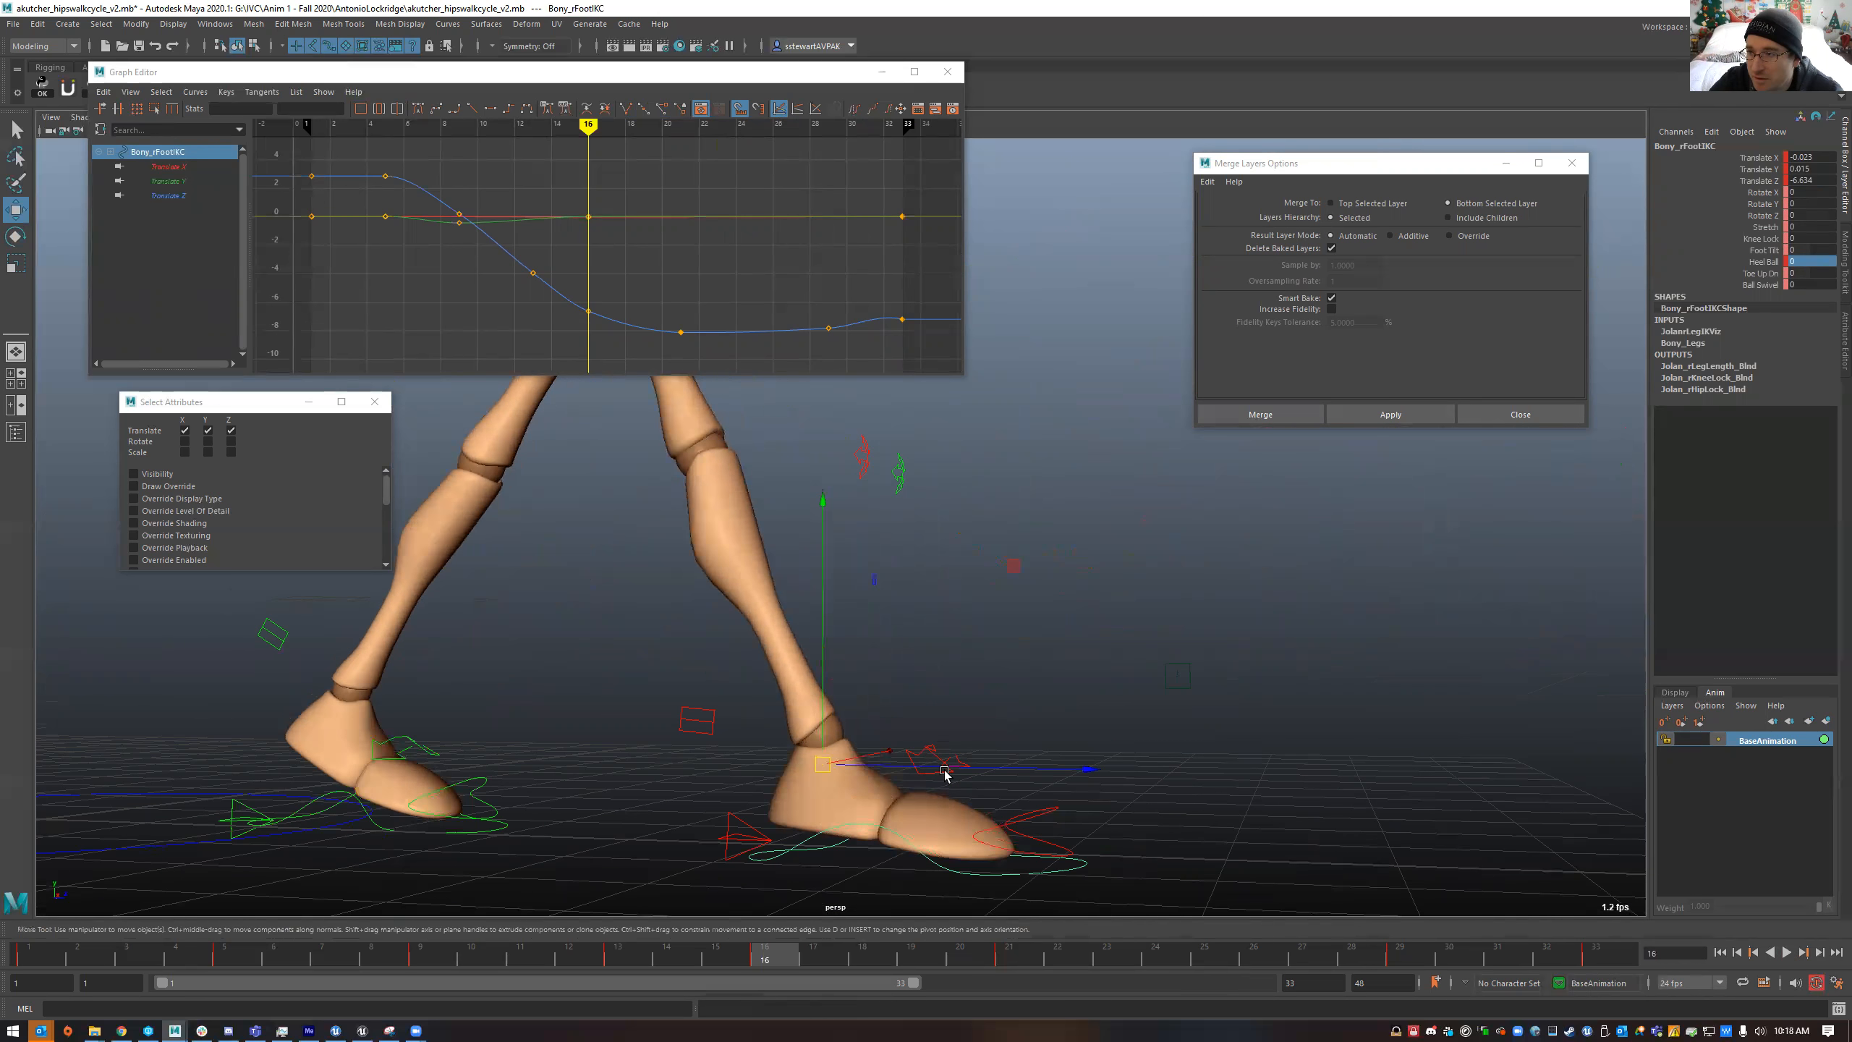
click(1764, 261)
middle_drag(1247, 446, 856, 624)
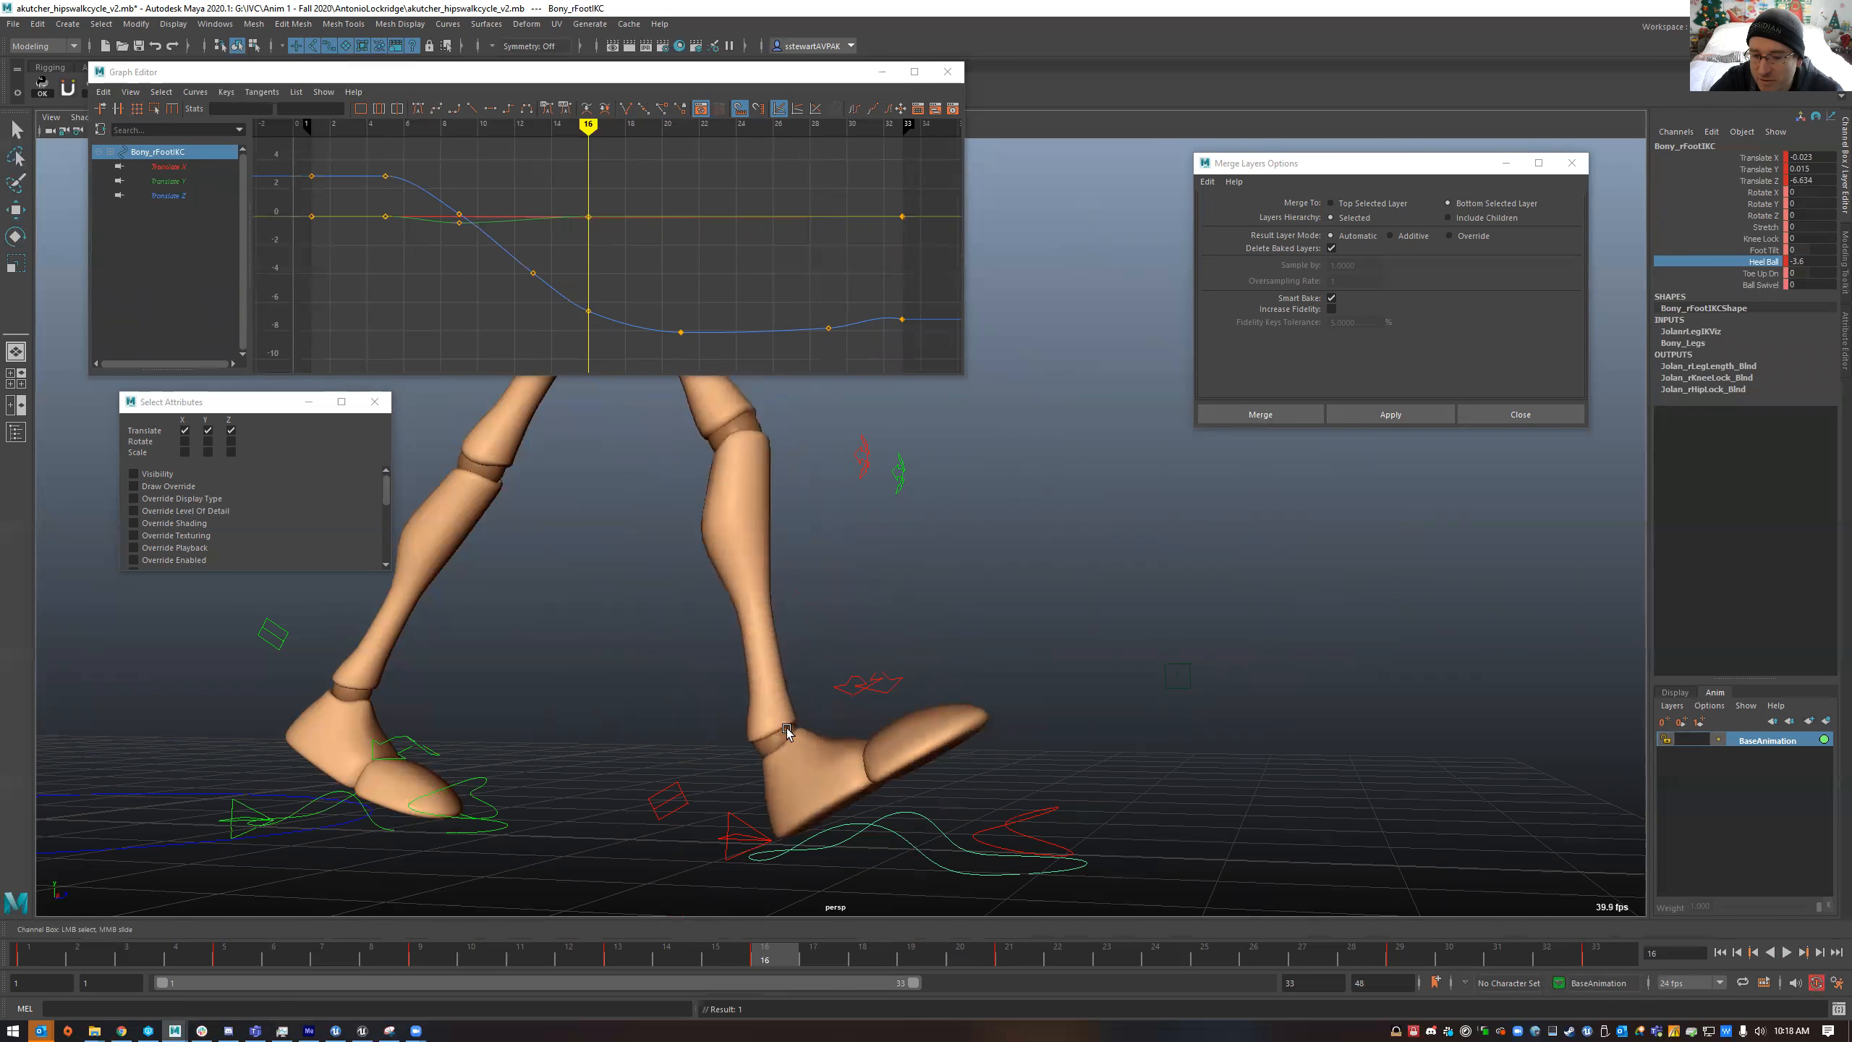
- Check the right heel control, and set the right toe control's Rotate X to 0 at frame 16
click(740, 818)
key(w)
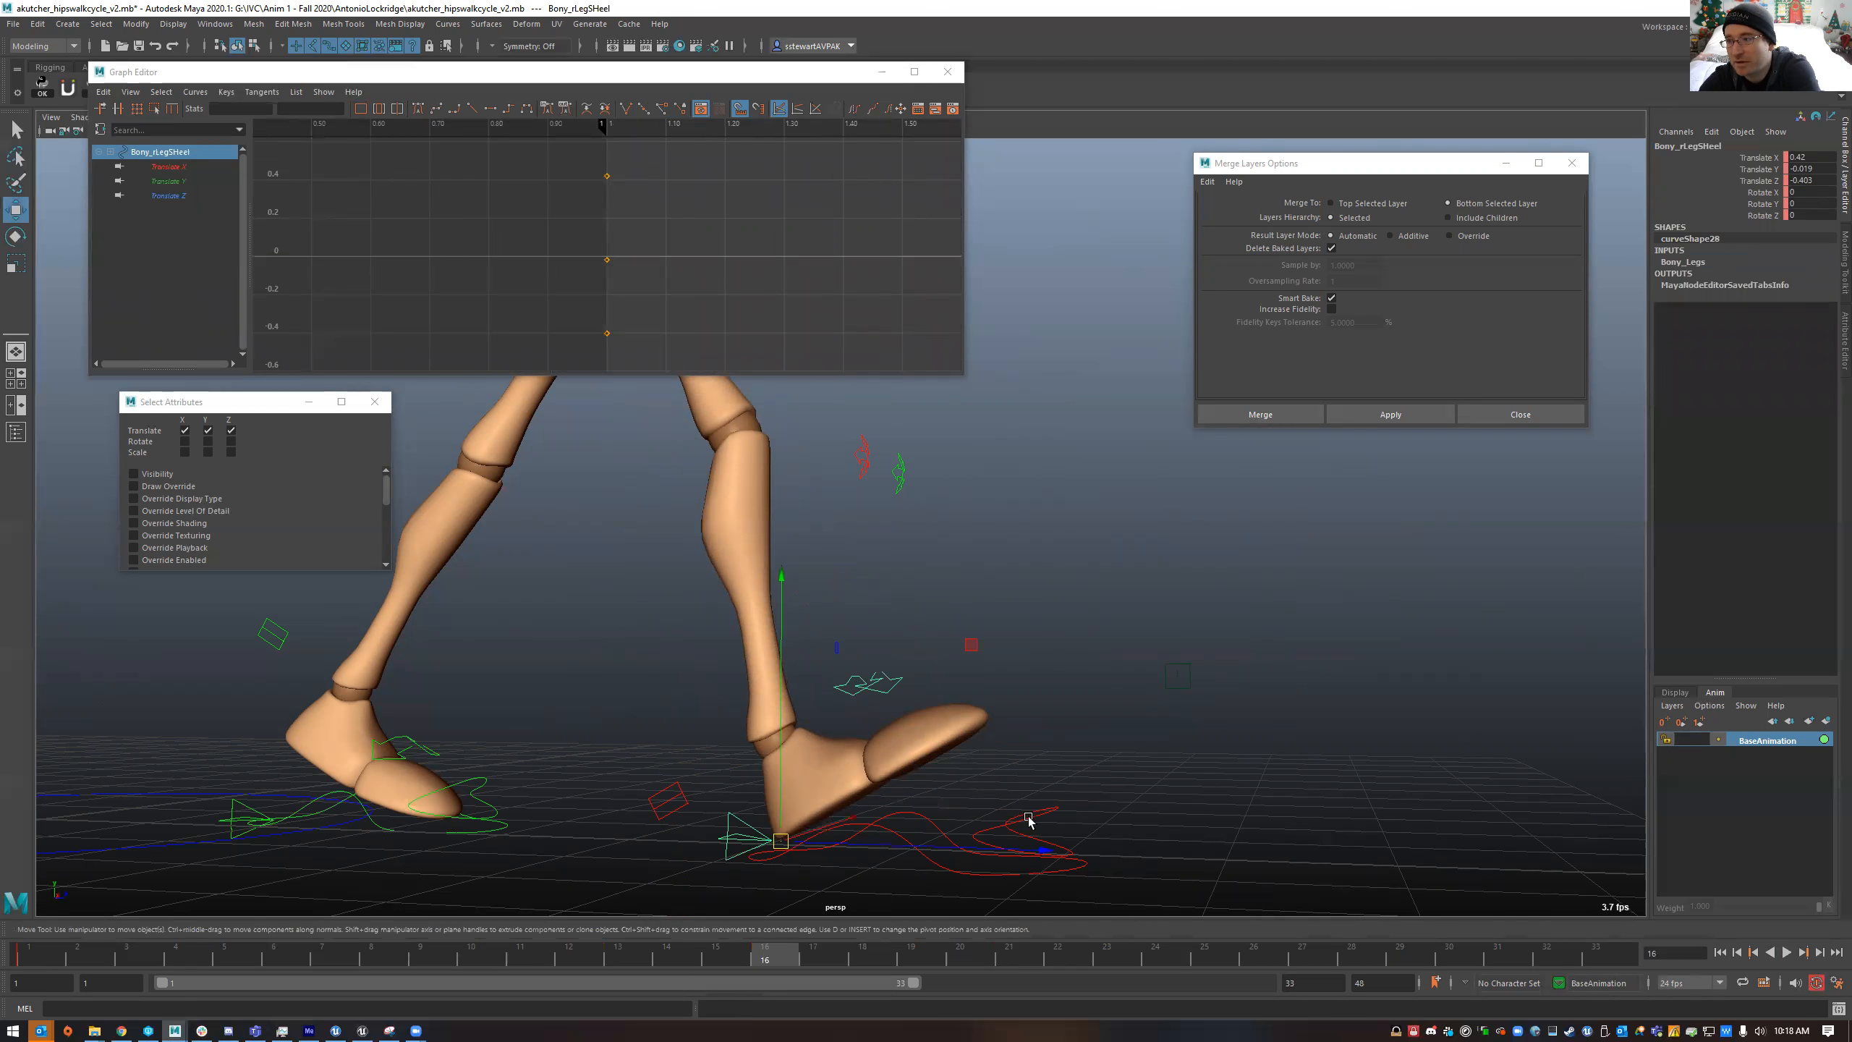
click(1029, 818)
text(0)
key(Return)
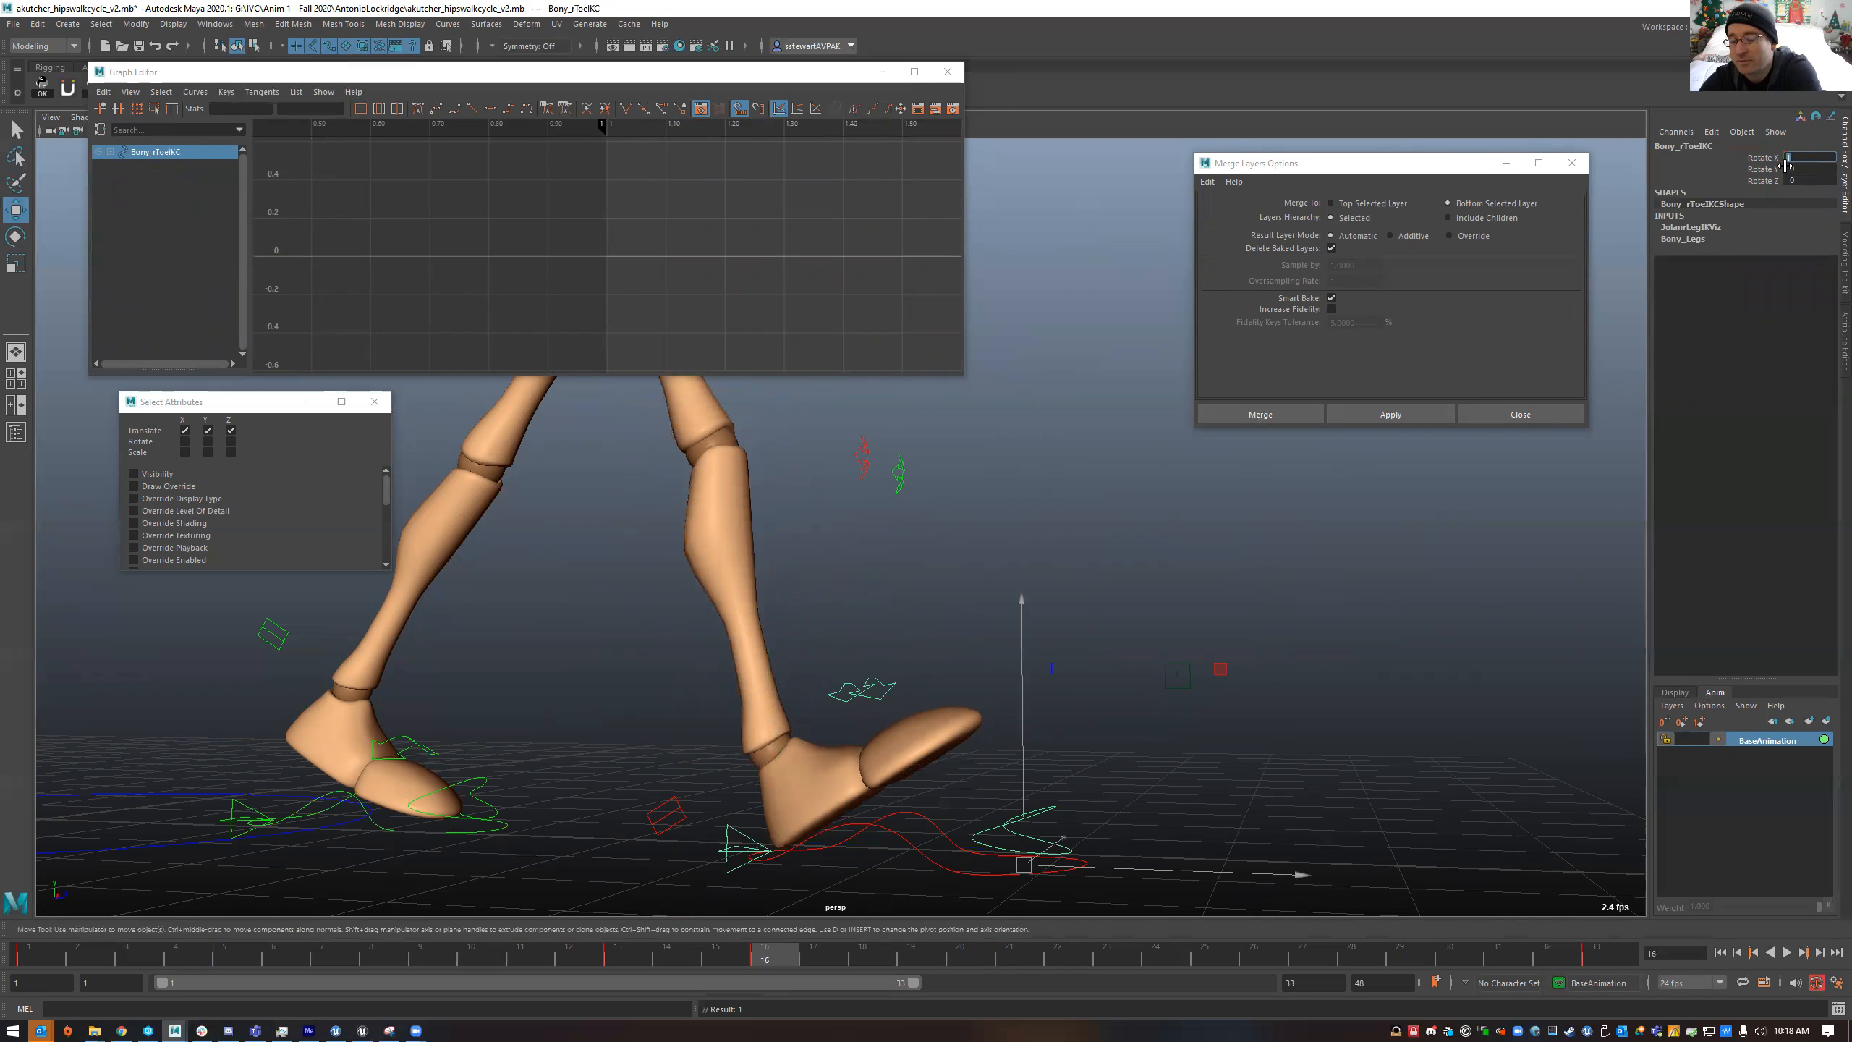
key(Return)
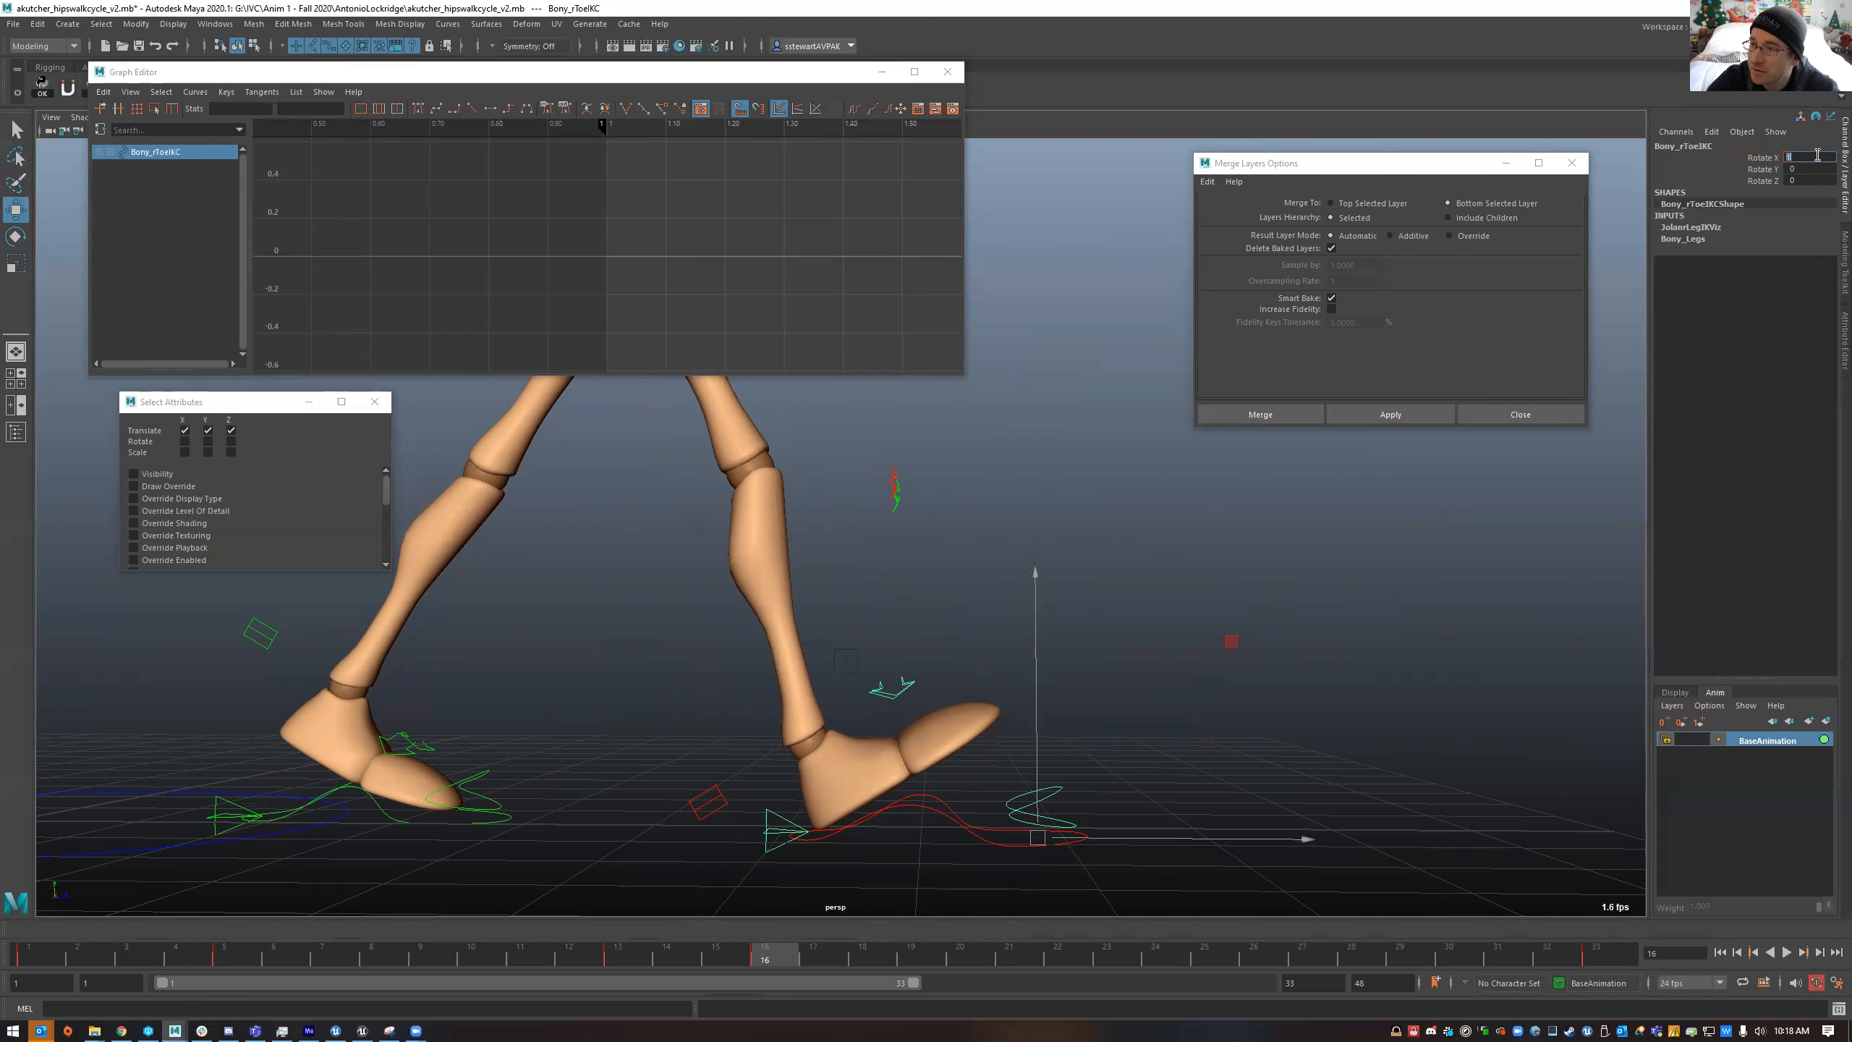
text(0)
key(Return)
alt+drag(1232, 467, 1139, 493)
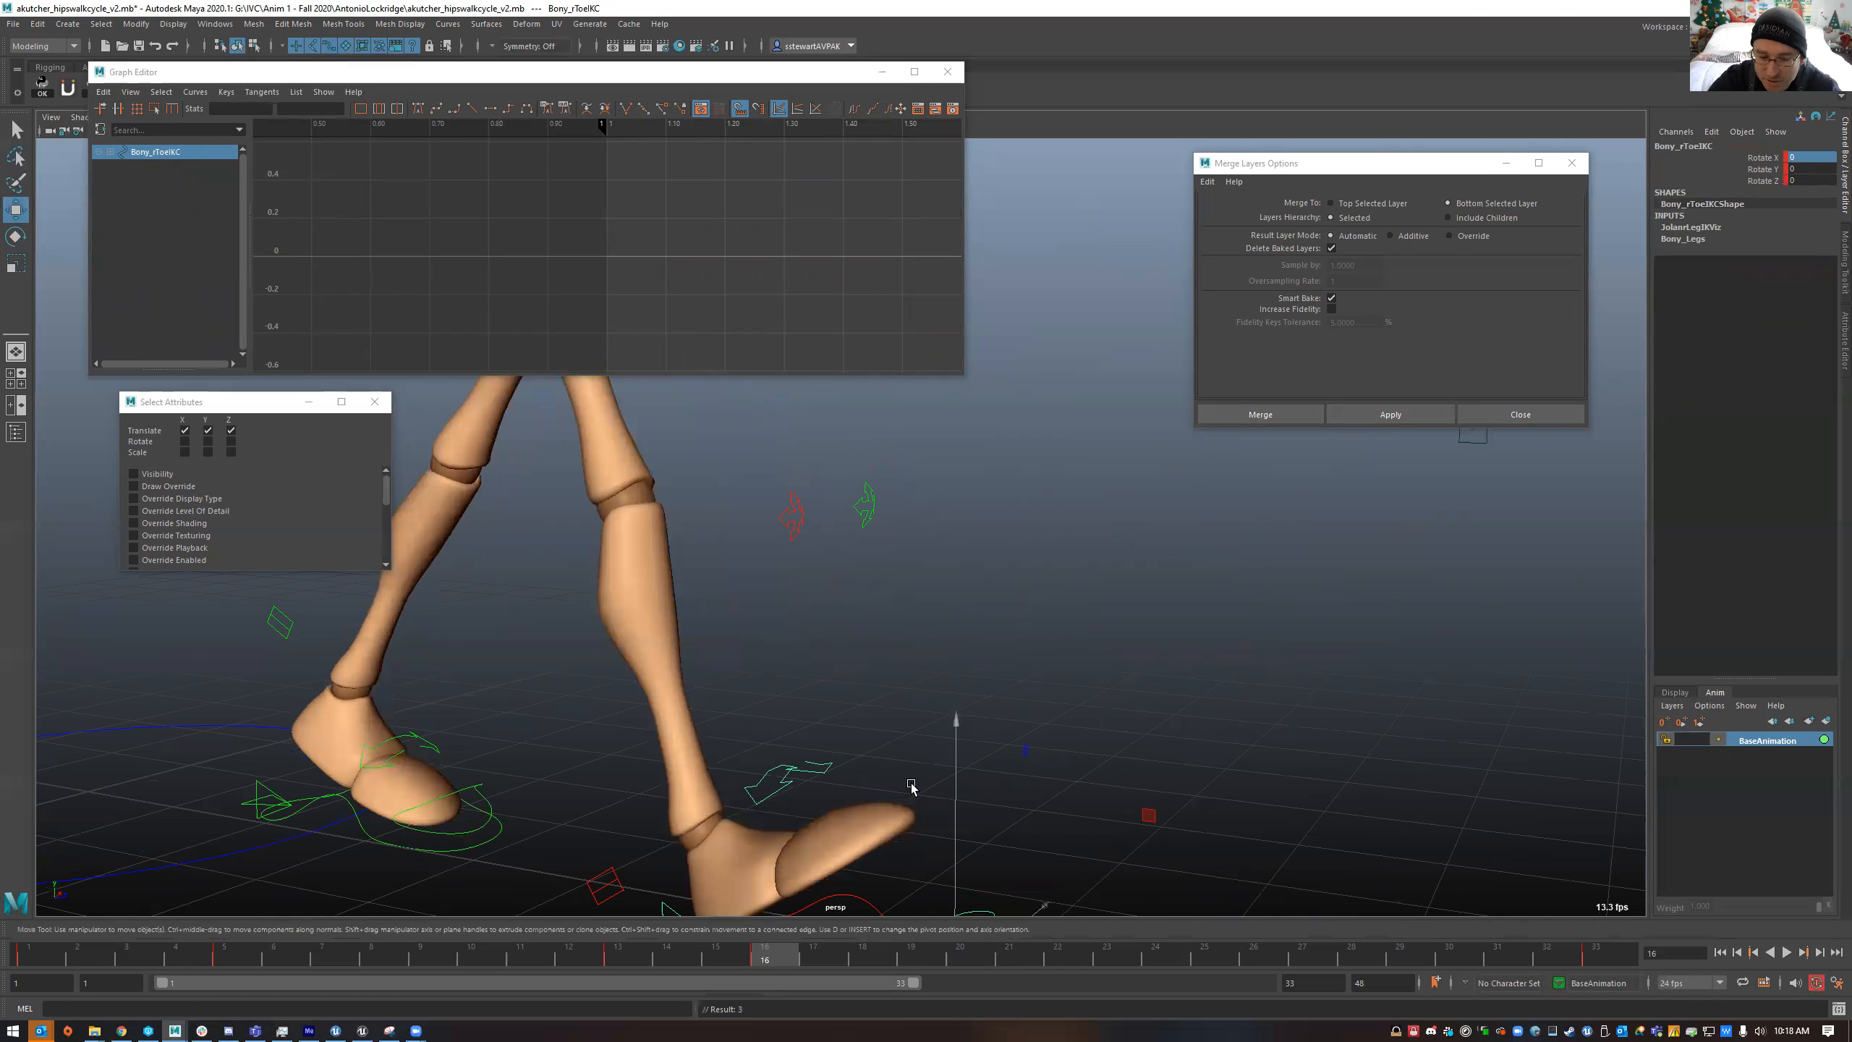
- Compare the right foot's pose at frames 13 and 16, and examine the foot control at frame 16 from several angles
click(618, 961)
alt+drag(662, 892, 738, 861)
click(771, 956)
alt+drag(940, 762, 946, 765)
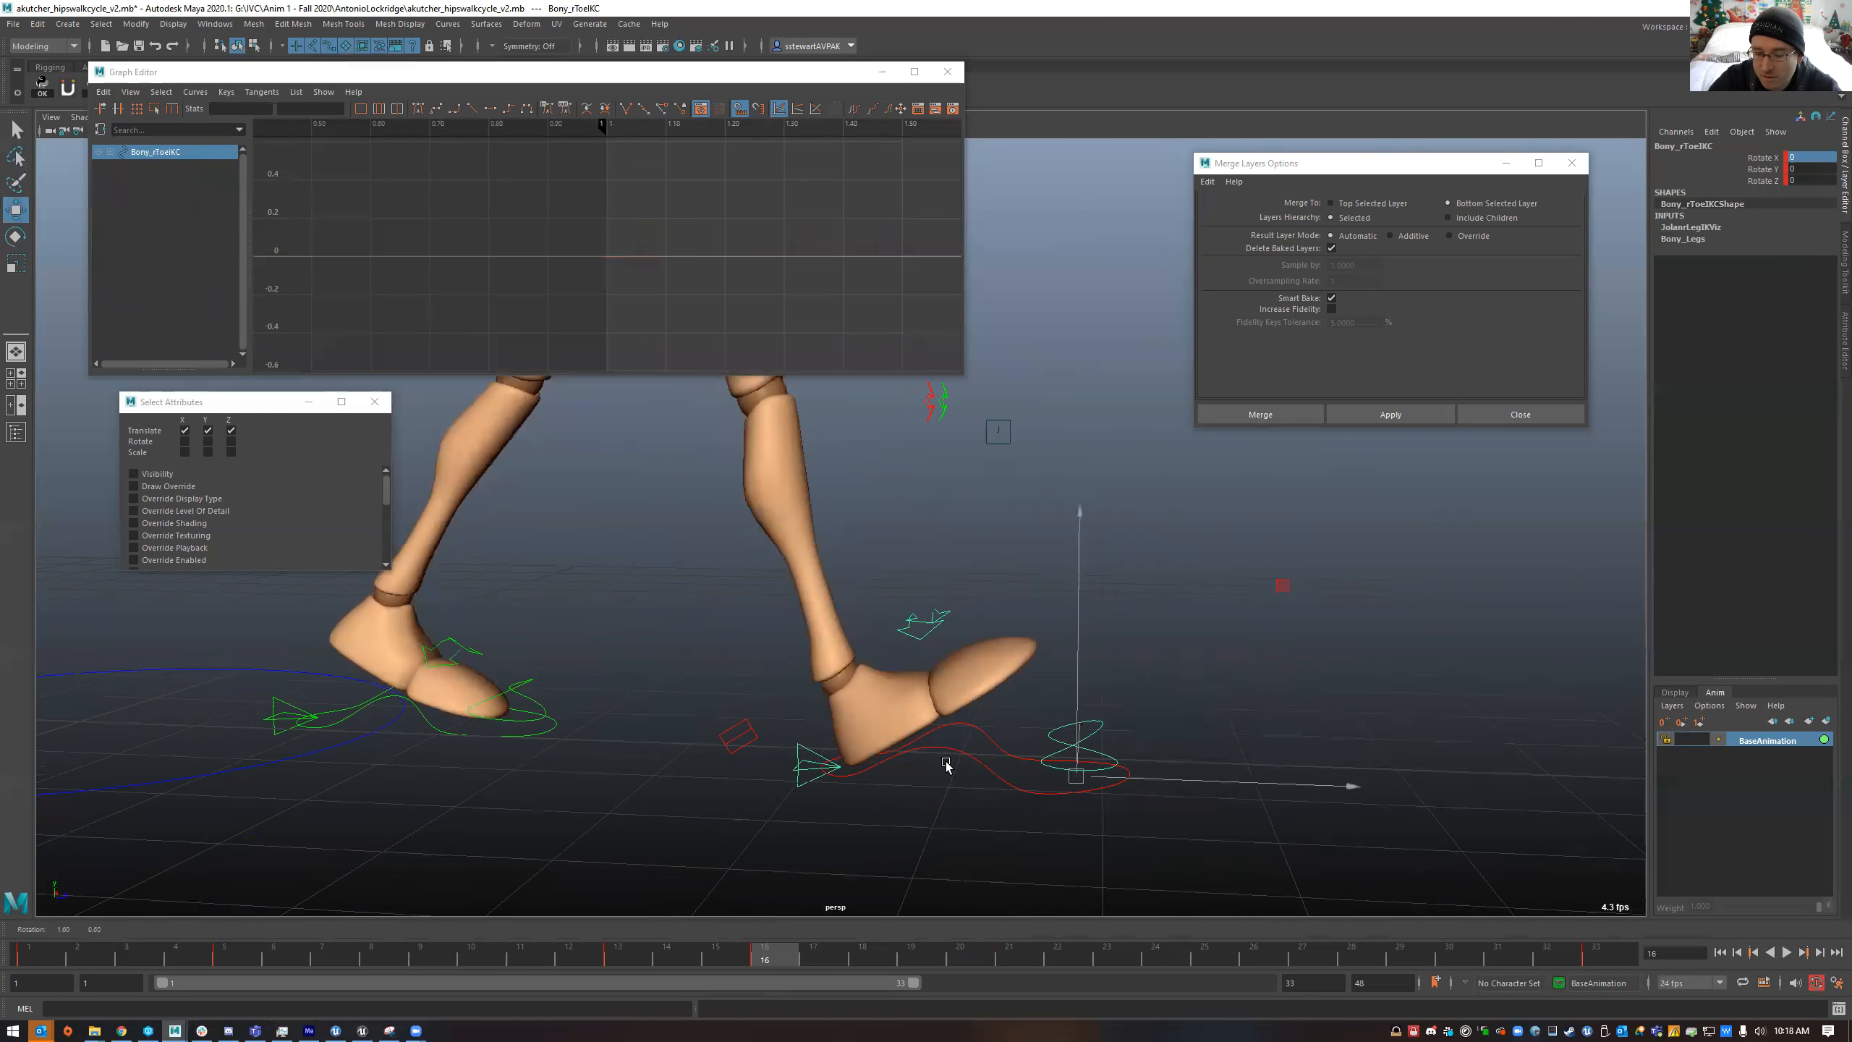
click(929, 804)
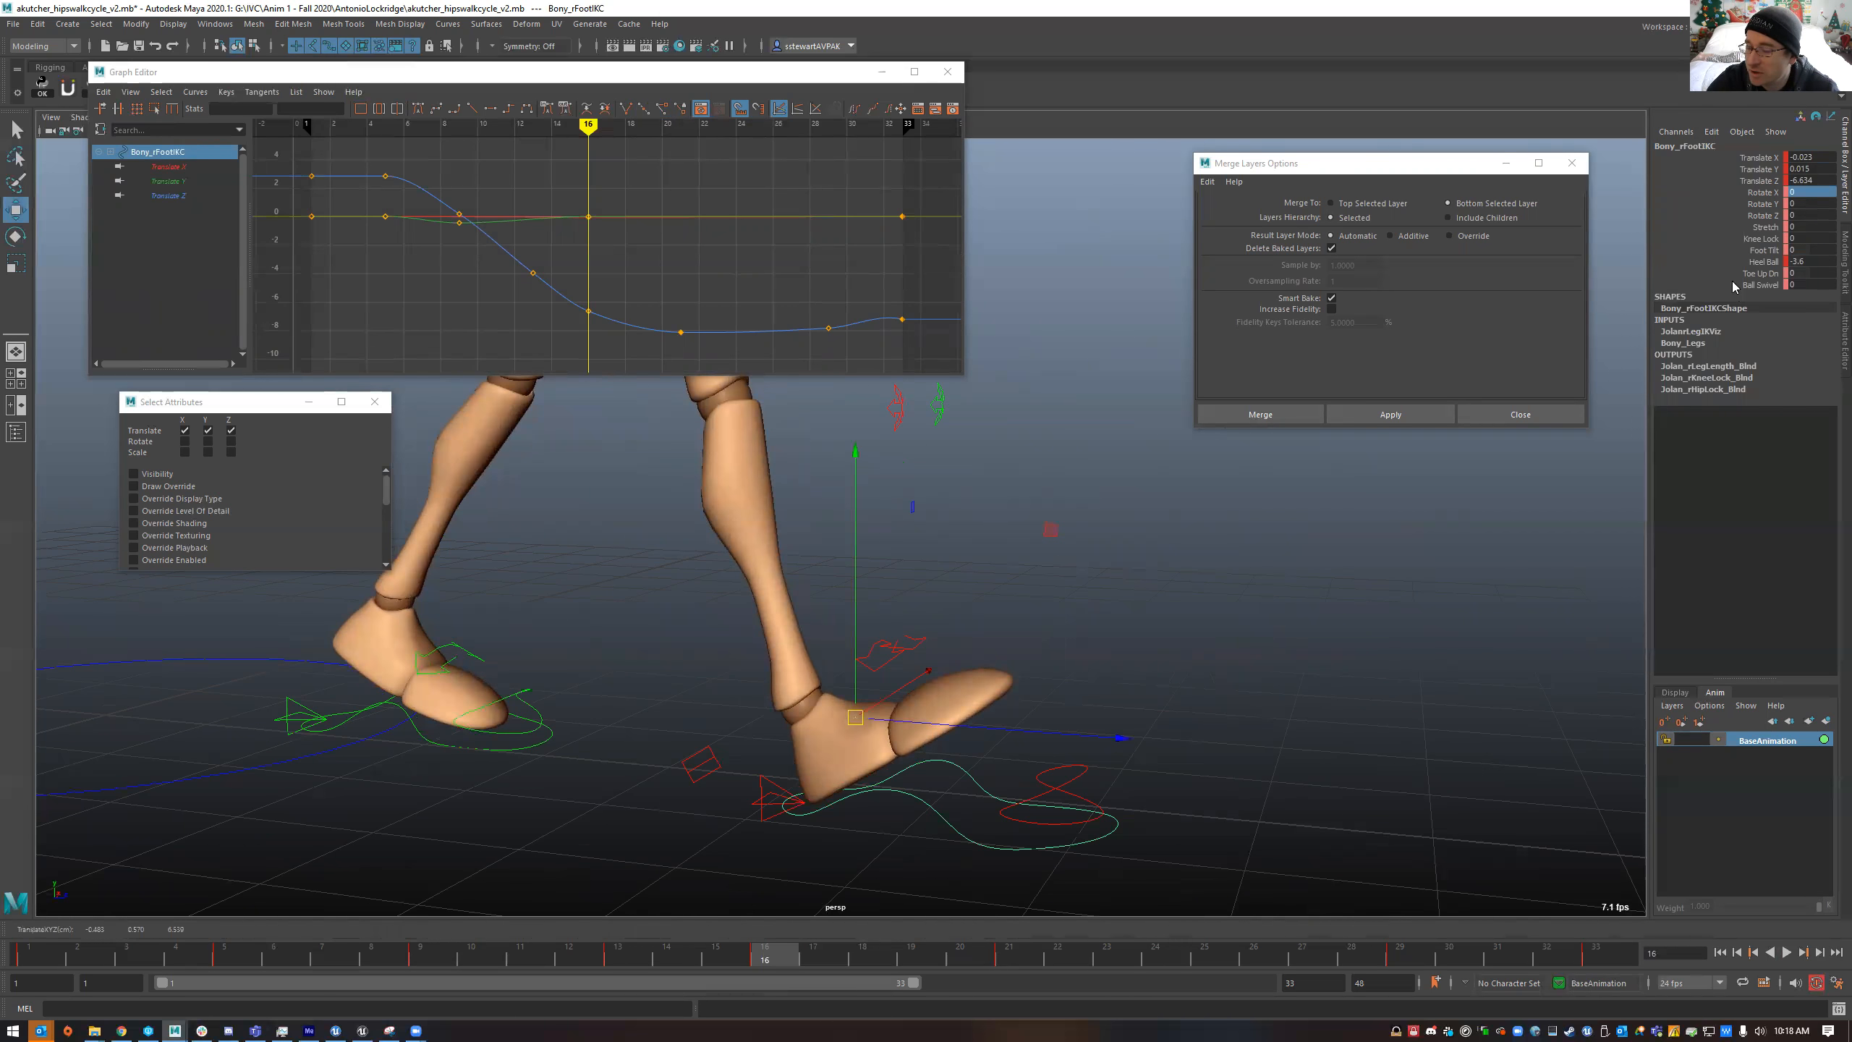
alt+drag(906, 764, 938, 753)
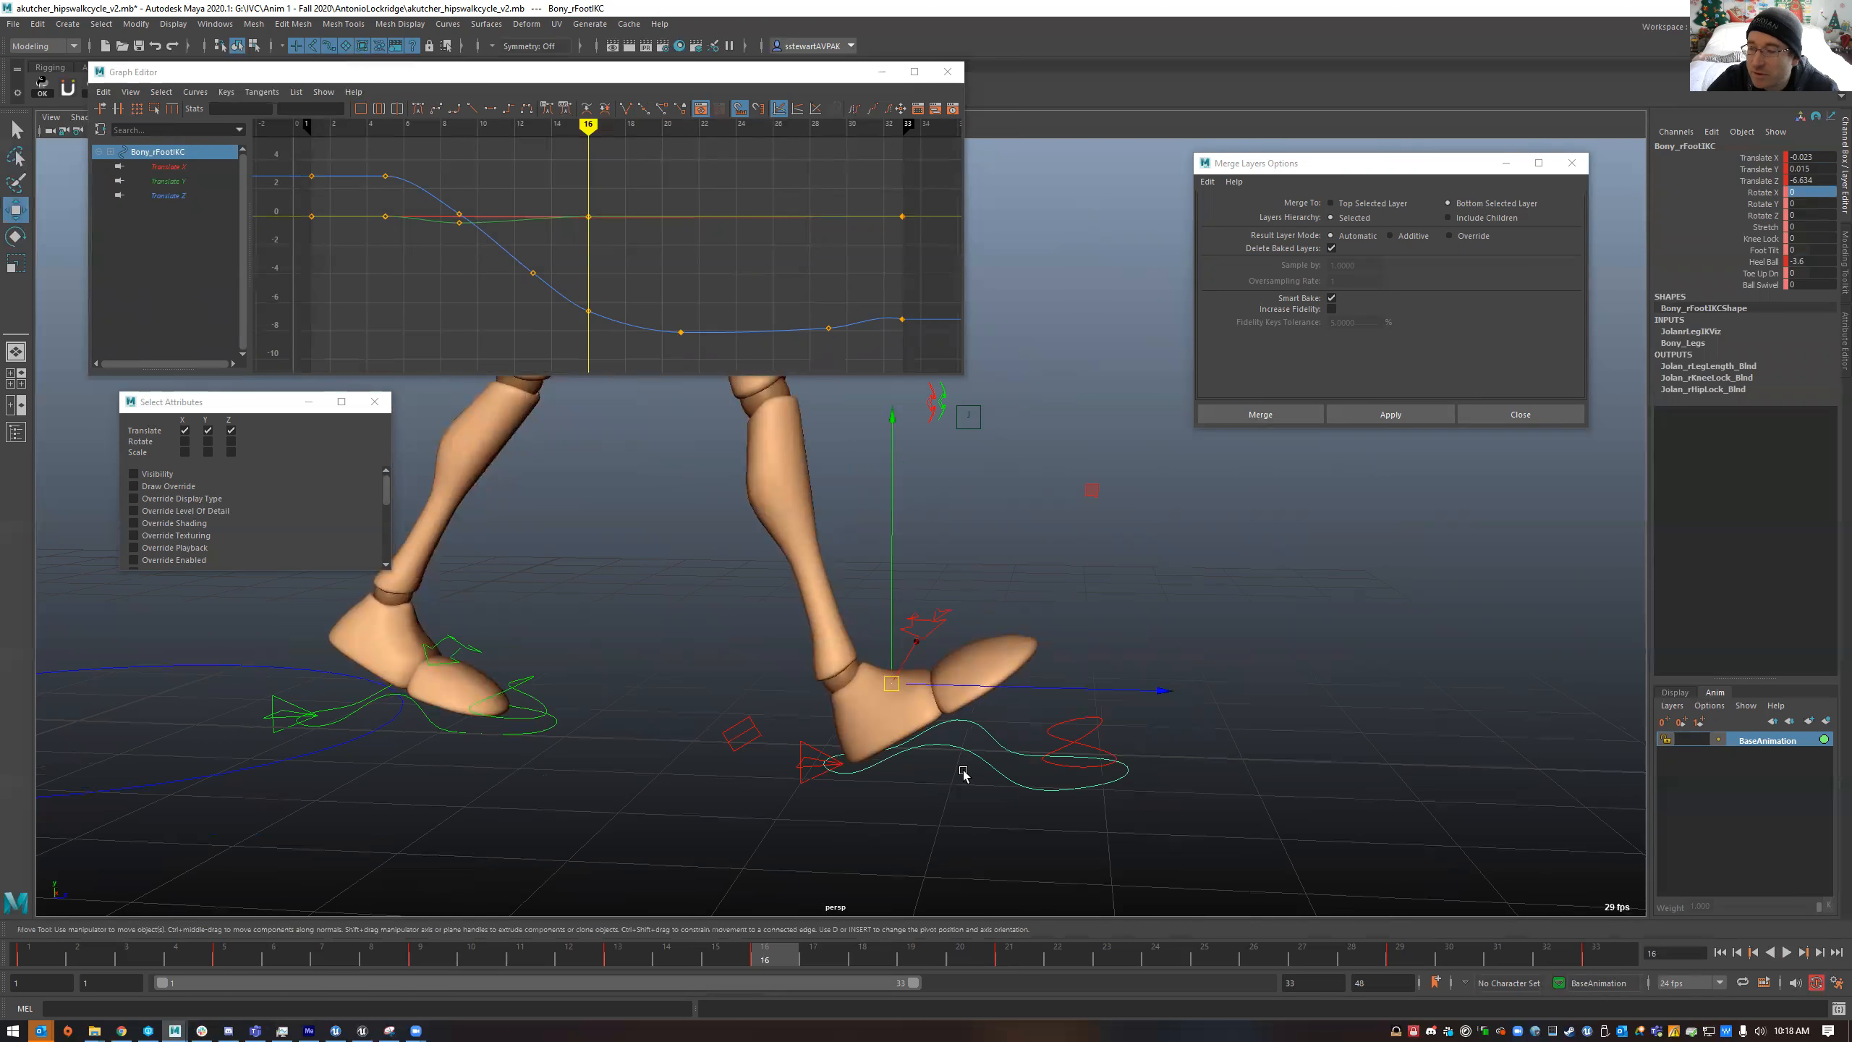
alt+drag(928, 752, 963, 754)
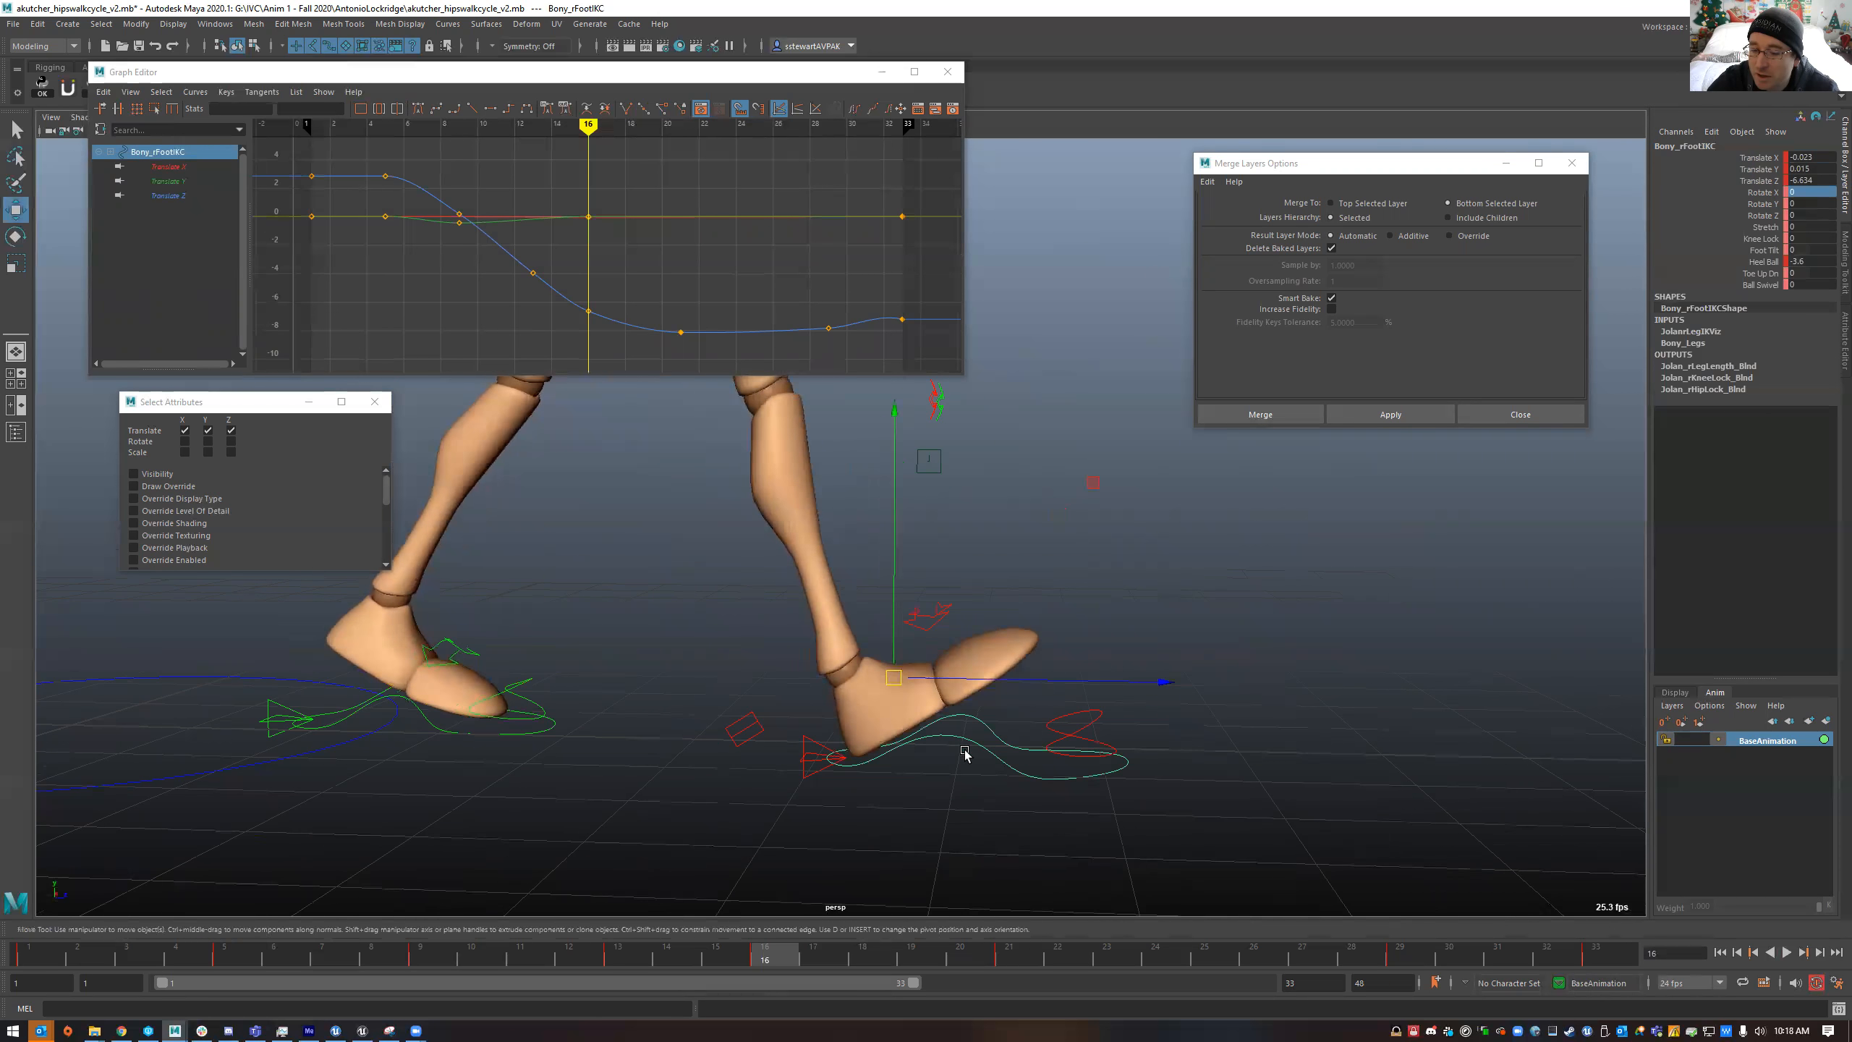
- Try copying the right foot control's frame 16 position to frame 21 as a key, and play back the walk
drag(998, 957, 788, 957)
click(995, 753)
click(974, 741)
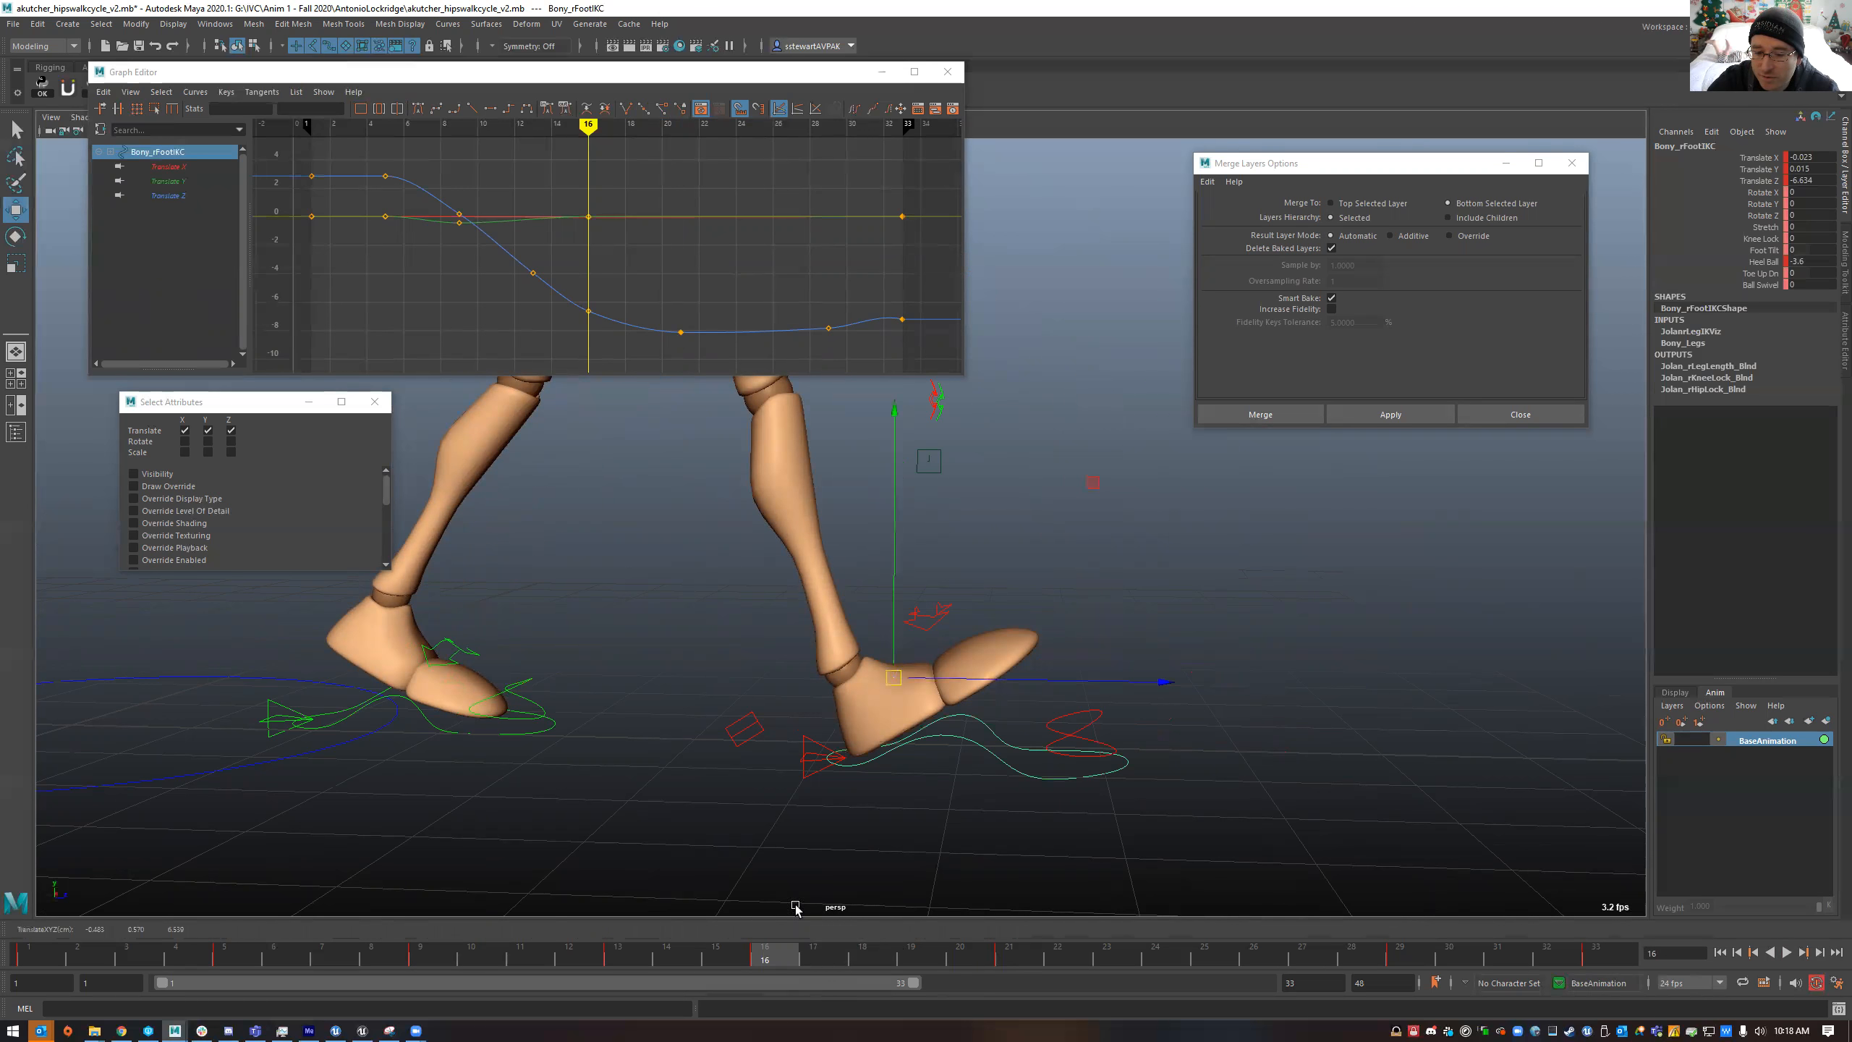
middle_drag(803, 956, 1000, 957)
key(s)
key(alt+v)
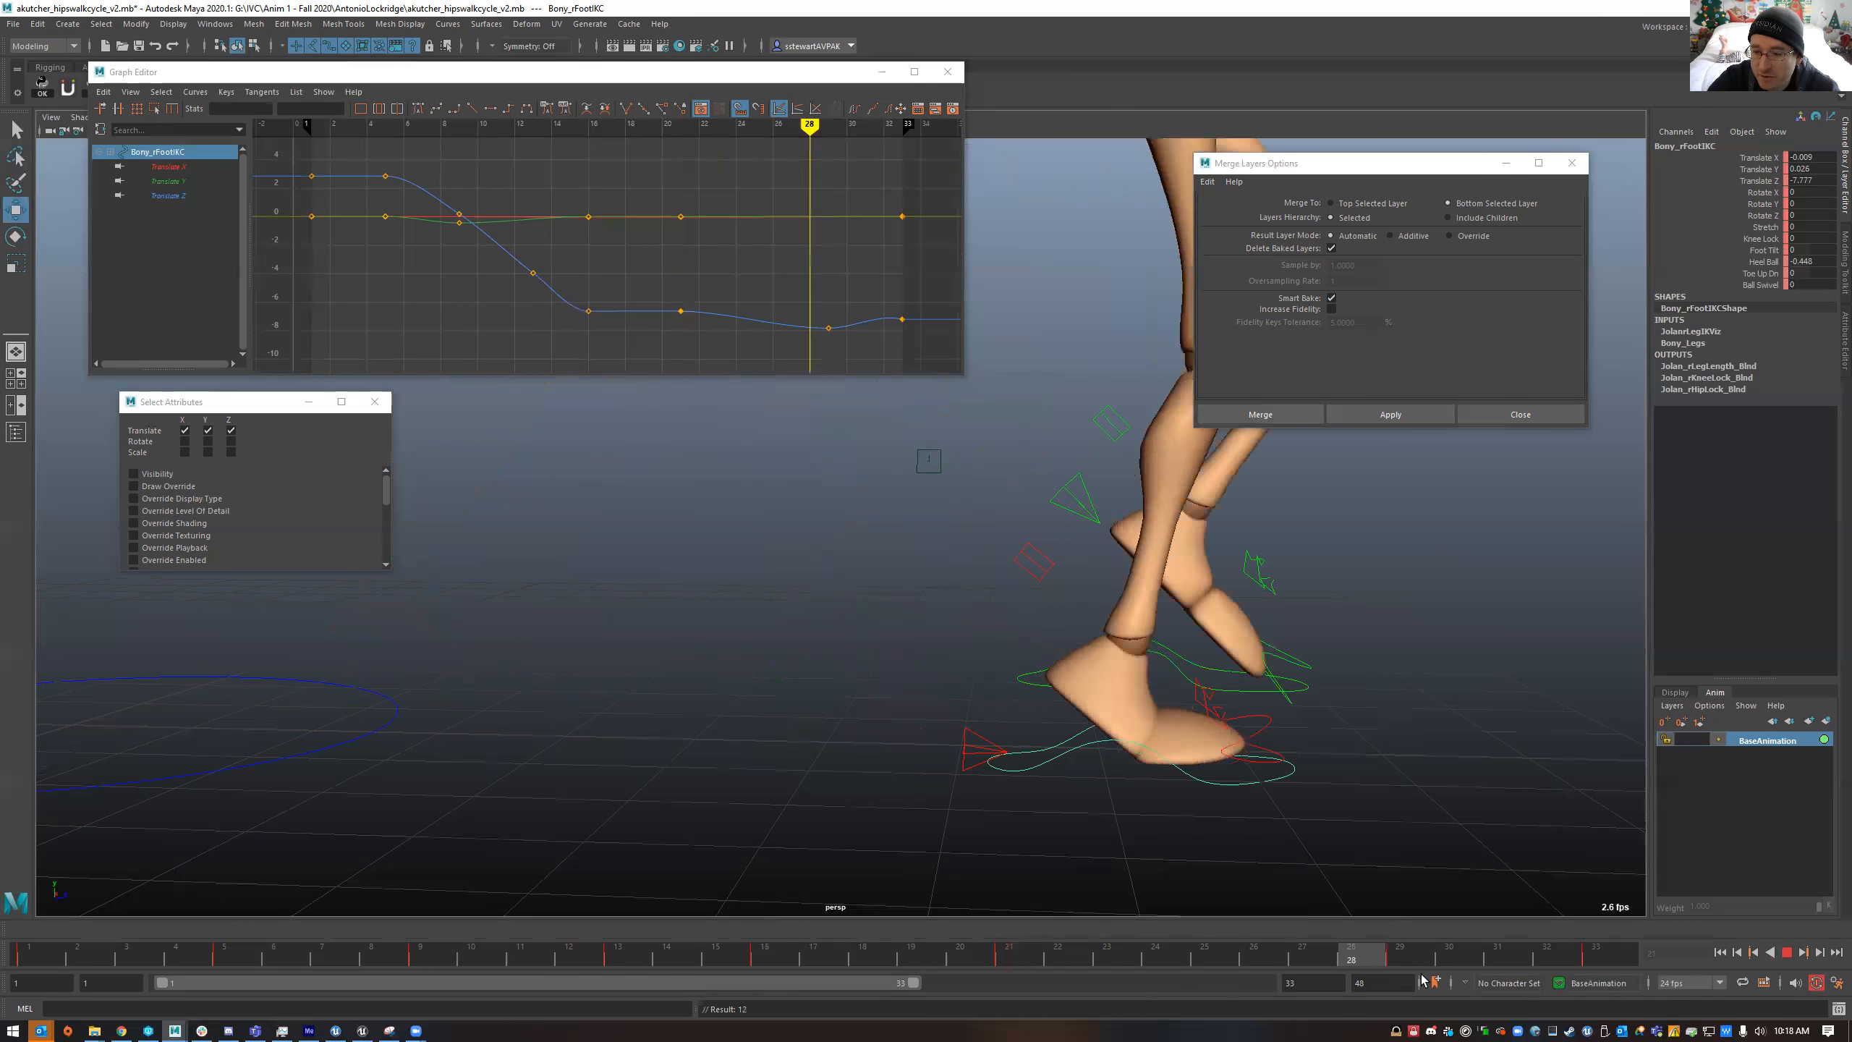
- Undo the copied right foot key at frame 21 and return to frame 16
mouse_move(786, 961)
mouse_down()
mouse_move(1004, 958)
mouse_move(761, 961)
mouse_up()
key(ctrl+z)
key(ctrl+z)
key(ctrl+z)
key(ctrl+z)
key(ctrl+z)
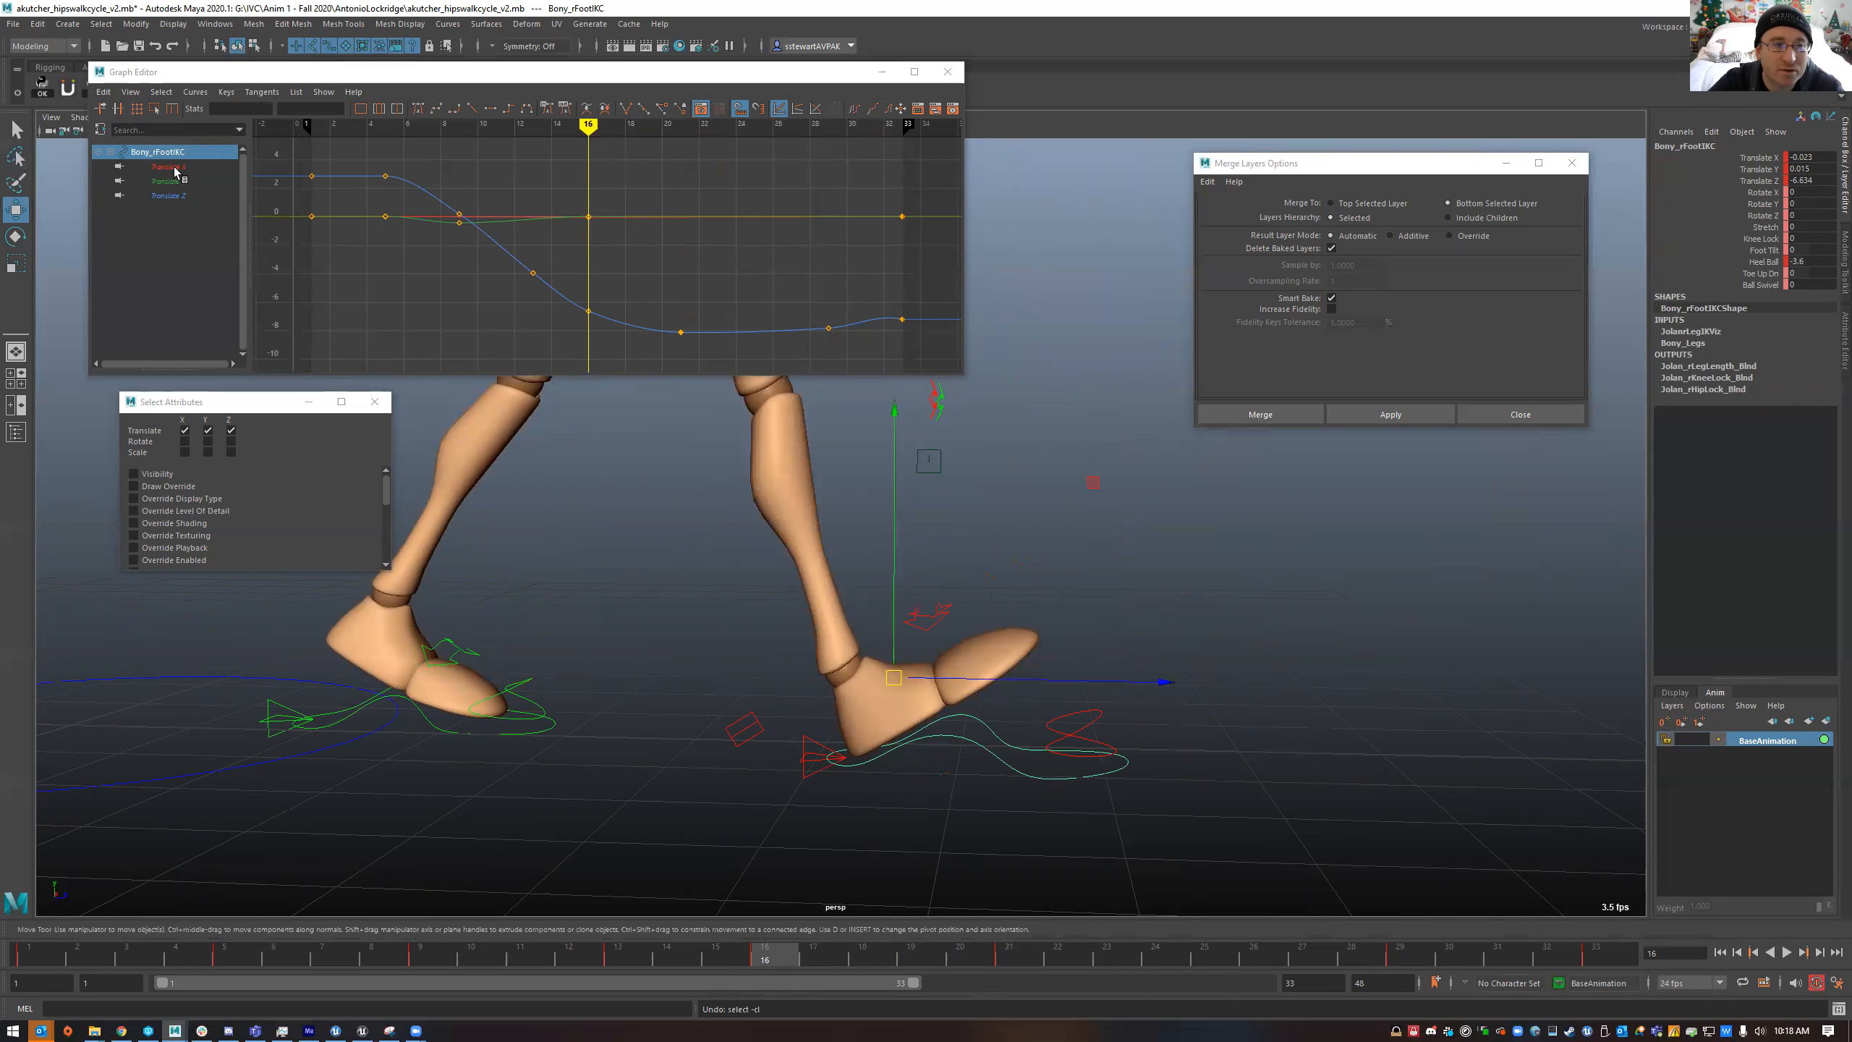
- Delete the right foot's translate keys between frames 16 and 33, and match frame 33's values to frame 16: X -0.023, Y 0.015, Z -6.634
drag(167, 166, 168, 195)
alt+middle_drag(637, 295, 594, 296)
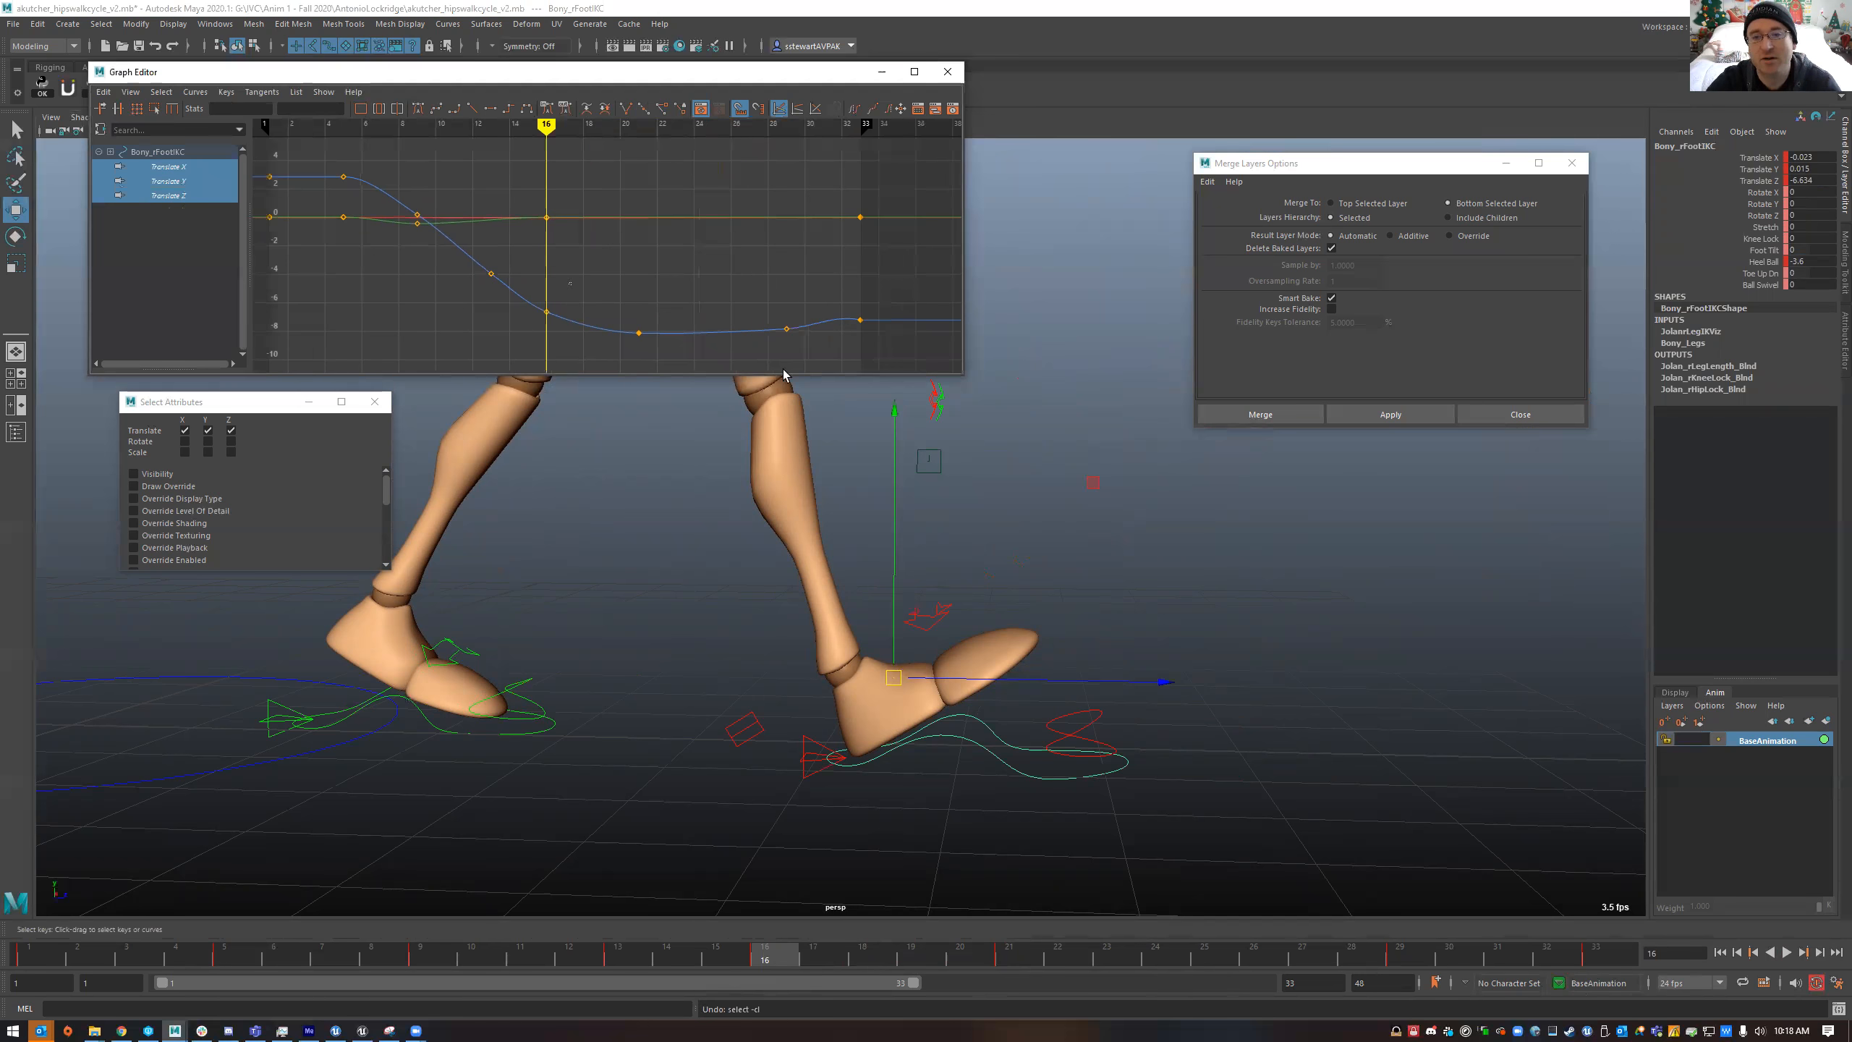
key(Delete)
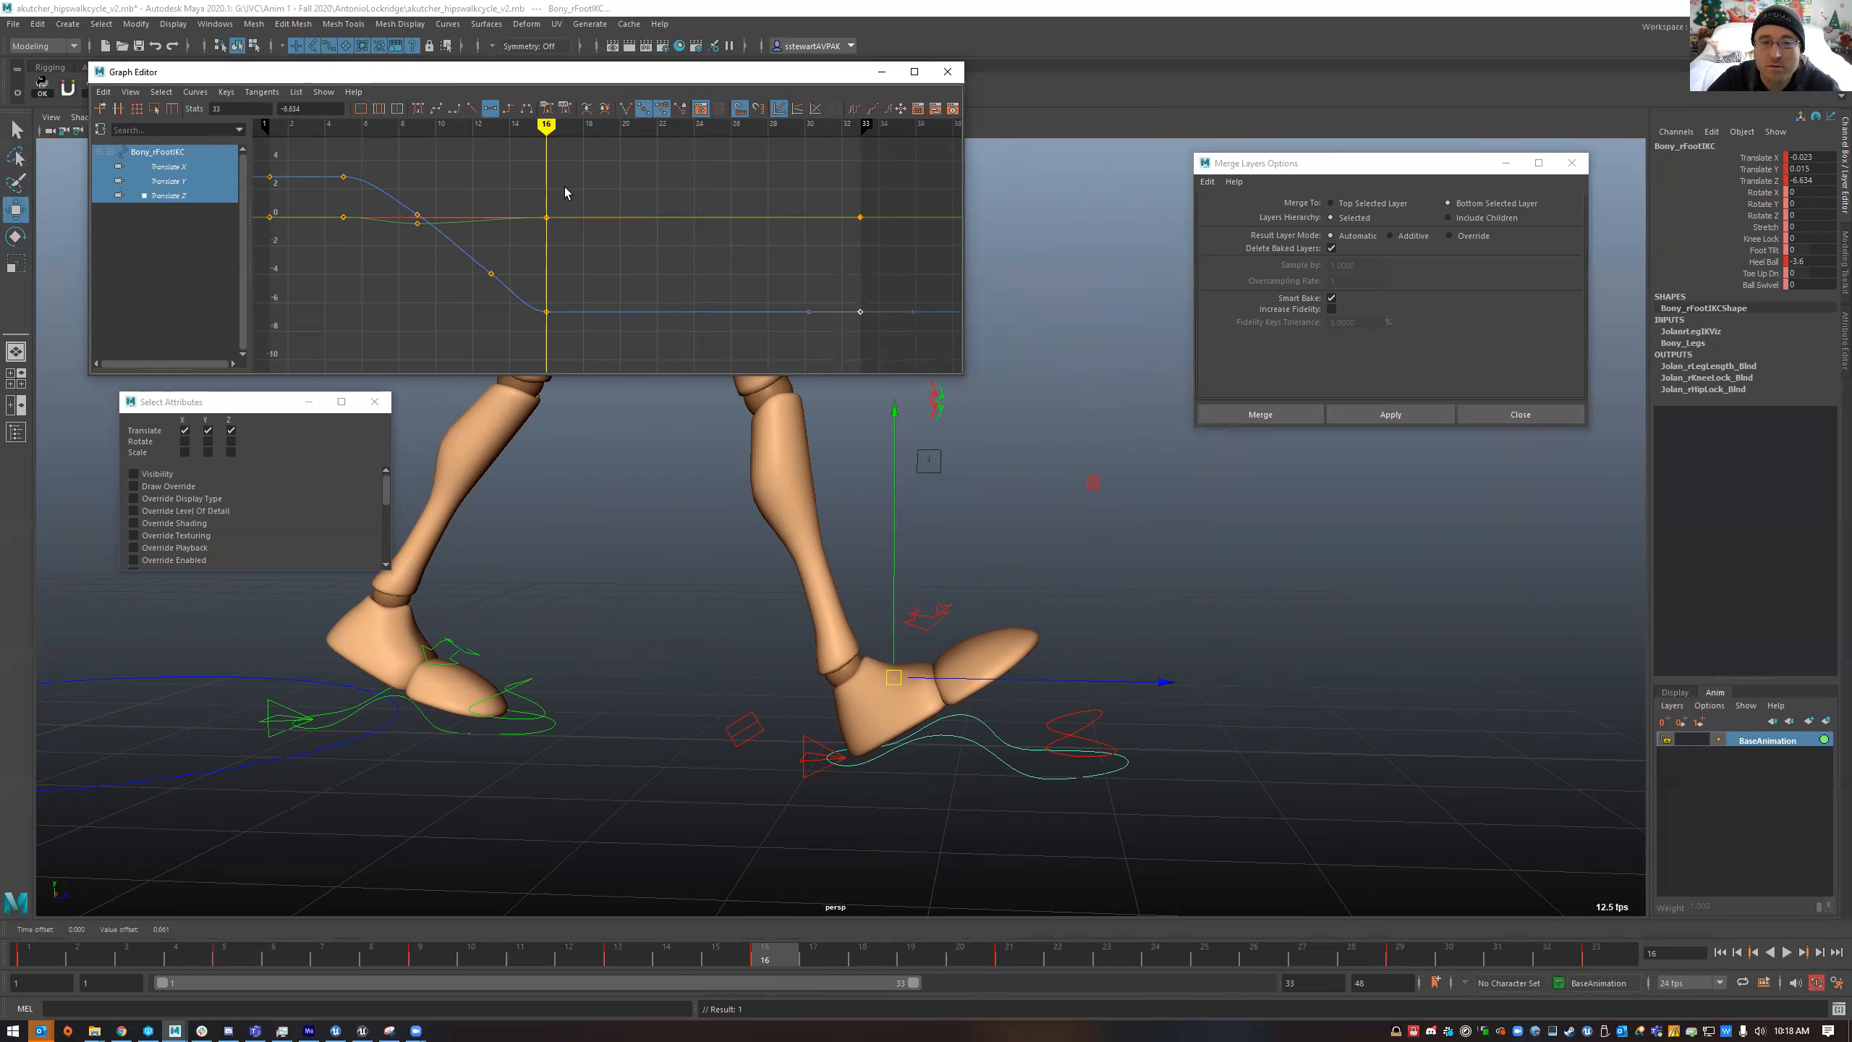
drag(544, 126, 863, 173)
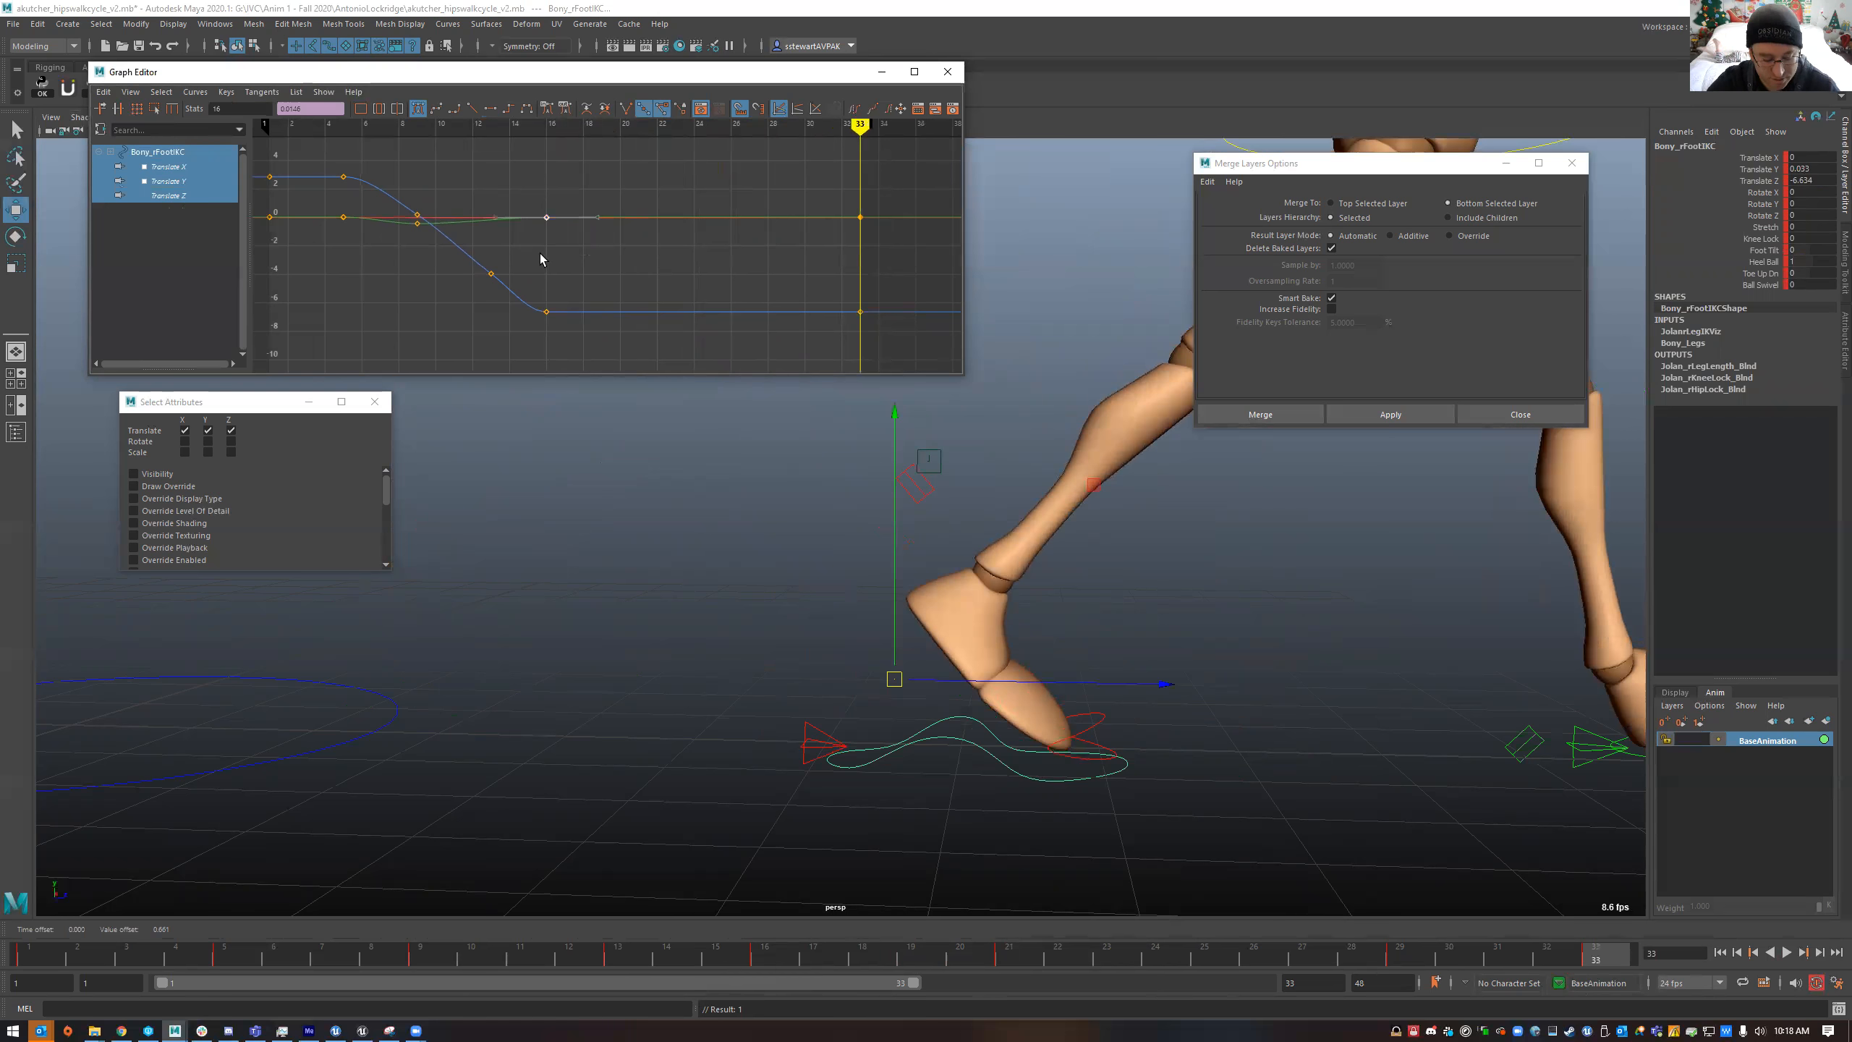
key(ctrl+v)
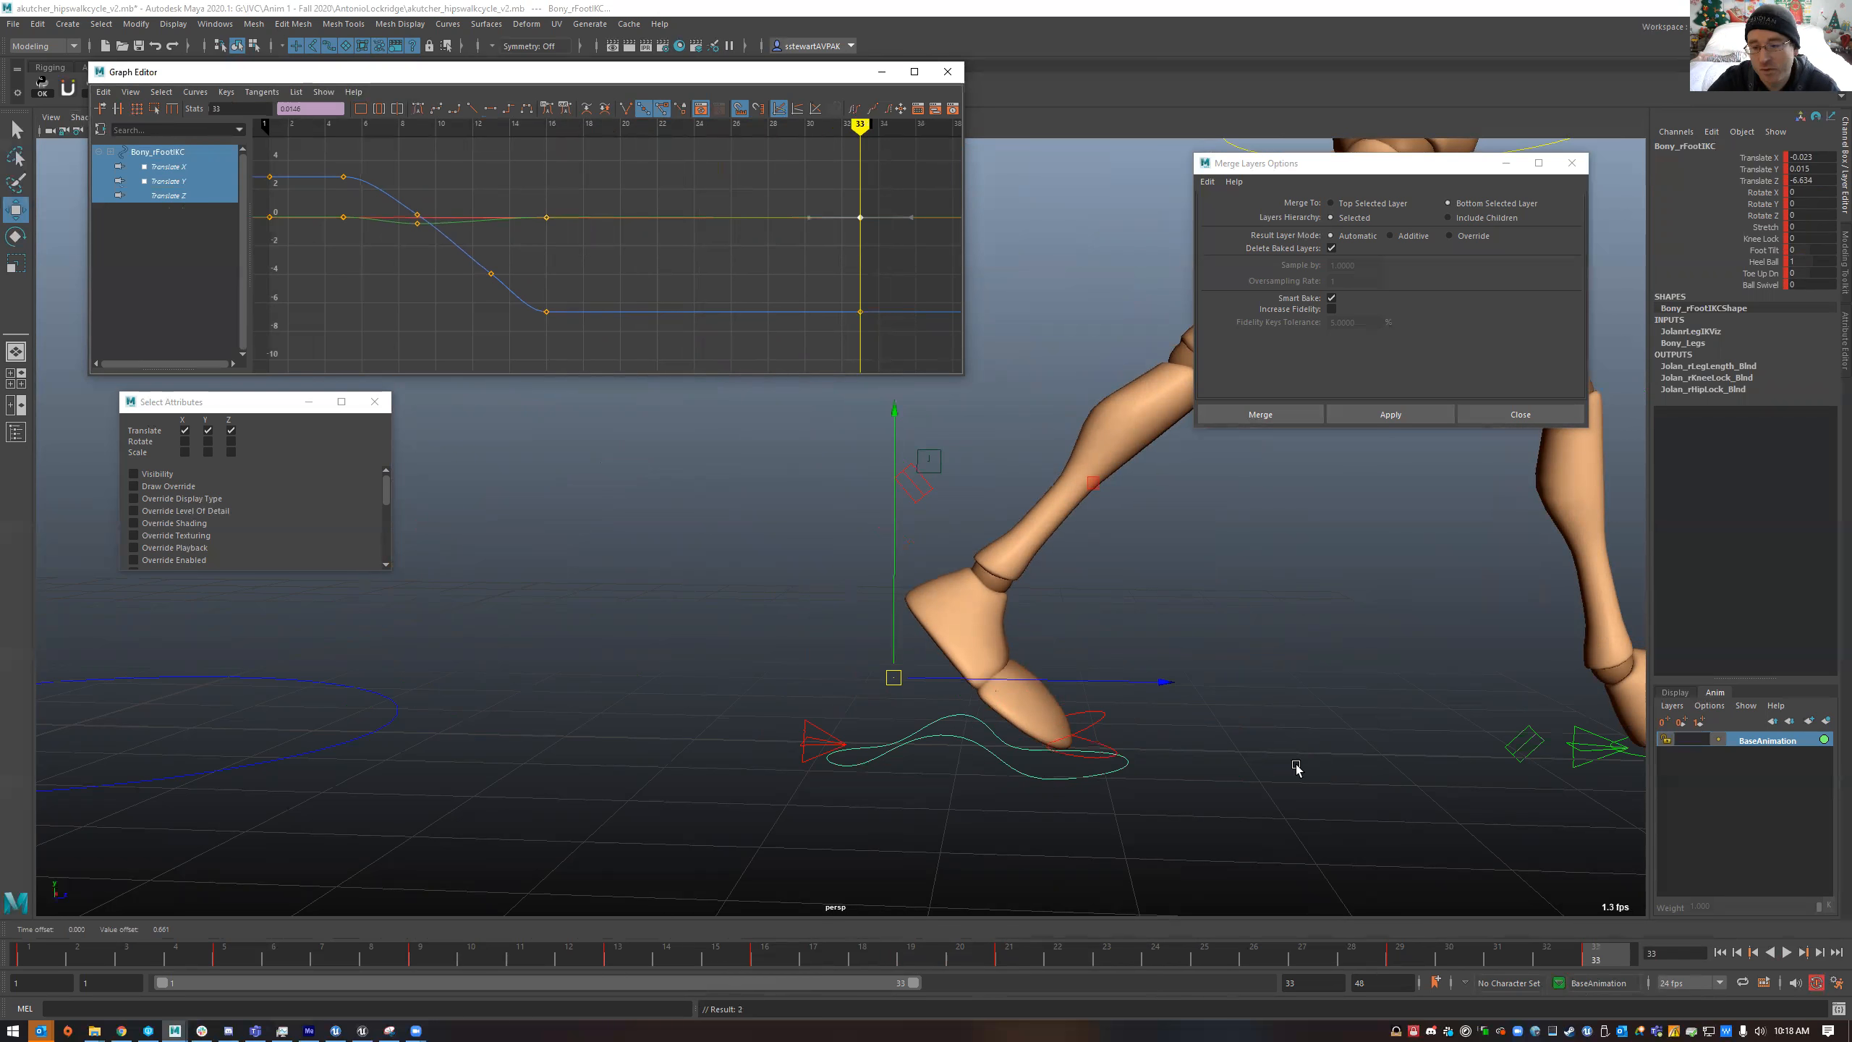
- Play back the walk and examine the planted right foot and full leg pose through frame 33
key(alt+v)
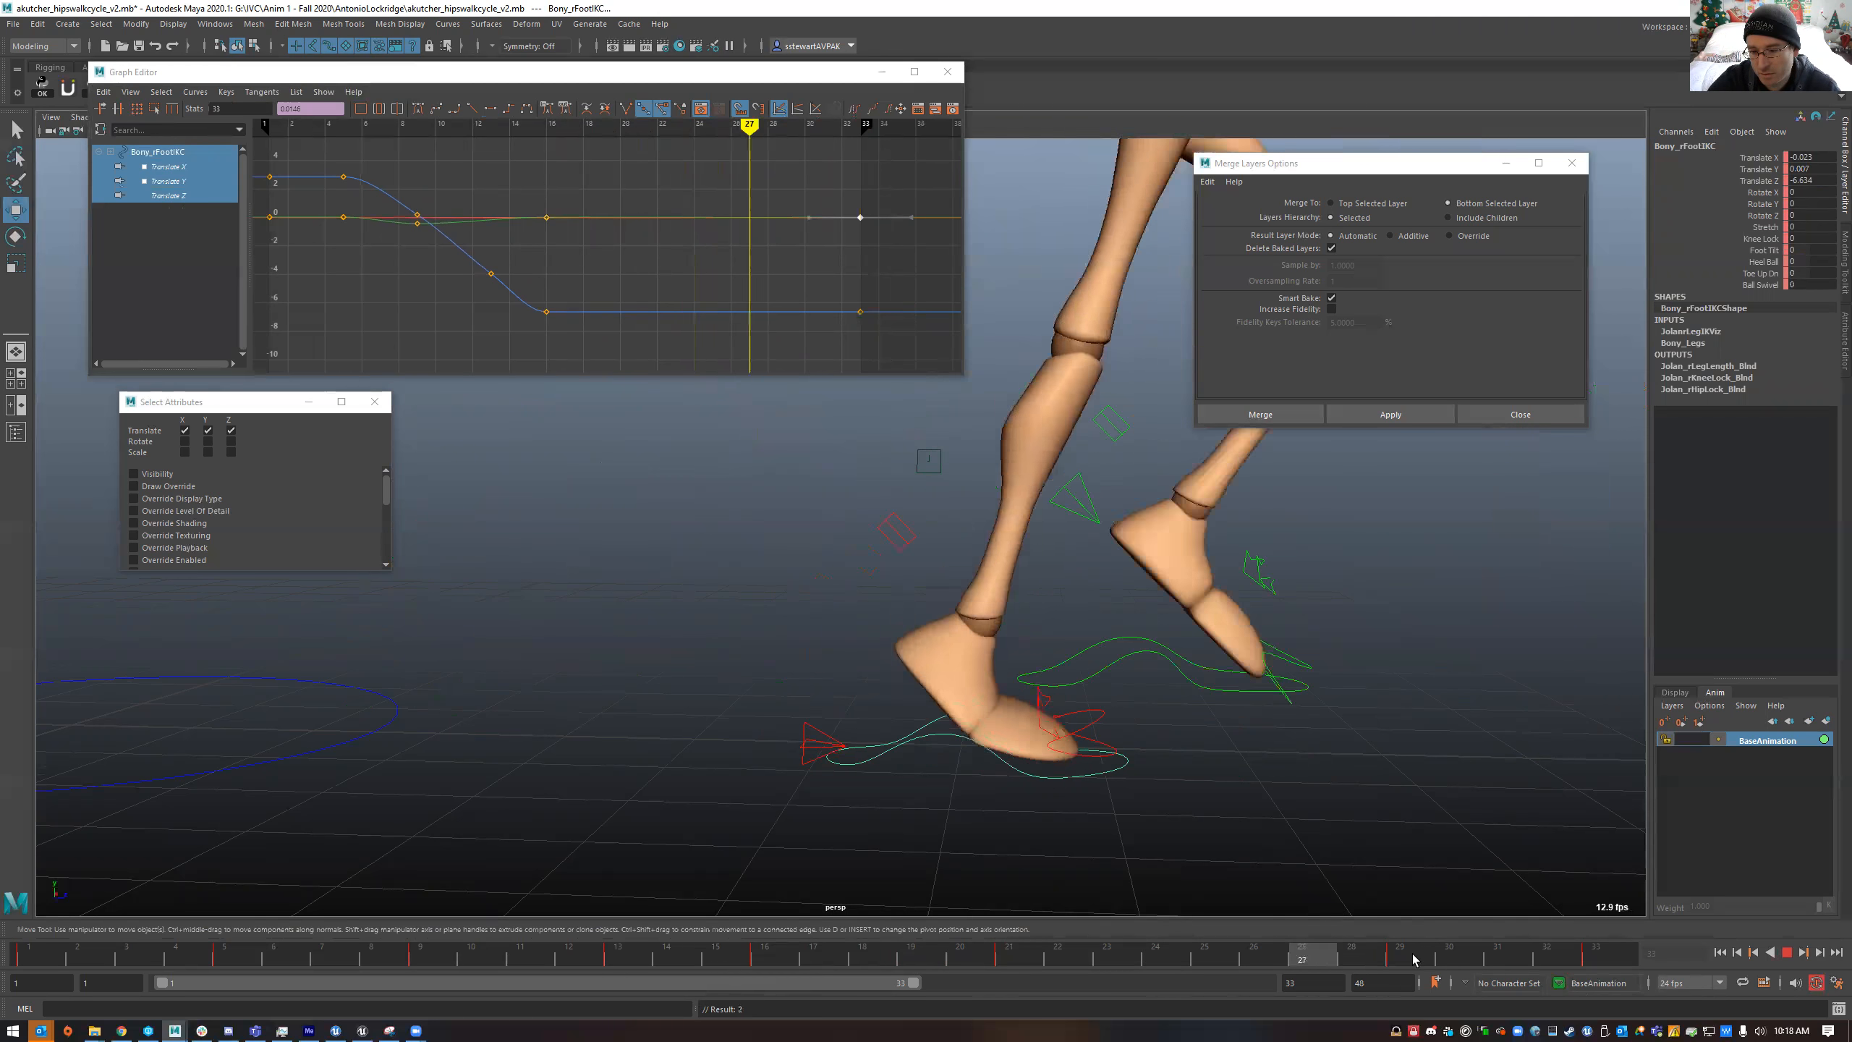
drag(1536, 957, 1595, 953)
alt+right_drag(1333, 758, 1182, 694)
alt+middle_drag(1232, 682, 1135, 808)
alt+right_drag(1136, 808, 1029, 797)
alt+drag(963, 777, 964, 822)
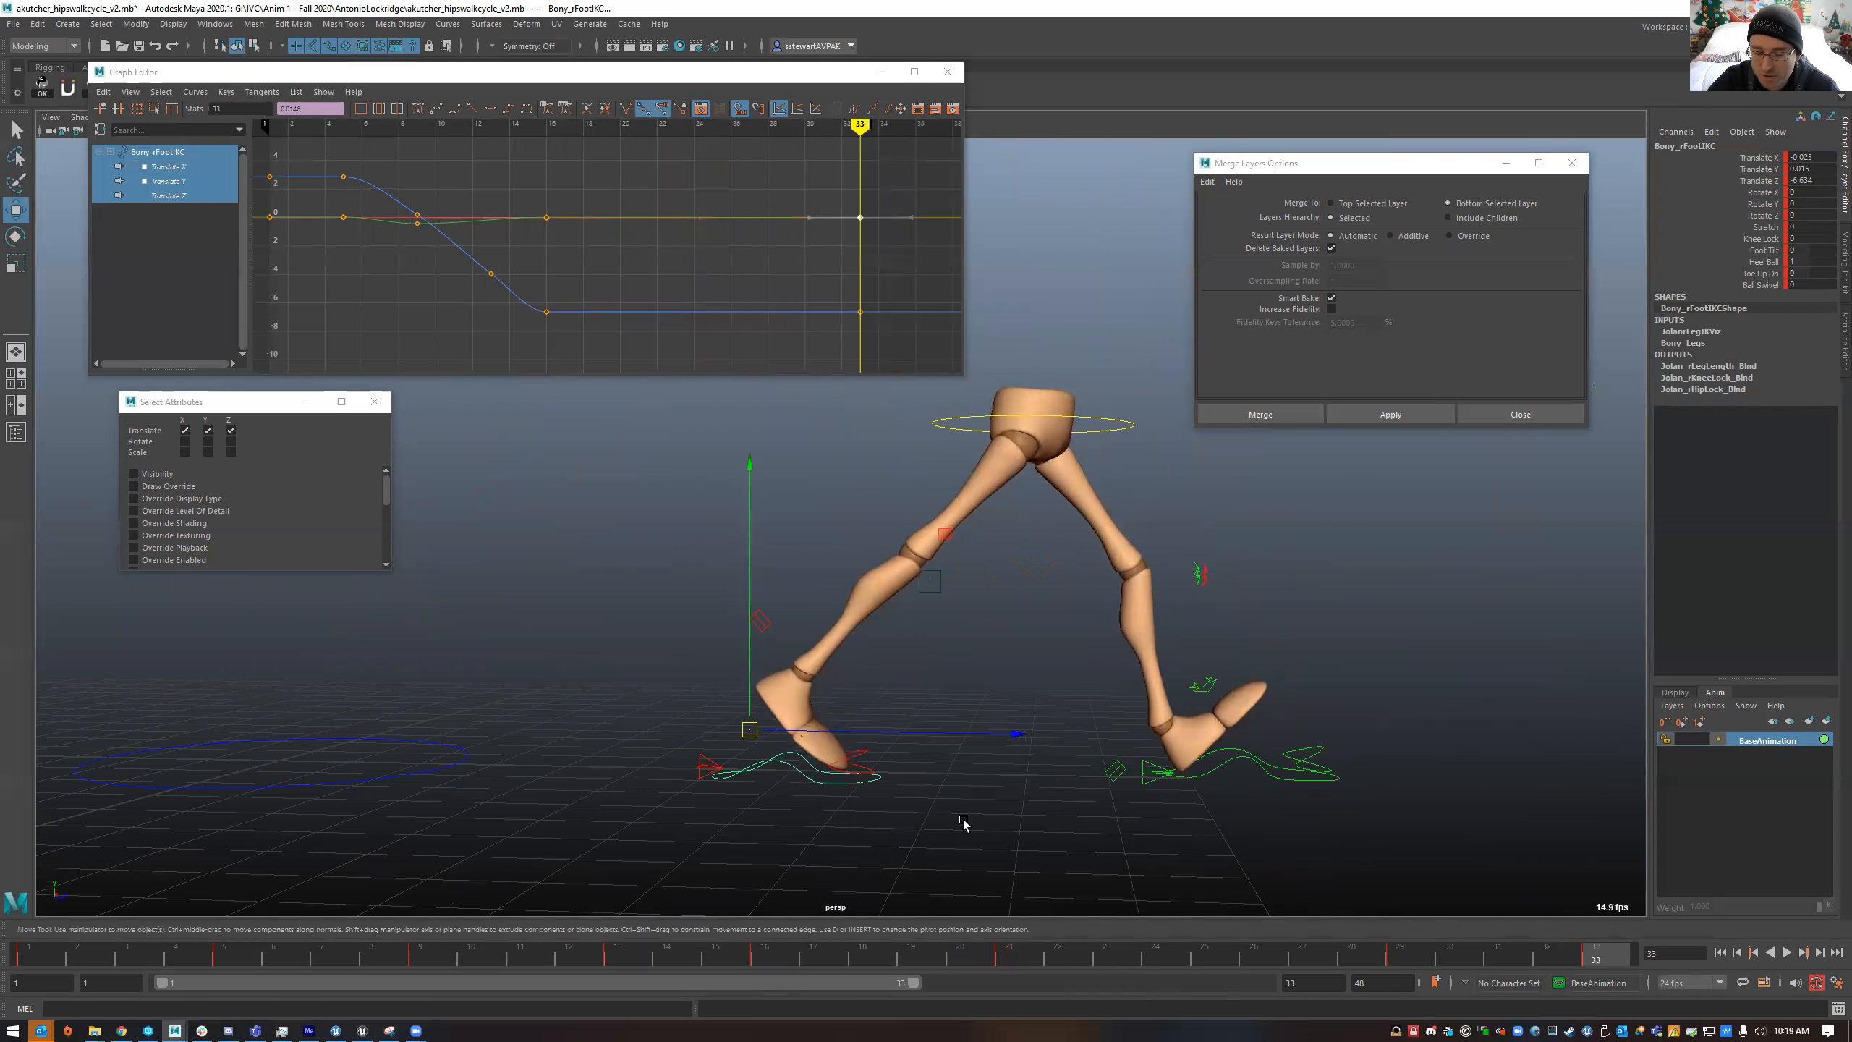
key(alt+v)
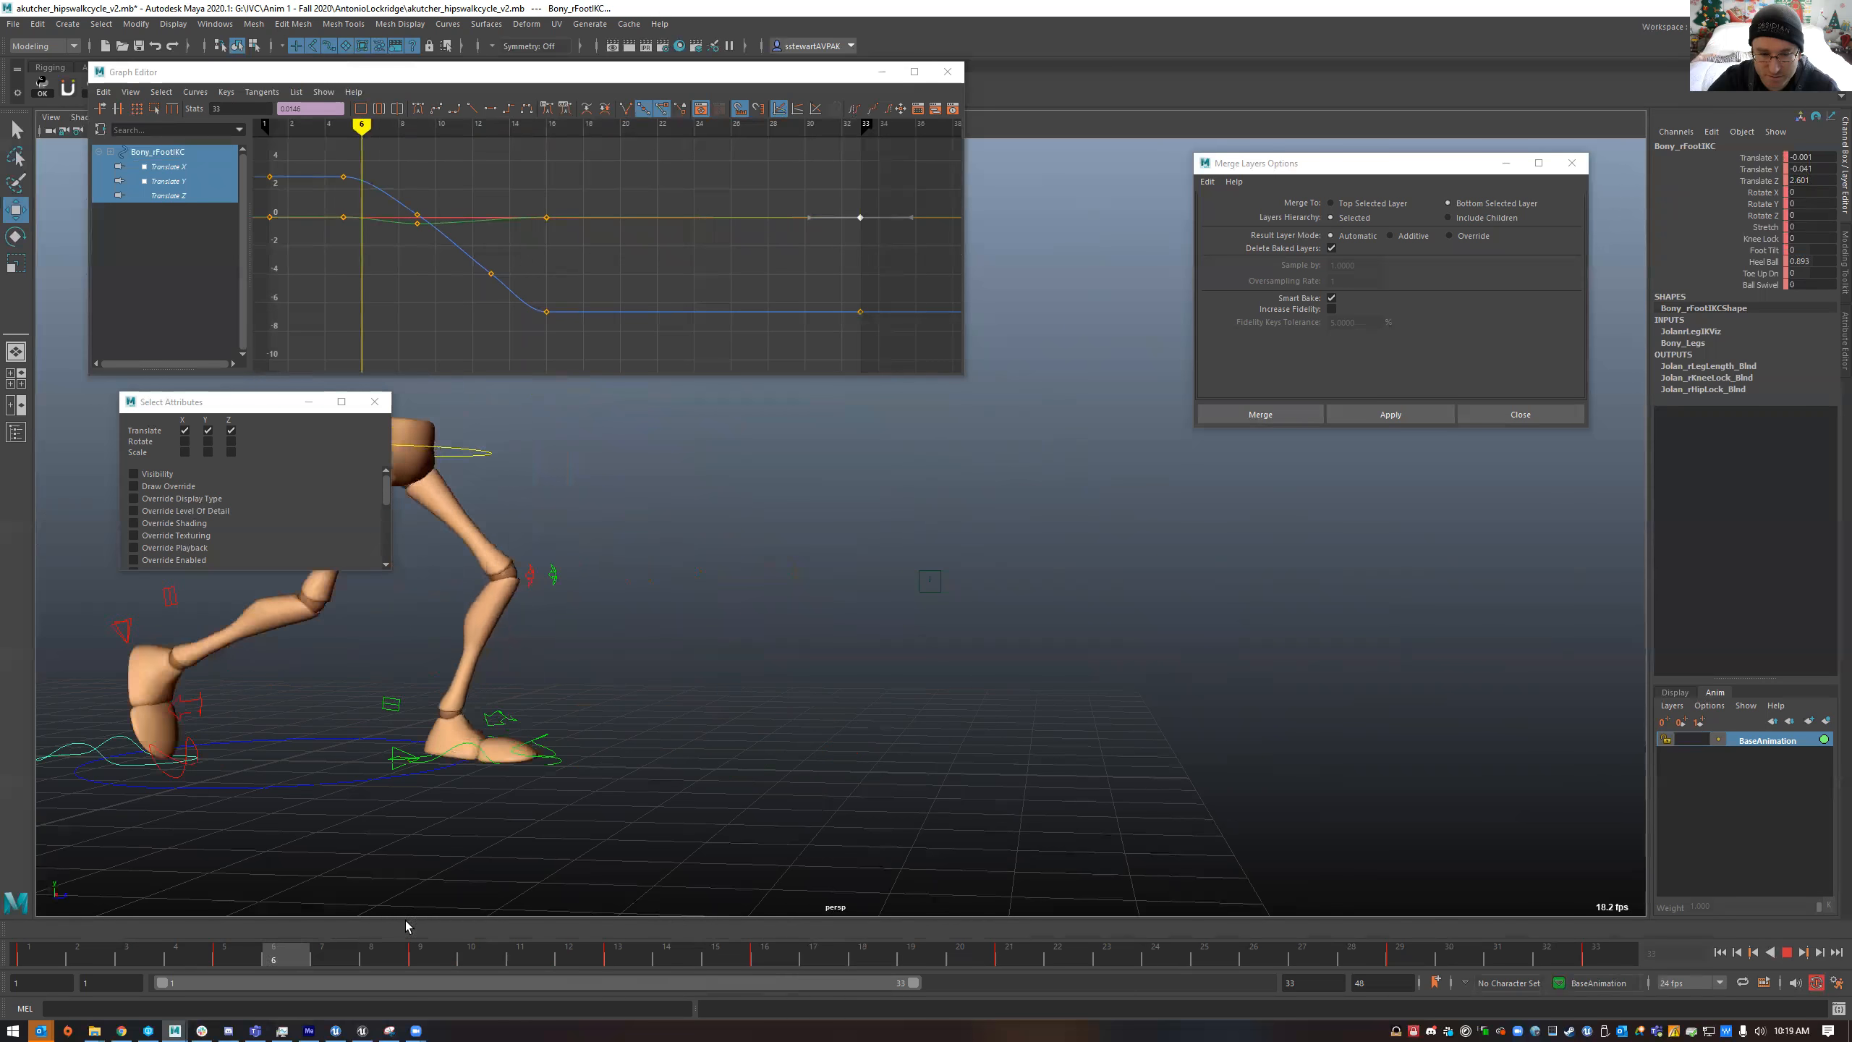
- Move the root control back at frame 21 to a Translate Z of about 5.1, and play back the walk
drag(806, 953, 1012, 963)
alt+drag(912, 865, 812, 488)
alt+middle_drag(818, 499, 872, 521)
drag(910, 480, 820, 481)
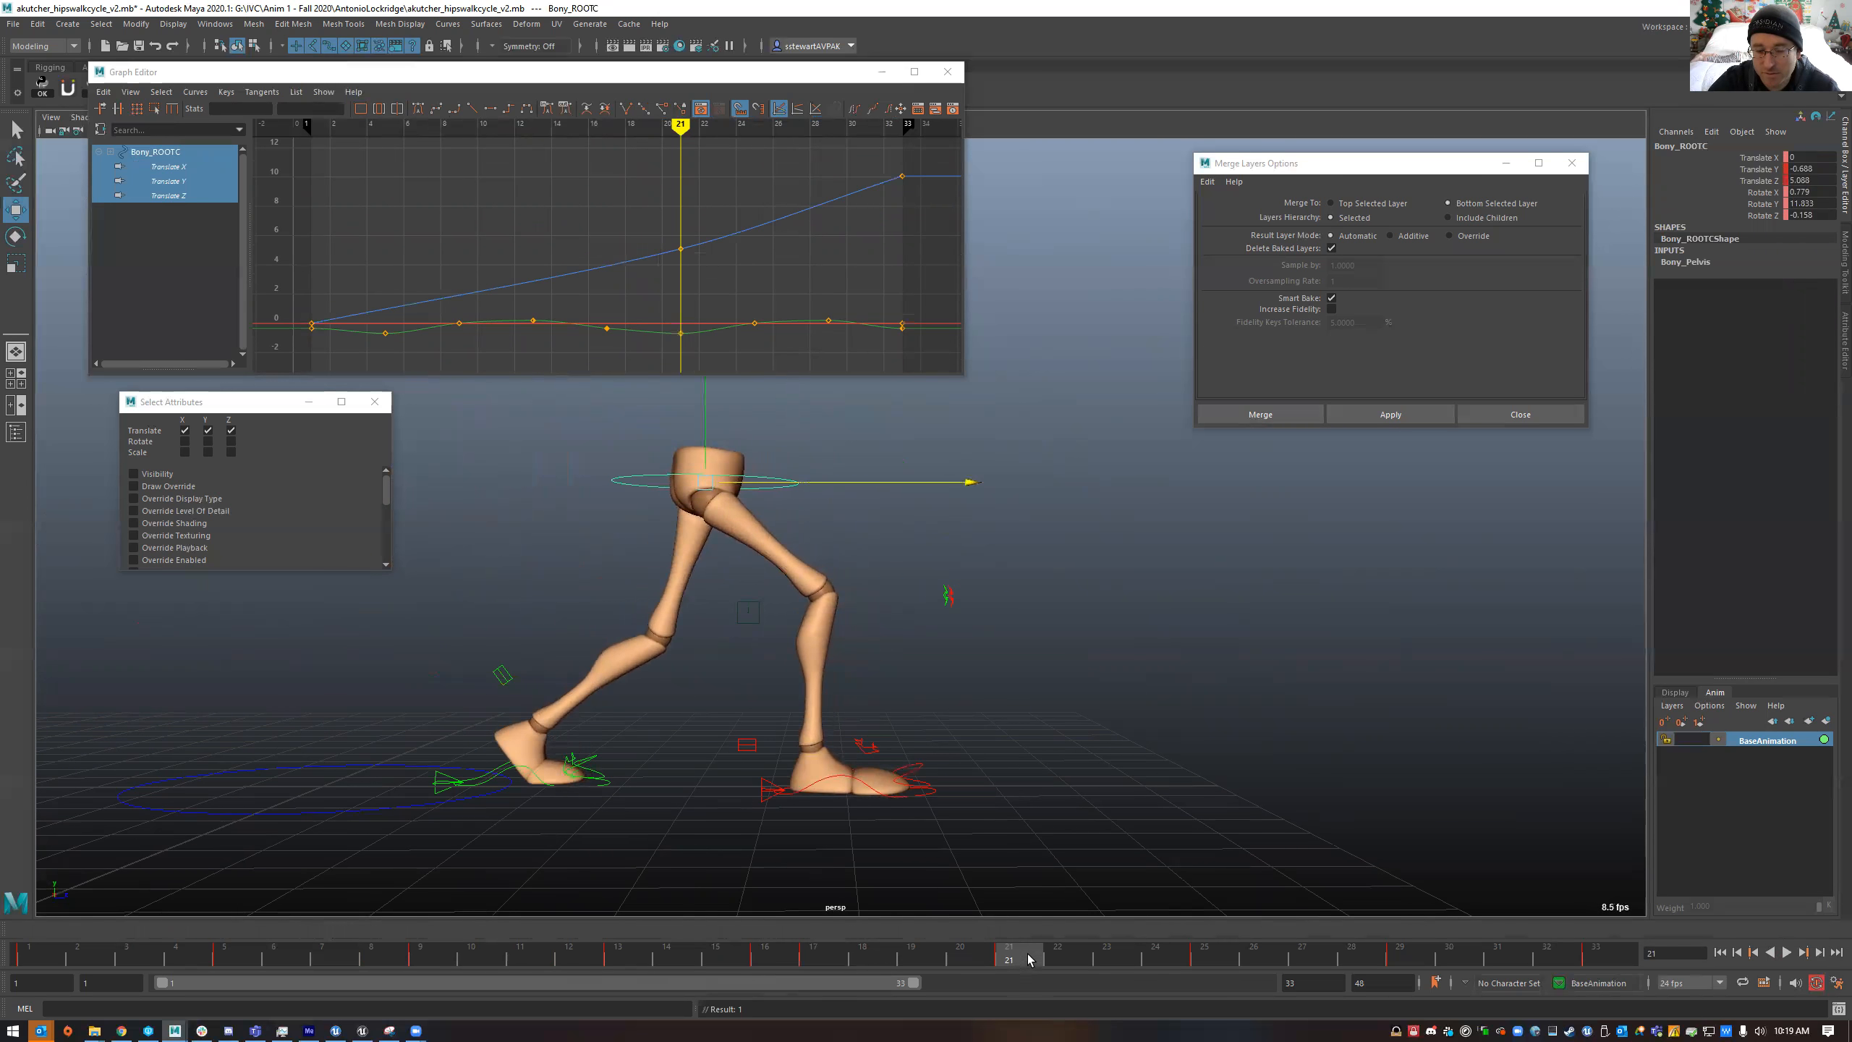
key(alt+v)
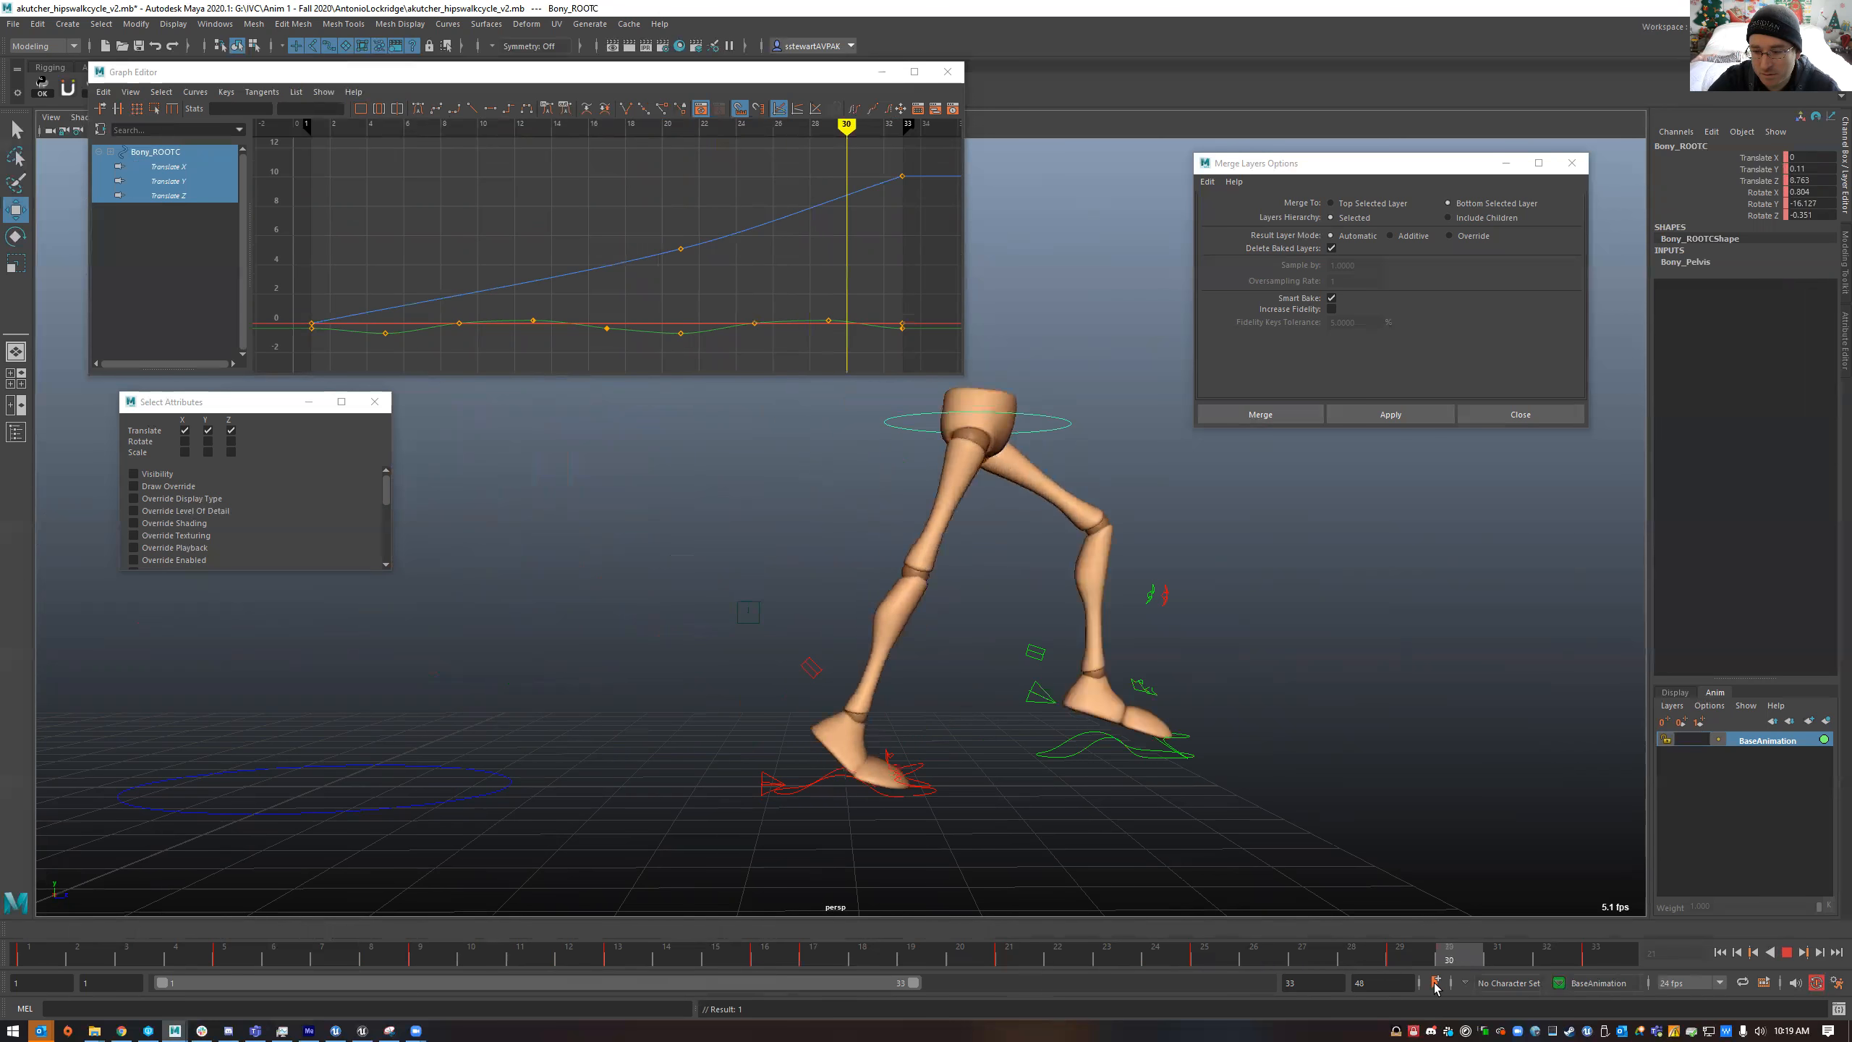
key(alt+v)
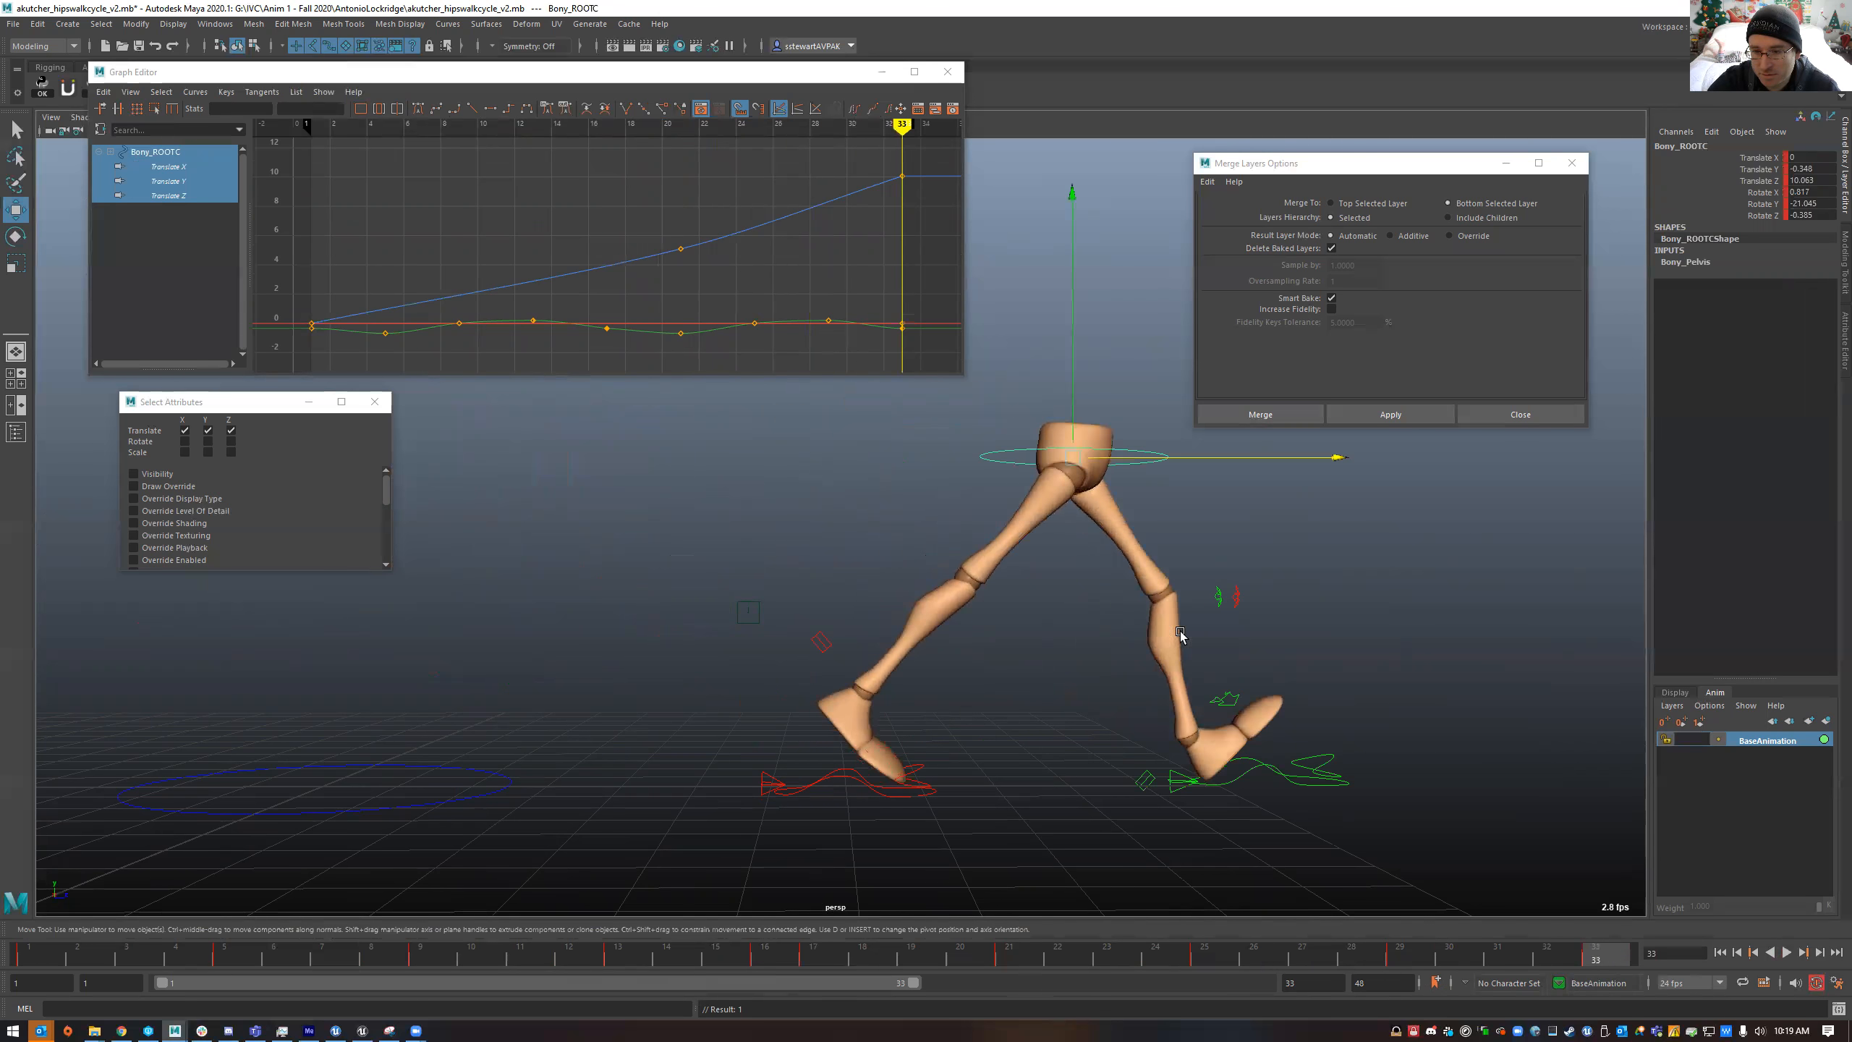
alt+right_drag(1058, 640, 1010, 643)
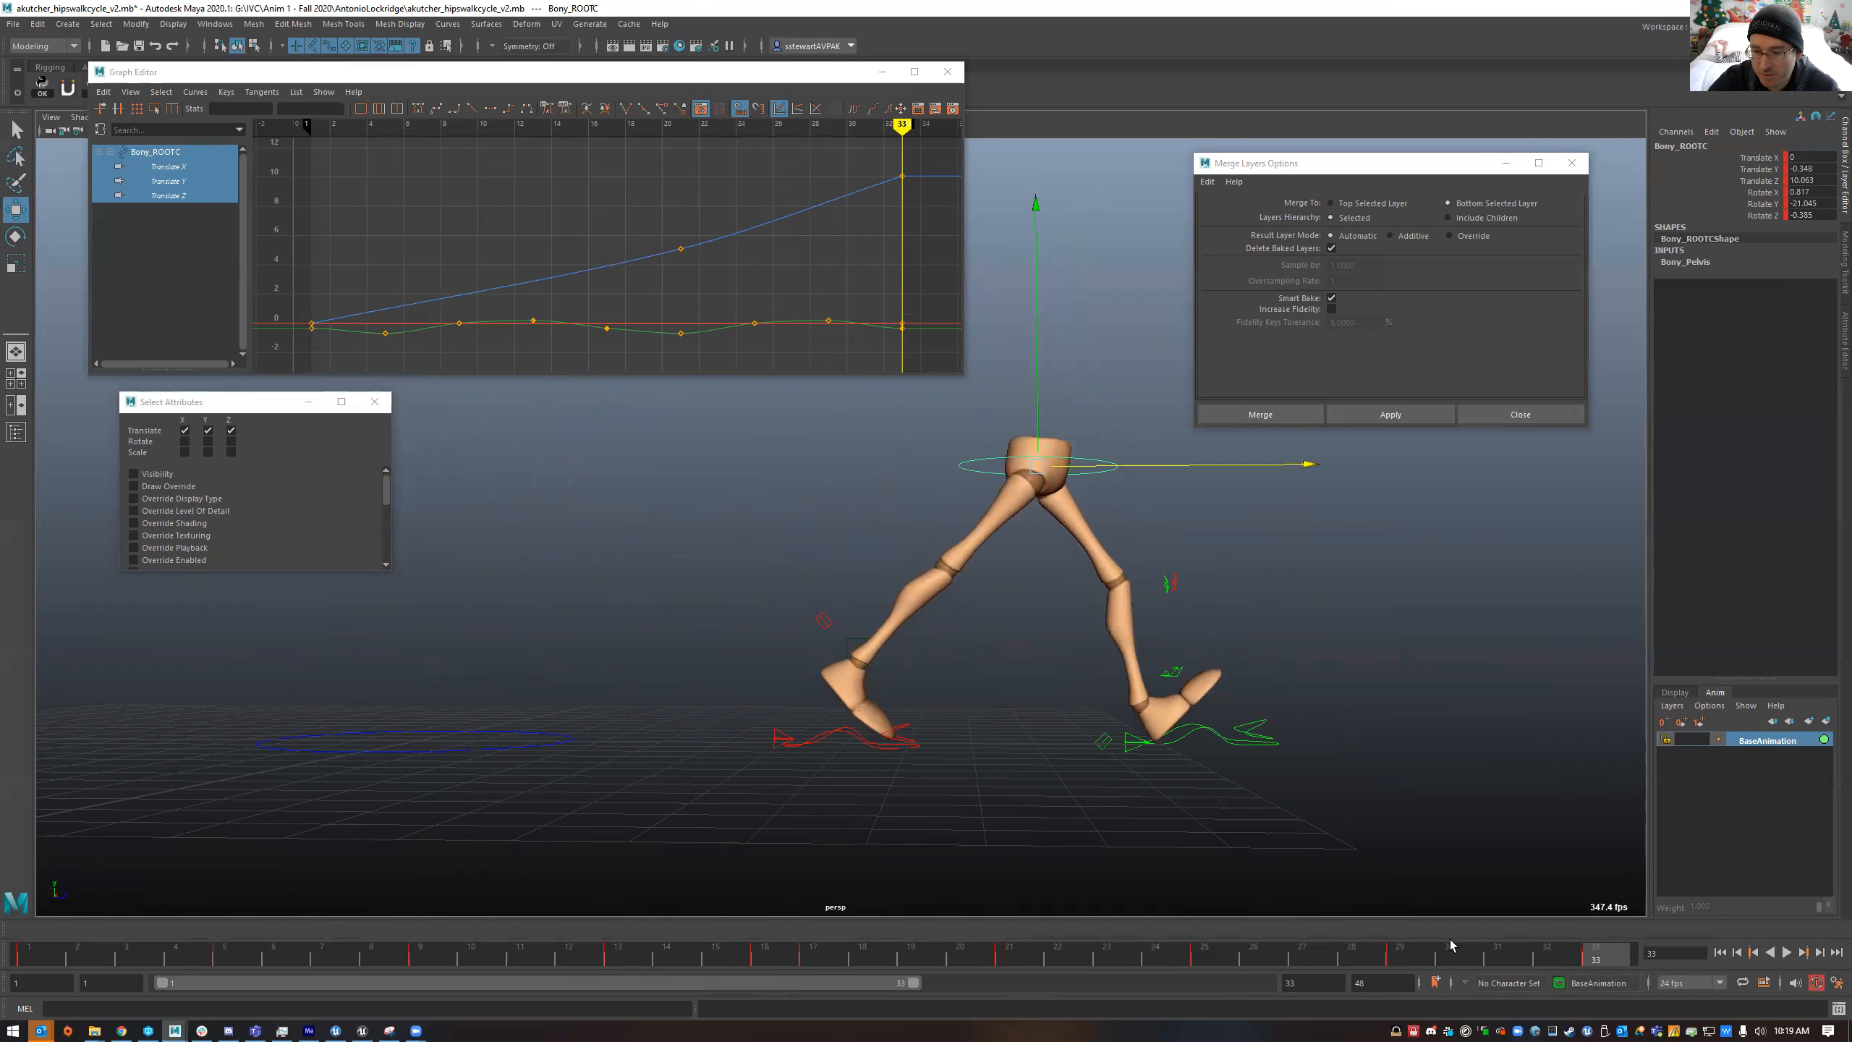
- Select all the leg and root controls, and compare their poses at frames 1, 29 and 33
alt+right_drag(1345, 774, 1162, 761)
alt+drag(1162, 761, 1263, 790)
drag(1264, 790, 771, 408)
alt+drag(838, 544, 811, 511)
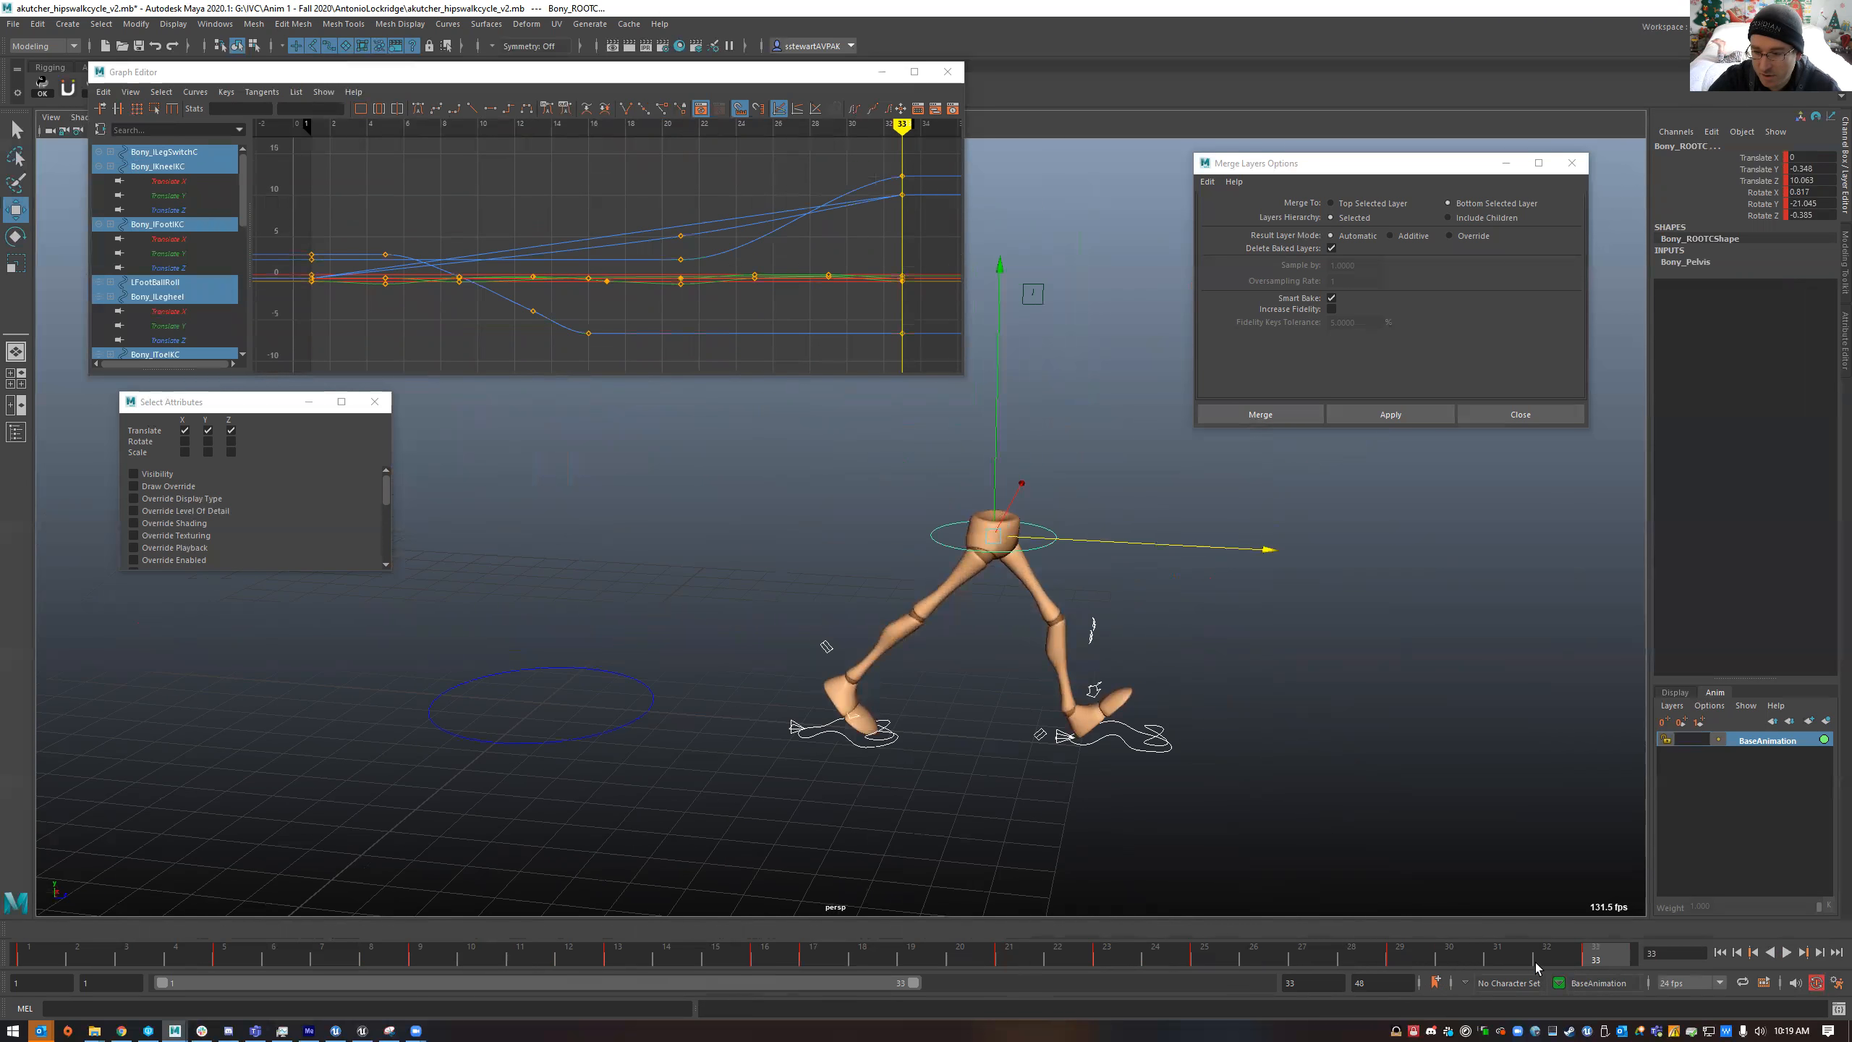
click(22, 960)
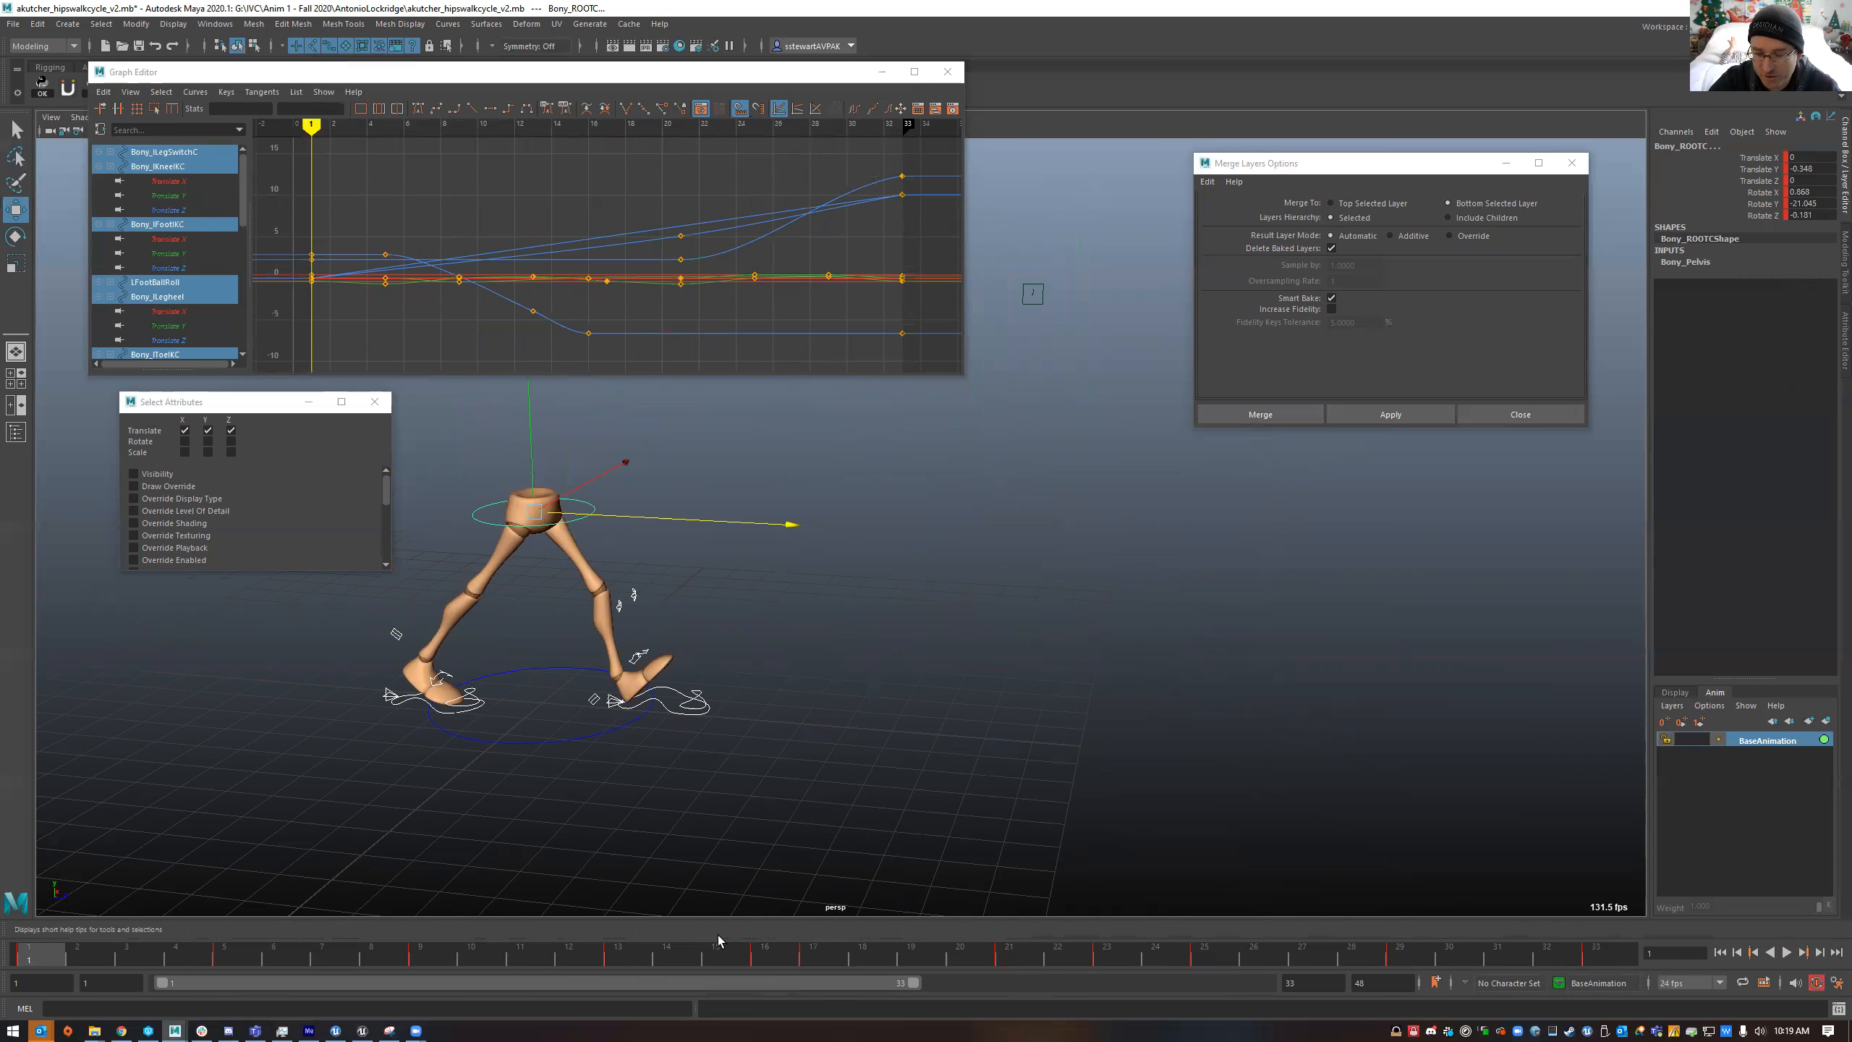
click(1598, 960)
click(1394, 949)
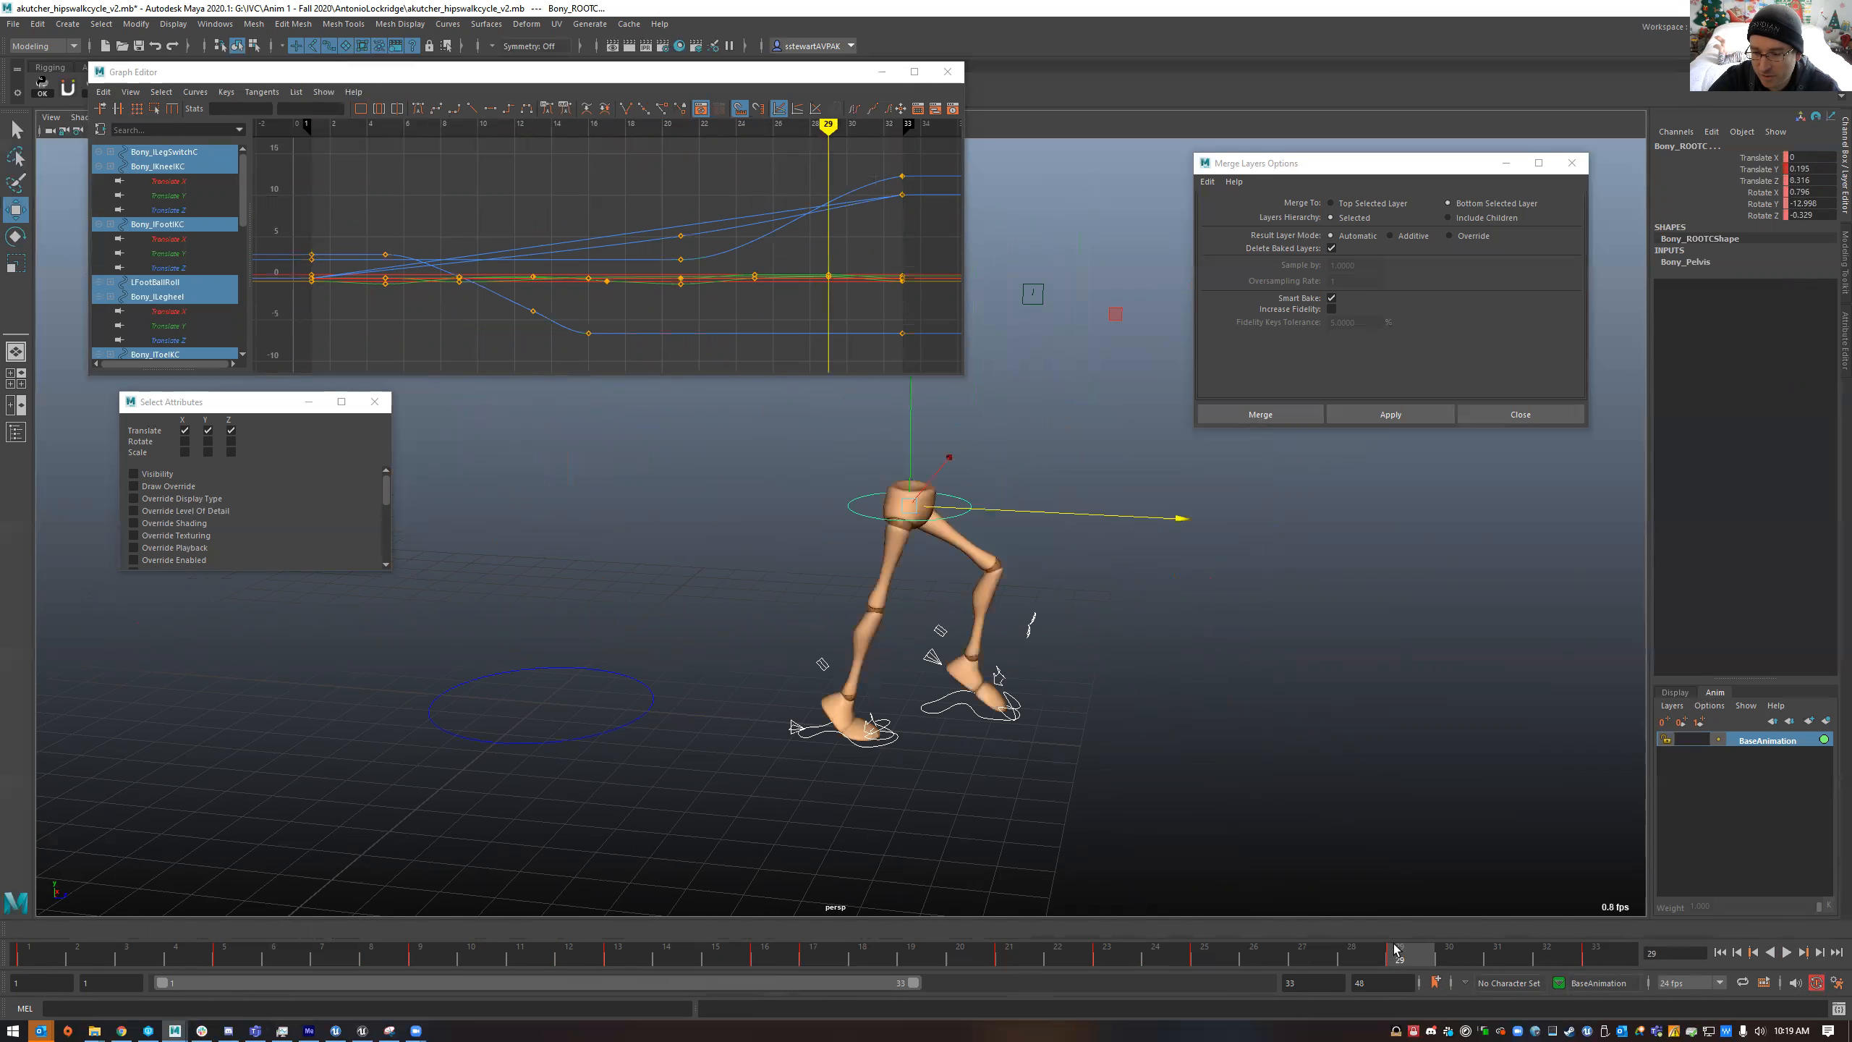
click(1222, 956)
click(1403, 952)
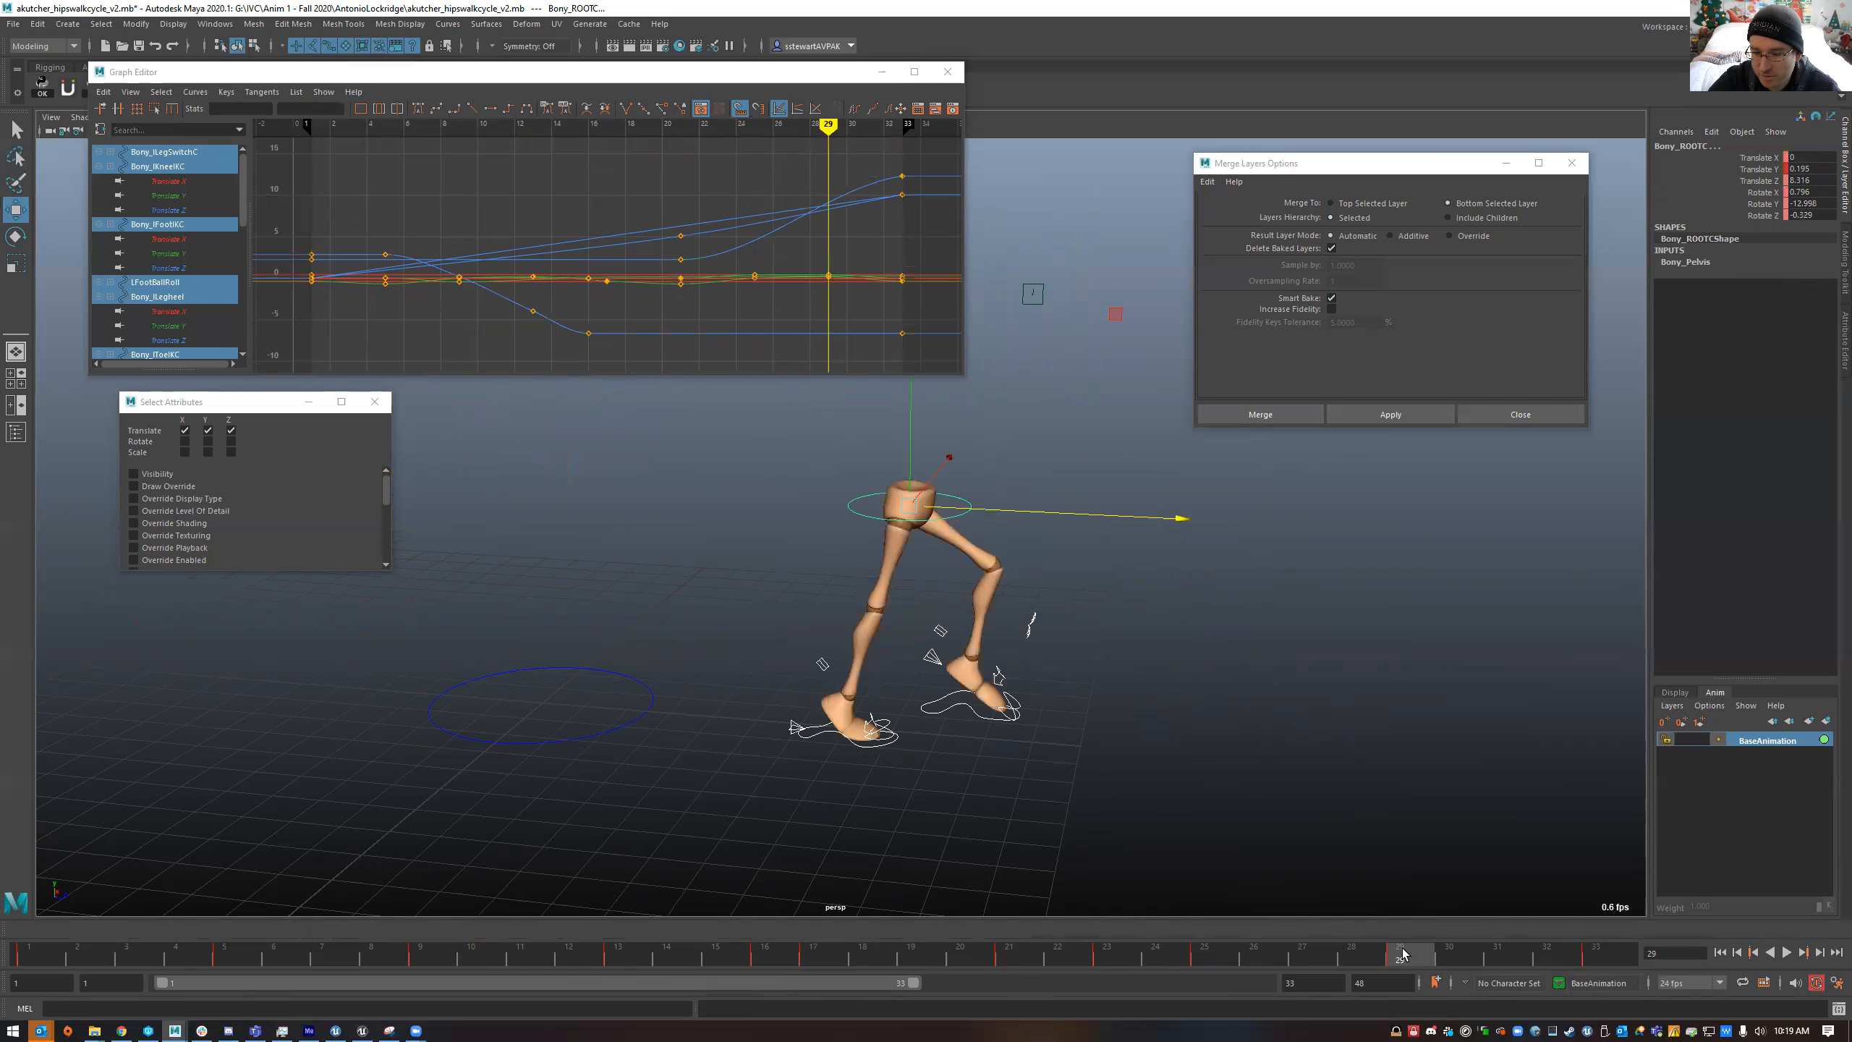
click(1600, 960)
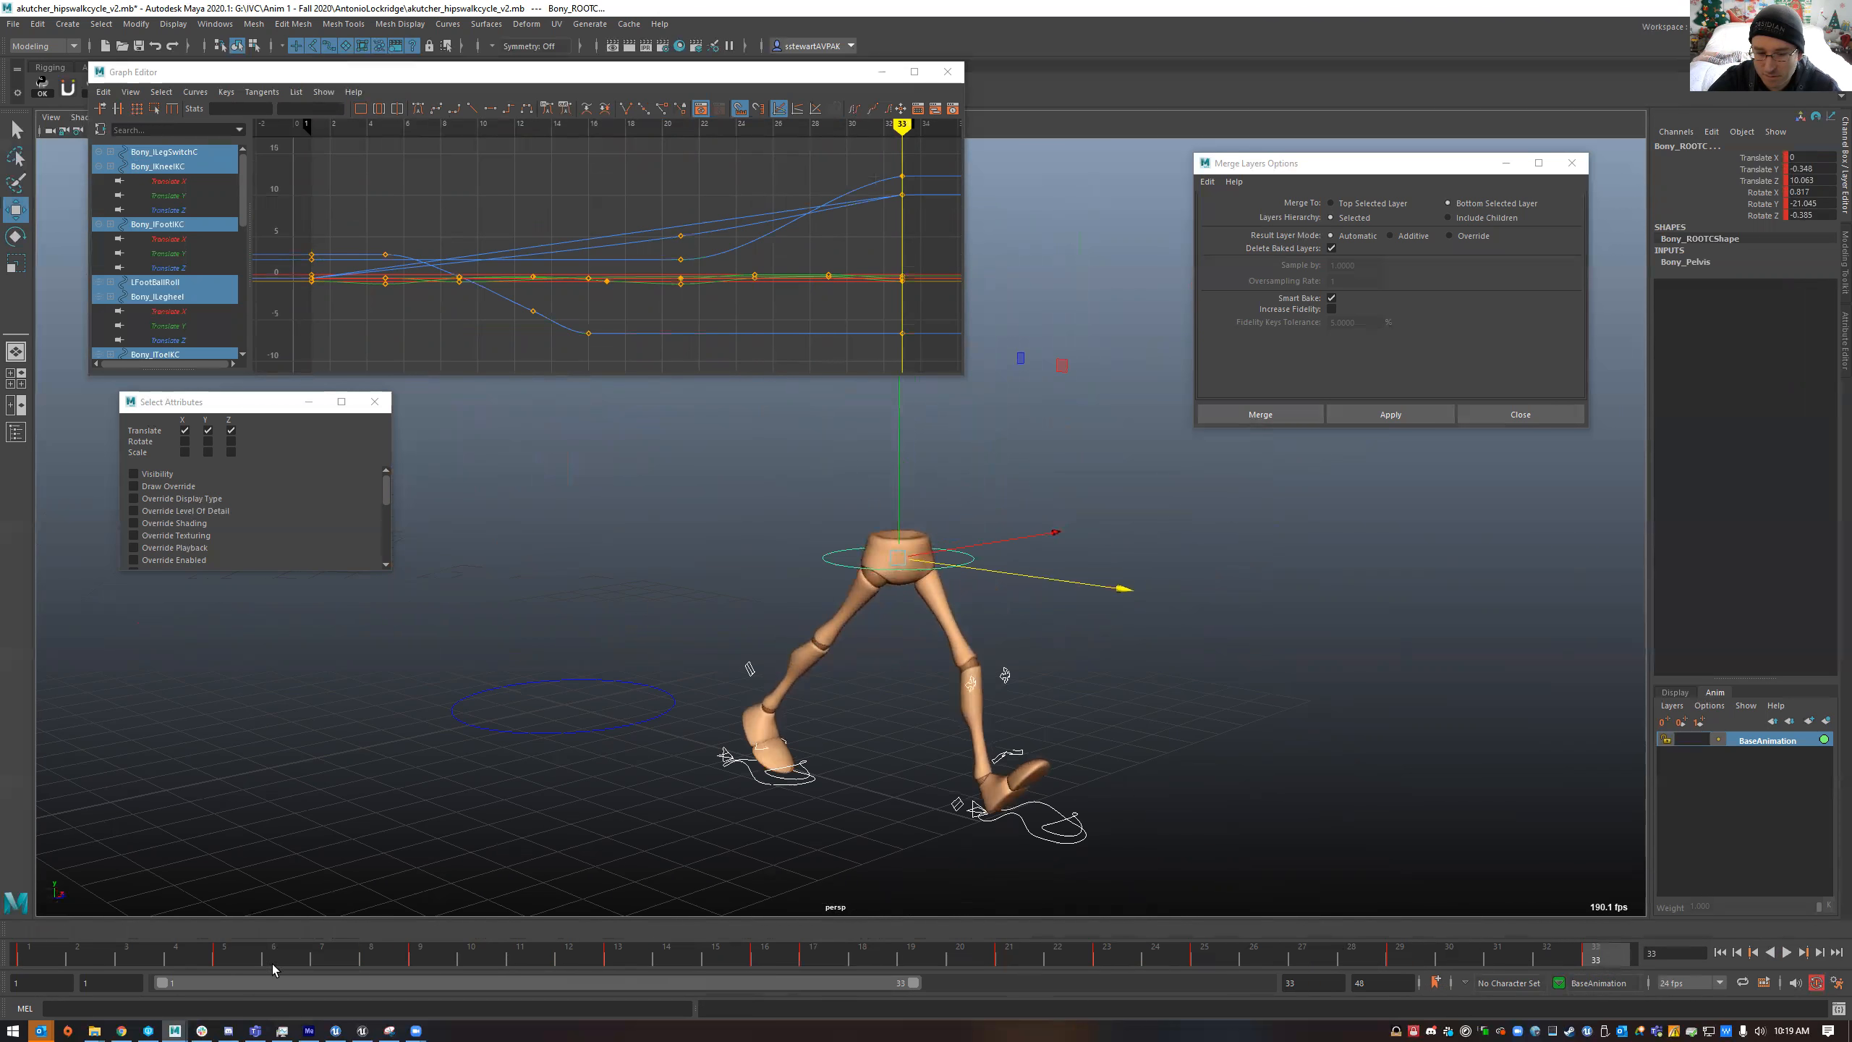
- Select all controls including the main one, copy their frame 1 pose to frame 33, and play back the walk
click(22, 964)
drag(1016, 834, 313, 402)
key(alt+v)
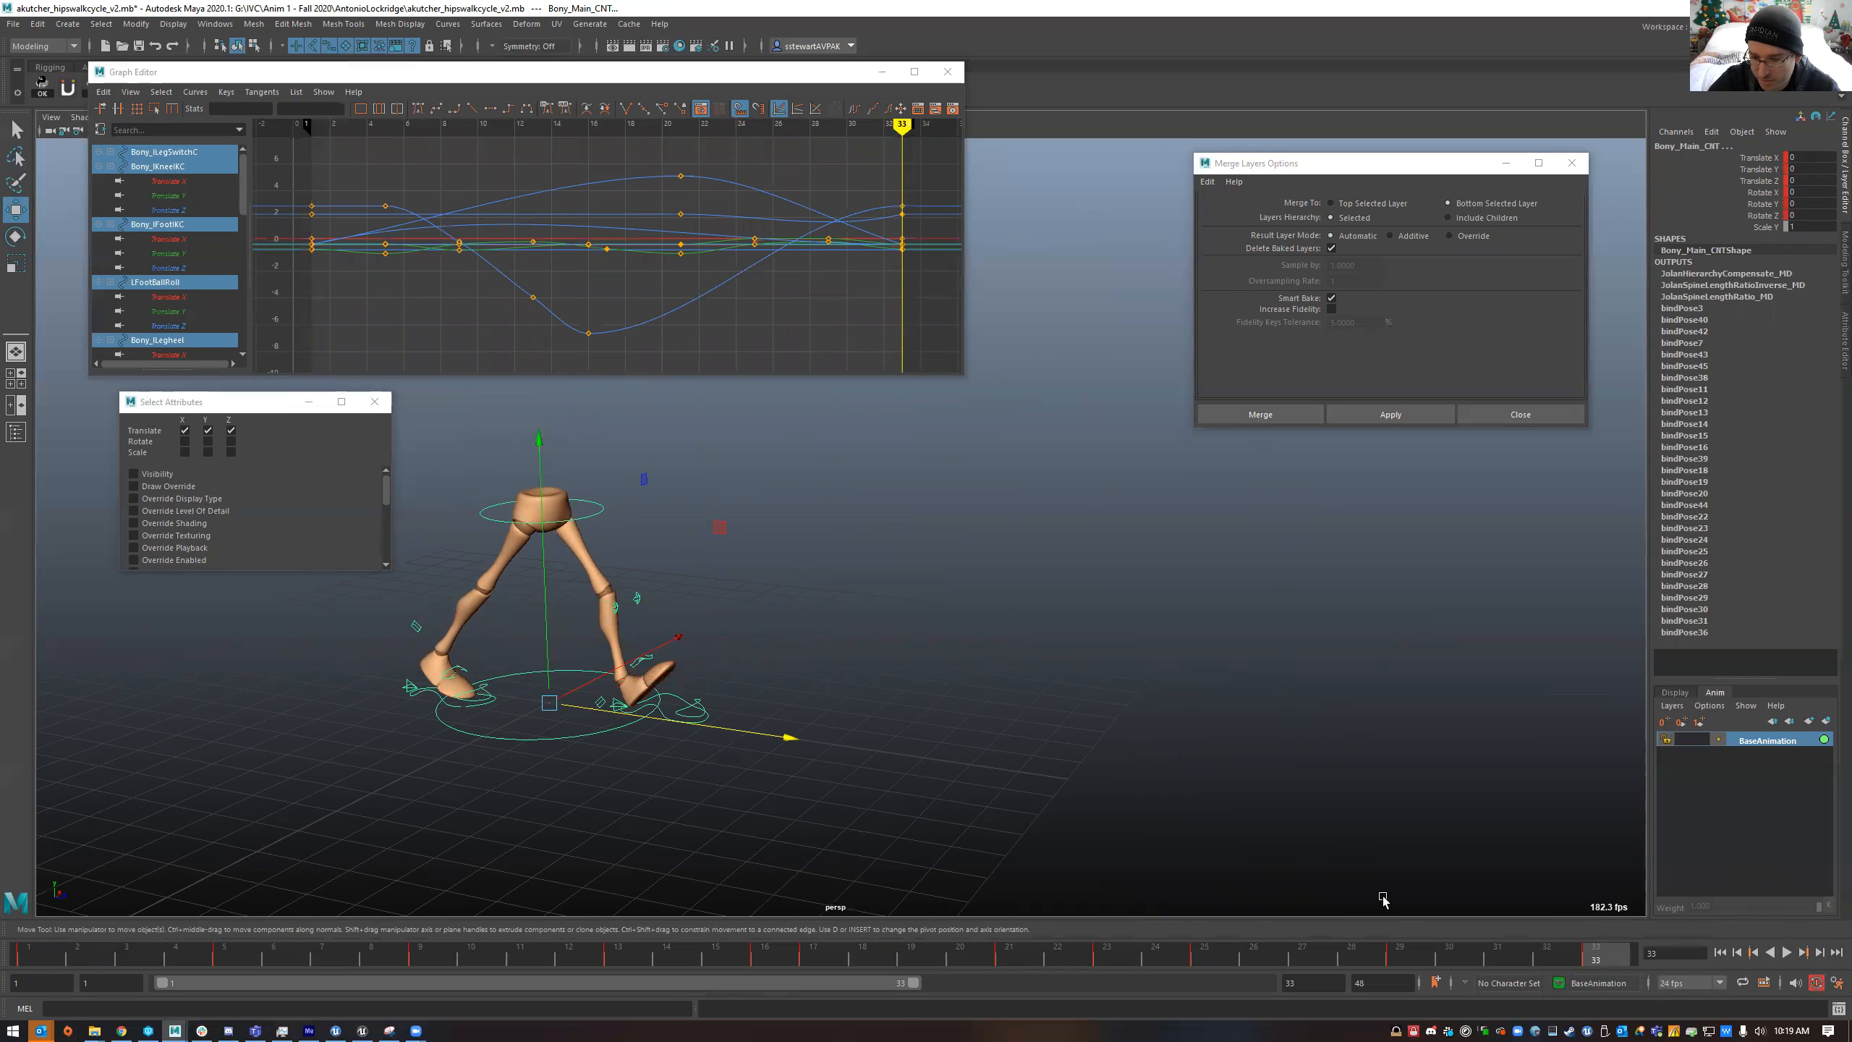
key(alt+v)
click(1600, 966)
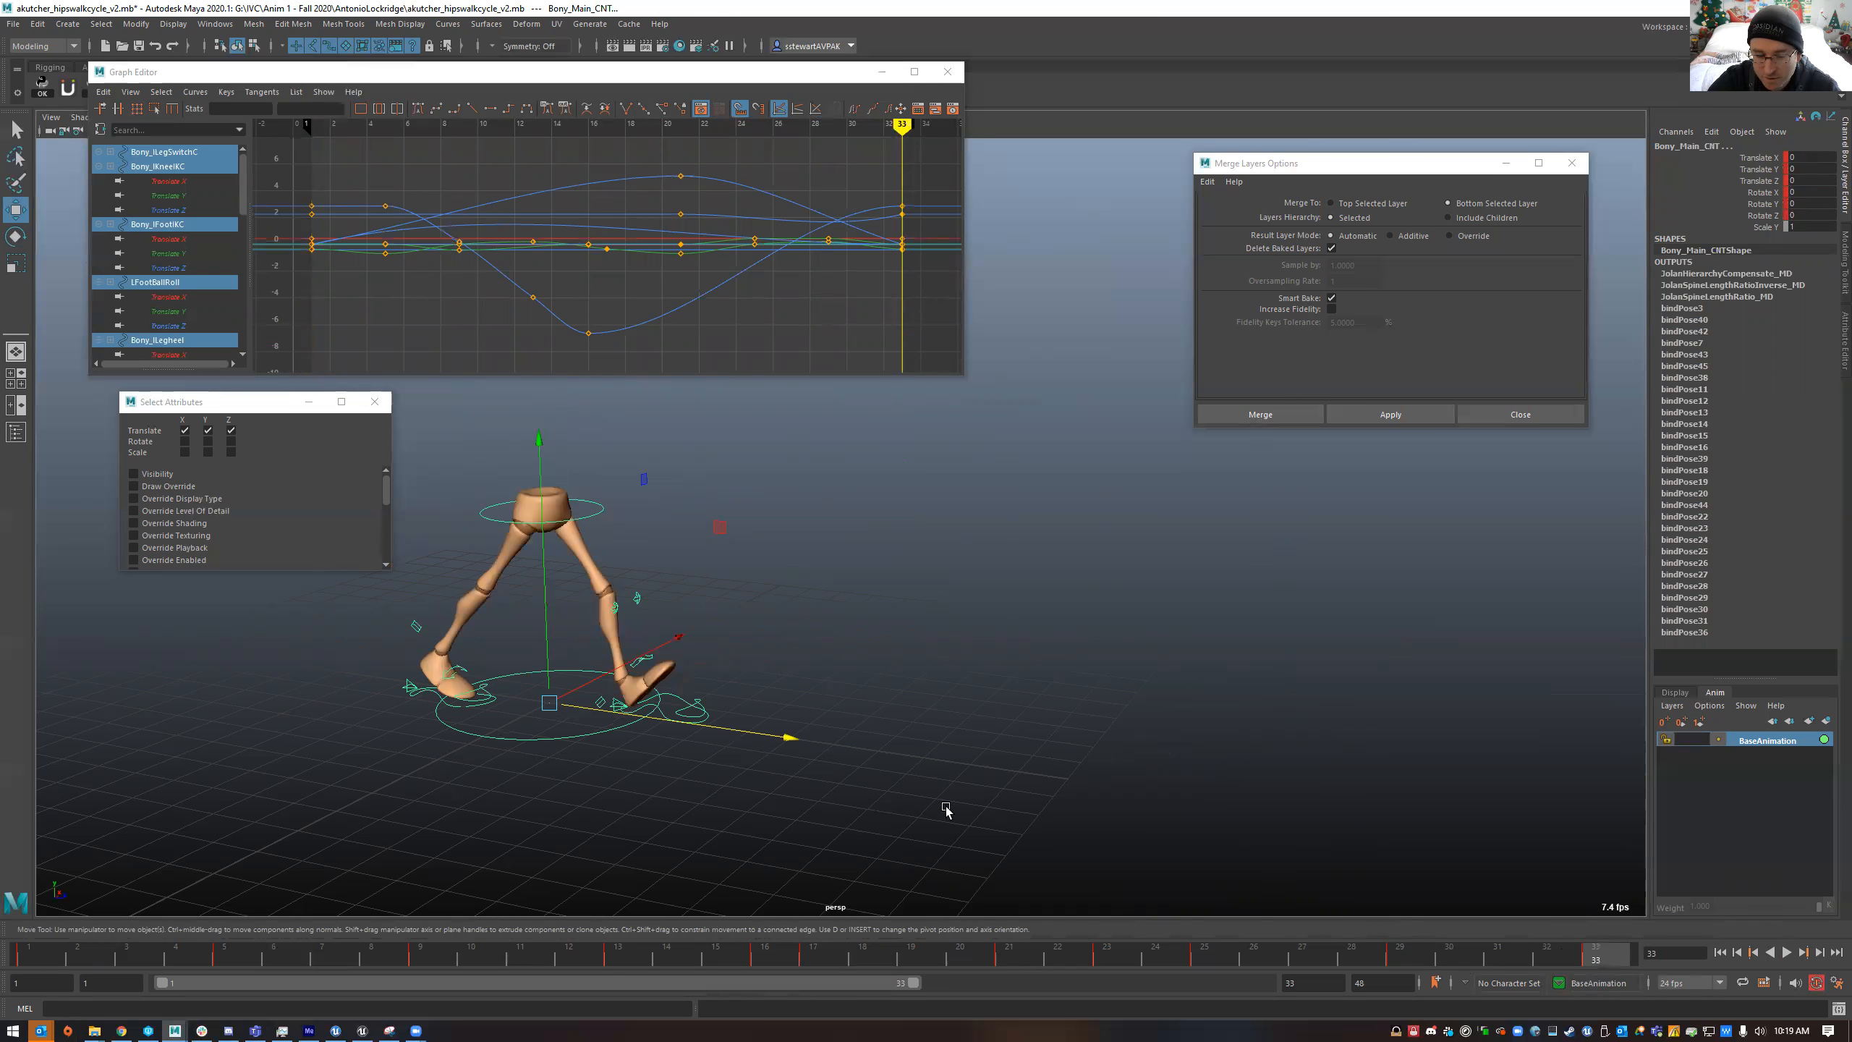
- Select both foot controls, both knee controls and the root at frame 33, and move them forward together to root Translate Z of about 9.28
click(455, 702)
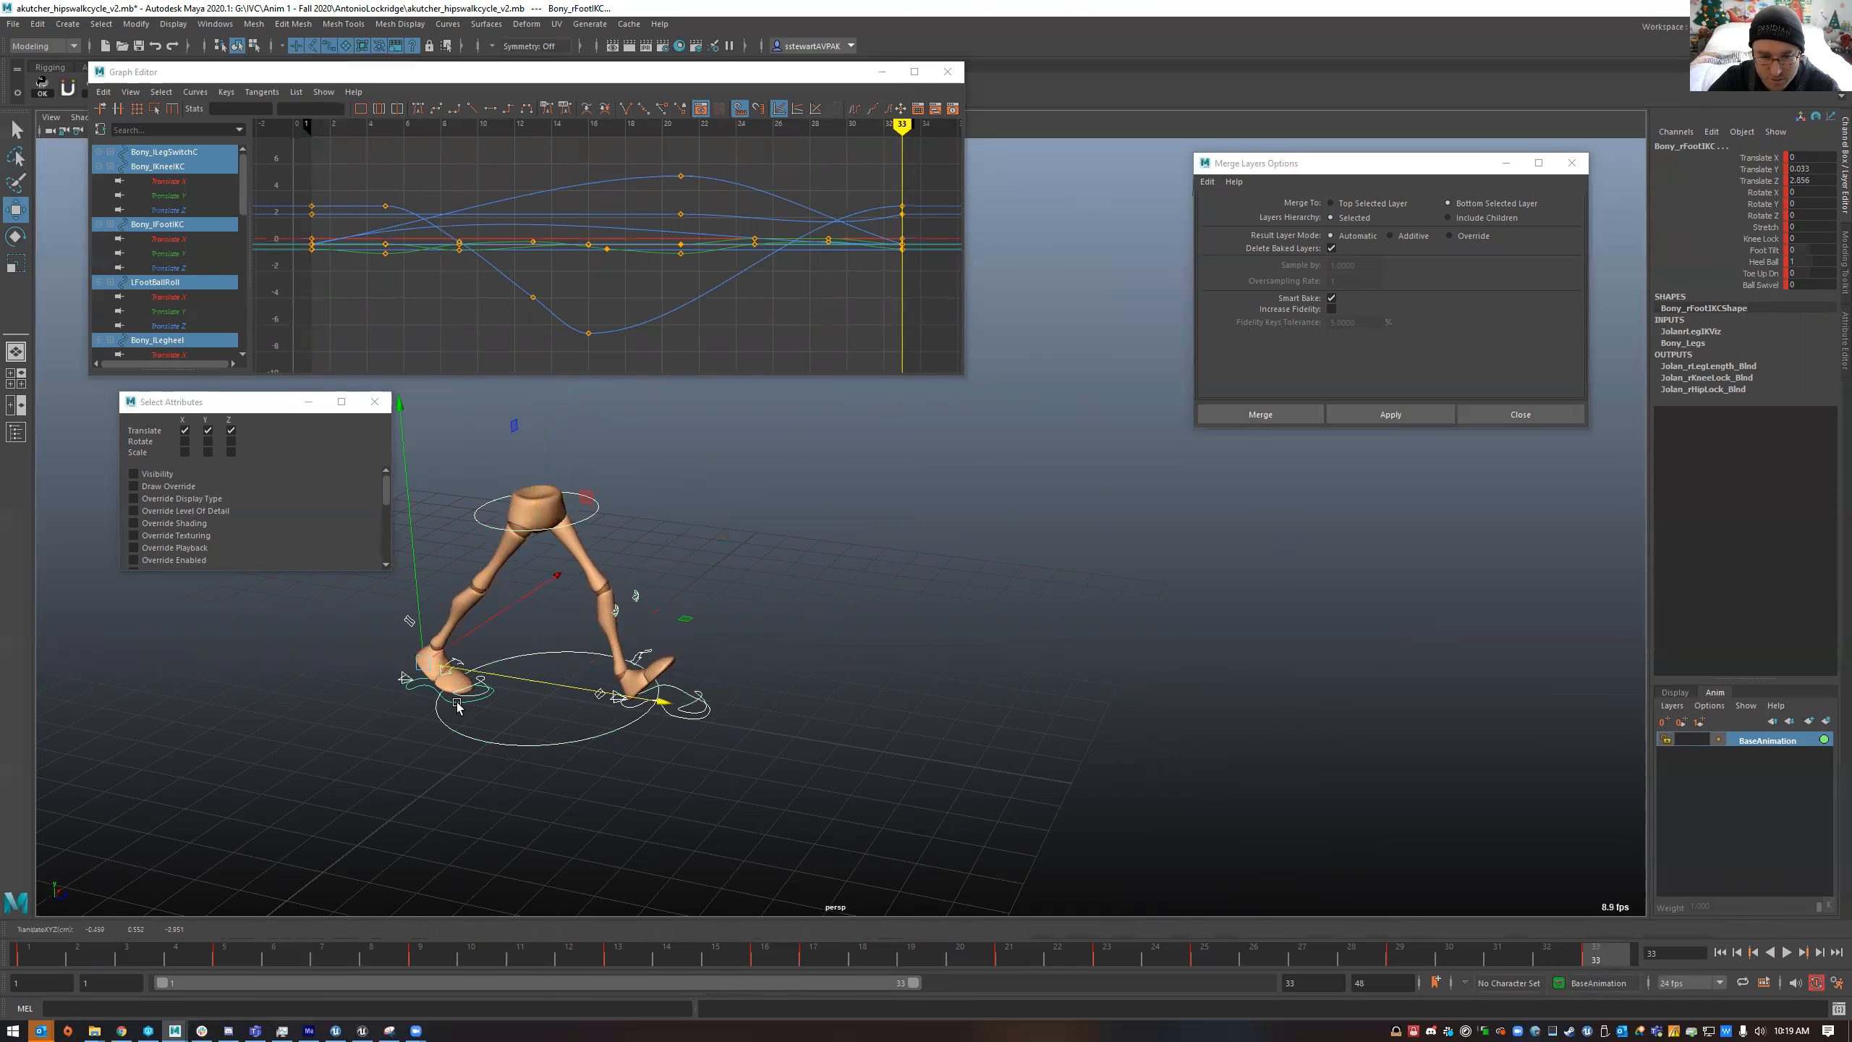
alt+right_drag(653, 777, 692, 830)
click(678, 839)
click(605, 800)
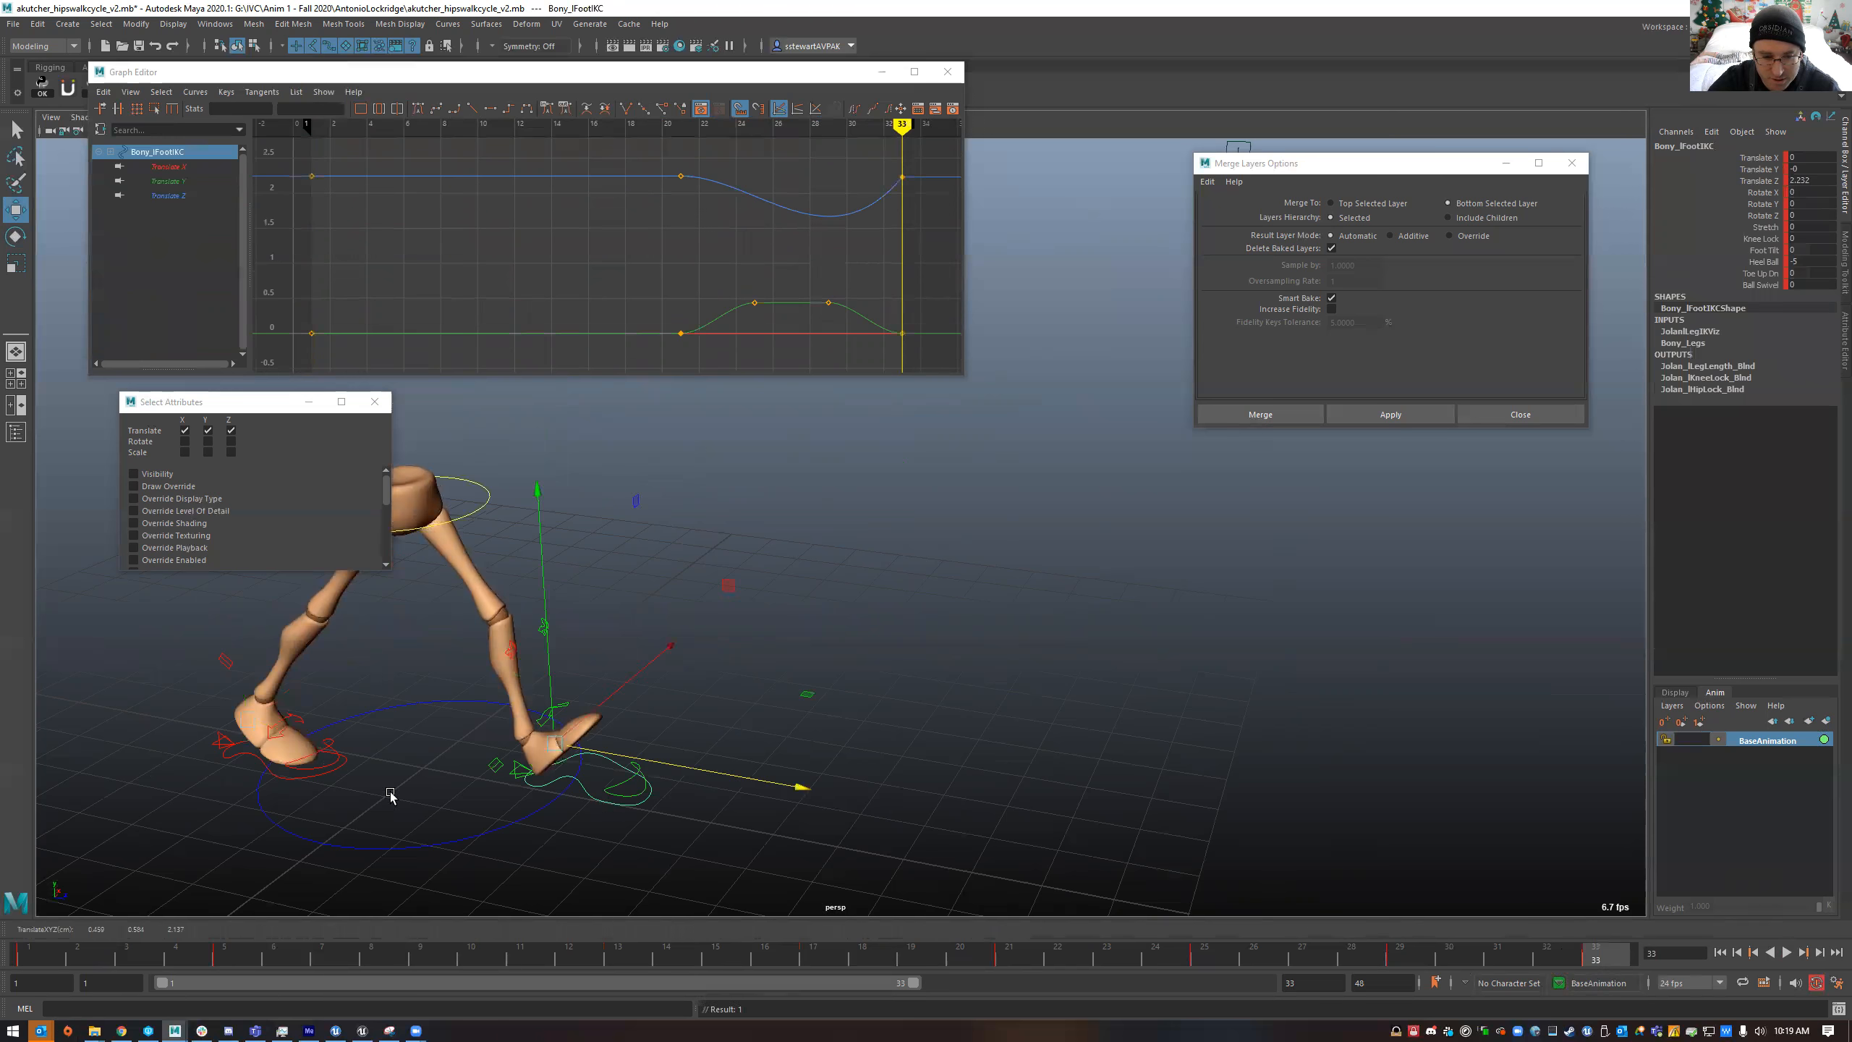
shift+click(303, 778)
shift+click(545, 625)
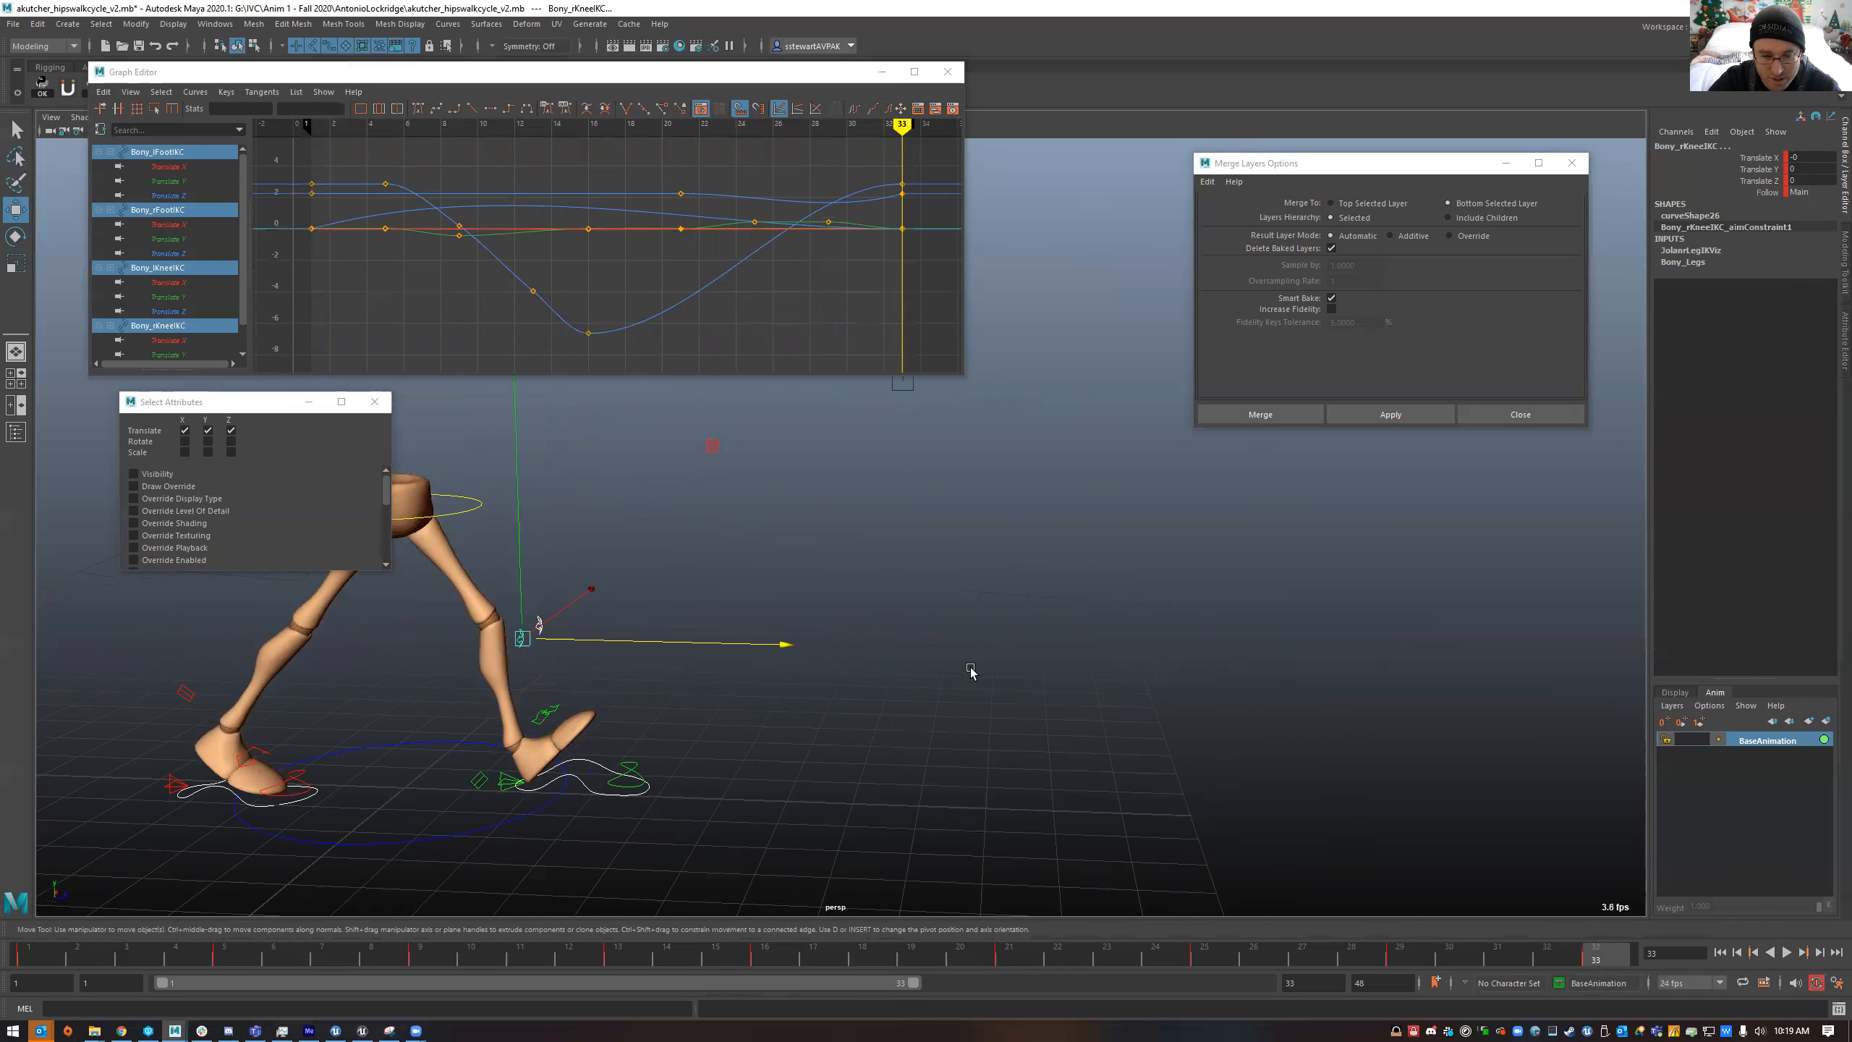
shift+click(470, 519)
scroll(917, 642, down, 3)
middle_drag(785, 533, 1207, 632)
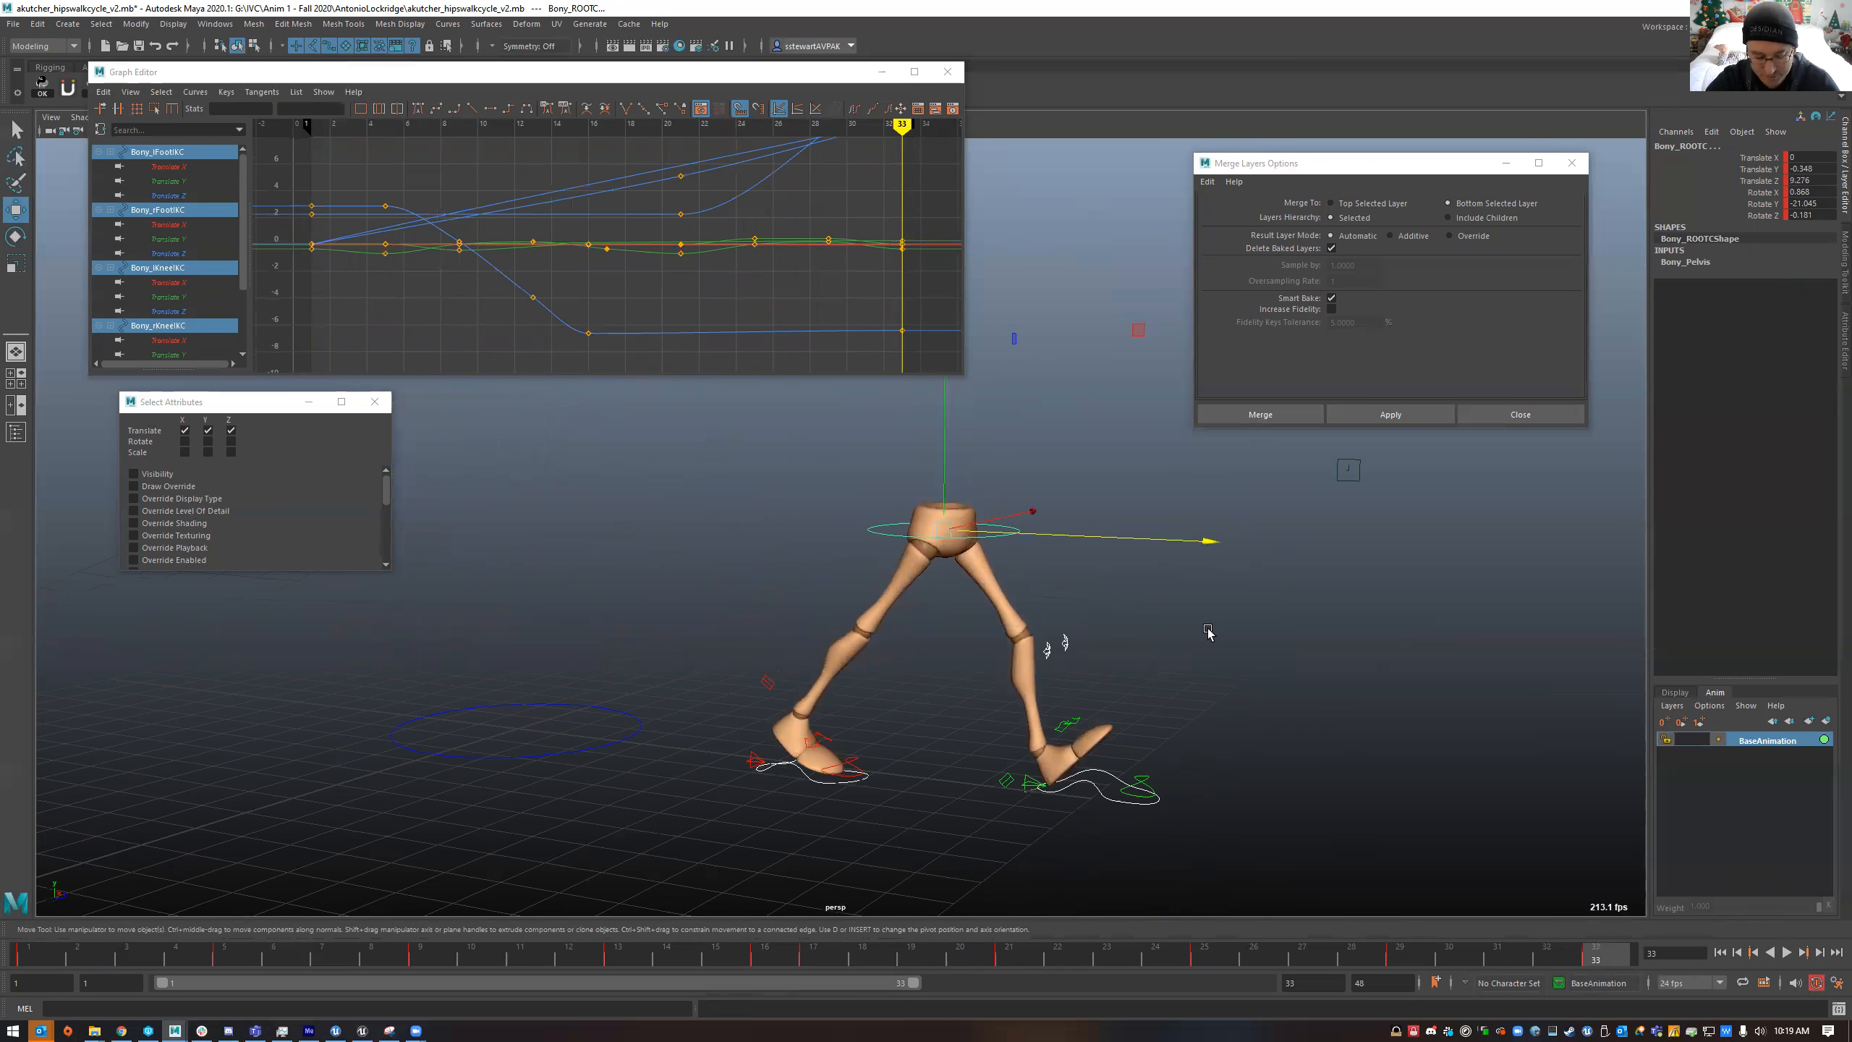
- Compare the right foot's placement at frame 29, and move the selected controls back at frame 33 to root Translate Z of about 8.03
key(comma)
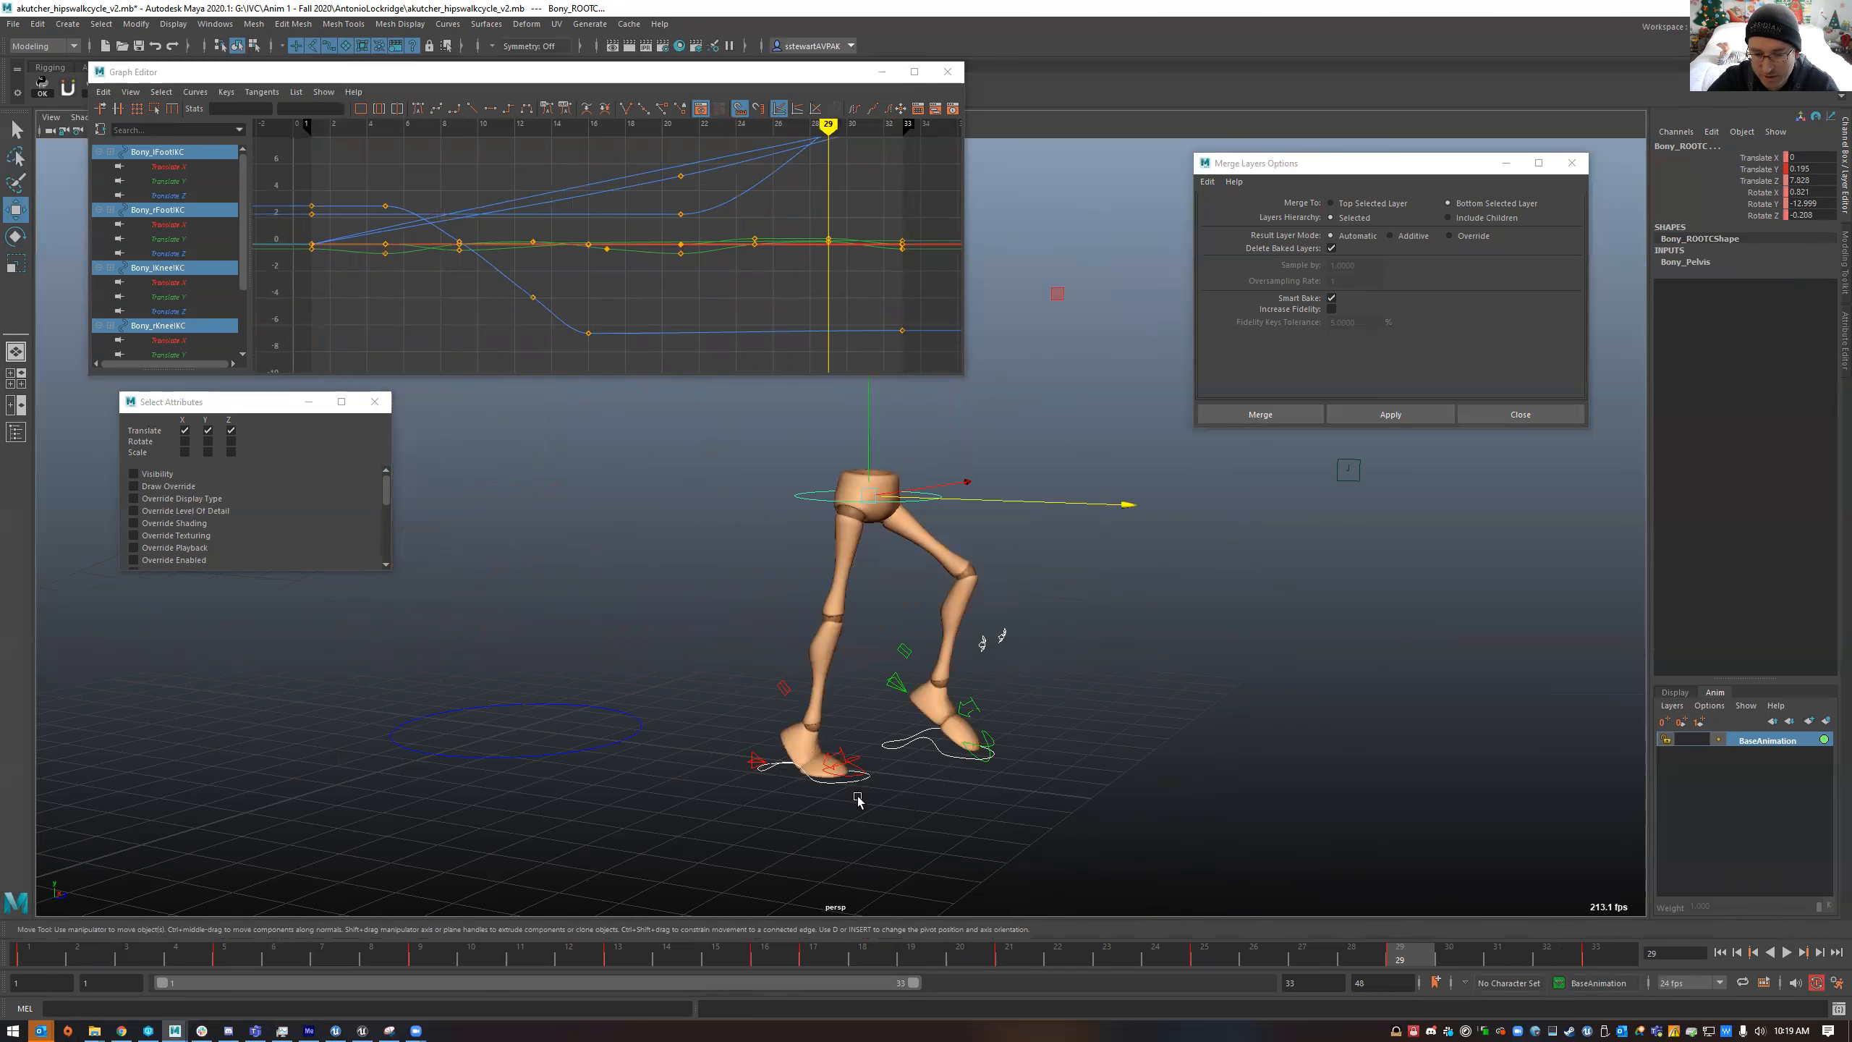
scroll(858, 800, up, 3)
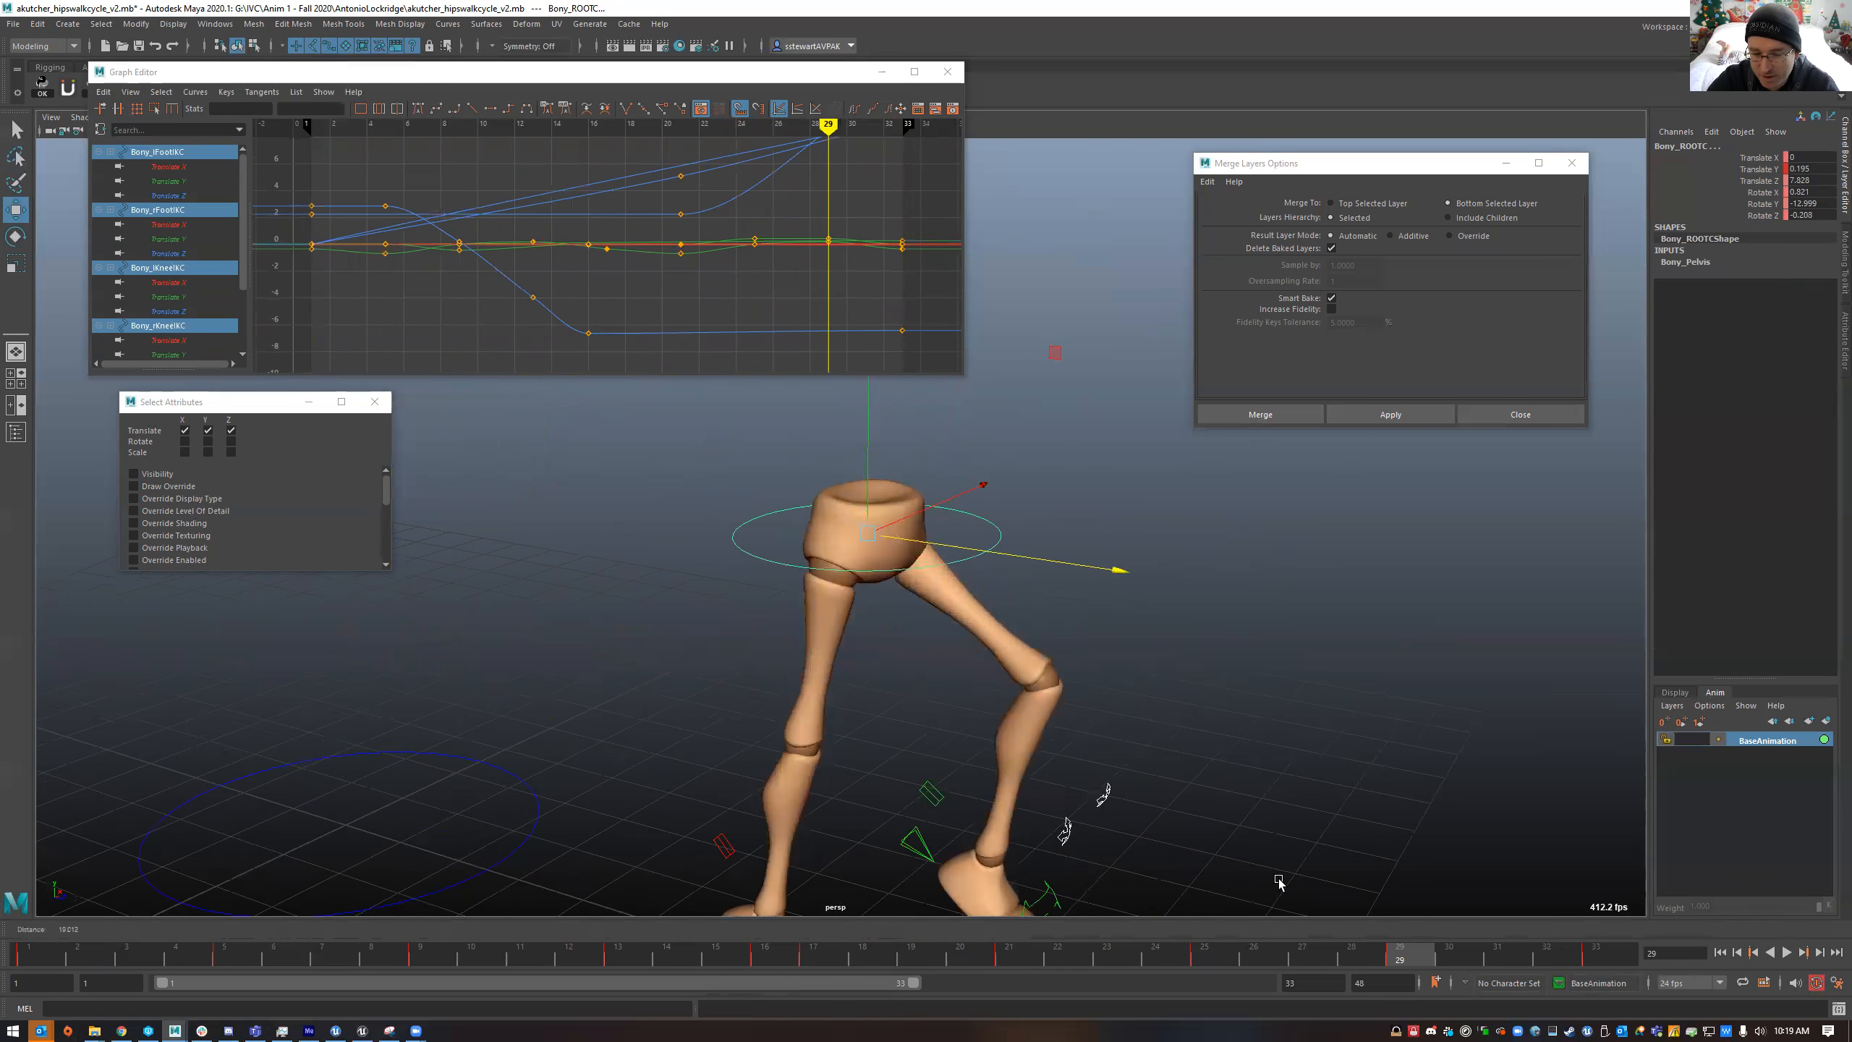
scroll(839, 814, up, 2)
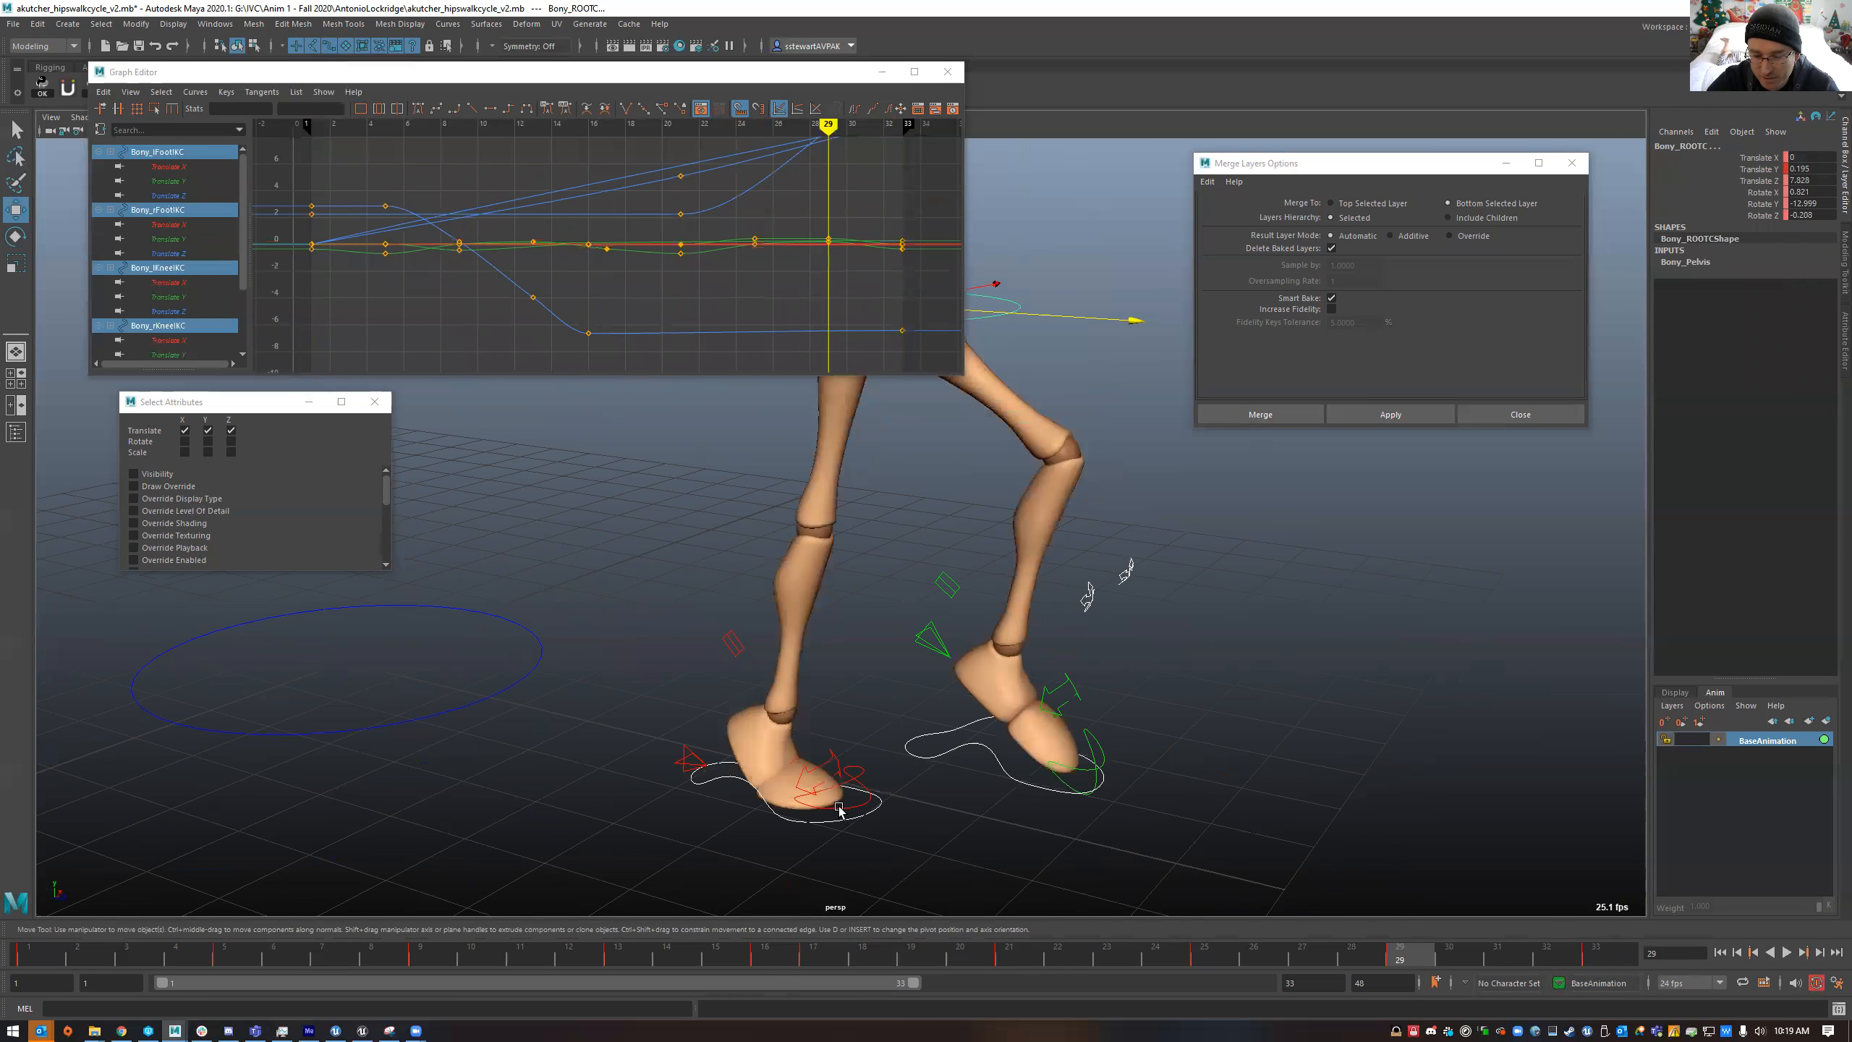
key(period)
middle_drag(1130, 394, 966, 402)
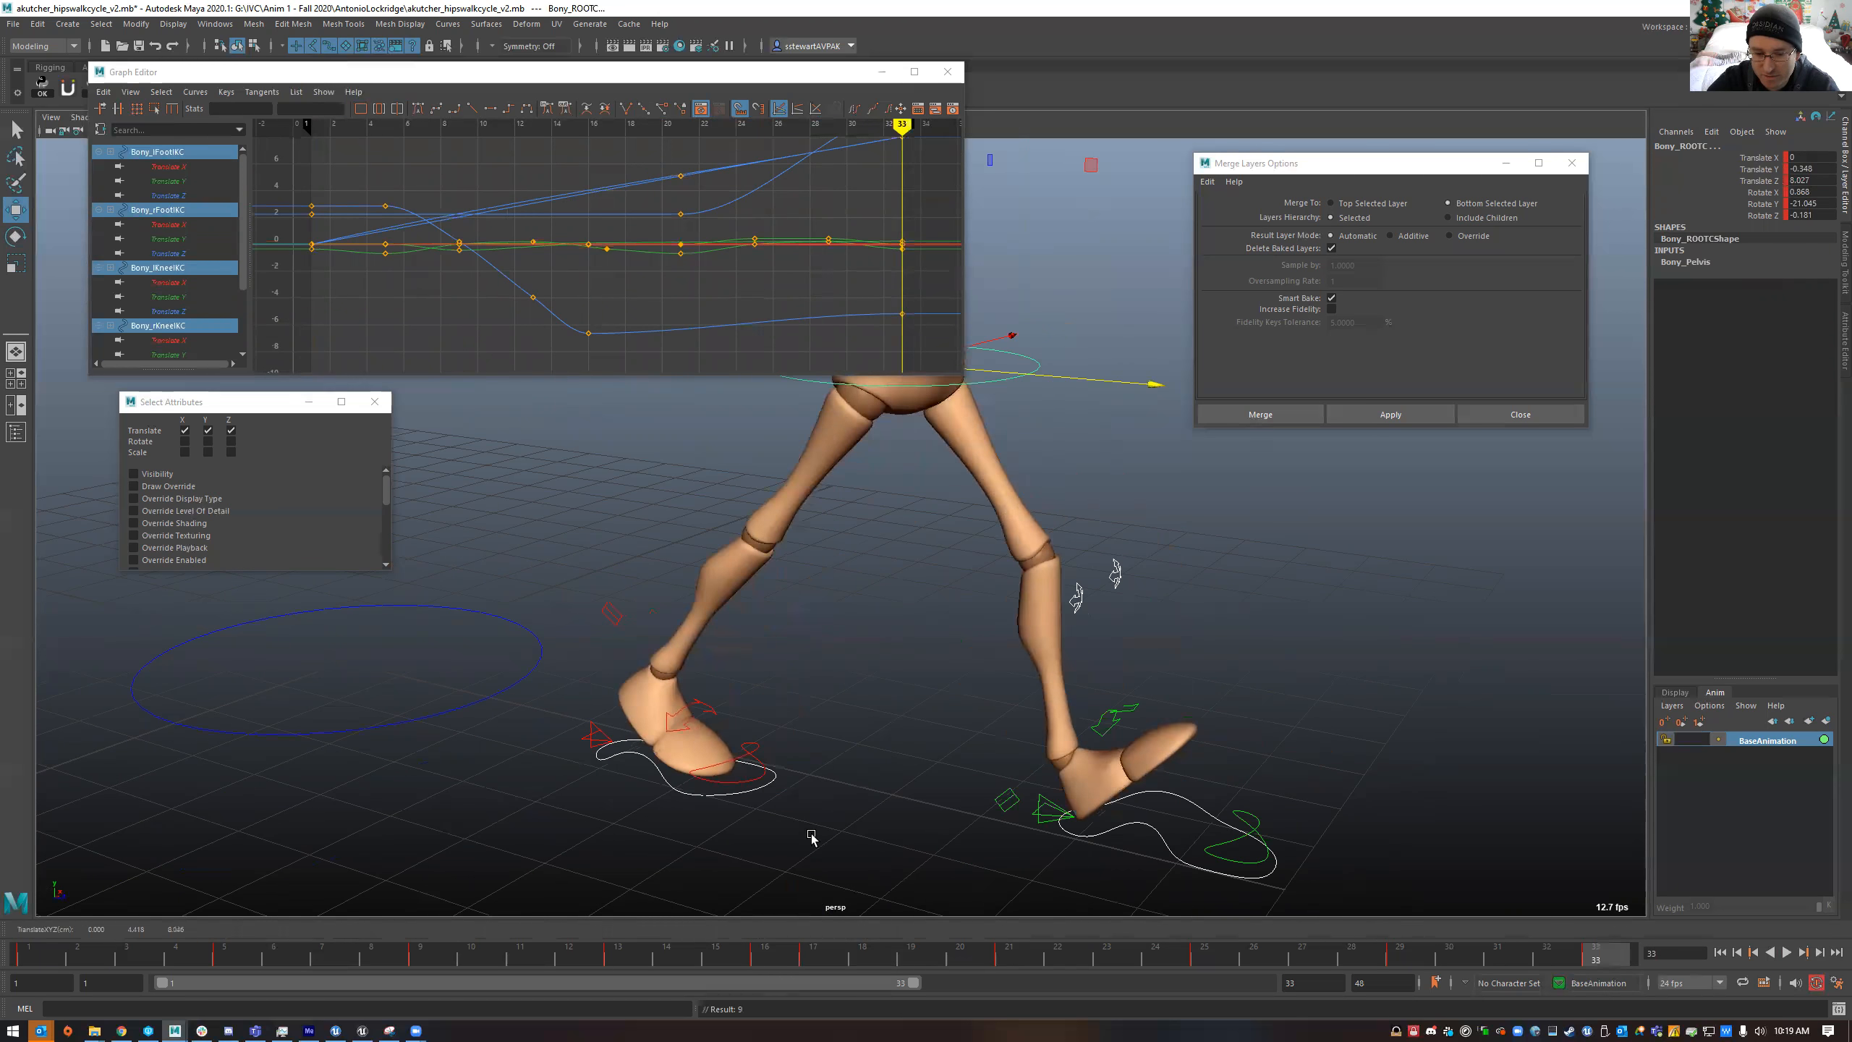
- Recheck the right foot between frames 29 and 33, and nudge the selected controls forward at frame 33 to root Translate Z of about 8.21
key(period)
key(comma)
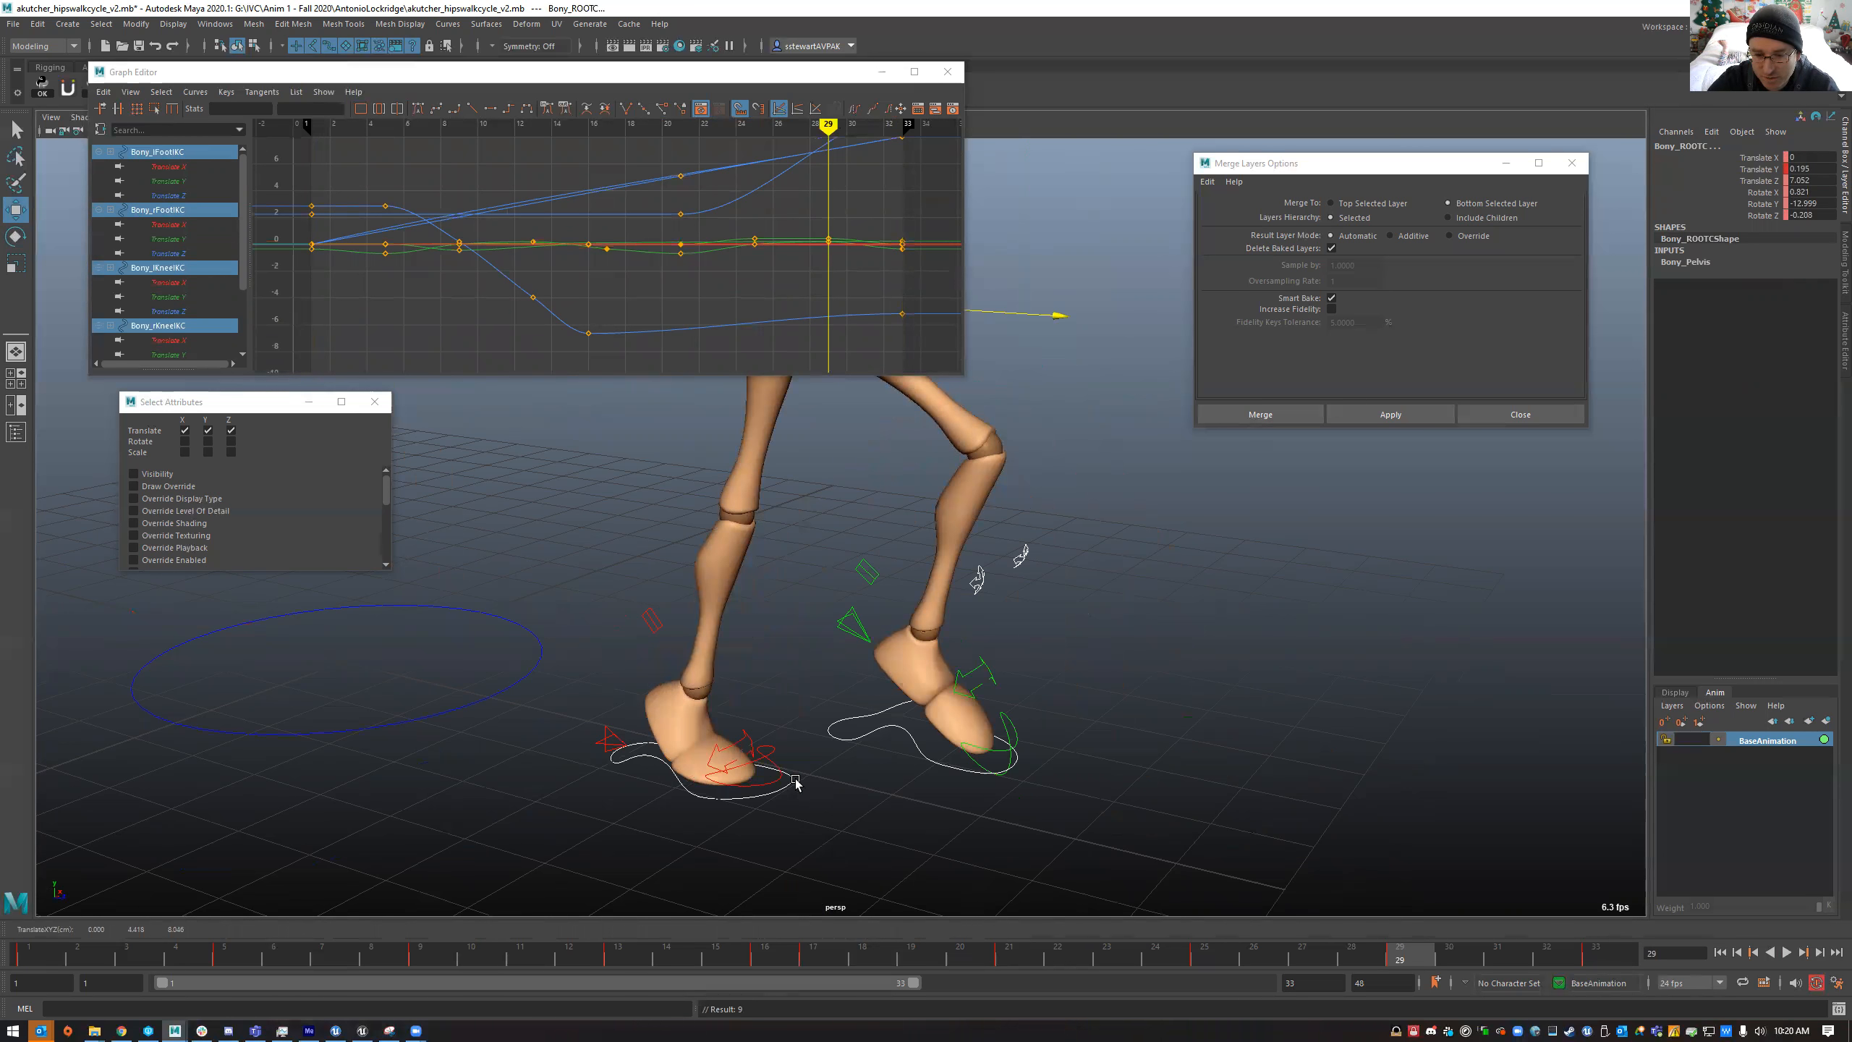
key(period)
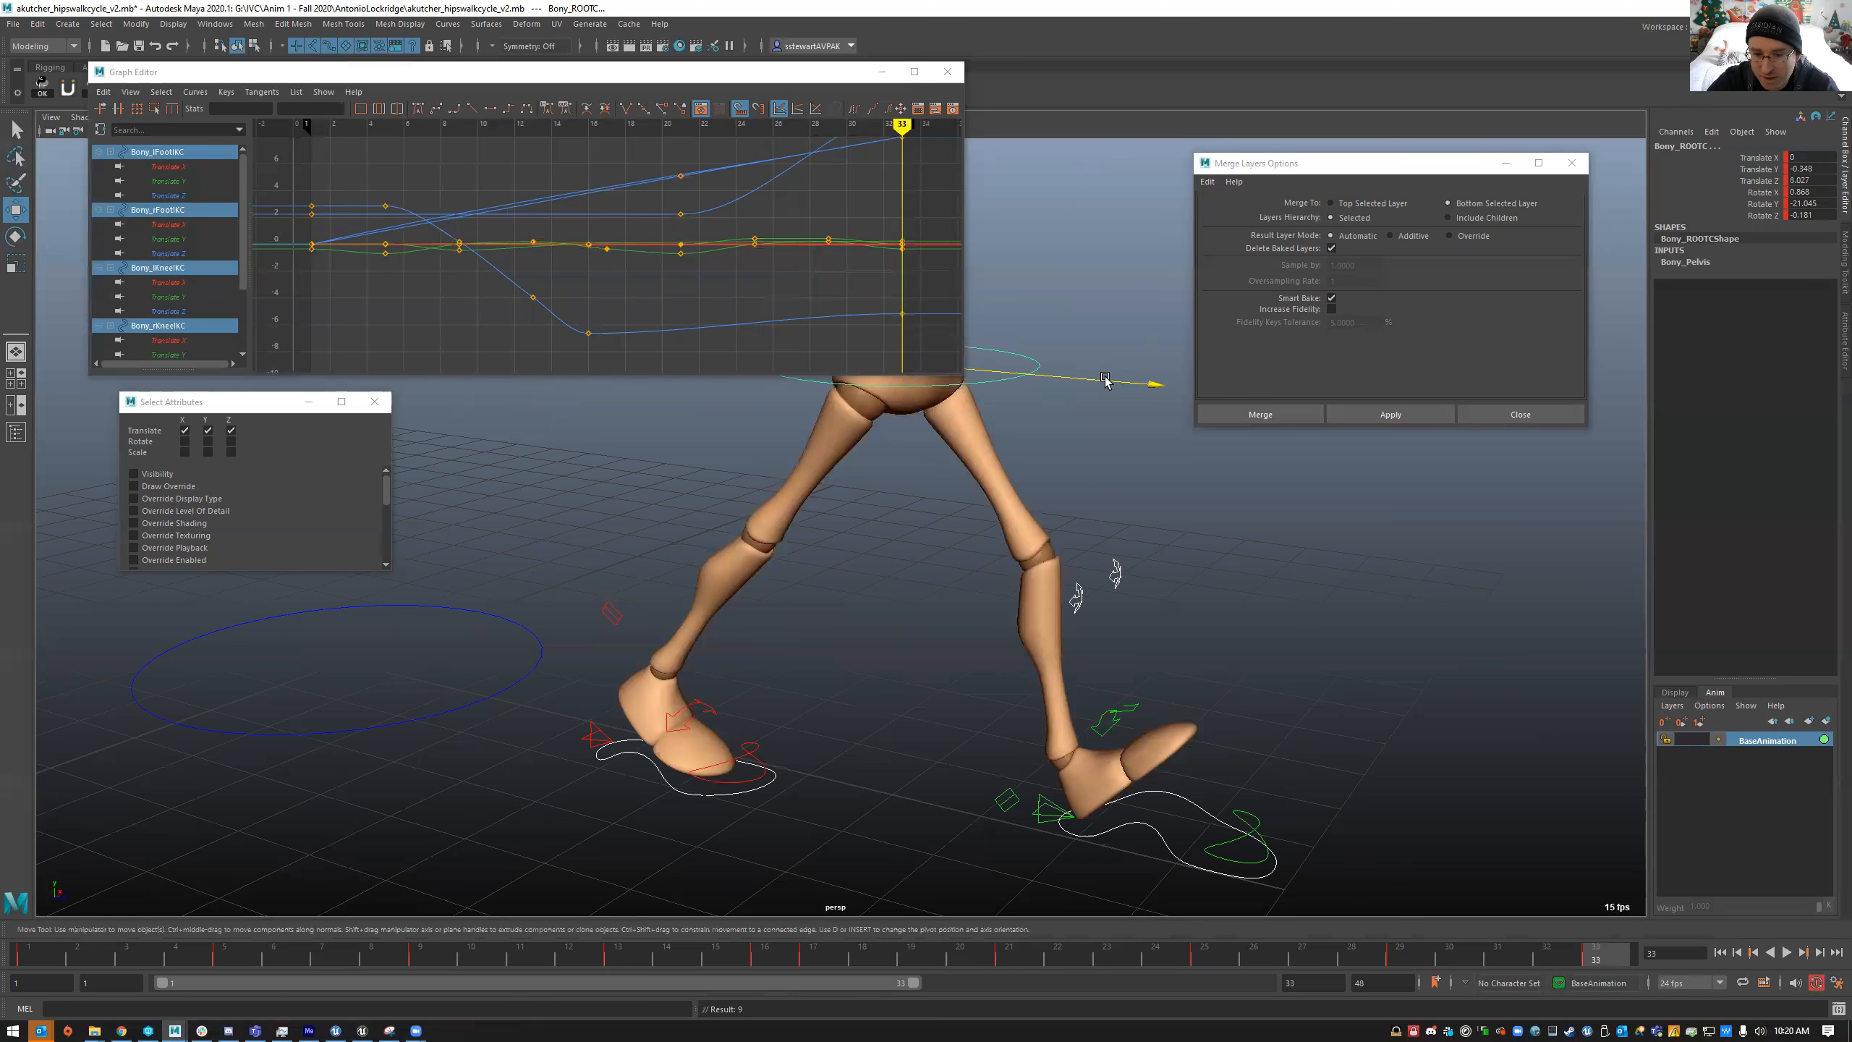
middle_drag(1085, 379, 1107, 380)
key(comma)
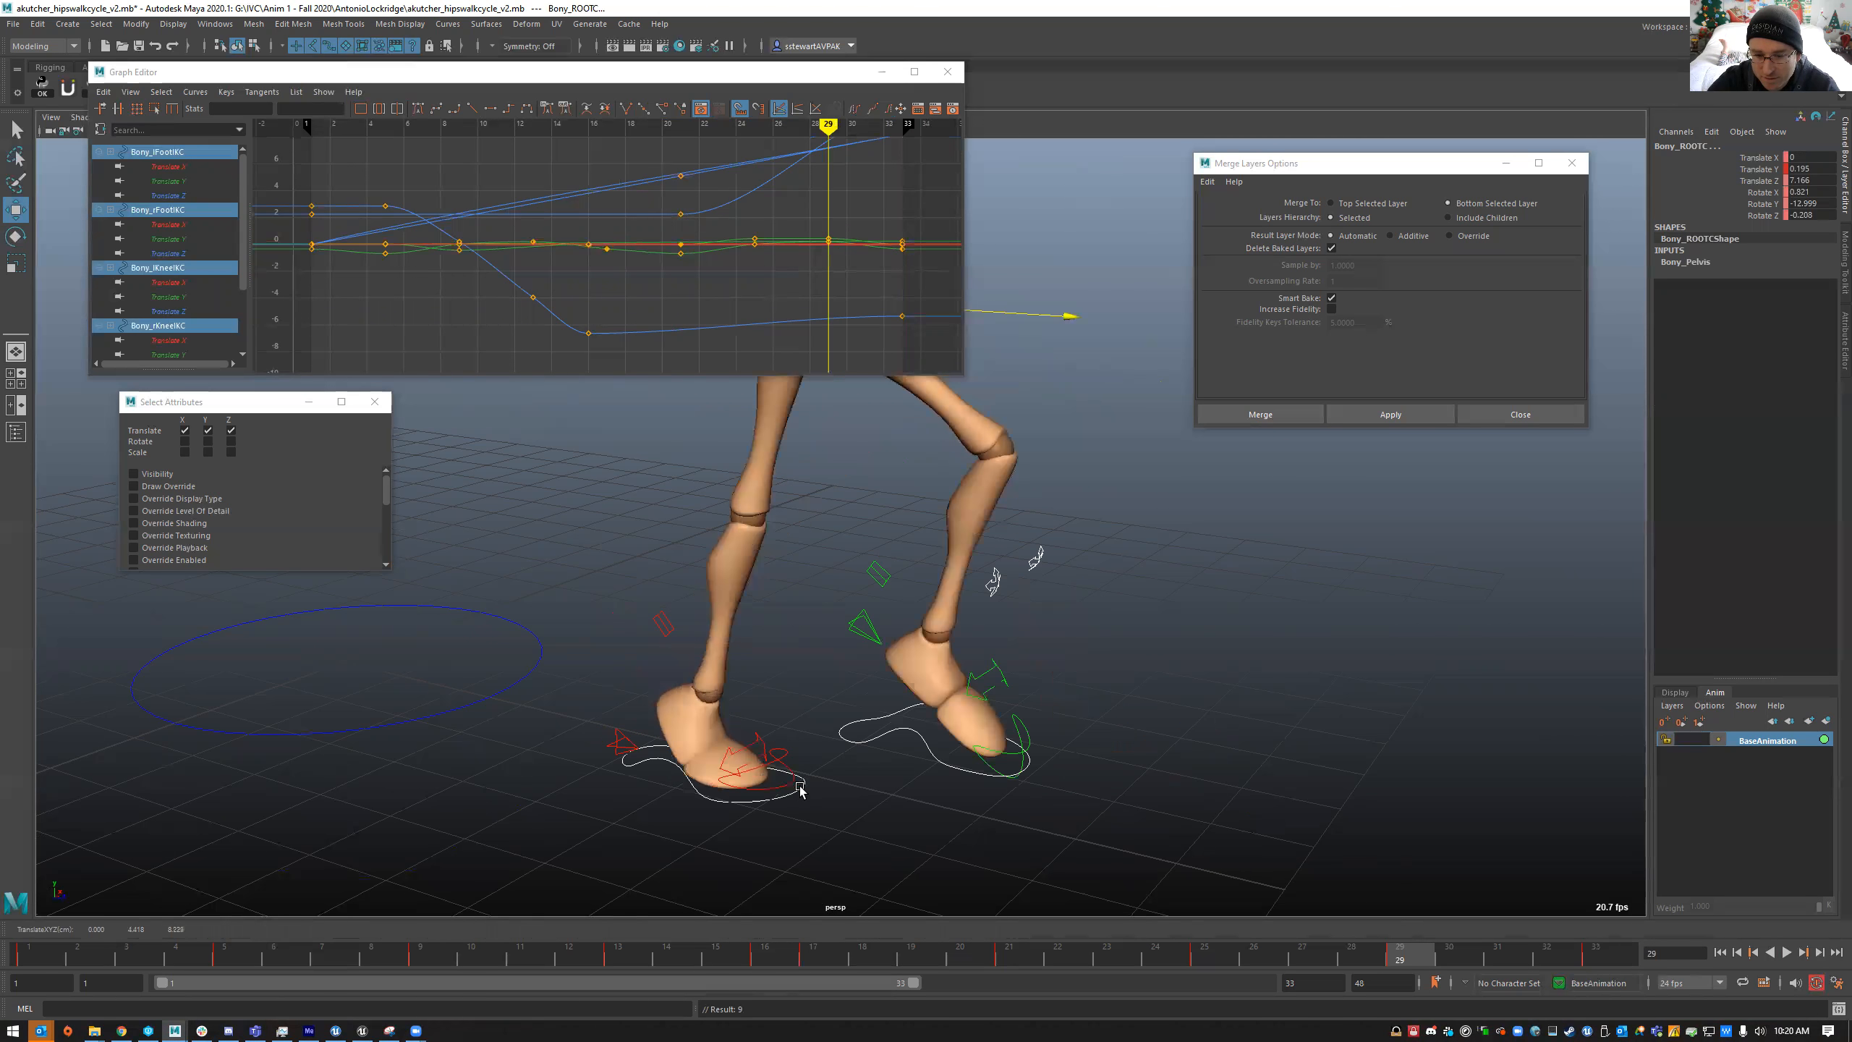
key(period)
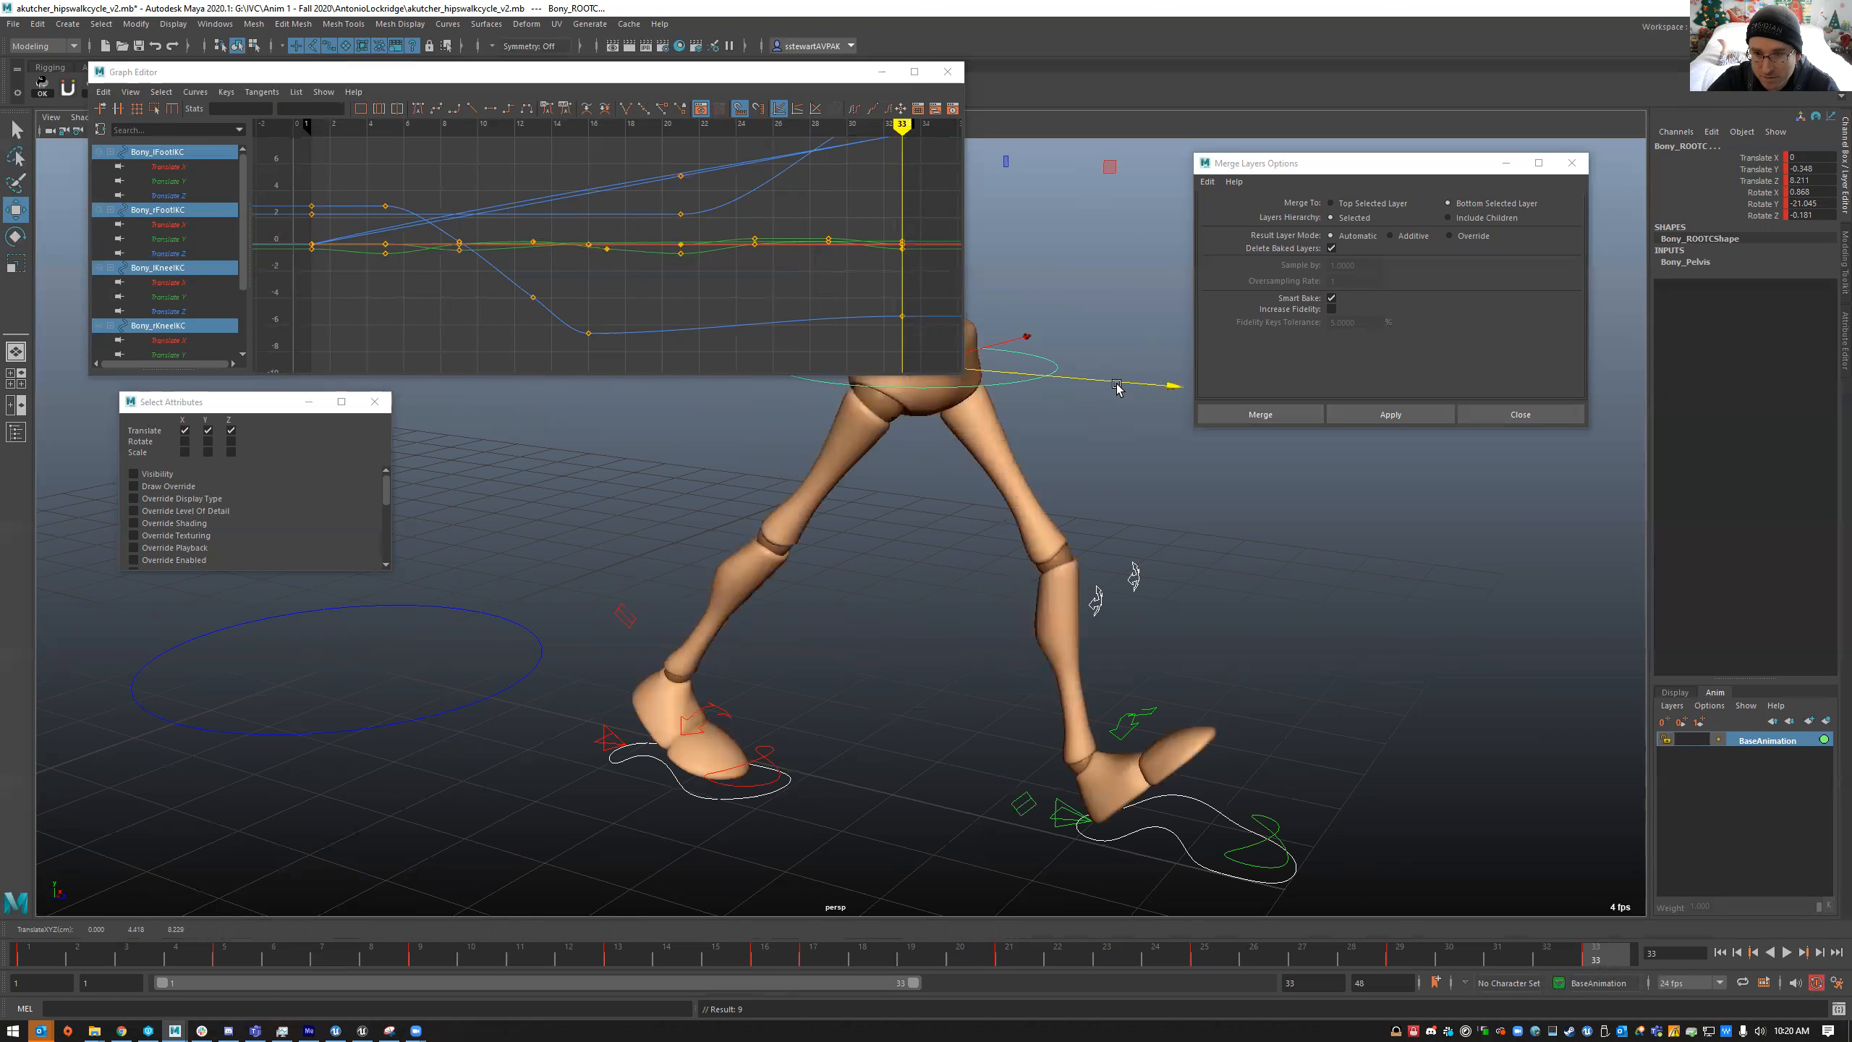
- Move the selected controls further forward at frame 33 to root Translate Z of about 8.48, comparing the right foot's placement with frame 29
middle_drag(1117, 388, 1128, 389)
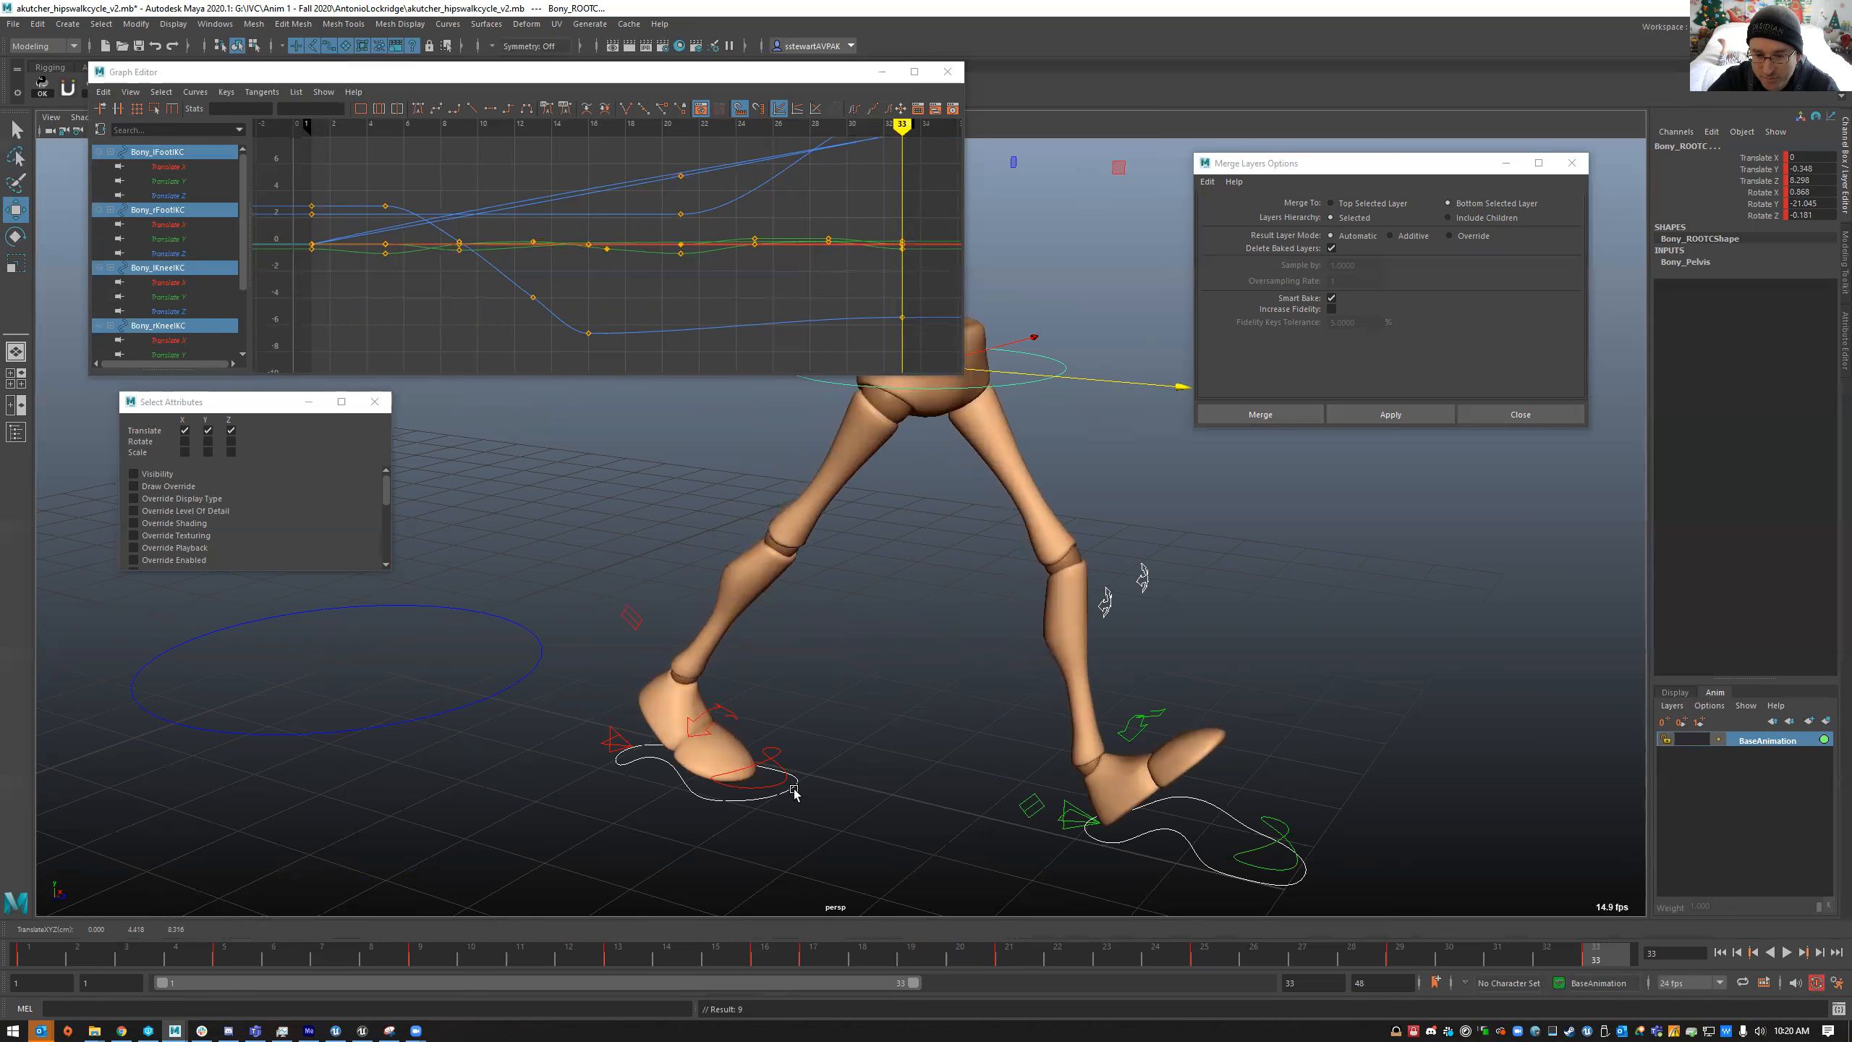
key(comma)
key(period)
drag(1123, 382, 1140, 386)
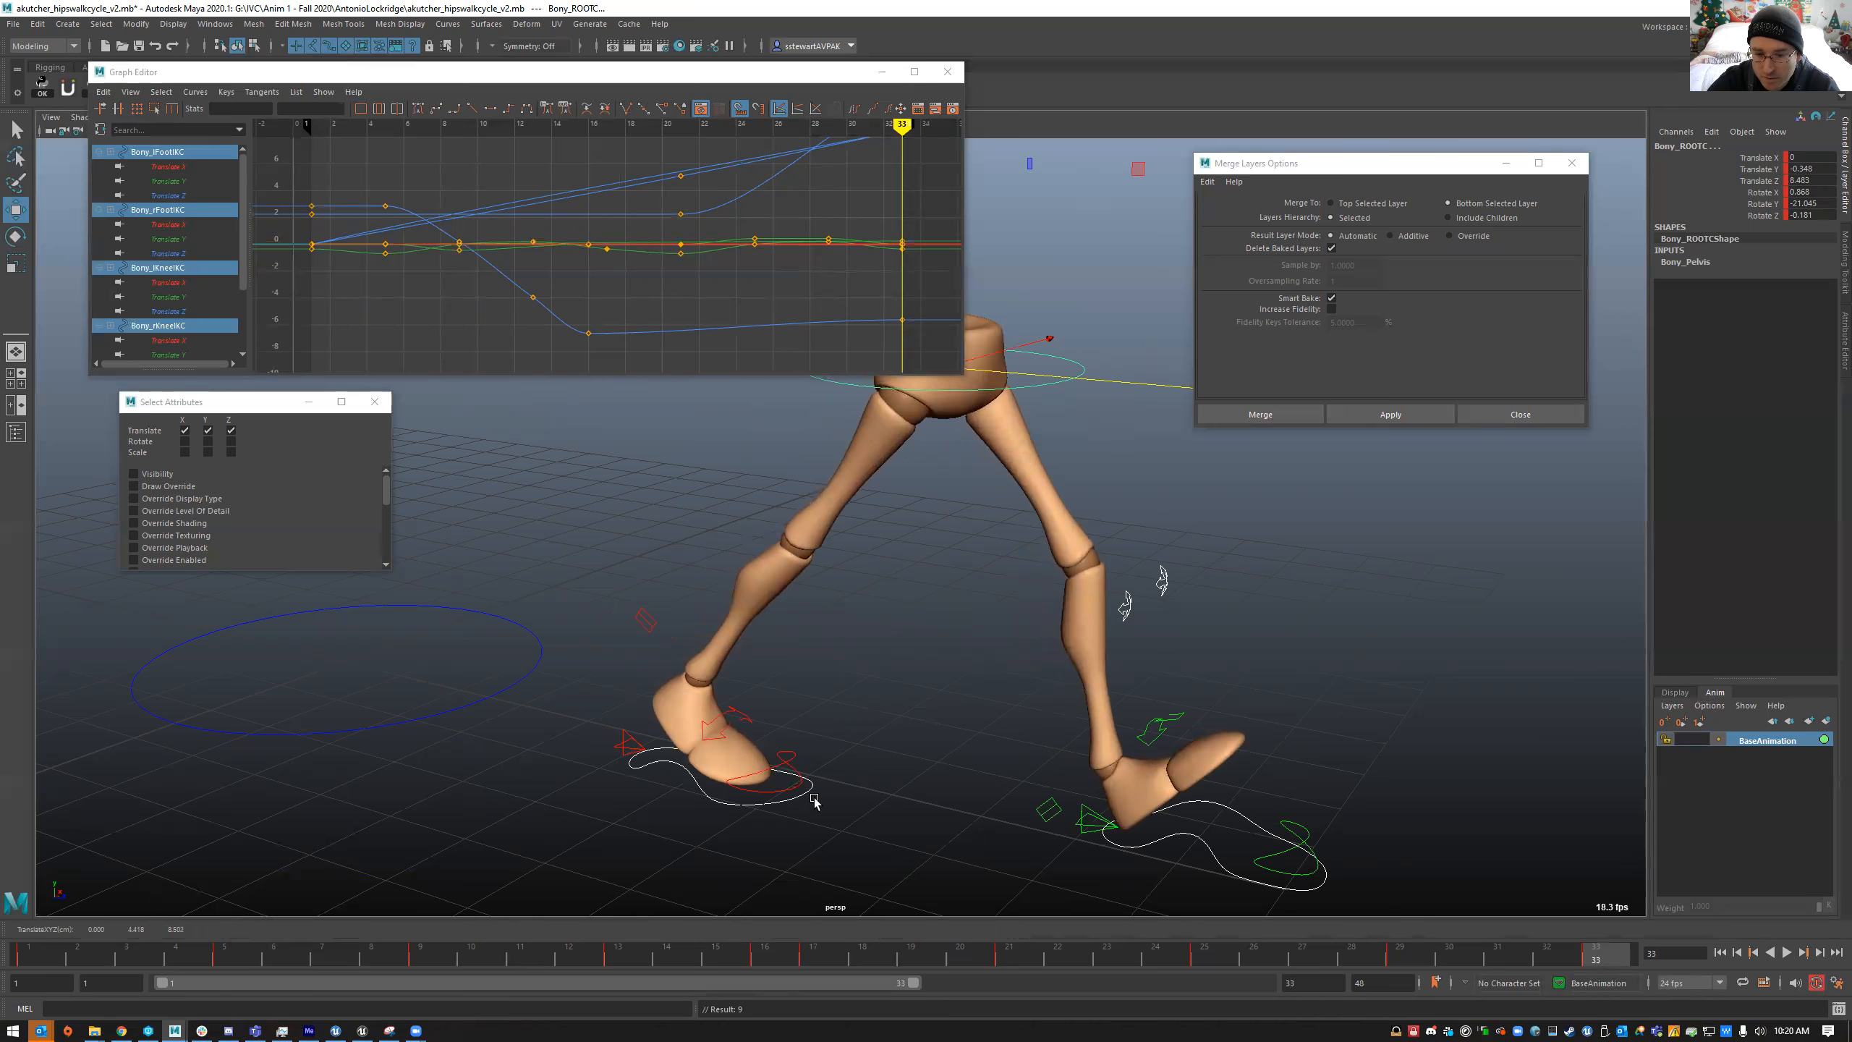
- Move the selected controls further forward at frame 33 to root Translate Z of about 8.80, checking the right foot's placement
key(comma)
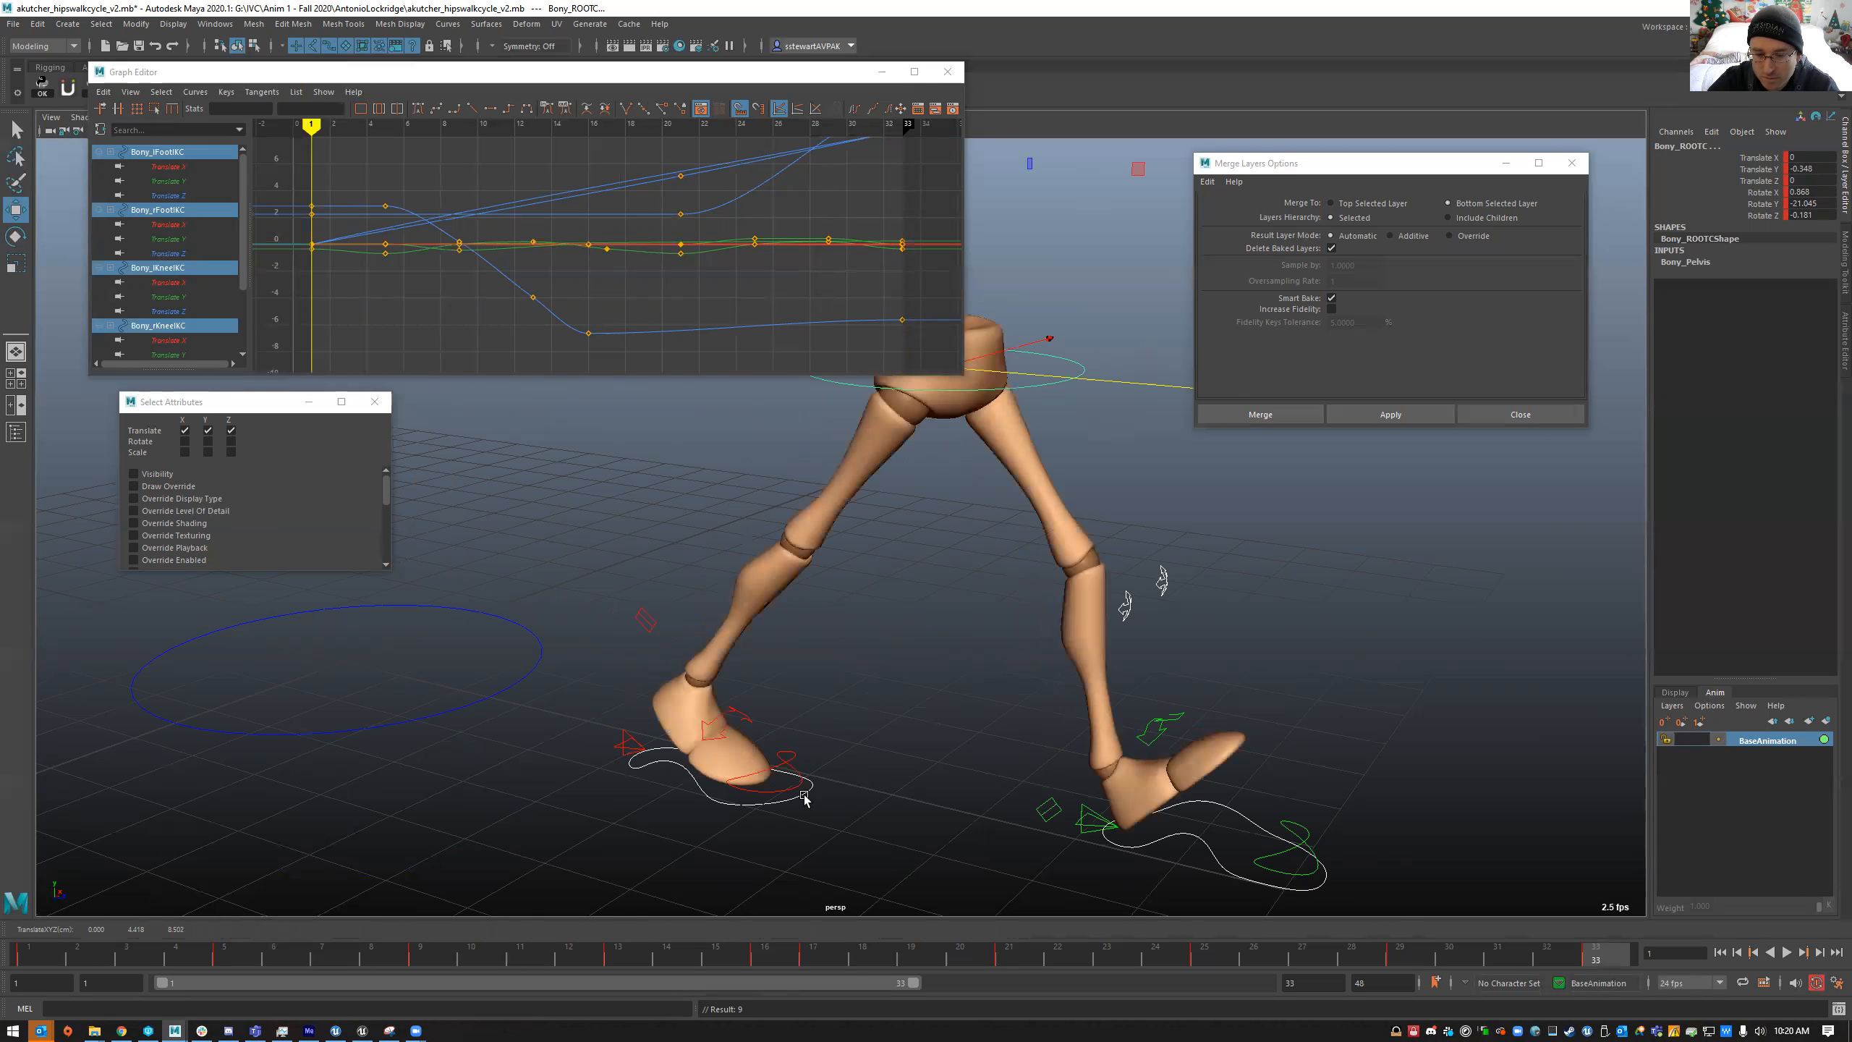
key(period)
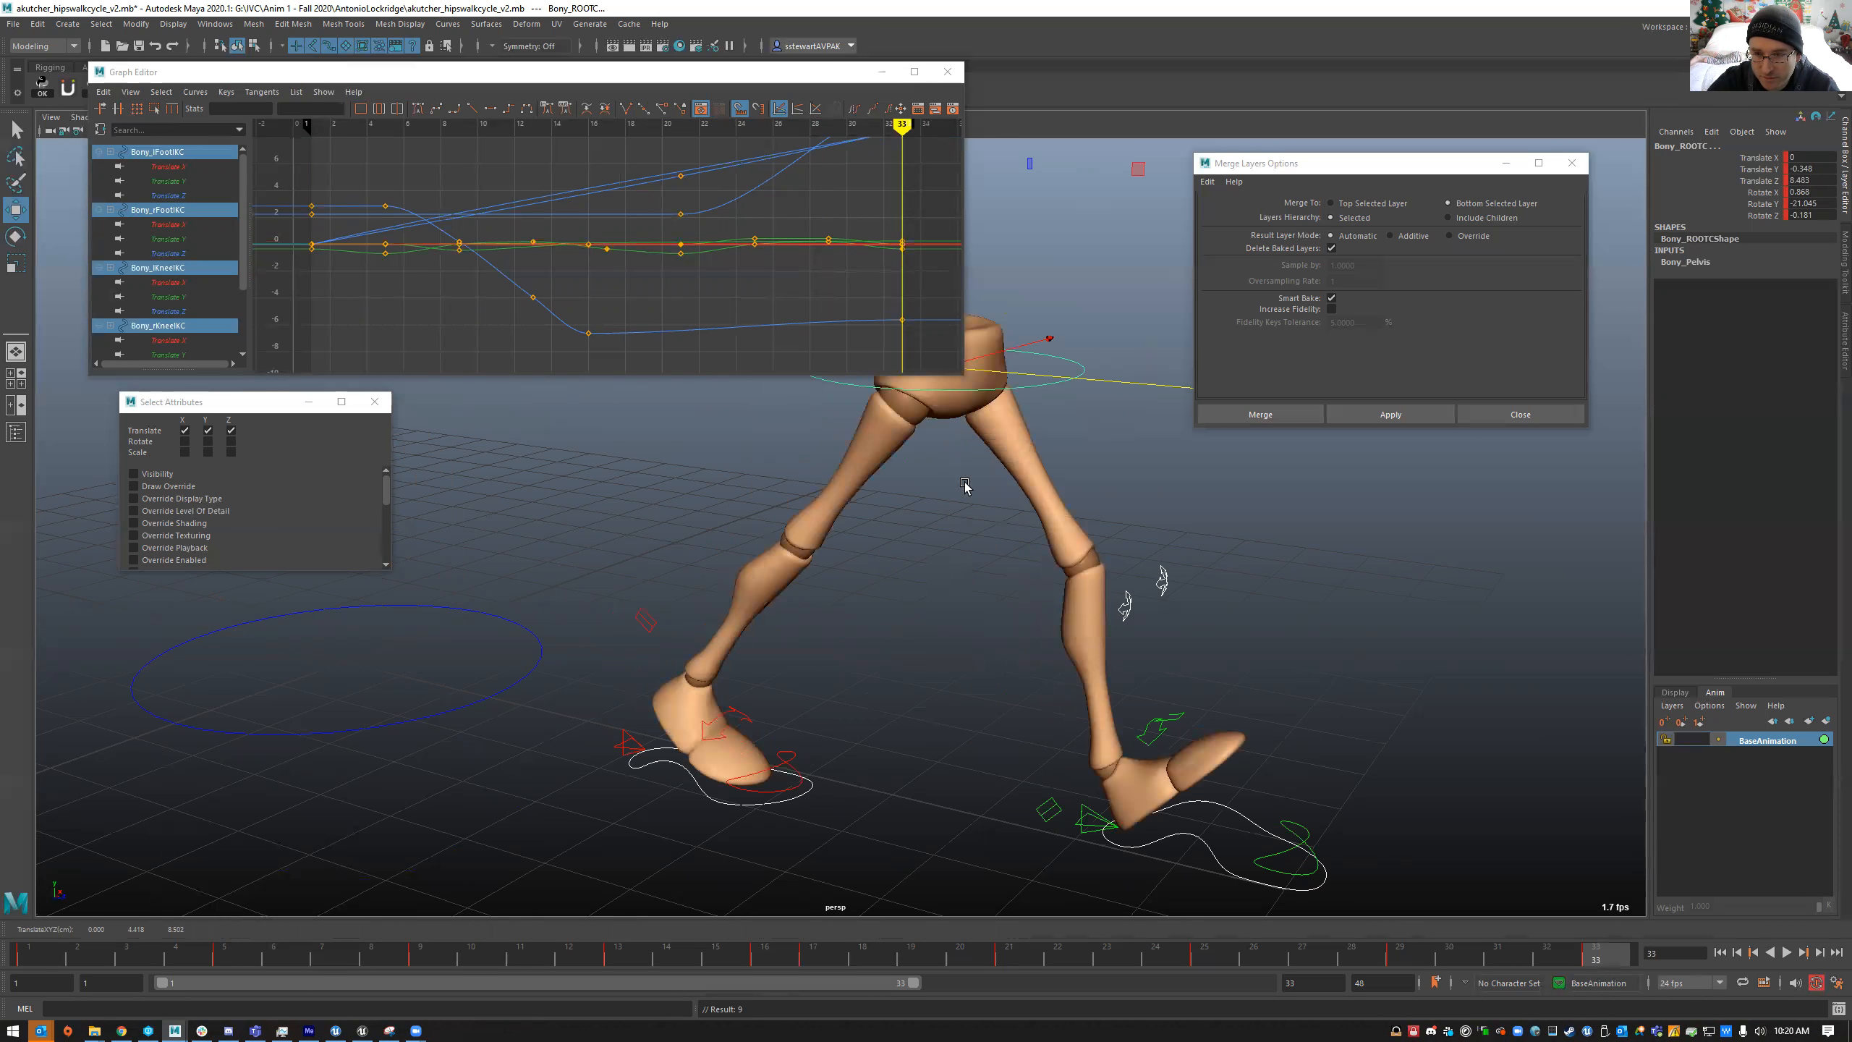
drag(1125, 386, 1134, 387)
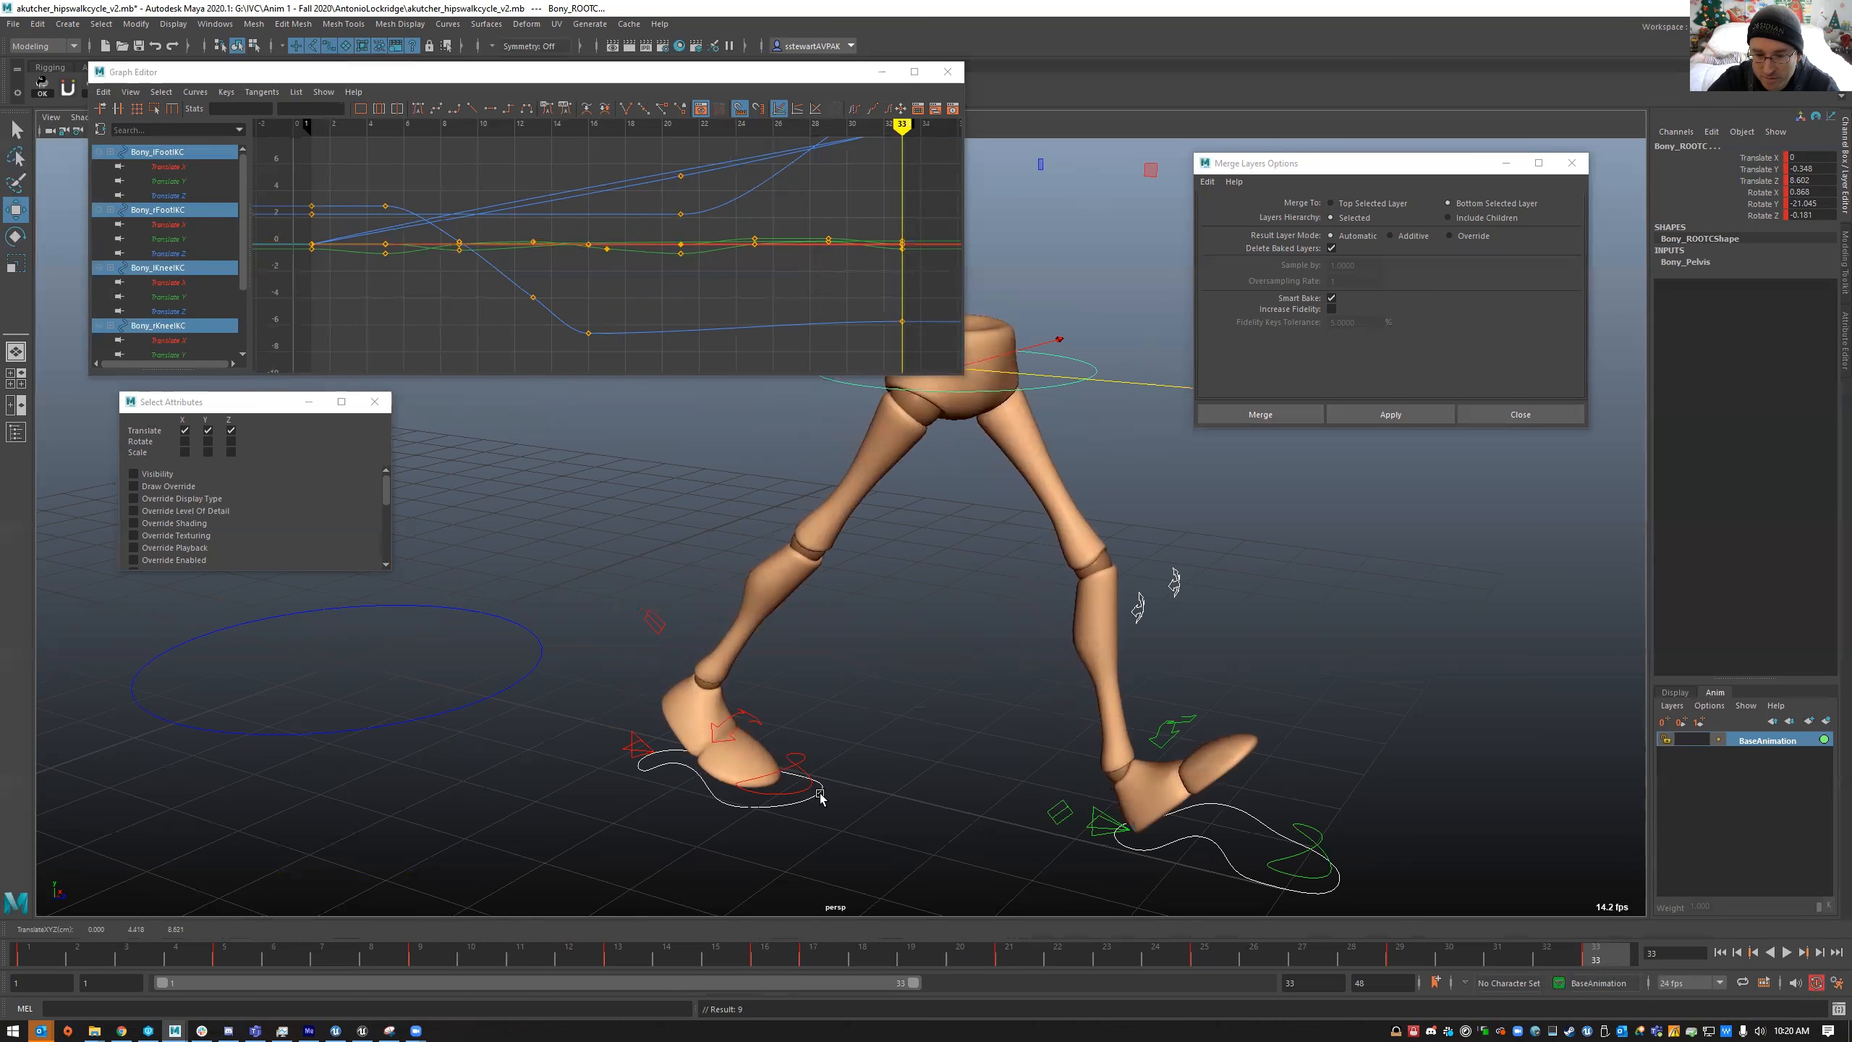
key(alt+v)
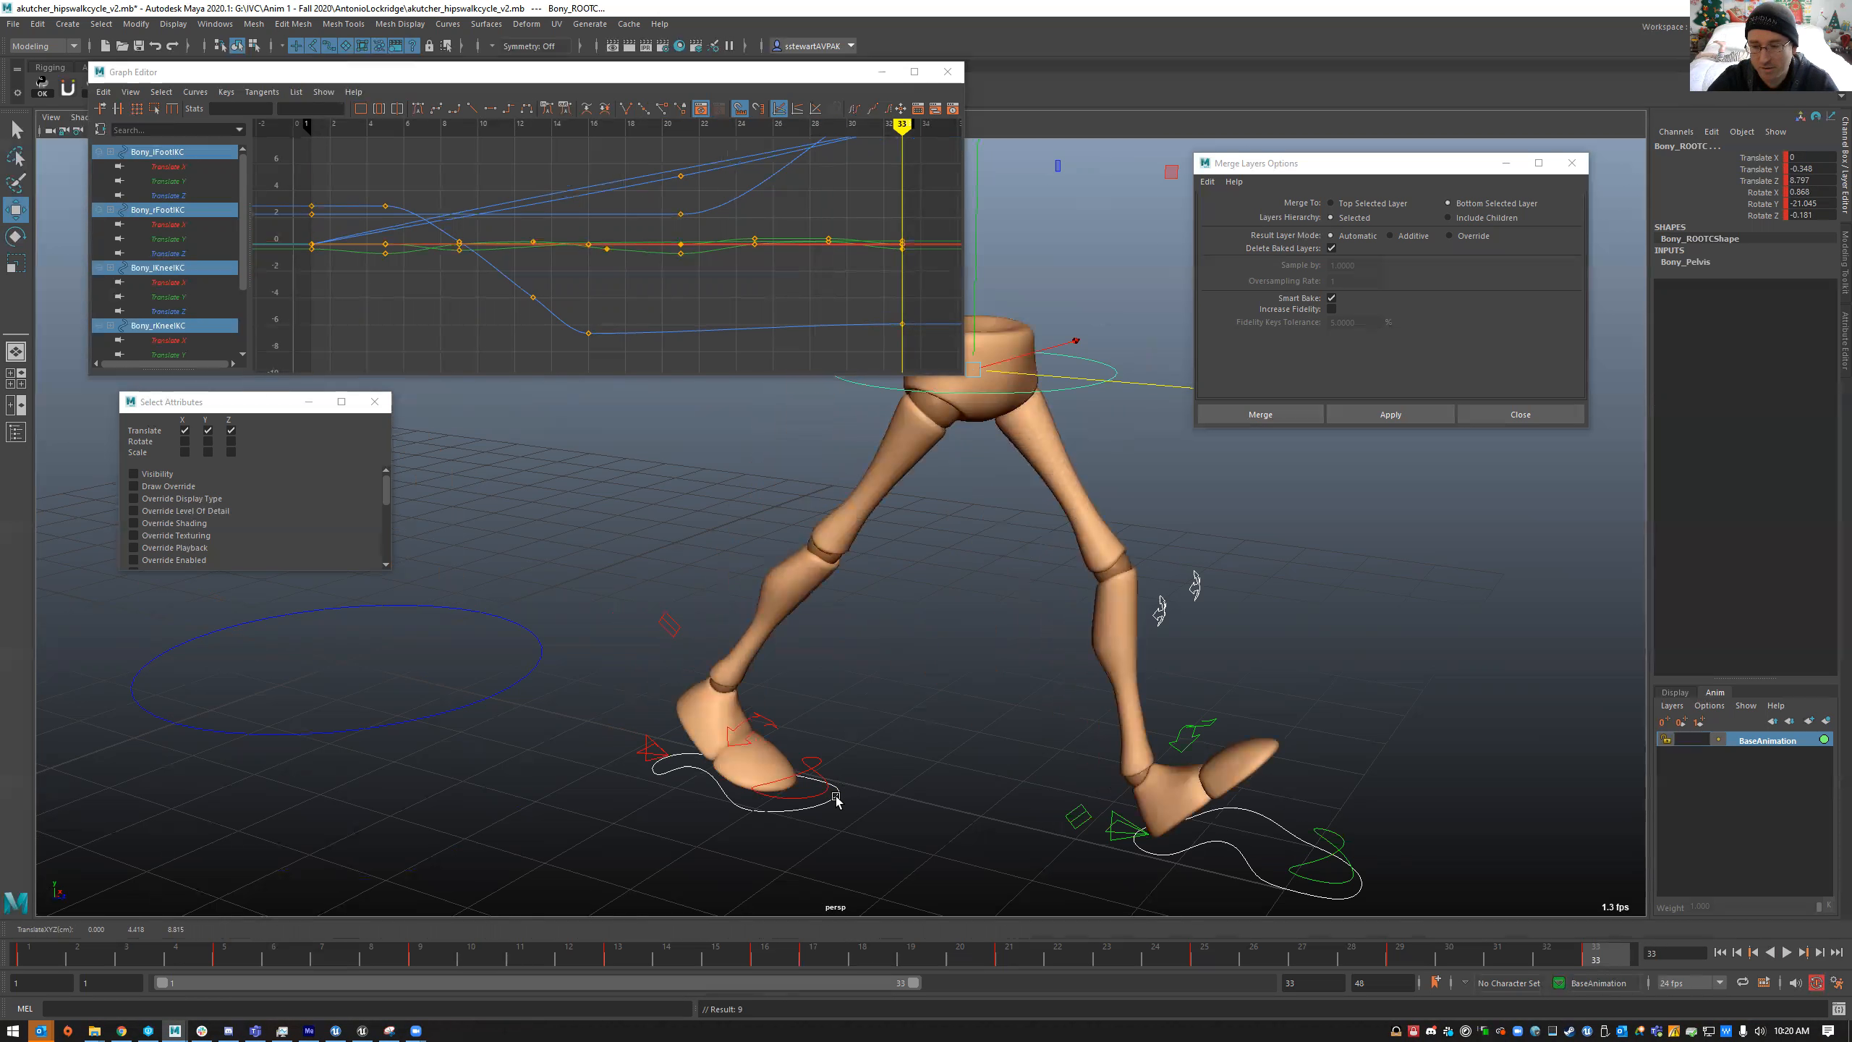
- Select the right foot control, undo the last tiny move, and play the walk to check the foot for sliding
click(835, 801)
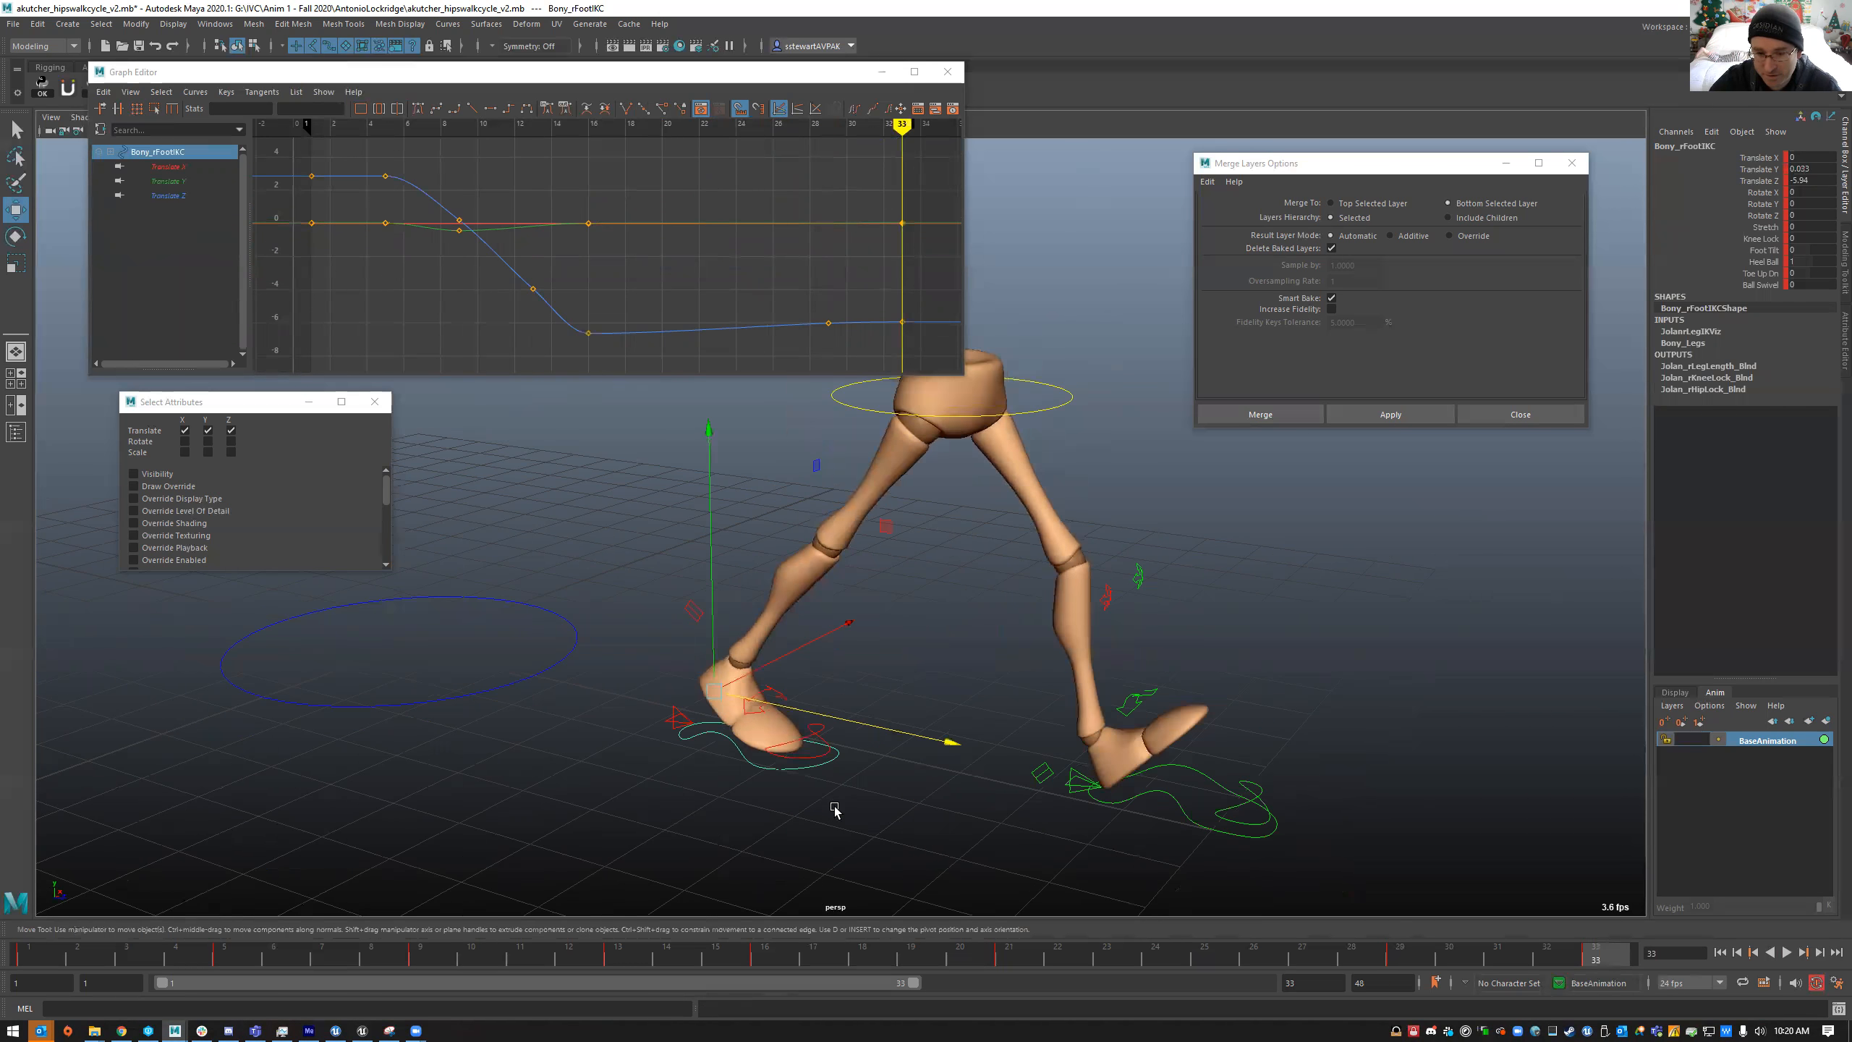
key(ctrl+z)
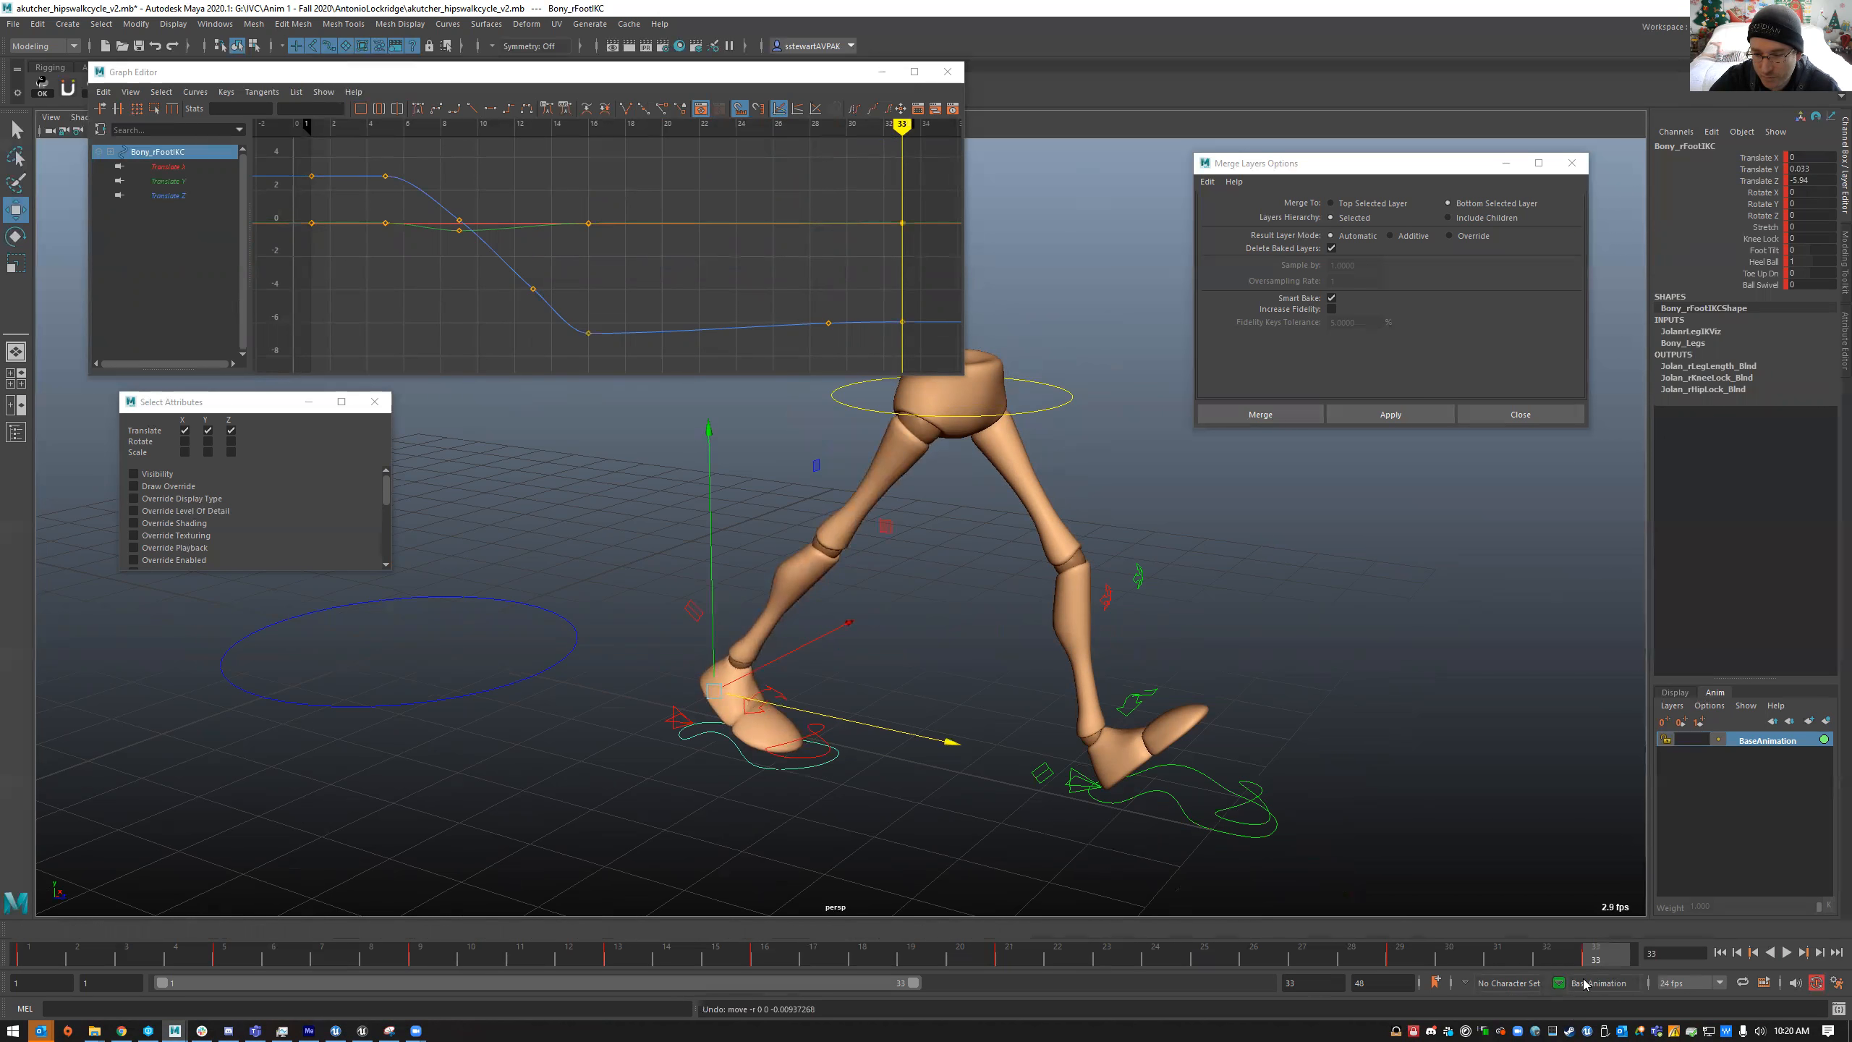
key(alt+v)
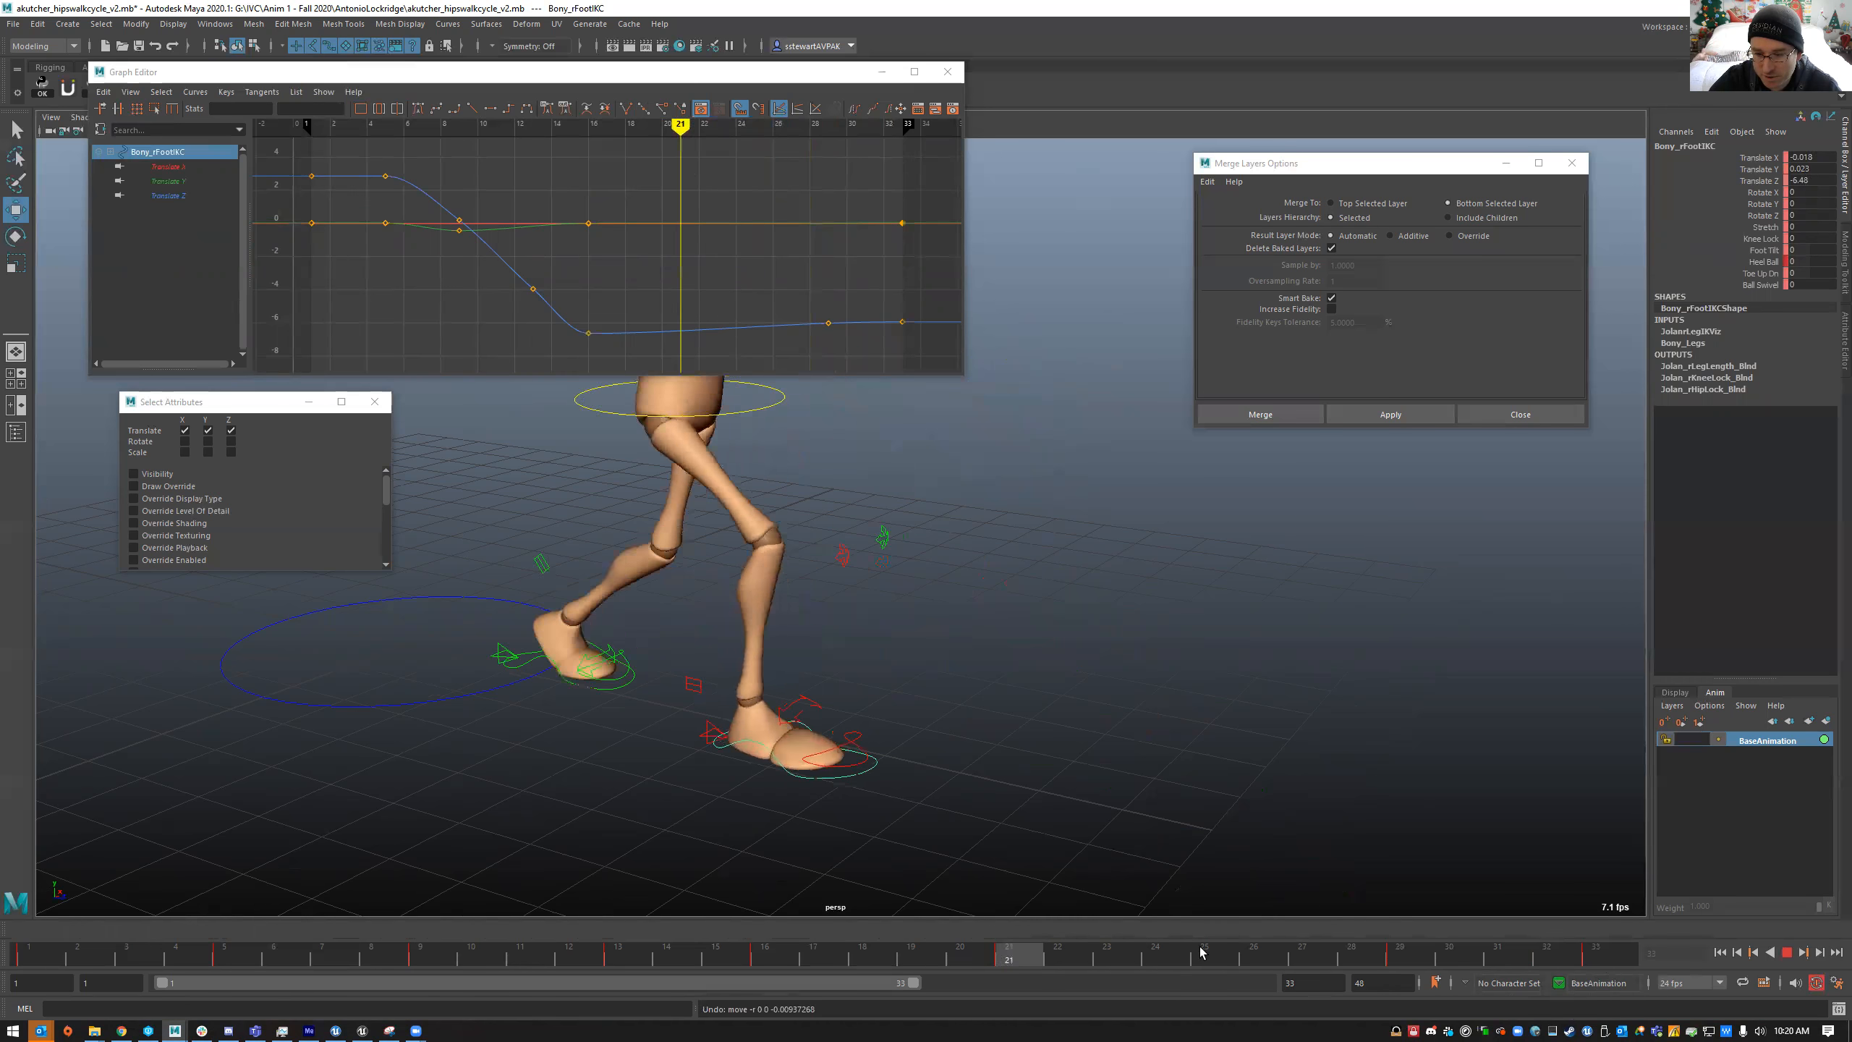
click(1632, 968)
click(850, 811)
click(795, 769)
key(alt+v)
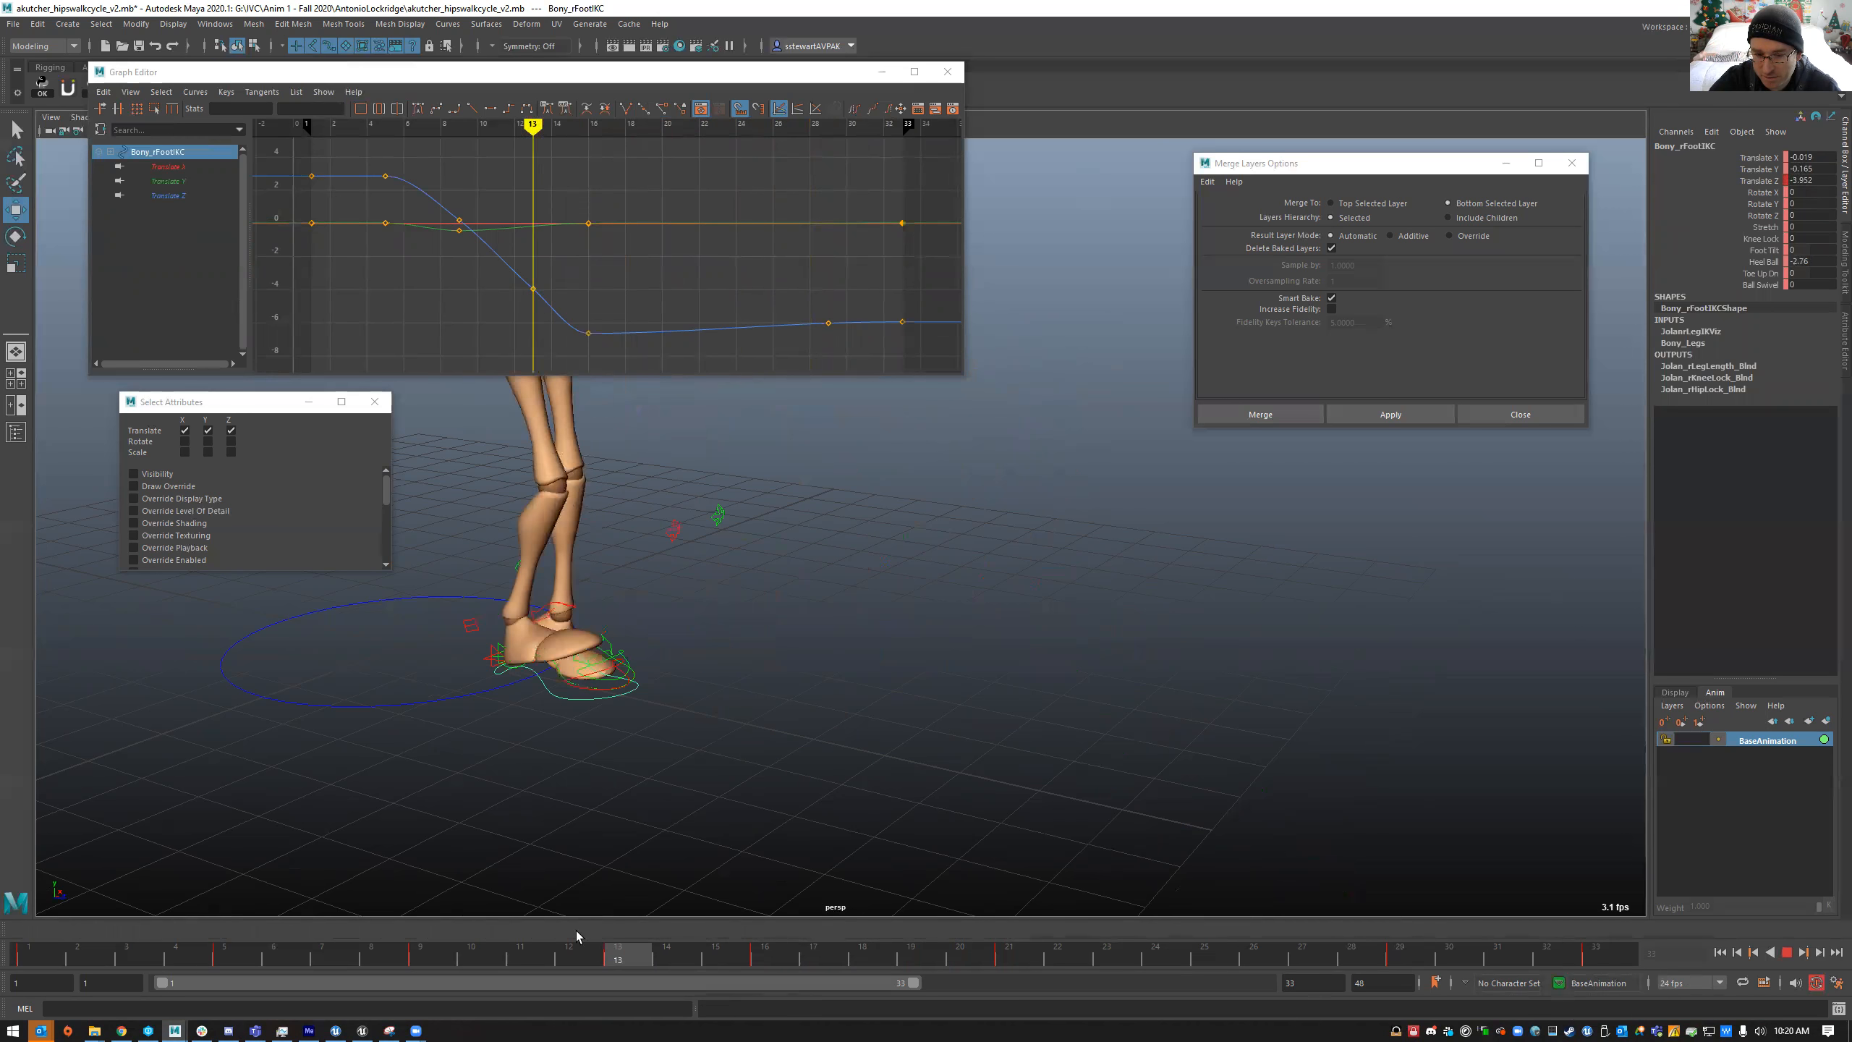
key(alt+v)
- Compare the right foot's placement at frames 16 and 33 from the side
alt+drag(764, 852, 833, 788)
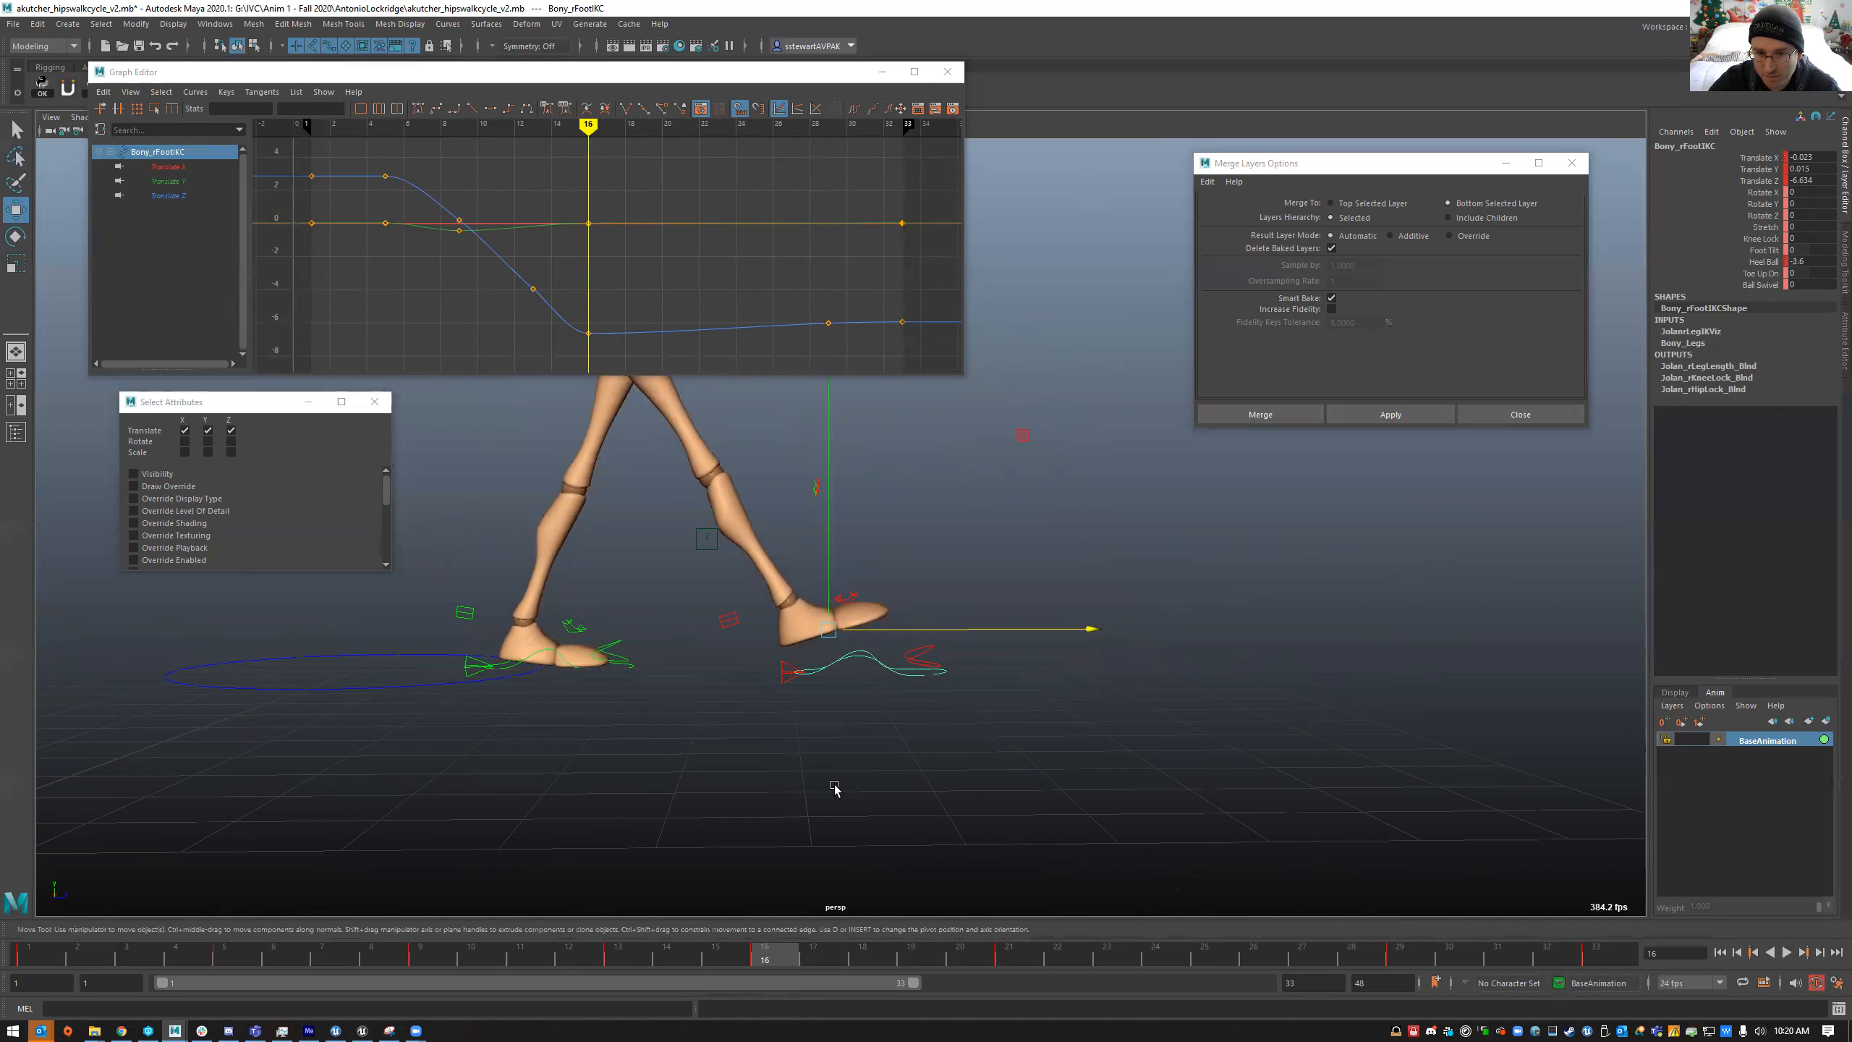
alt+middle_drag(833, 788, 957, 817)
alt+drag(957, 817, 952, 808)
key(alt+v)
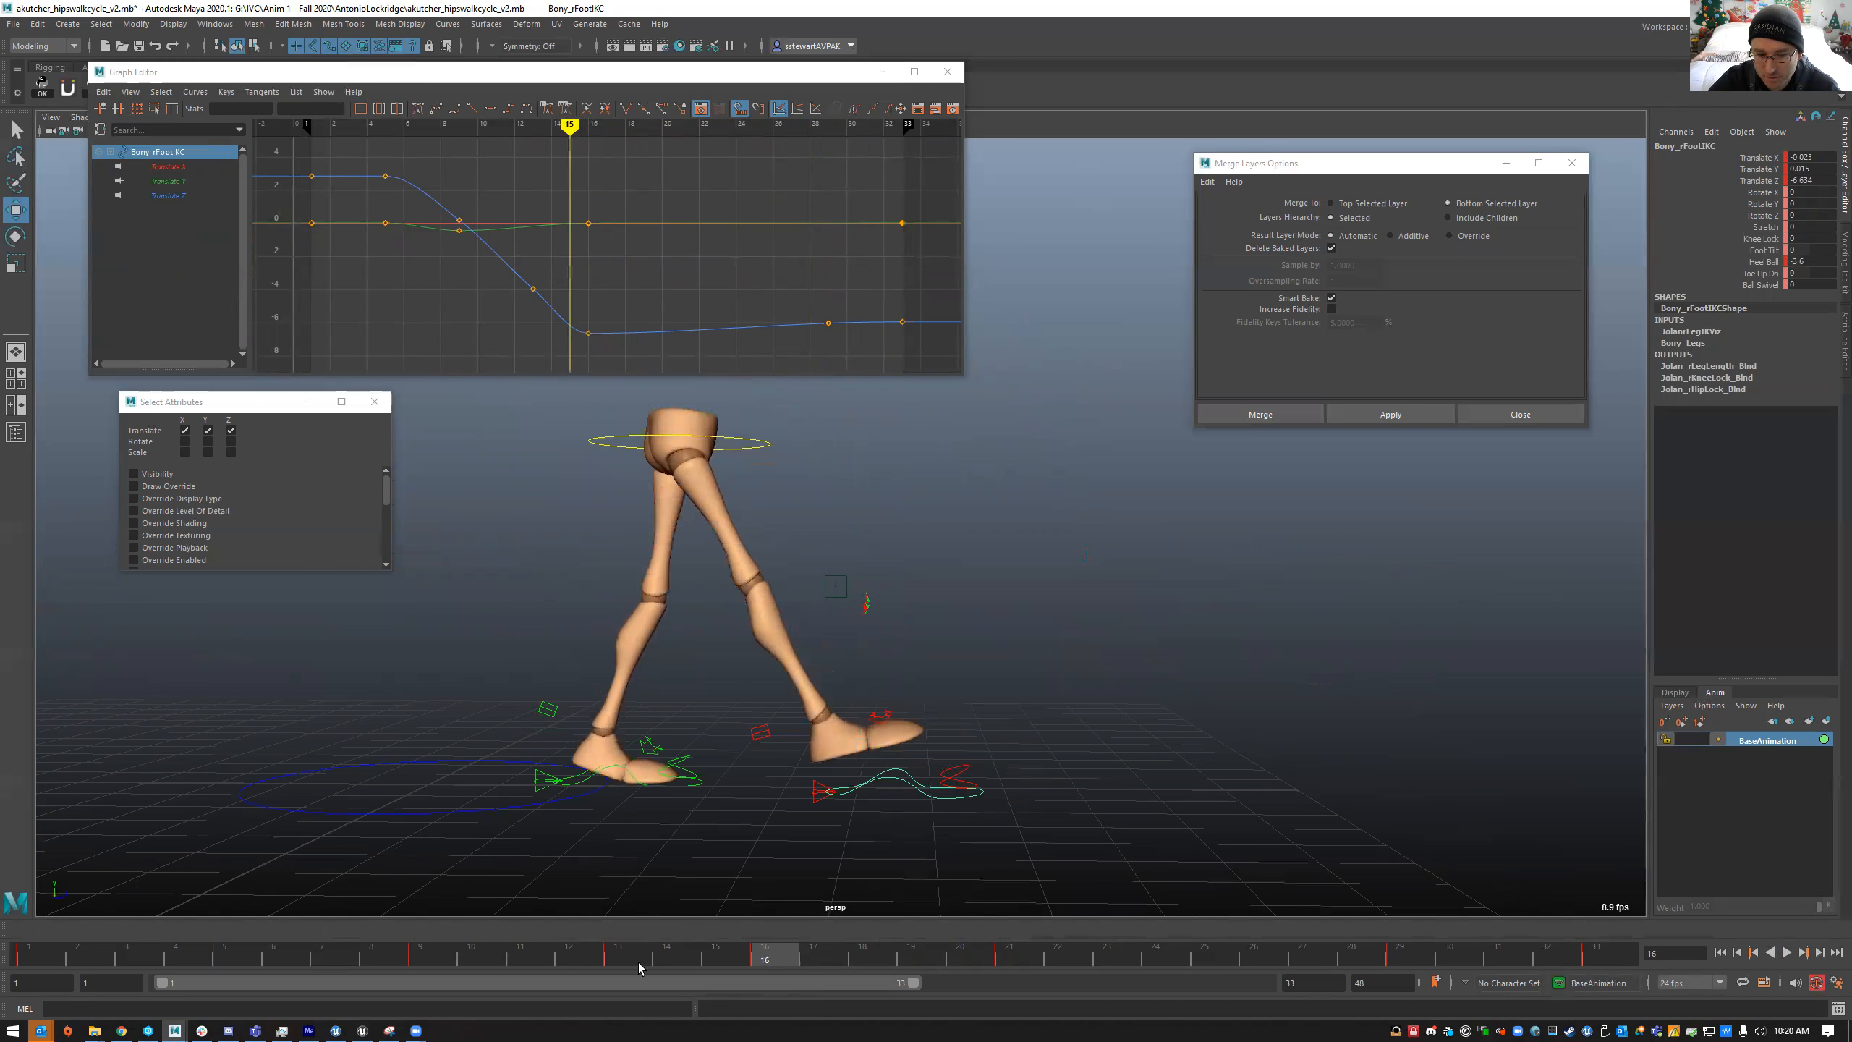
click(765, 960)
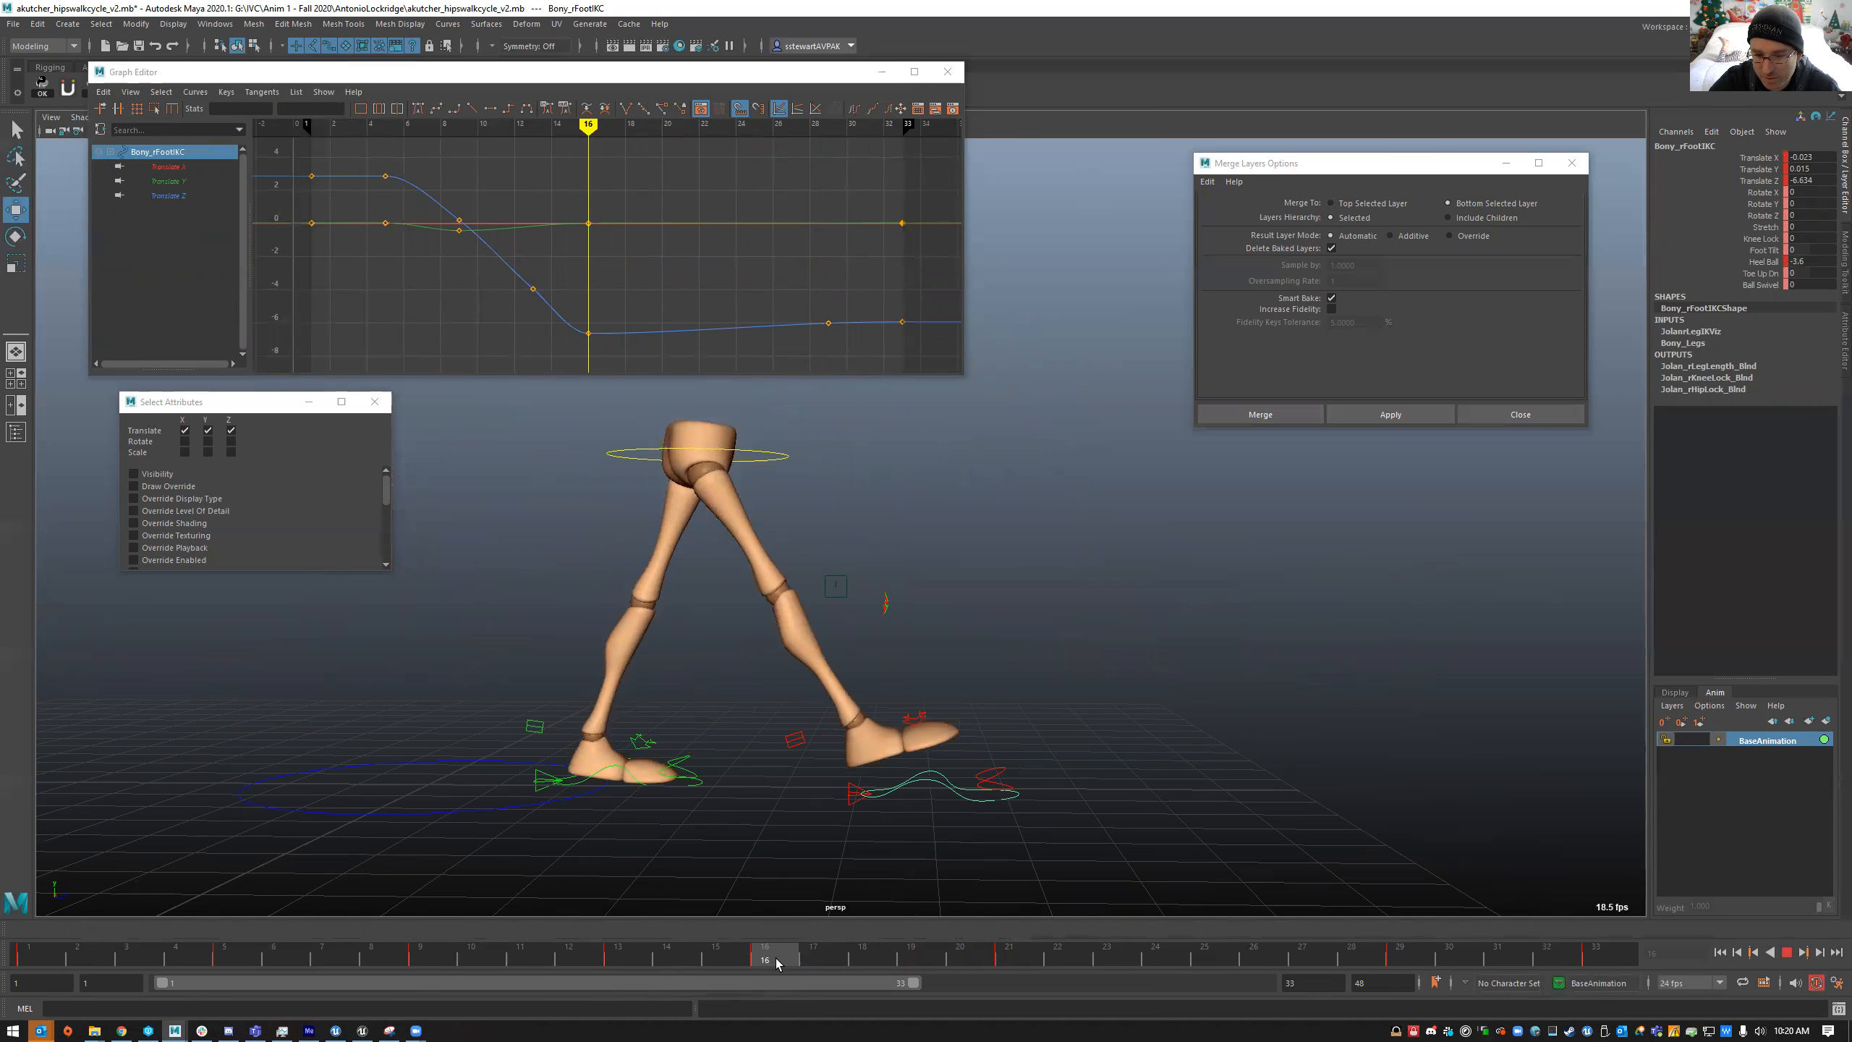
click(1596, 960)
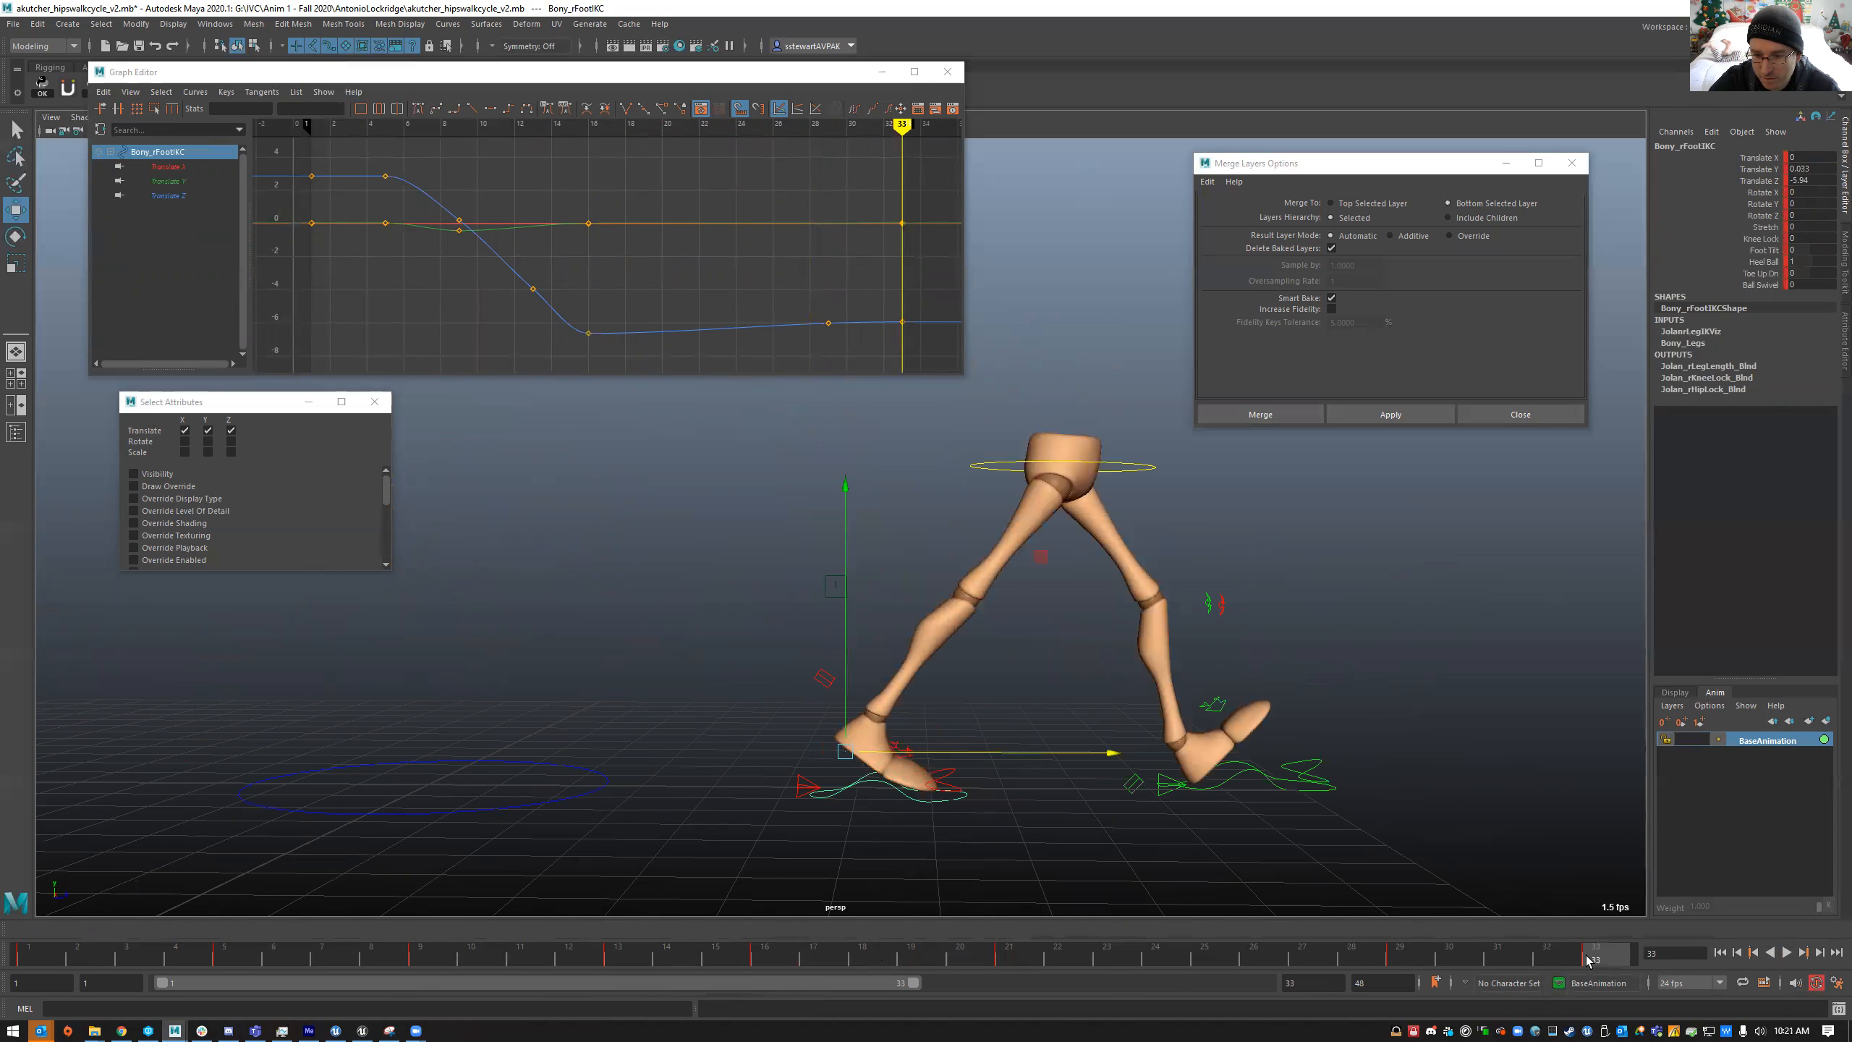
drag(1583, 960, 764, 960)
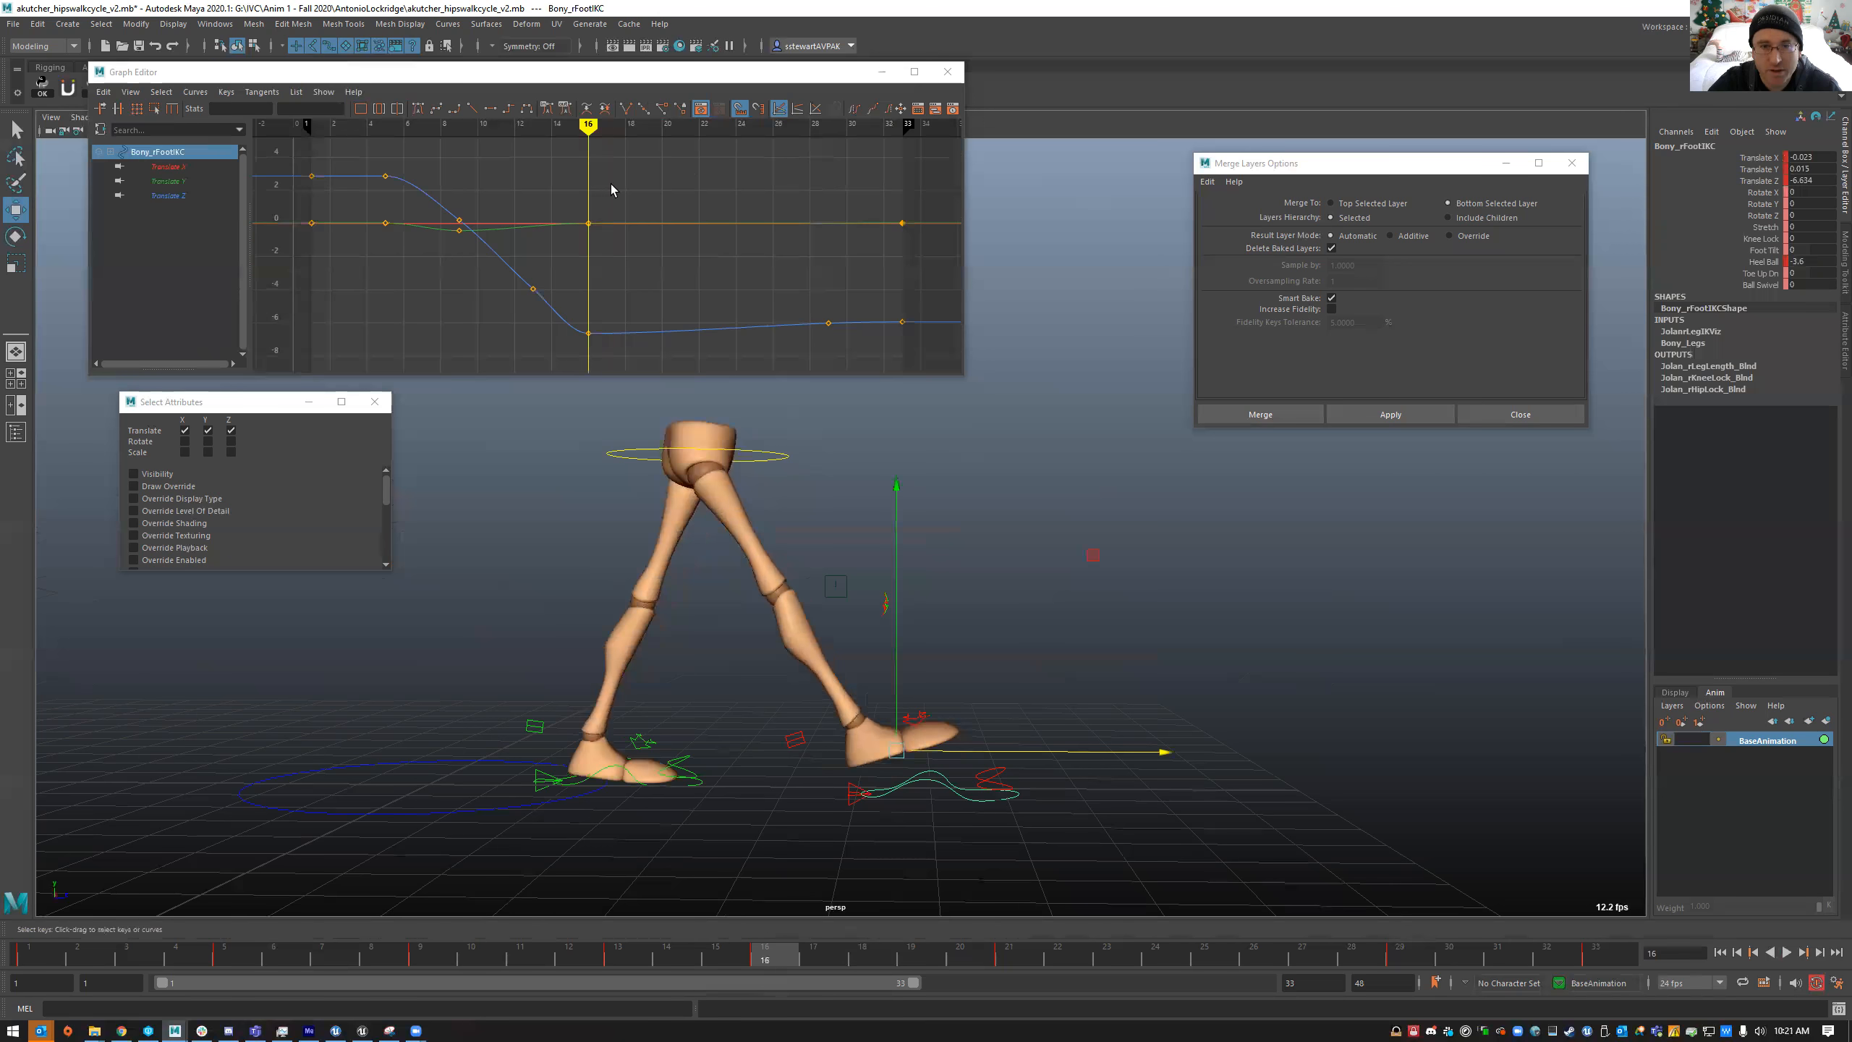
- Delete the right foot's Translate Z key at frame 29 and copy its frame 33 translate keys onto frame 16
drag(881, 315, 915, 330)
drag(168, 197, 168, 167)
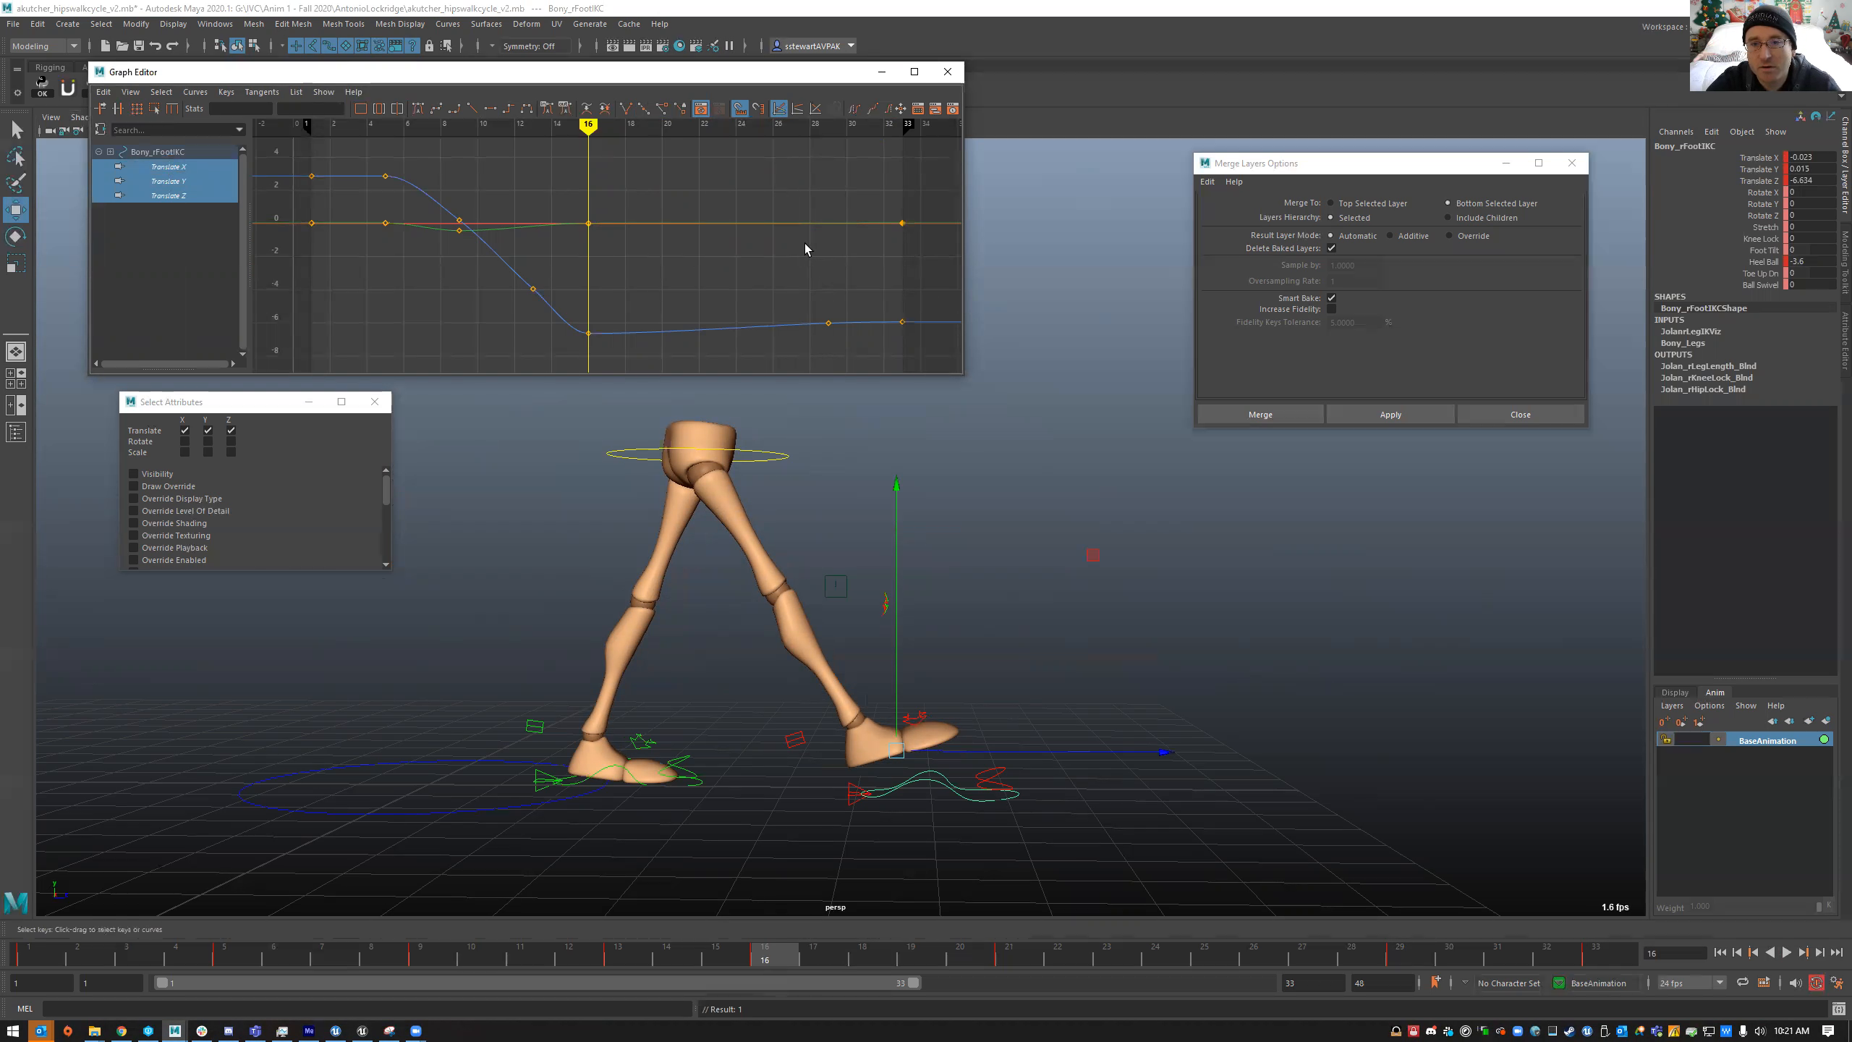
drag(860, 186, 930, 362)
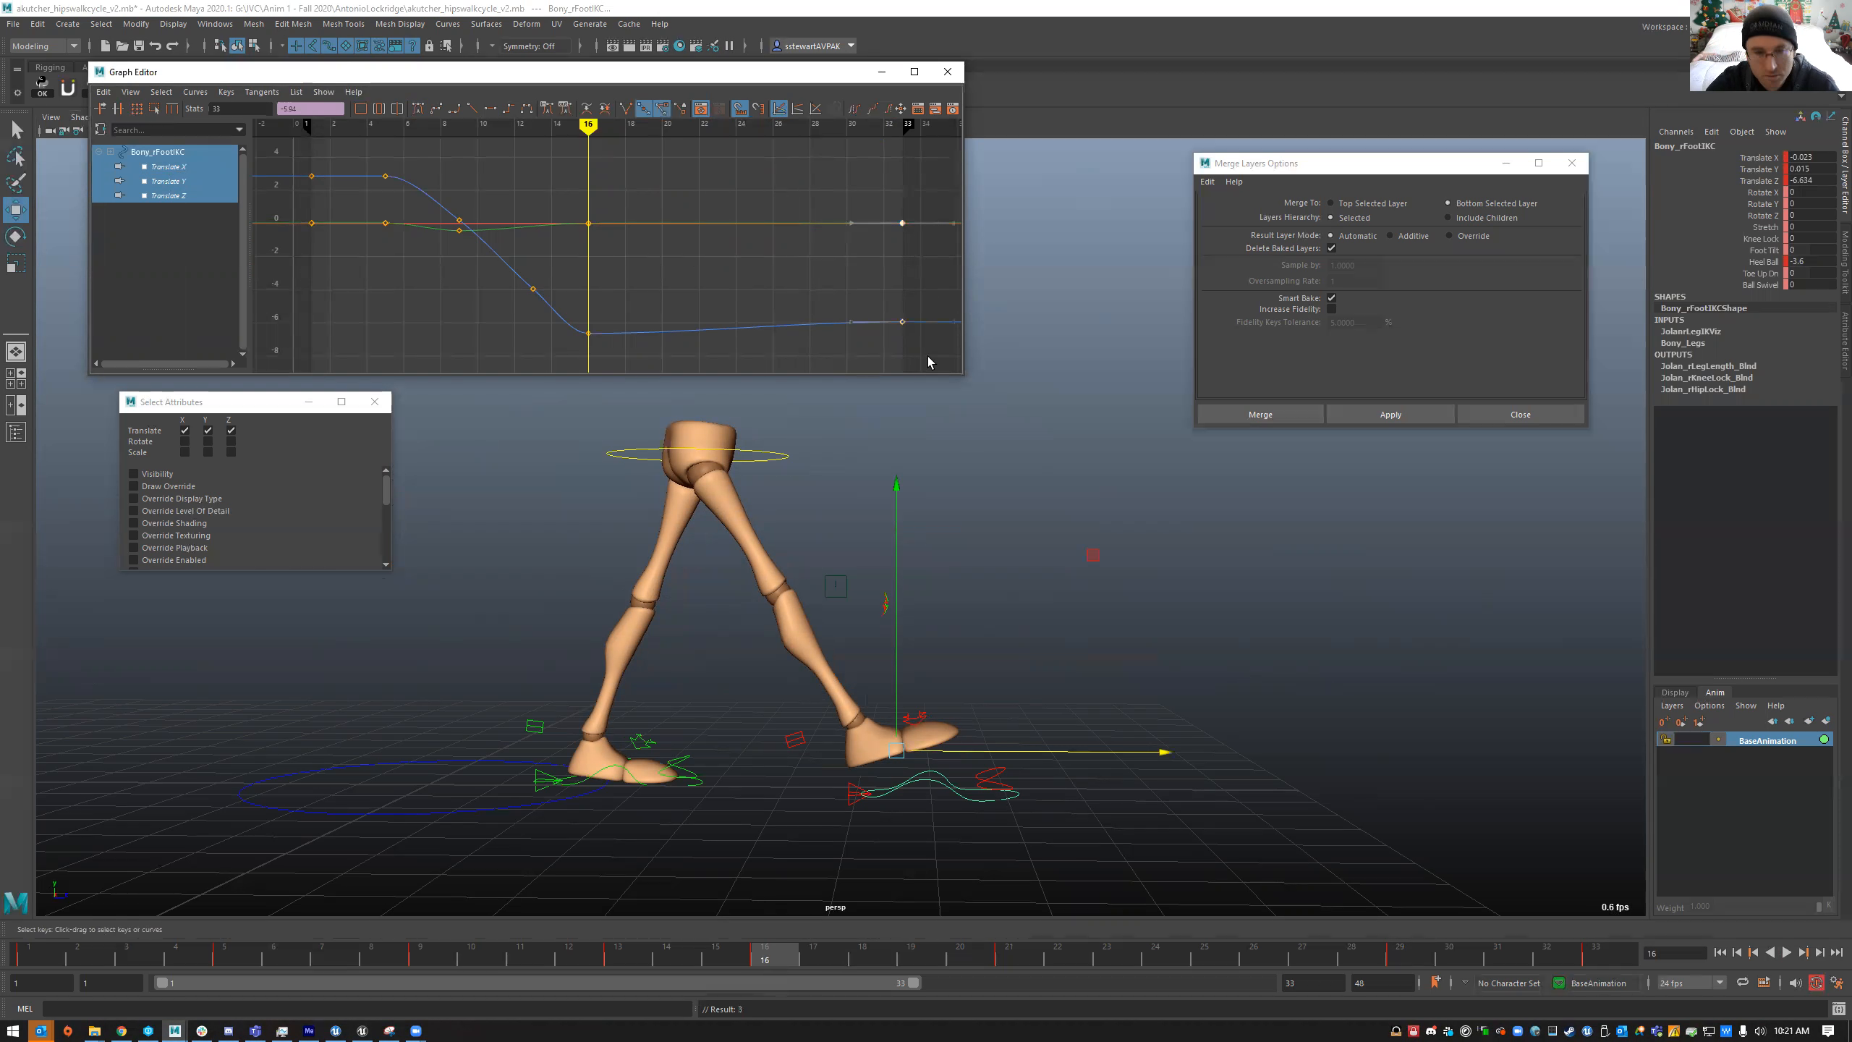
key(ctrl+v)
click(773, 955)
key(alt+v)
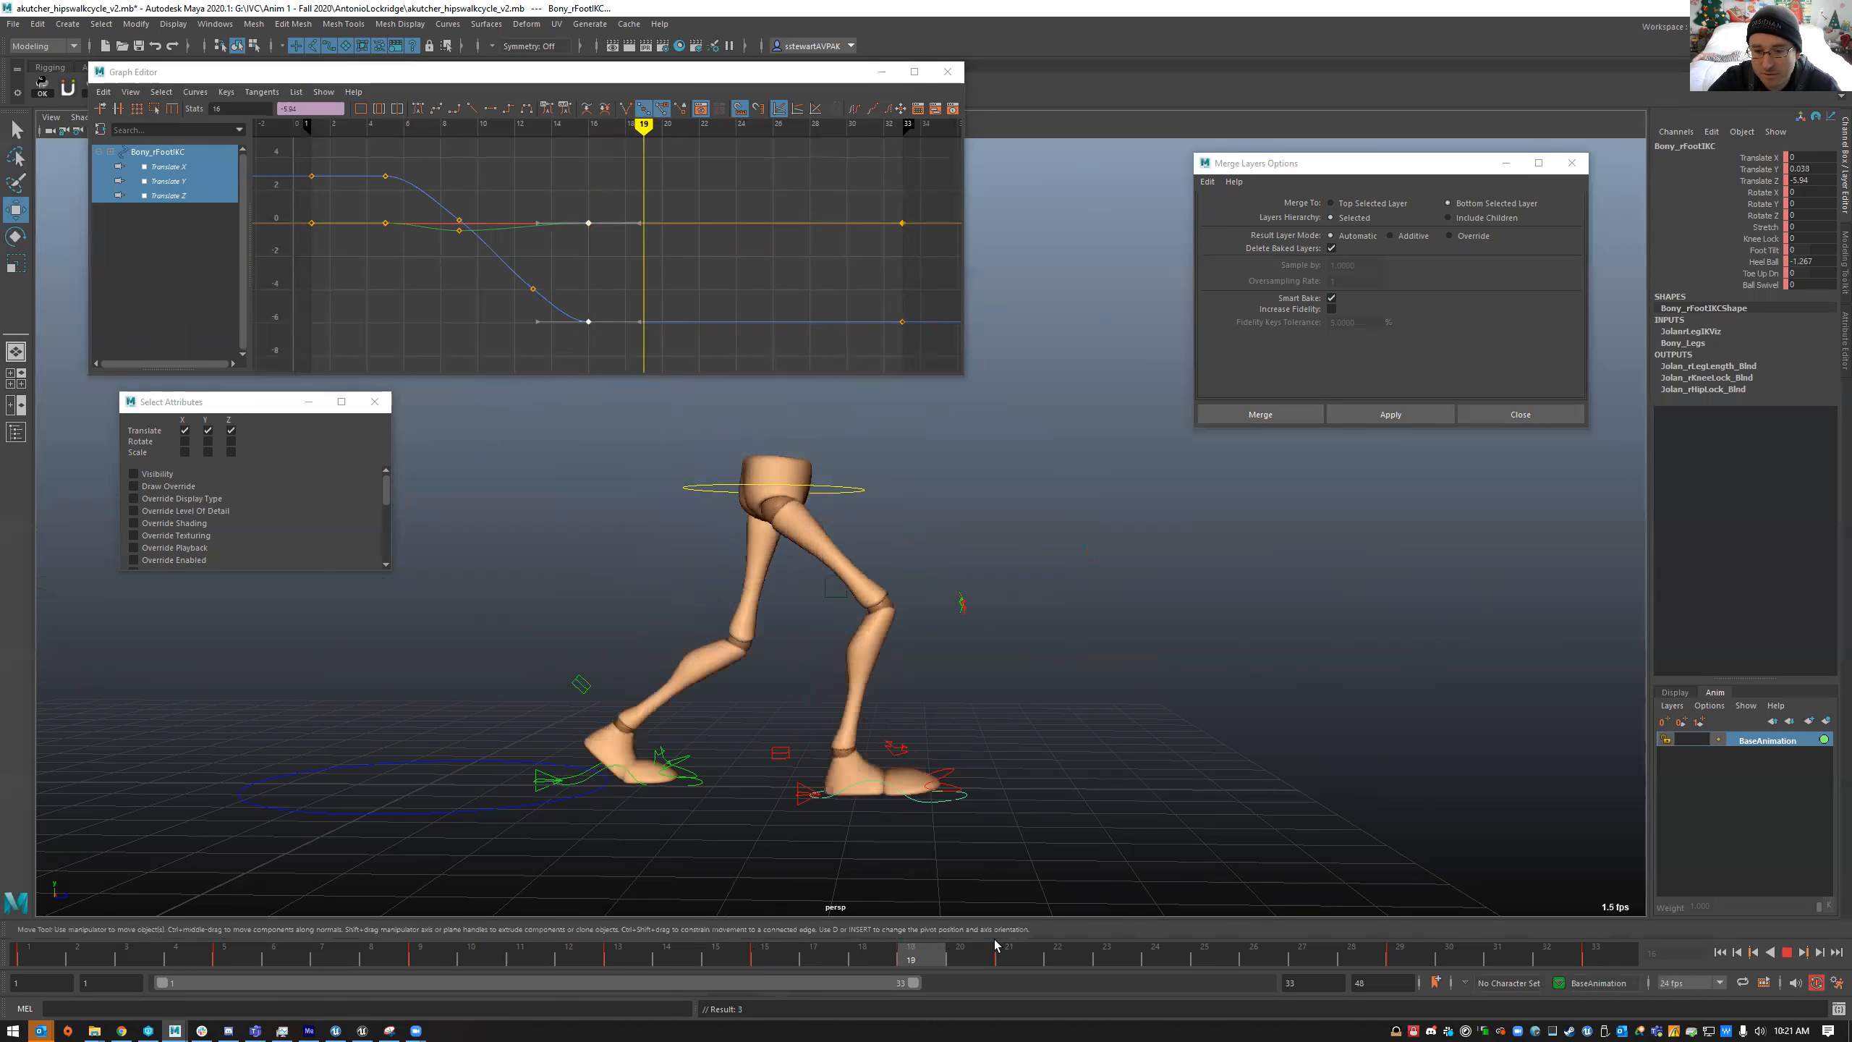
key(alt+v)
- Select the left foot control and play the walk to check the foot's placement through frame 33
click(1254, 775)
key(alt+v)
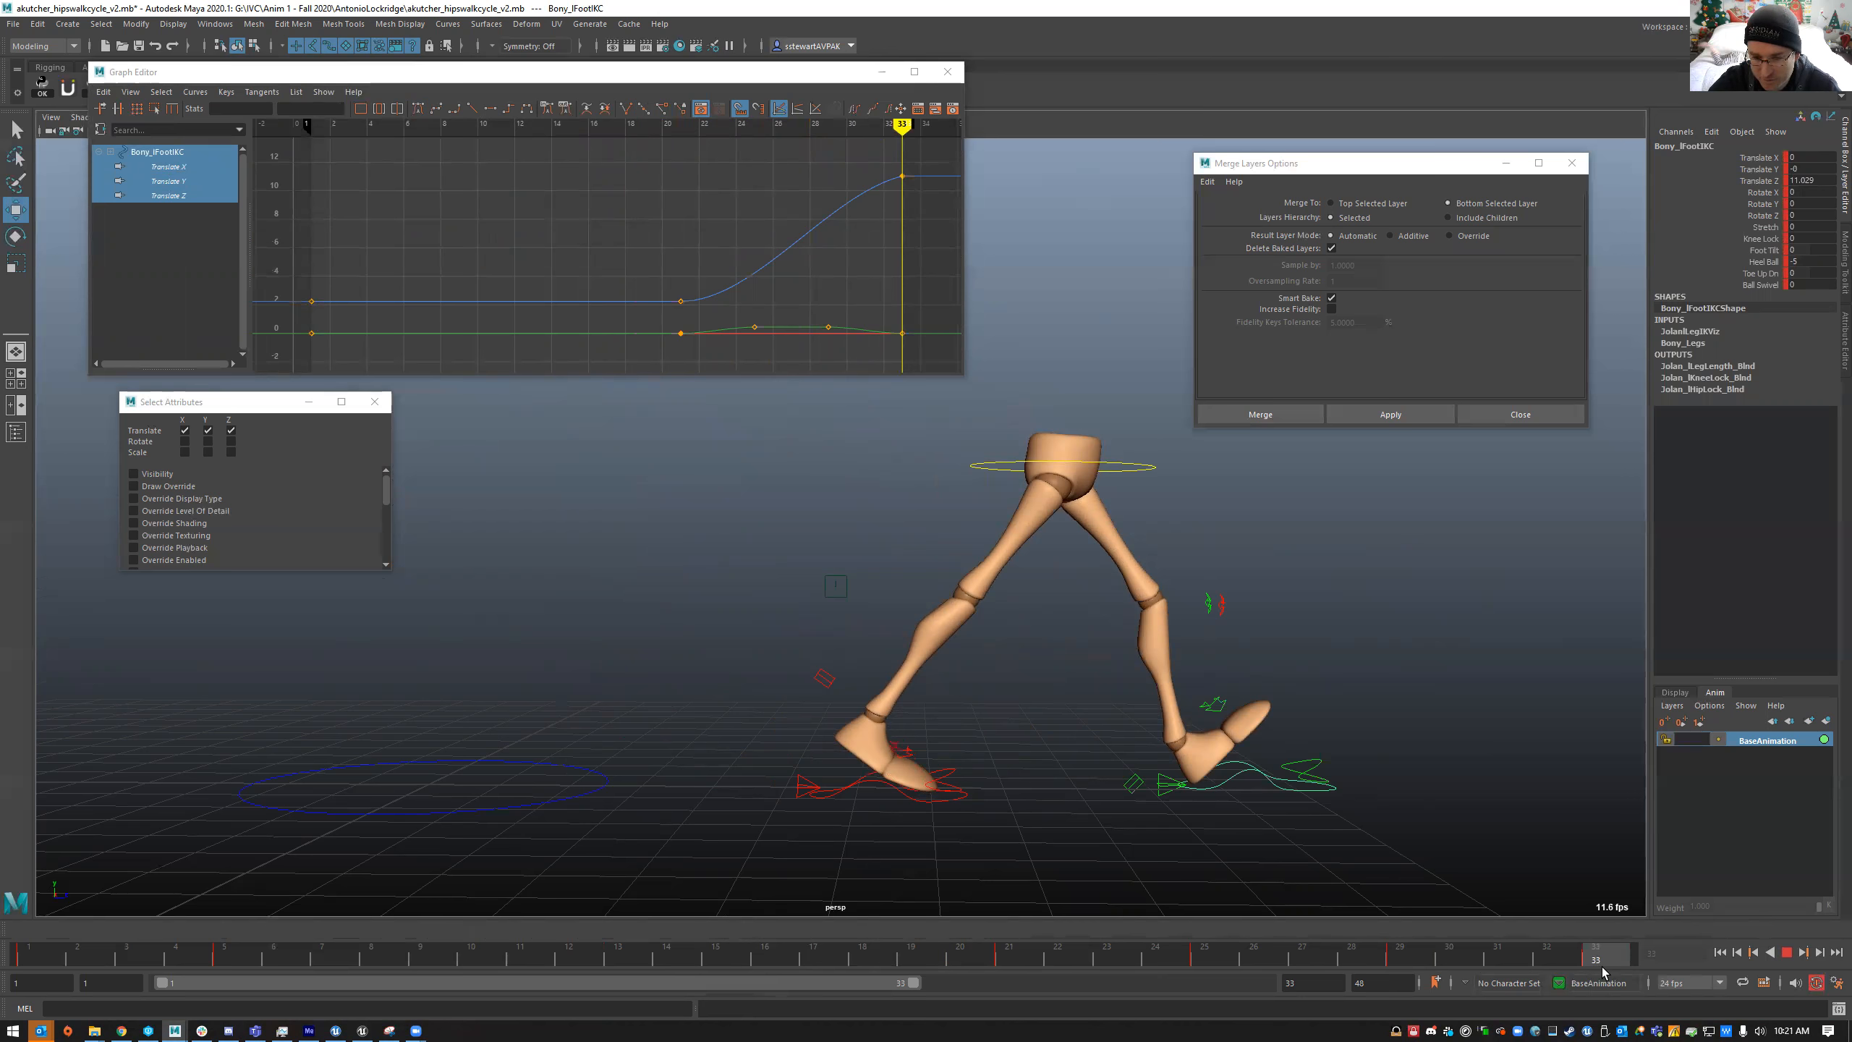
key(alt+v)
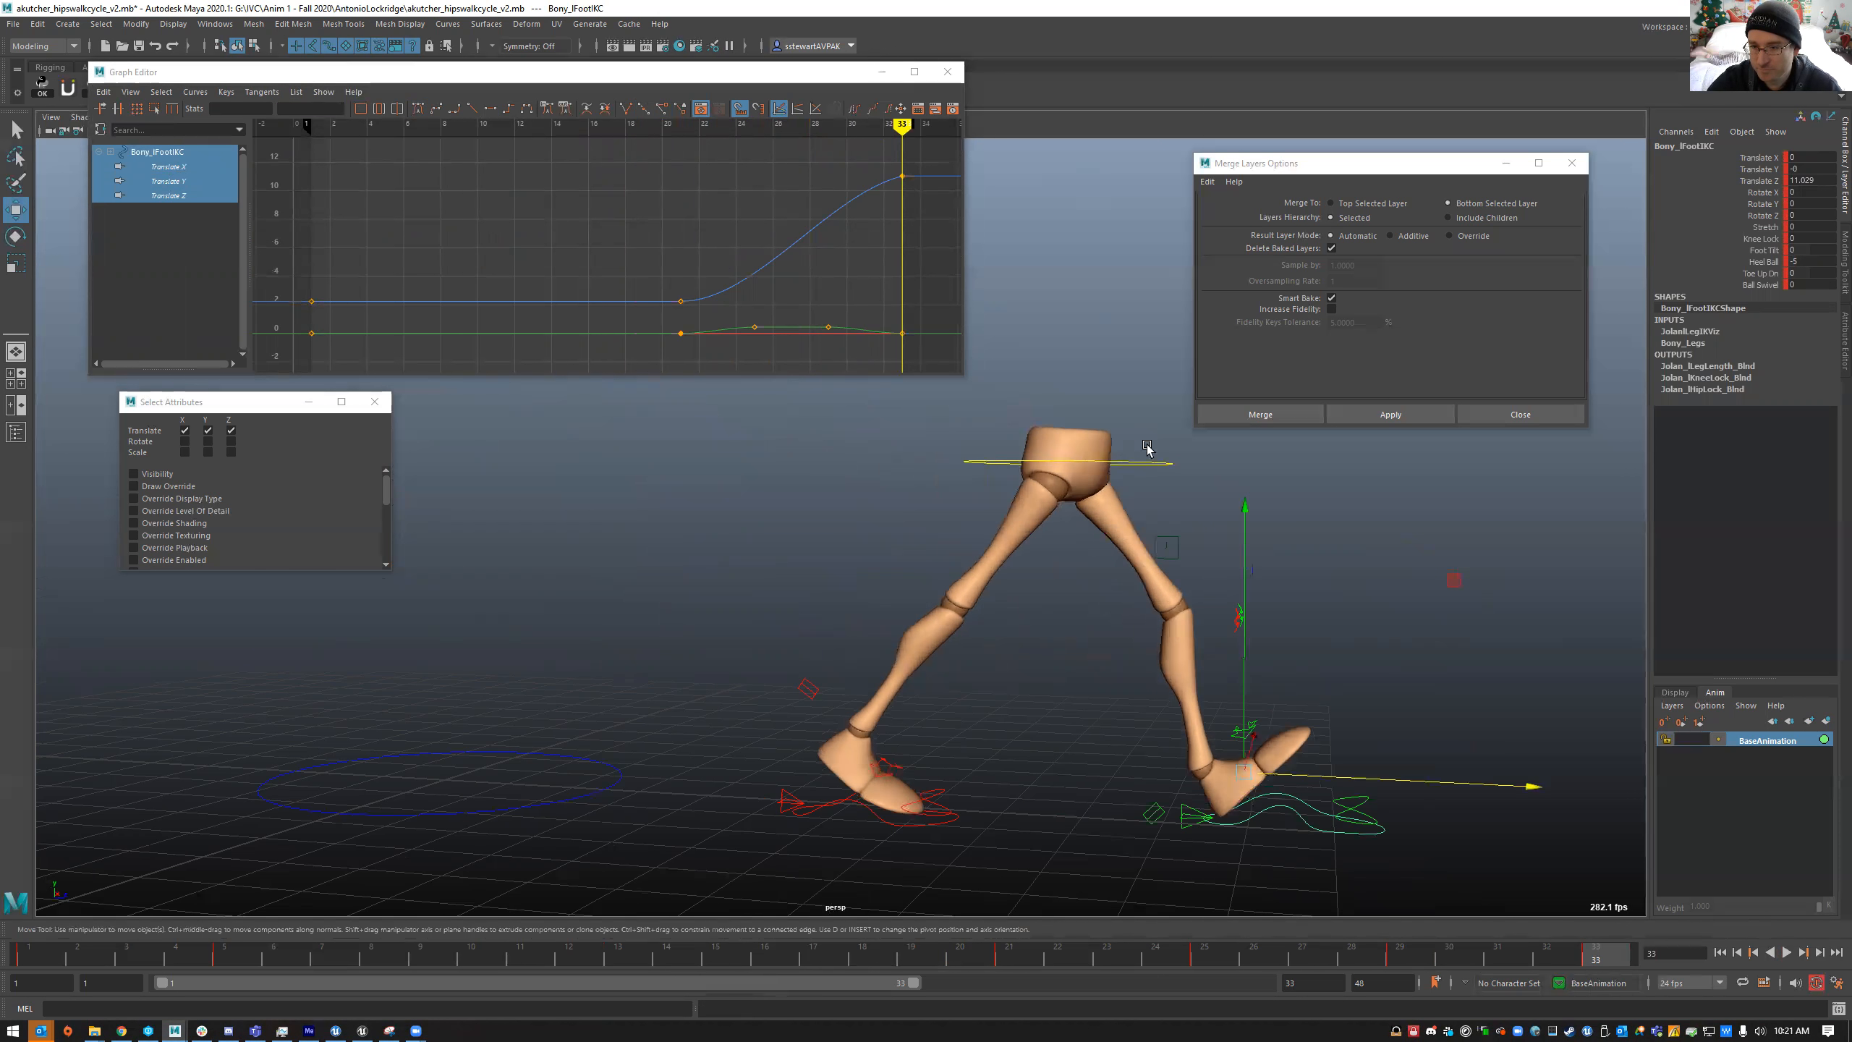
click(1382, 605)
alt+right_drag(1382, 605, 1148, 612)
- Try lowering the root at frame 1, and undo the moves
click(45, 952)
mouse_move(495, 558)
alt+mouse_down()
mouse_move(542, 474)
mouse_move(519, 541)
alt+mouse_up()
click(542, 474)
drag(494, 479, 618, 600)
key(ctrl+z)
alt+right_drag(617, 600, 715, 654)
alt+middle_drag(715, 654, 920, 686)
alt+drag(920, 686, 938, 682)
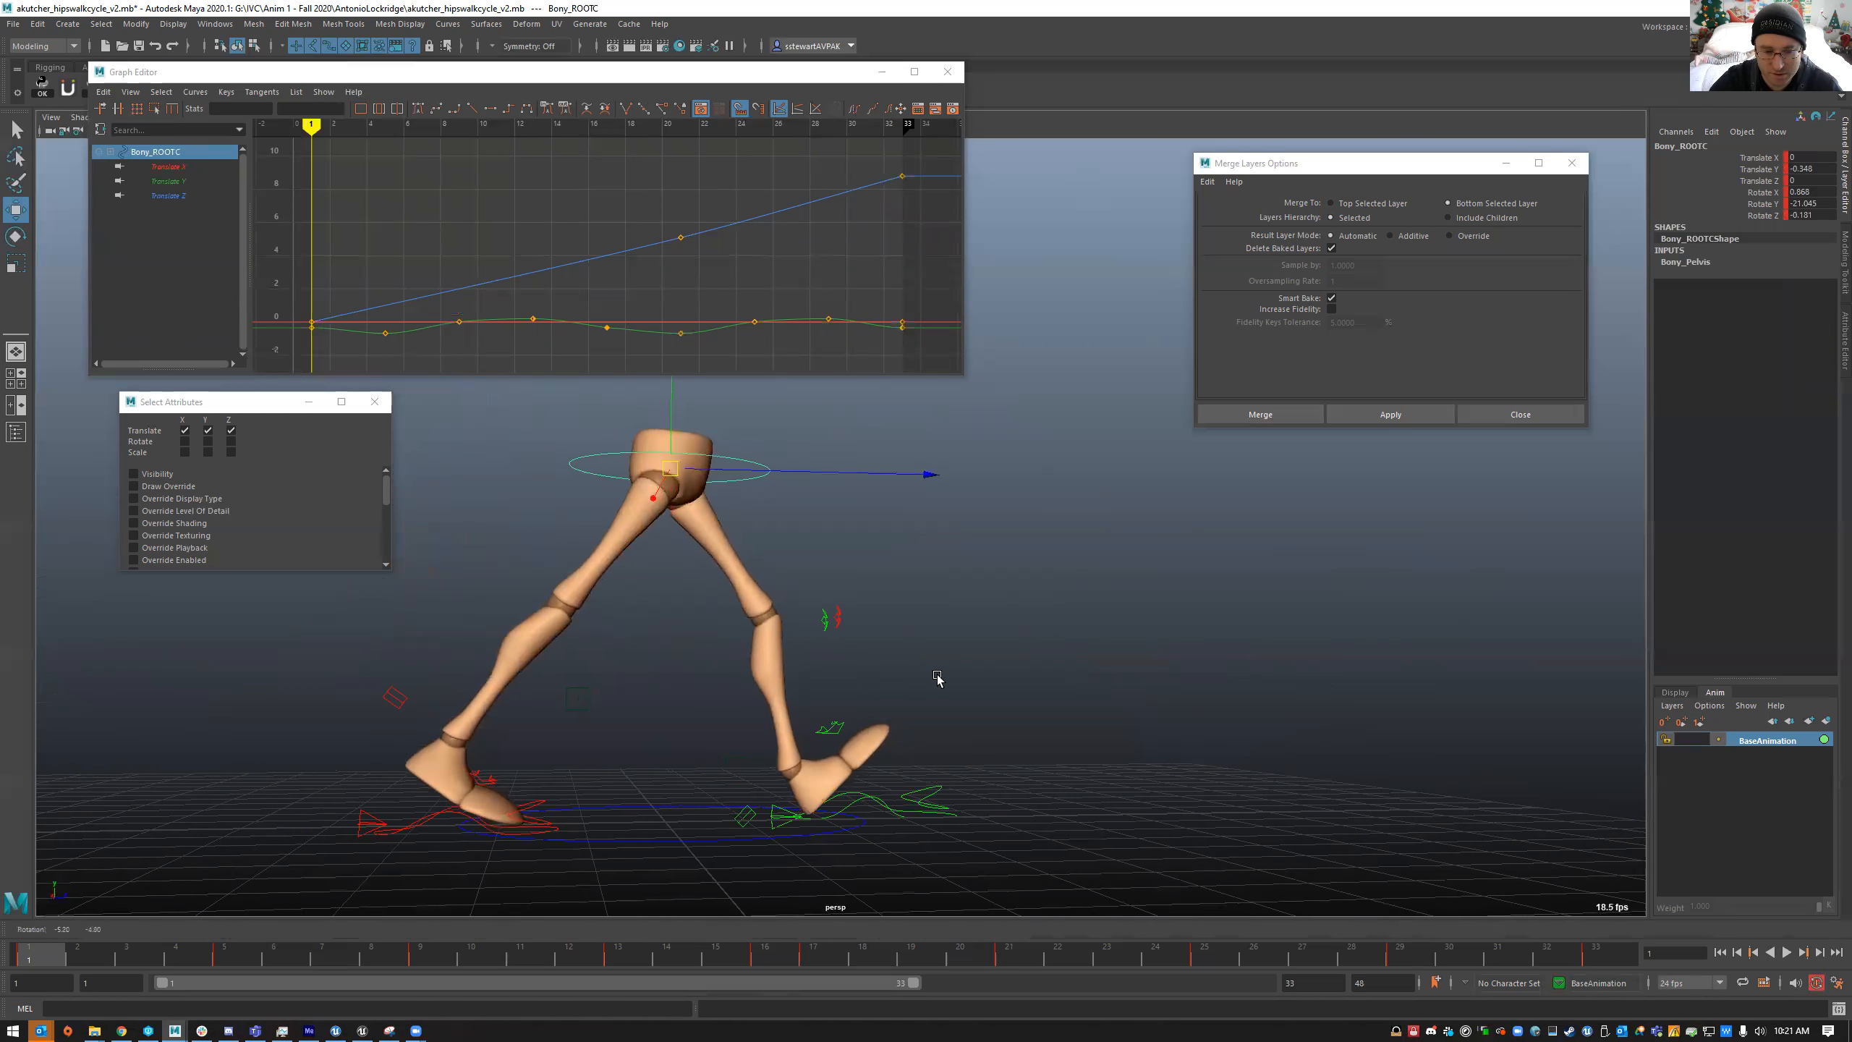
mouse_move(648, 521)
mouse_down()
mouse_move(649, 491)
mouse_move(616, 524)
mouse_move(660, 510)
mouse_move(629, 533)
mouse_move(664, 485)
mouse_move(640, 519)
mouse_move(671, 505)
mouse_move(650, 512)
mouse_up()
key(ctrl+z)
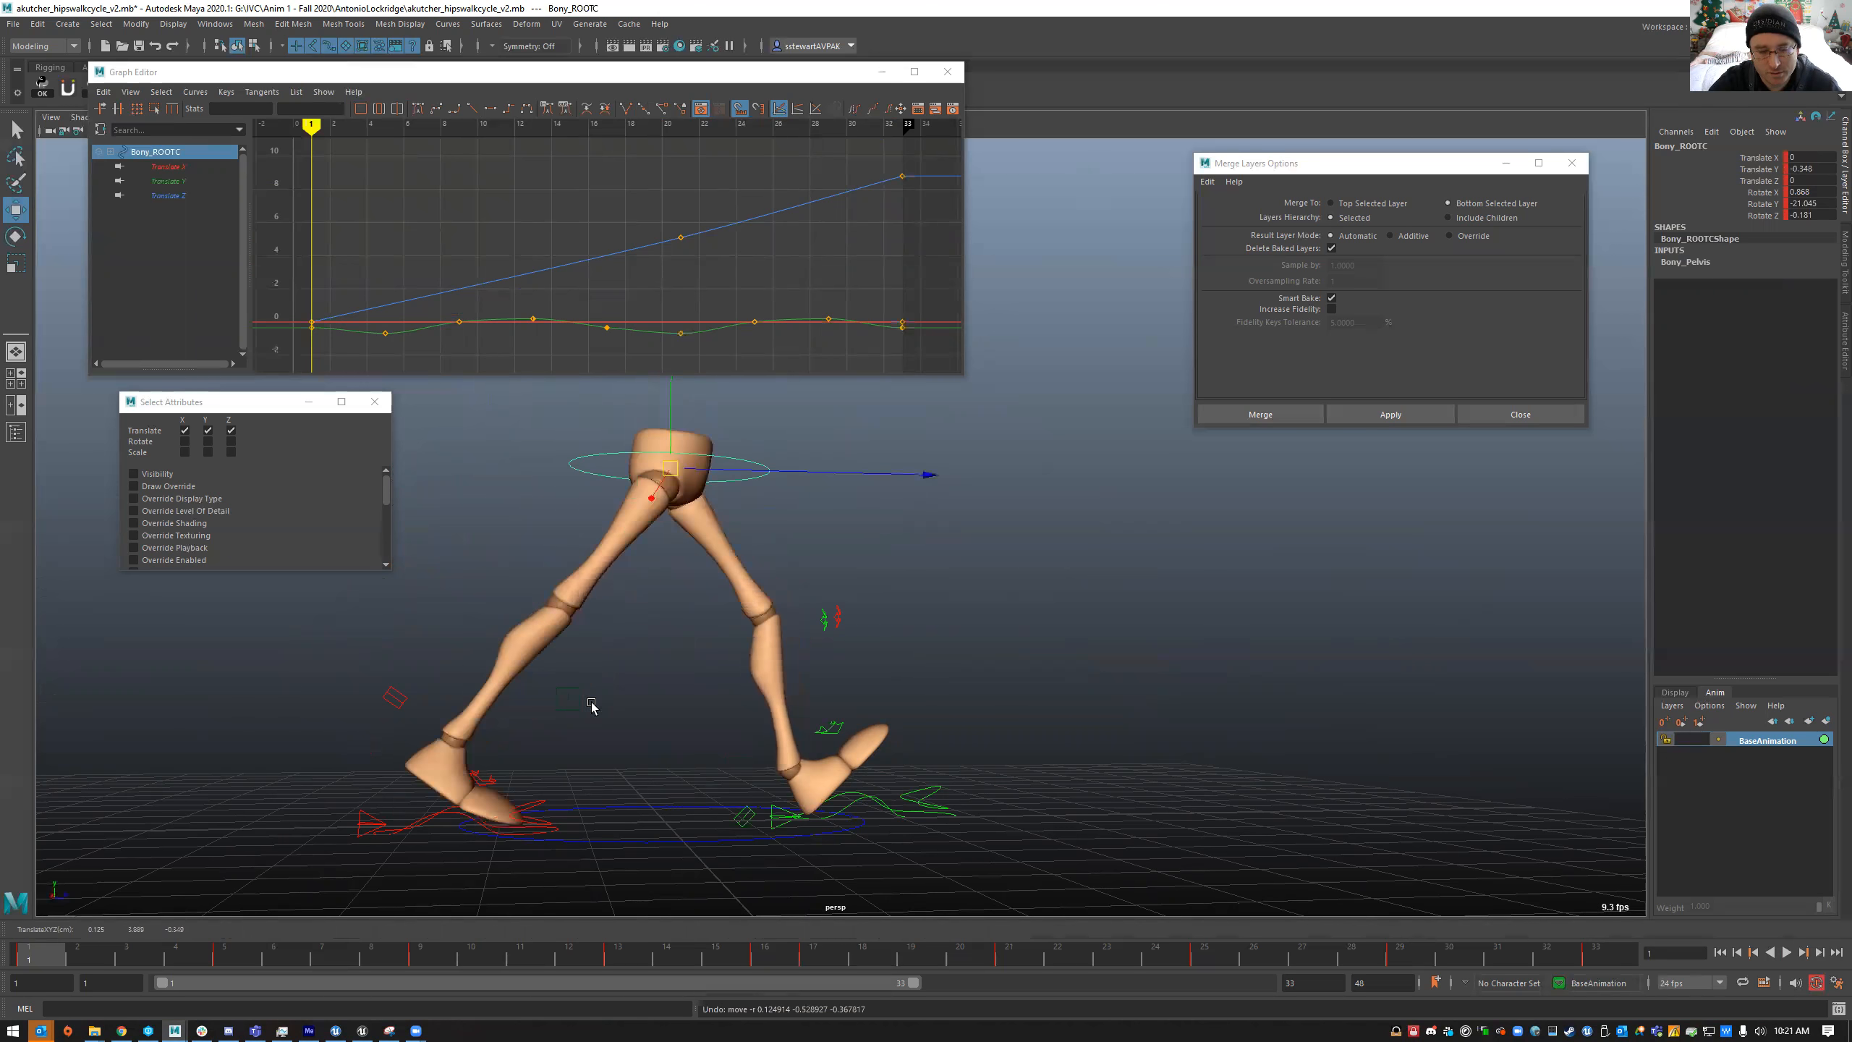
alt+drag(569, 762, 534, 795)
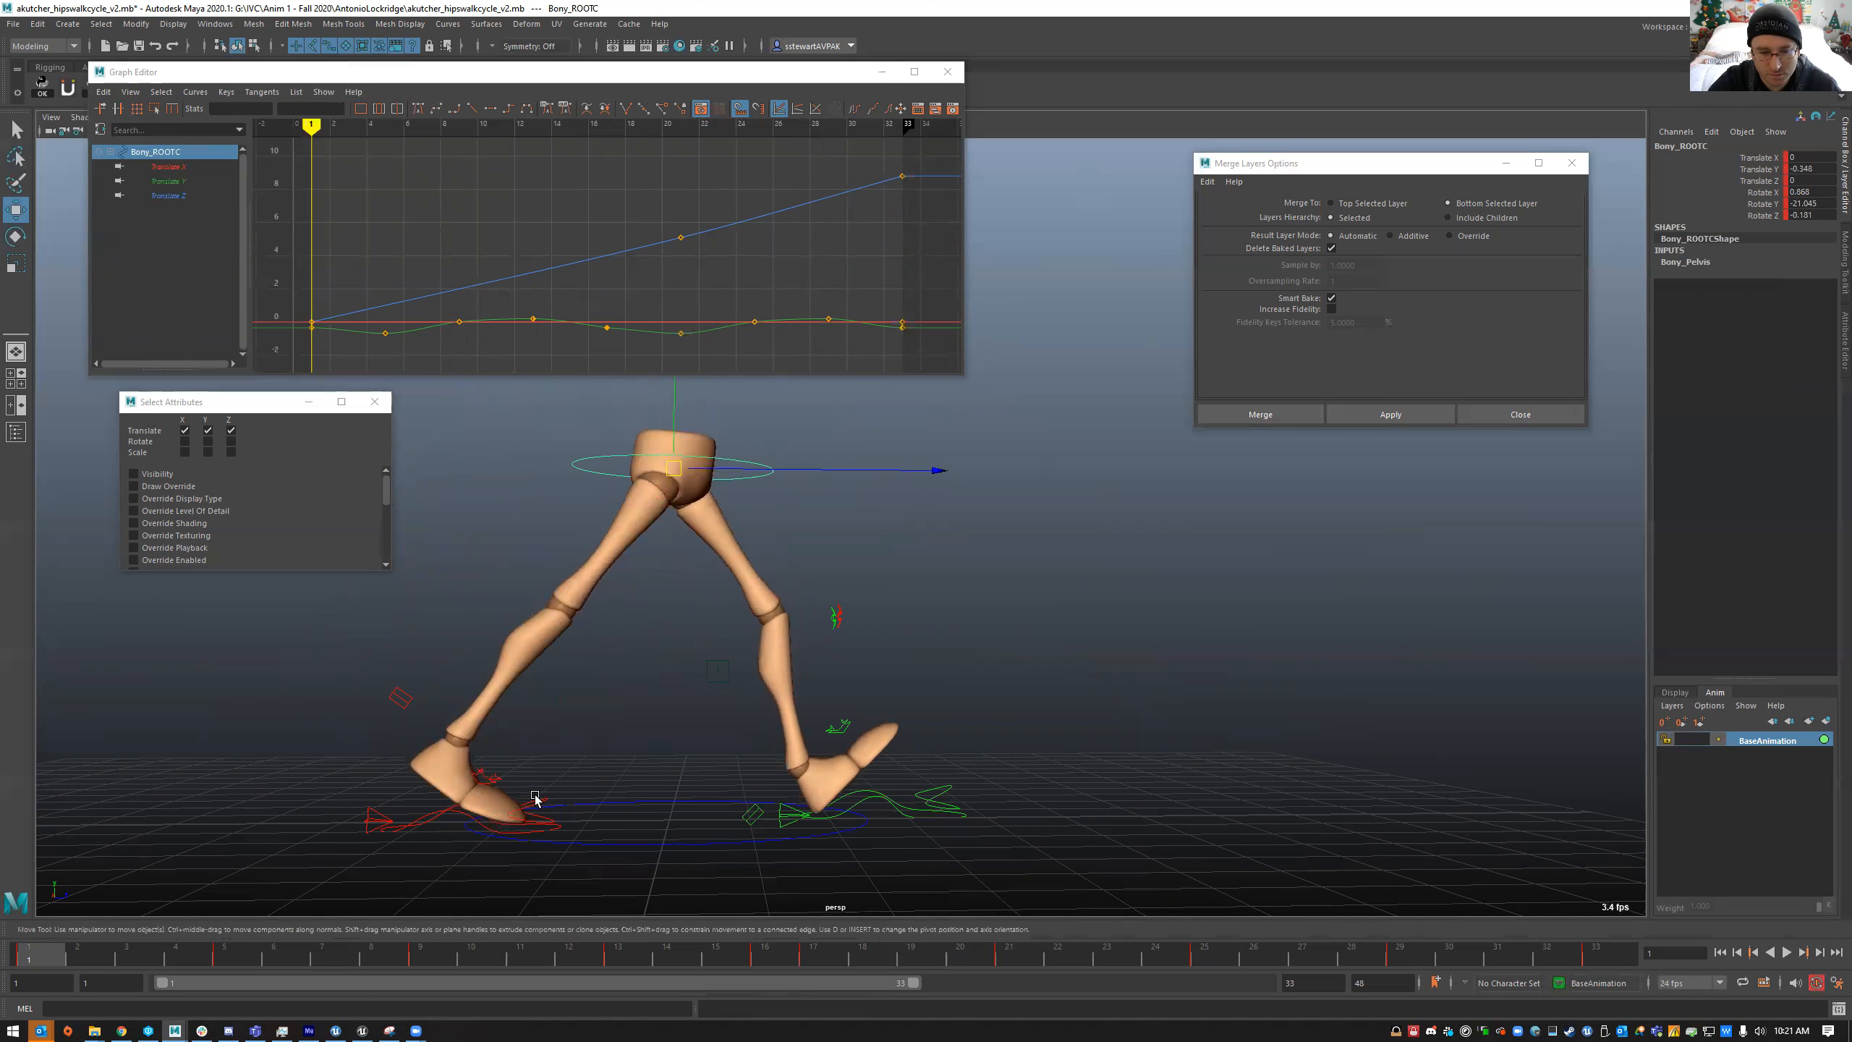
- Examine the right foot's toe, foot, ball roll and heel controls and their channels at frame 1
click(495, 779)
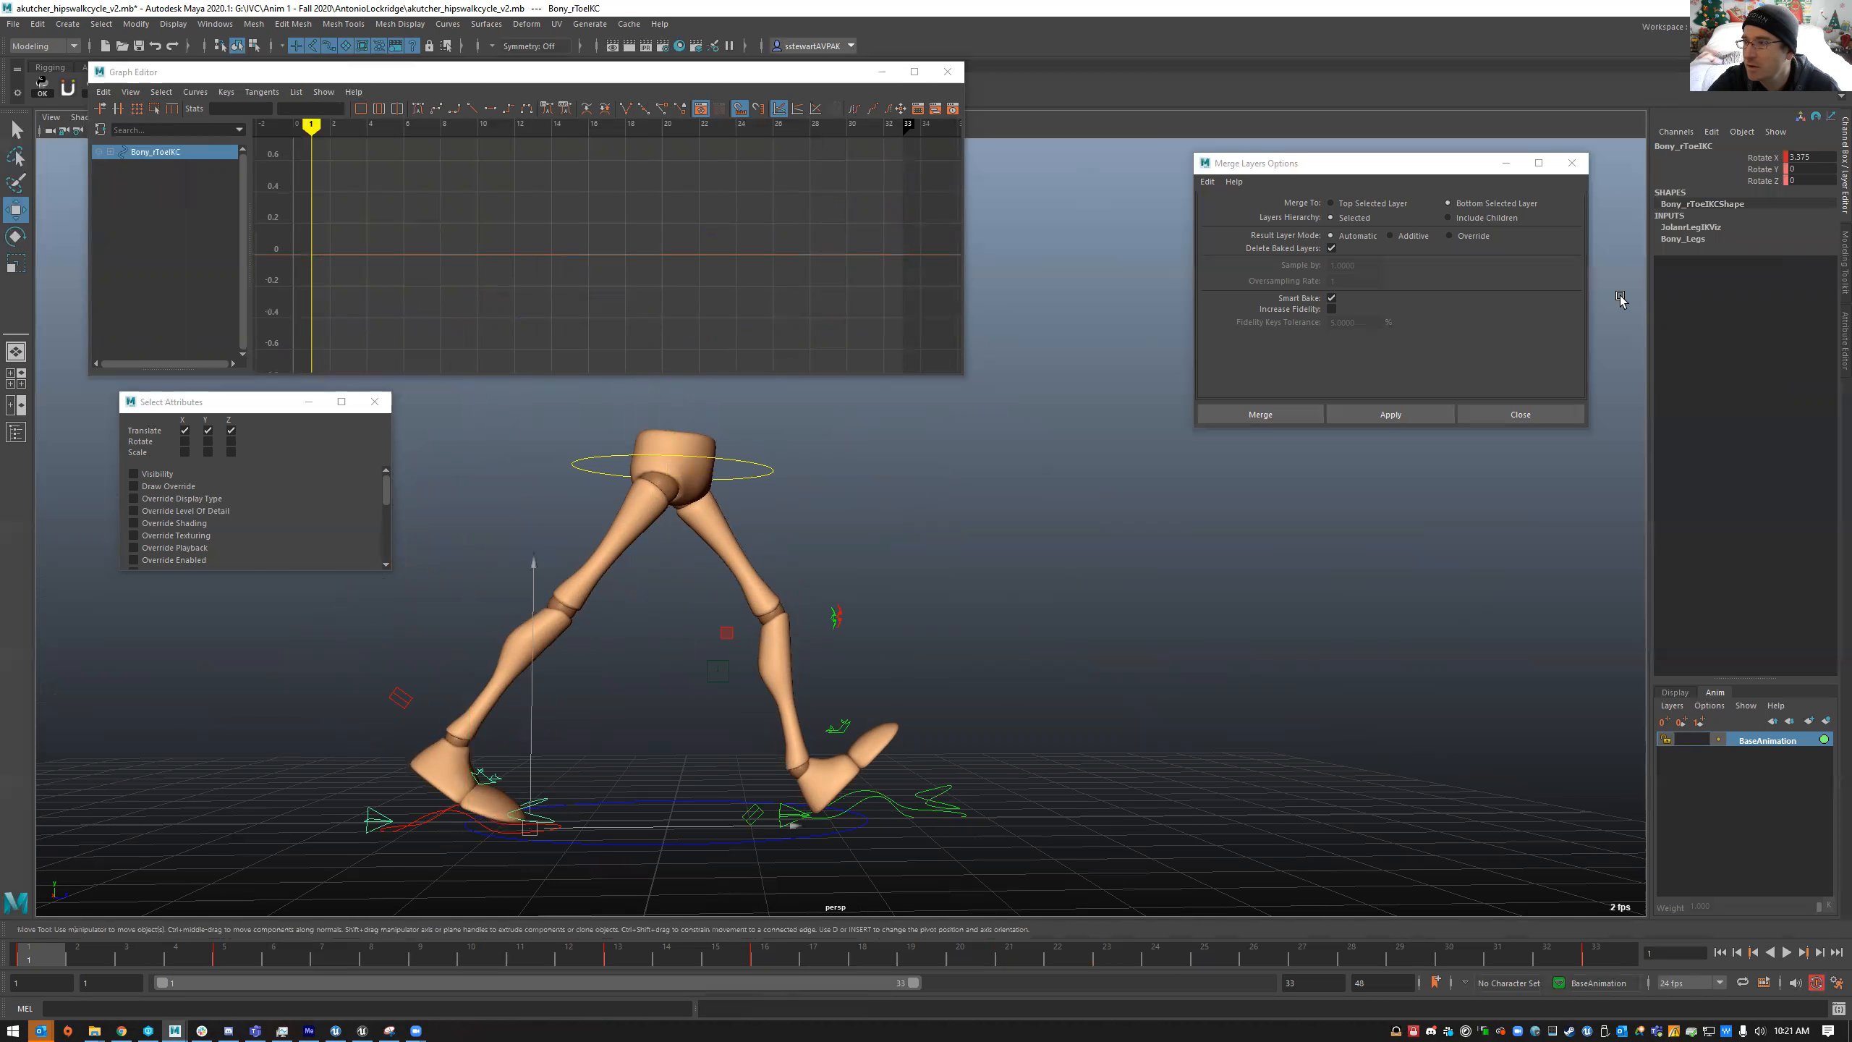
click(443, 815)
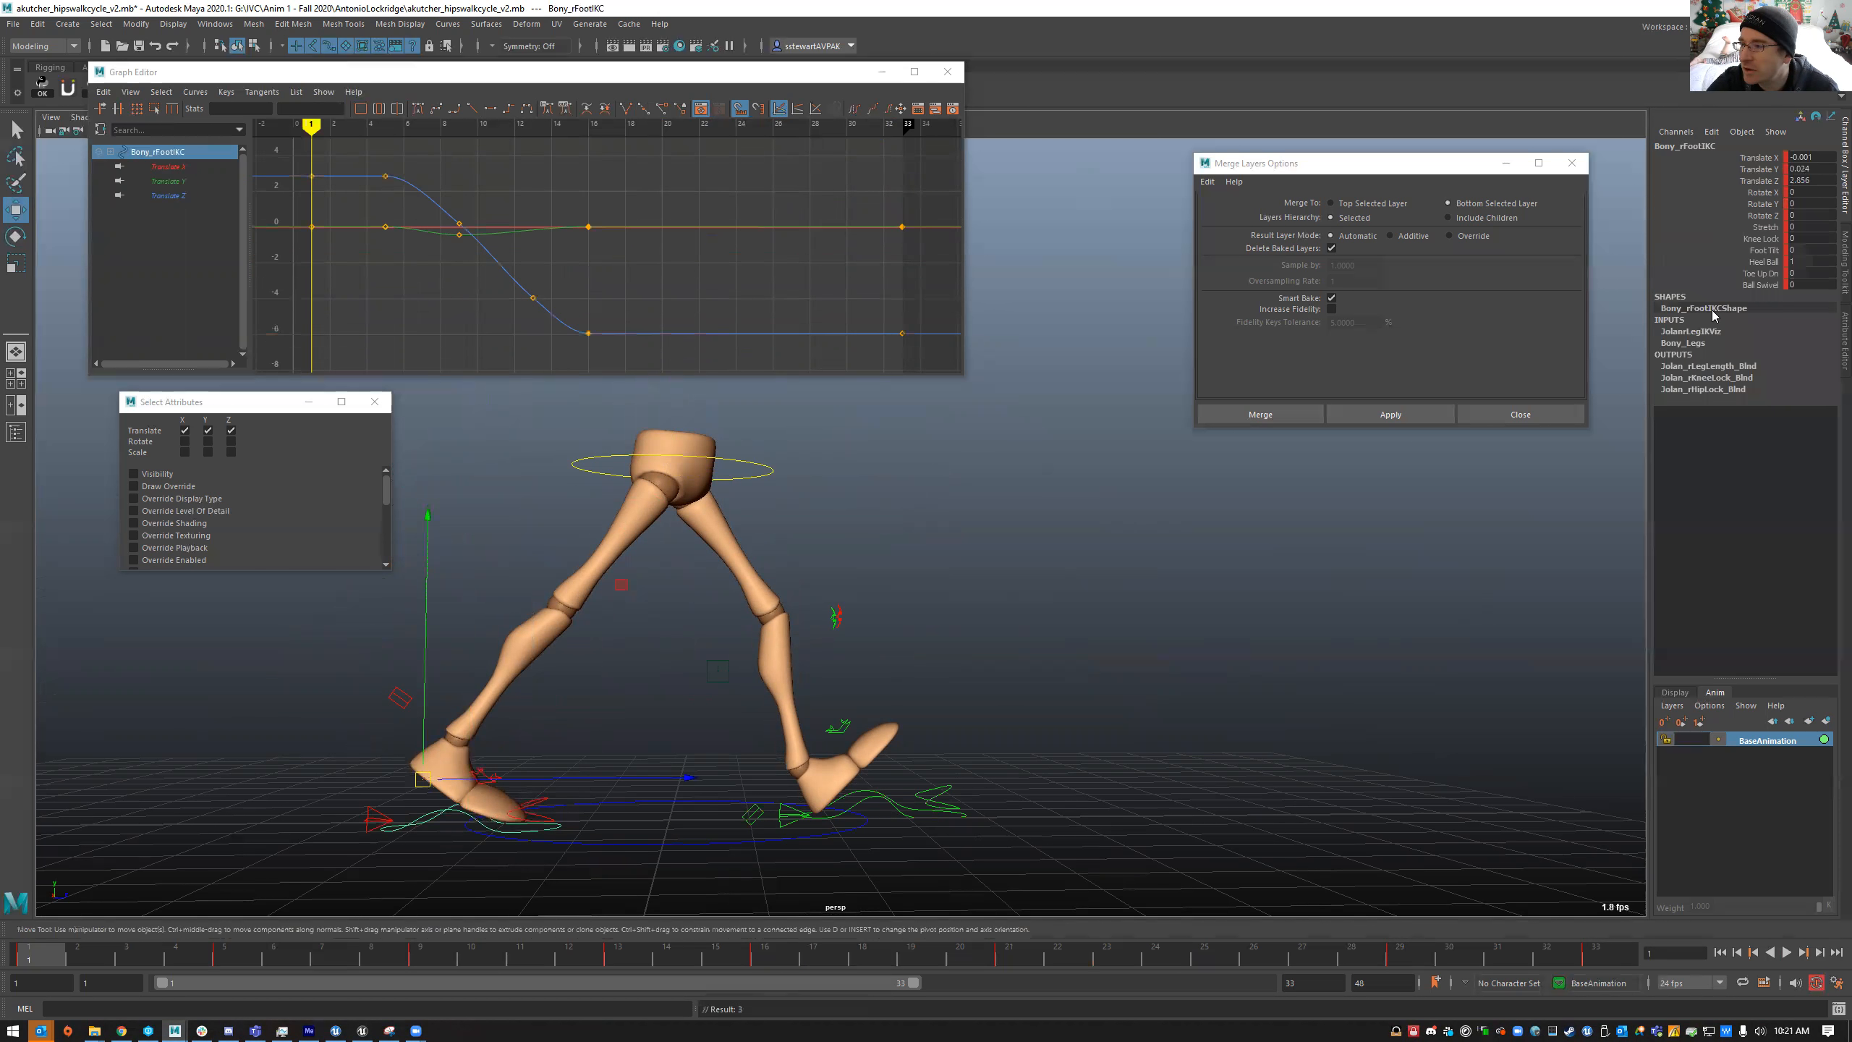
click(487, 774)
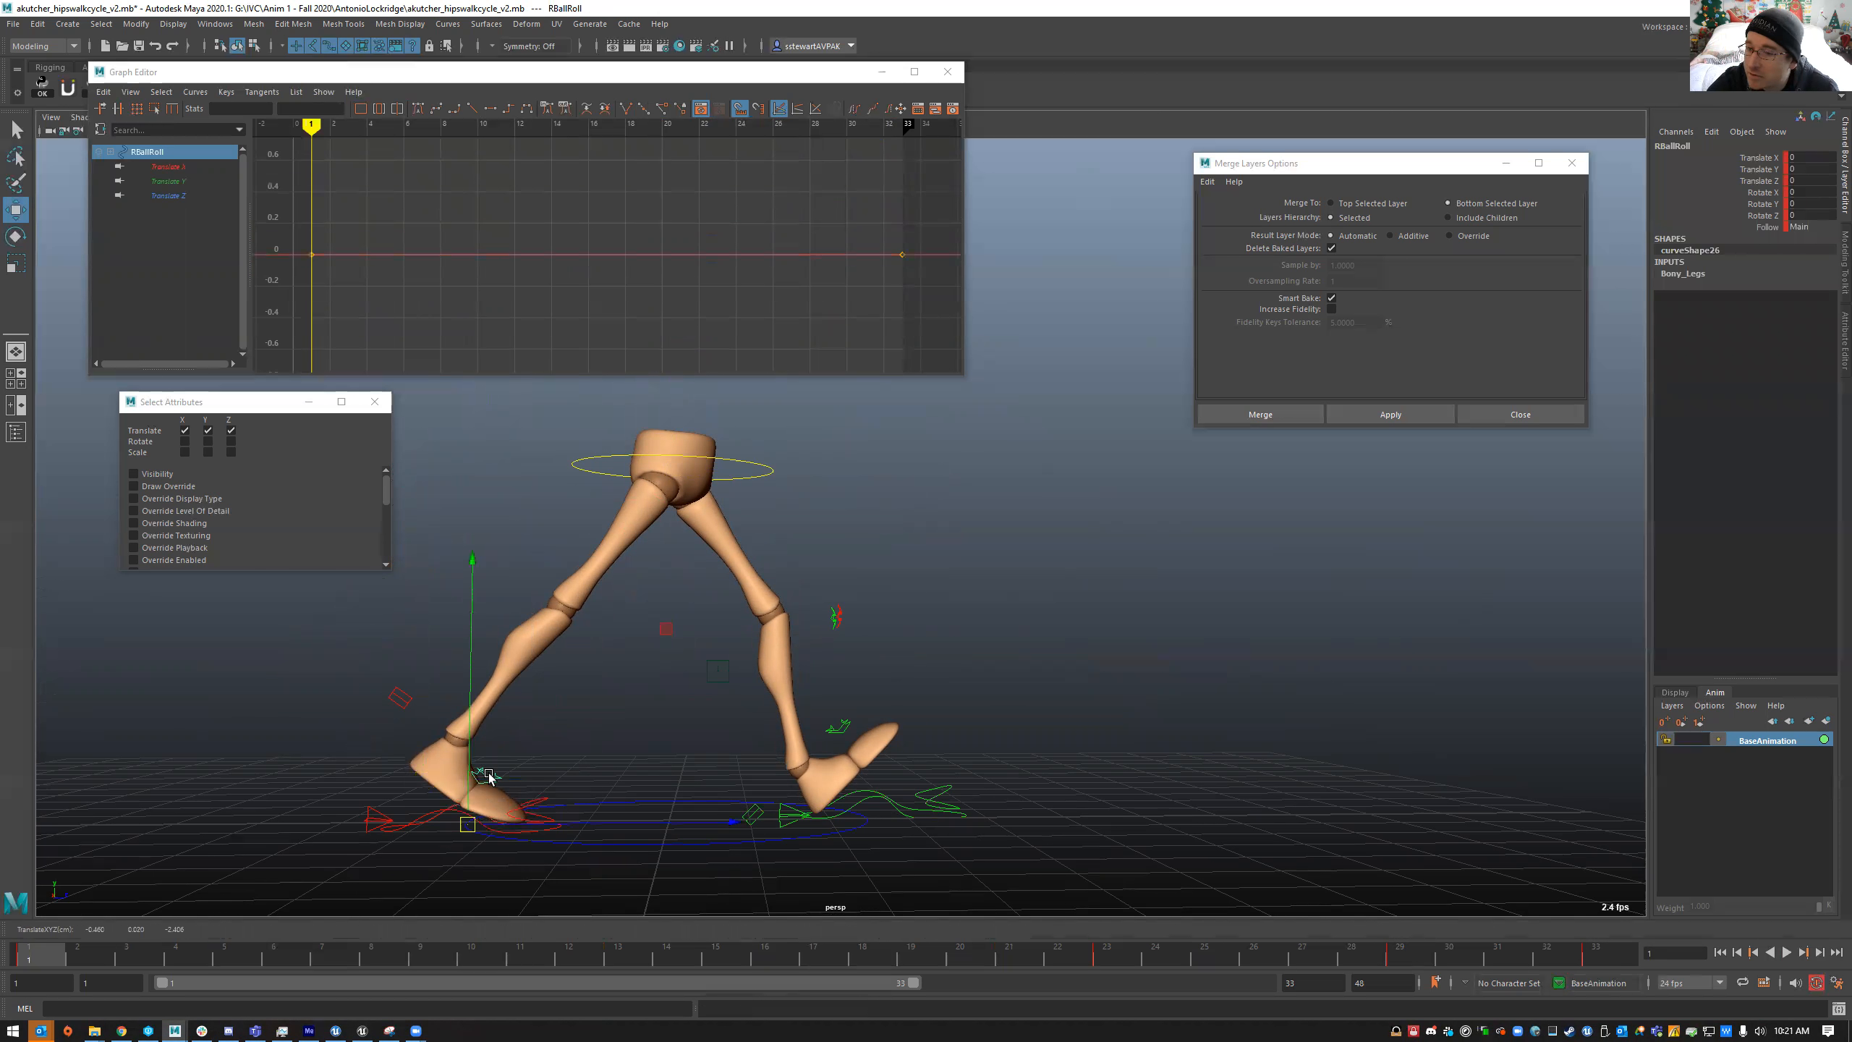
click(534, 803)
click(1432, 412)
click(366, 823)
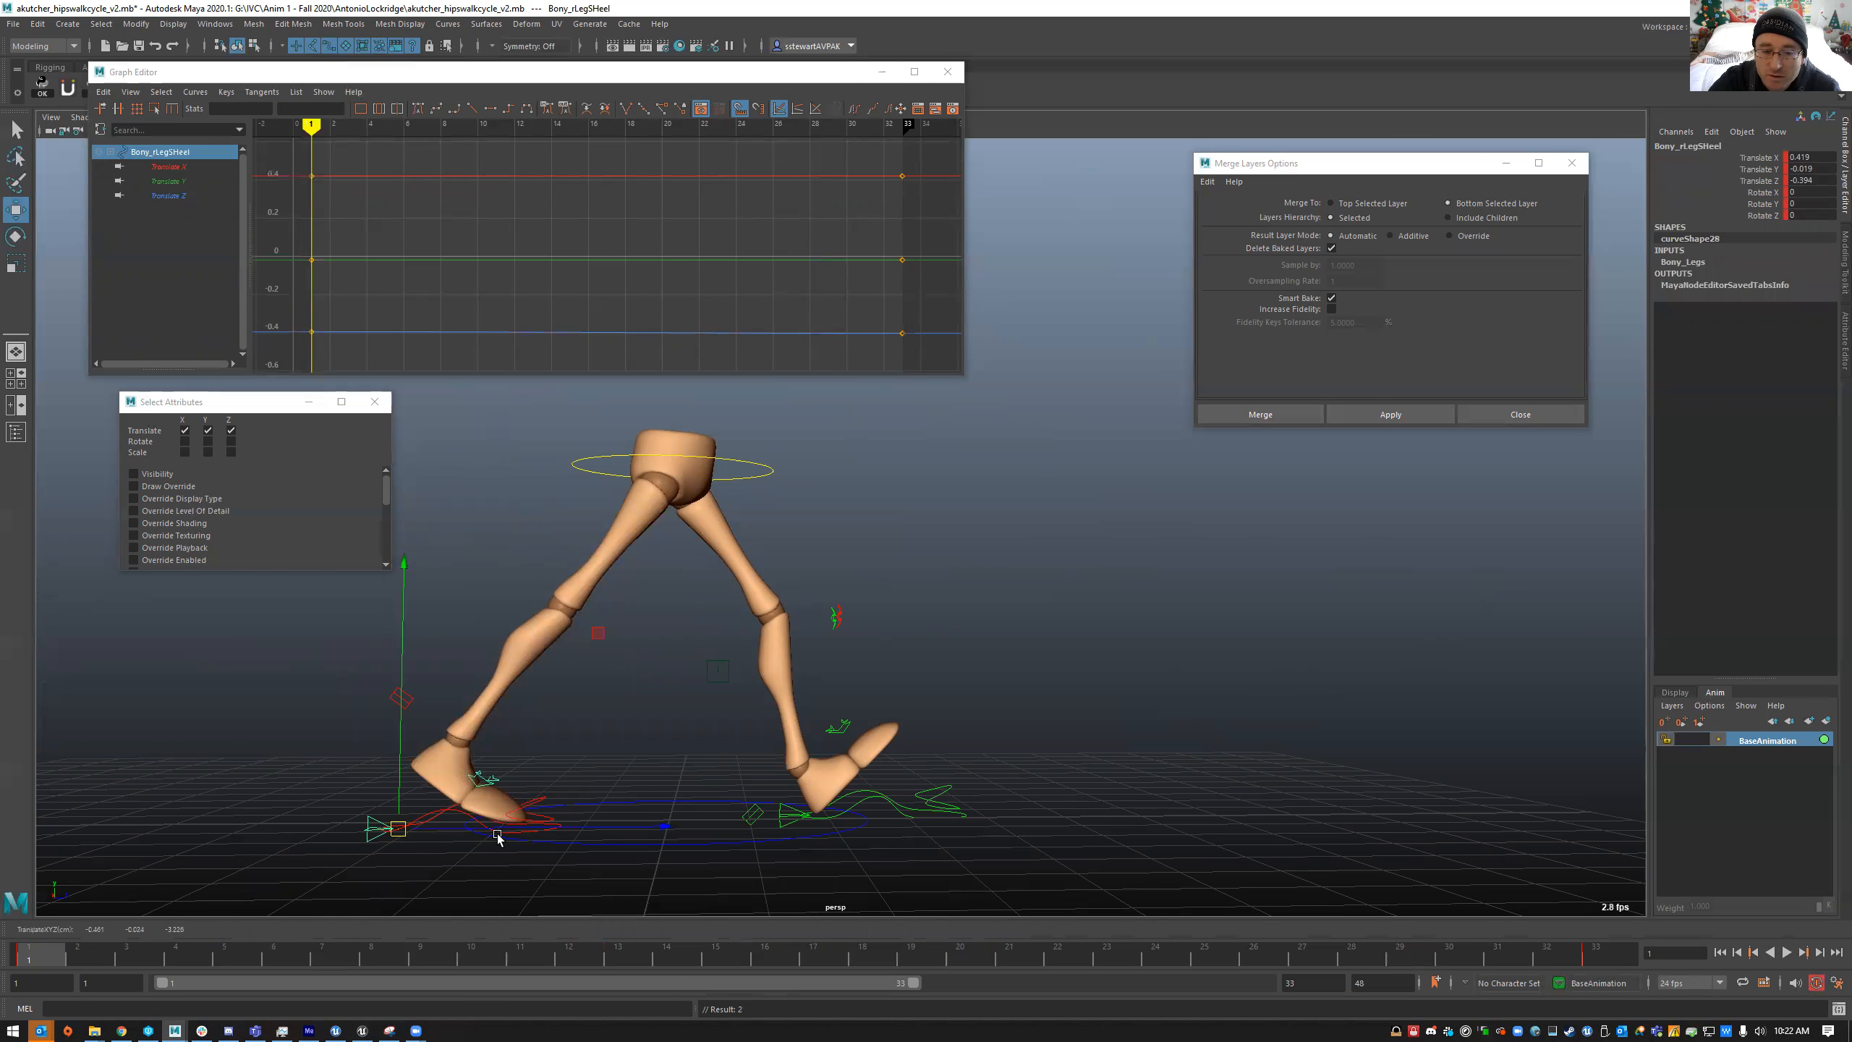
- Try adjusting the right foot's Heel Ball at frame 1, and undo the change
click(468, 817)
click(1763, 261)
middle_drag(1100, 558, 1033, 611)
key(ctrl+z)
- Lower the left foot's raised toes slightly at frame 1 by adjusting its Heel Ball value
click(779, 813)
key(w)
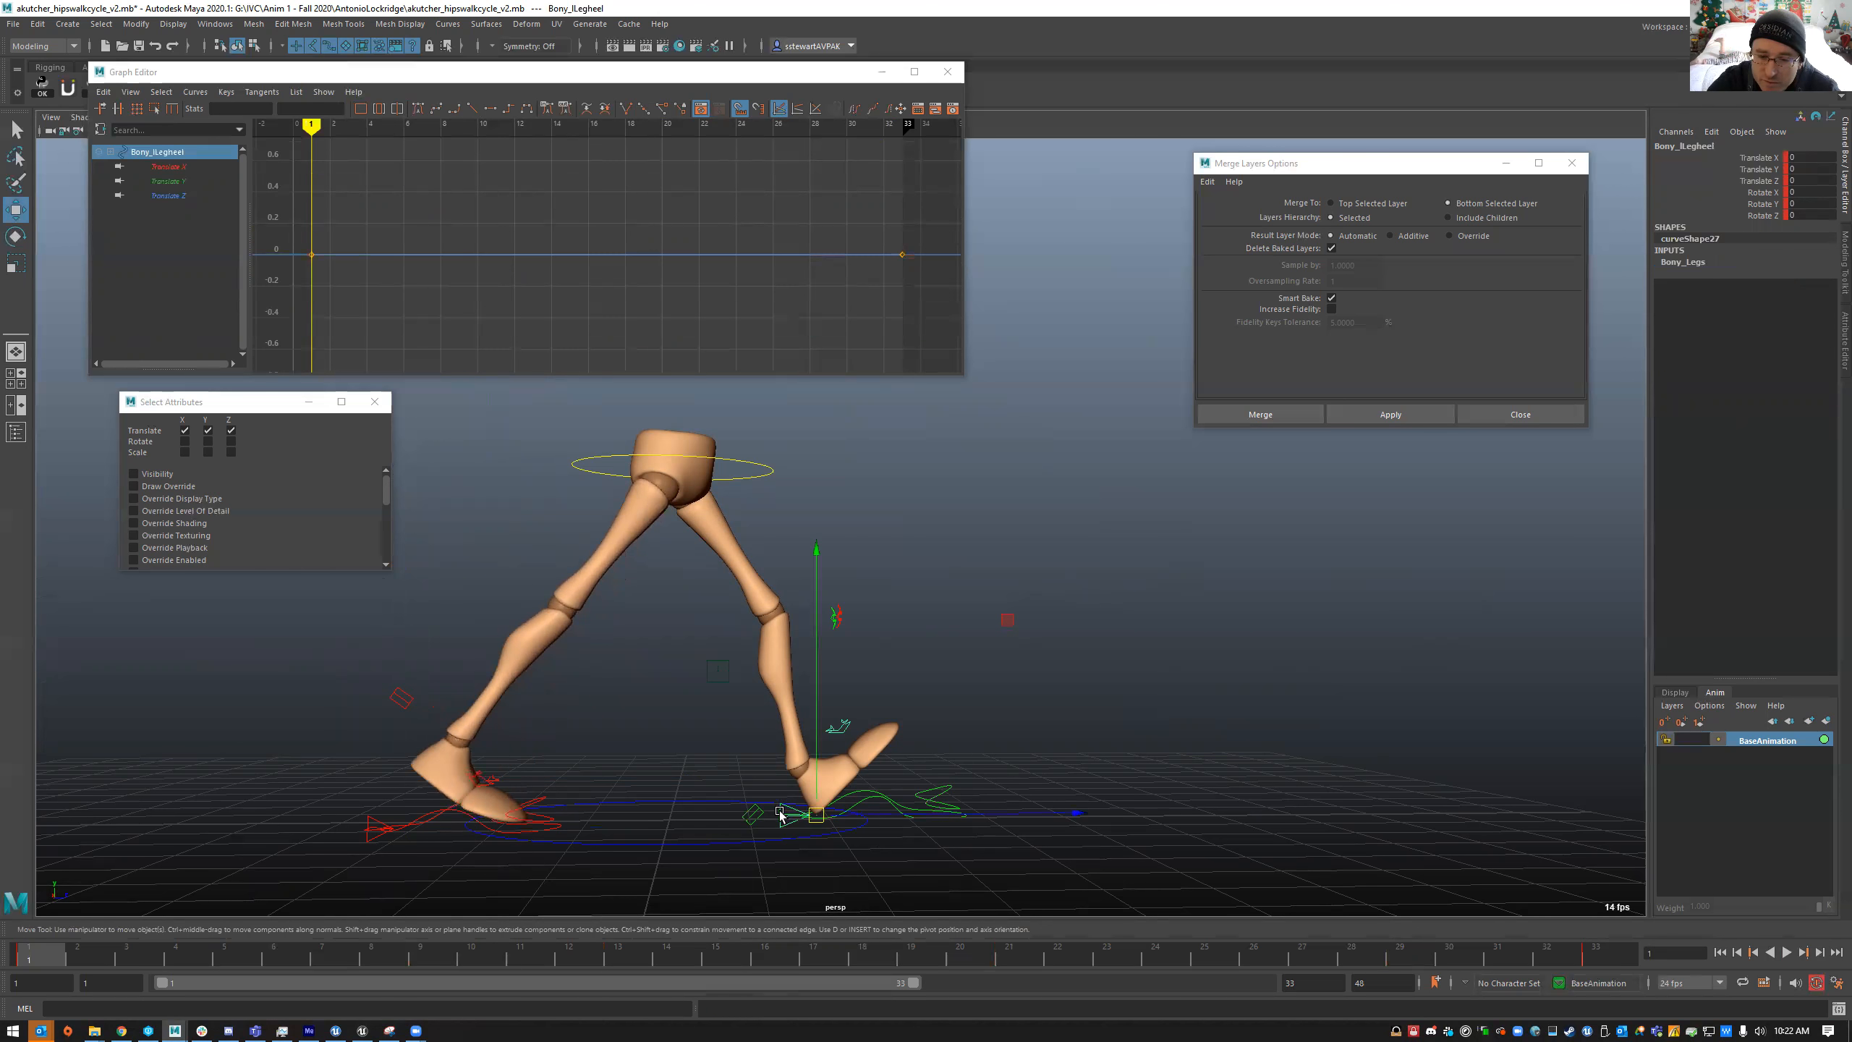
key(e)
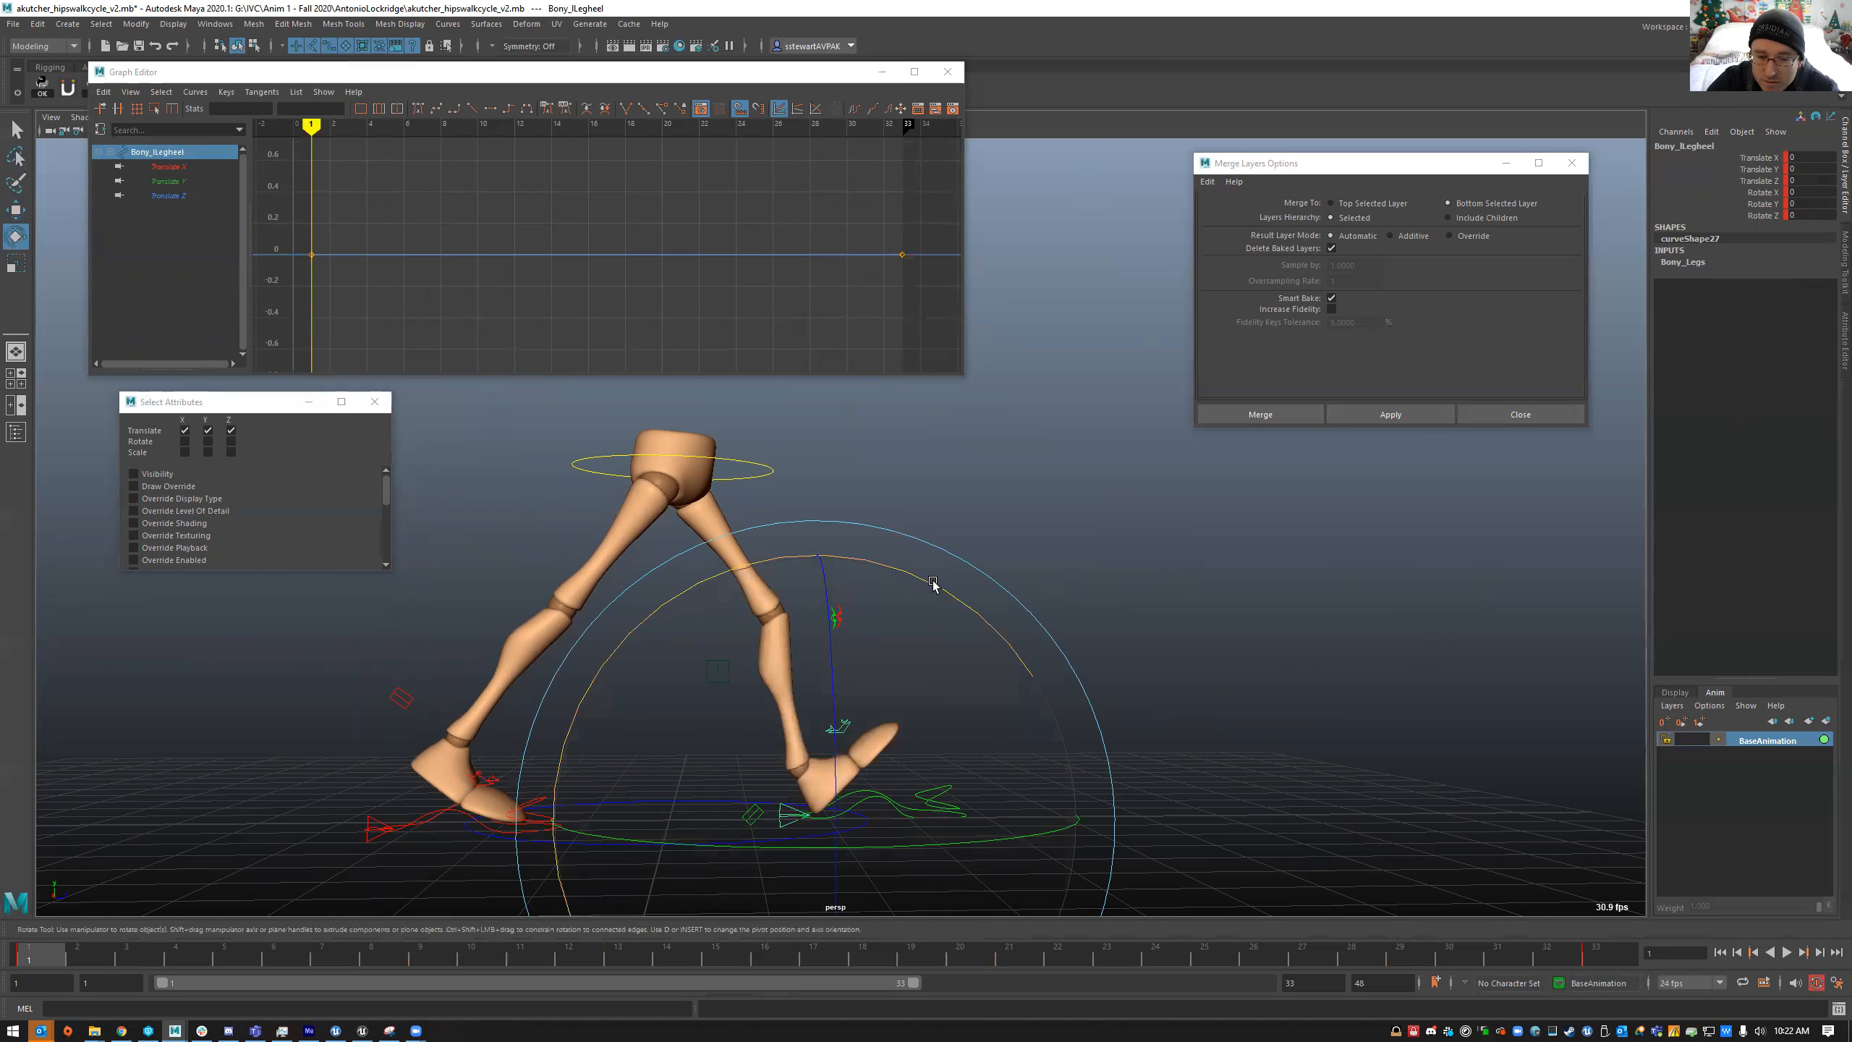
click(894, 801)
key(w)
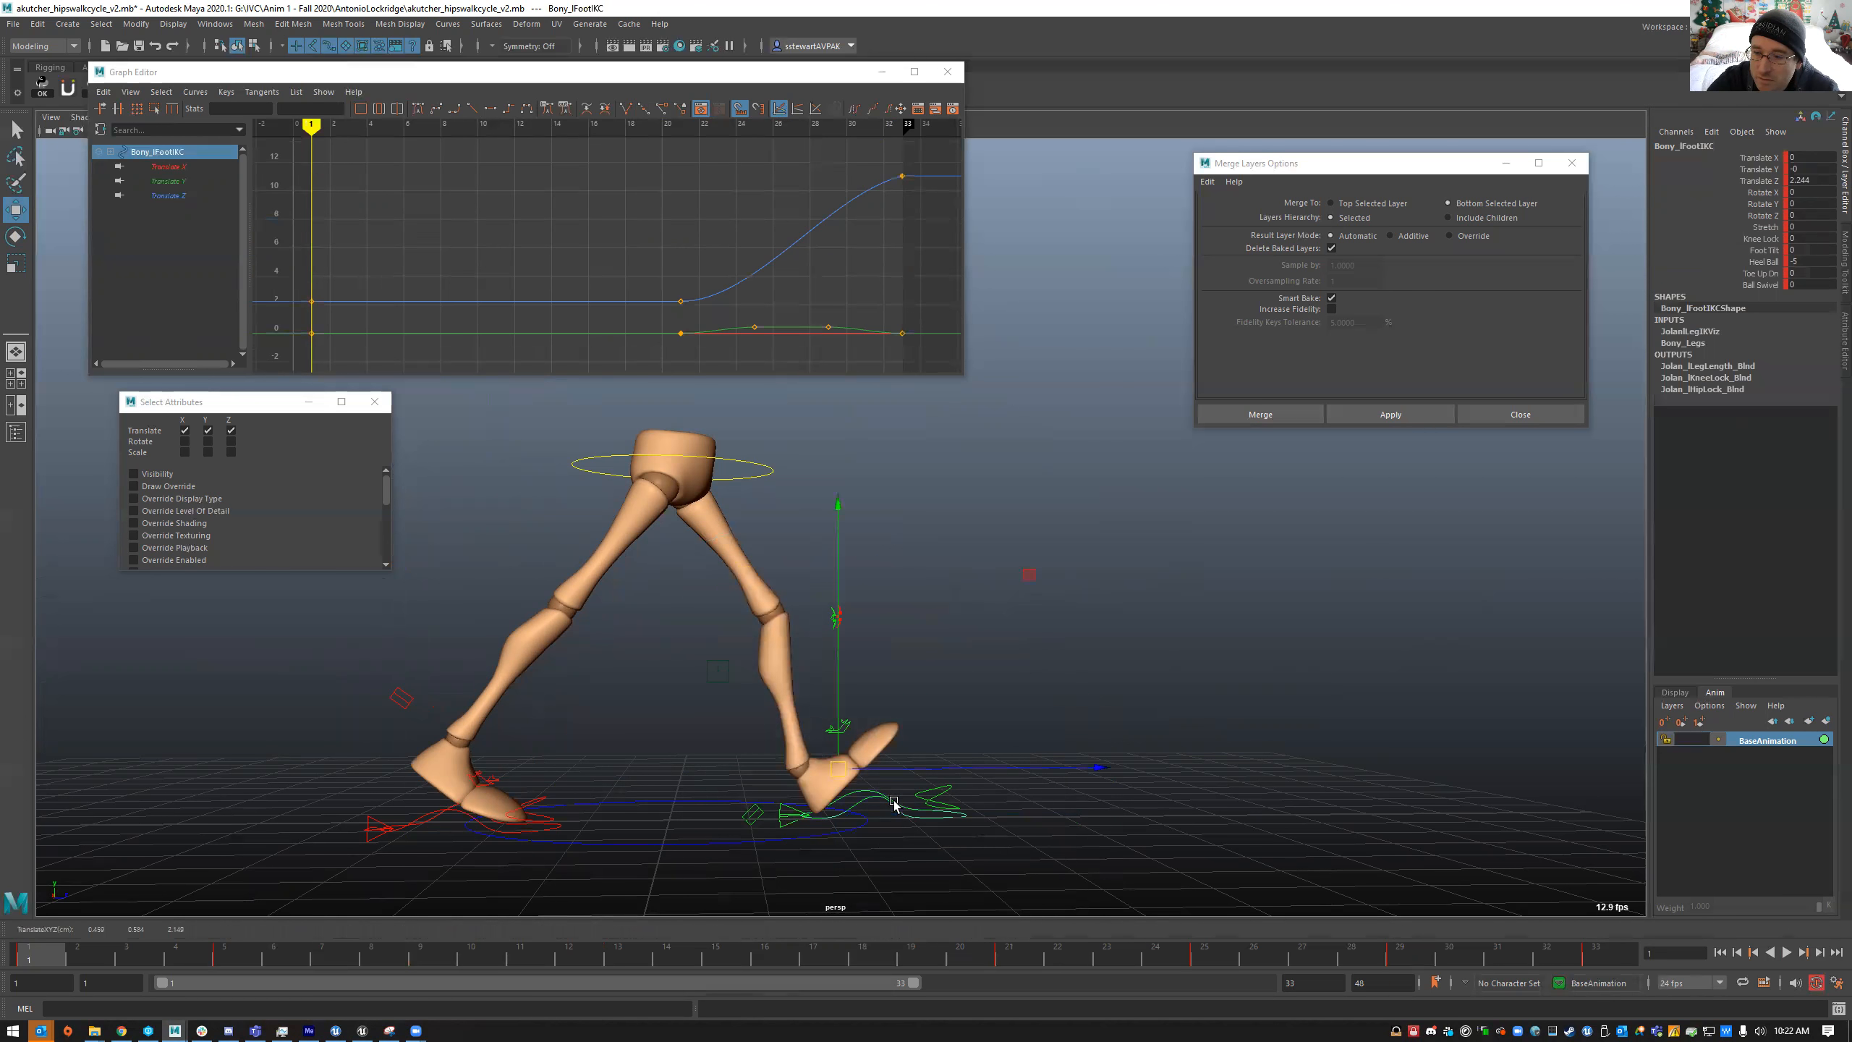
click(1764, 261)
middle_drag(685, 582, 728, 581)
- Move the root to Translate Y about -0.57 and Z about -0.385 at frame 1, and lift the right heel with Heel Ball
click(771, 471)
drag(672, 472, 651, 484)
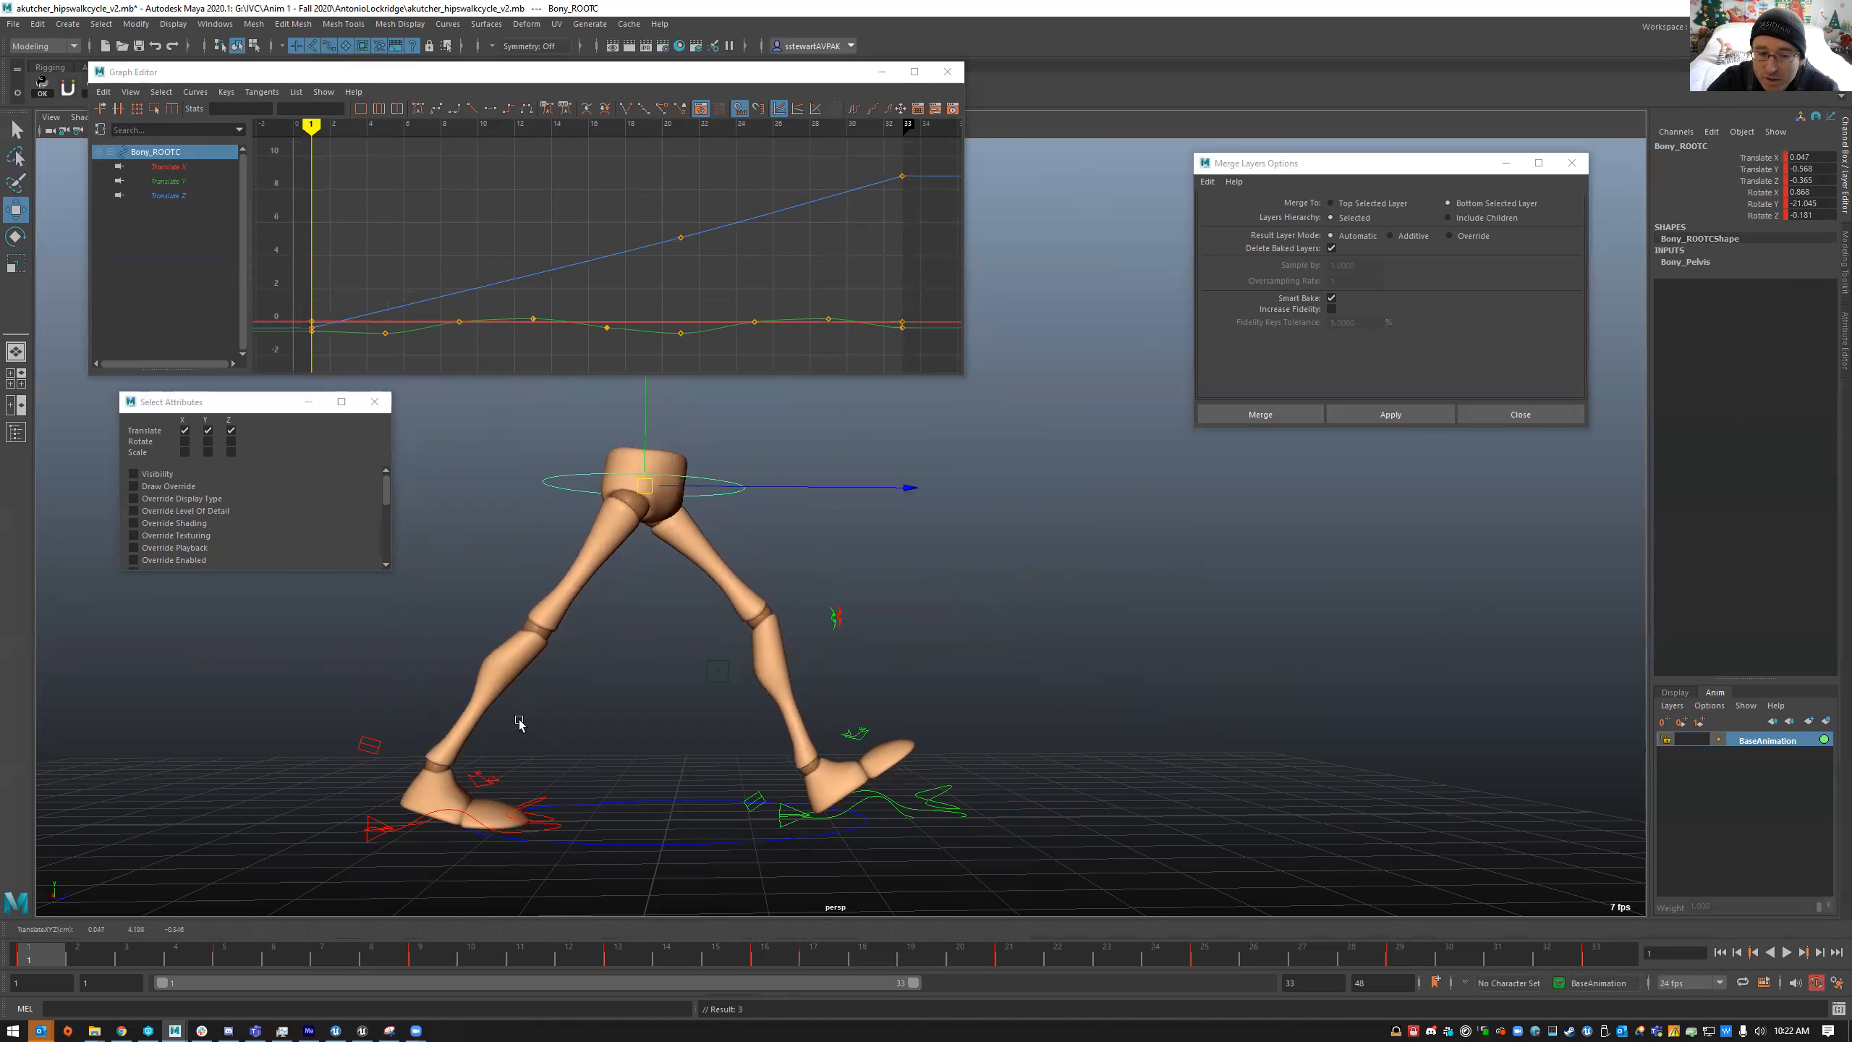
click(453, 813)
click(1764, 261)
middle_drag(613, 675, 628, 675)
- Select all the rig's controls, and nudge the root alone slightly upward at frame 1
alt+drag(694, 749, 905, 752)
drag(1062, 881, 185, 397)
key(w)
alt+drag(636, 682, 630, 653)
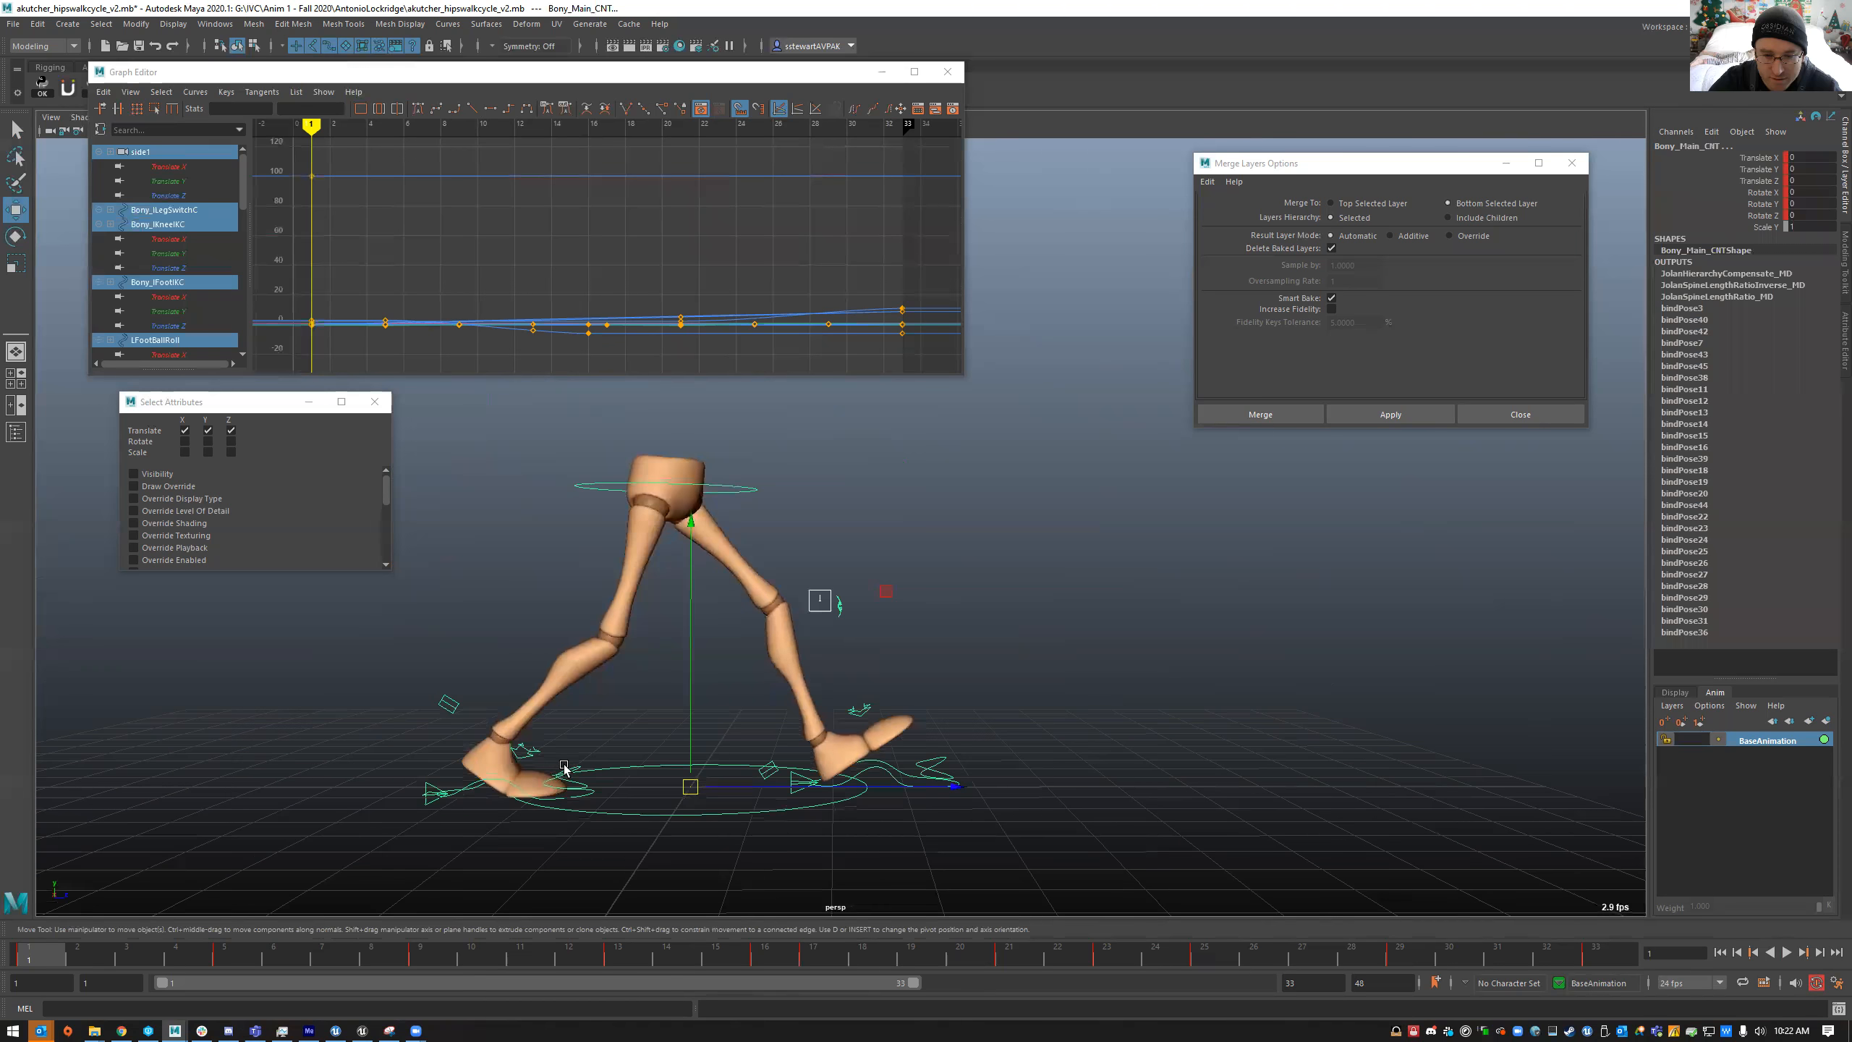
click(732, 487)
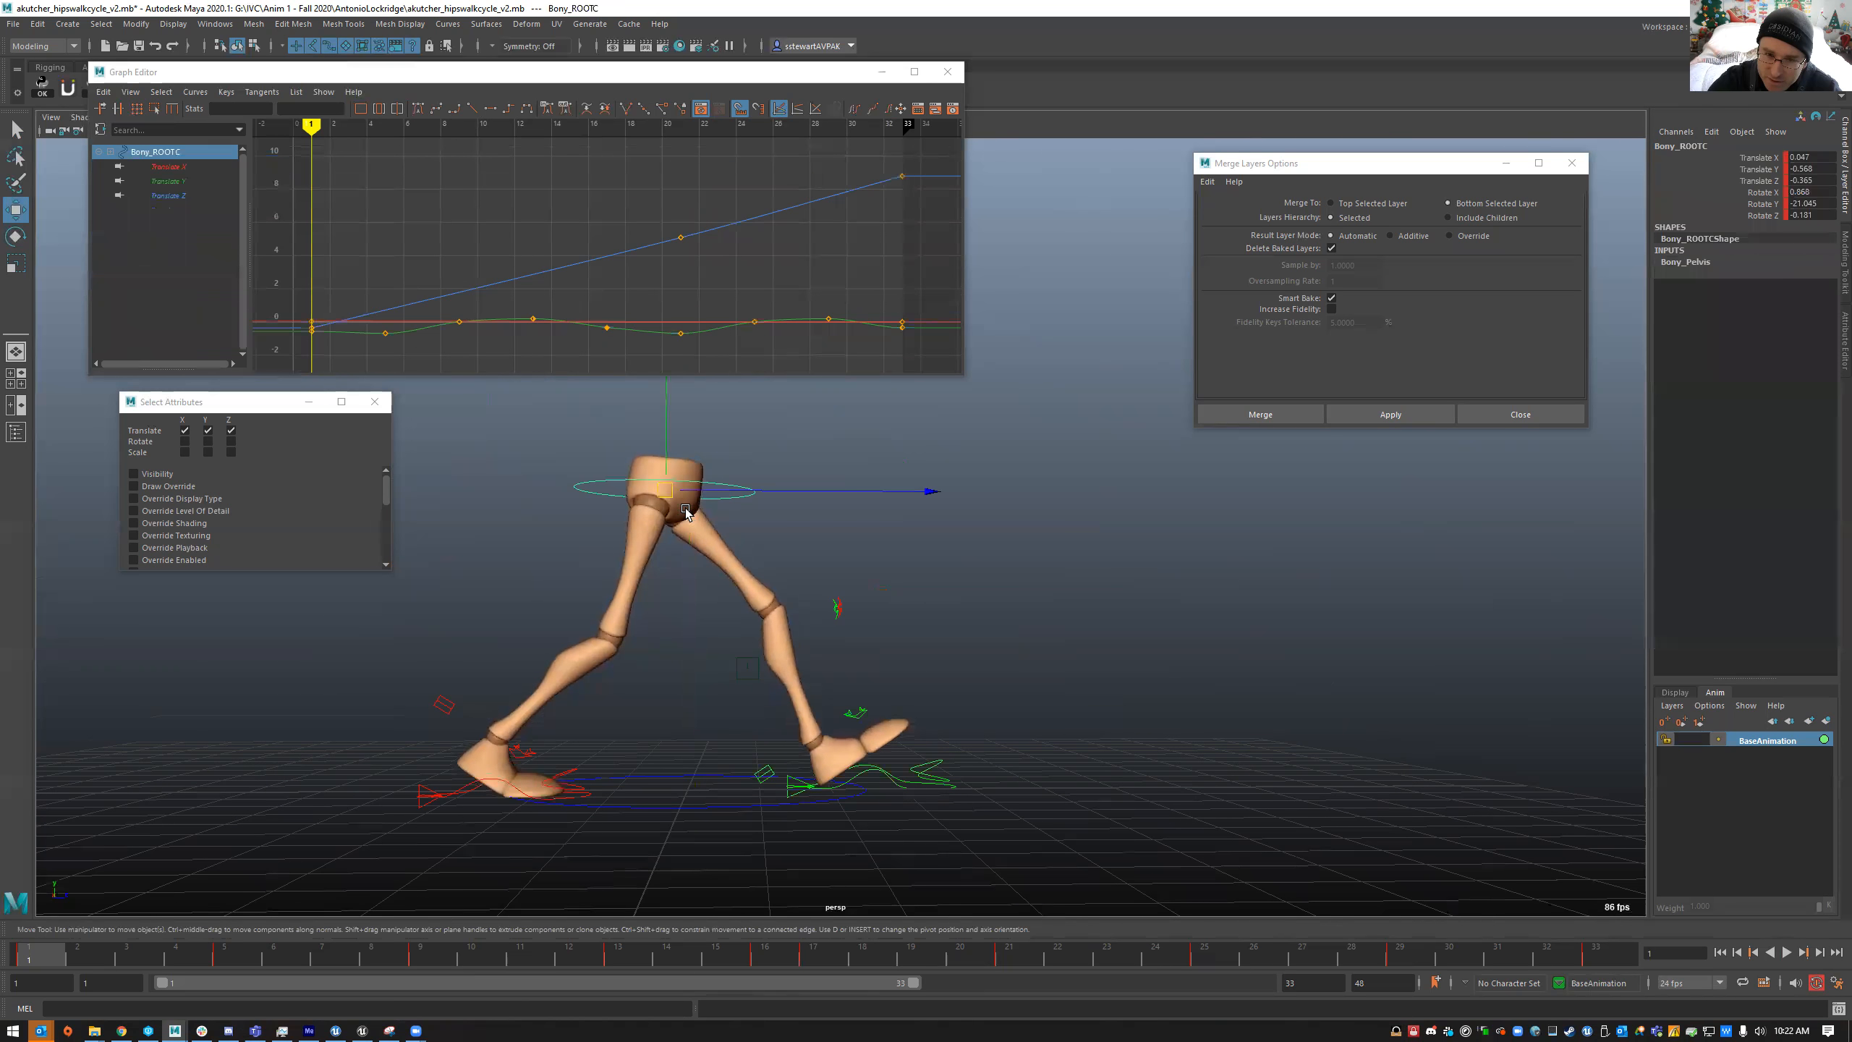
drag(669, 487, 672, 489)
- Compare the poses at frames 1 and 5 repeatedly, and continue through the keys at frames 9 and 13 to check the motion
key(period)
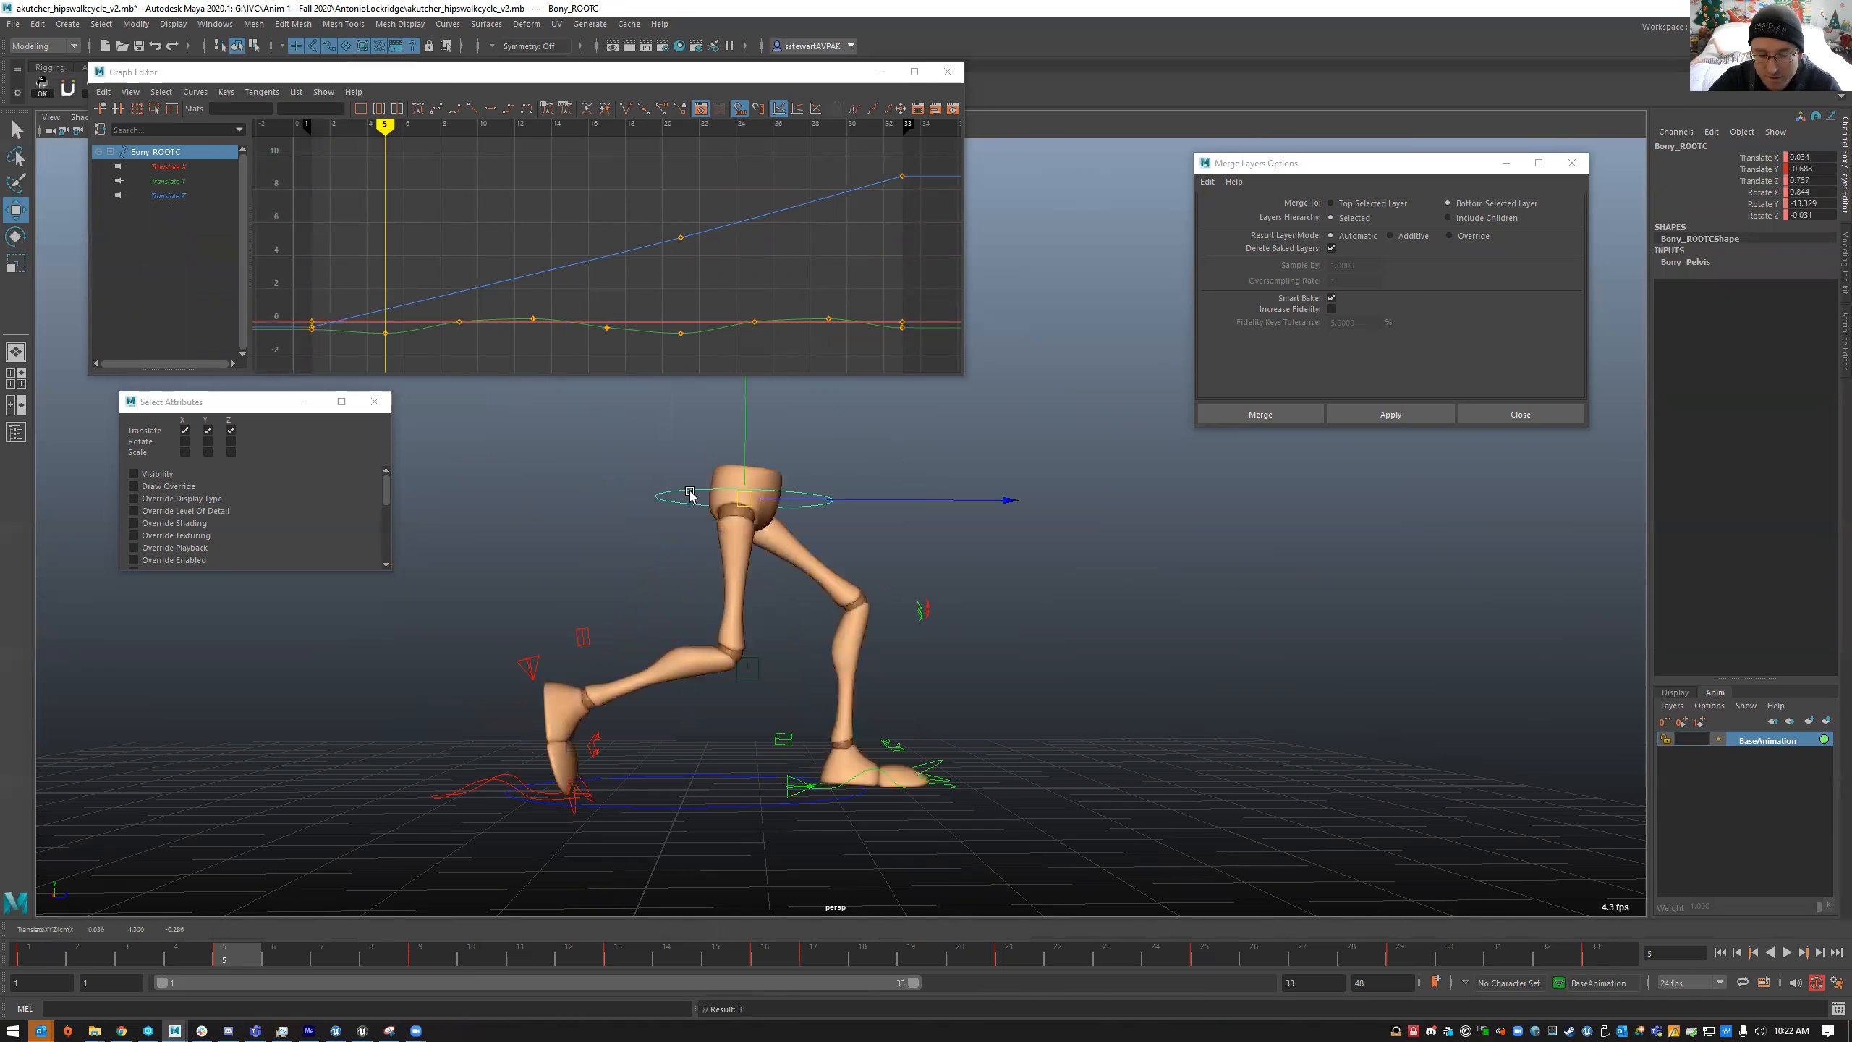
key(comma)
key(period)
key(comma)
key(period)
key(comma)
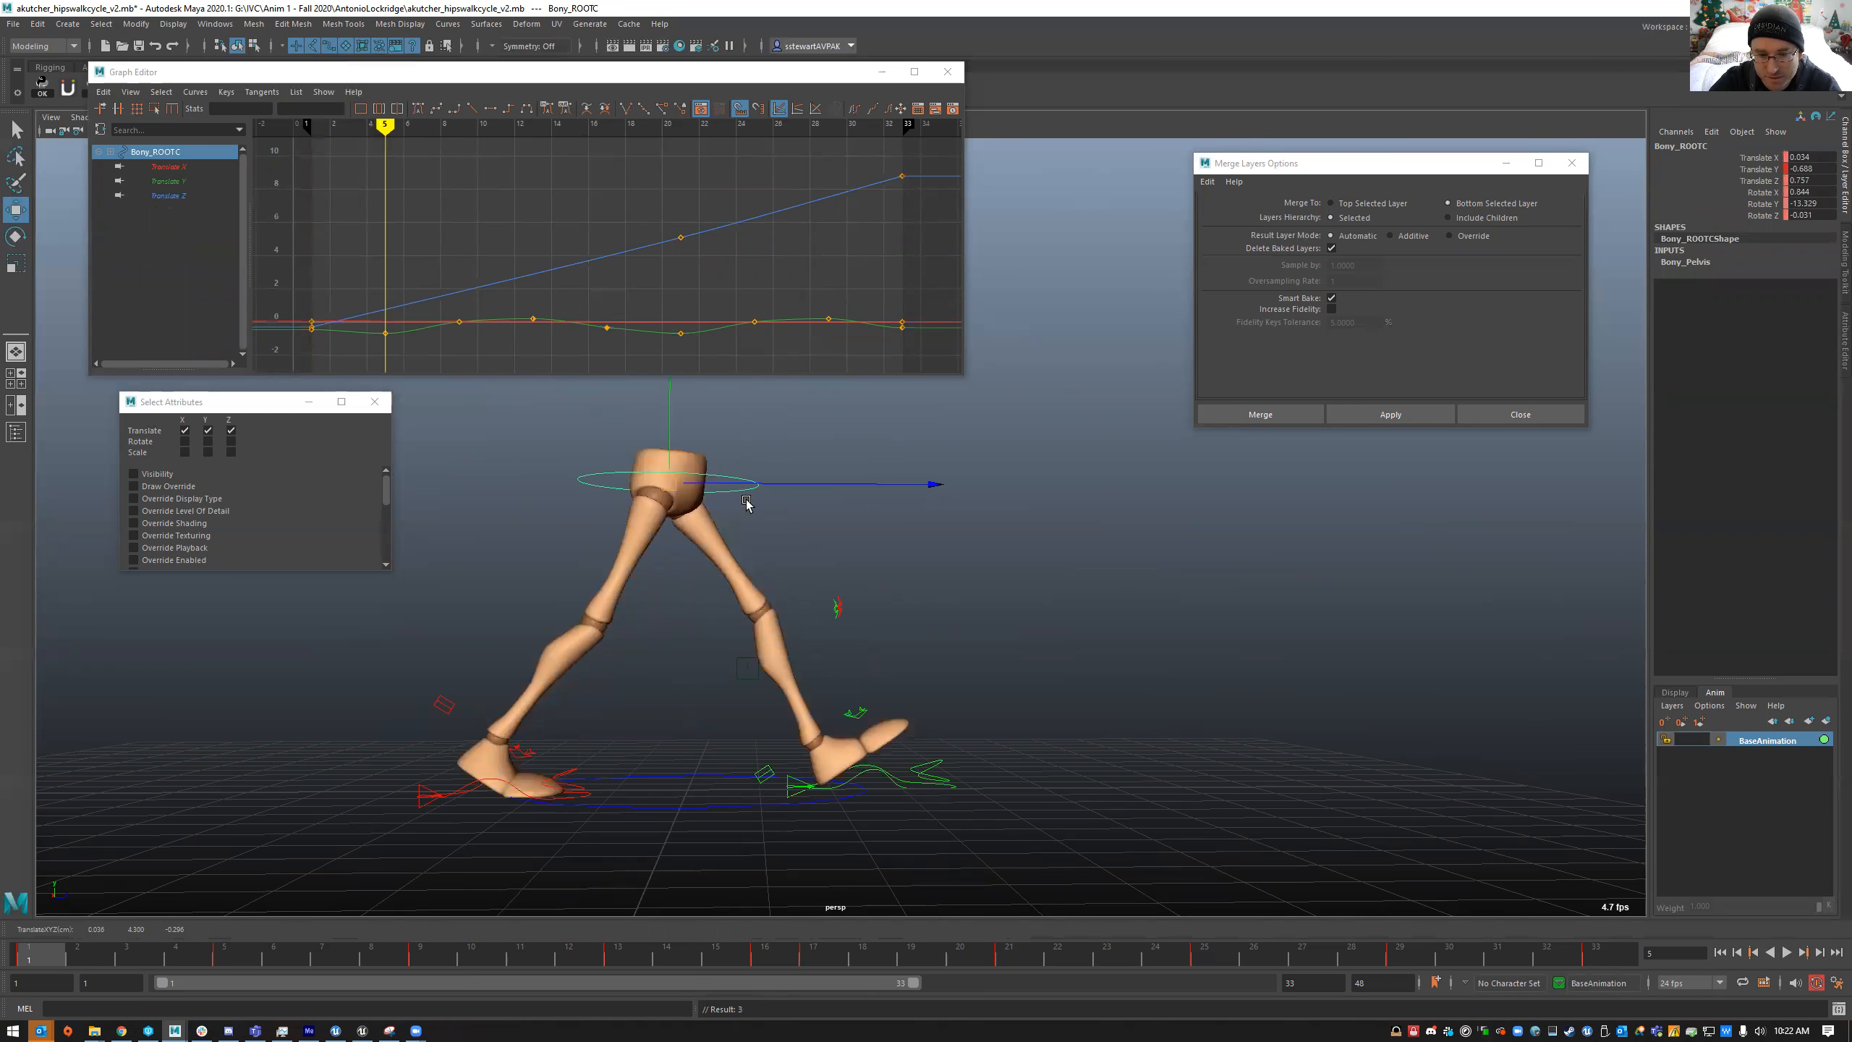
key(period)
key(comma)
key(period)
key(period)
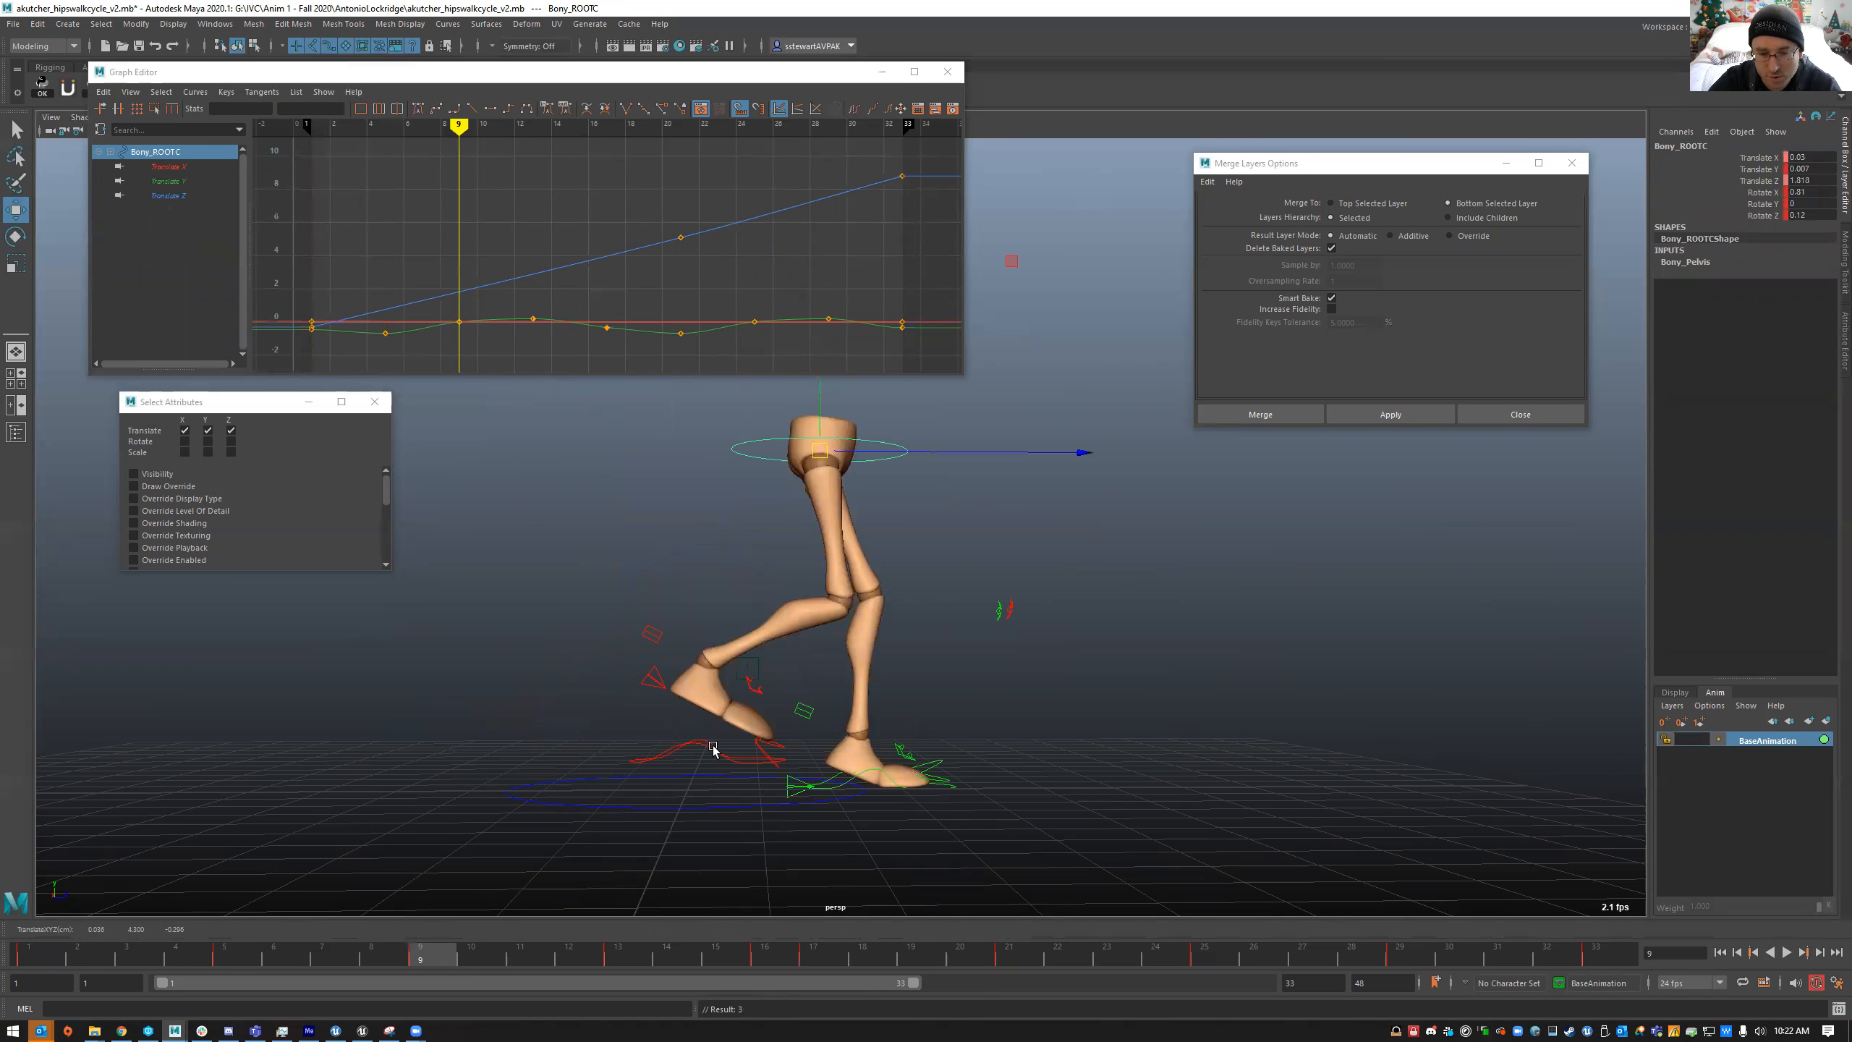
key(period)
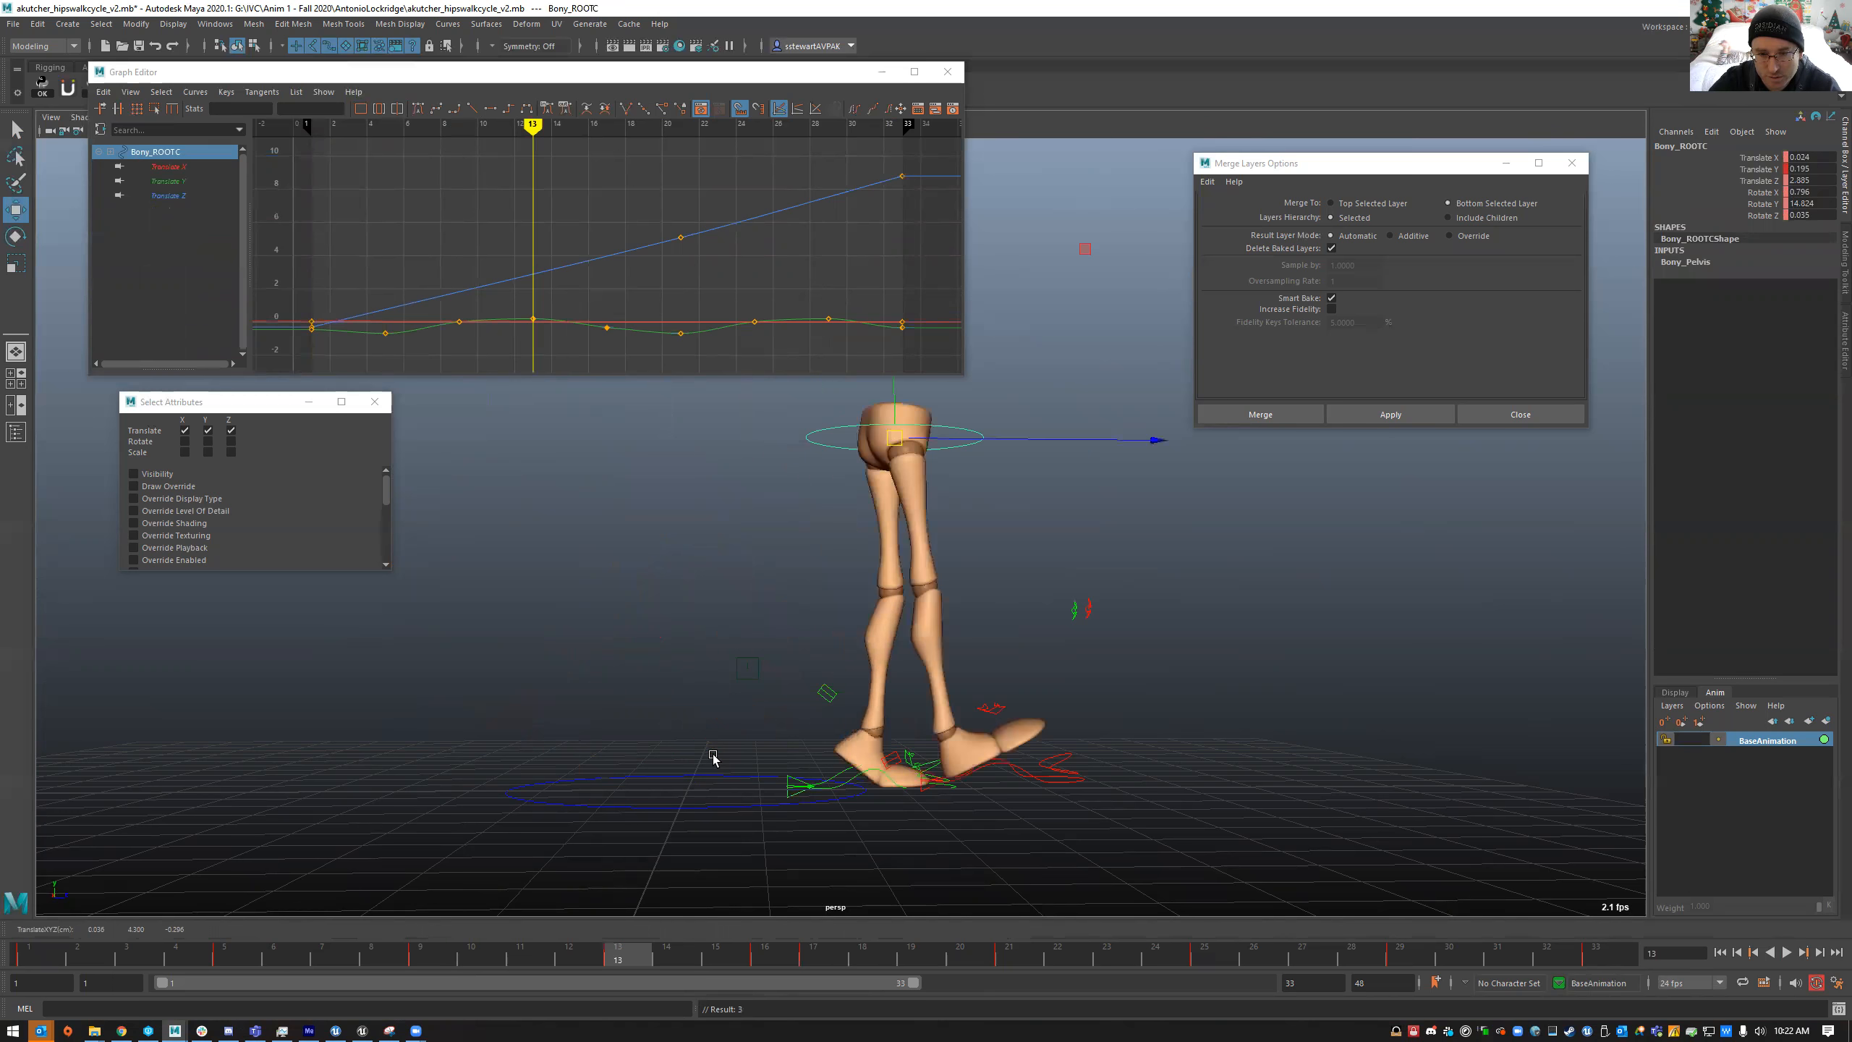
- Raise the right foot and move it forward at frame 13, and reset the left foot's ball roll rotation to 0
click(1027, 769)
drag(966, 739, 1000, 696)
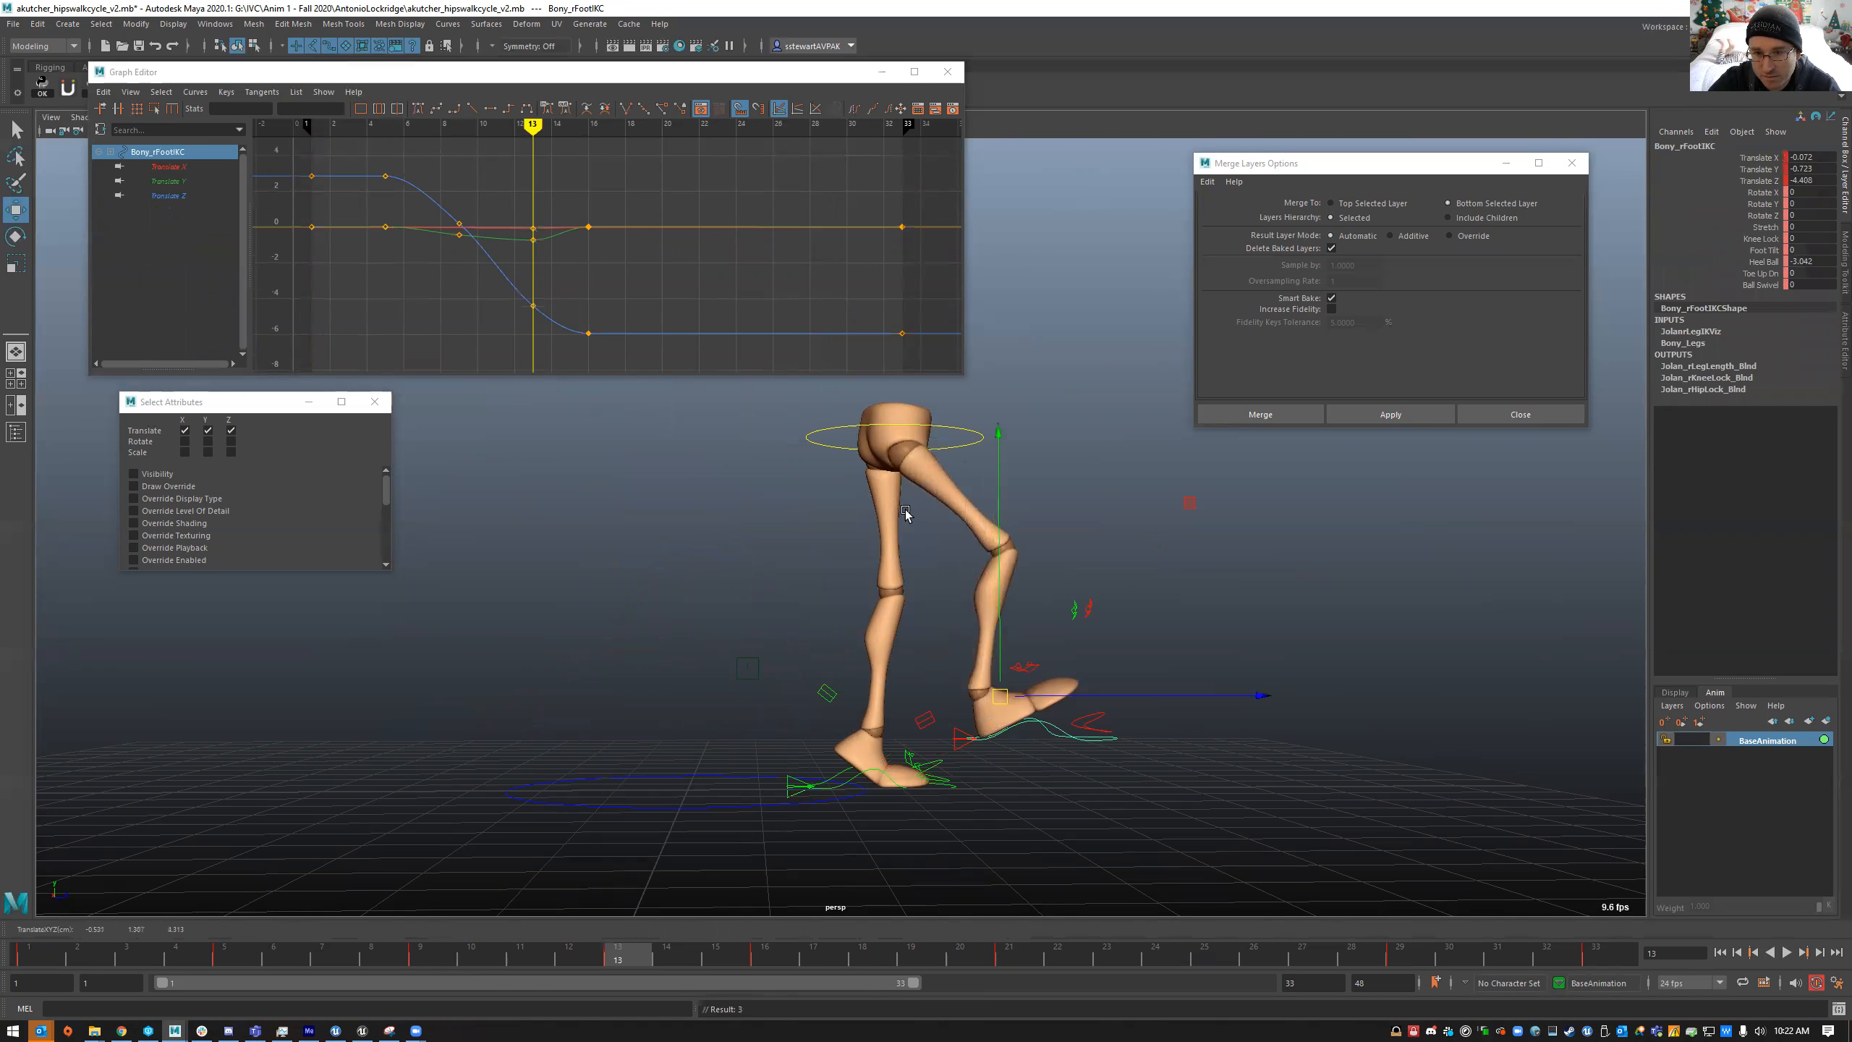
click(912, 756)
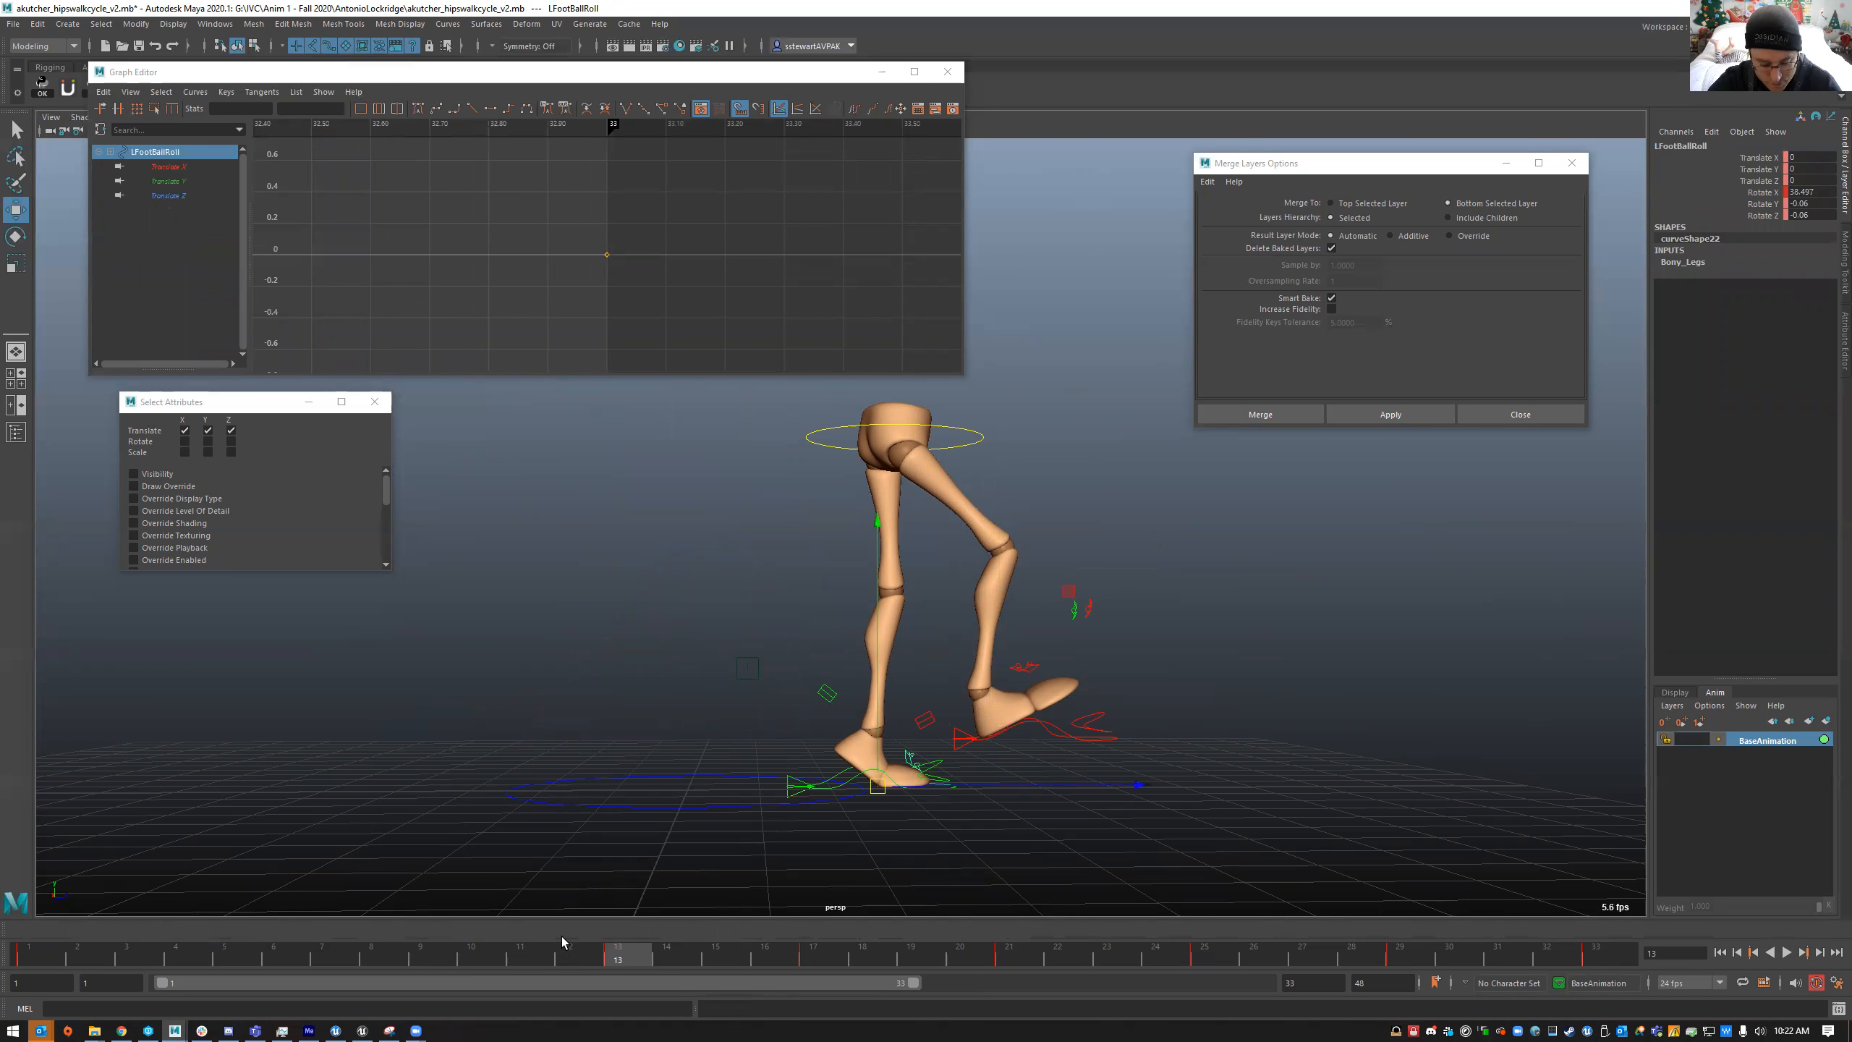
key(alt+shift+v)
key(period)
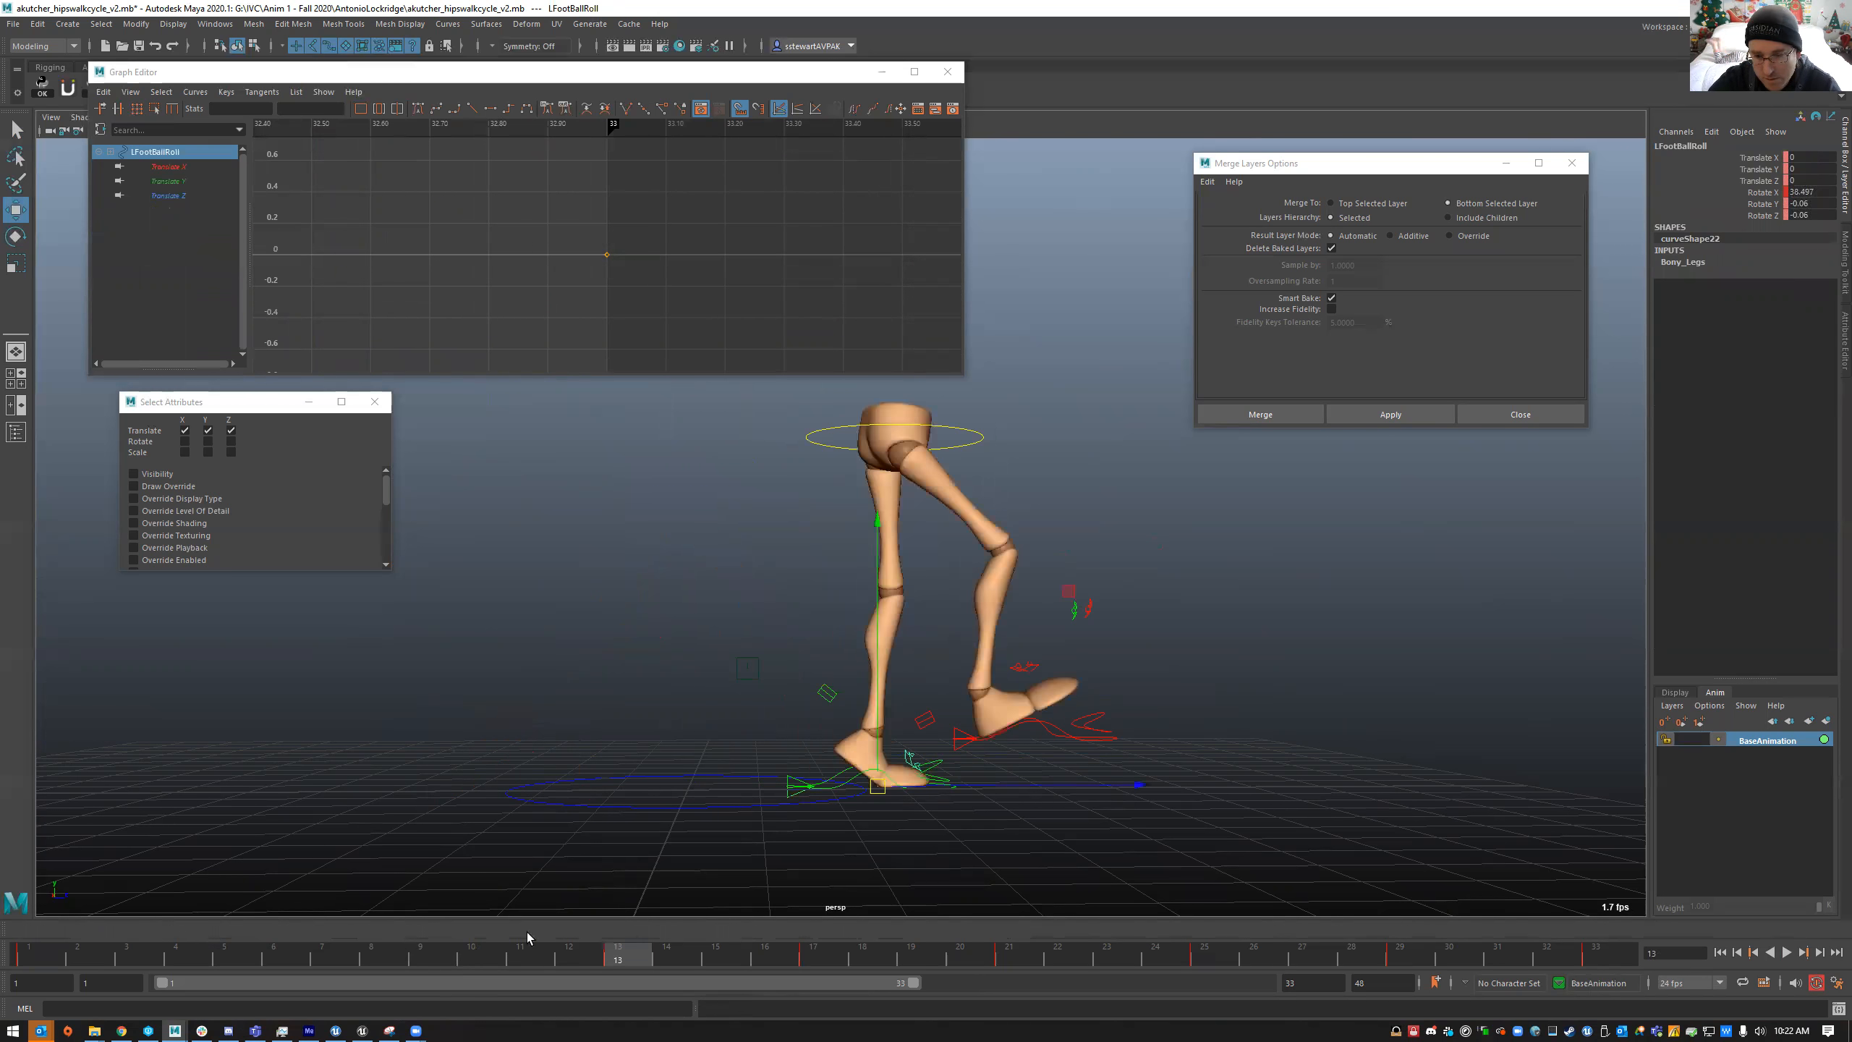
key(ctrl+v)
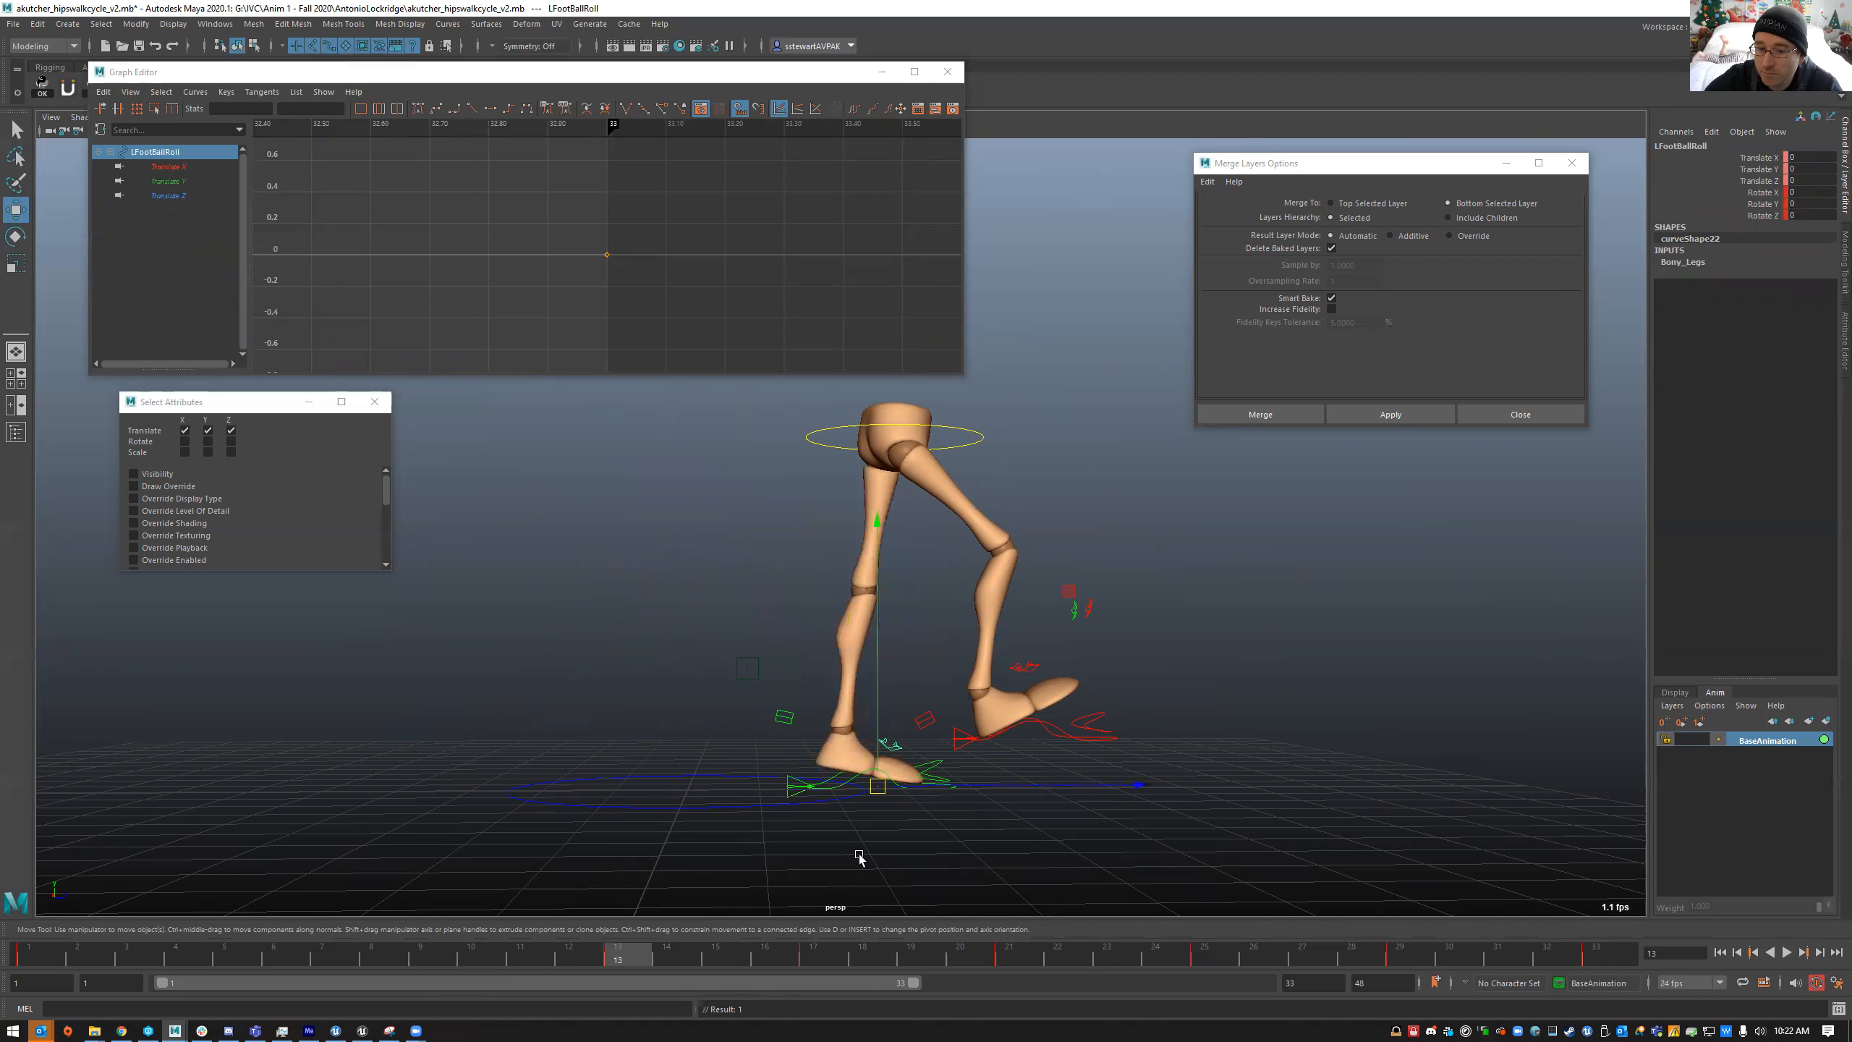
- Try adjusting the left foot's Heel Ball and Foot Tilt values at frame 13, and undo the changes
alt+drag(877, 844, 911, 763)
click(933, 752)
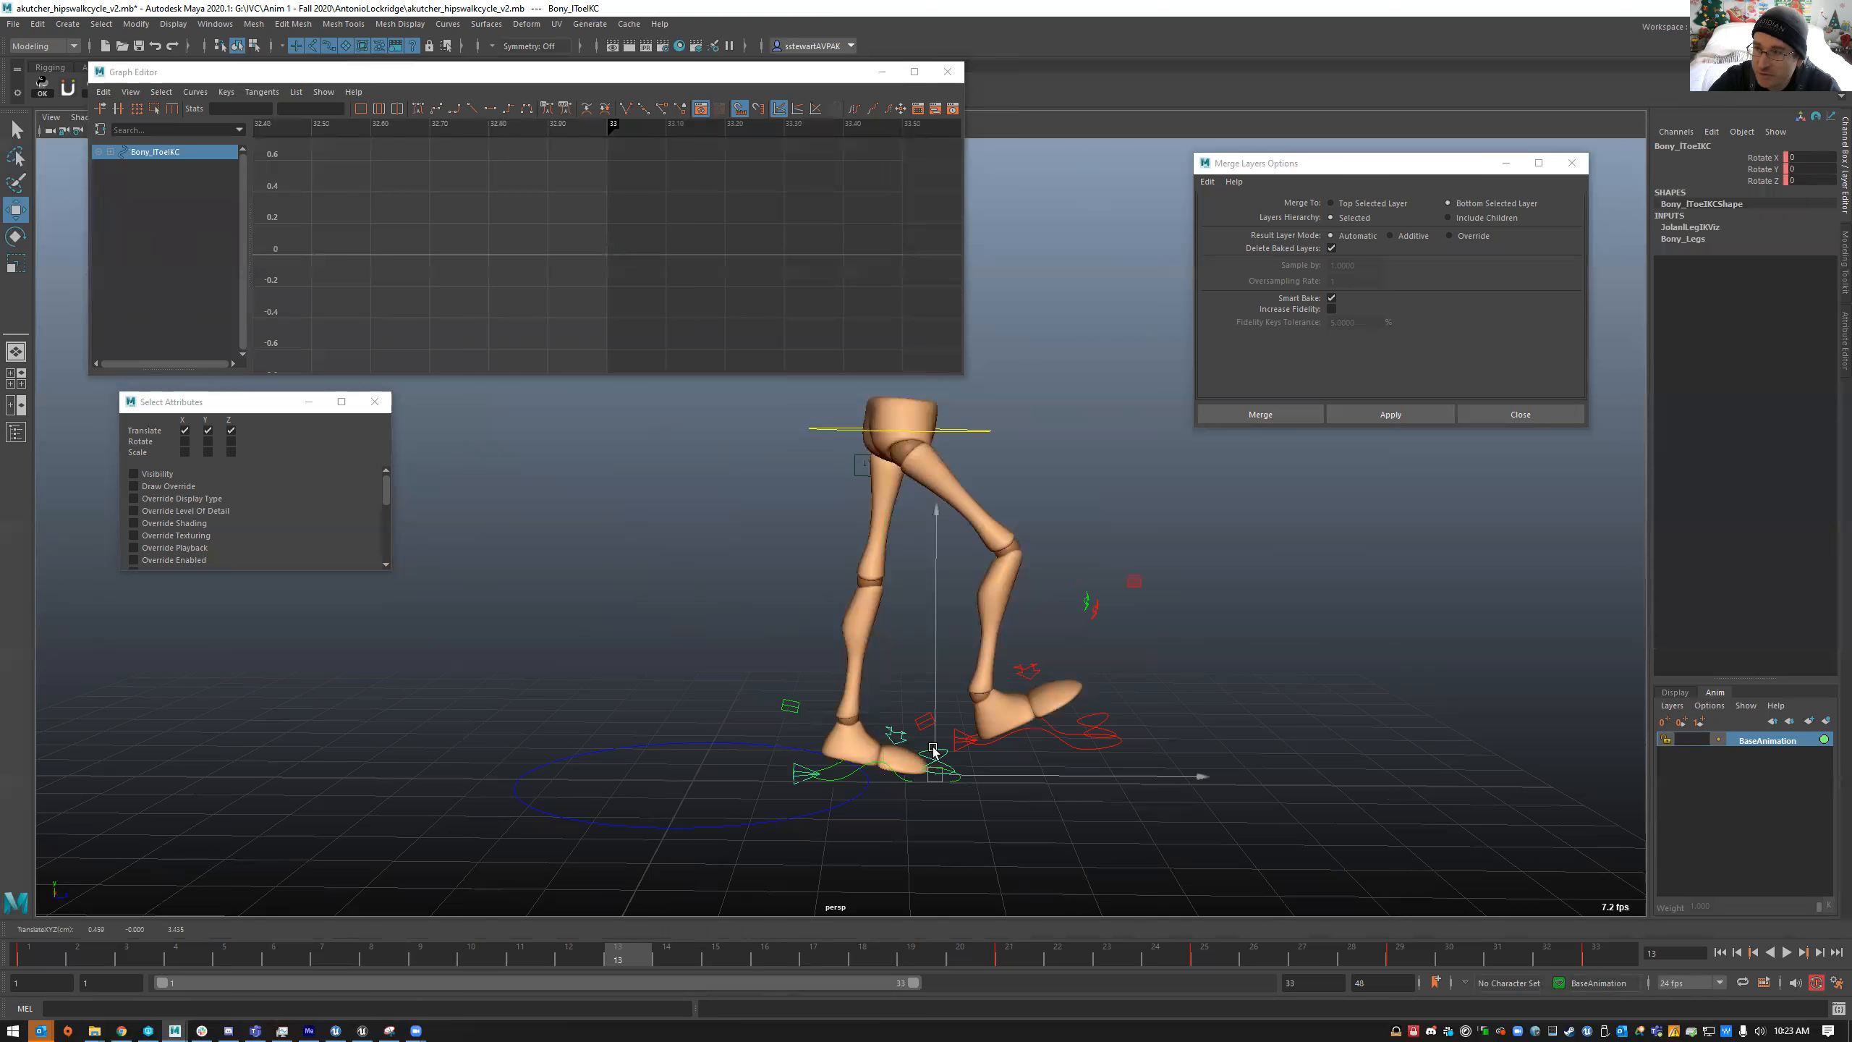
click(898, 741)
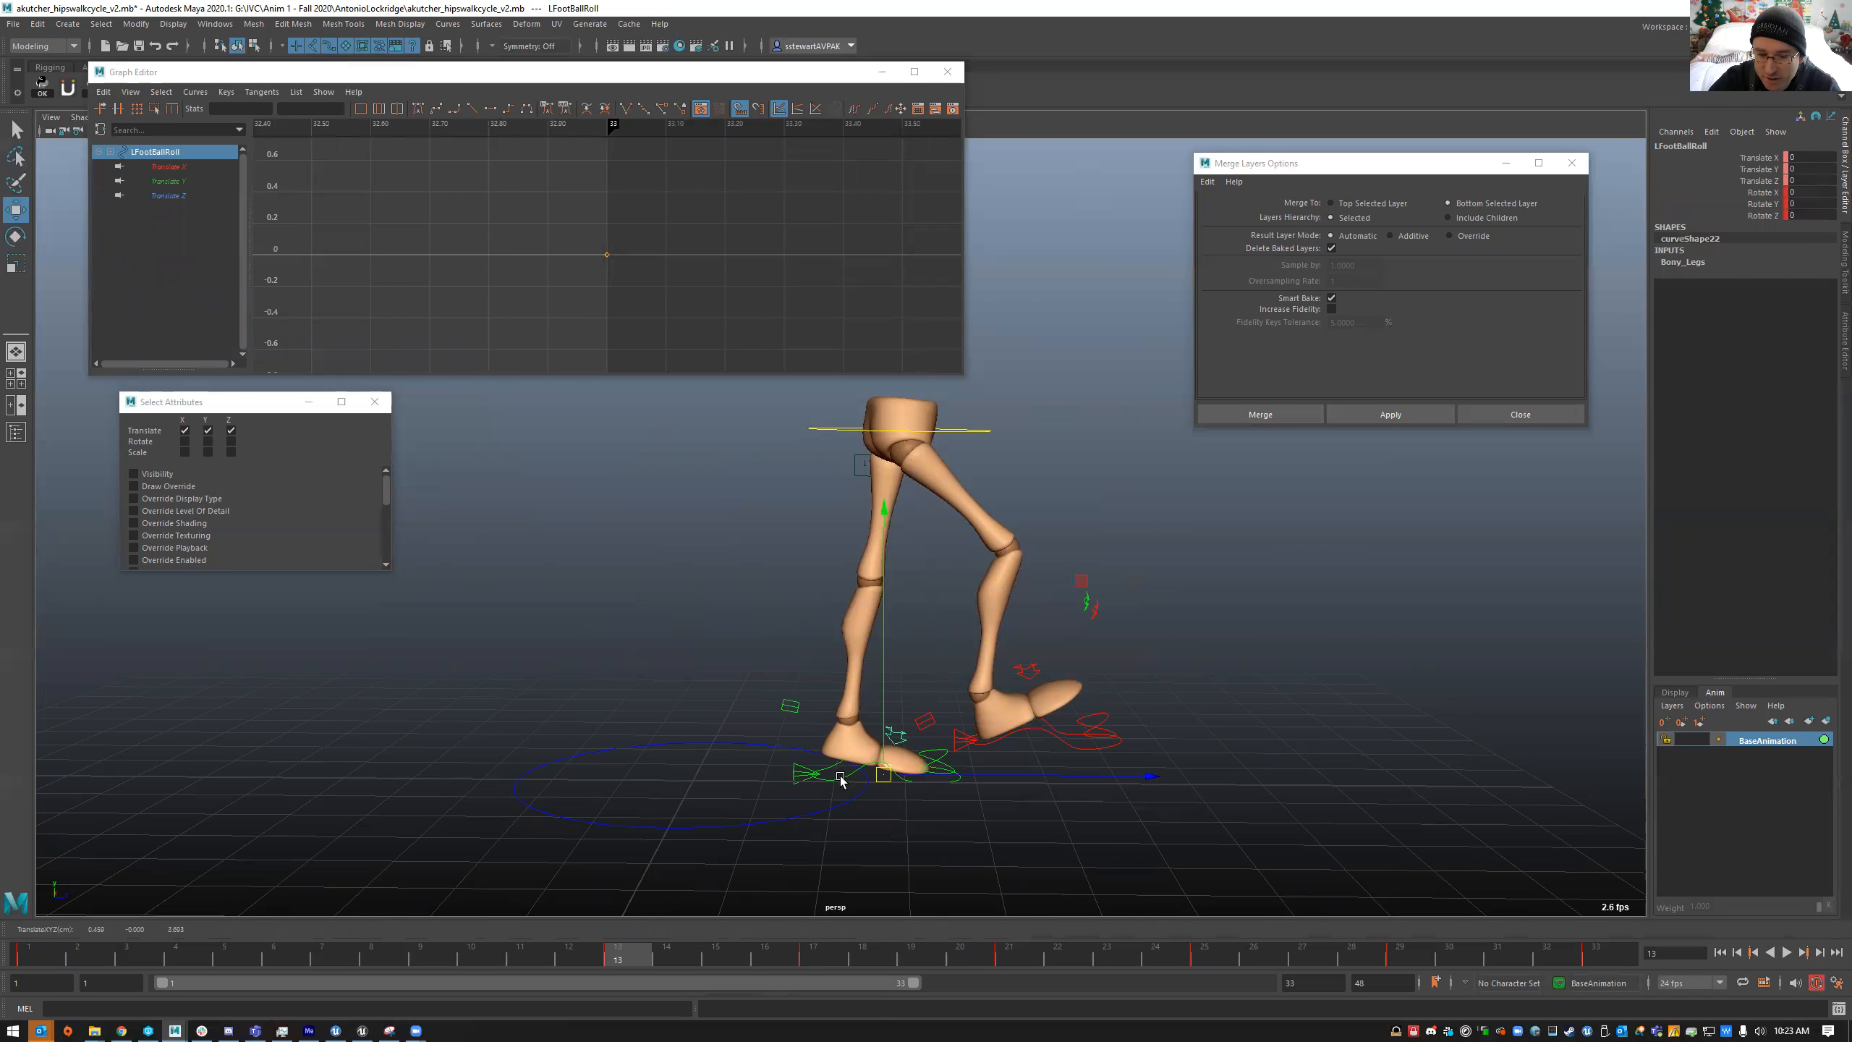
key(period)
key(comma)
click(918, 746)
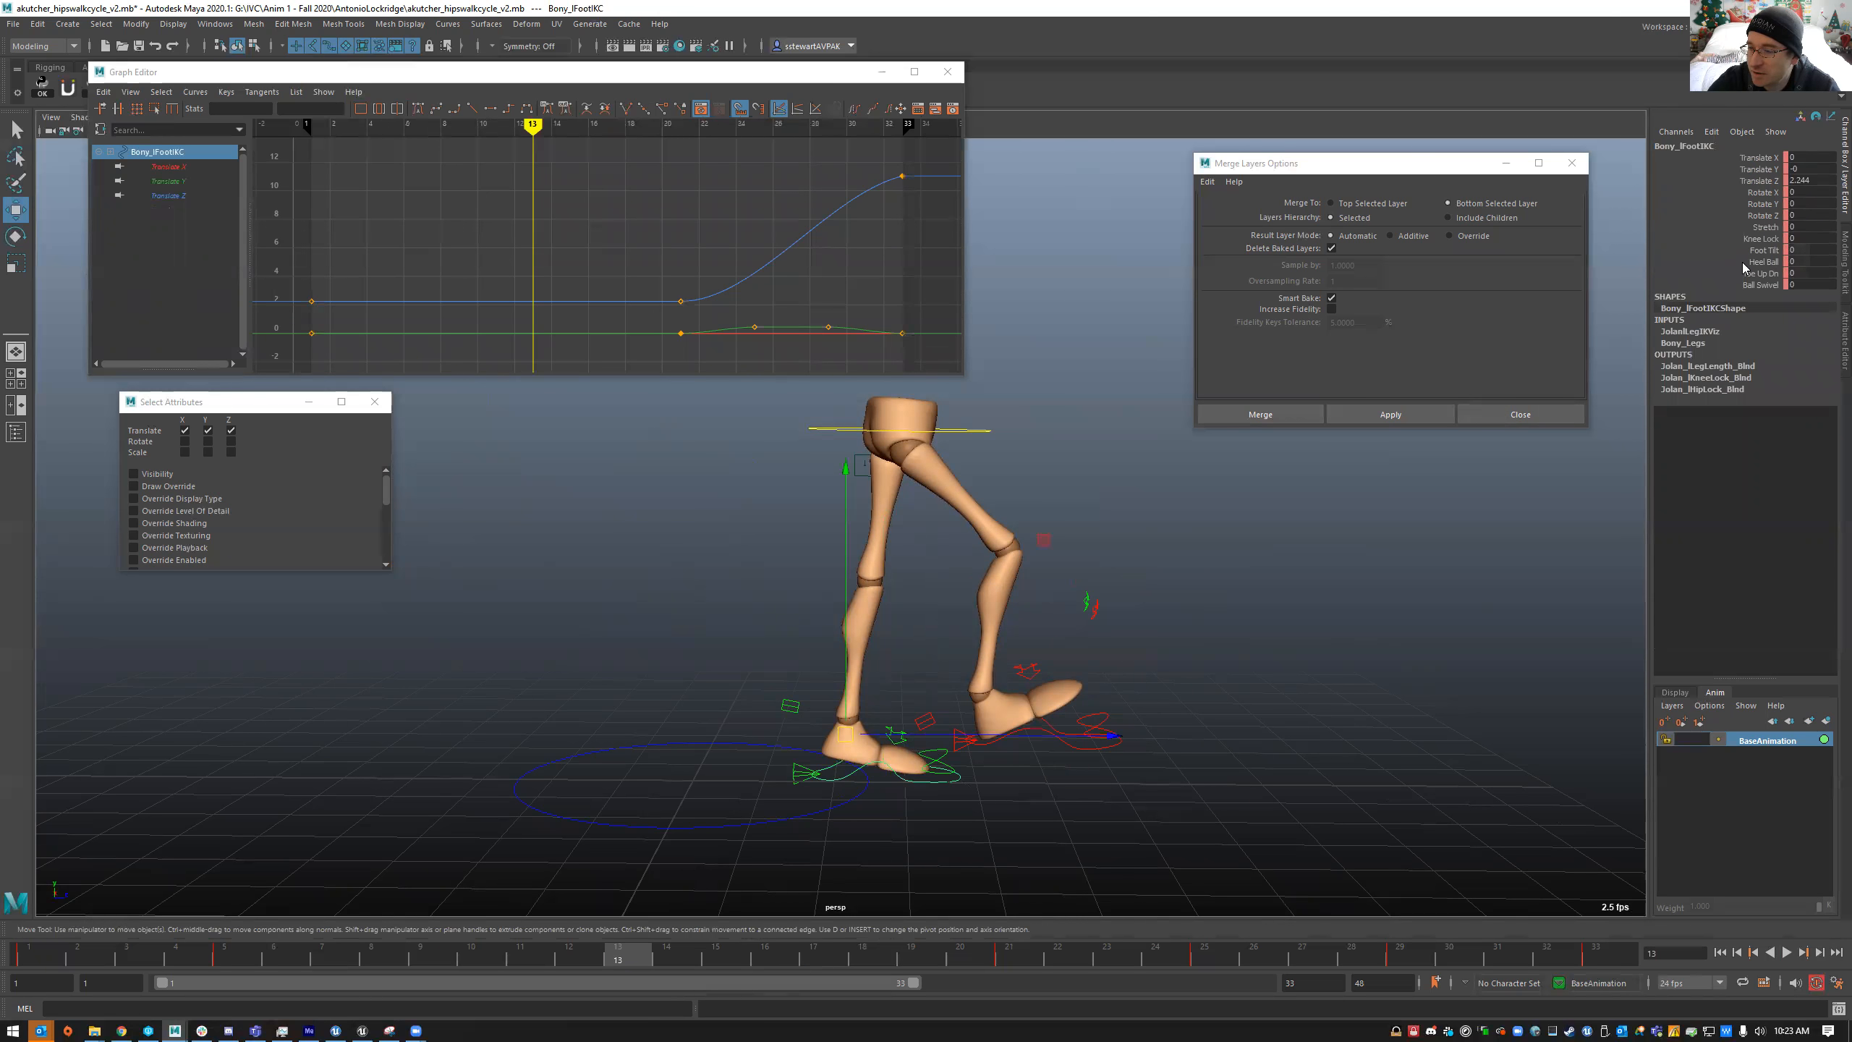
click(1768, 262)
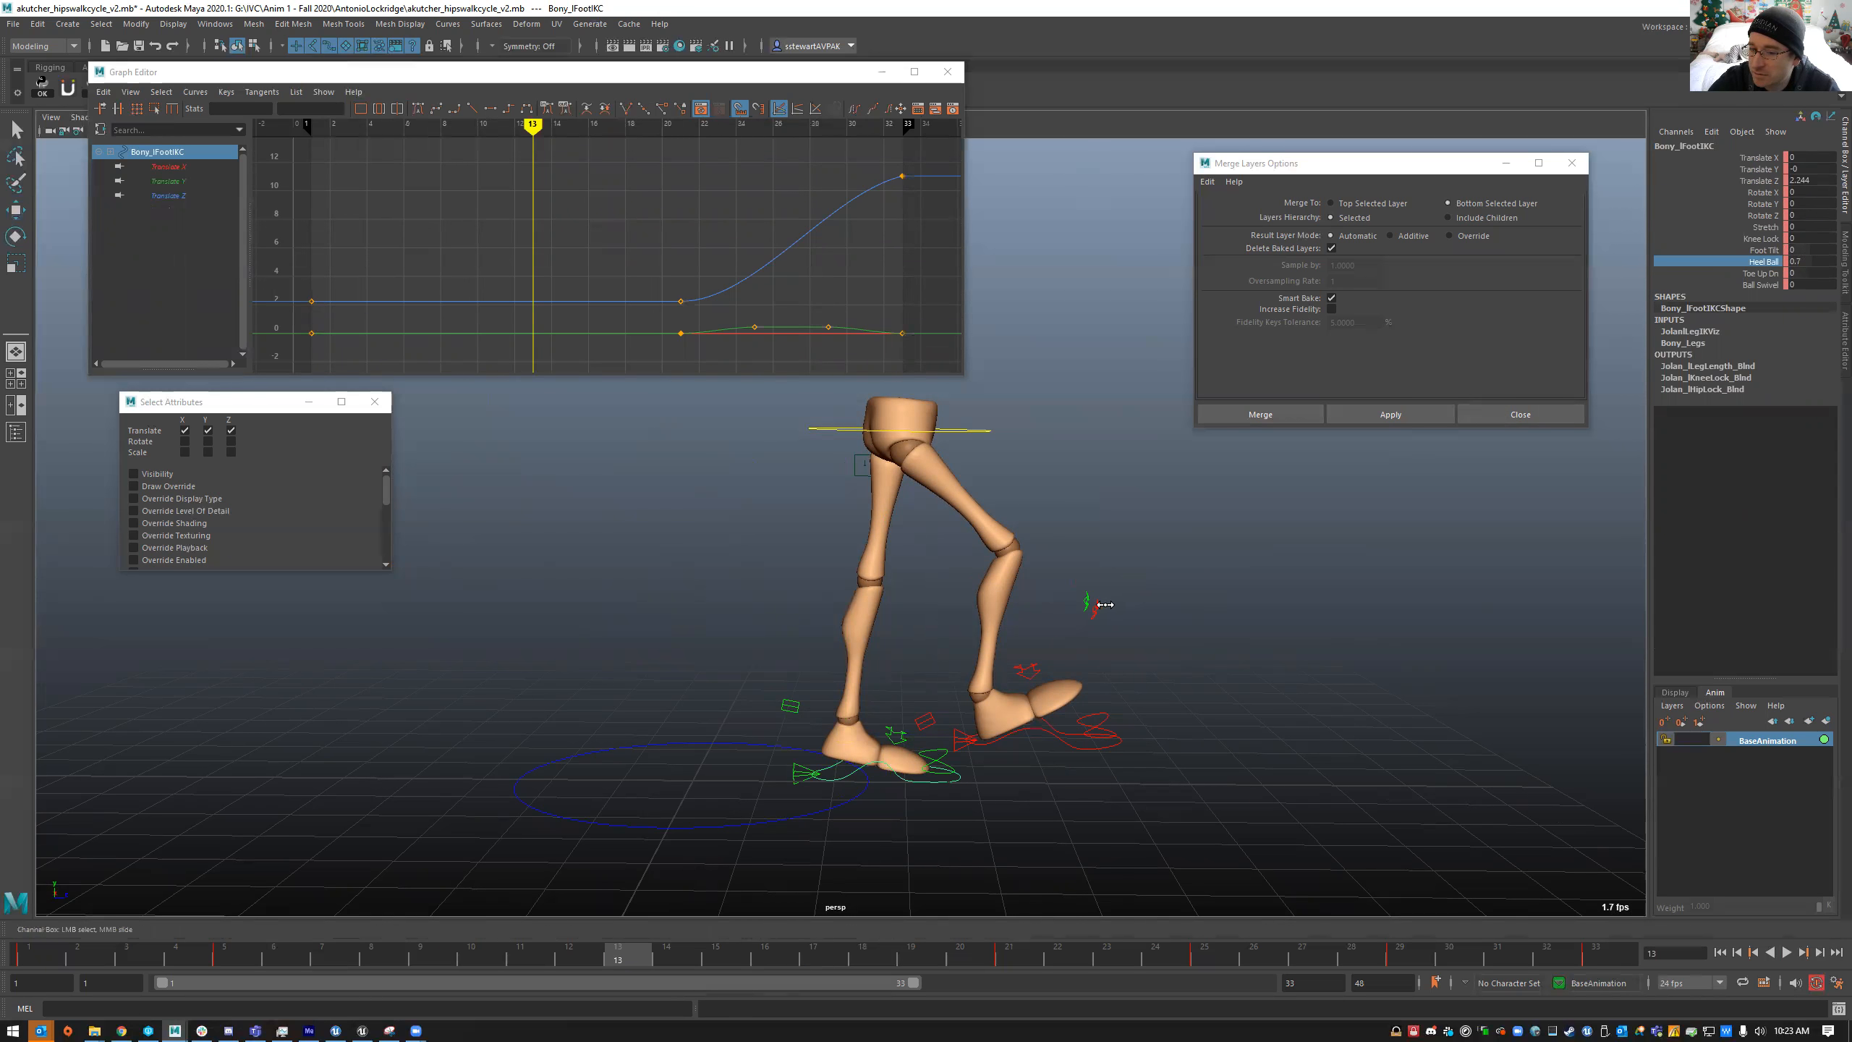
middle_drag(1242, 611, 1329, 664)
middle_drag(922, 723, 1735, 657)
click(1761, 250)
middle_drag(1269, 577, 1348, 609)
key(ctrl+z)
click(1758, 273)
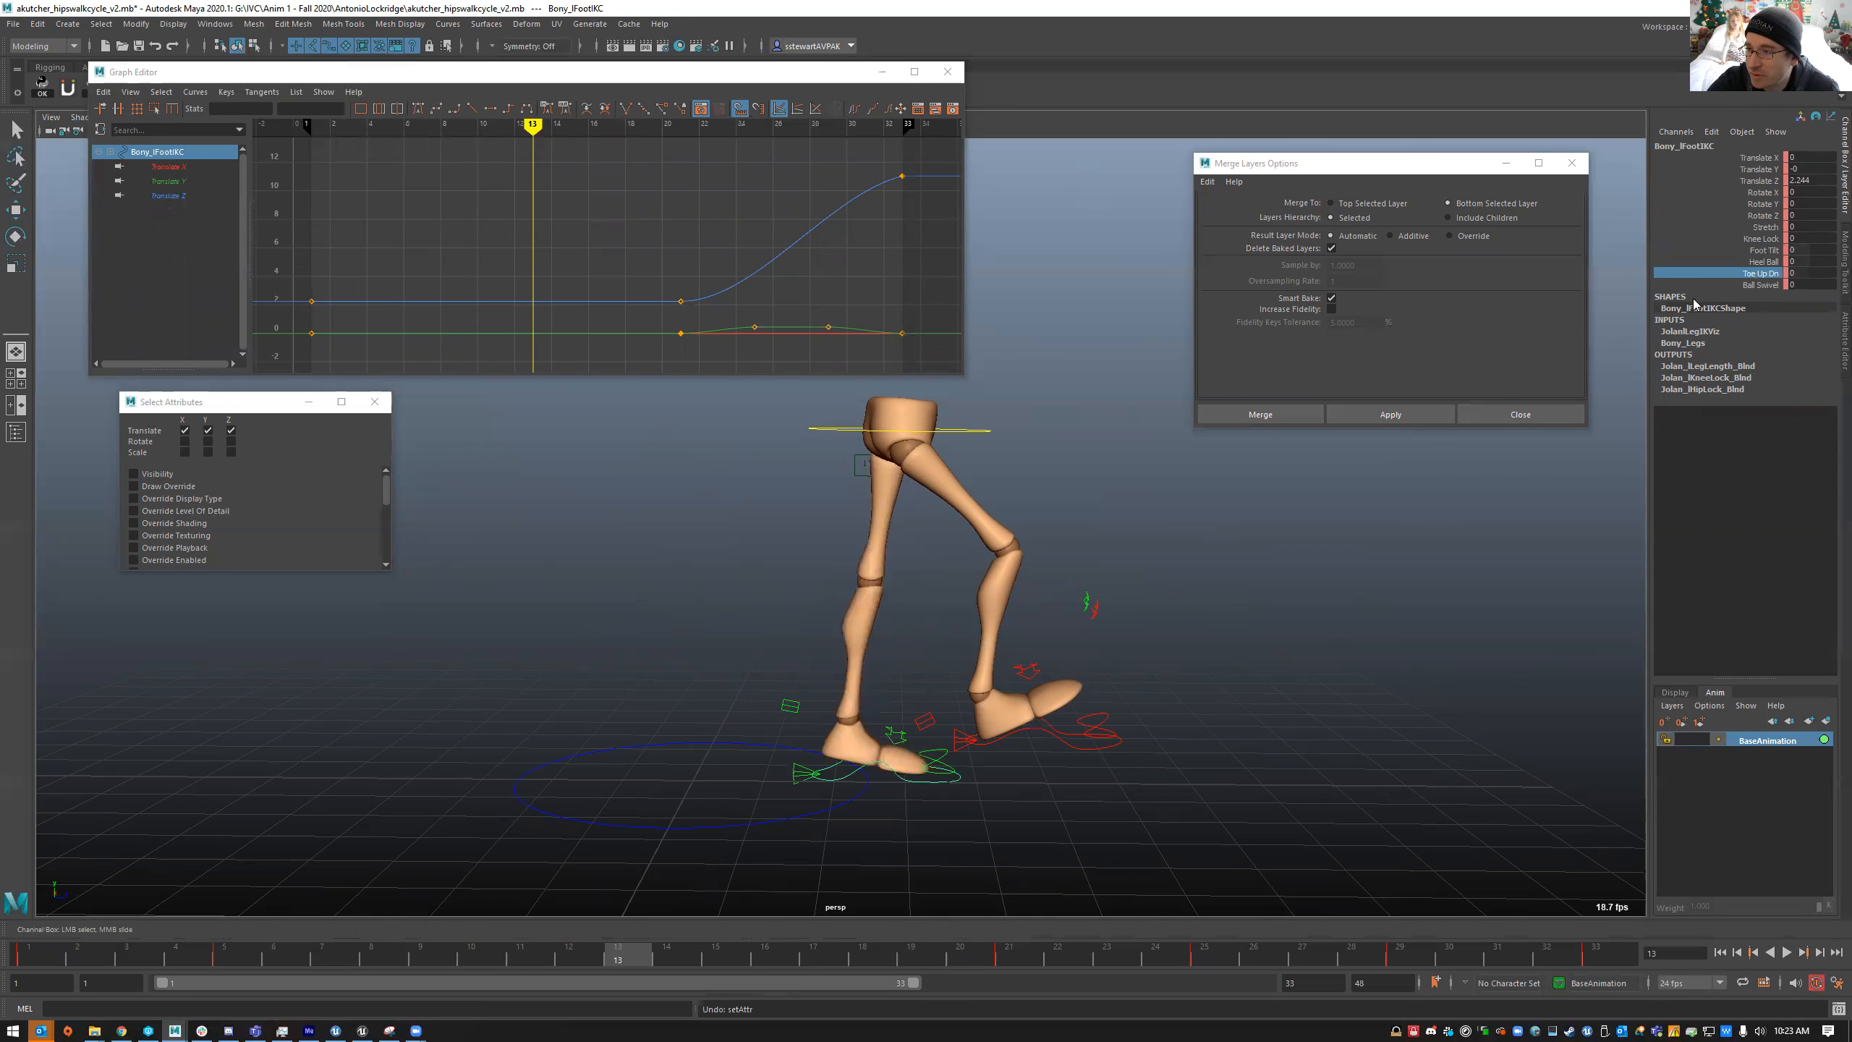
click(1757, 263)
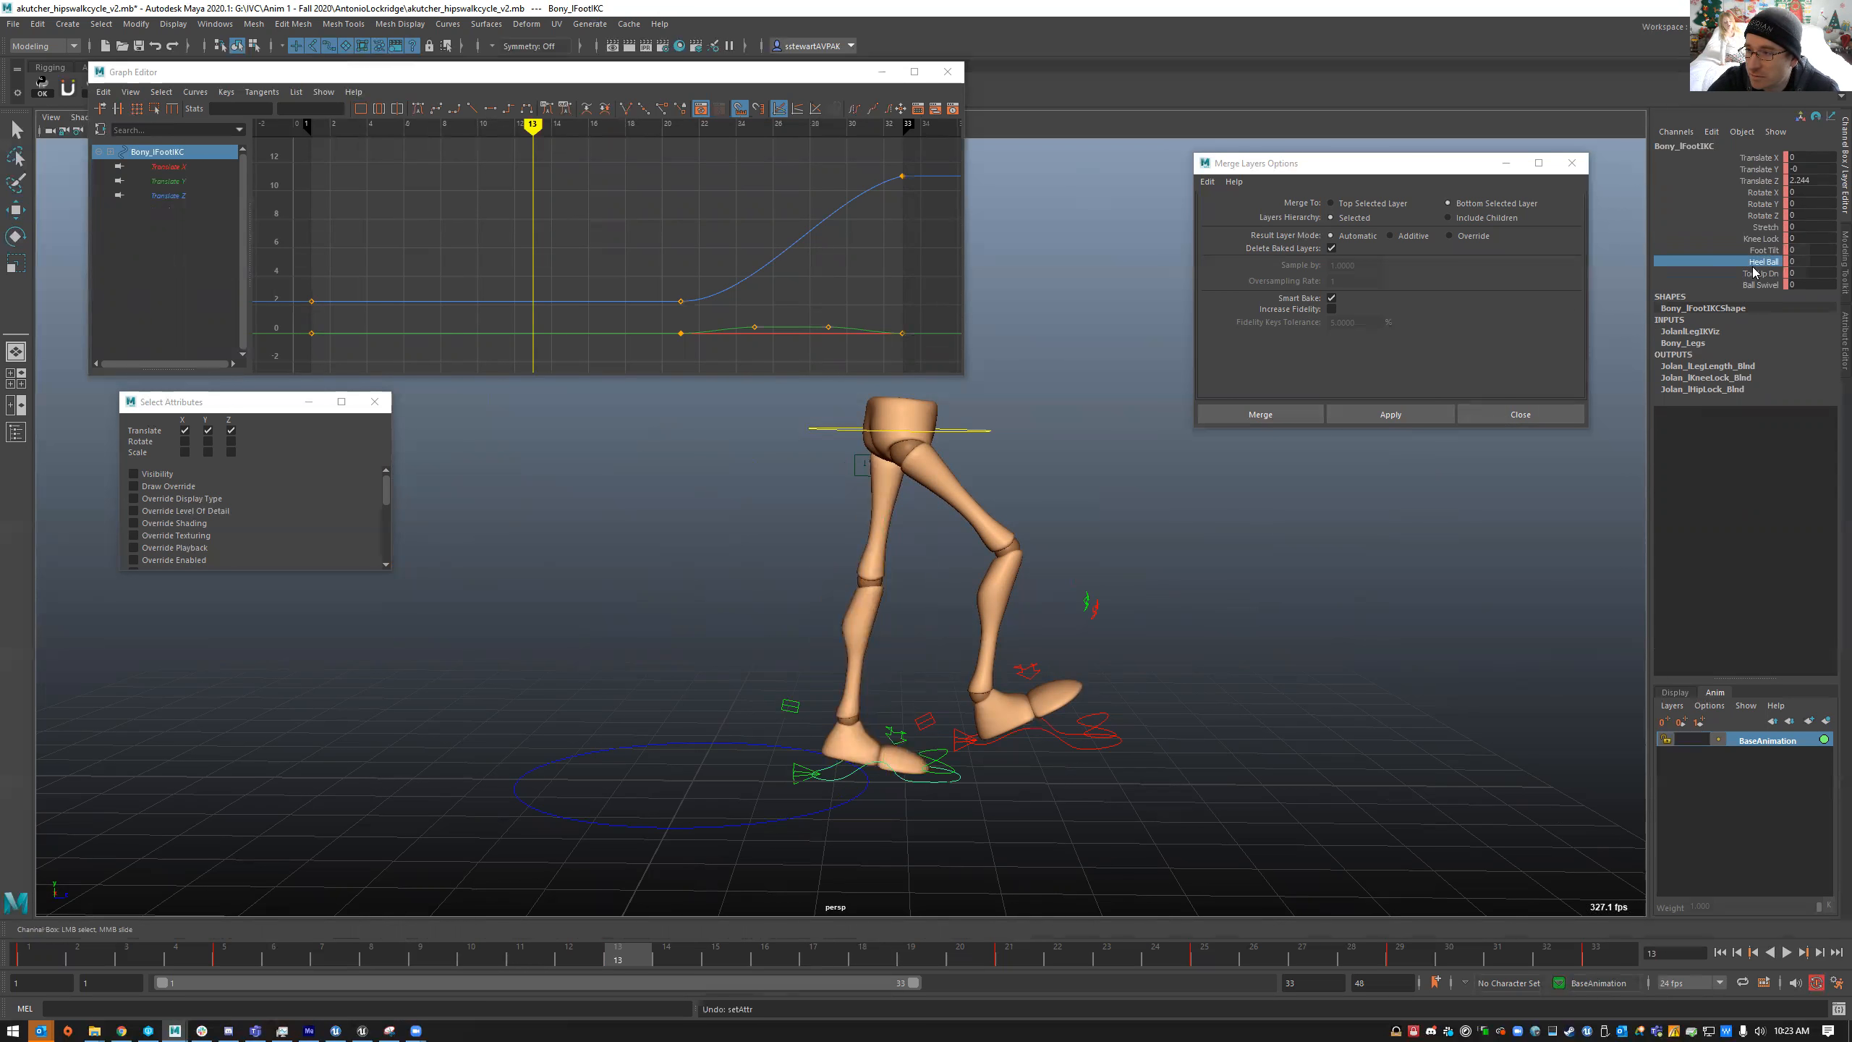
- Rotate the left foot's ball roll control to about 30 degrees in X at frame 13 to lift the heel
key(w)
click(892, 724)
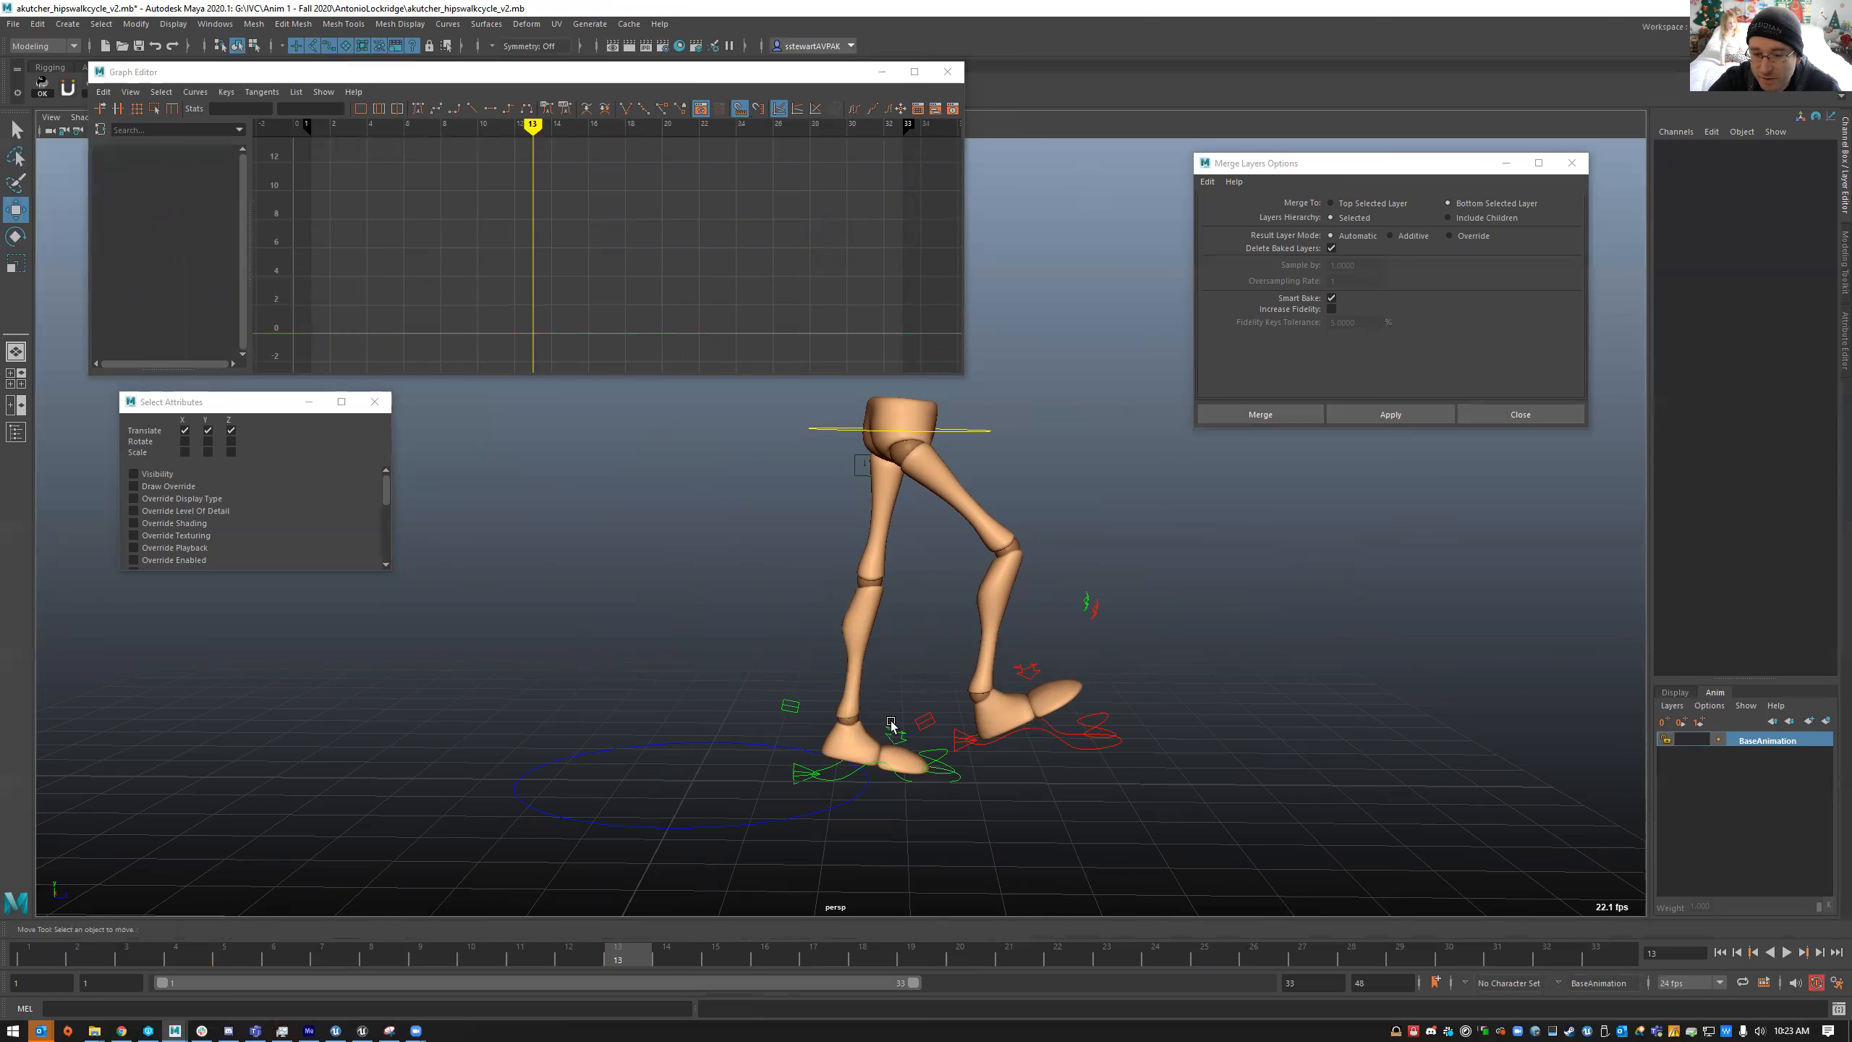
click(895, 728)
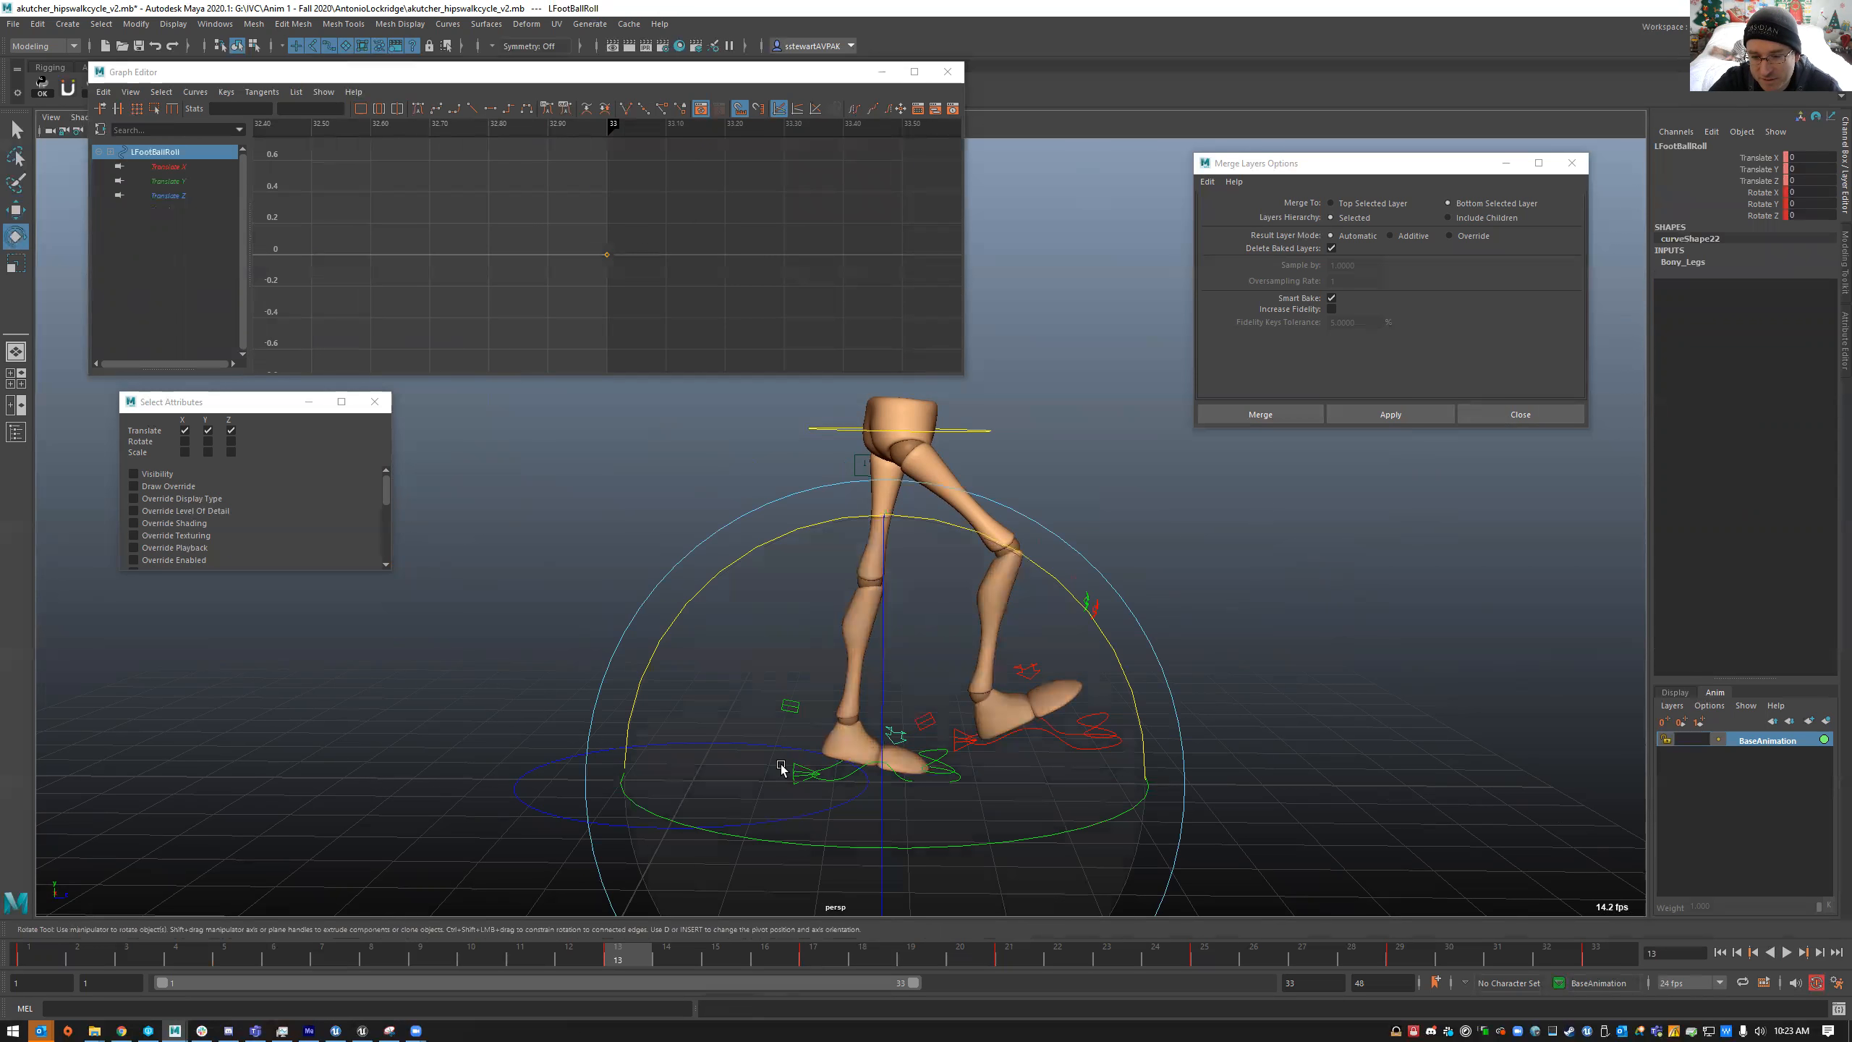
click(940, 749)
click(893, 731)
click(801, 770)
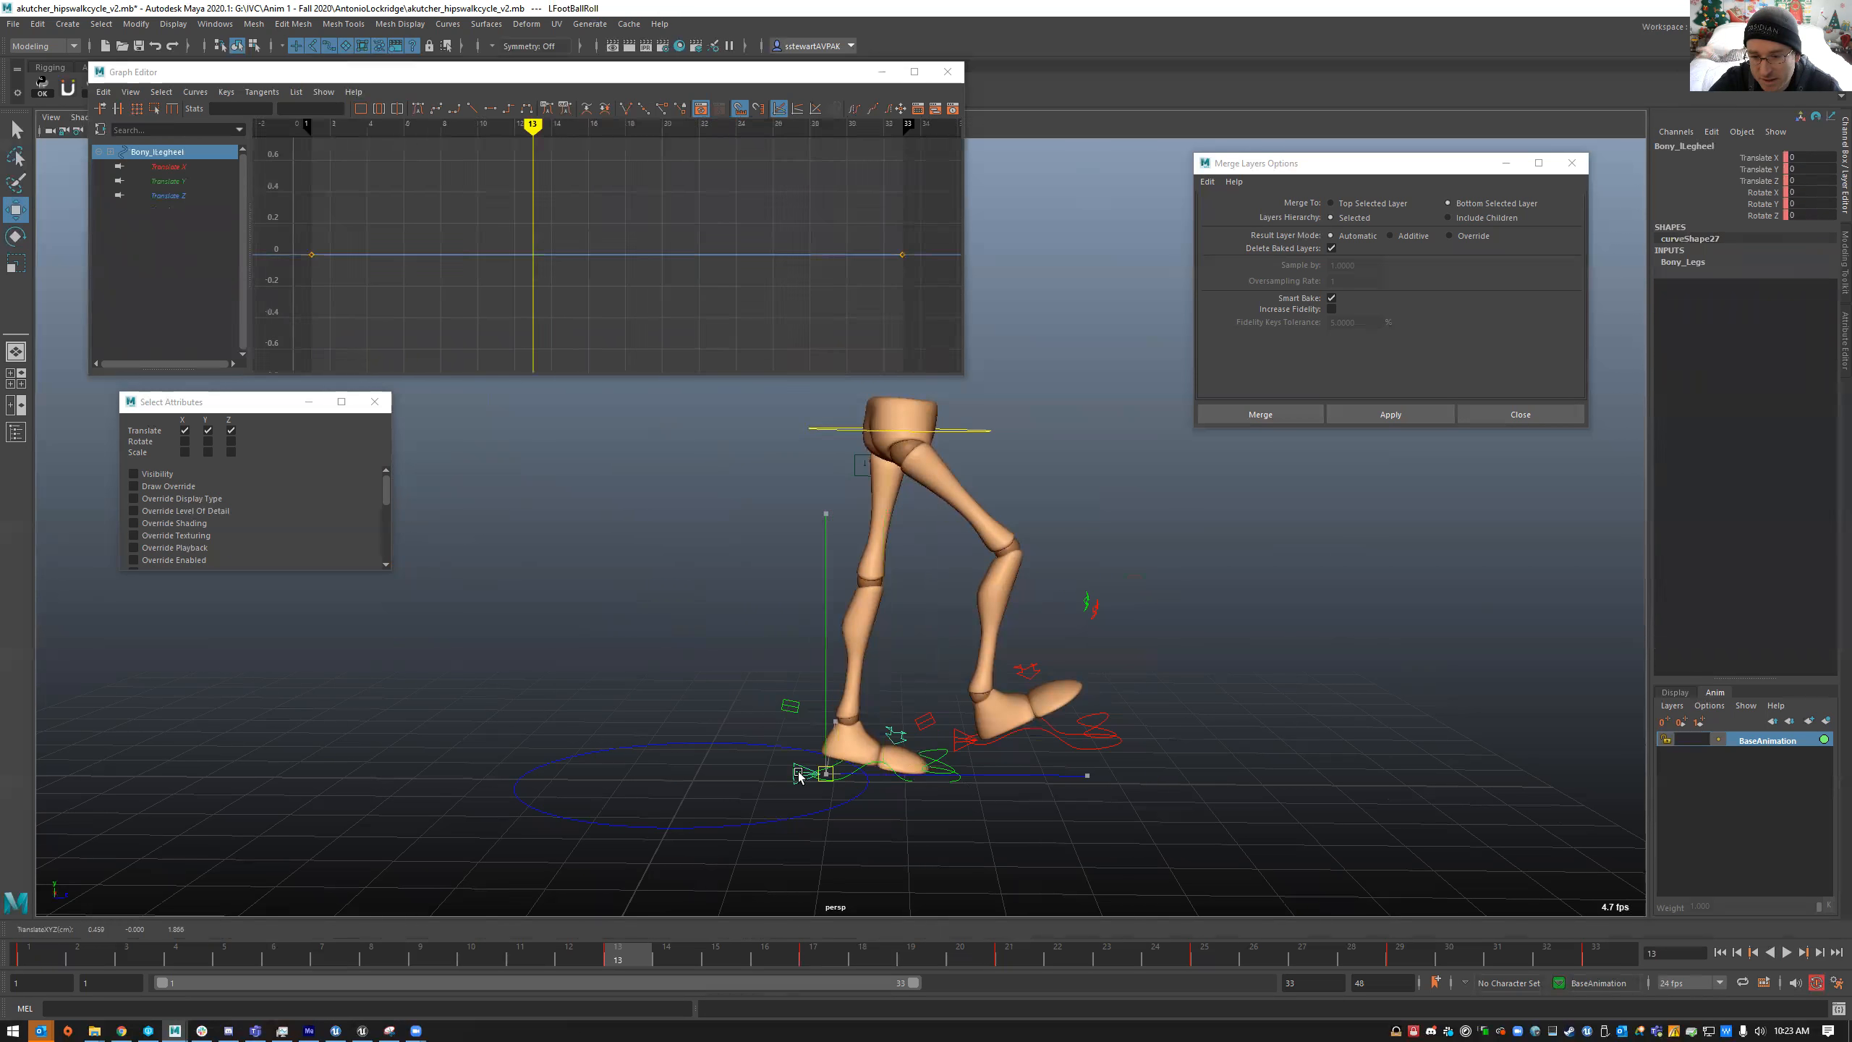
click(889, 730)
key(e)
drag(1008, 541, 1107, 637)
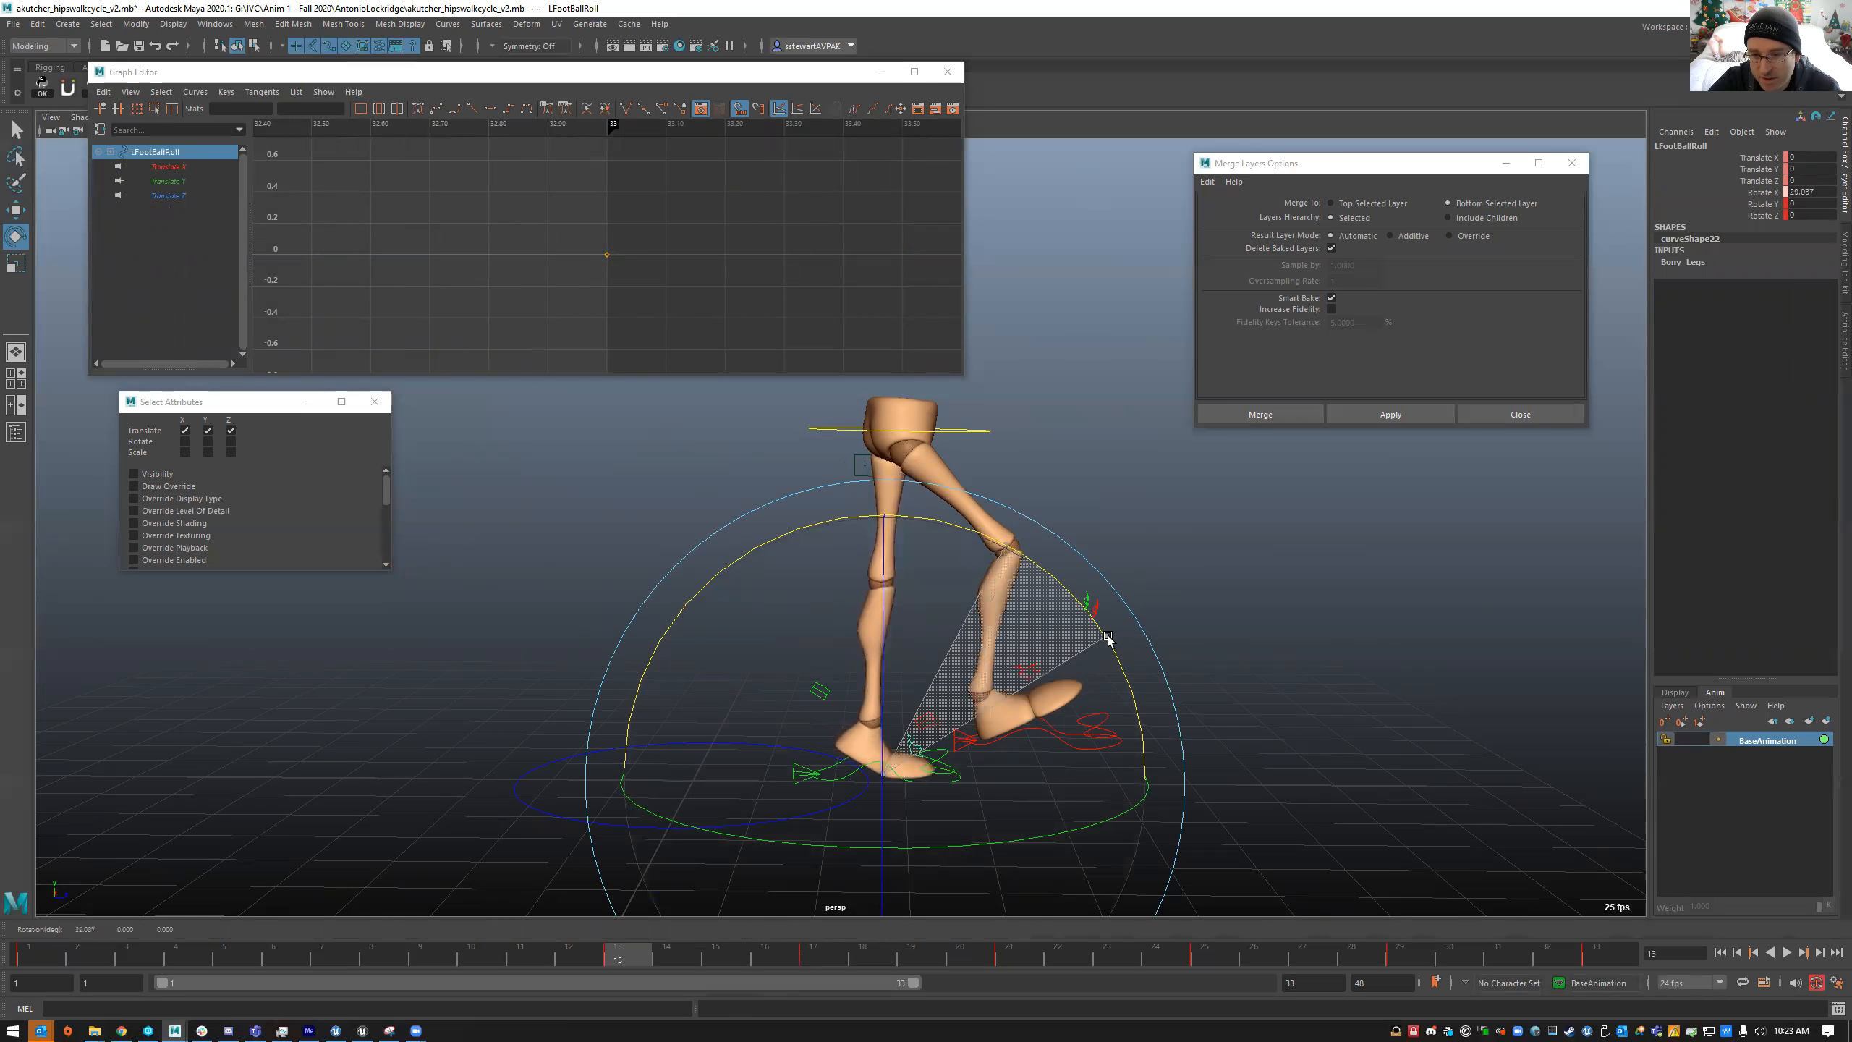
- Lower the root to Translate Y about 0.135 at frame 13 and key it
key(w)
drag(980, 431, 983, 455)
key(ctrl+z)
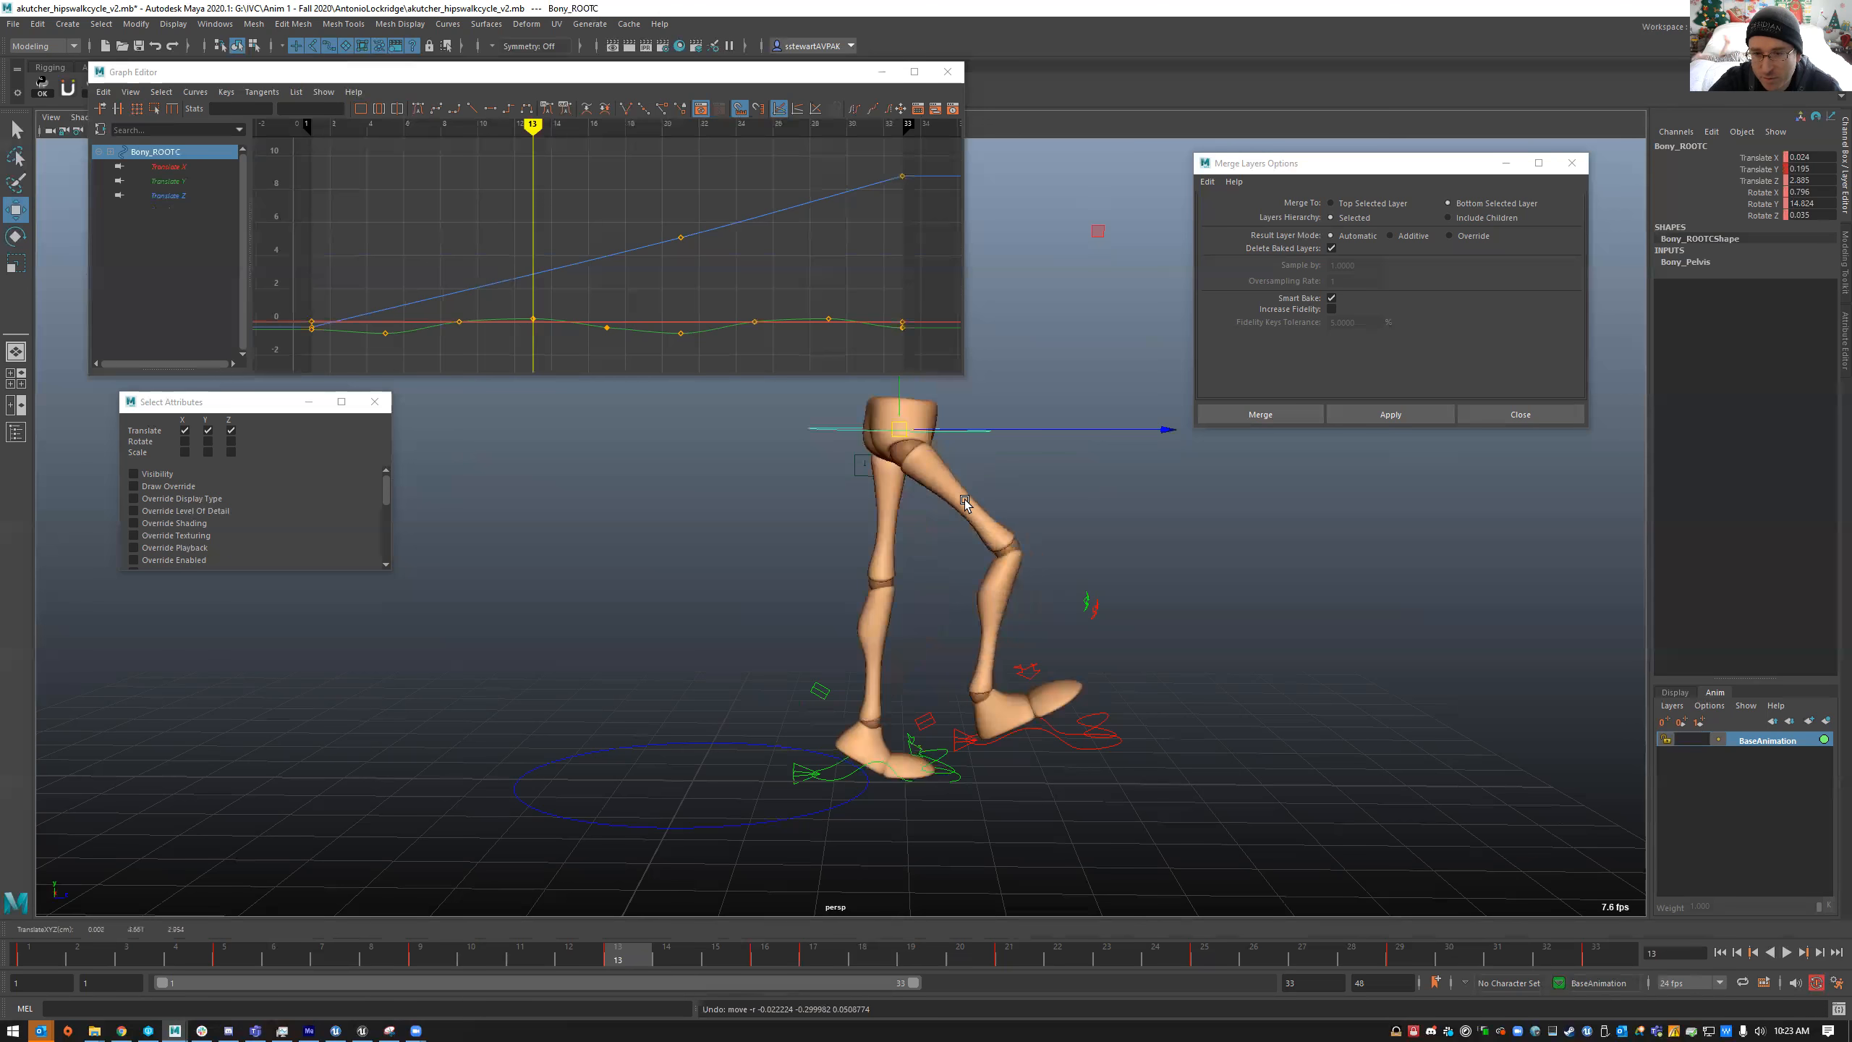
click(1090, 731)
click(1032, 673)
click(957, 729)
drag(968, 375, 958, 376)
click(981, 431)
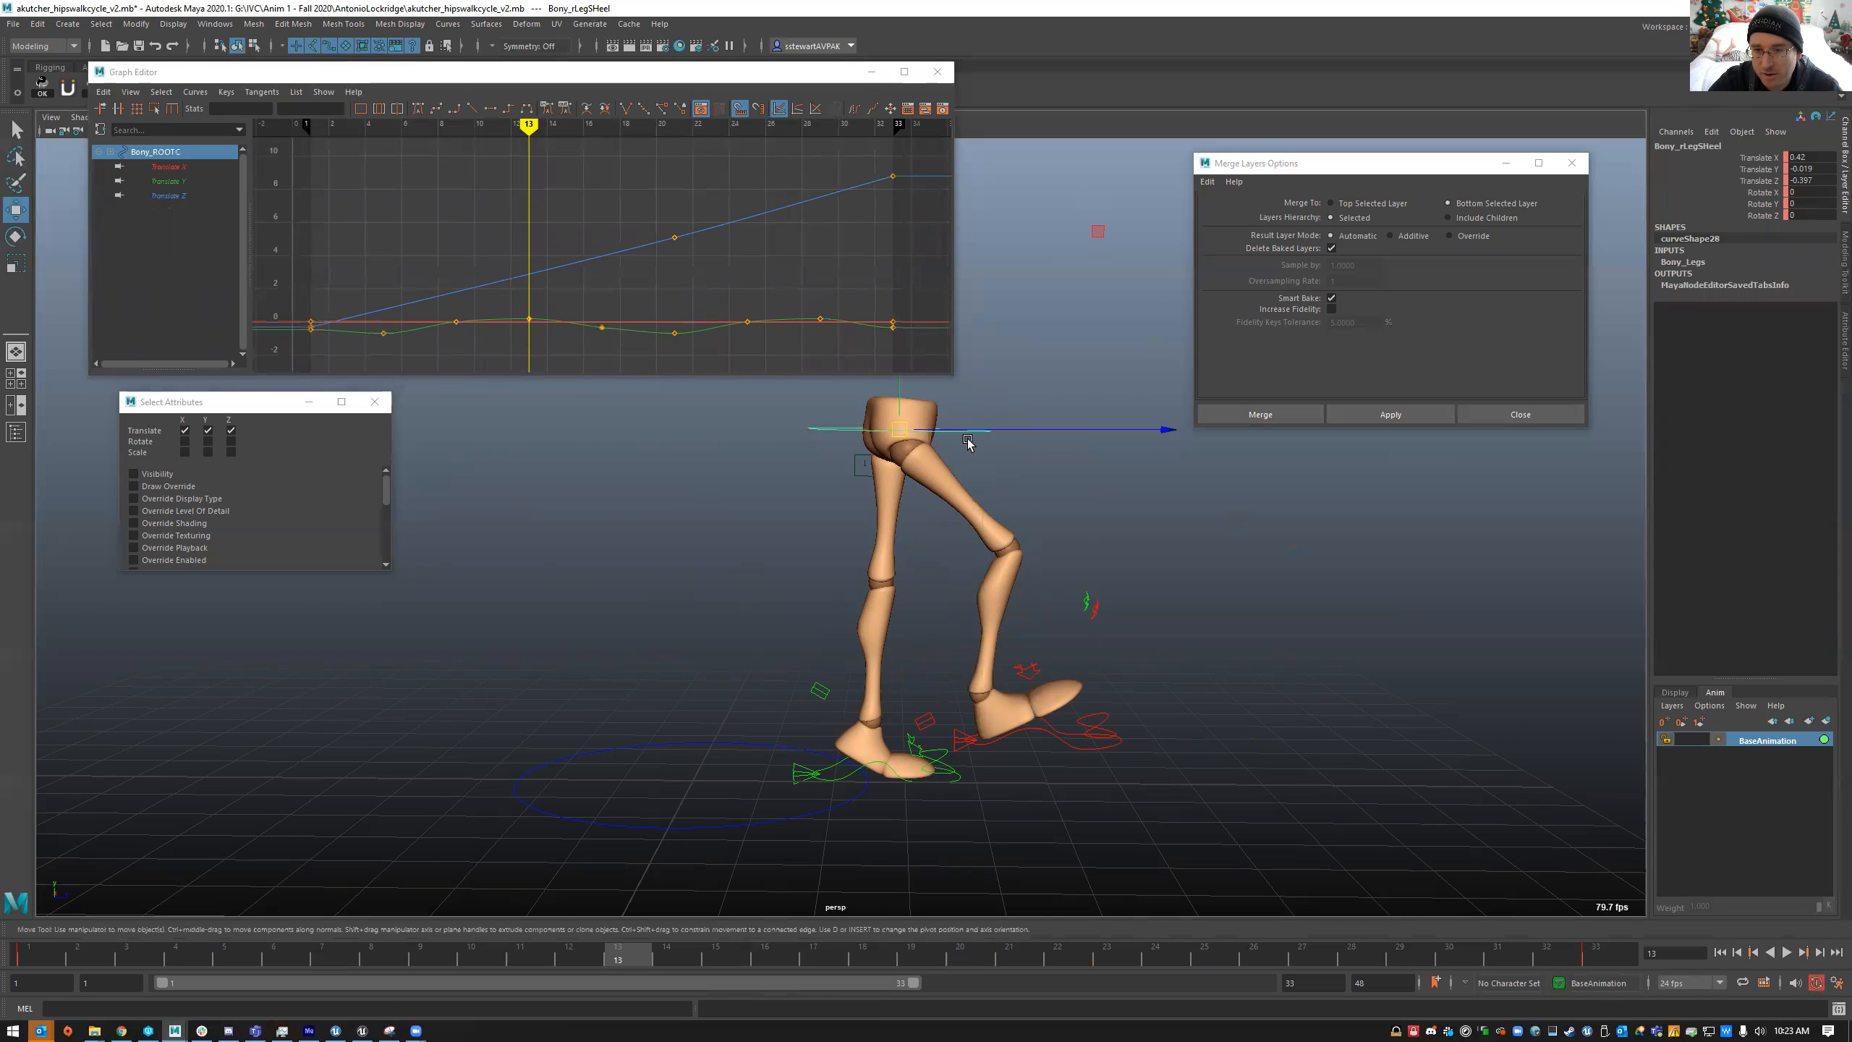
key(s)
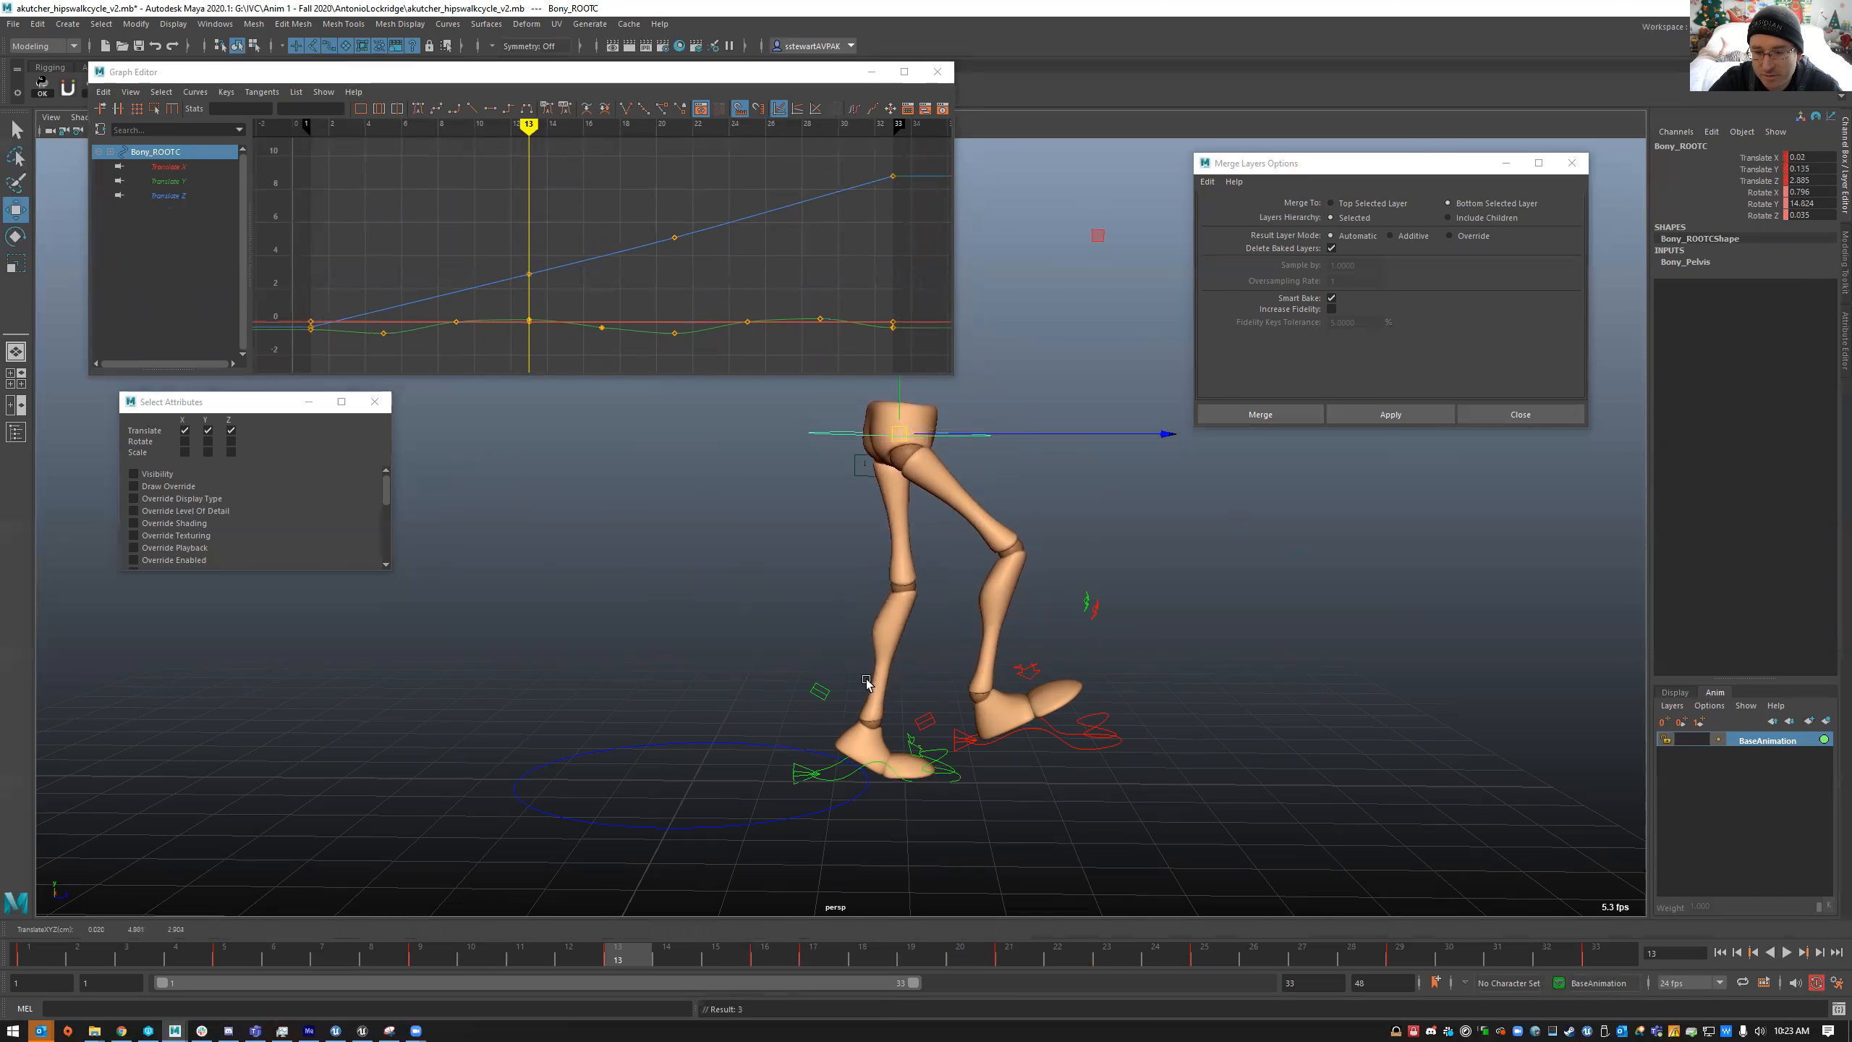
- Lower the root further to Translate Y about 0.085 at frame 13 and key it
click(900, 741)
key(e)
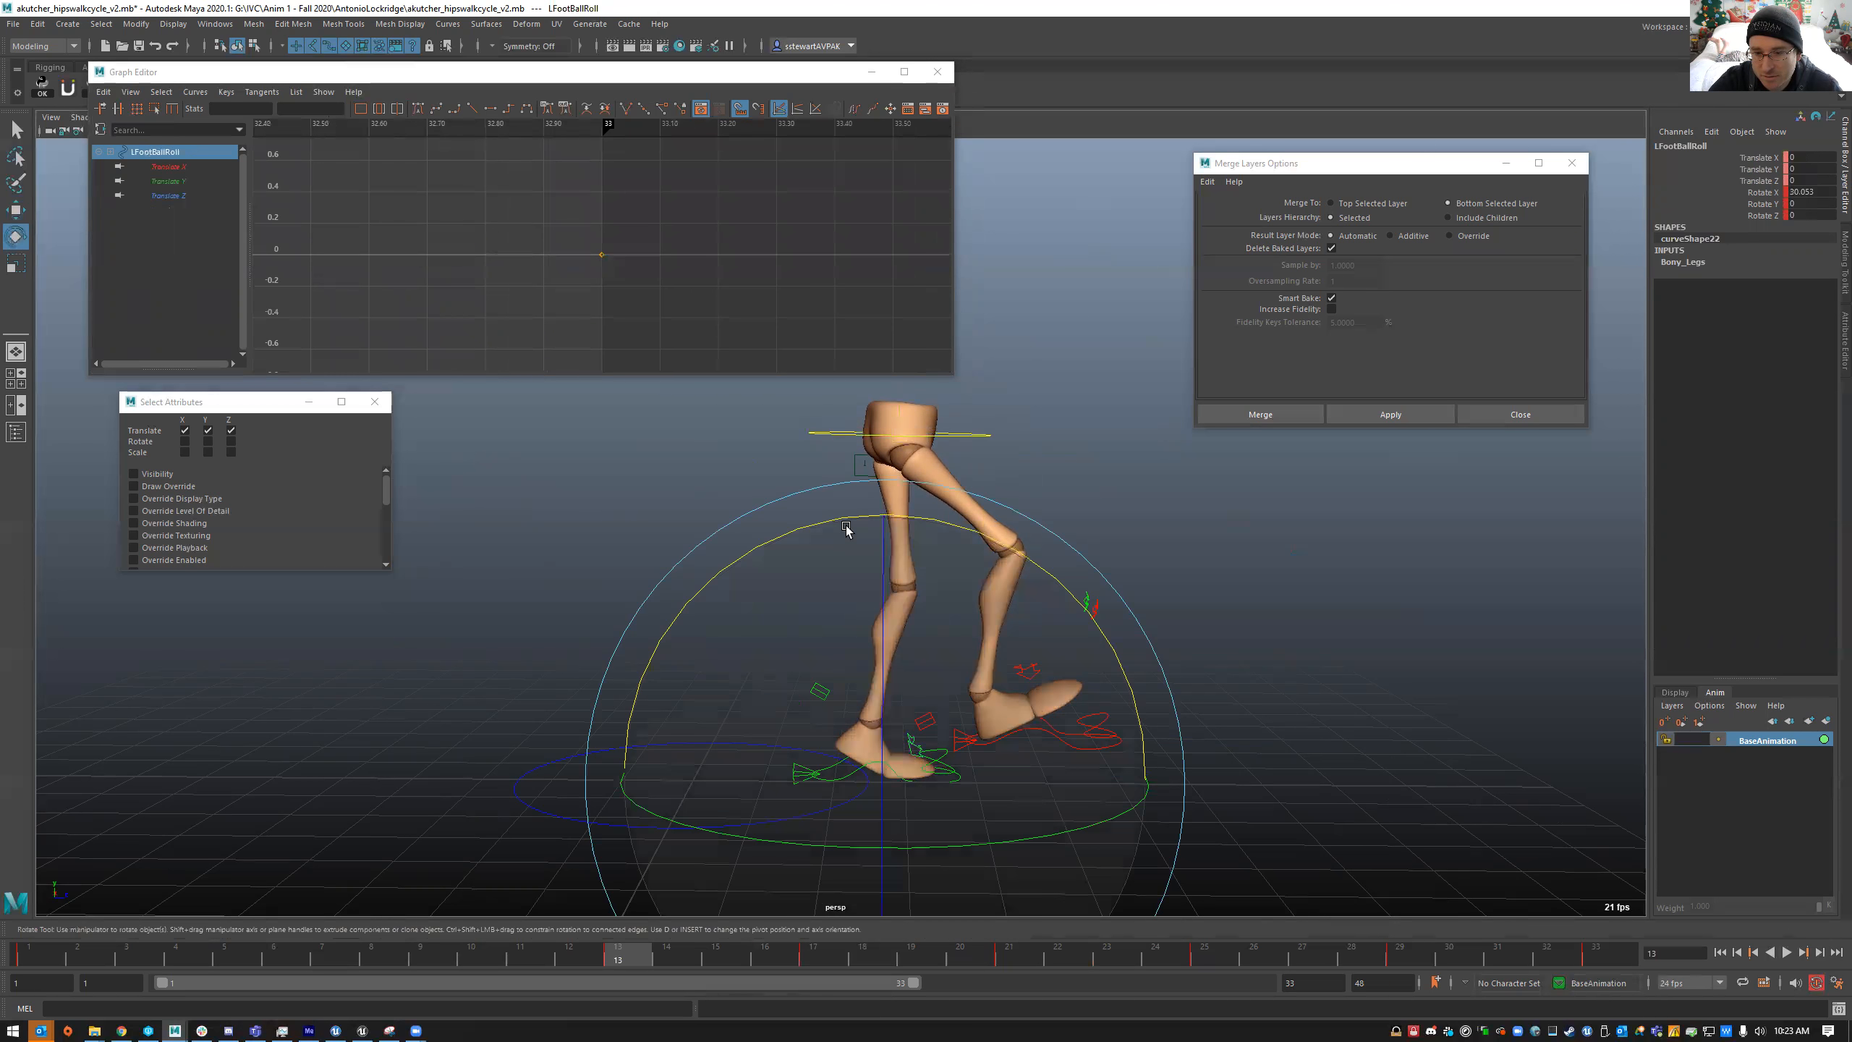
click(884, 431)
key(w)
drag(904, 430, 903, 434)
key(s)
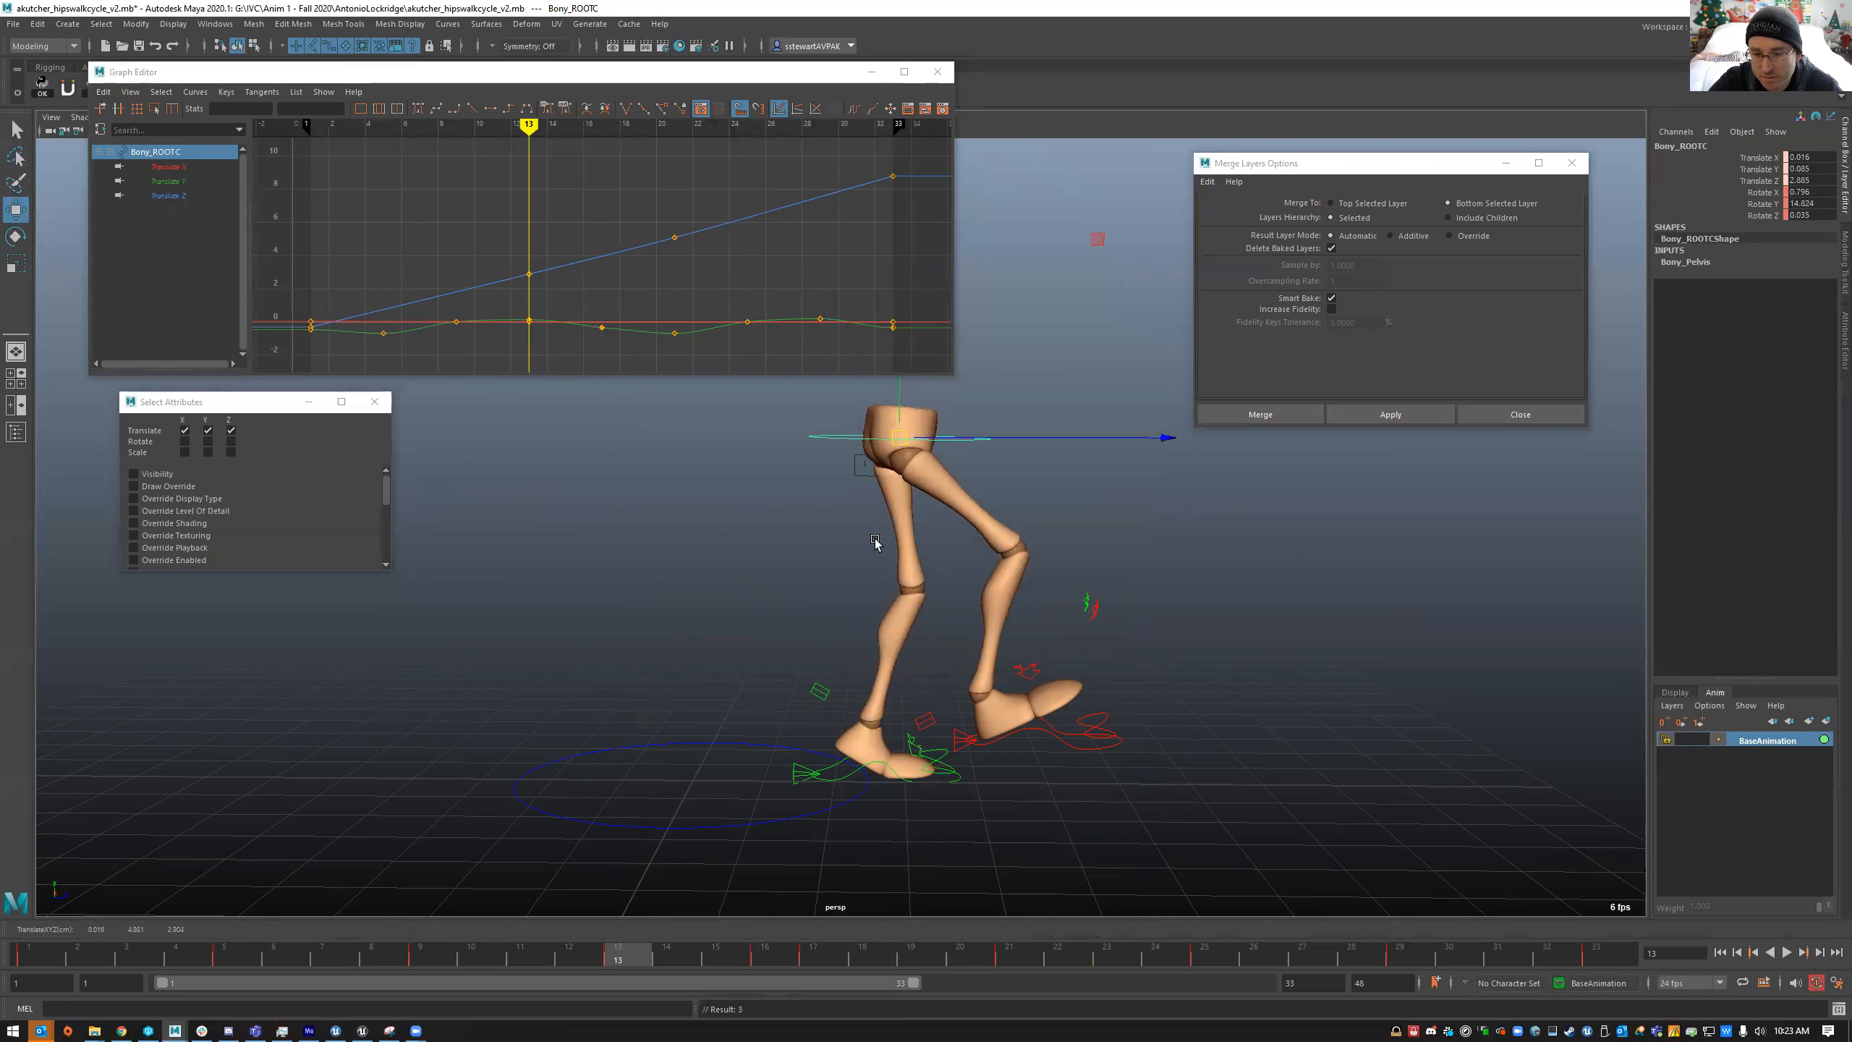
- Lower the left heel at frame 13 by reducing the ball roll control's X rotation, and key the control
click(911, 743)
key(e)
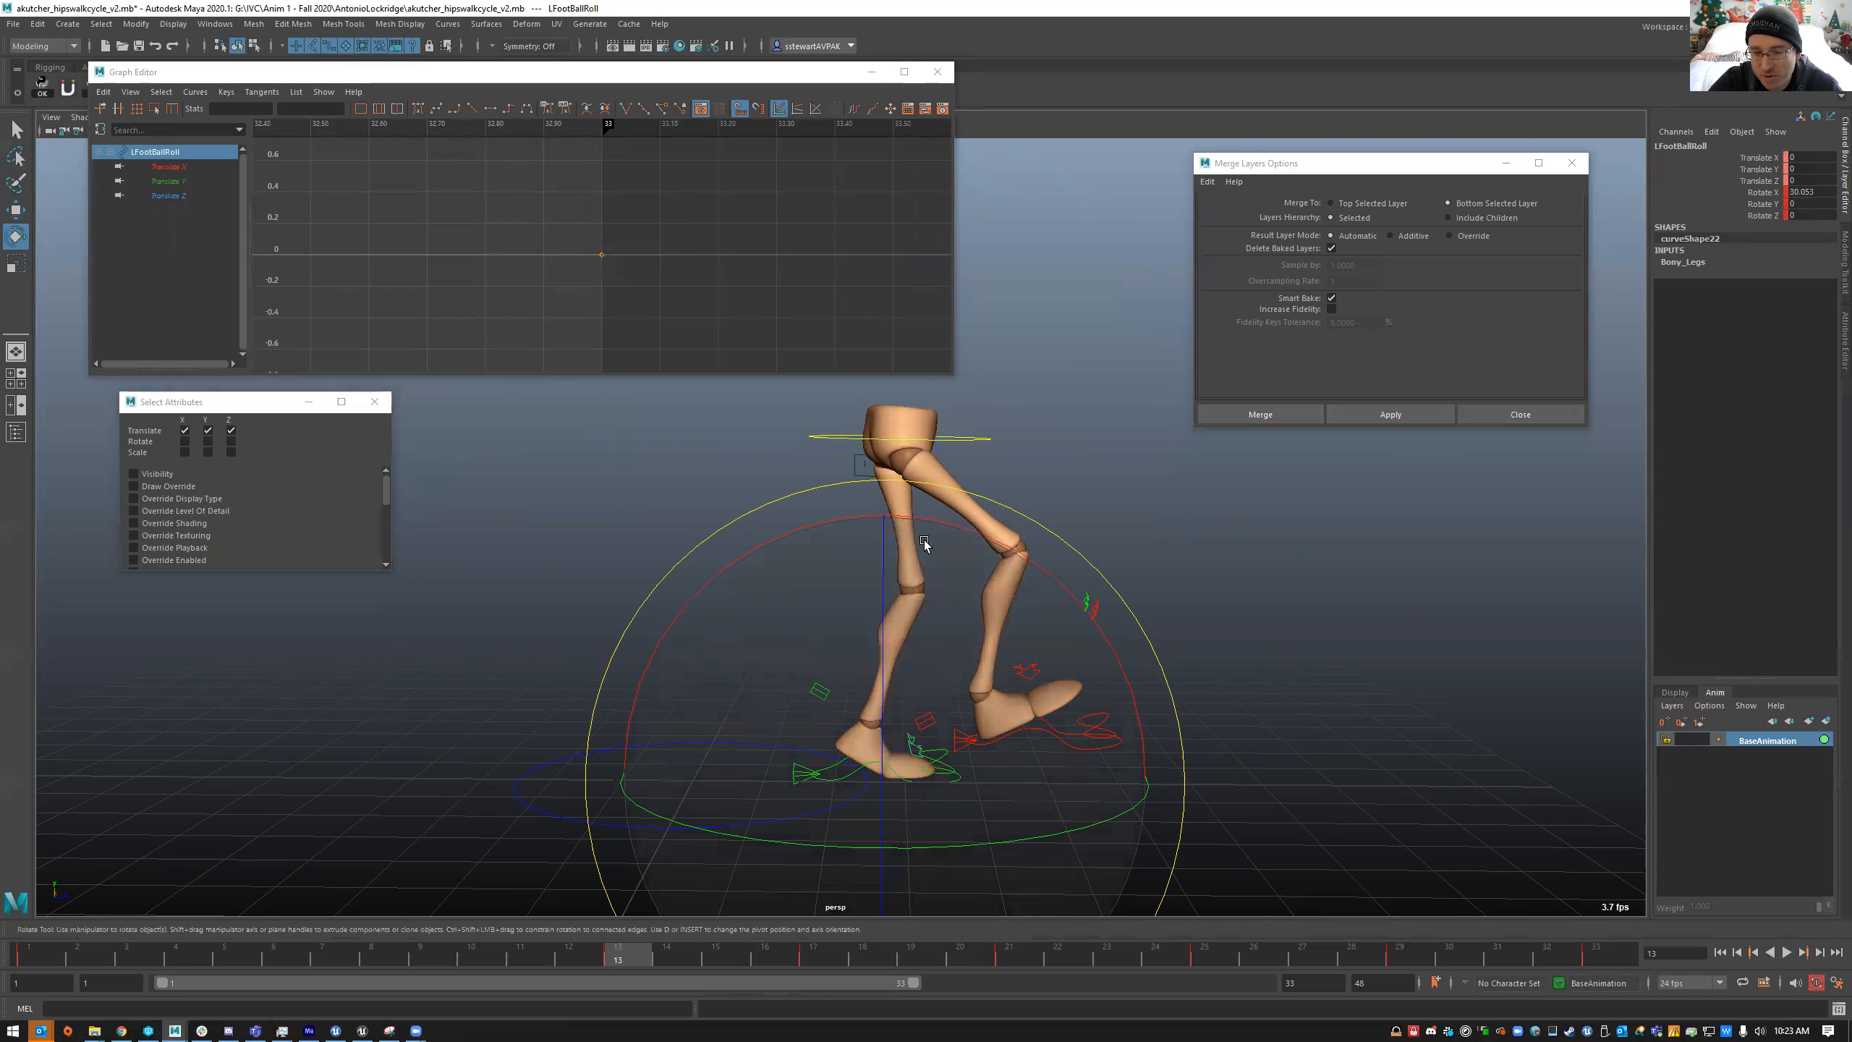
drag(951, 523, 903, 529)
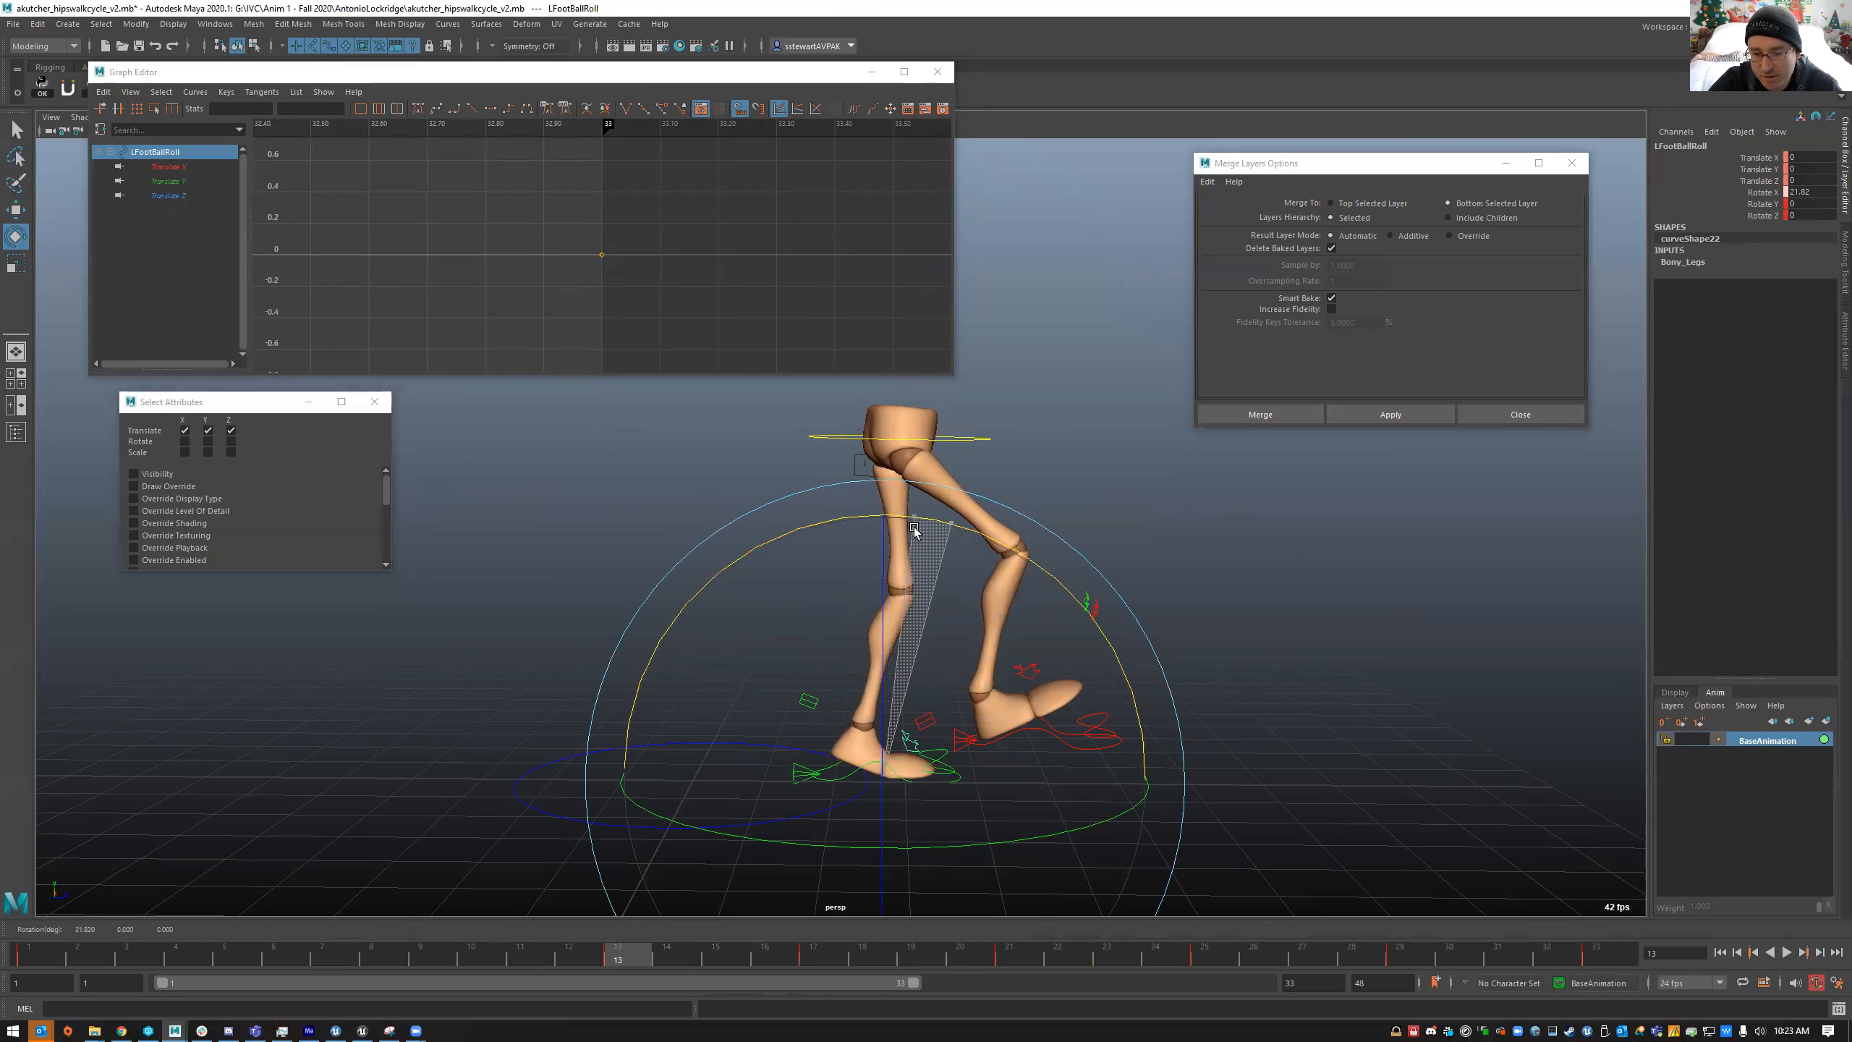
key(w)
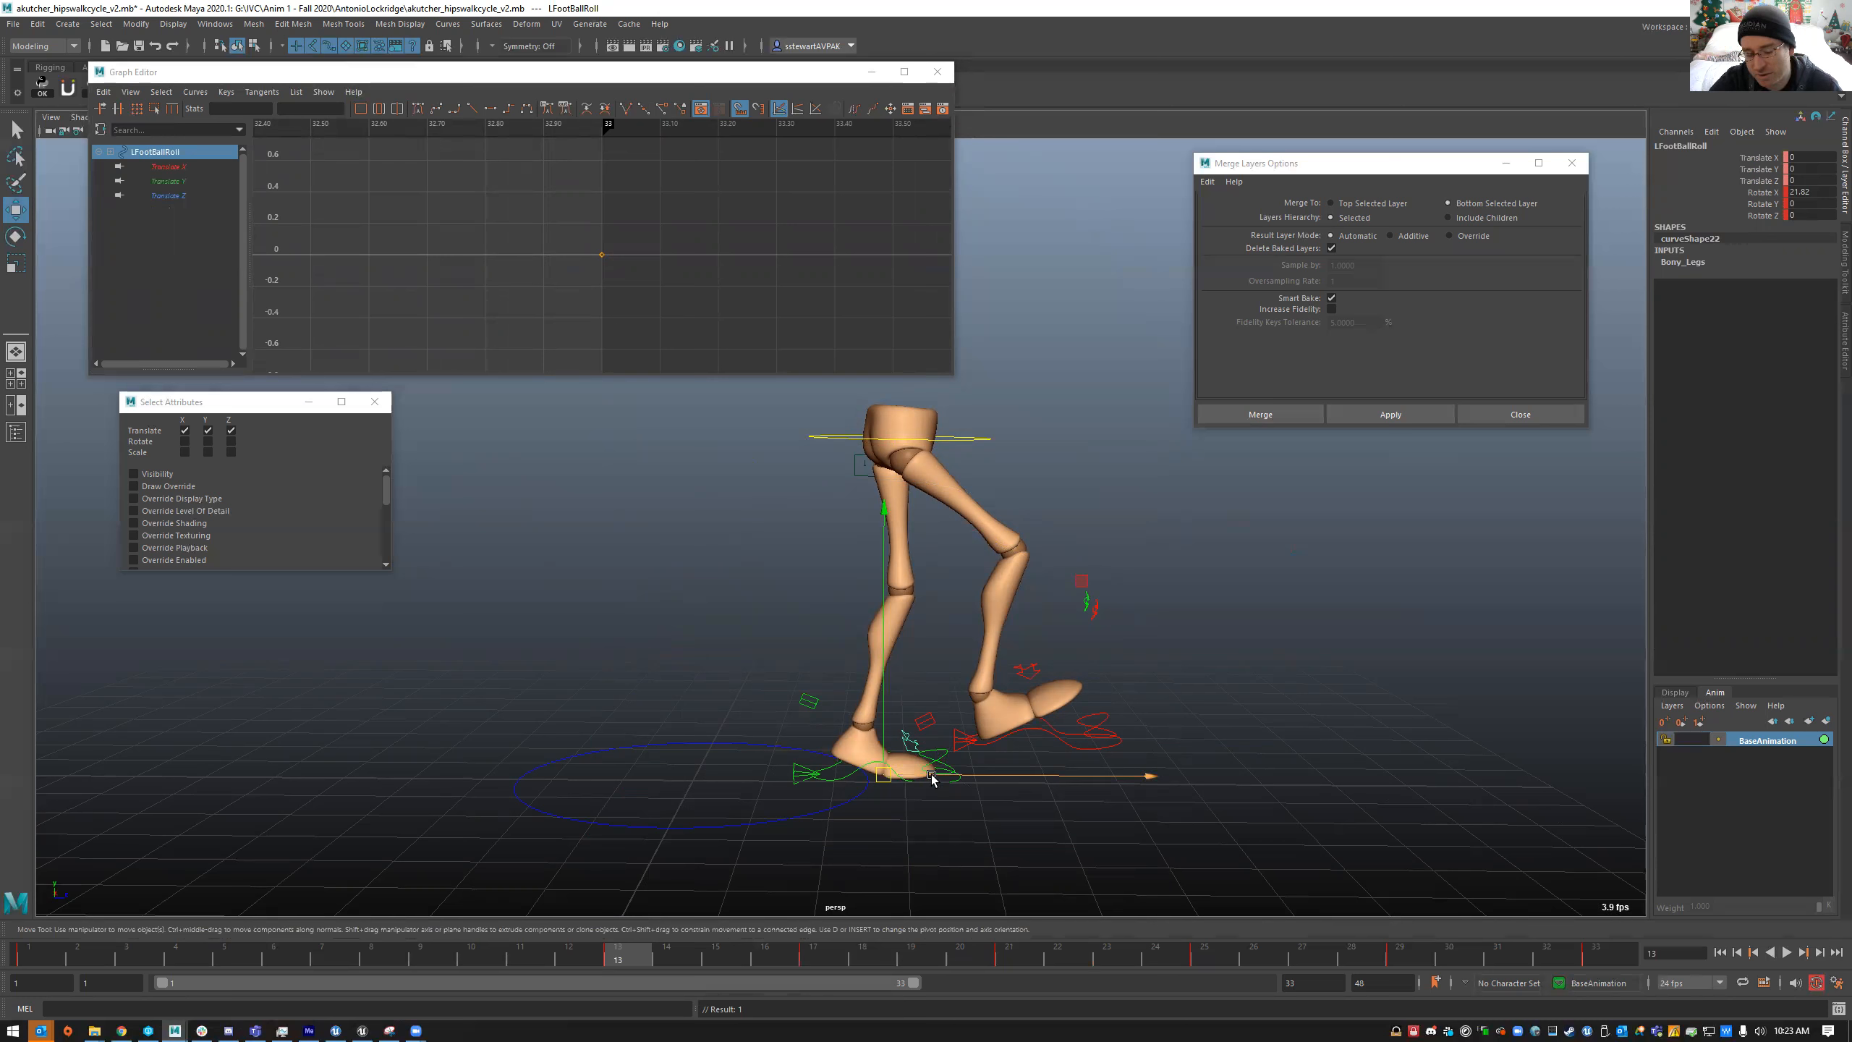
alt+drag(897, 798, 894, 798)
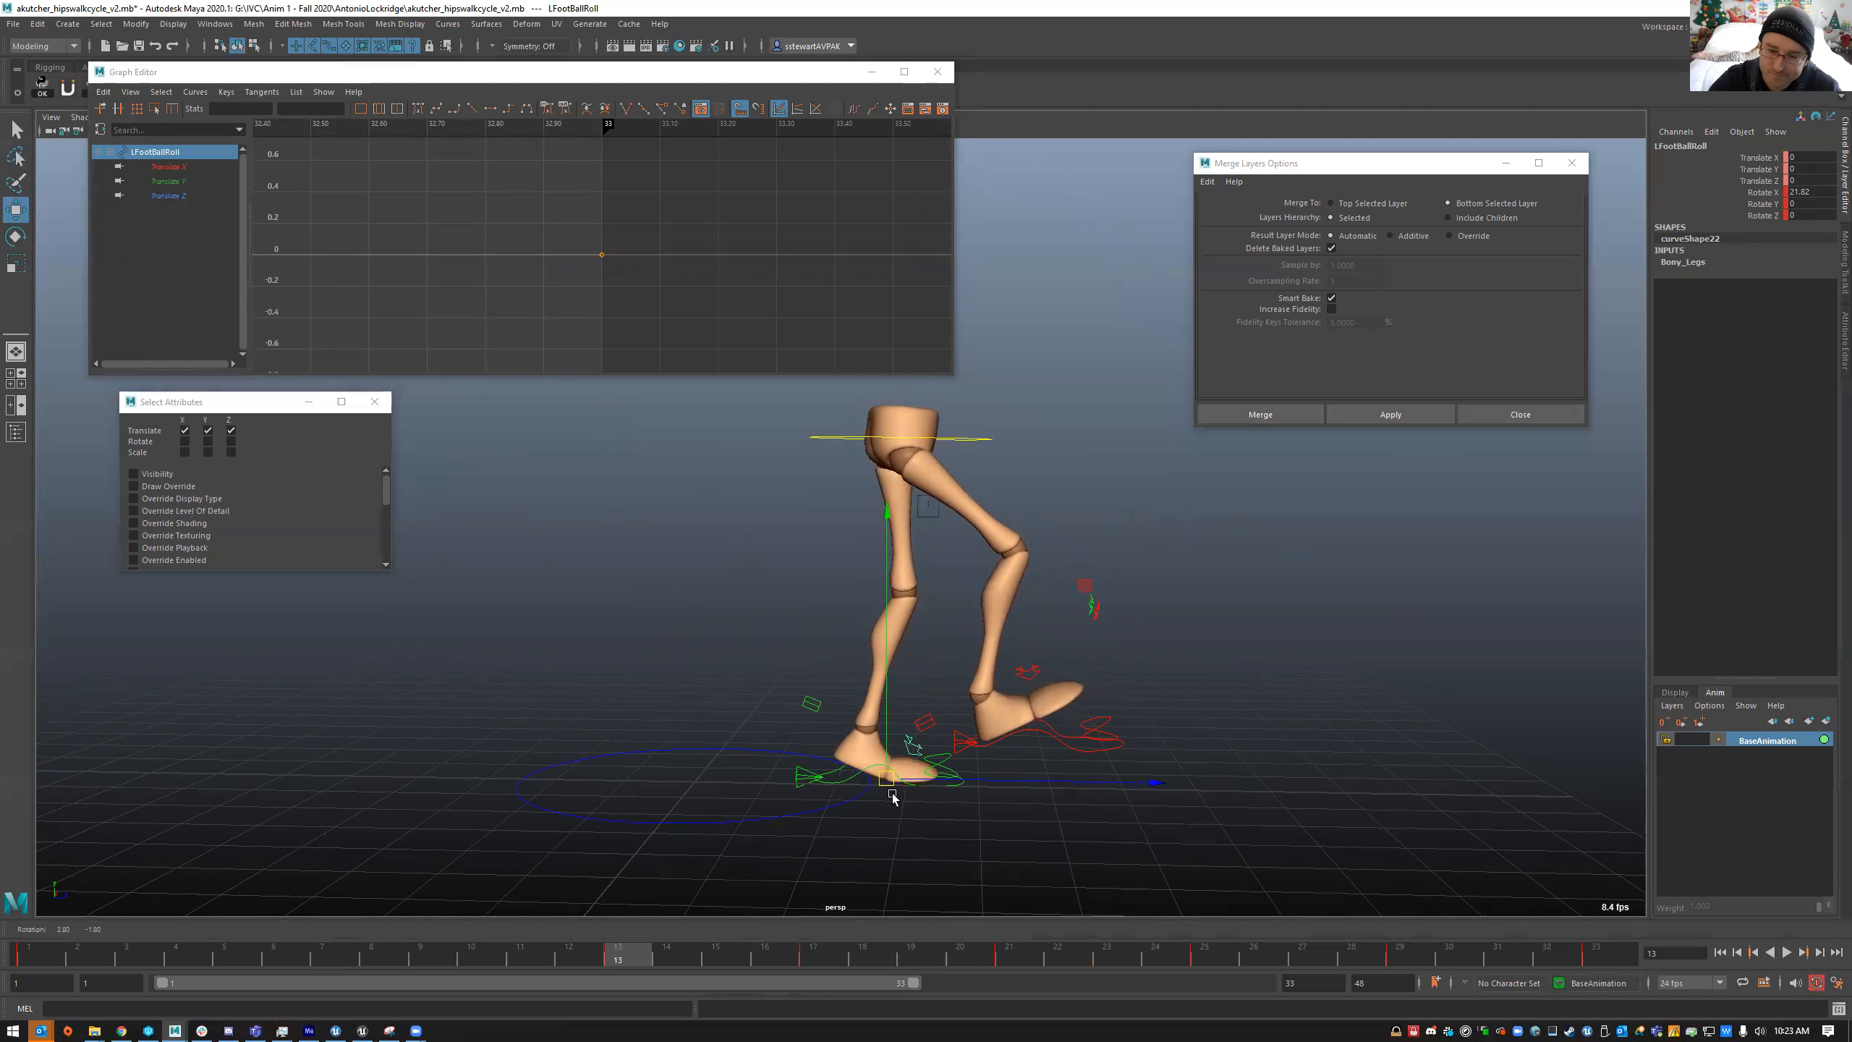
key(e)
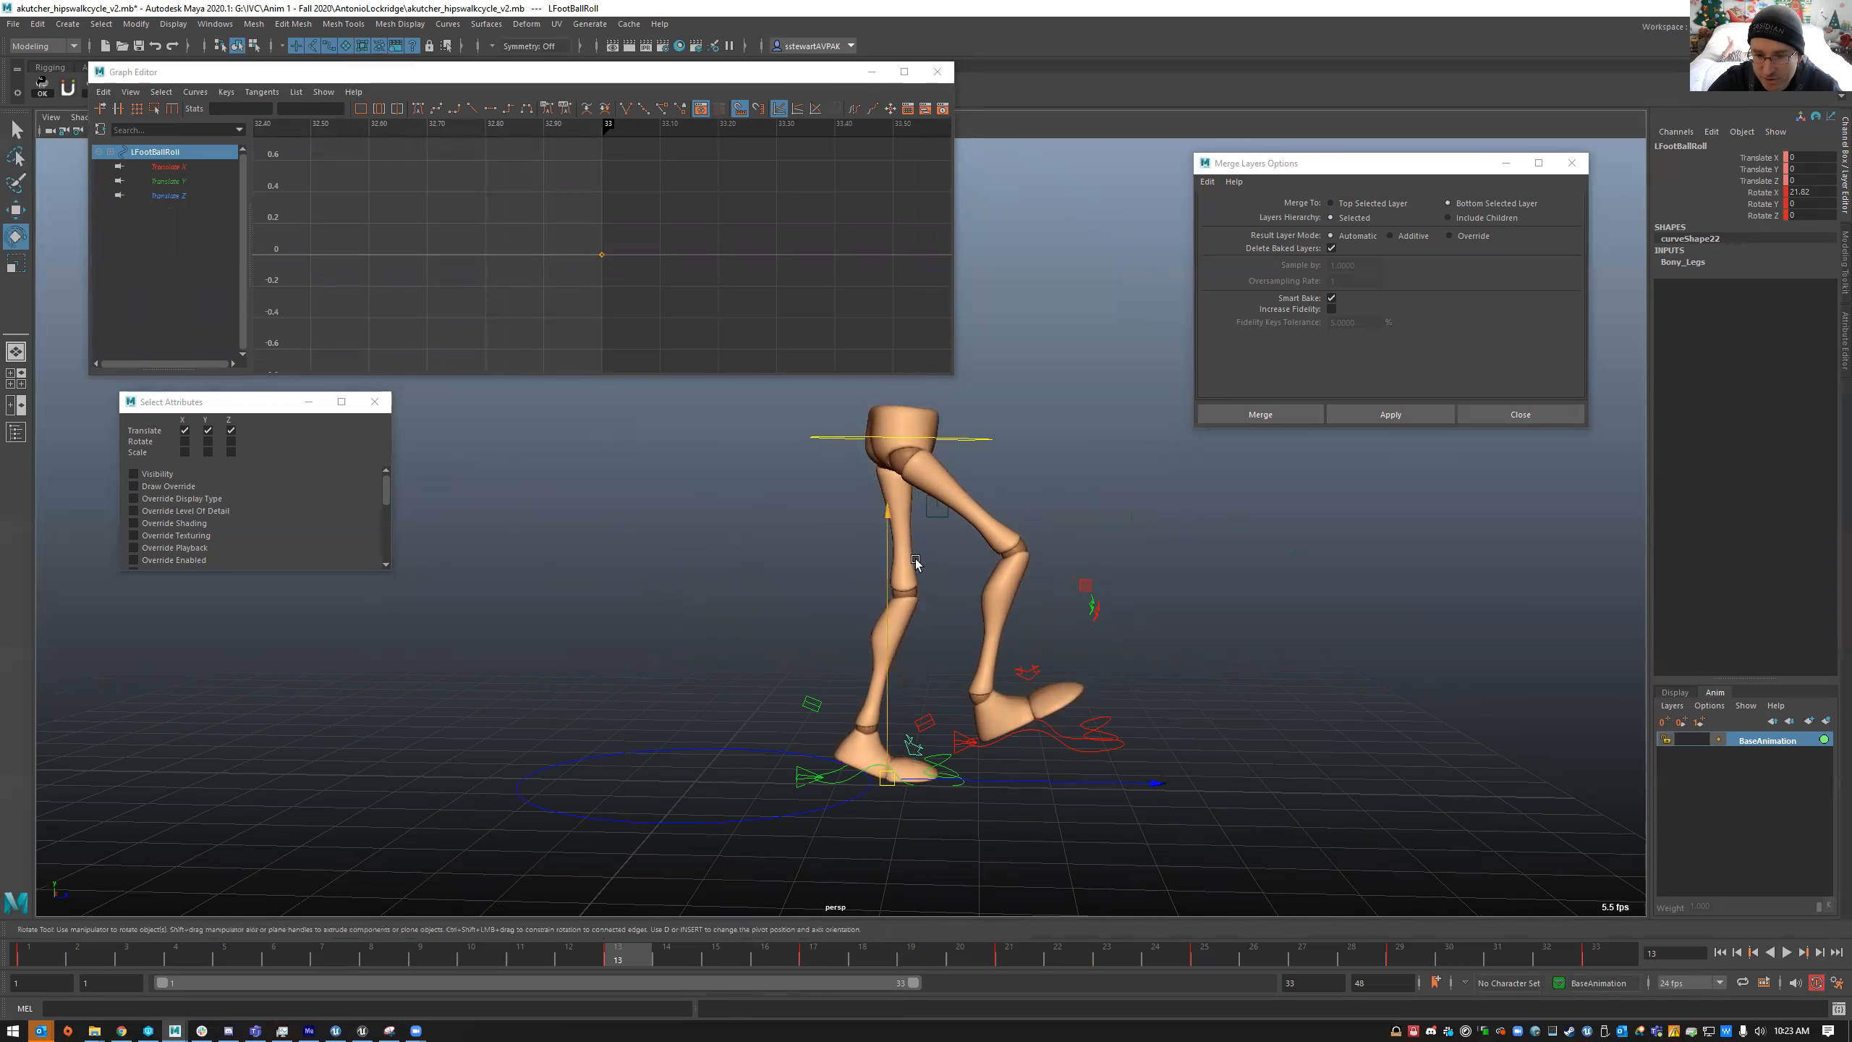
drag(986, 540, 960, 551)
key(s)
- Key the left ball roll's rotation at 0 at frame 5, and check the motion through frame 9
drag(576, 960, 253, 967)
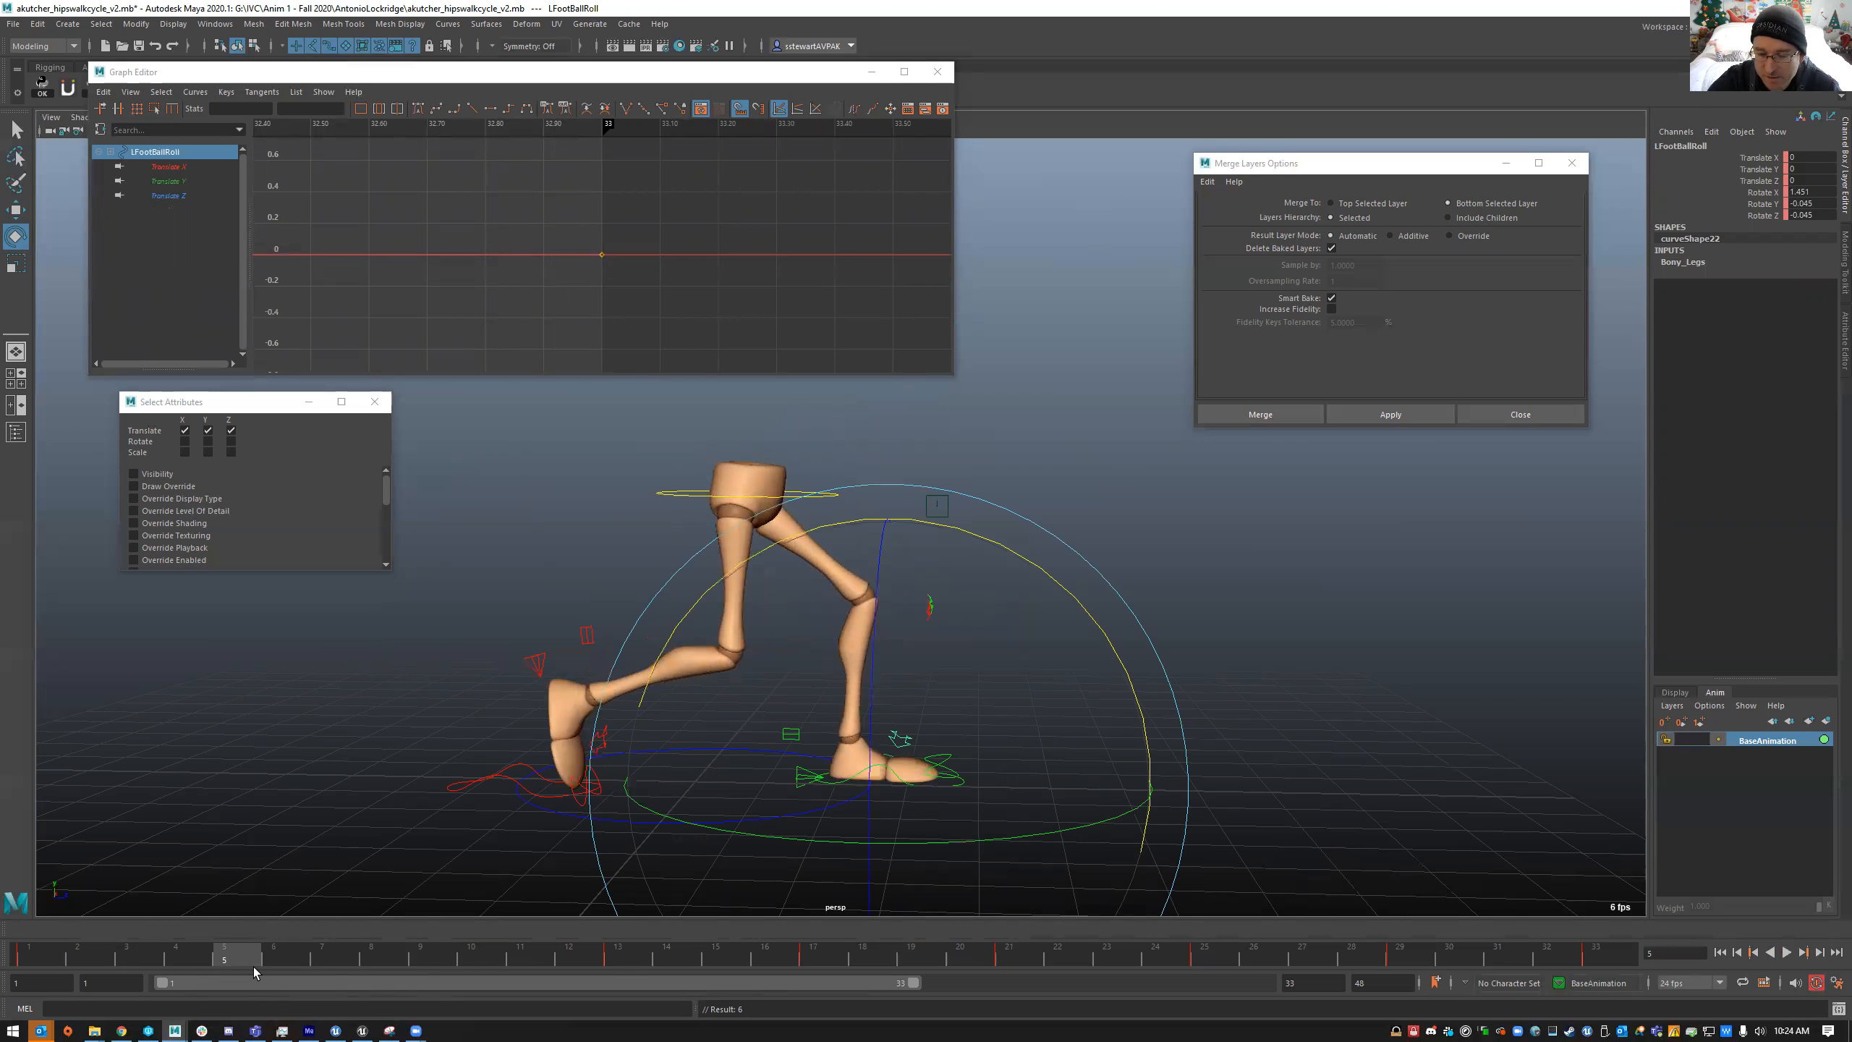
key(shift+e)
alt+drag(504, 826, 526, 830)
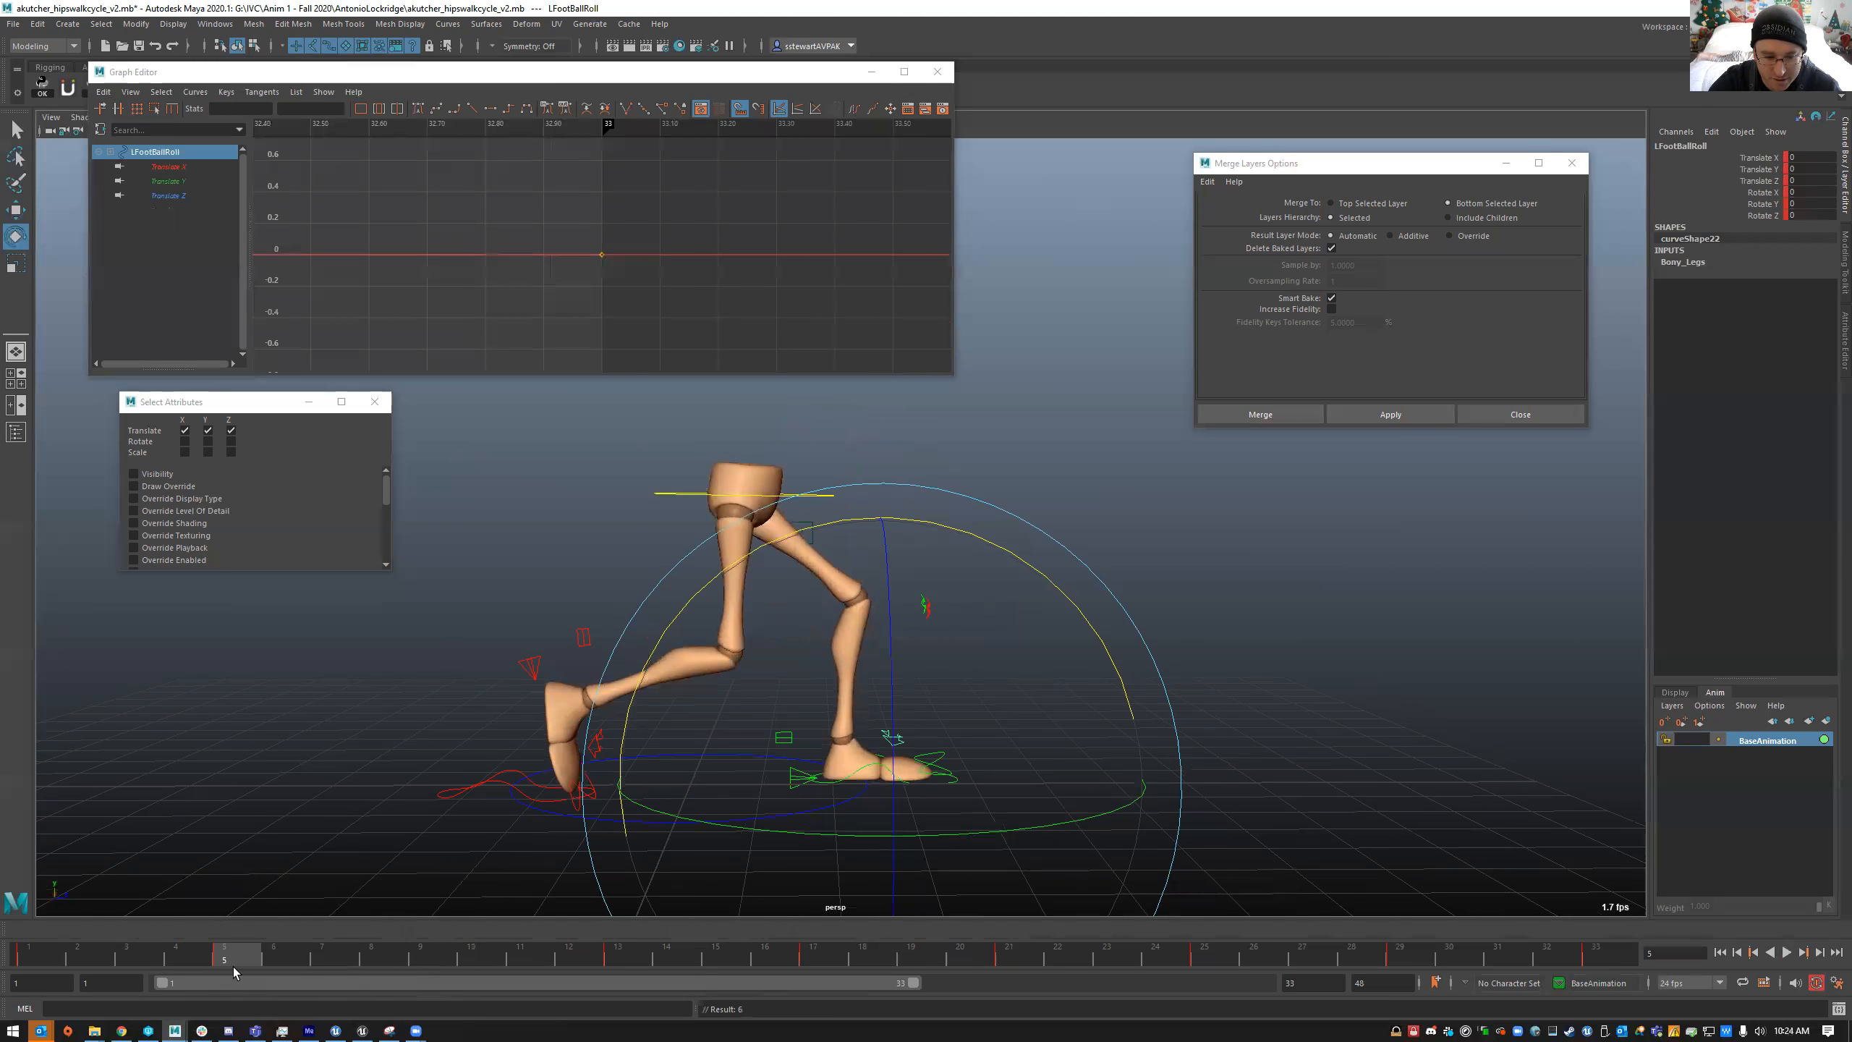
key(alt+v)
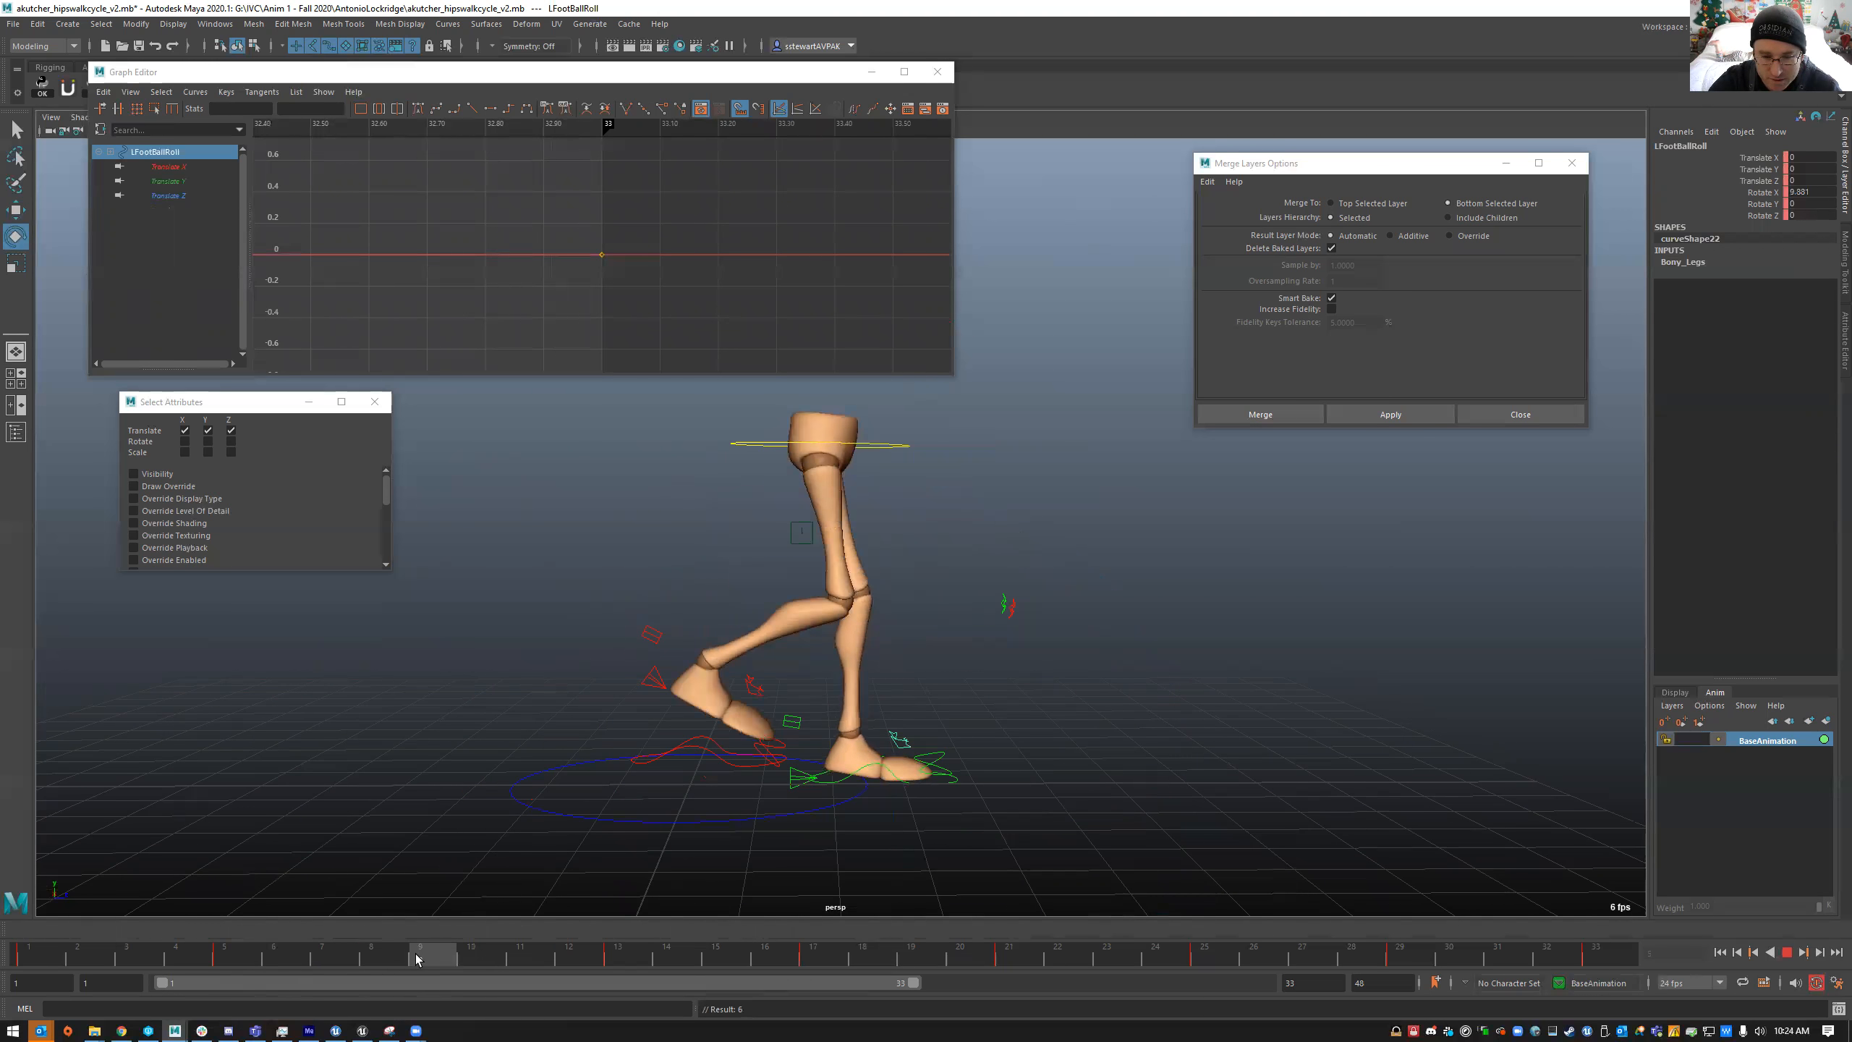
key(alt+v)
- Rotate the right foot to about 16 degrees in X at frame 9, and position it at Translate Y about -0.544 and Z about 0.337
key(e)
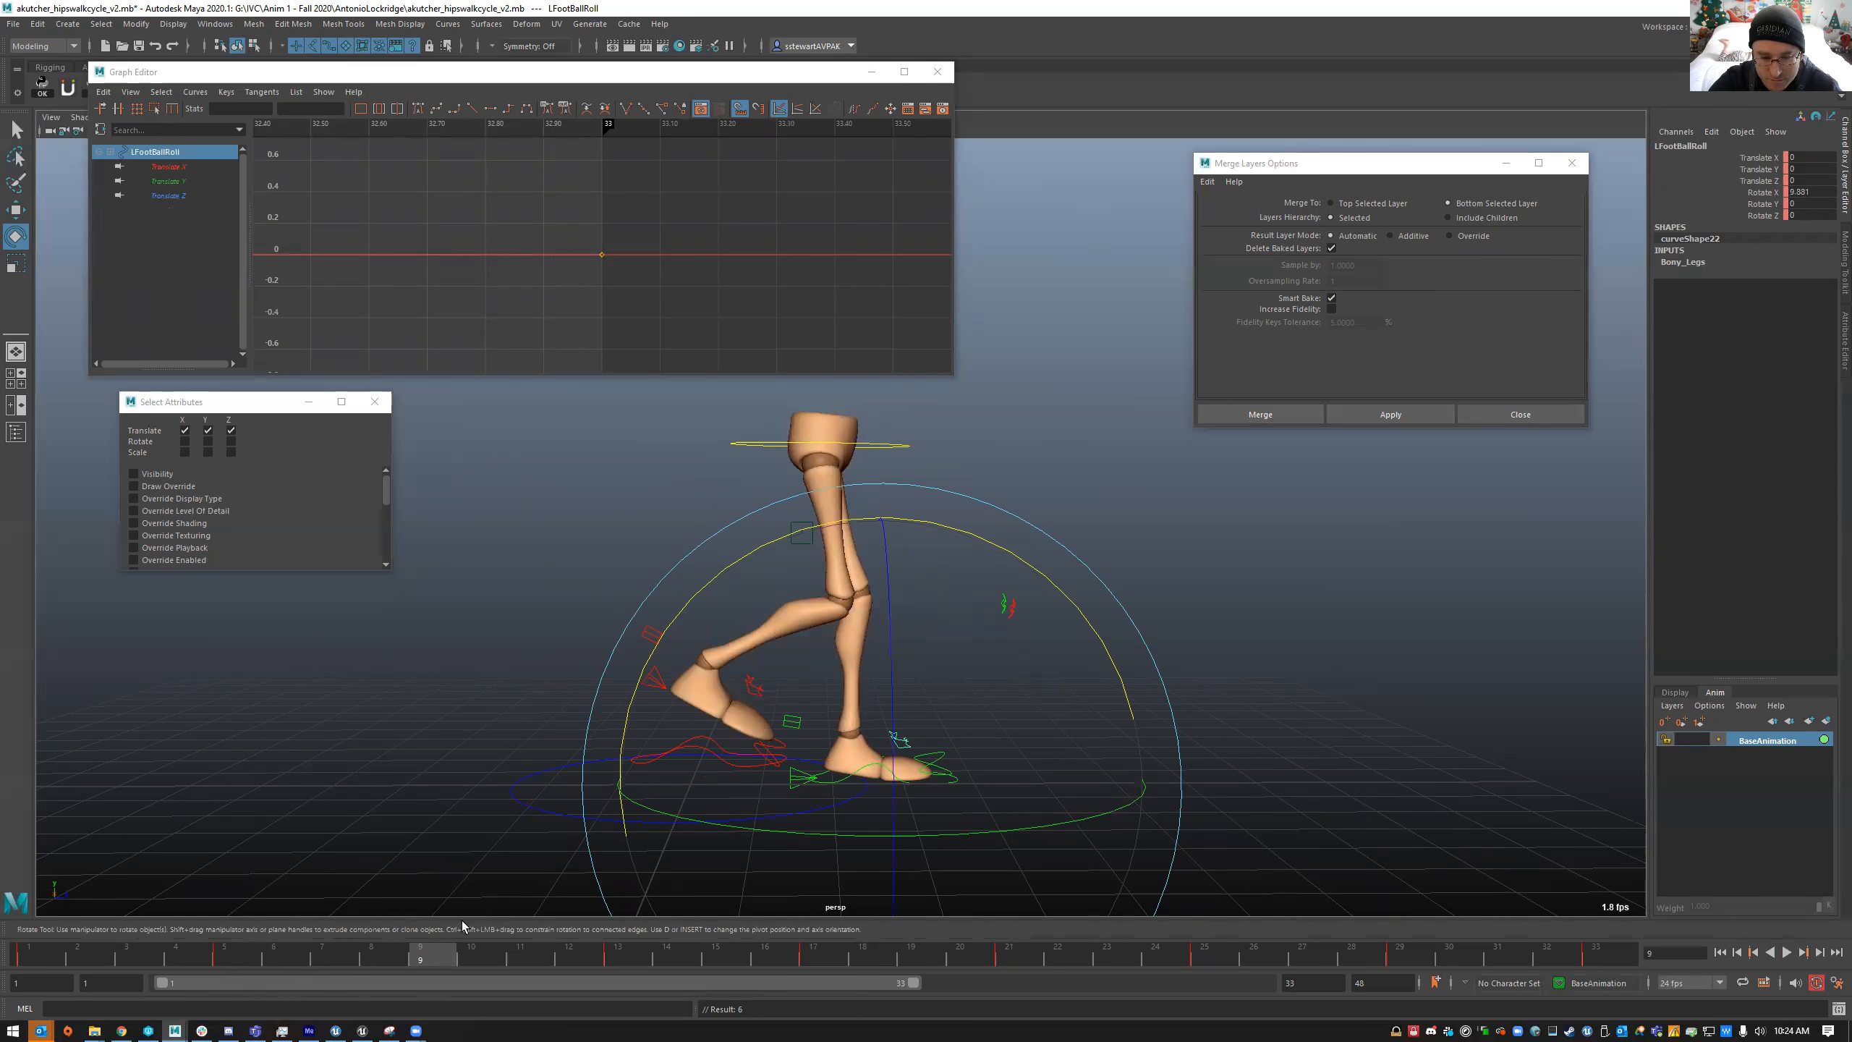
click(686, 753)
key(w)
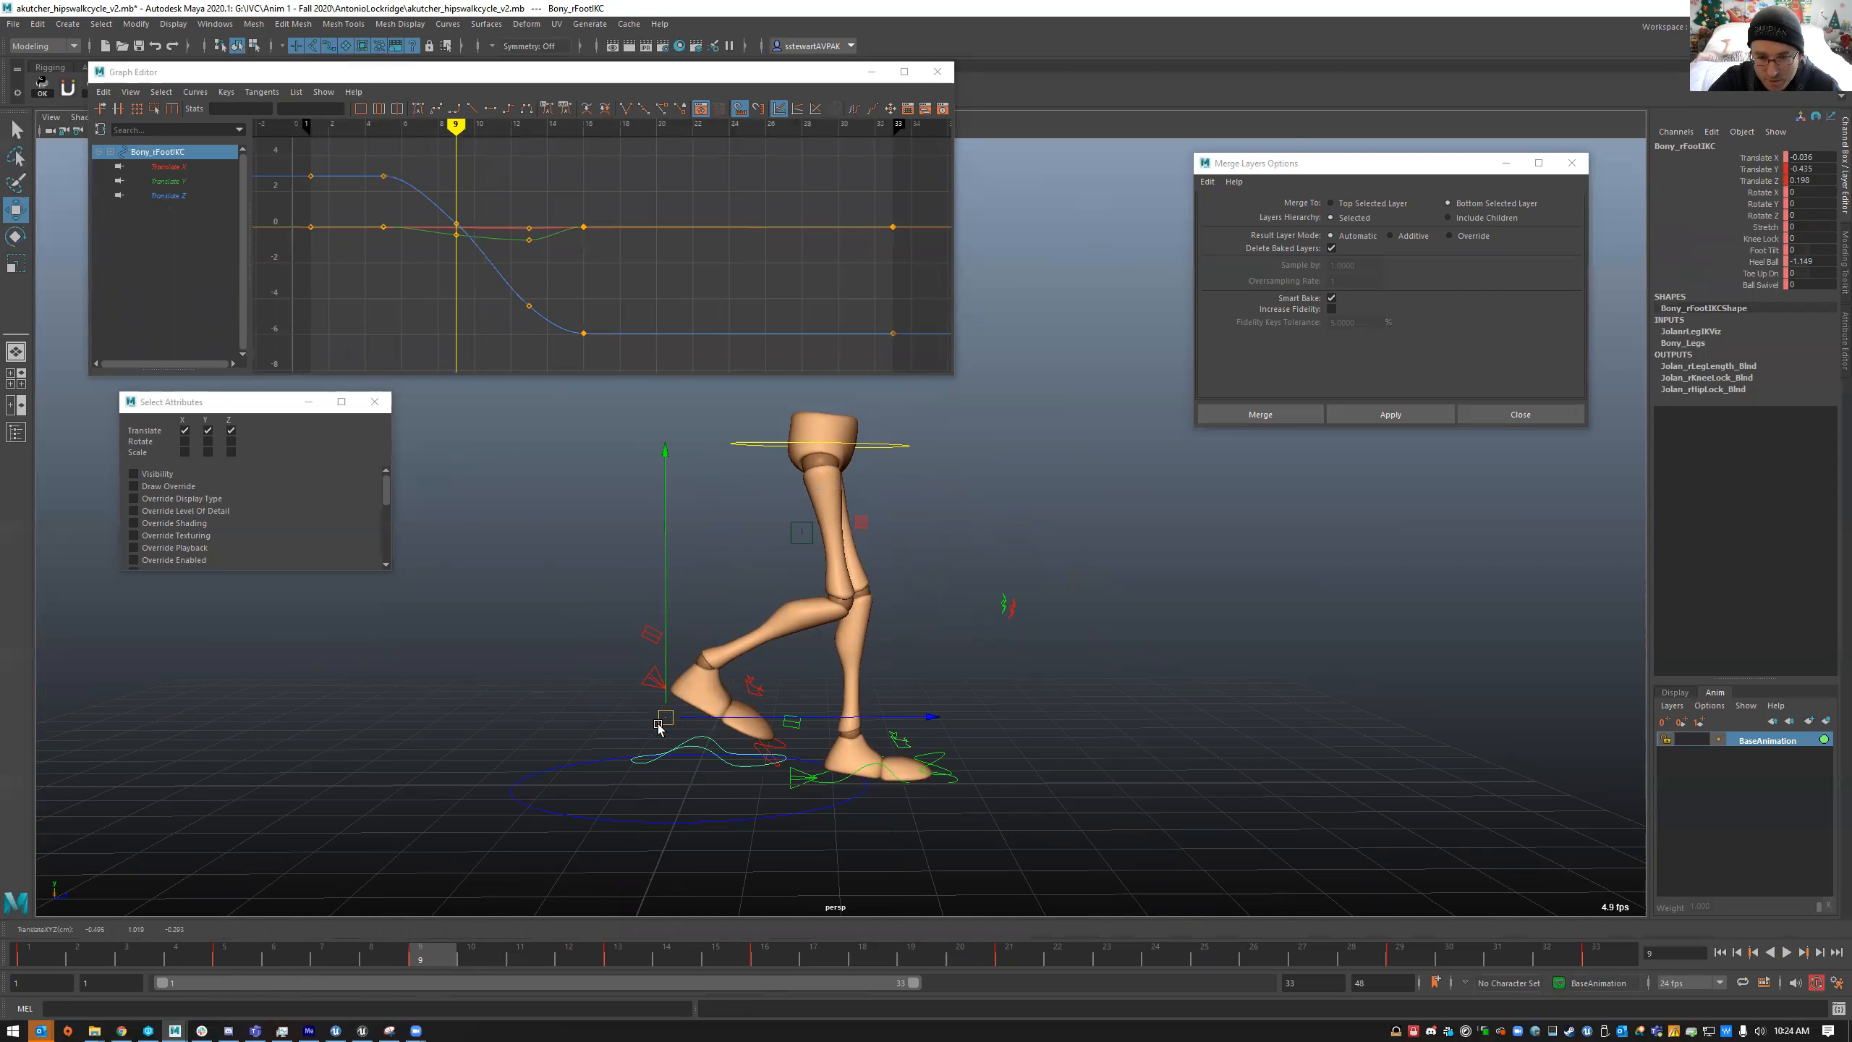
drag(657, 723, 639, 739)
key(e)
drag(870, 634, 891, 699)
key(w)
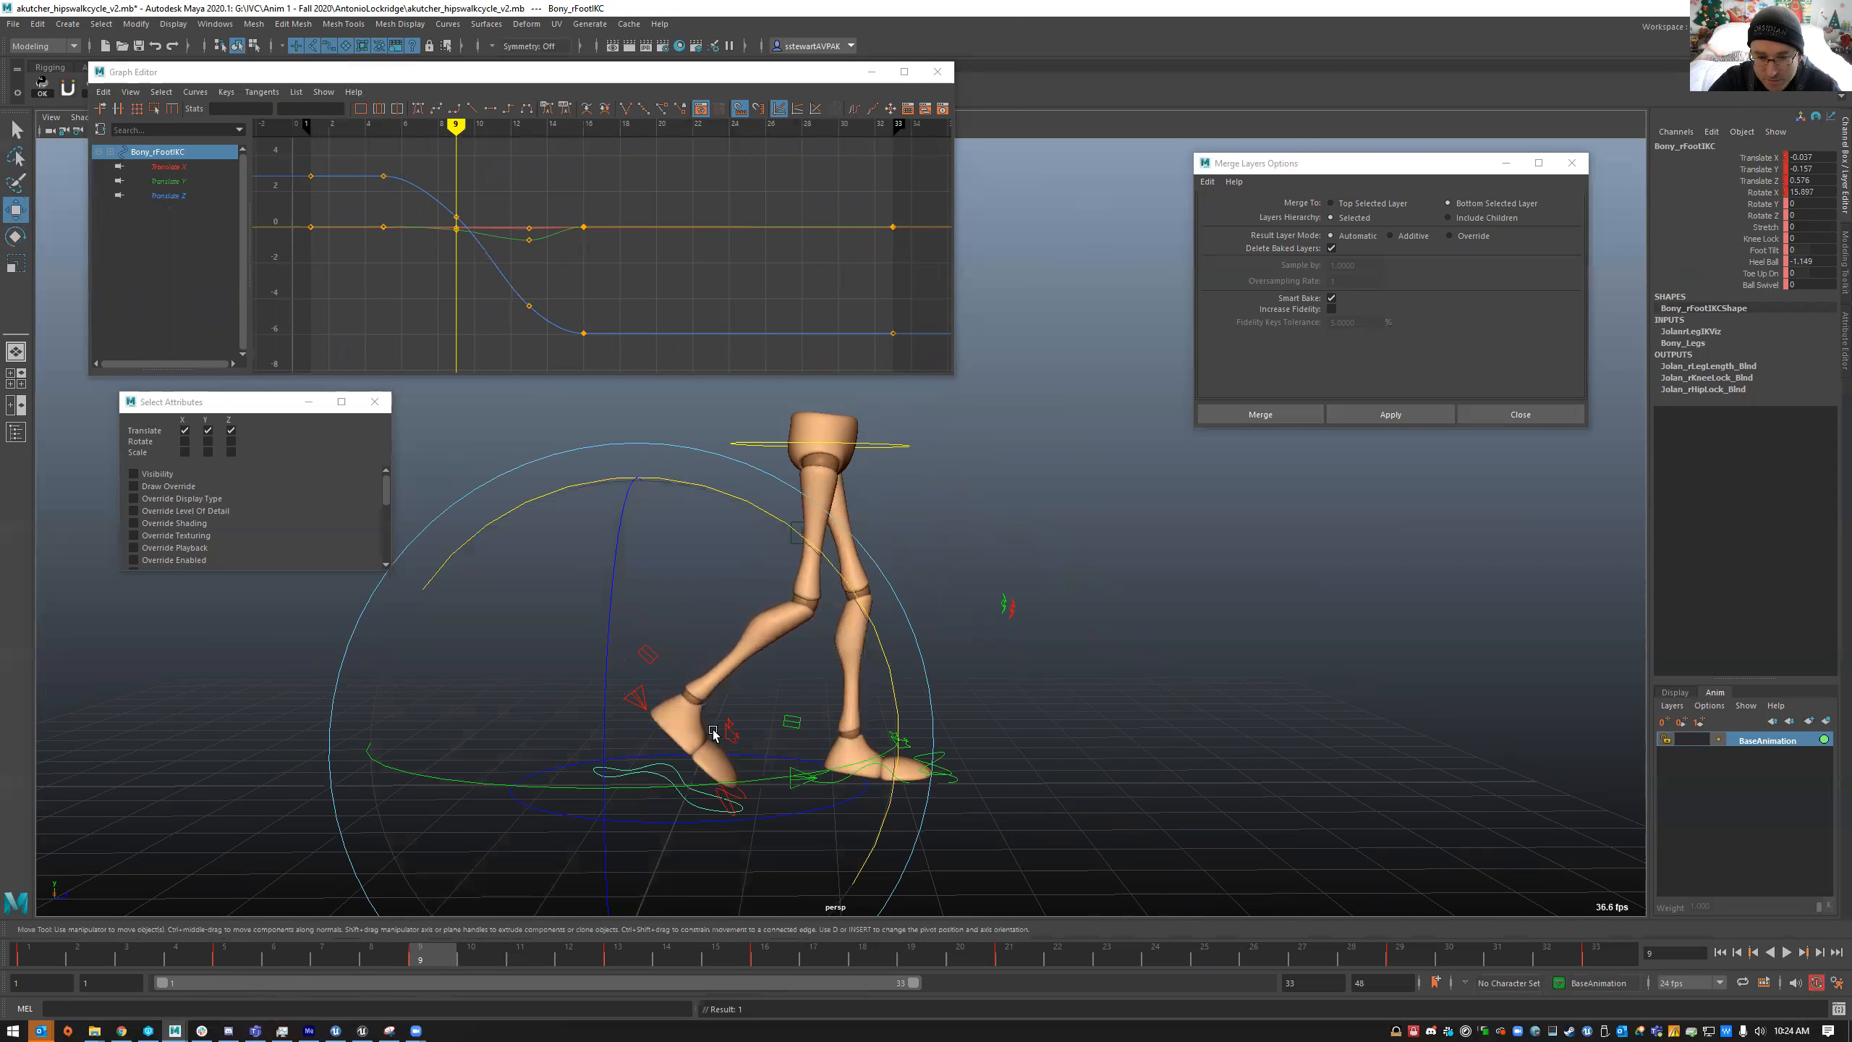
drag(637, 743, 652, 714)
- Flatten the right foot at frame 9 by resetting its toe, ball roll and heel controls, and key them
click(735, 759)
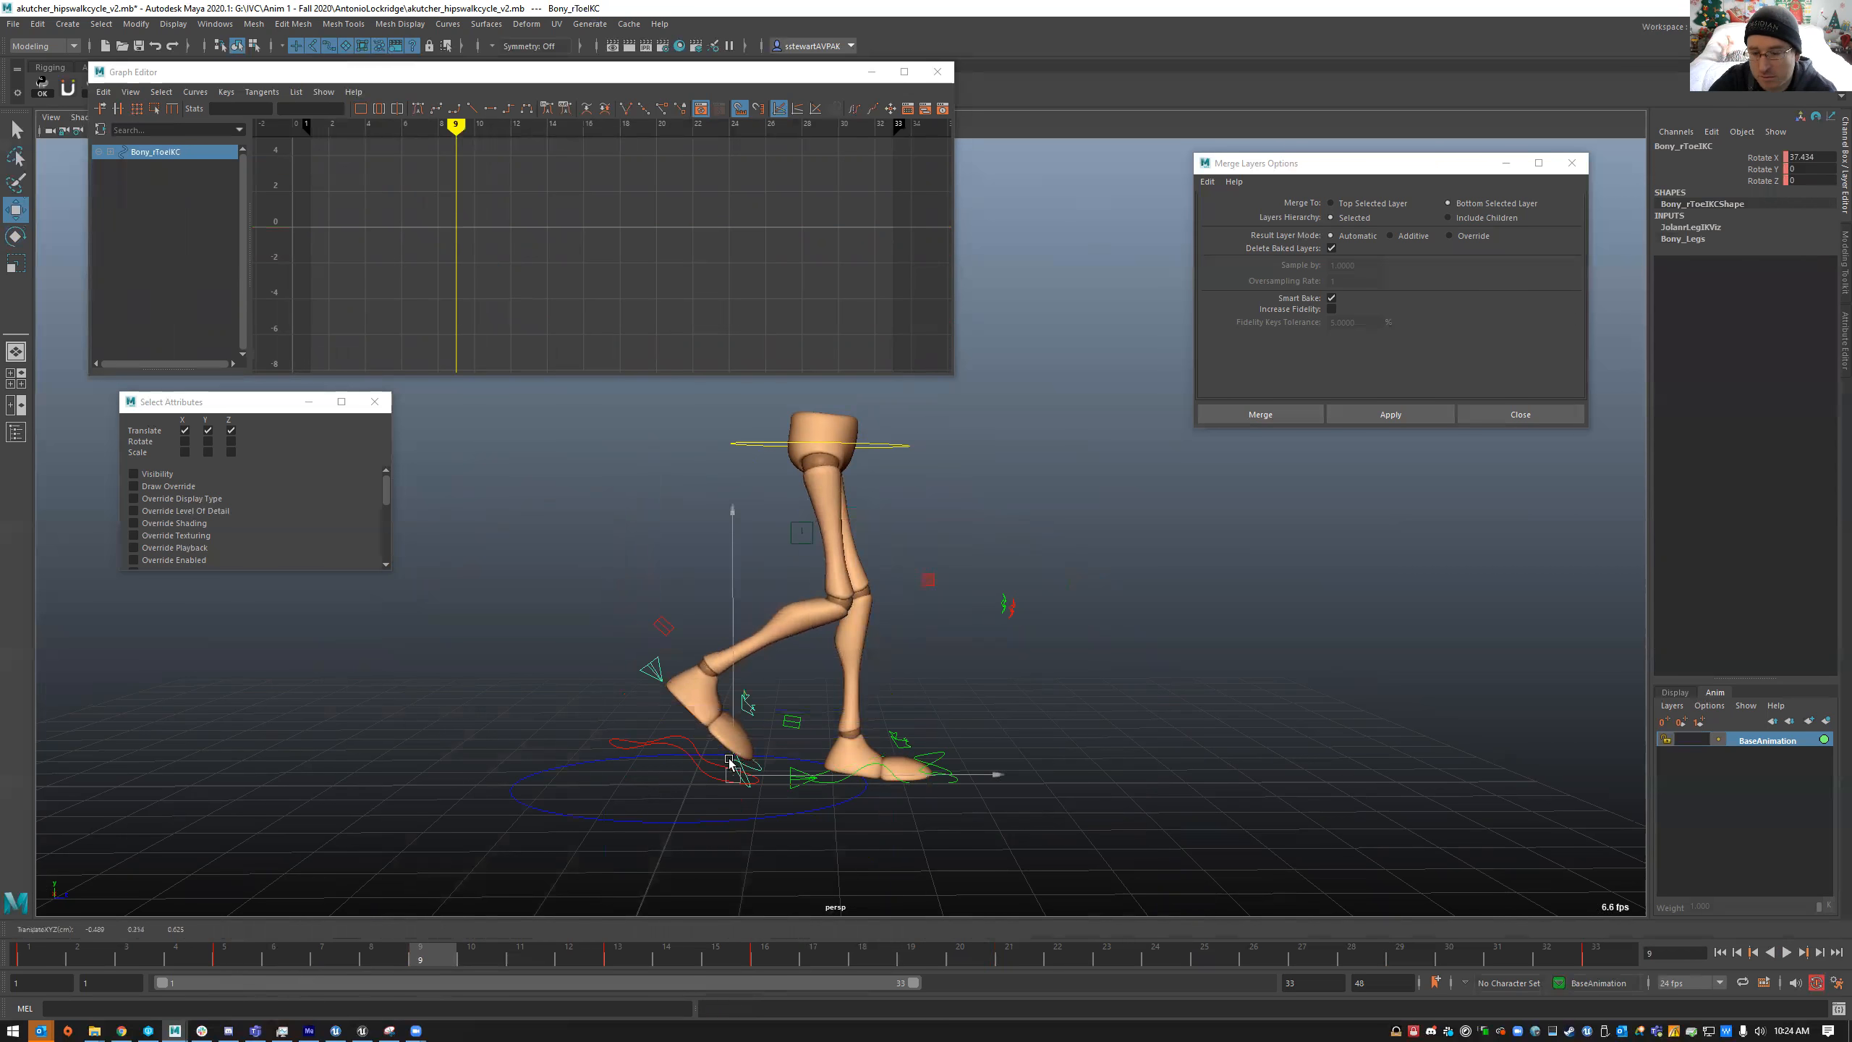
key(s)
click(595, 742)
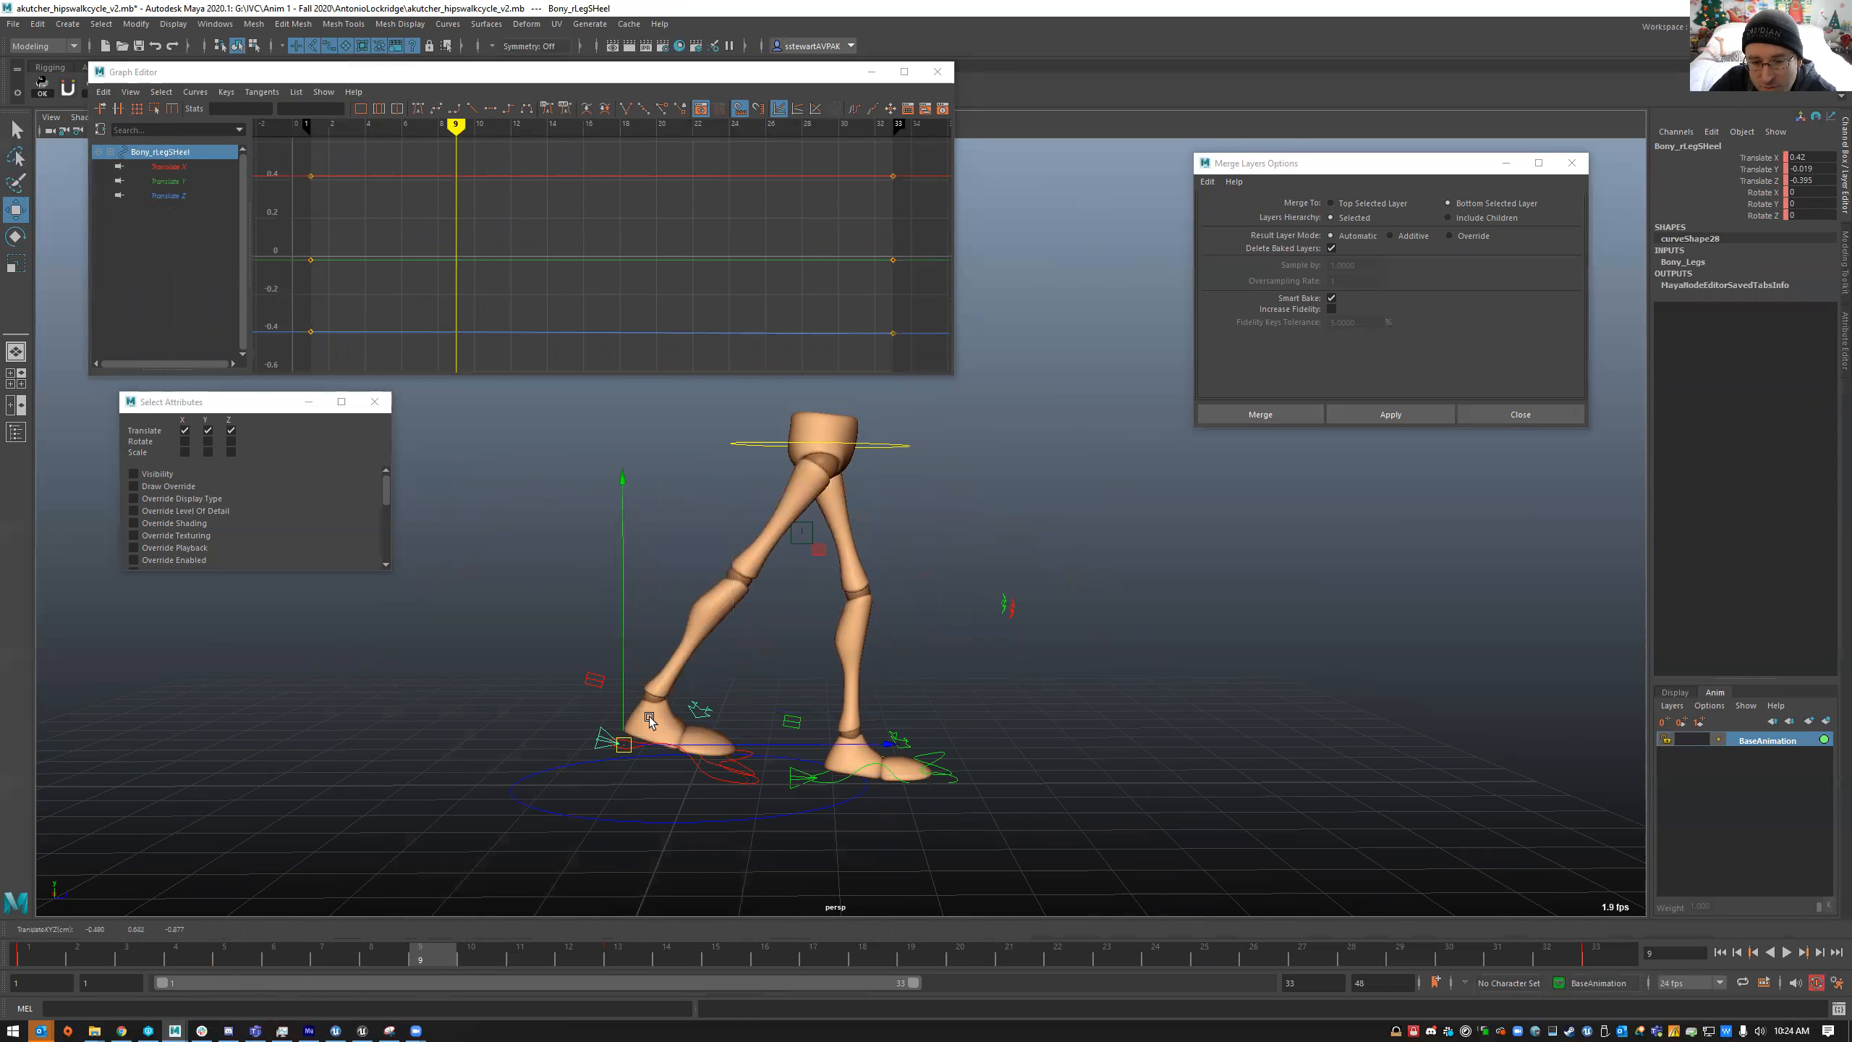
click(691, 711)
- Try out the right foot control's Heel Ball, Ball Swivel, Foot Tilt and Toe Up Dn attributes at frame 9
click(713, 783)
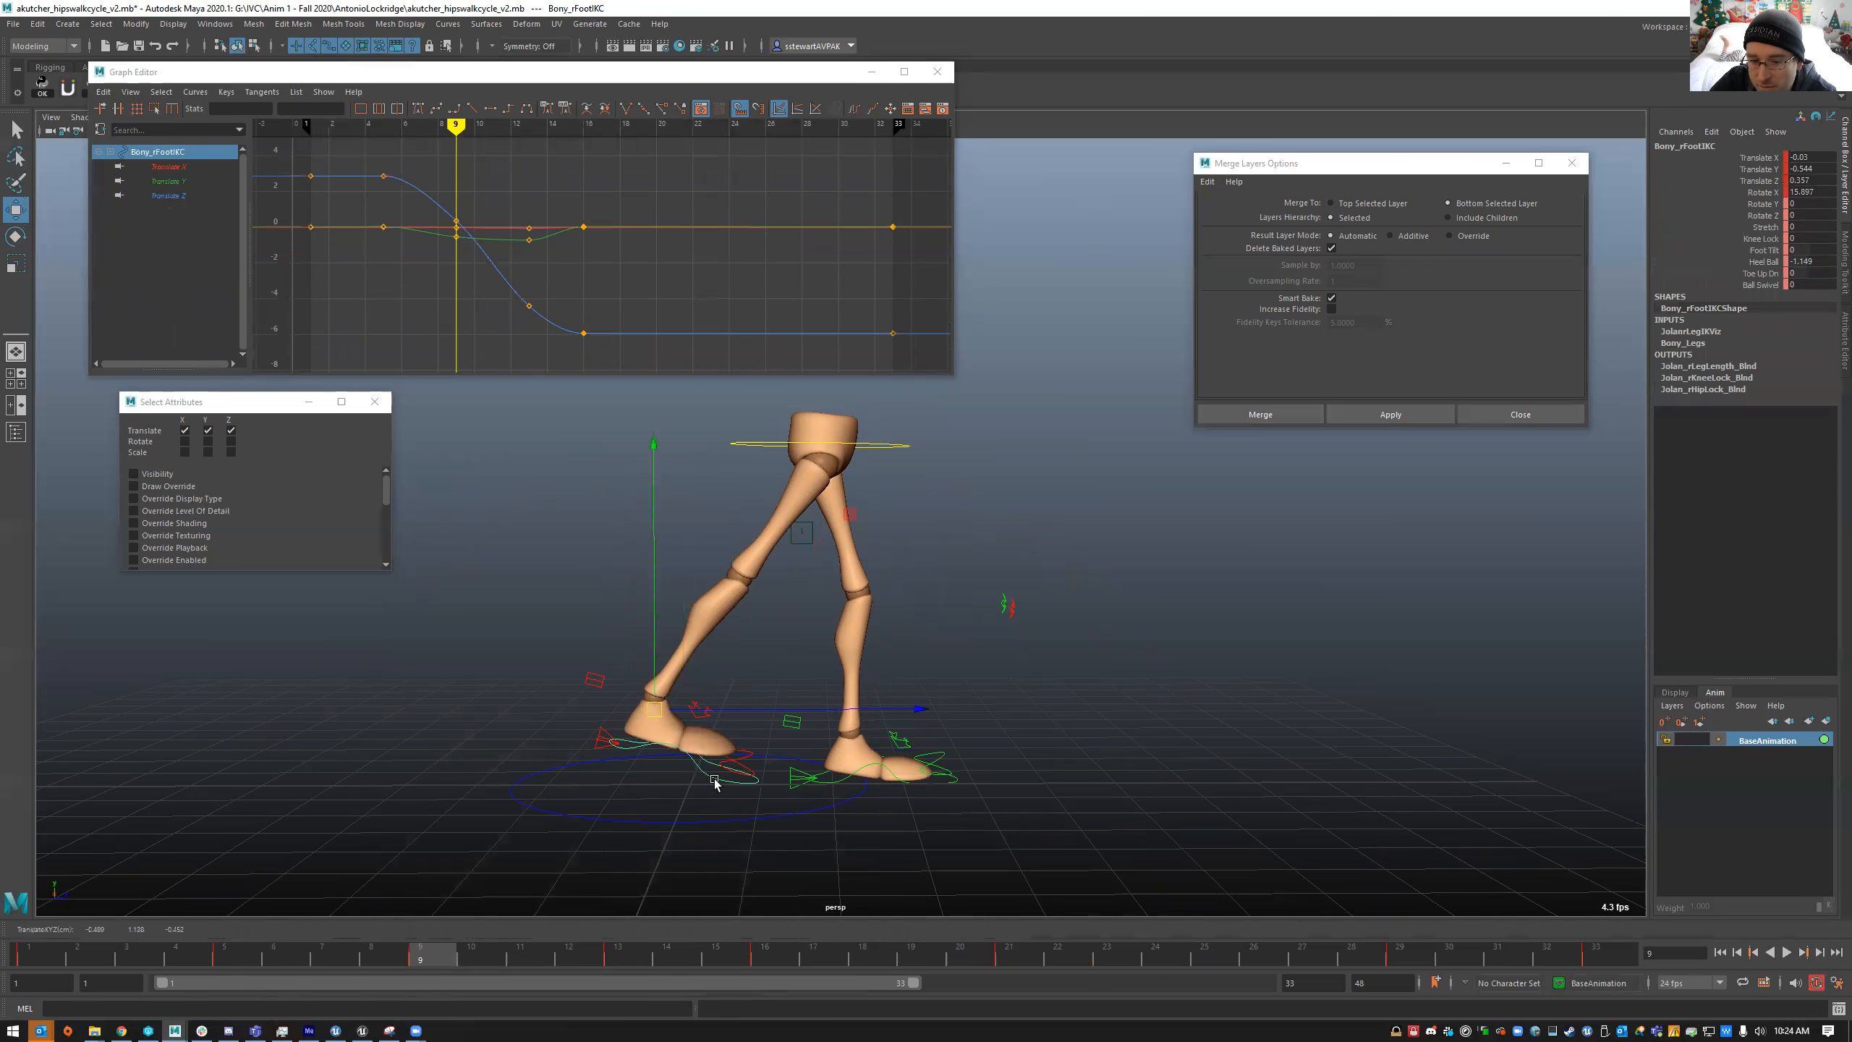
click(1759, 261)
mouse_move(649, 740)
middle_down()
mouse_move(692, 739)
mouse_move(667, 740)
middle_up()
key(ctrl+z)
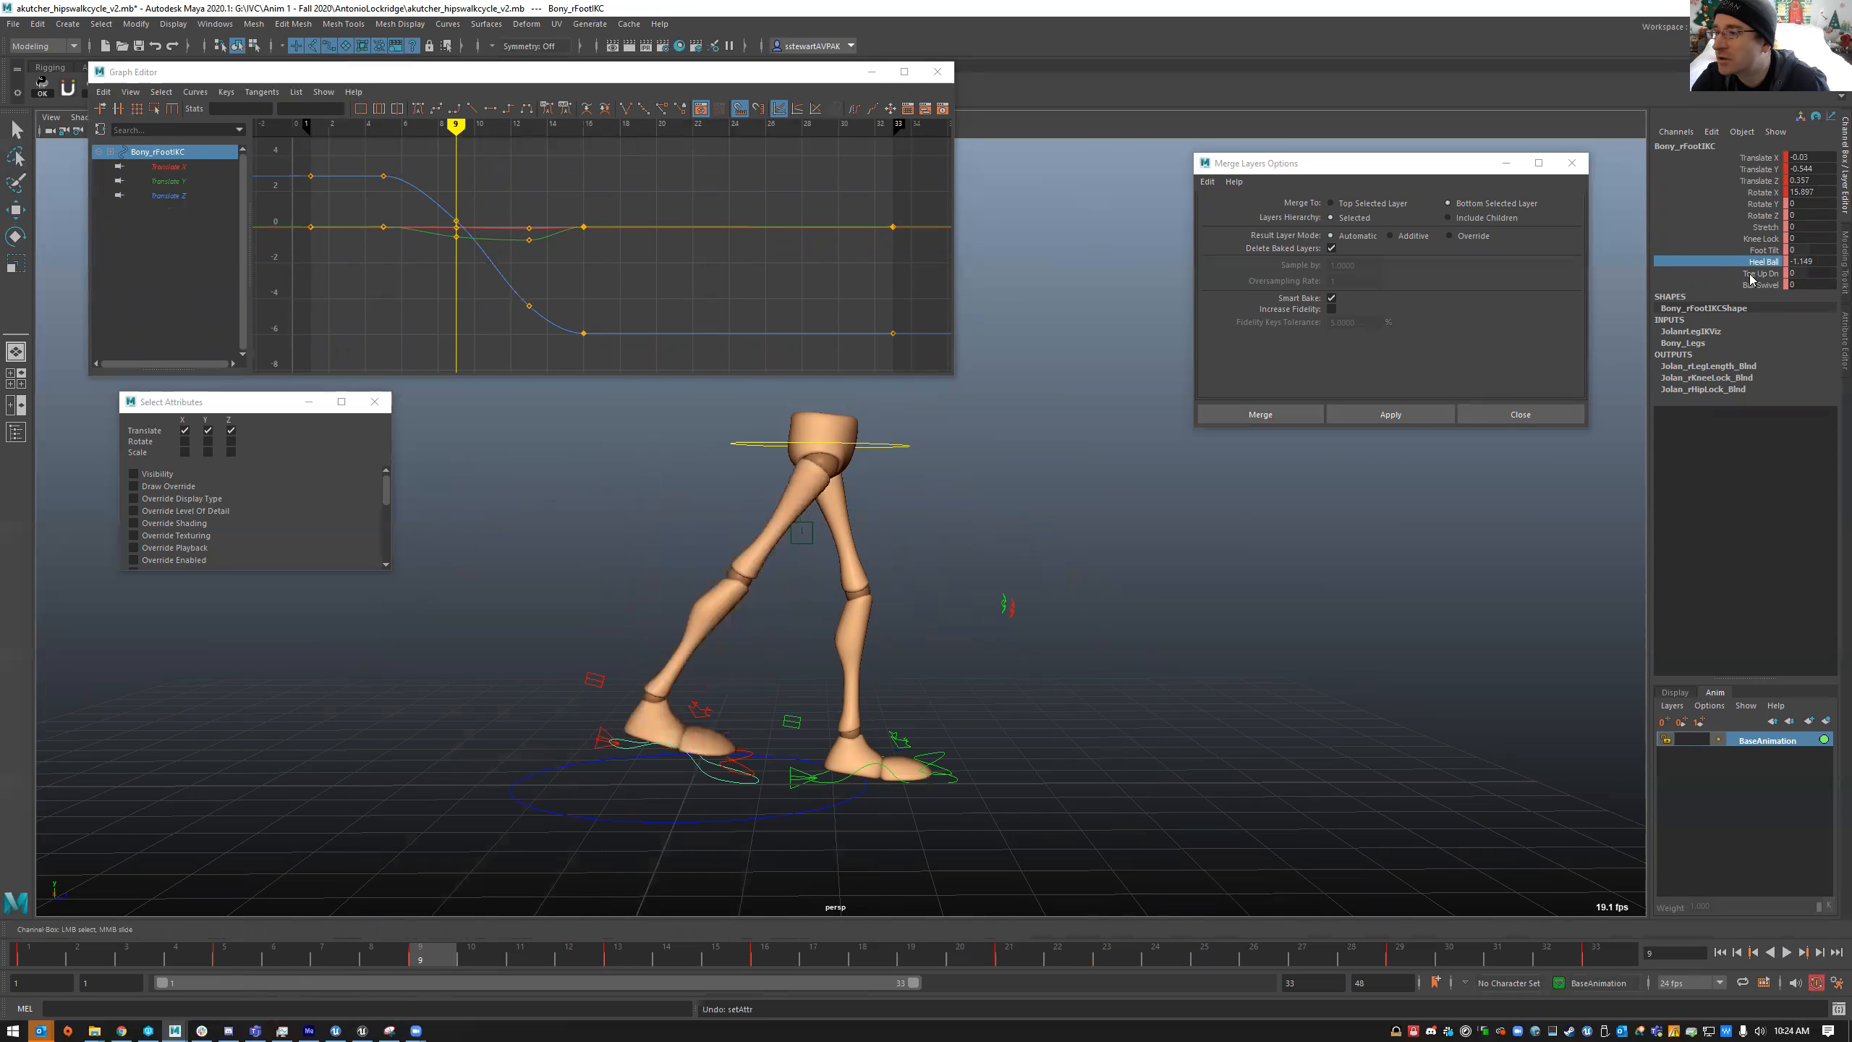
click(1760, 273)
click(1760, 284)
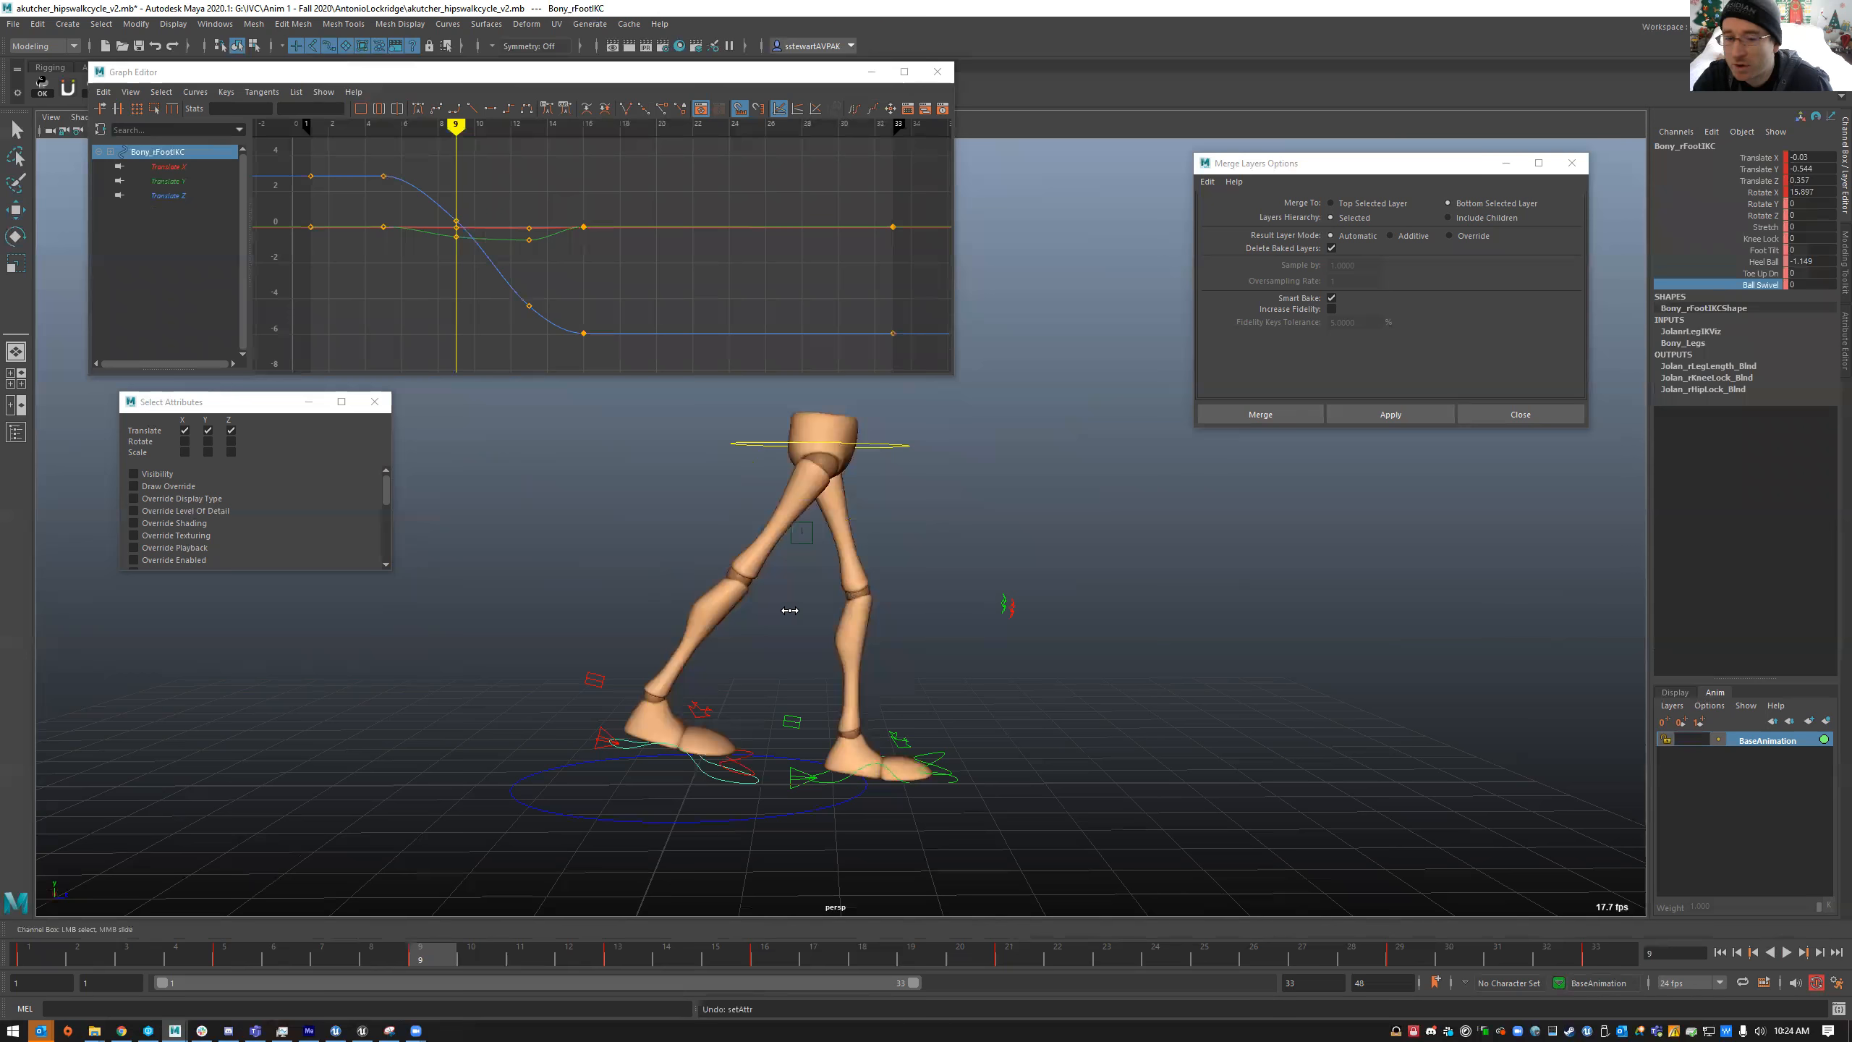
click(1777, 251)
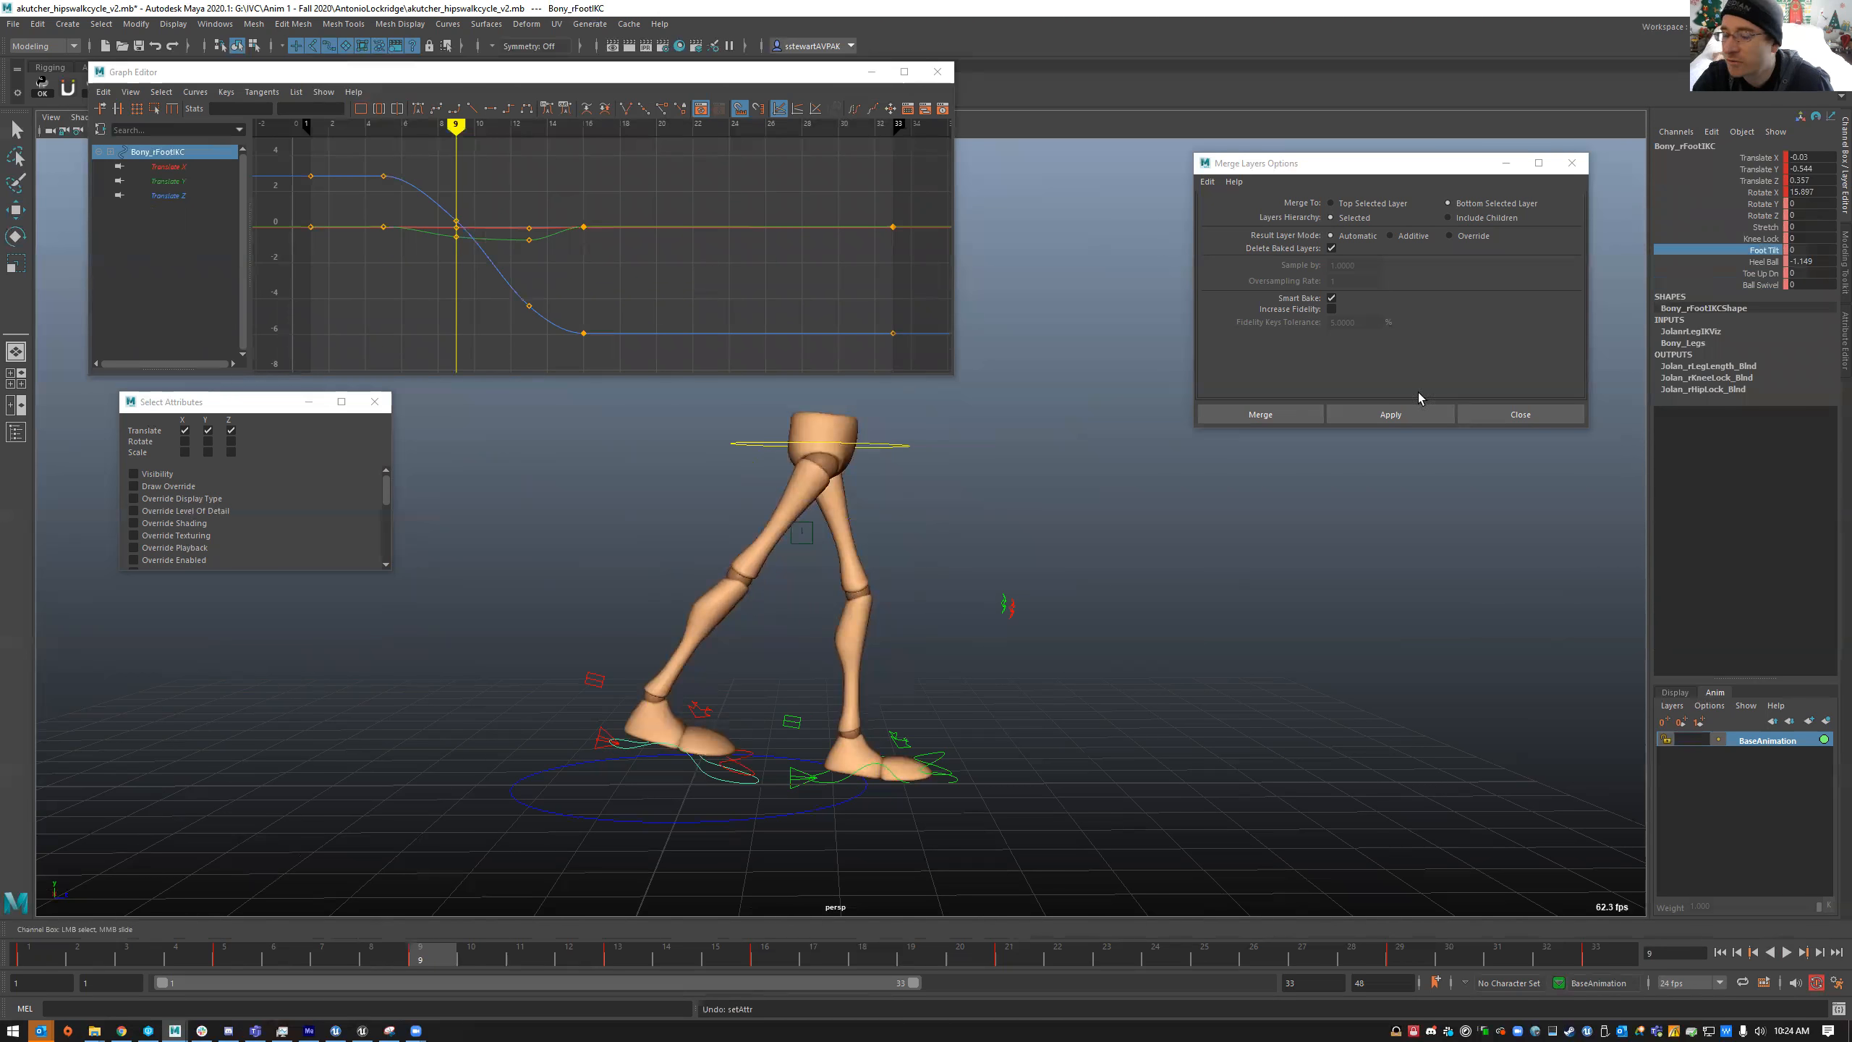
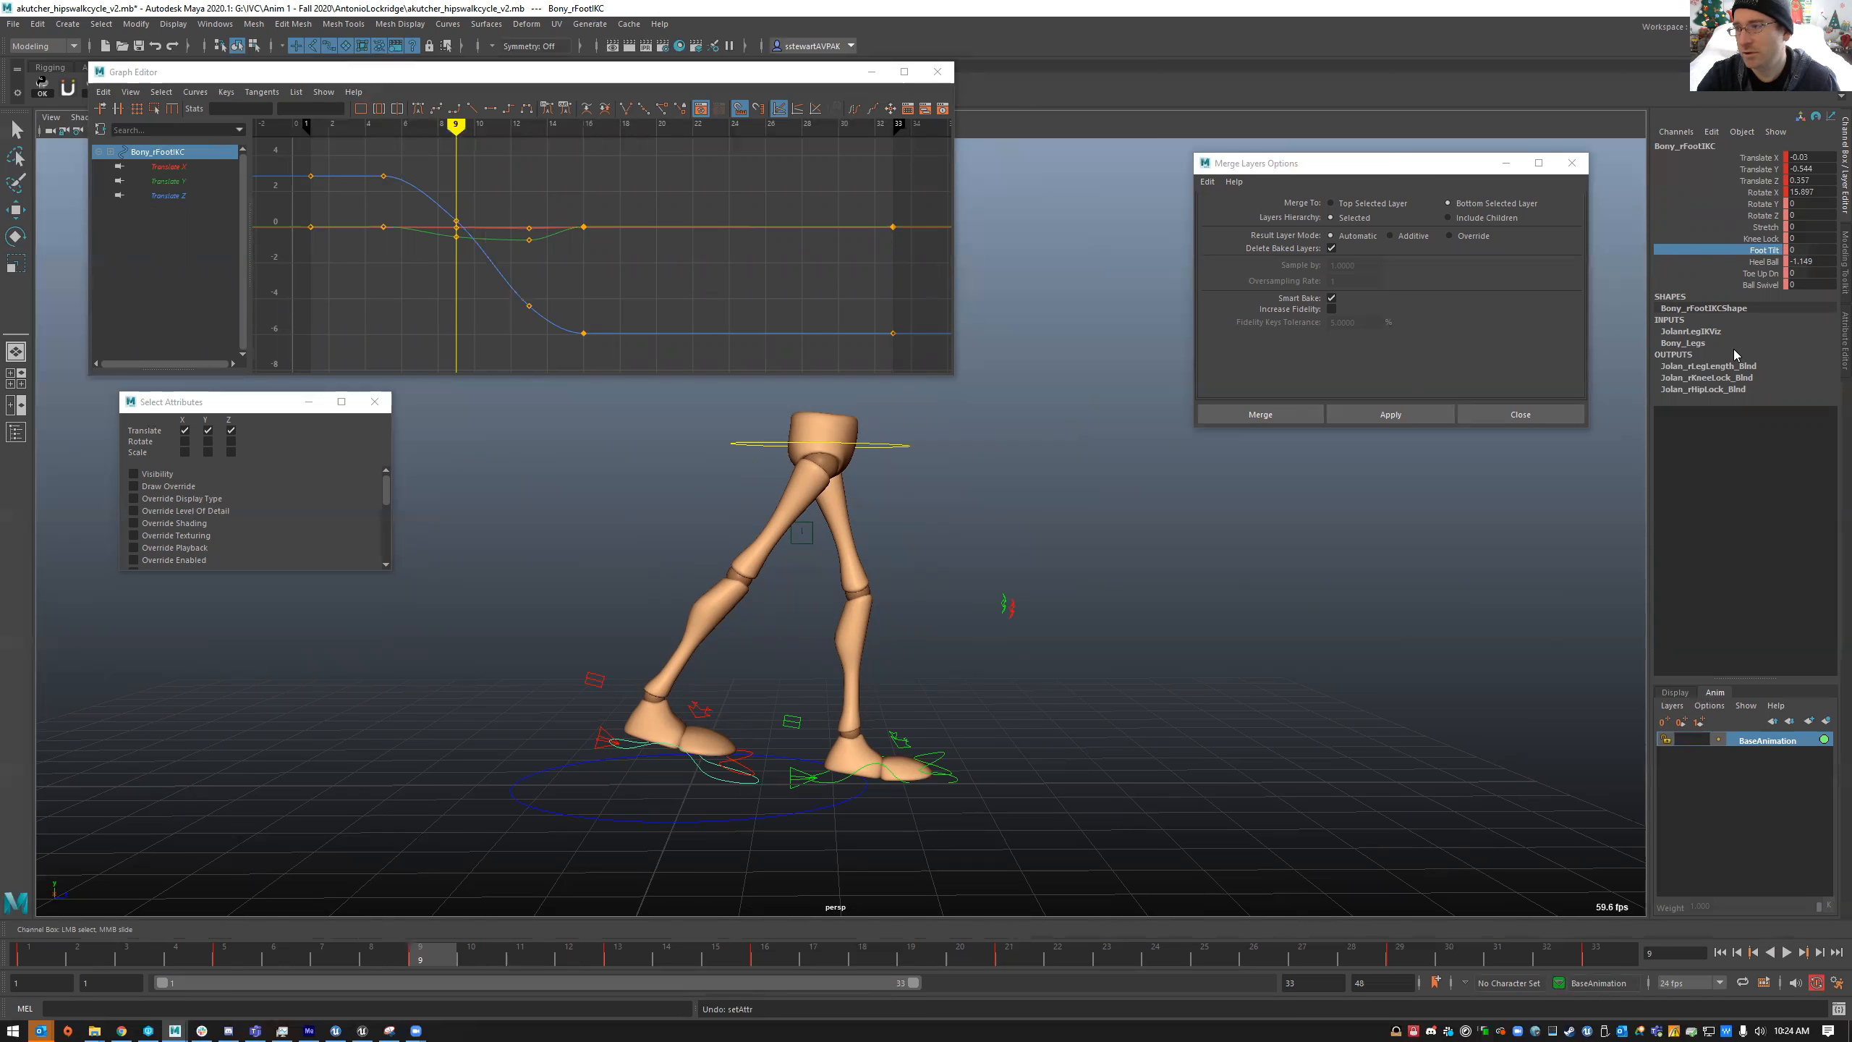
click(1760, 274)
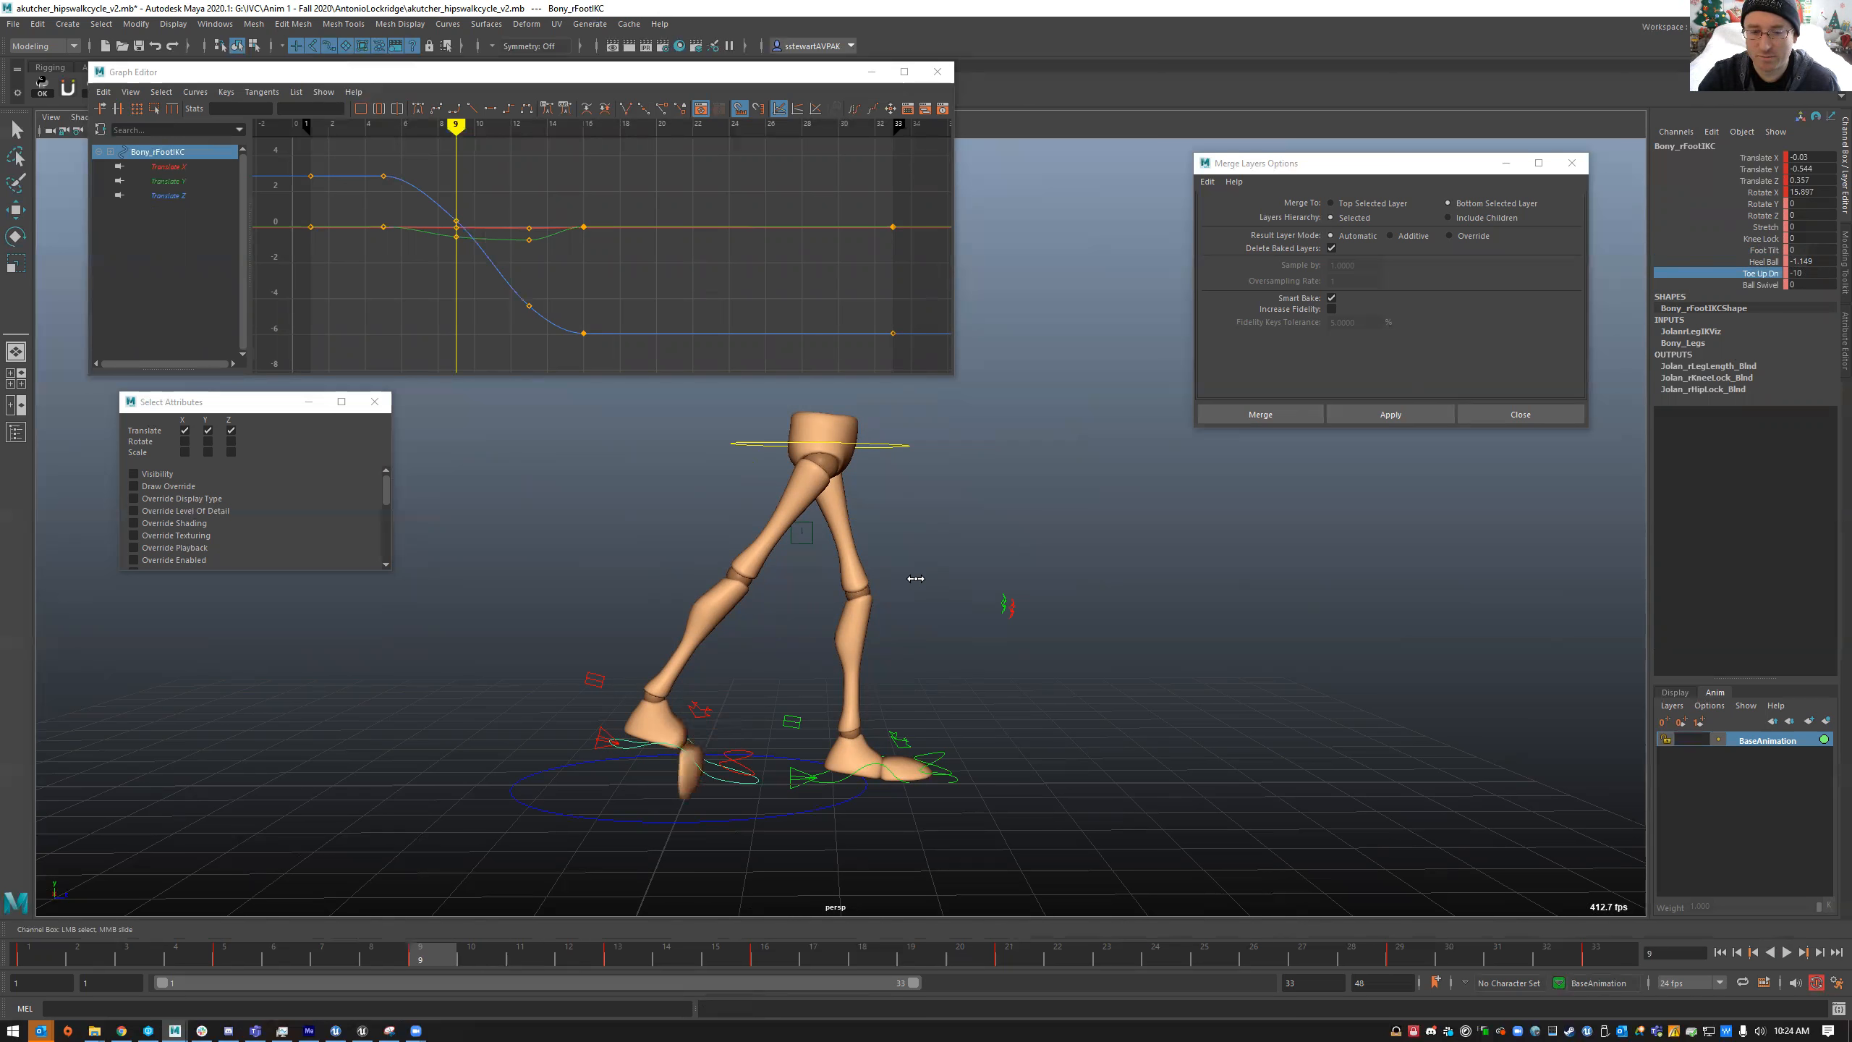
- Rotate the right toe control to about 16.6 degrees in X at frame 9 to lift the heel
click(736, 760)
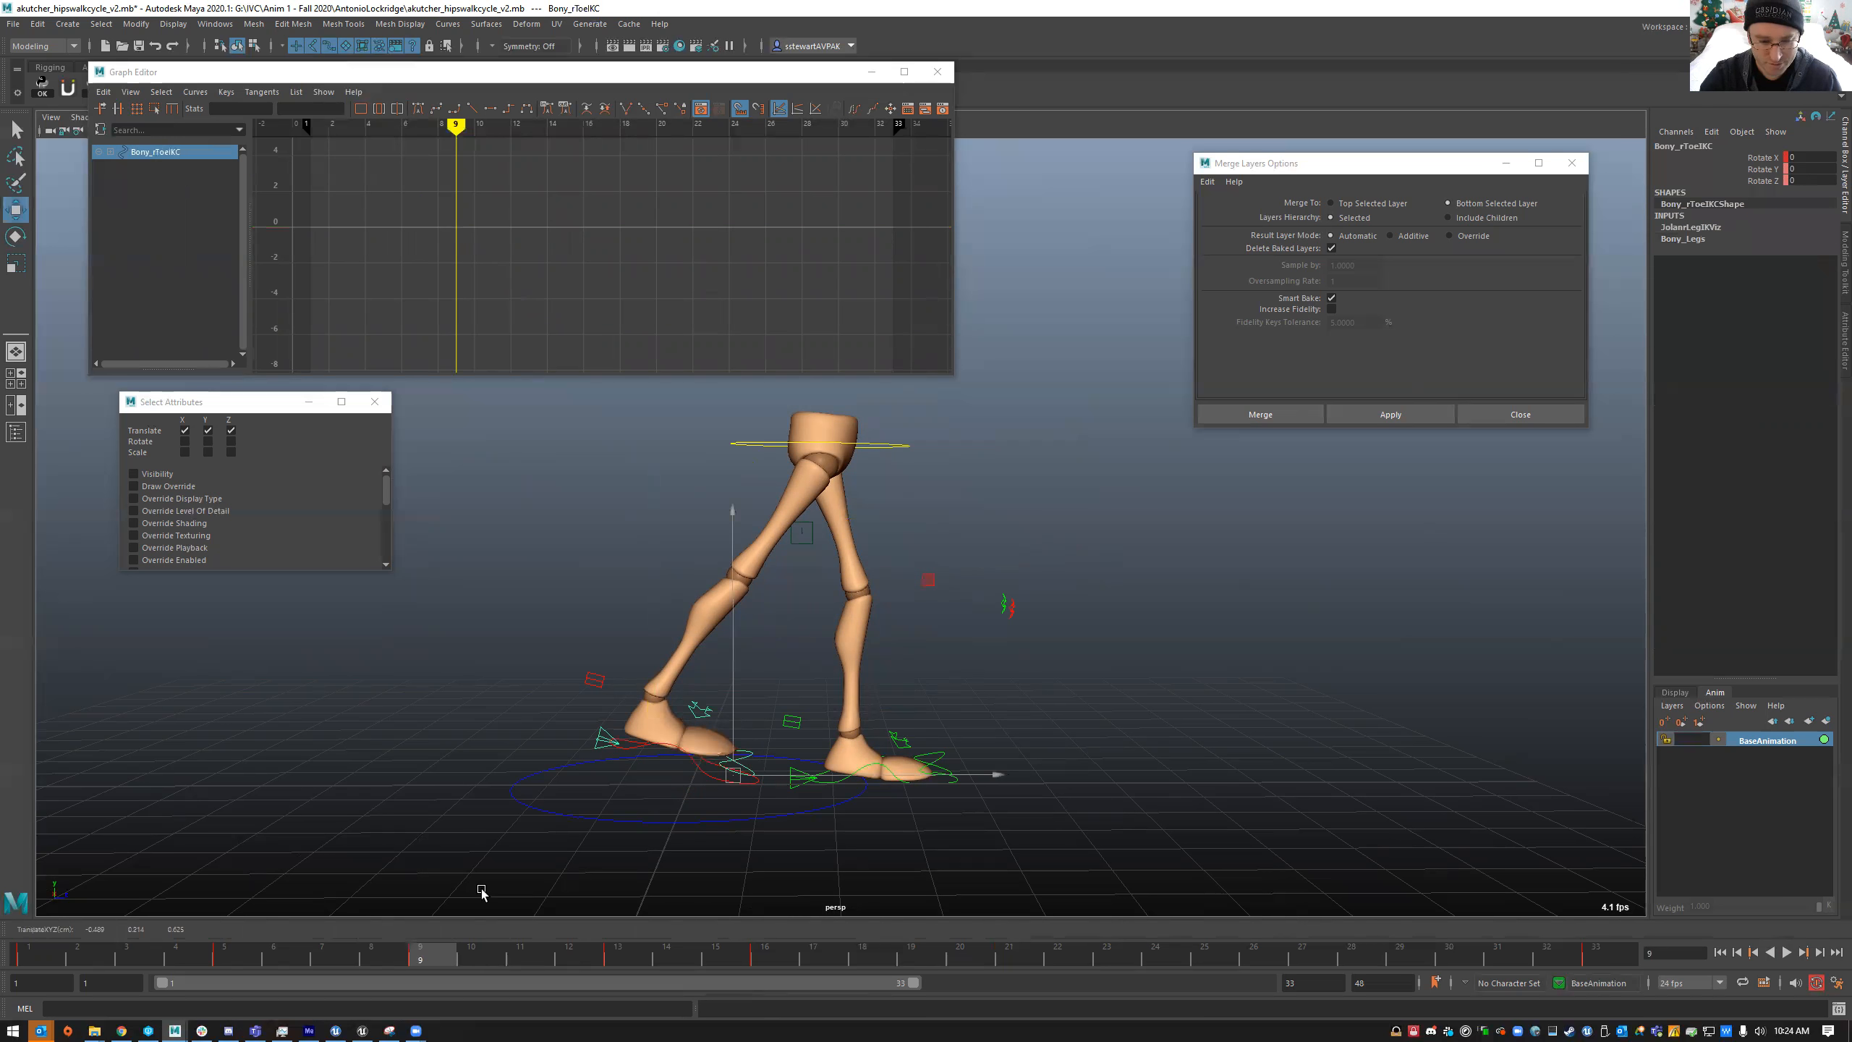
key(e)
drag(897, 576, 970, 611)
click(629, 706)
key(w)
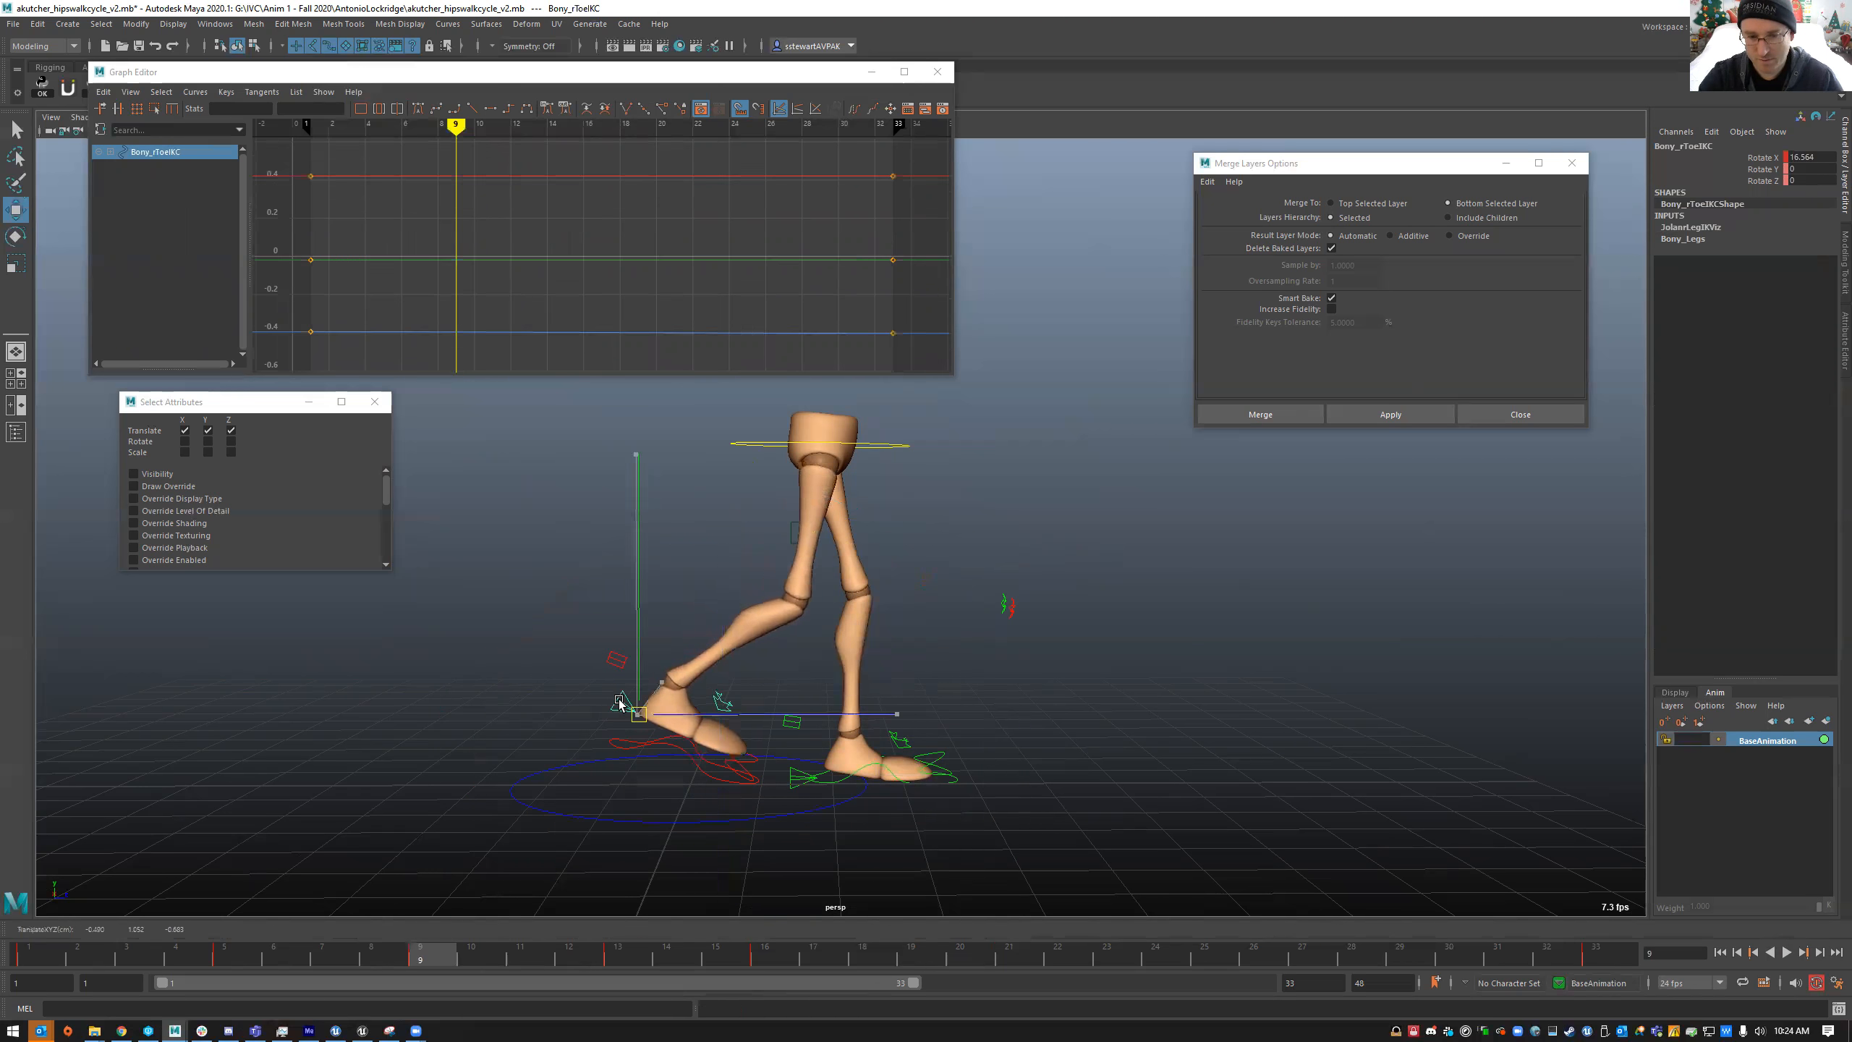
click(734, 695)
click(723, 705)
alt+right_drag(724, 706, 1131, 721)
alt+drag(717, 823, 710, 808)
click(693, 841)
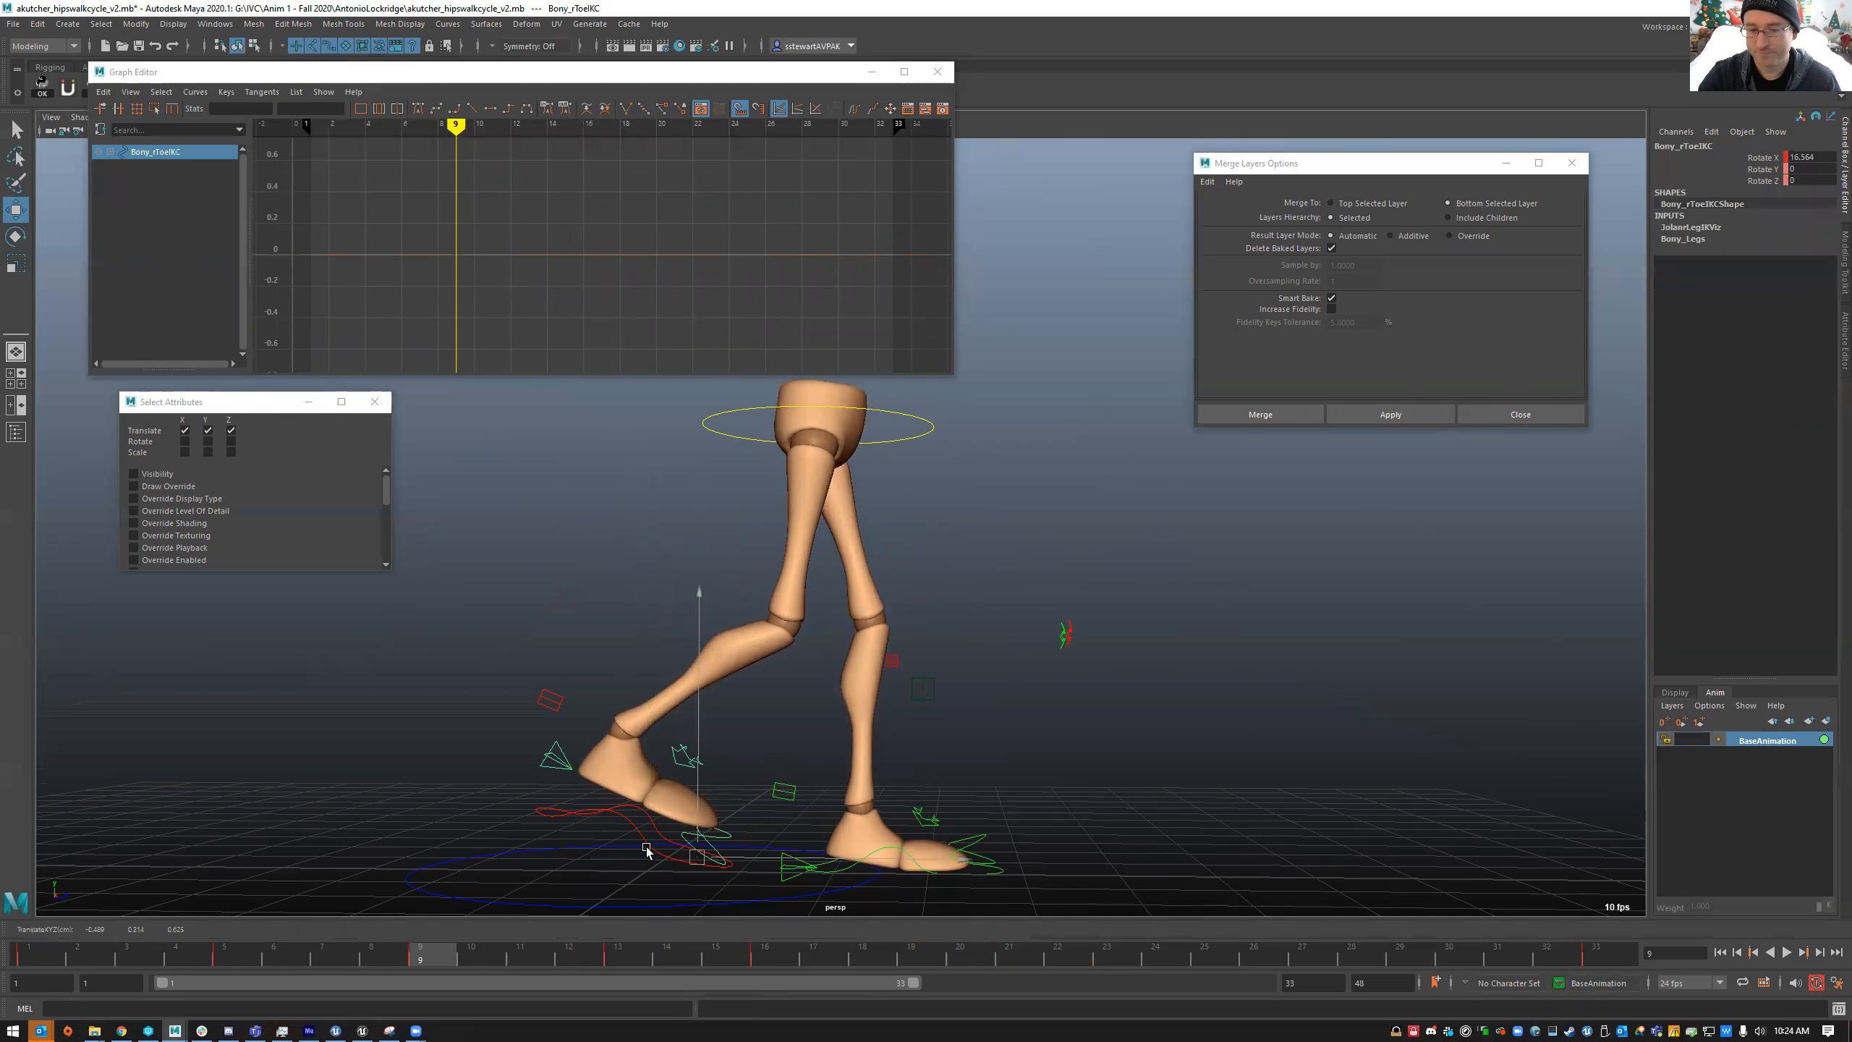
- Set the right foot's Heel Ball to 0 at frame 9 and check the motion through frame 13
click(646, 849)
double_click(1808, 262)
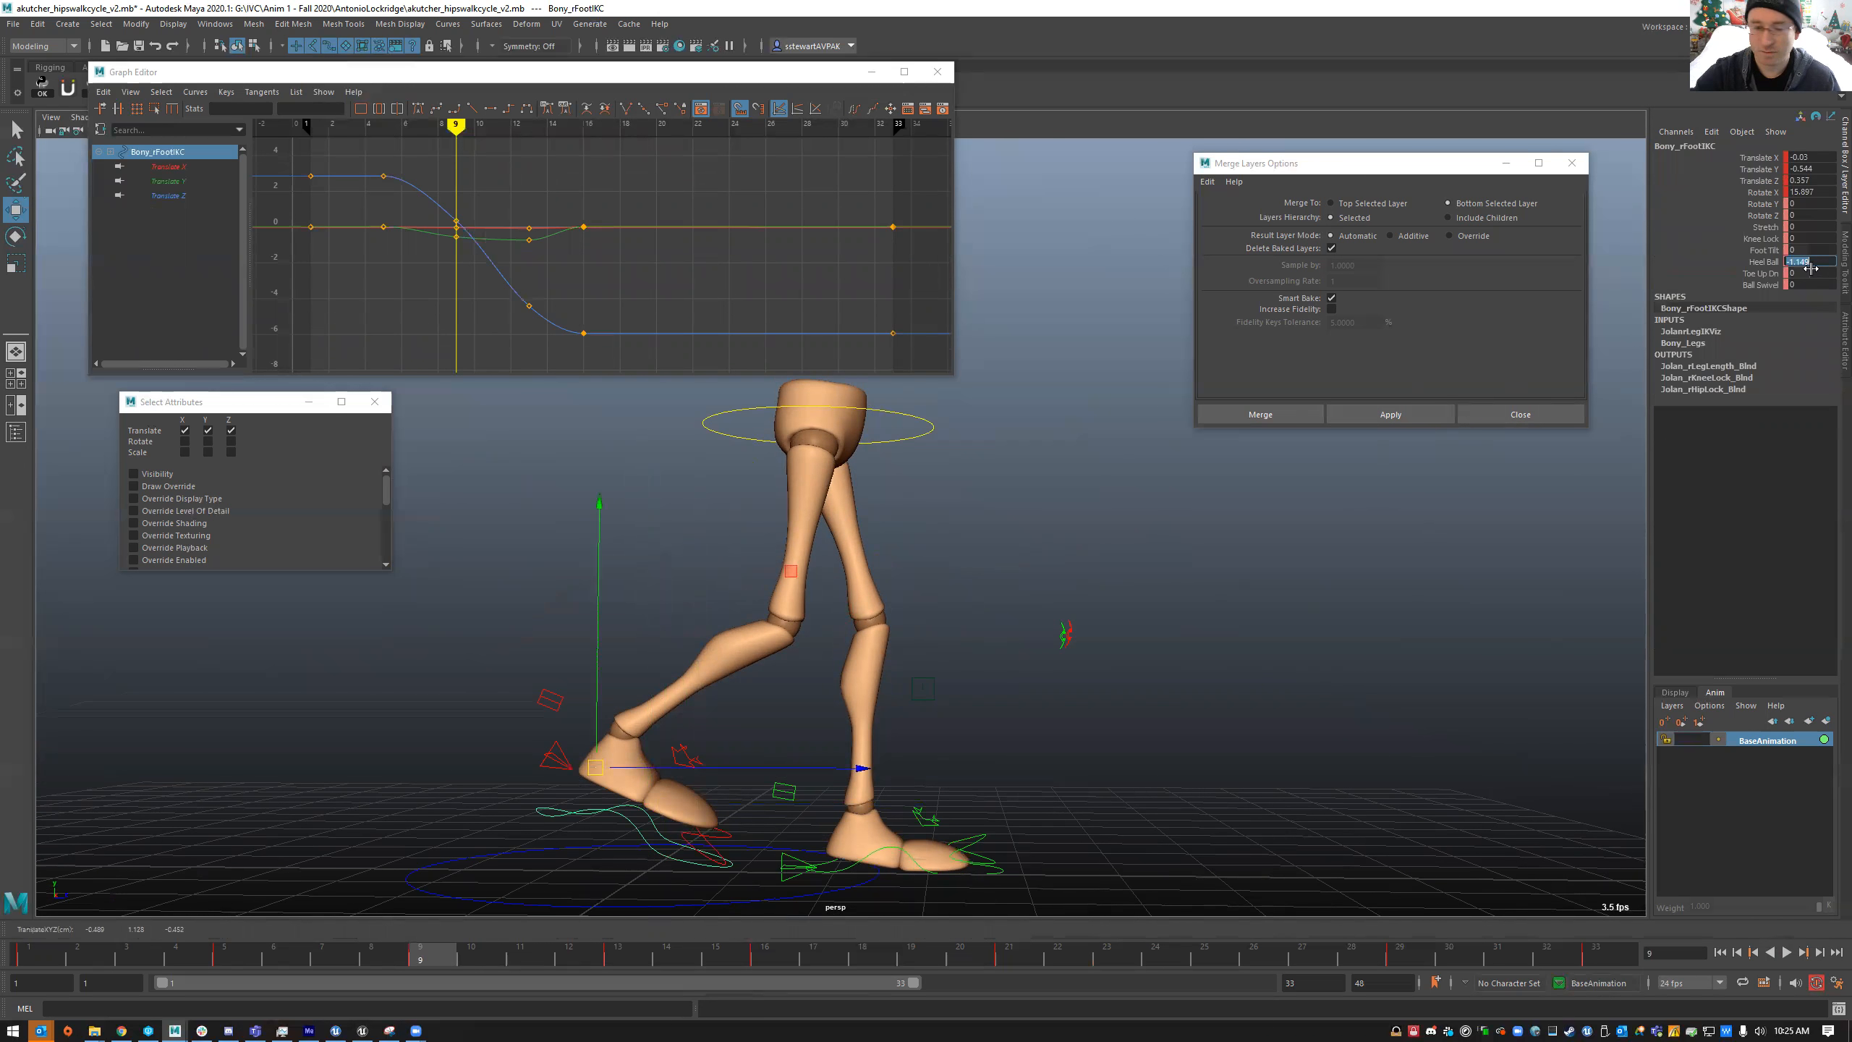
text(0)
key(Return)
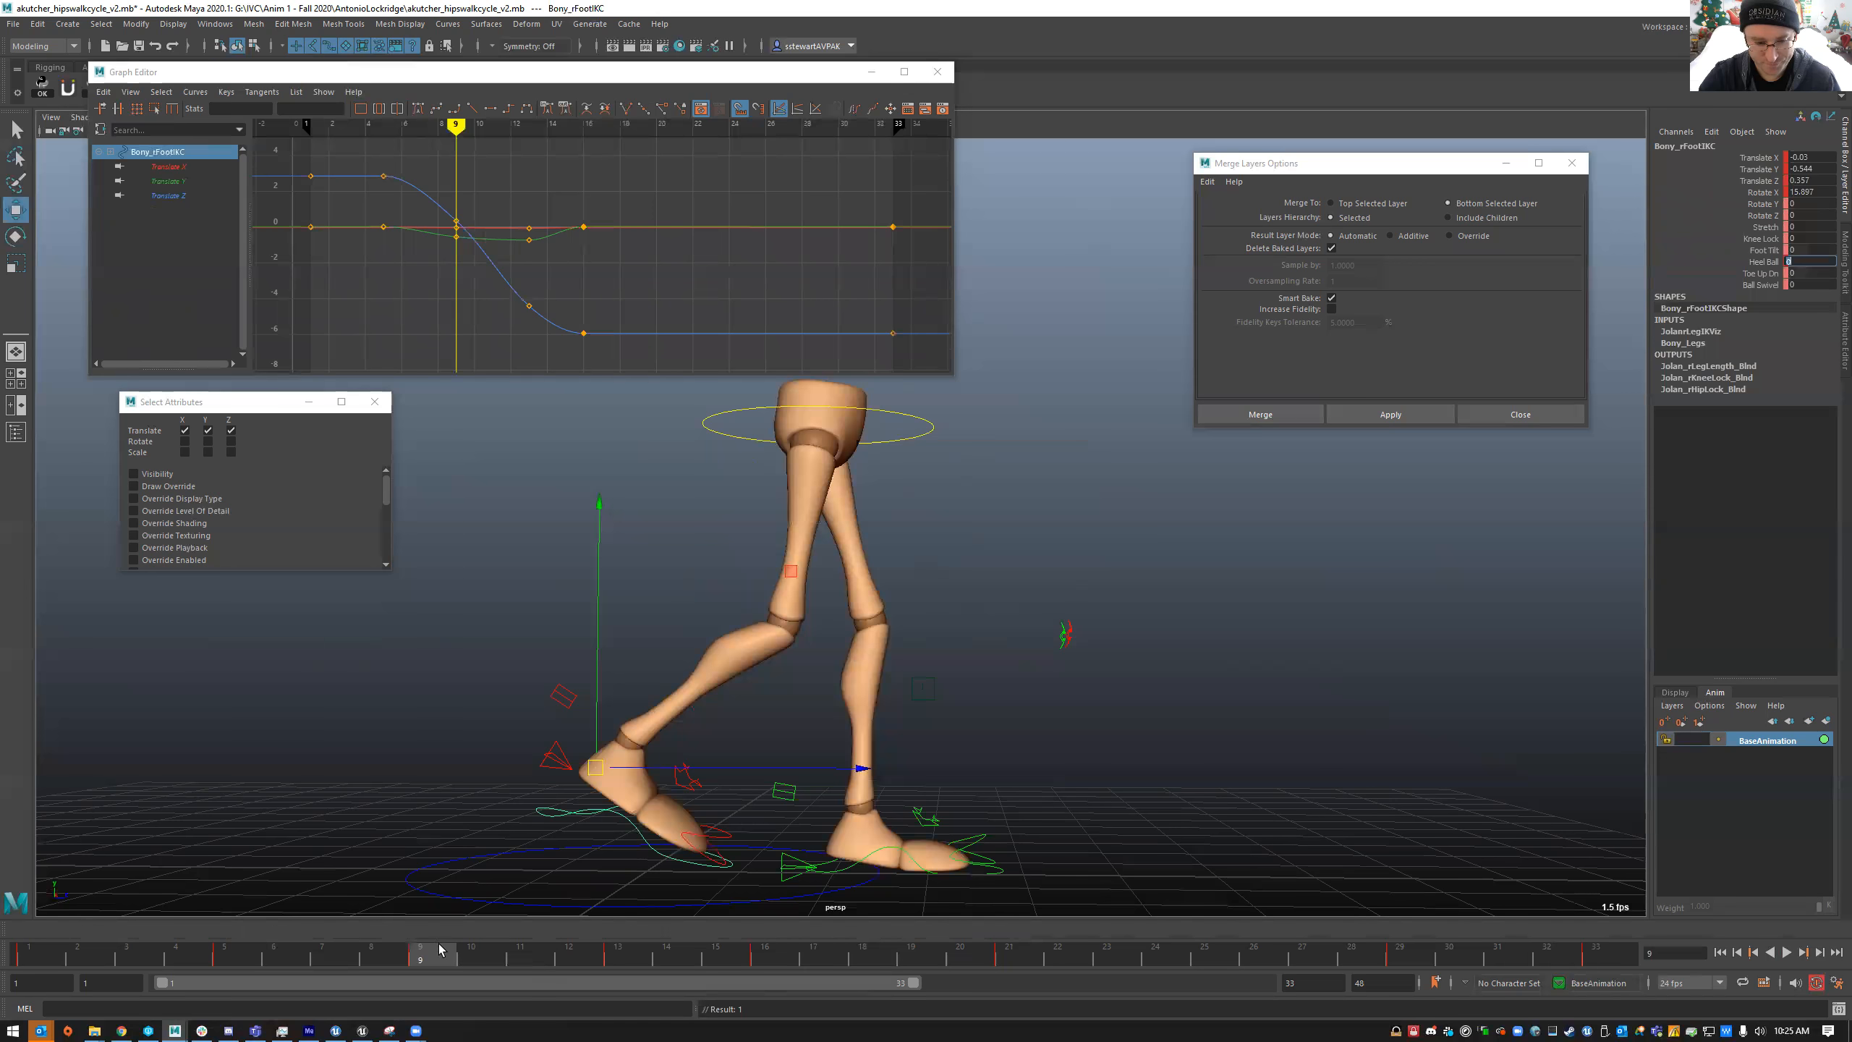
key(alt+v)
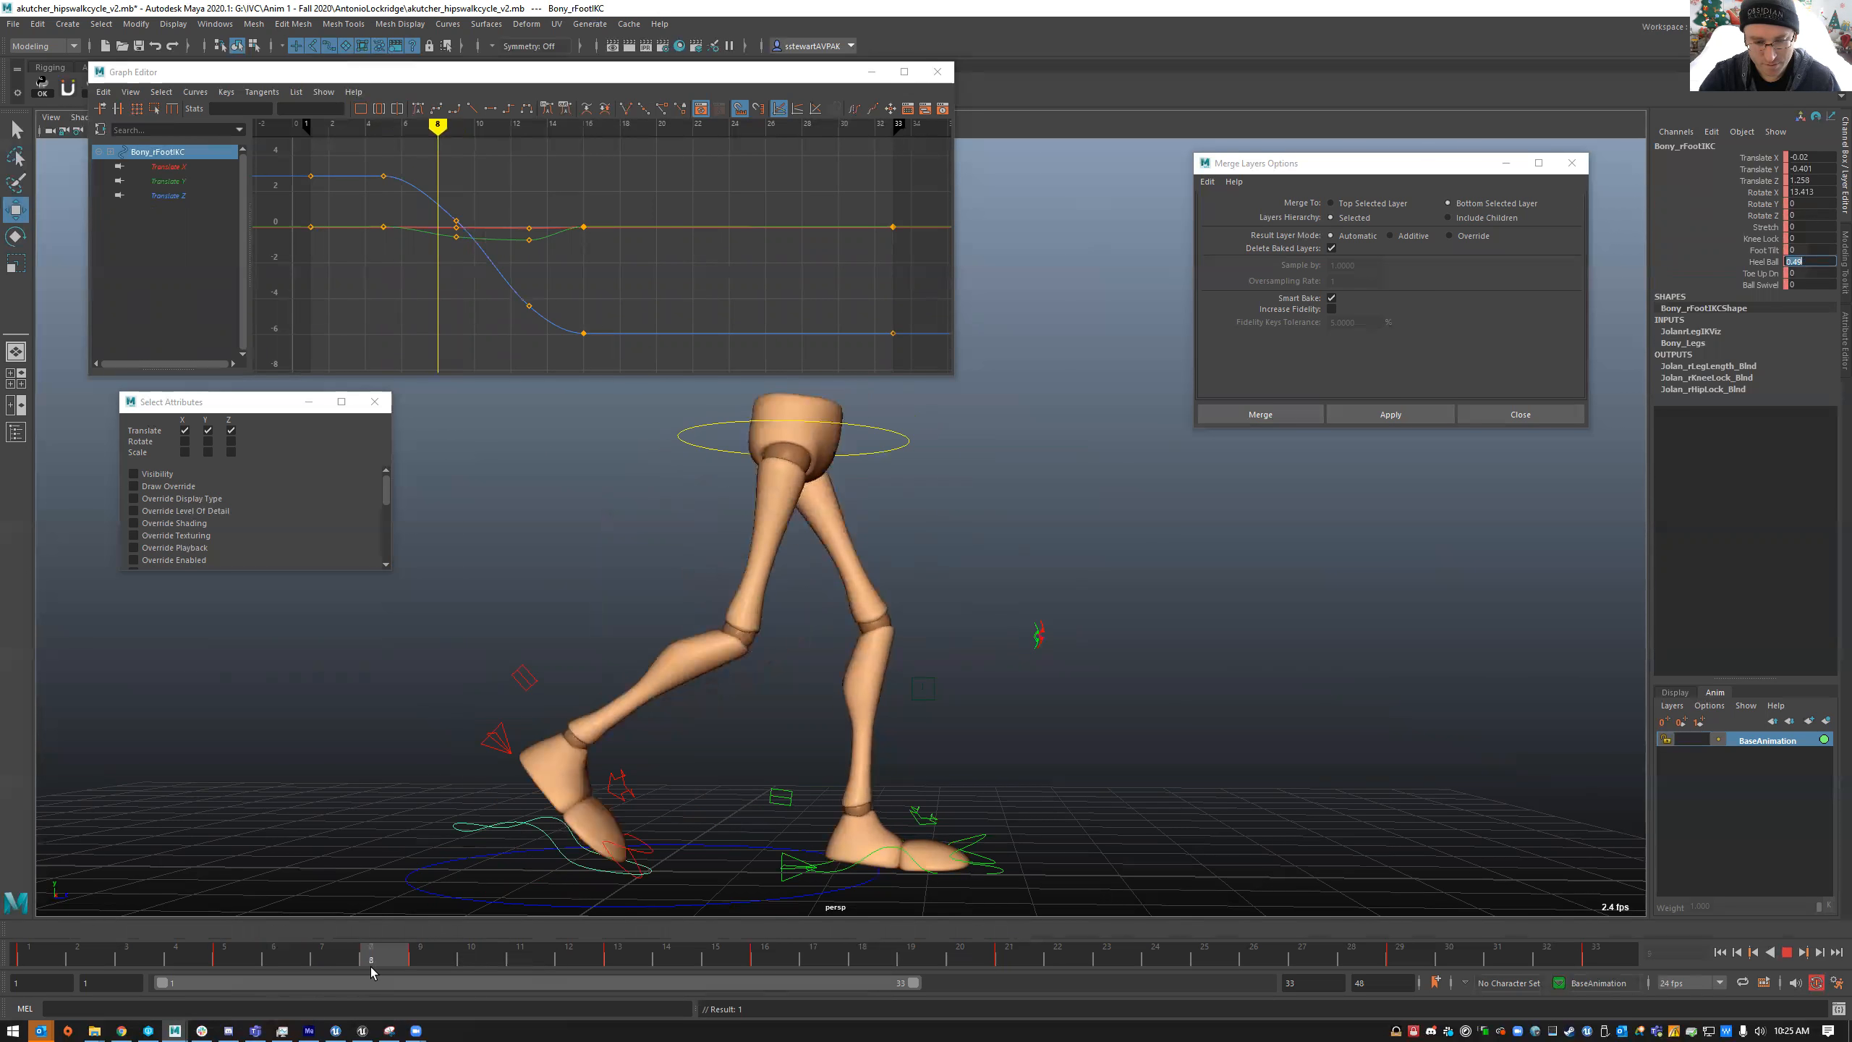
drag(447, 968, 624, 959)
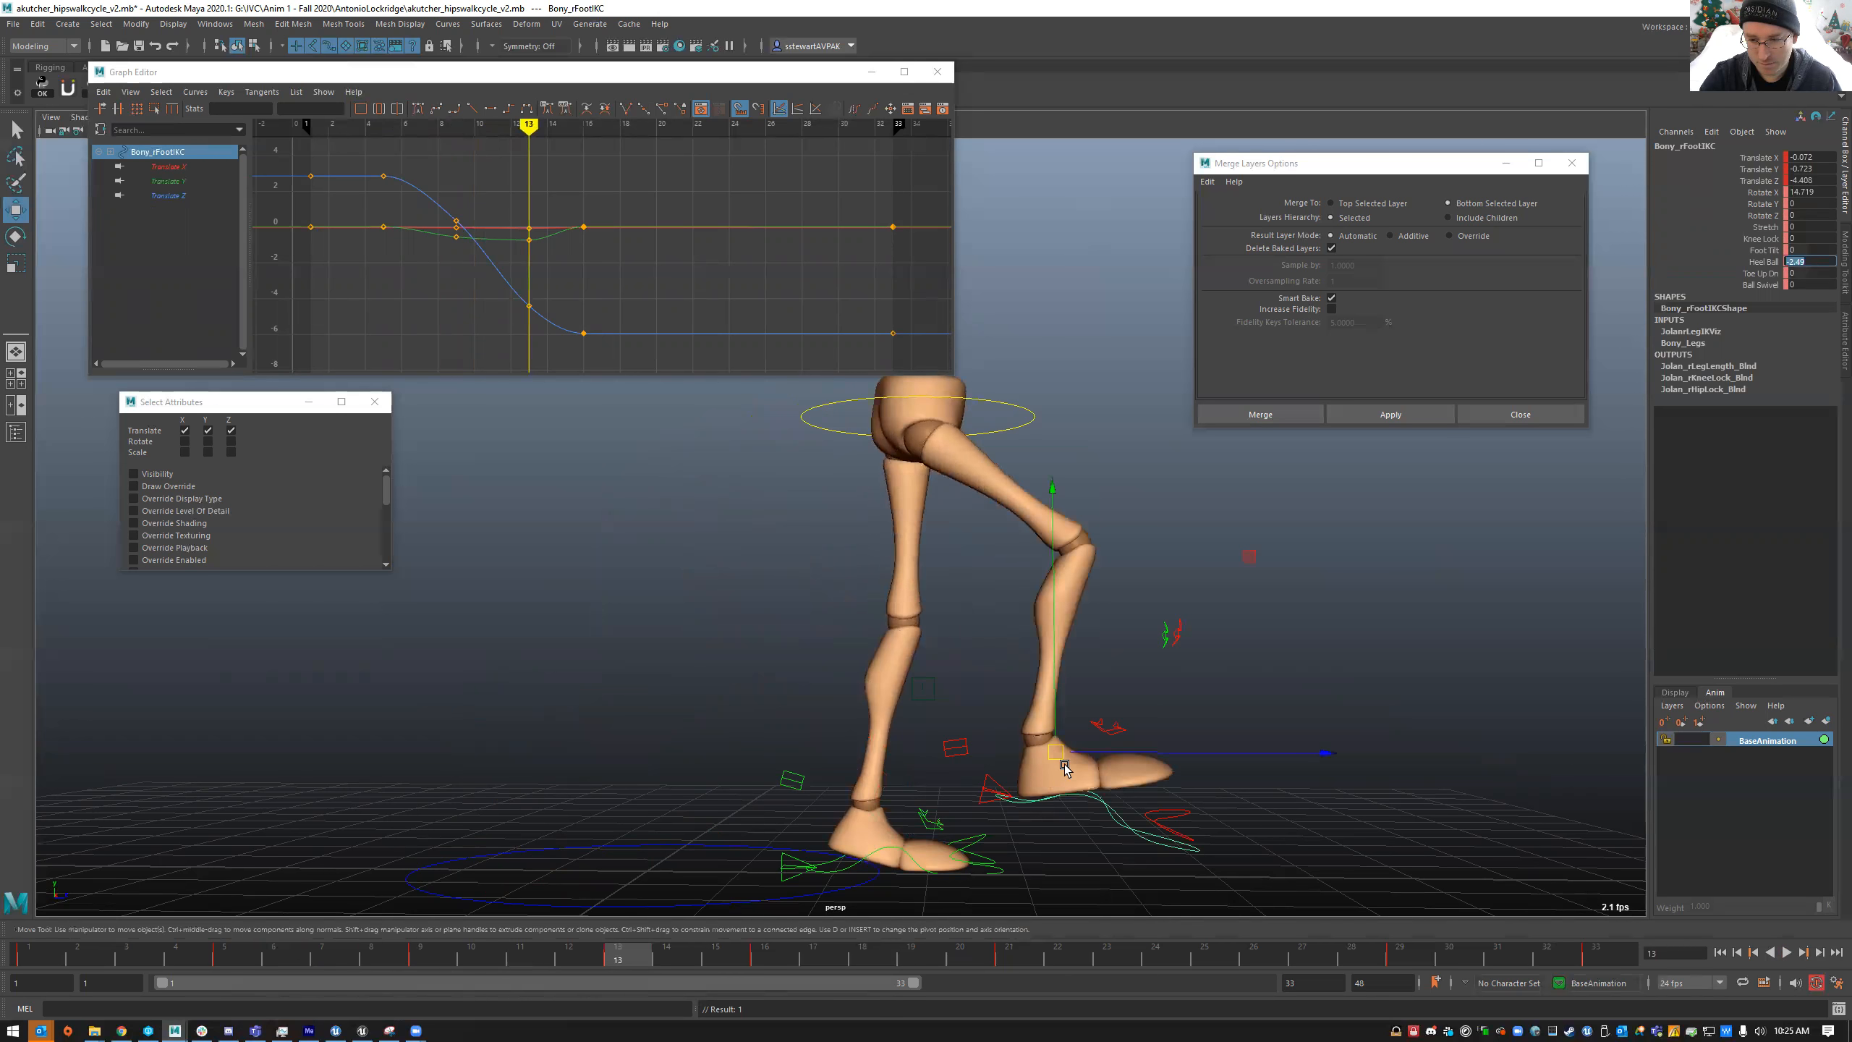
- Move the right foot forward at frame 9, rotate it to about 21.2 degrees in X, and check the motion through frame 16
click(438, 960)
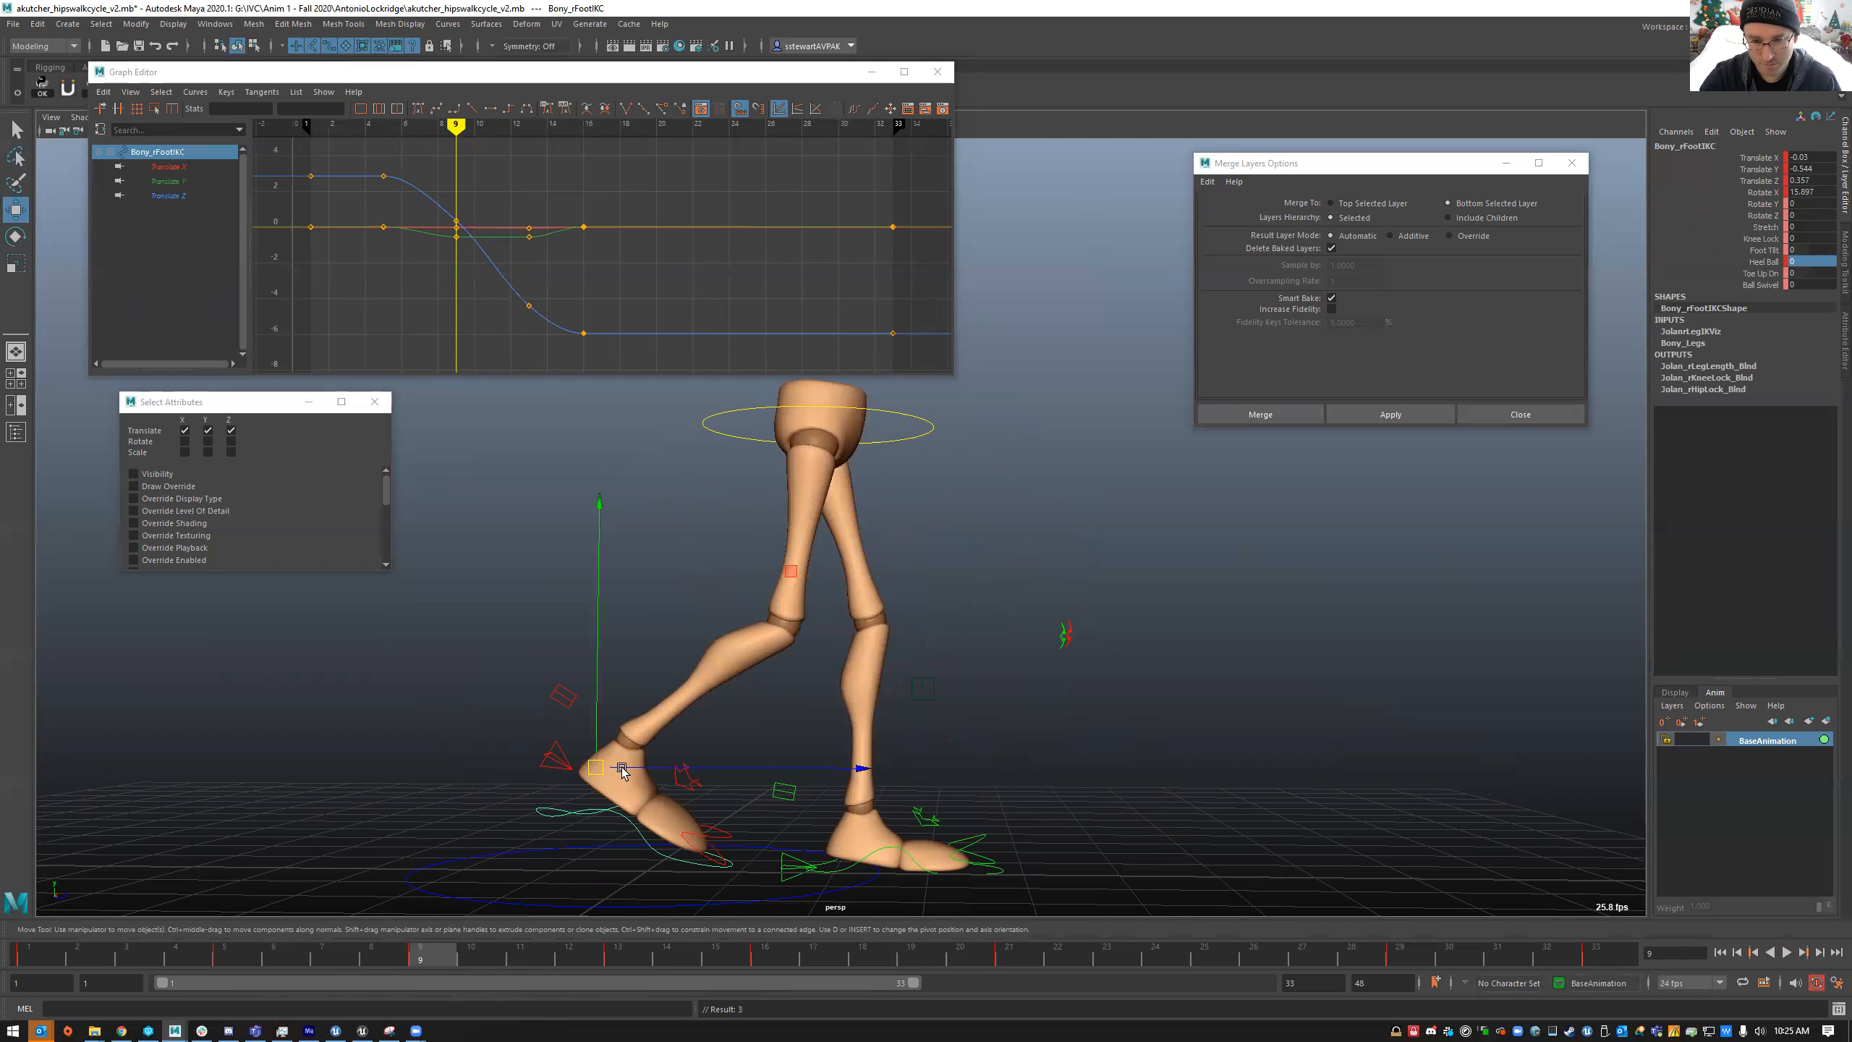
drag(628, 770, 651, 777)
key(e)
drag(901, 808, 887, 832)
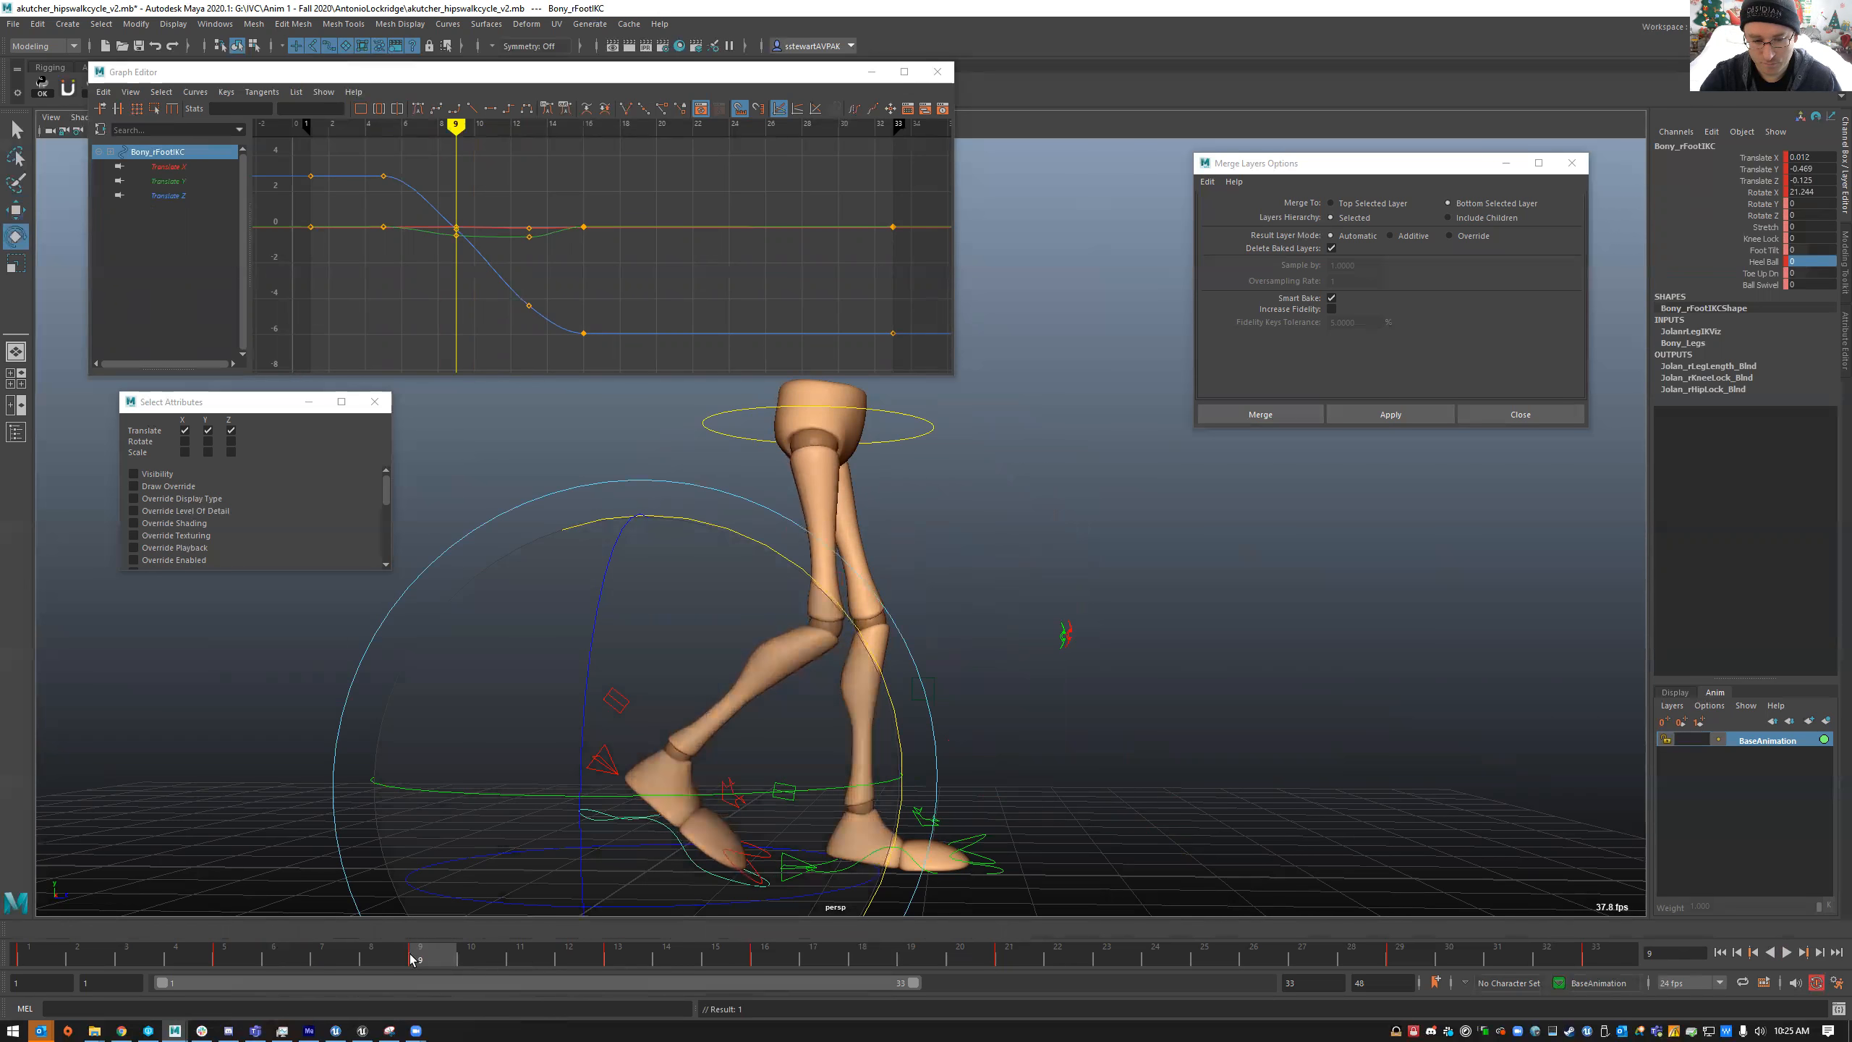
key(alt+v)
drag(347, 950, 782, 953)
- Zero the right foot's X rotation at frame 16 and inspect the heel contact with the ground
alt+middle_drag(1001, 905, 754, 838)
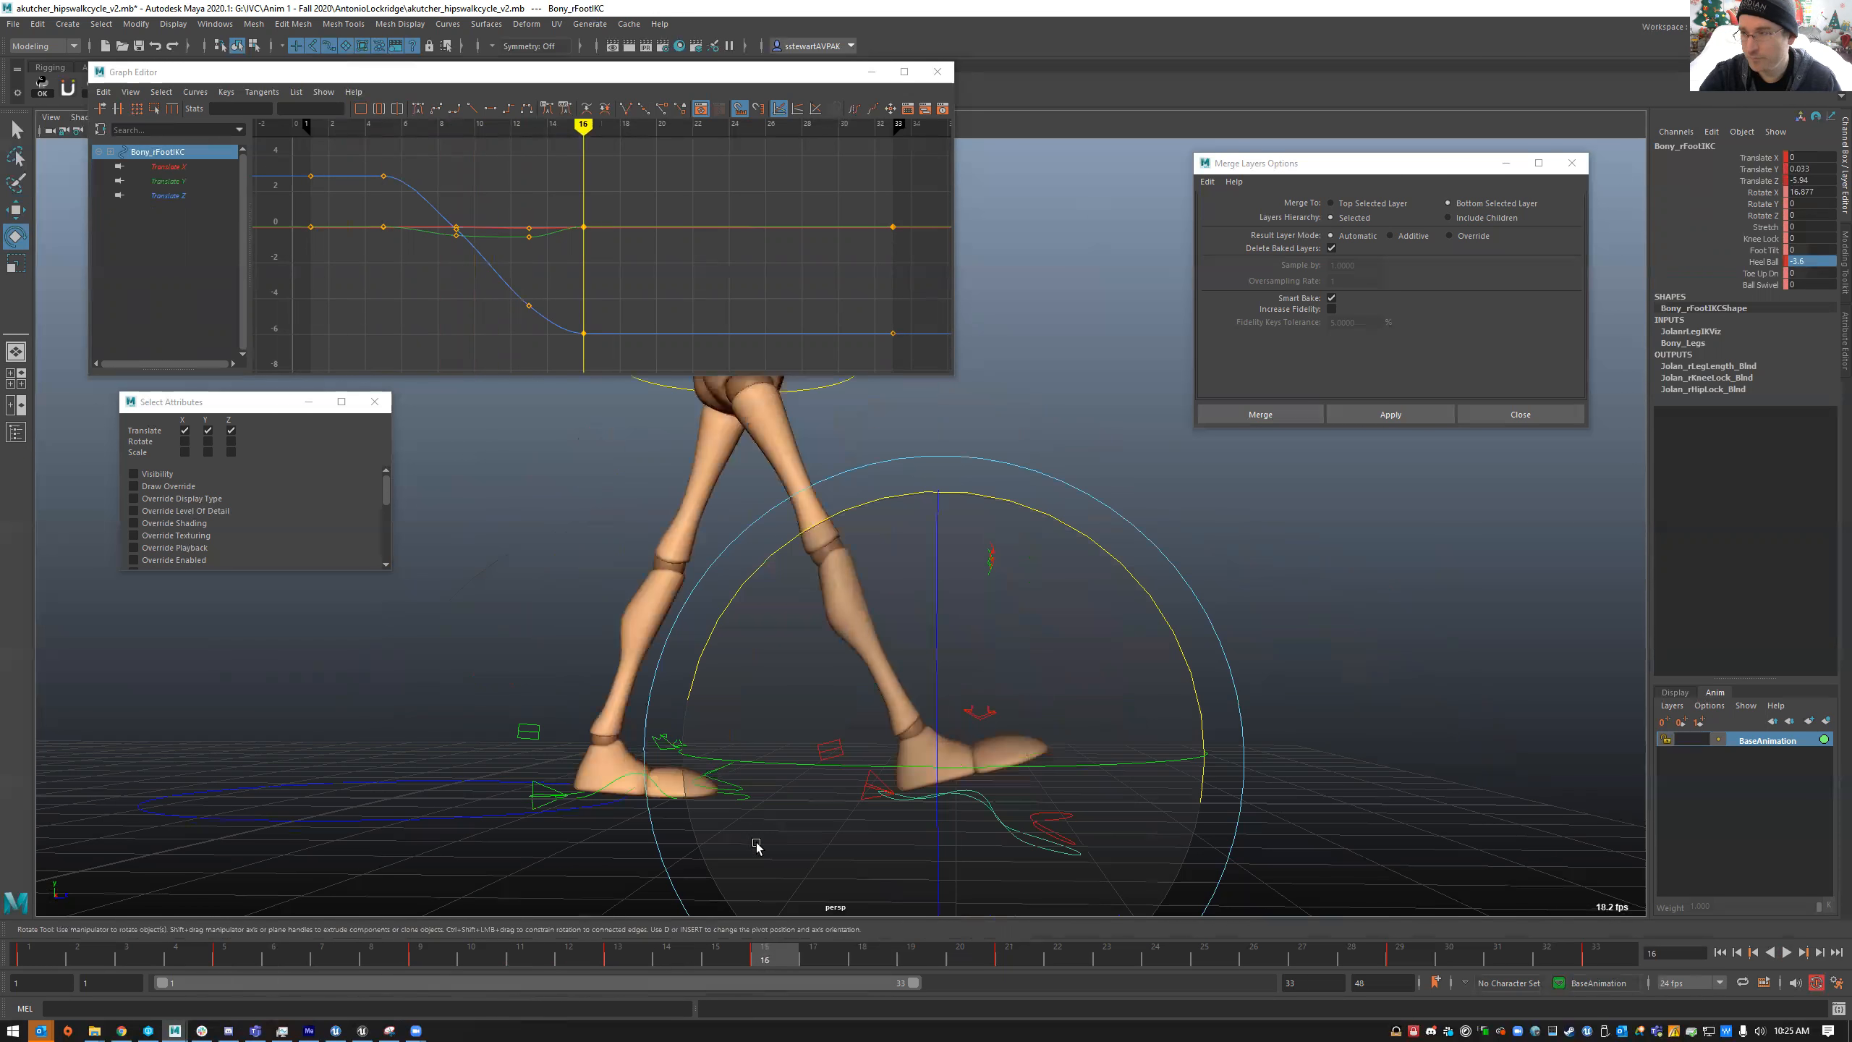
double_click(1821, 191)
key(Return)
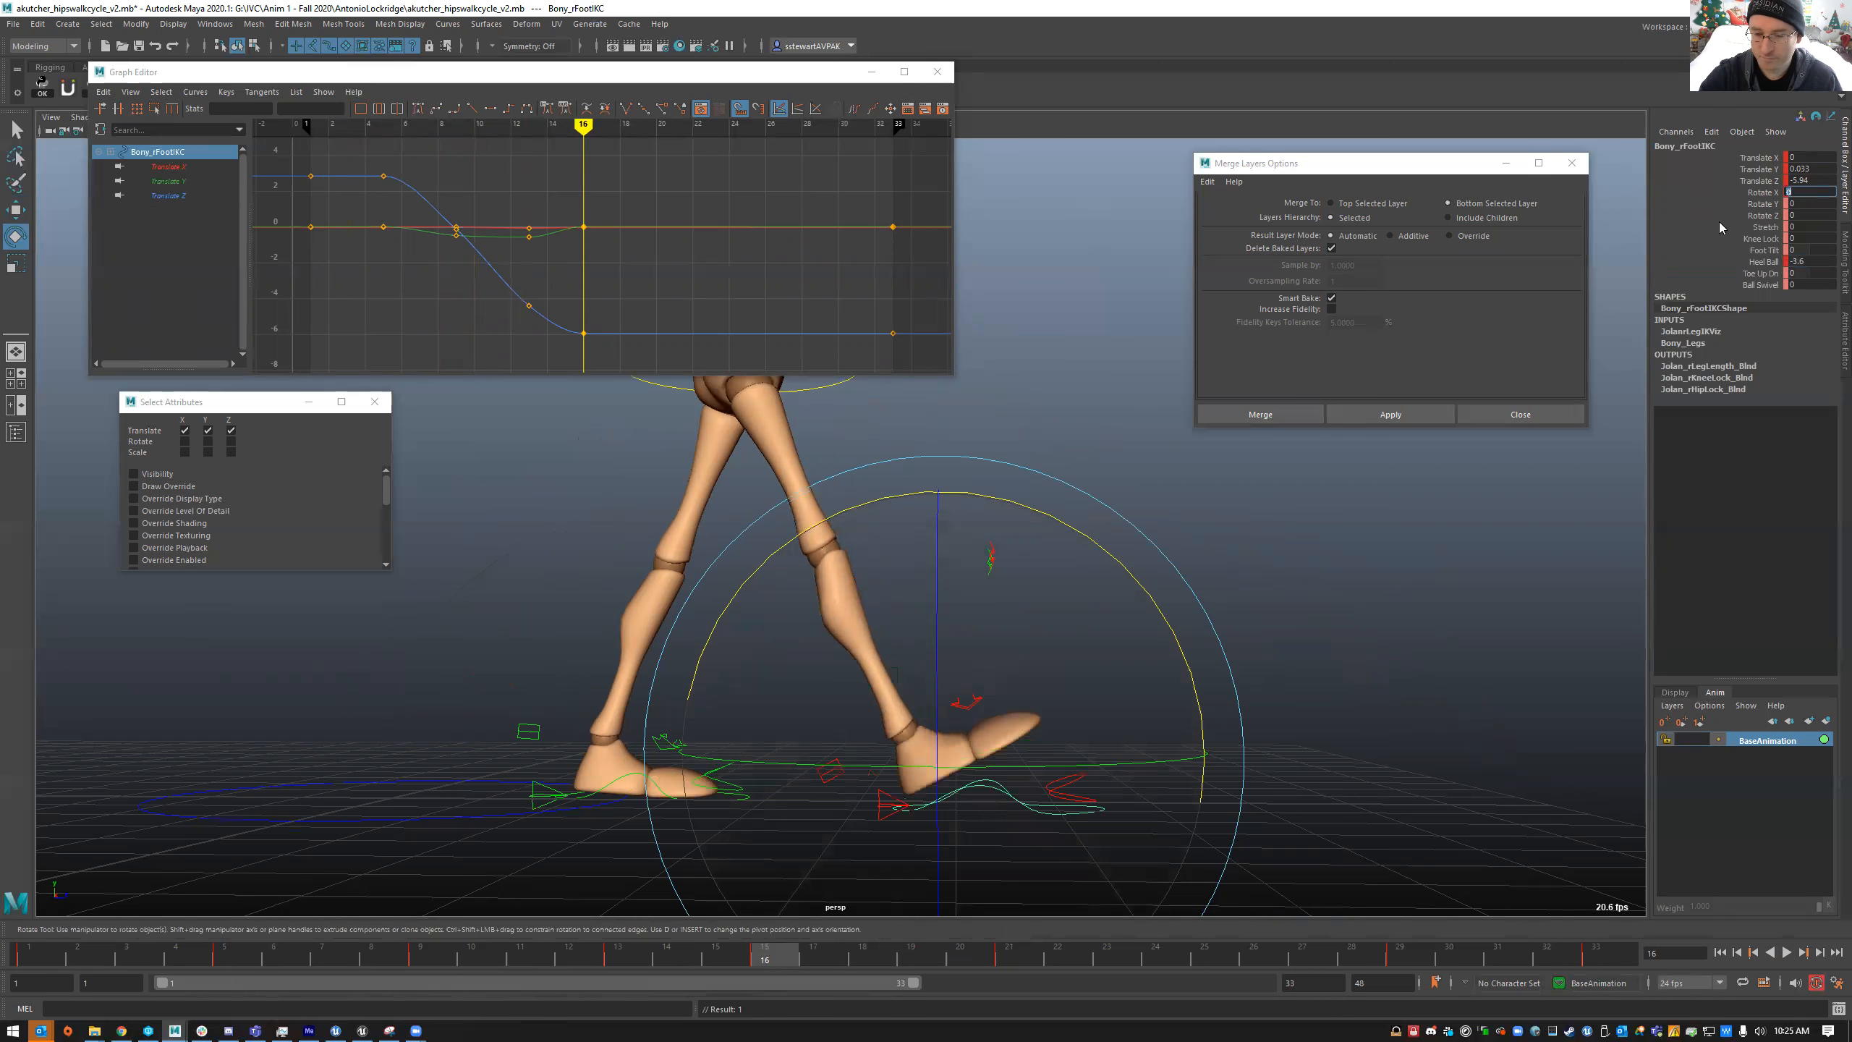
mouse_move(785, 744)
alt+mouse_down()
mouse_move(868, 736)
mouse_move(756, 741)
alt+mouse_up()
key(w)
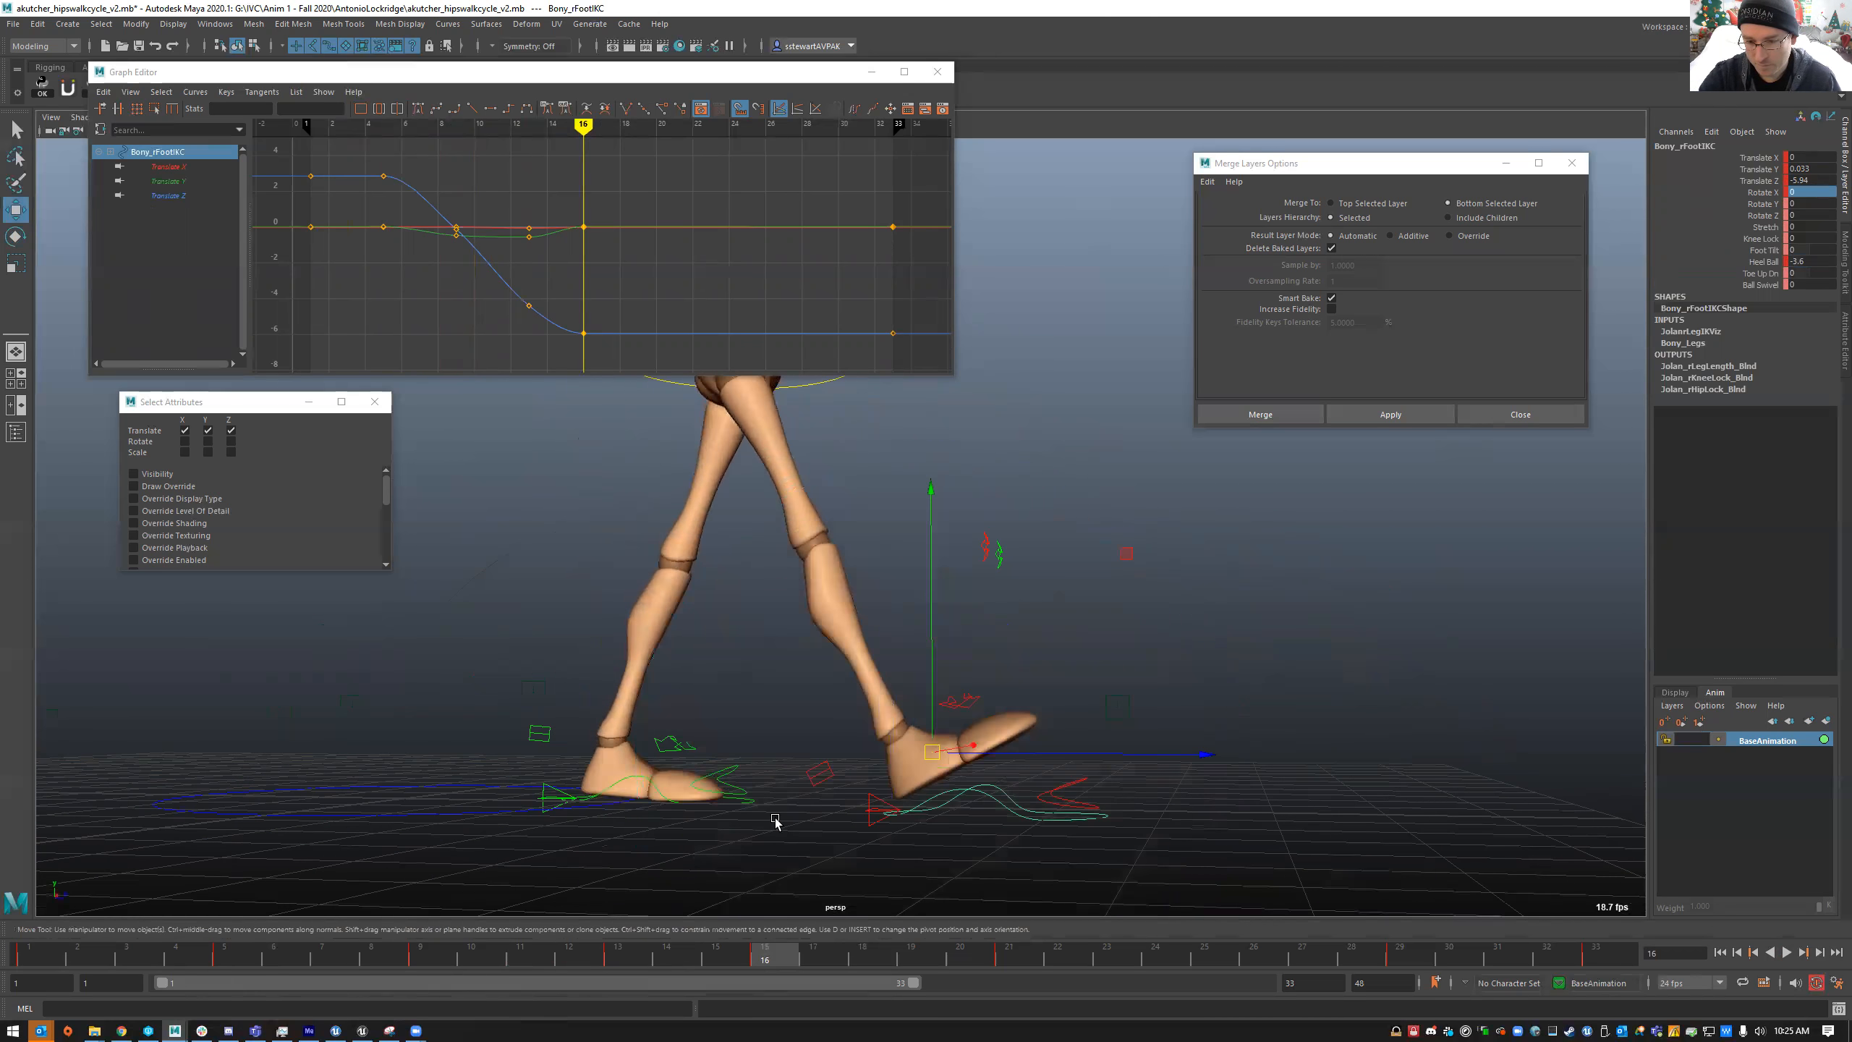
alt+drag(869, 790, 893, 797)
scroll(947, 810, up, 2)
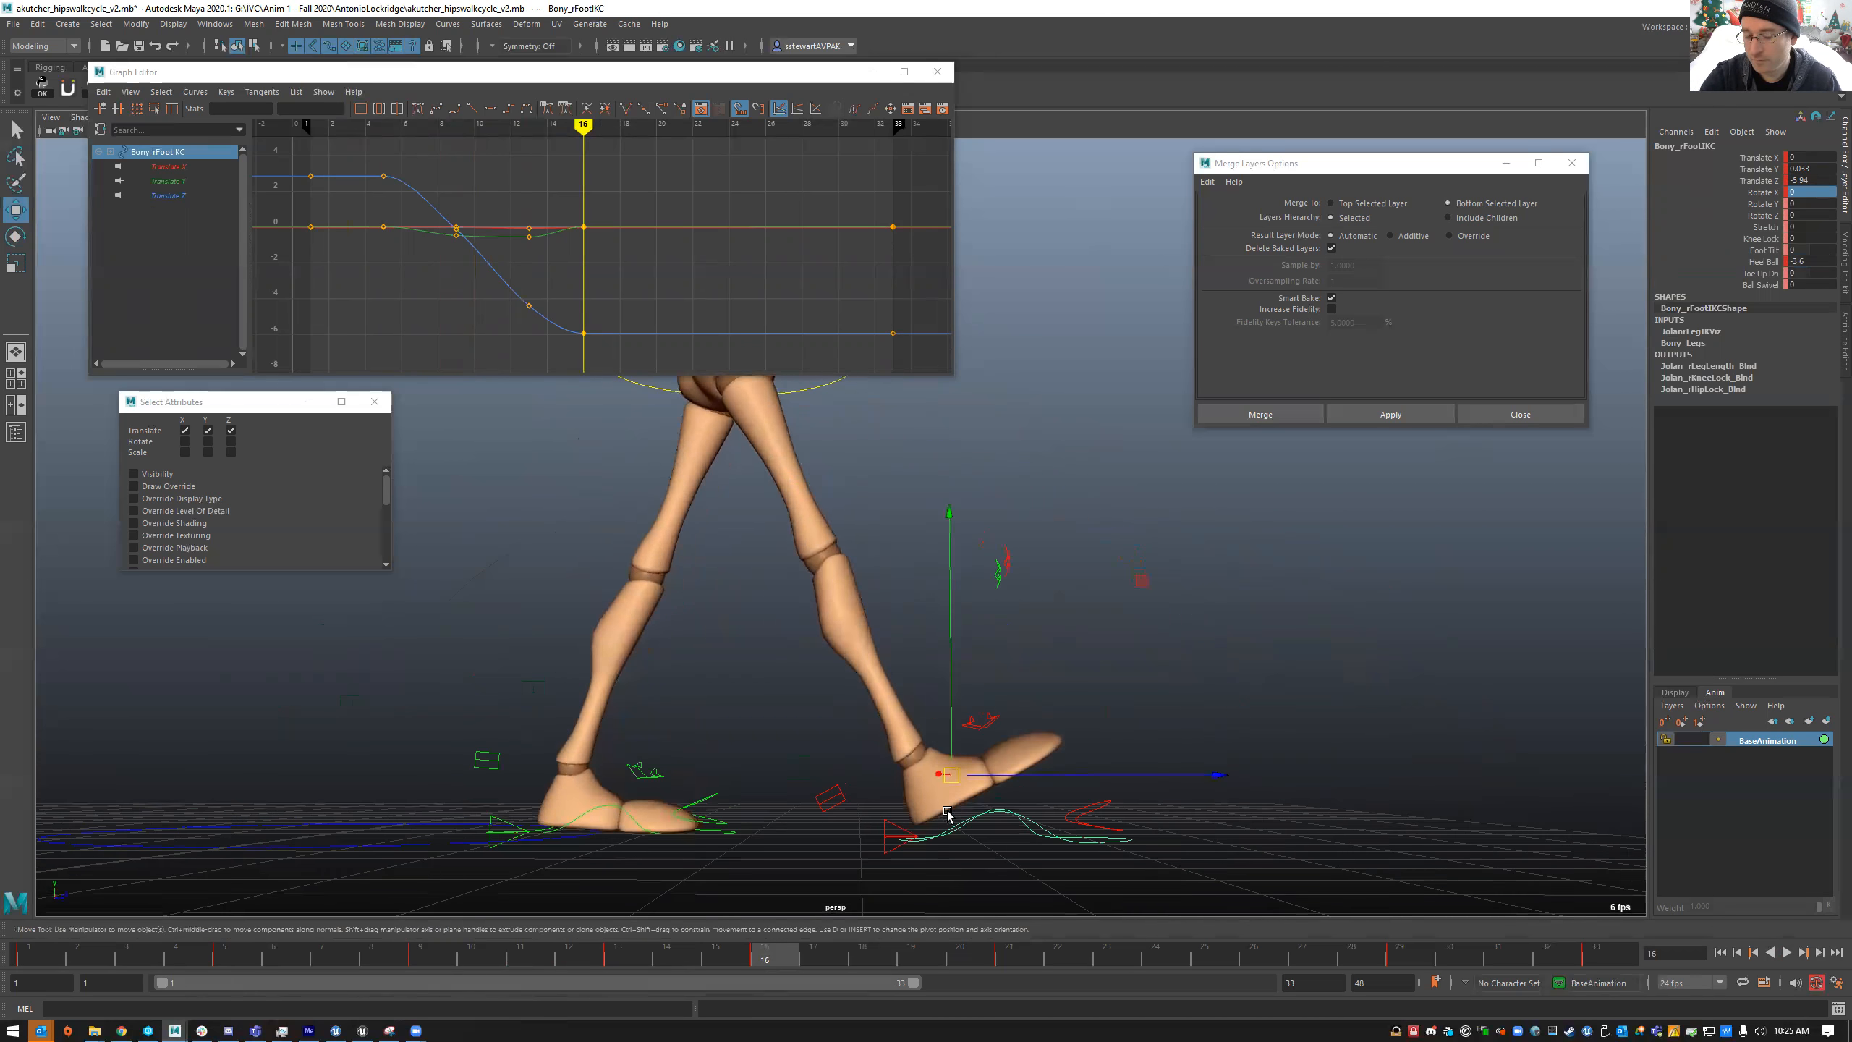
alt+middle_drag(946, 811, 926, 813)
scroll(882, 568, down, 2)
- Adjust the hip root's position around the contact pose, shifting it slightly back at frame 17, and key it
click(835, 383)
drag(815, 386, 799, 378)
alt+middle_drag(900, 525, 917, 564)
key(ctrl+z)
scroll(922, 589, down, 2)
drag(749, 440, 754, 442)
key(s)
drag(796, 961, 812, 963)
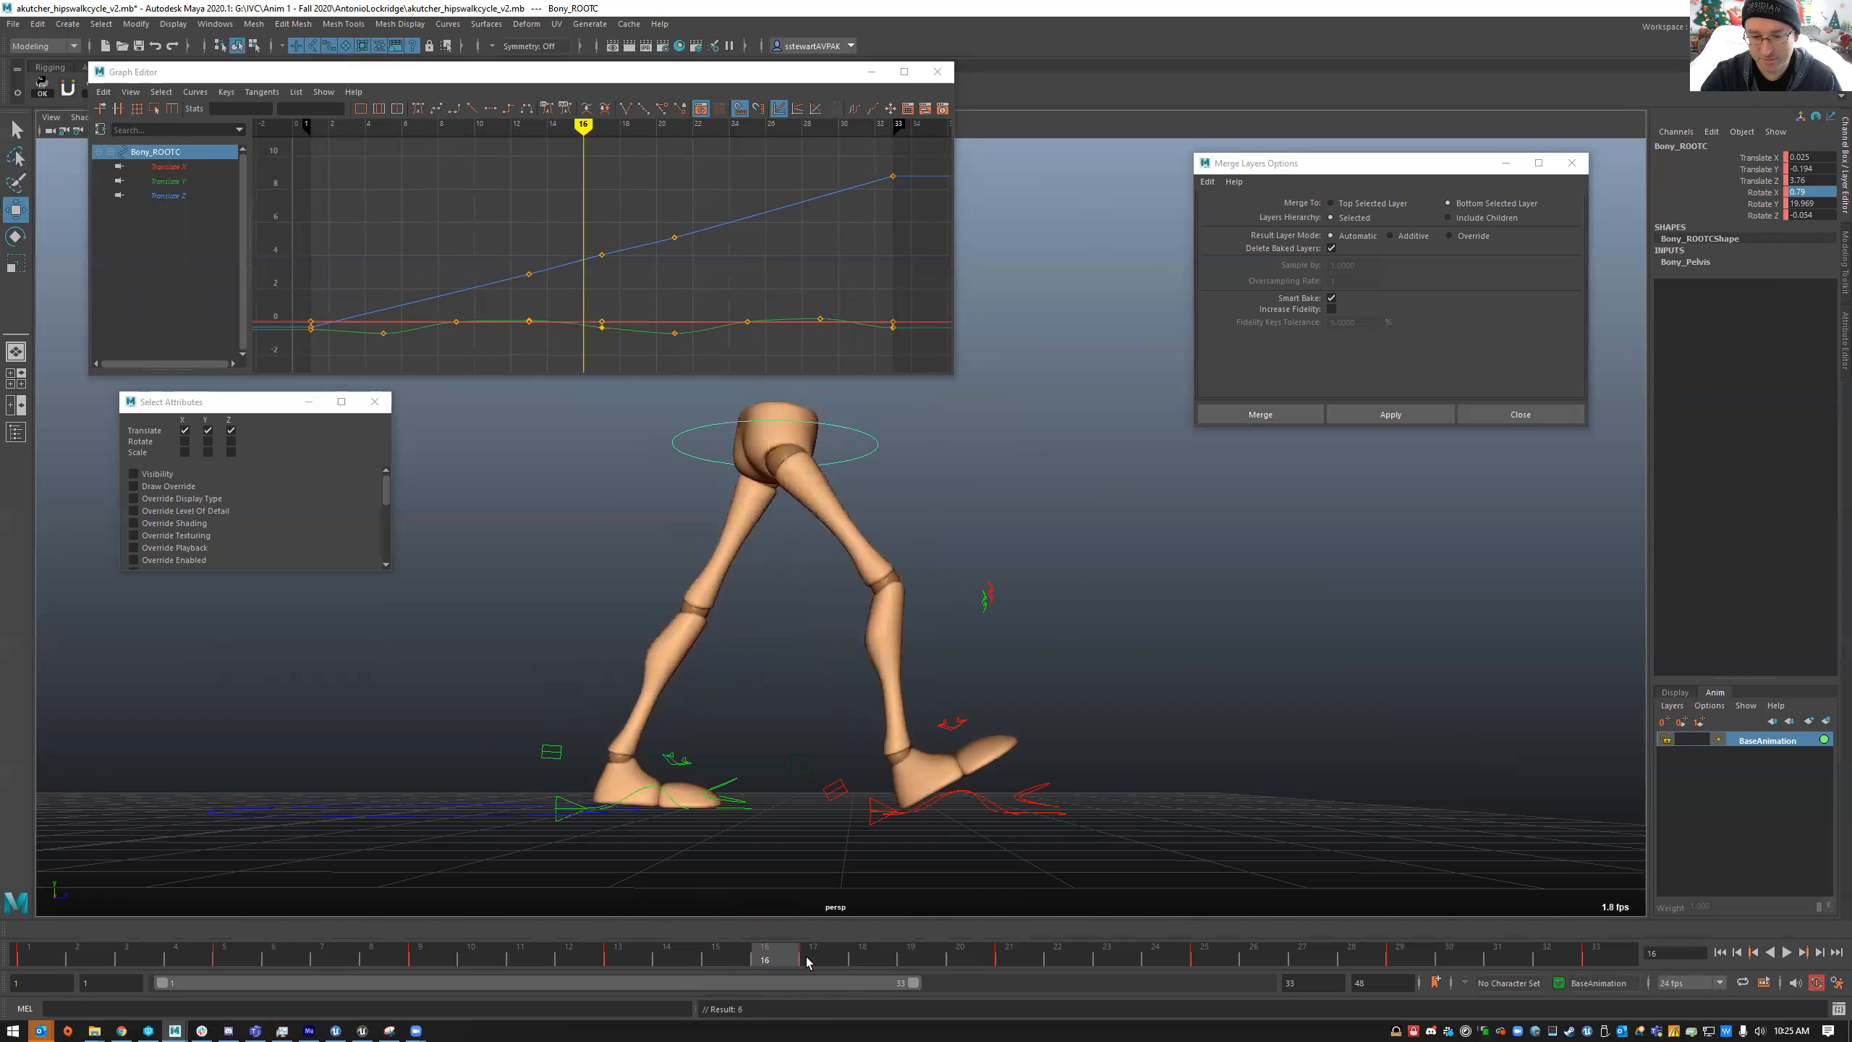
key(s)
drag(777, 455, 758, 452)
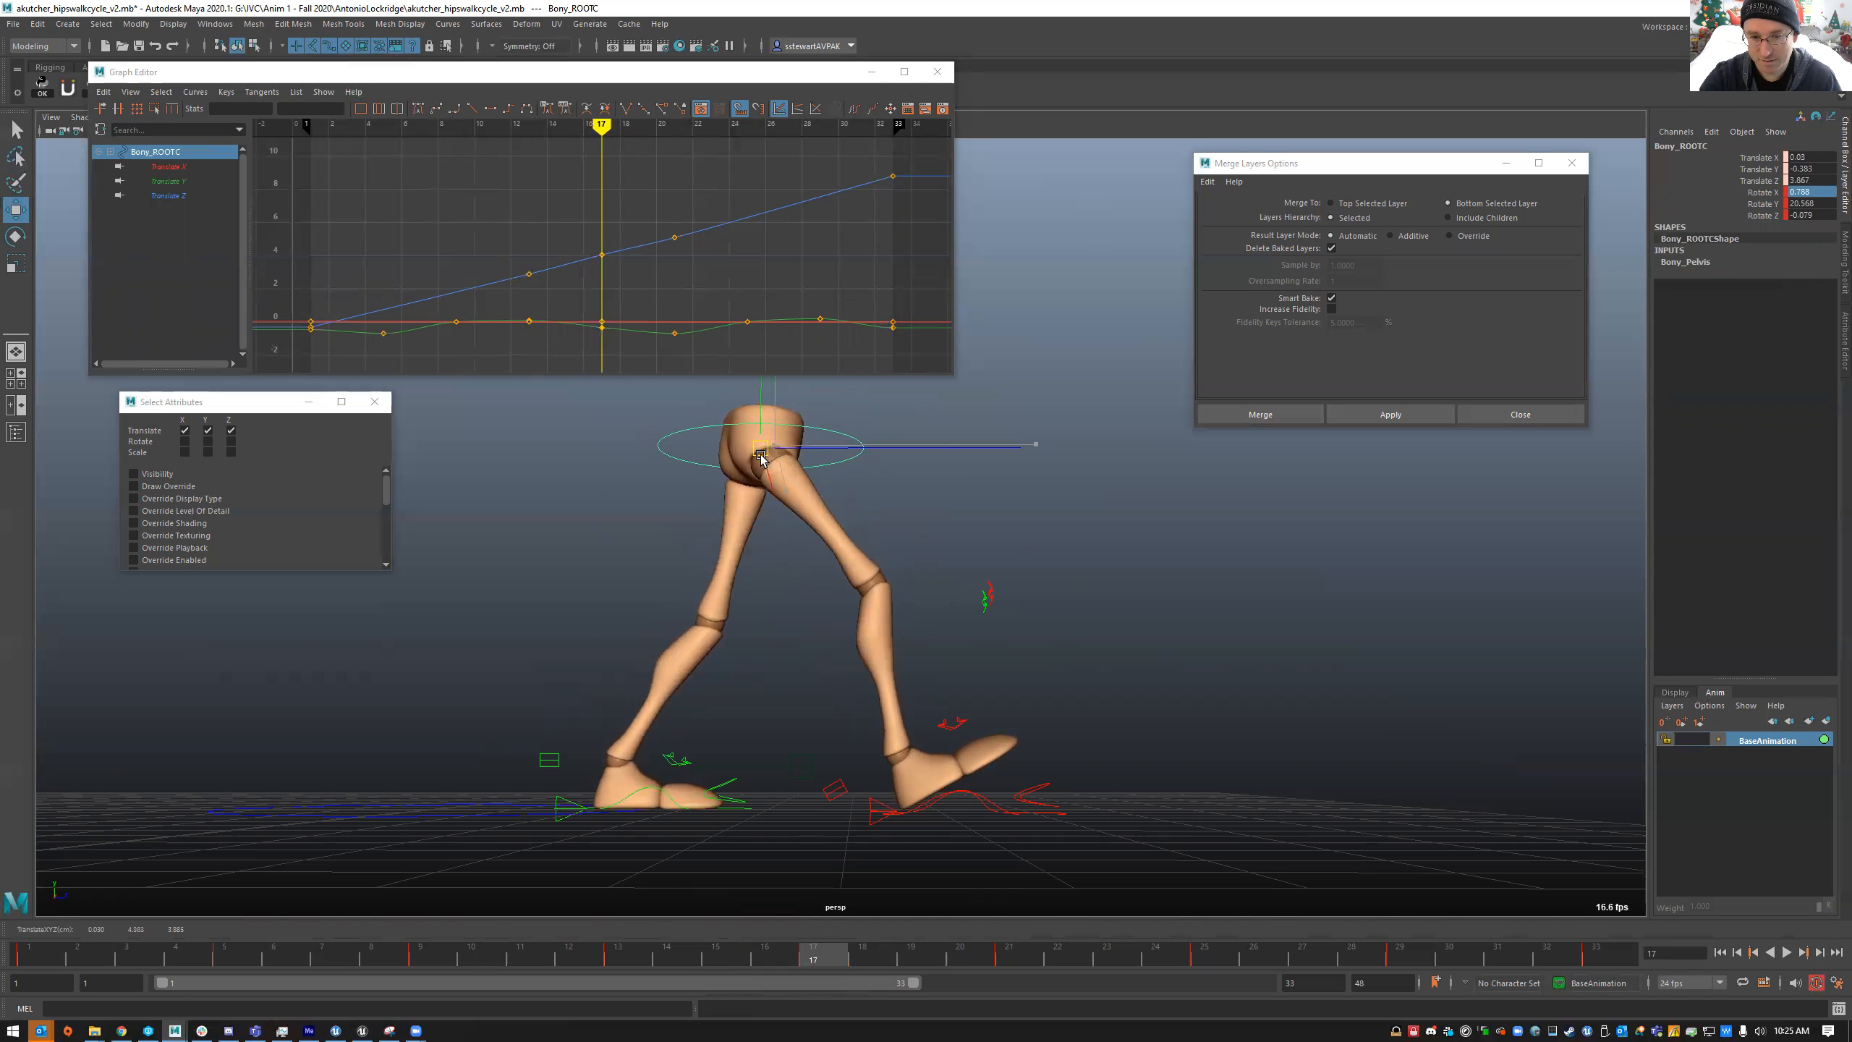
key(s)
- Raise the left heel at frame 17 by rotating the left ball roll control in X, key it, and compare frames 13 and 21
click(686, 760)
key(e)
drag(838, 619, 860, 678)
key(s)
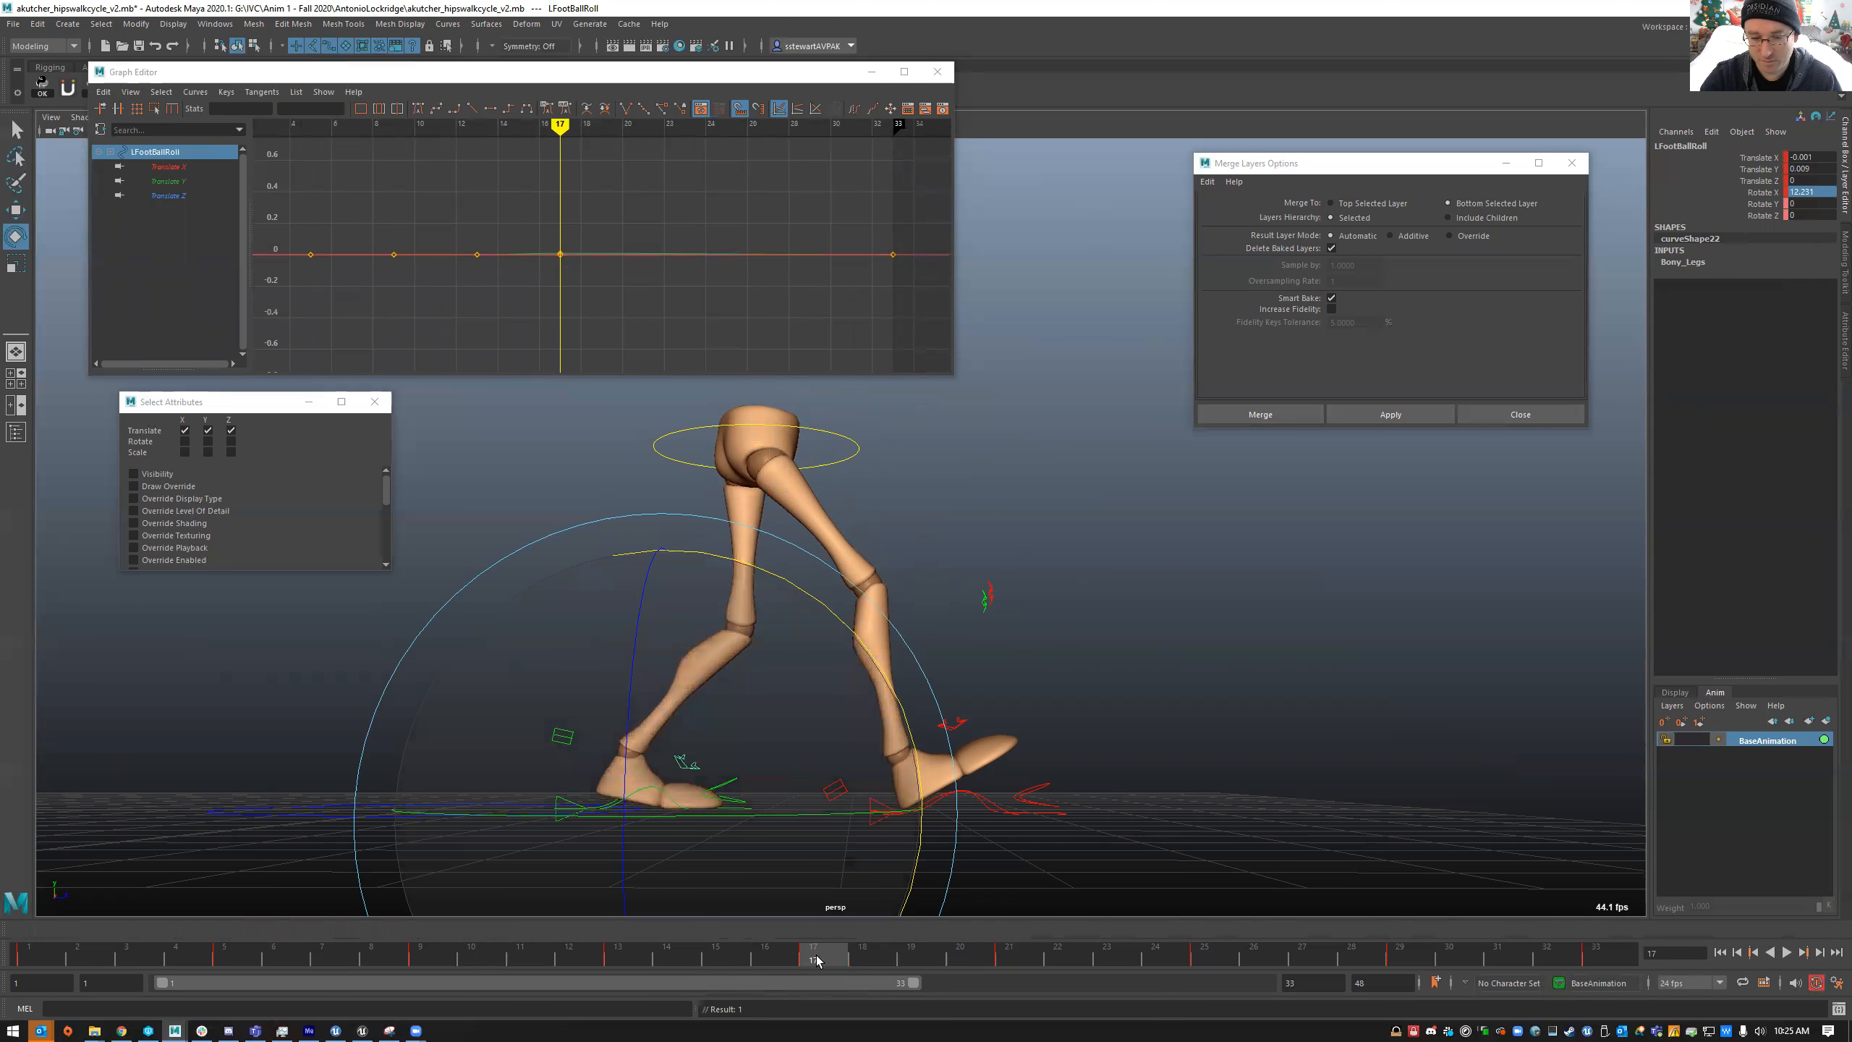
click(604, 967)
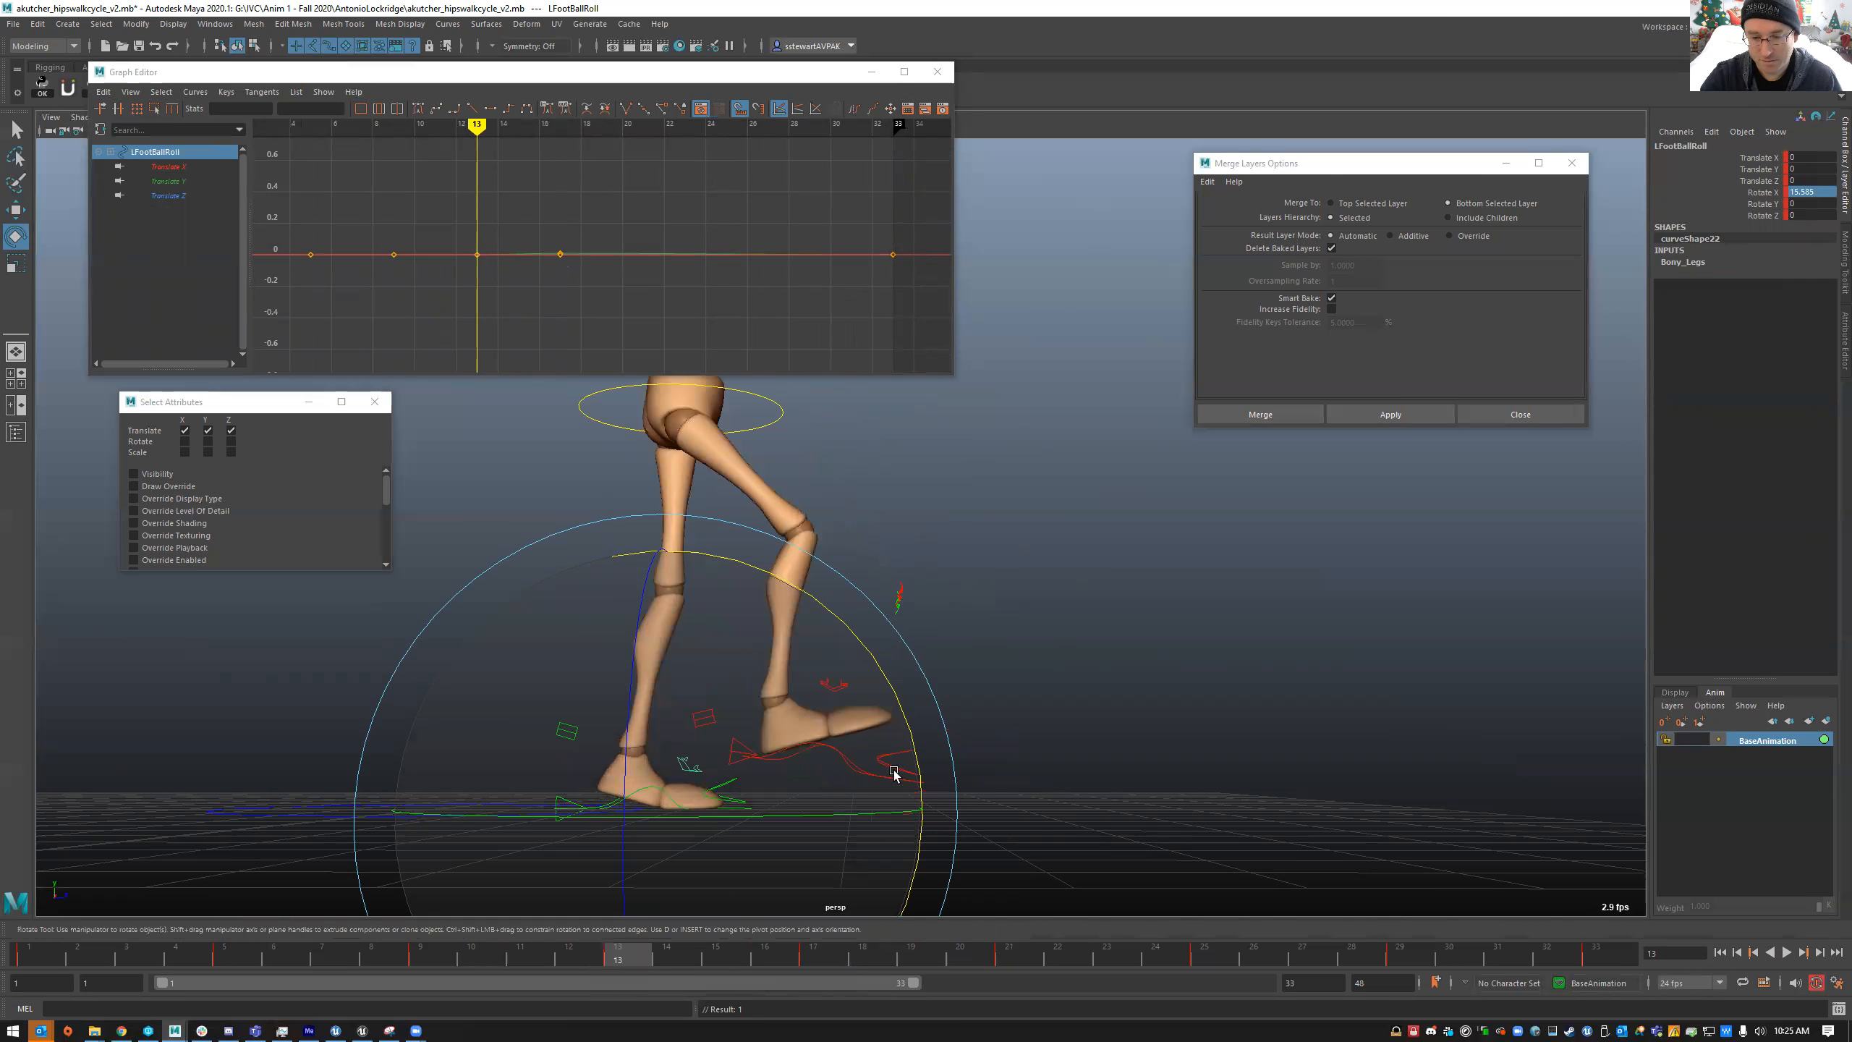
click(812, 963)
click(1011, 963)
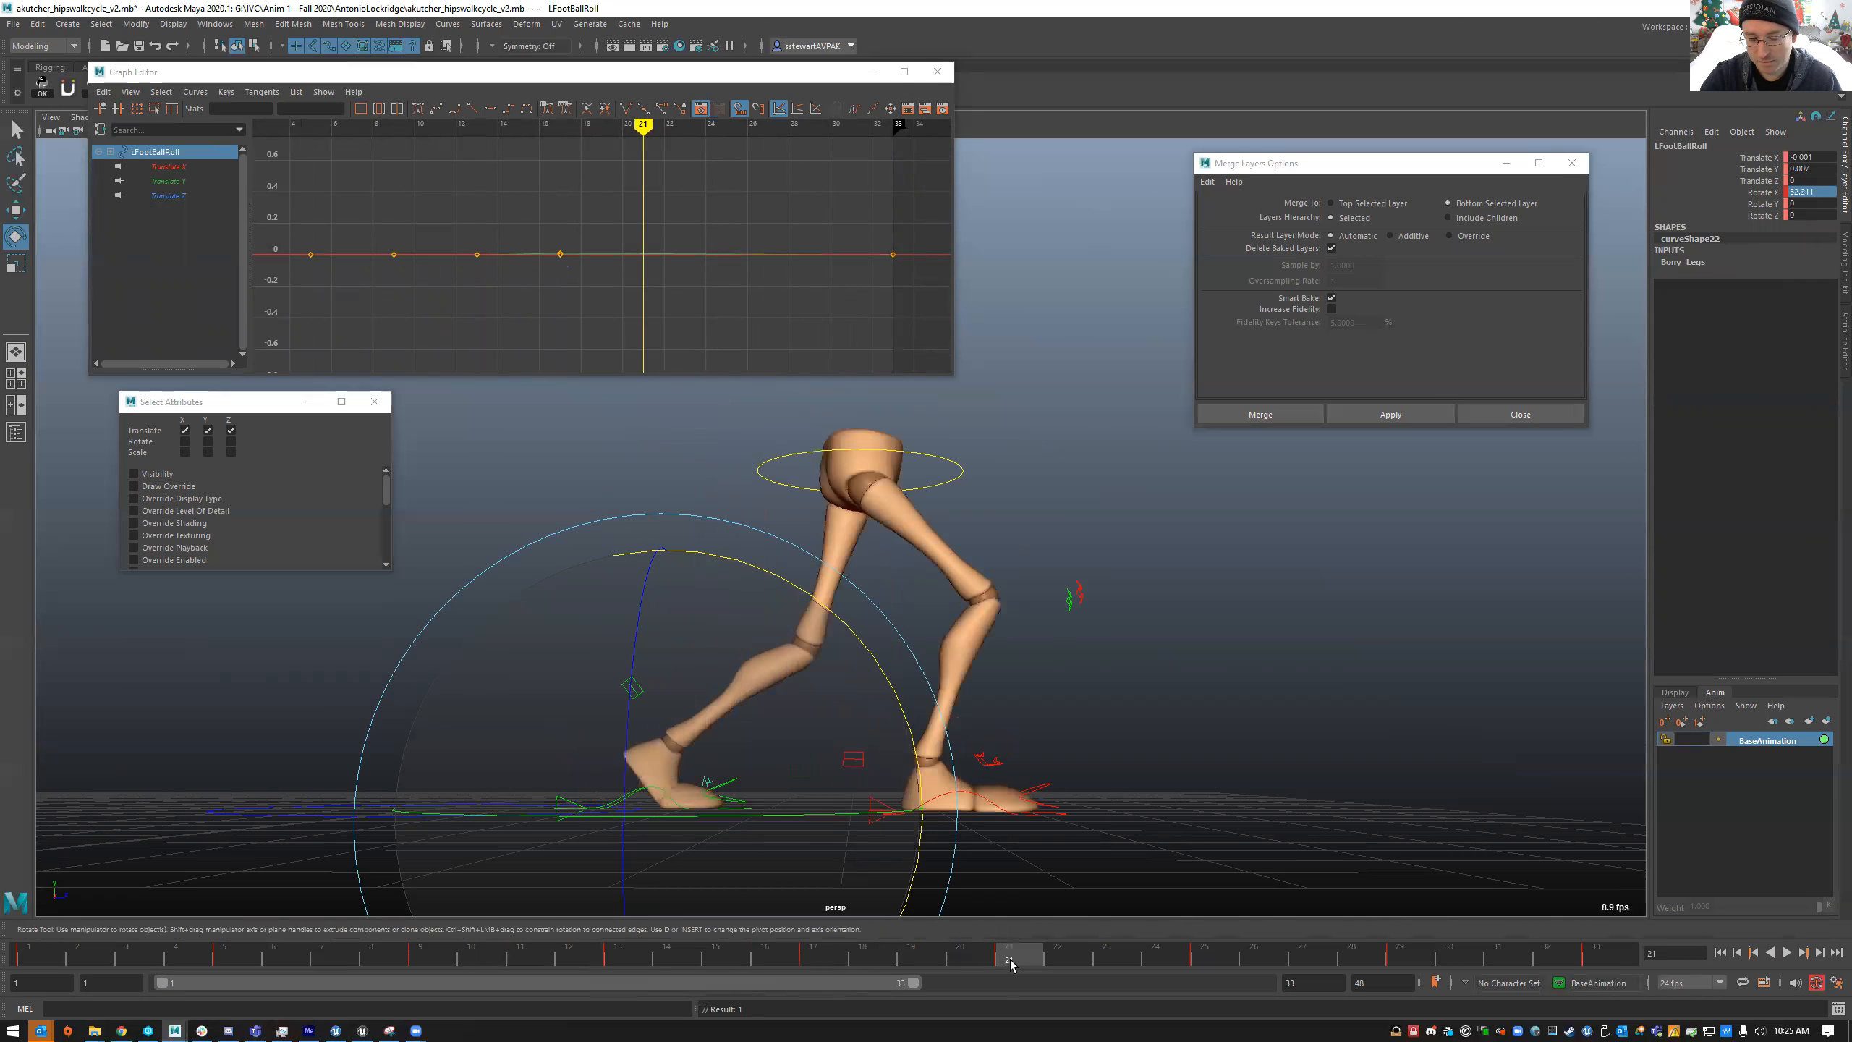
click(795, 957)
click(640, 958)
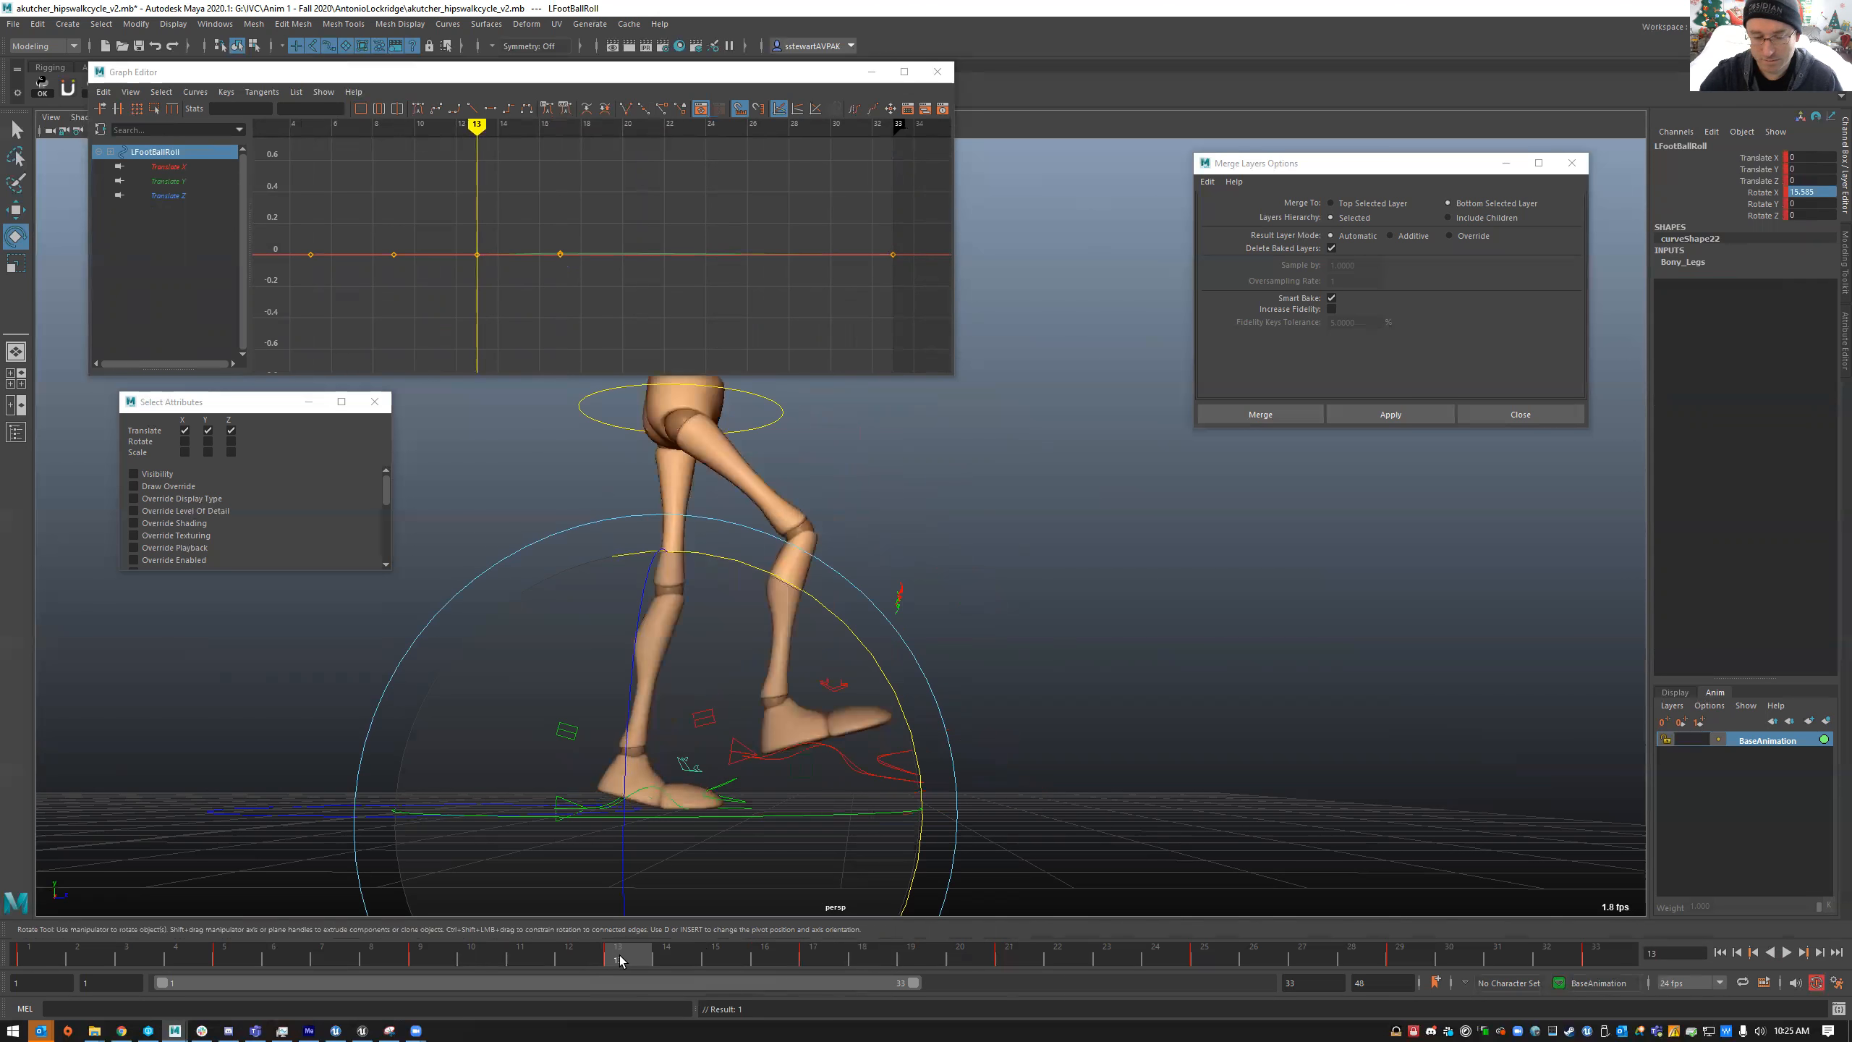
- Review the left foot's motion from frame 9, rotate its ball roll control further in X at frame 17, and play the result
key(ctrl+z)
click(436, 952)
key(alt+e)
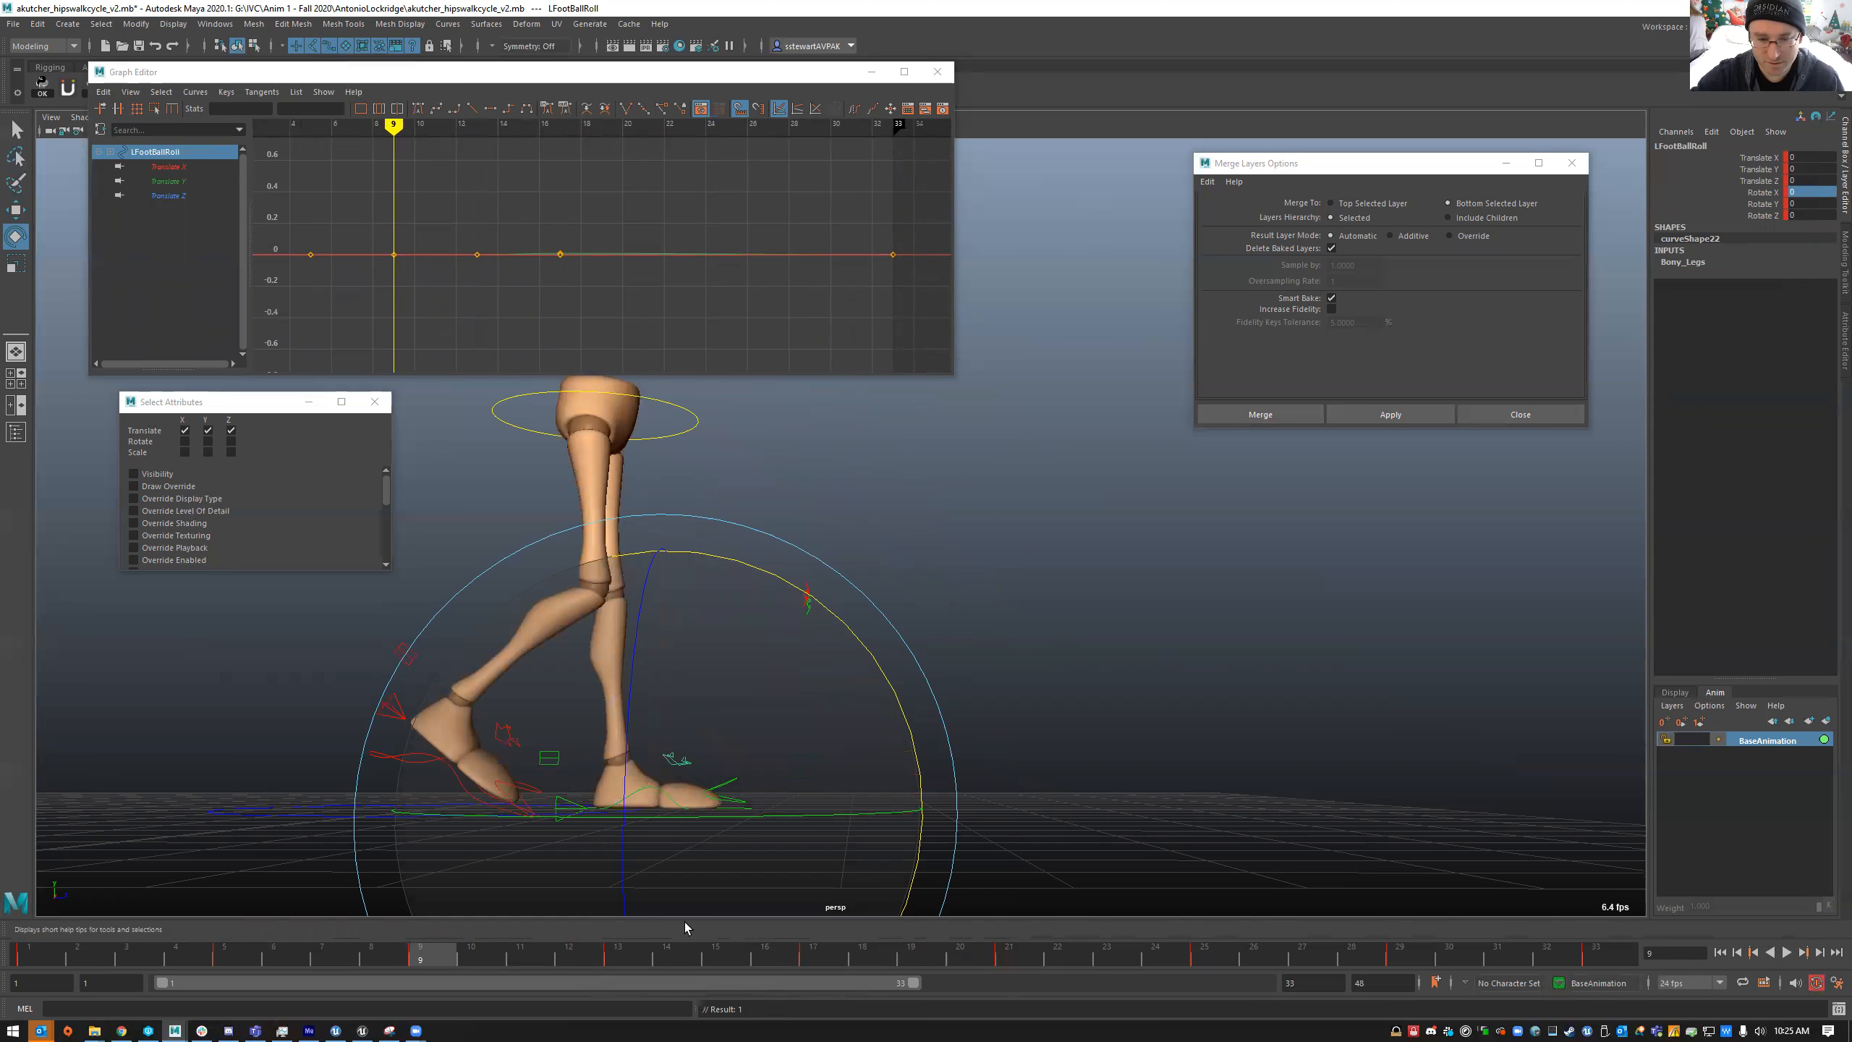
drag(254, 968, 617, 985)
key(alt+v)
mouse_move(803, 955)
mouse_down()
mouse_move(568, 955)
mouse_move(804, 959)
mouse_up()
drag(877, 676, 913, 717)
key(alt+v)
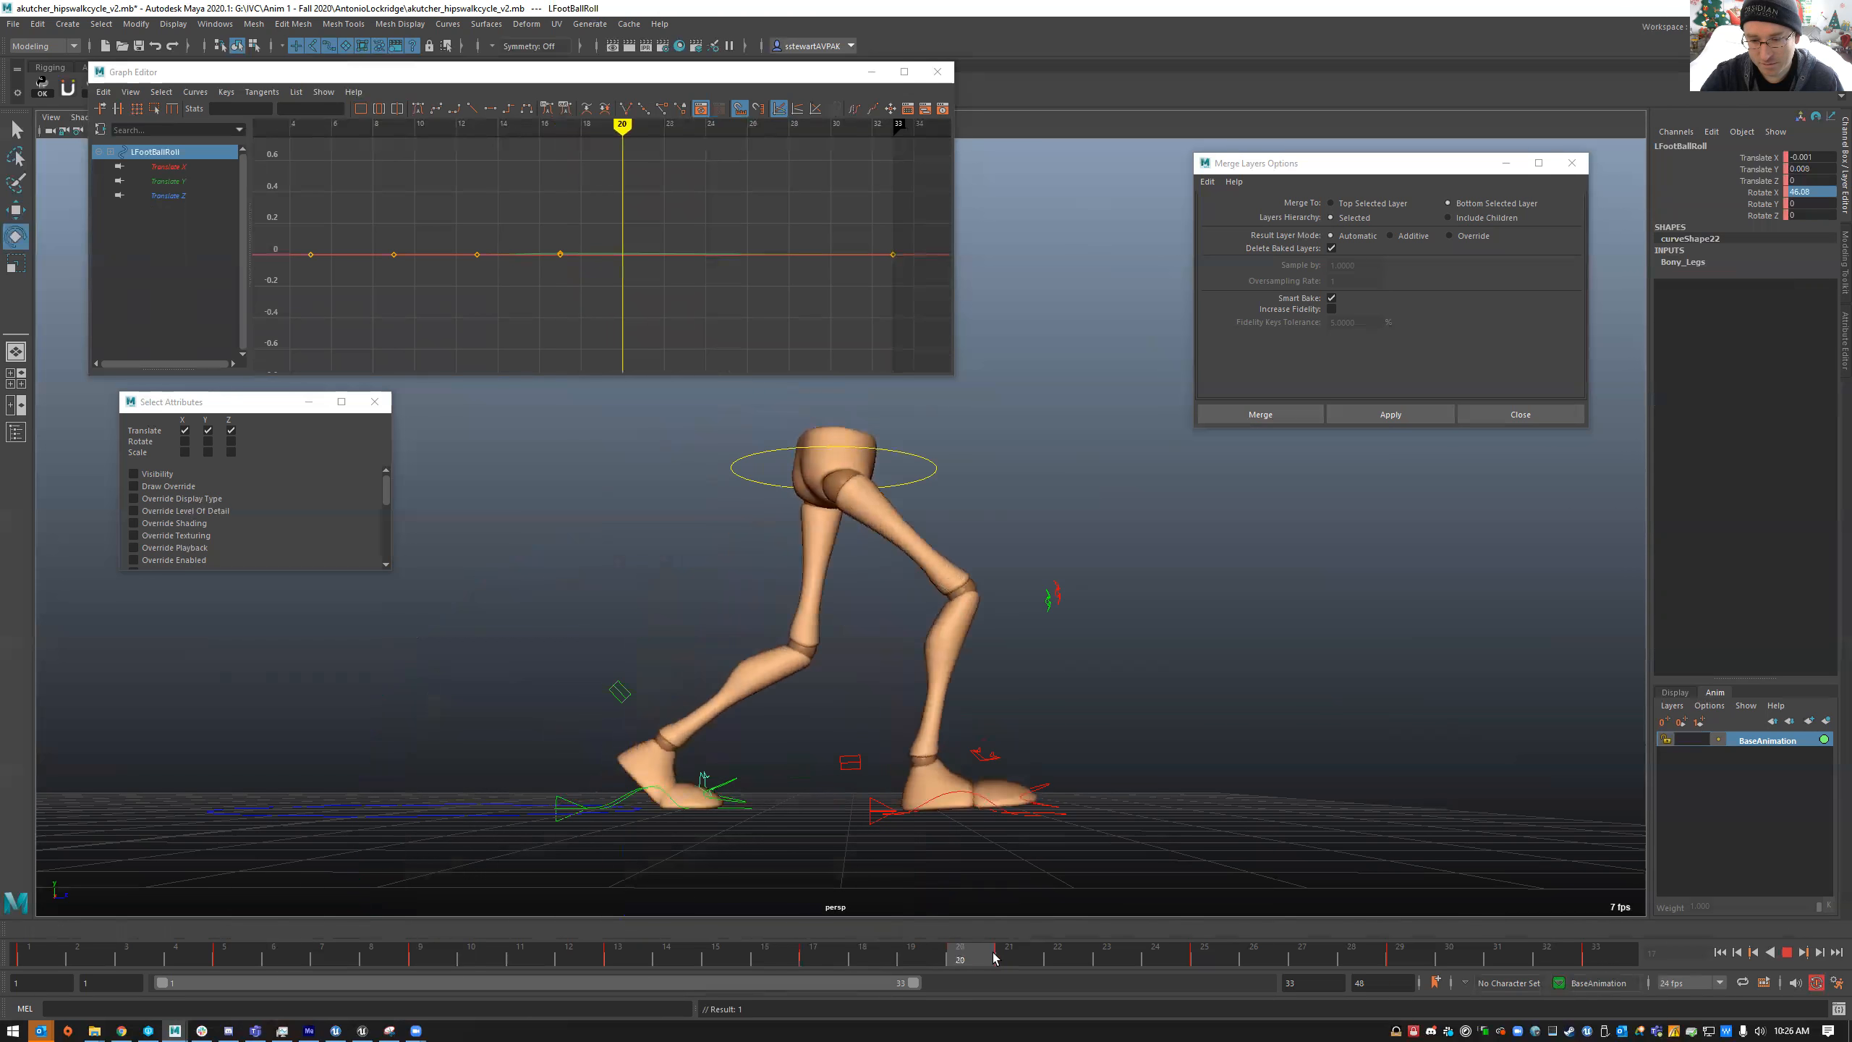
- Move the hip root back at frame 17 and nudge it back slightly at frame 33
click(808, 957)
alt+drag(726, 656, 823, 693)
key(w)
drag(851, 438, 786, 445)
drag(769, 962, 1644, 967)
drag(1134, 446, 1115, 452)
alt+right_drag(1268, 621, 1228, 620)
alt+drag(1232, 727, 1265, 734)
- Select all the rig's controls and copy their frame 1 pose to frame 33
drag(1400, 884, 810, 436)
key(alt+v)
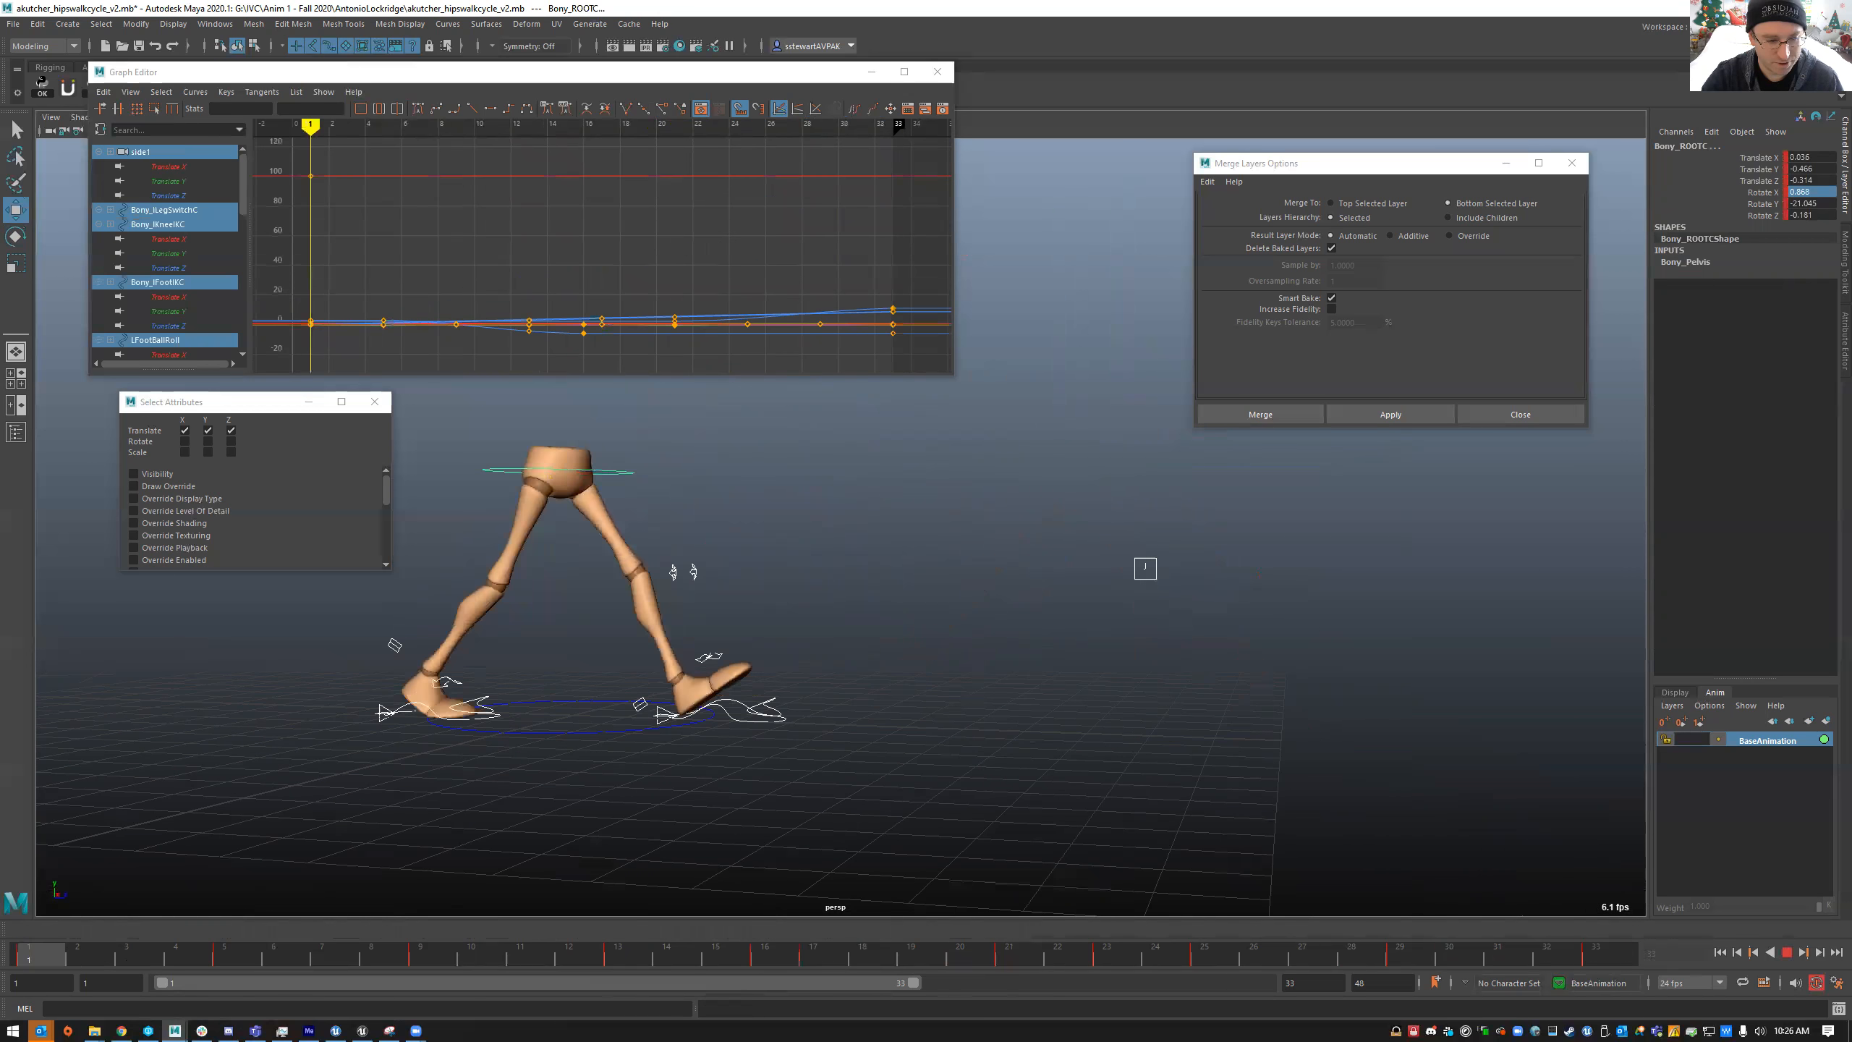
mouse_move(24, 952)
mouse_down()
mouse_move(1595, 939)
mouse_move(1526, 955)
mouse_move(1641, 976)
mouse_up()
alt+drag(871, 744, 814, 770)
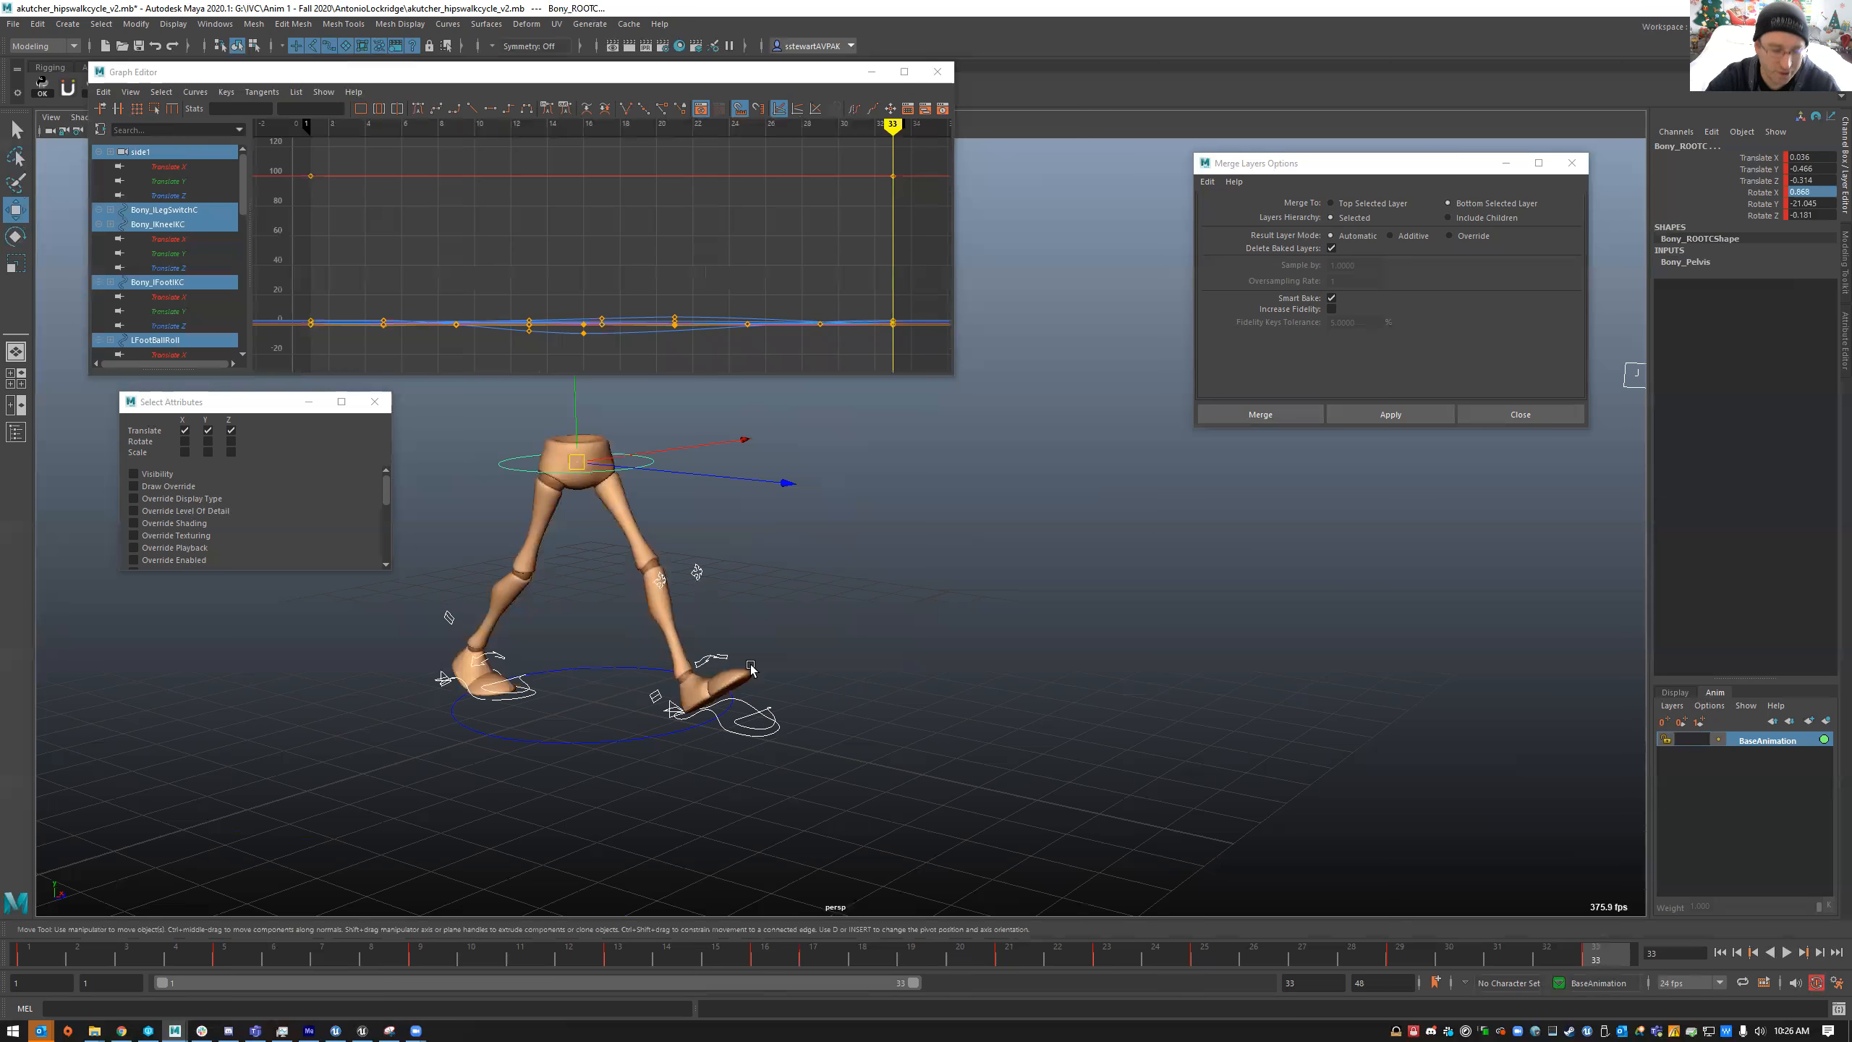
- Move both foot controls, both knee controls and the hip root forward together along Z at frame 33, and compare with frame 29
drag(1418, 960, 1644, 947)
click(531, 698)
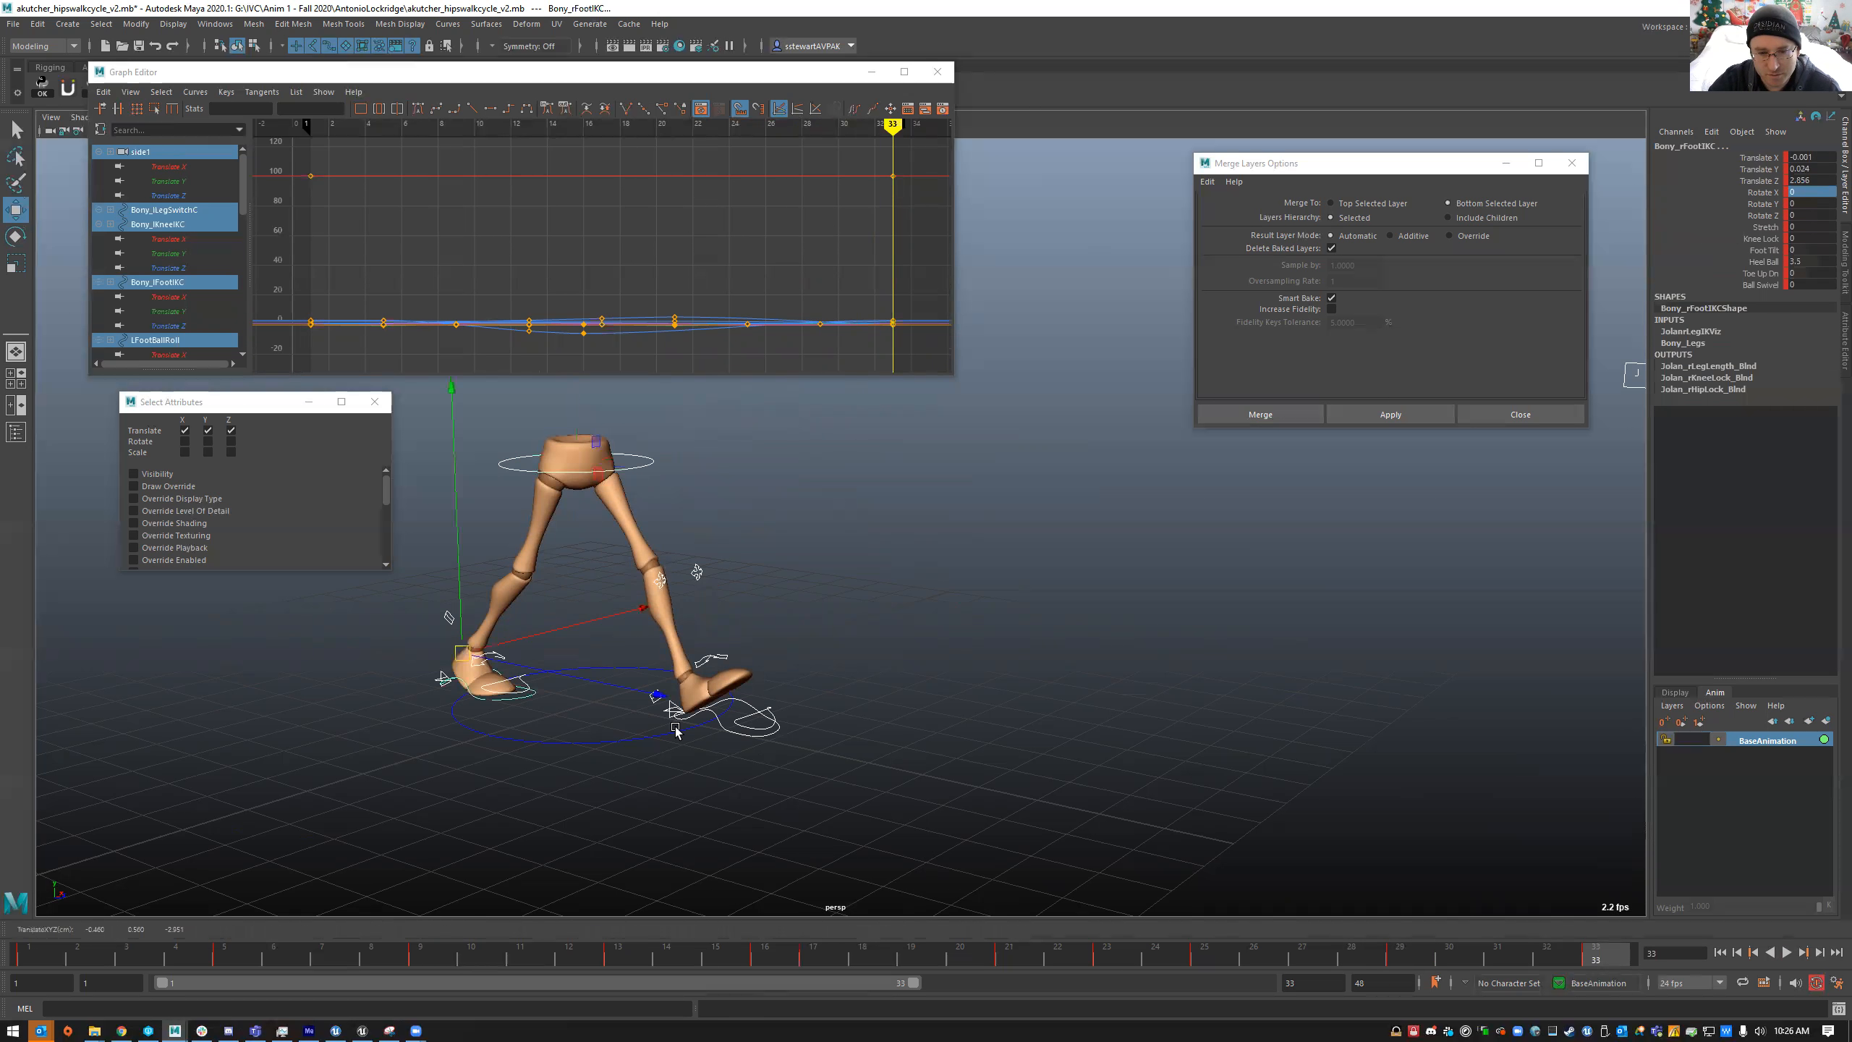
click(497, 702)
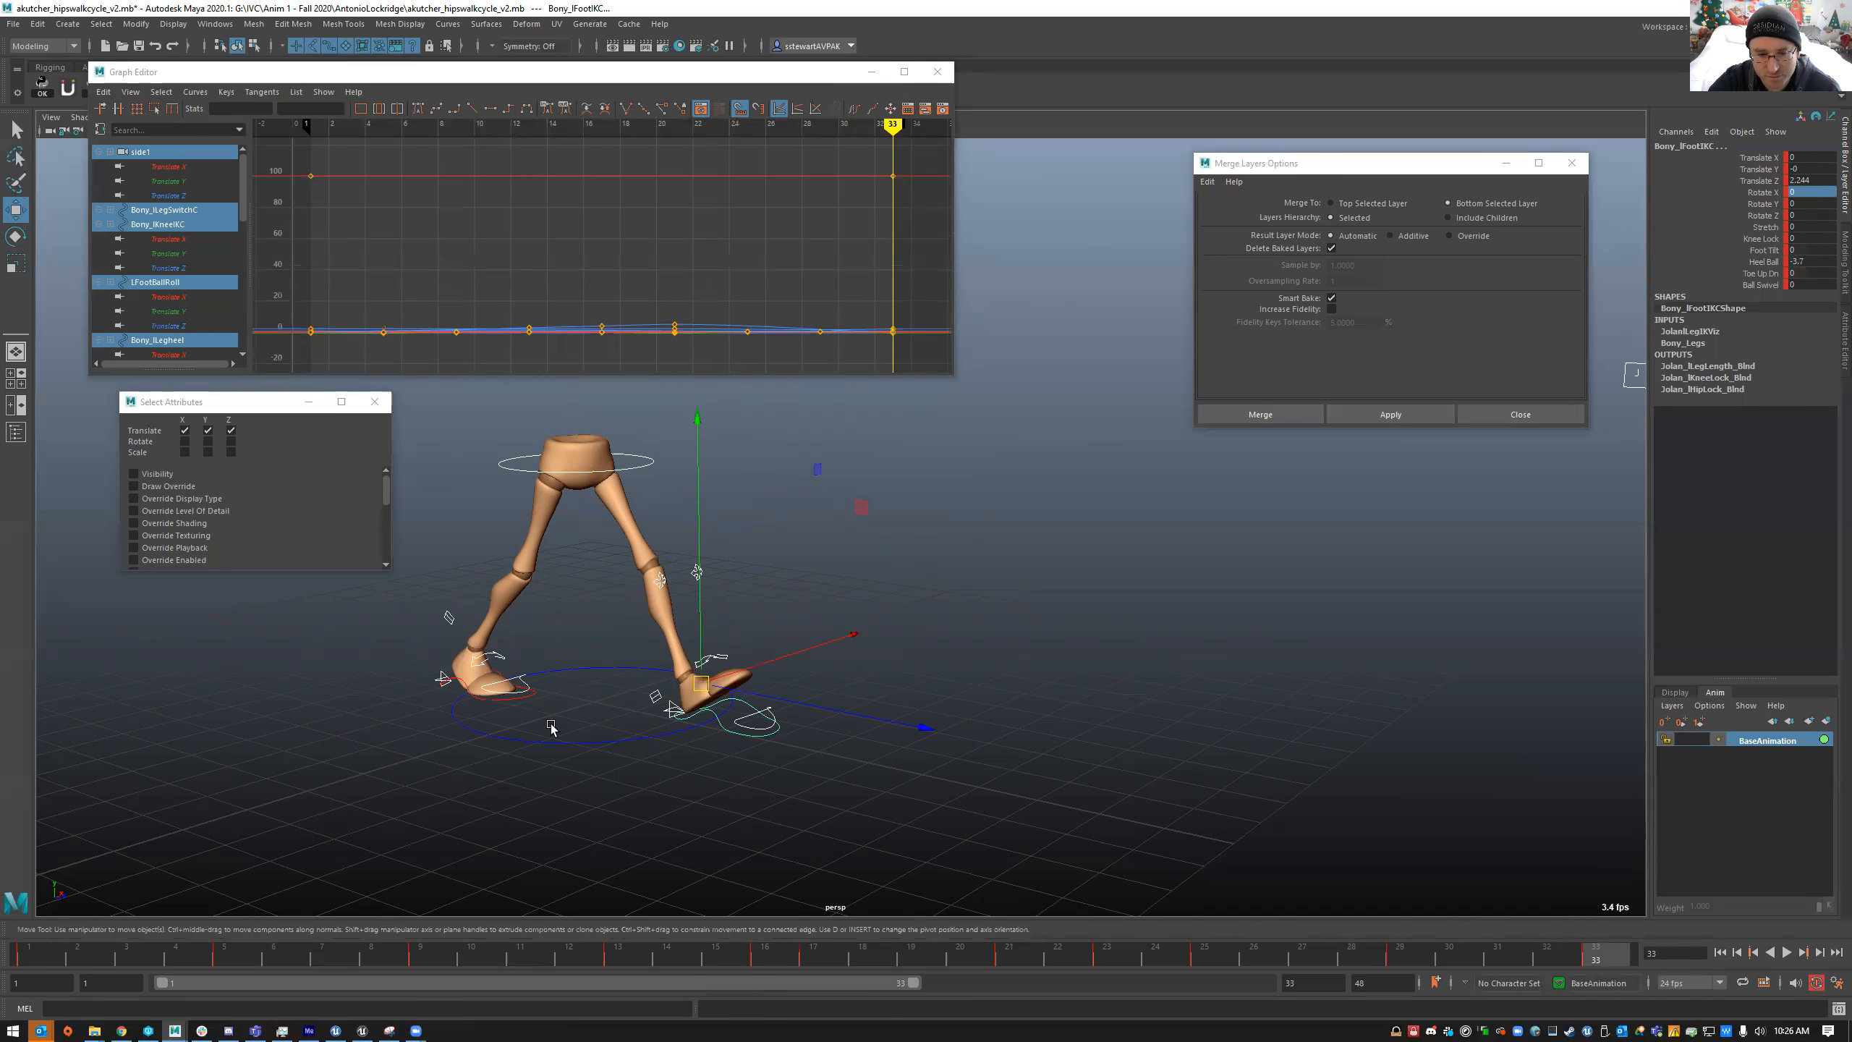
click(497, 701)
shift+click(737, 729)
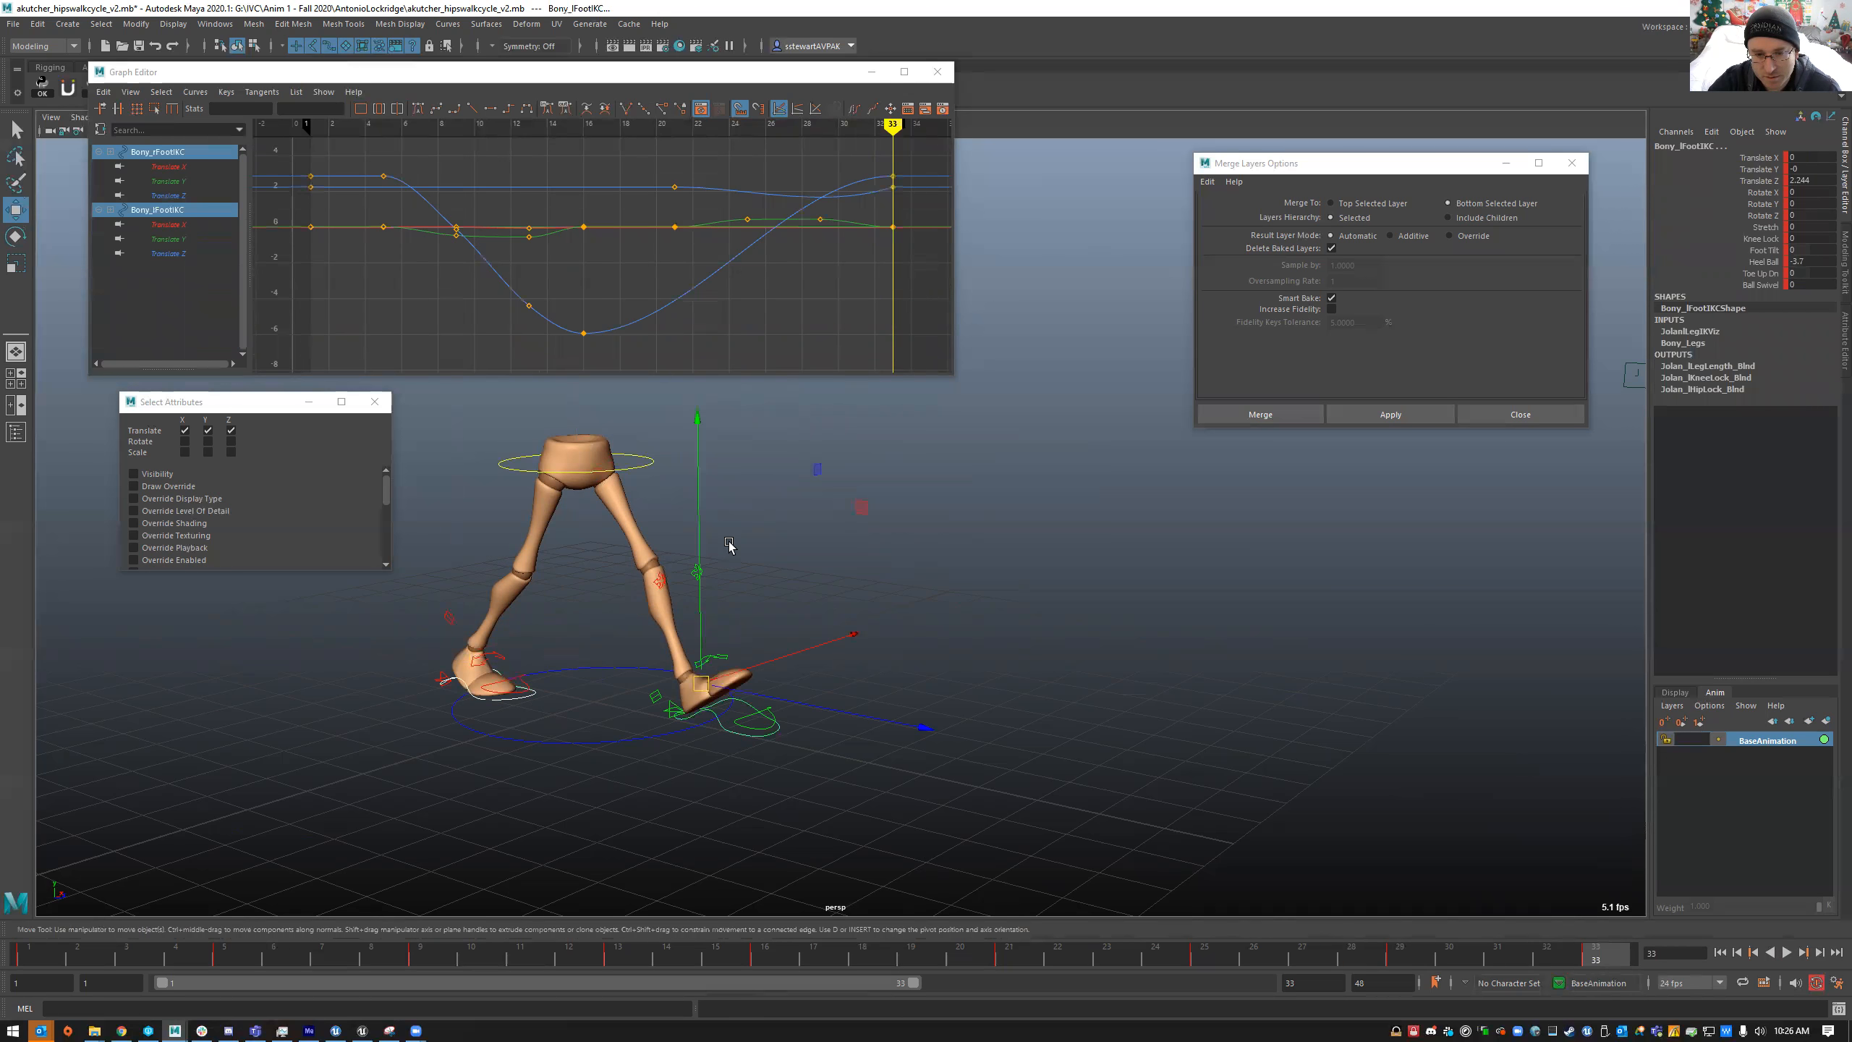
shift+drag(664, 580, 655, 582)
shift+click(627, 469)
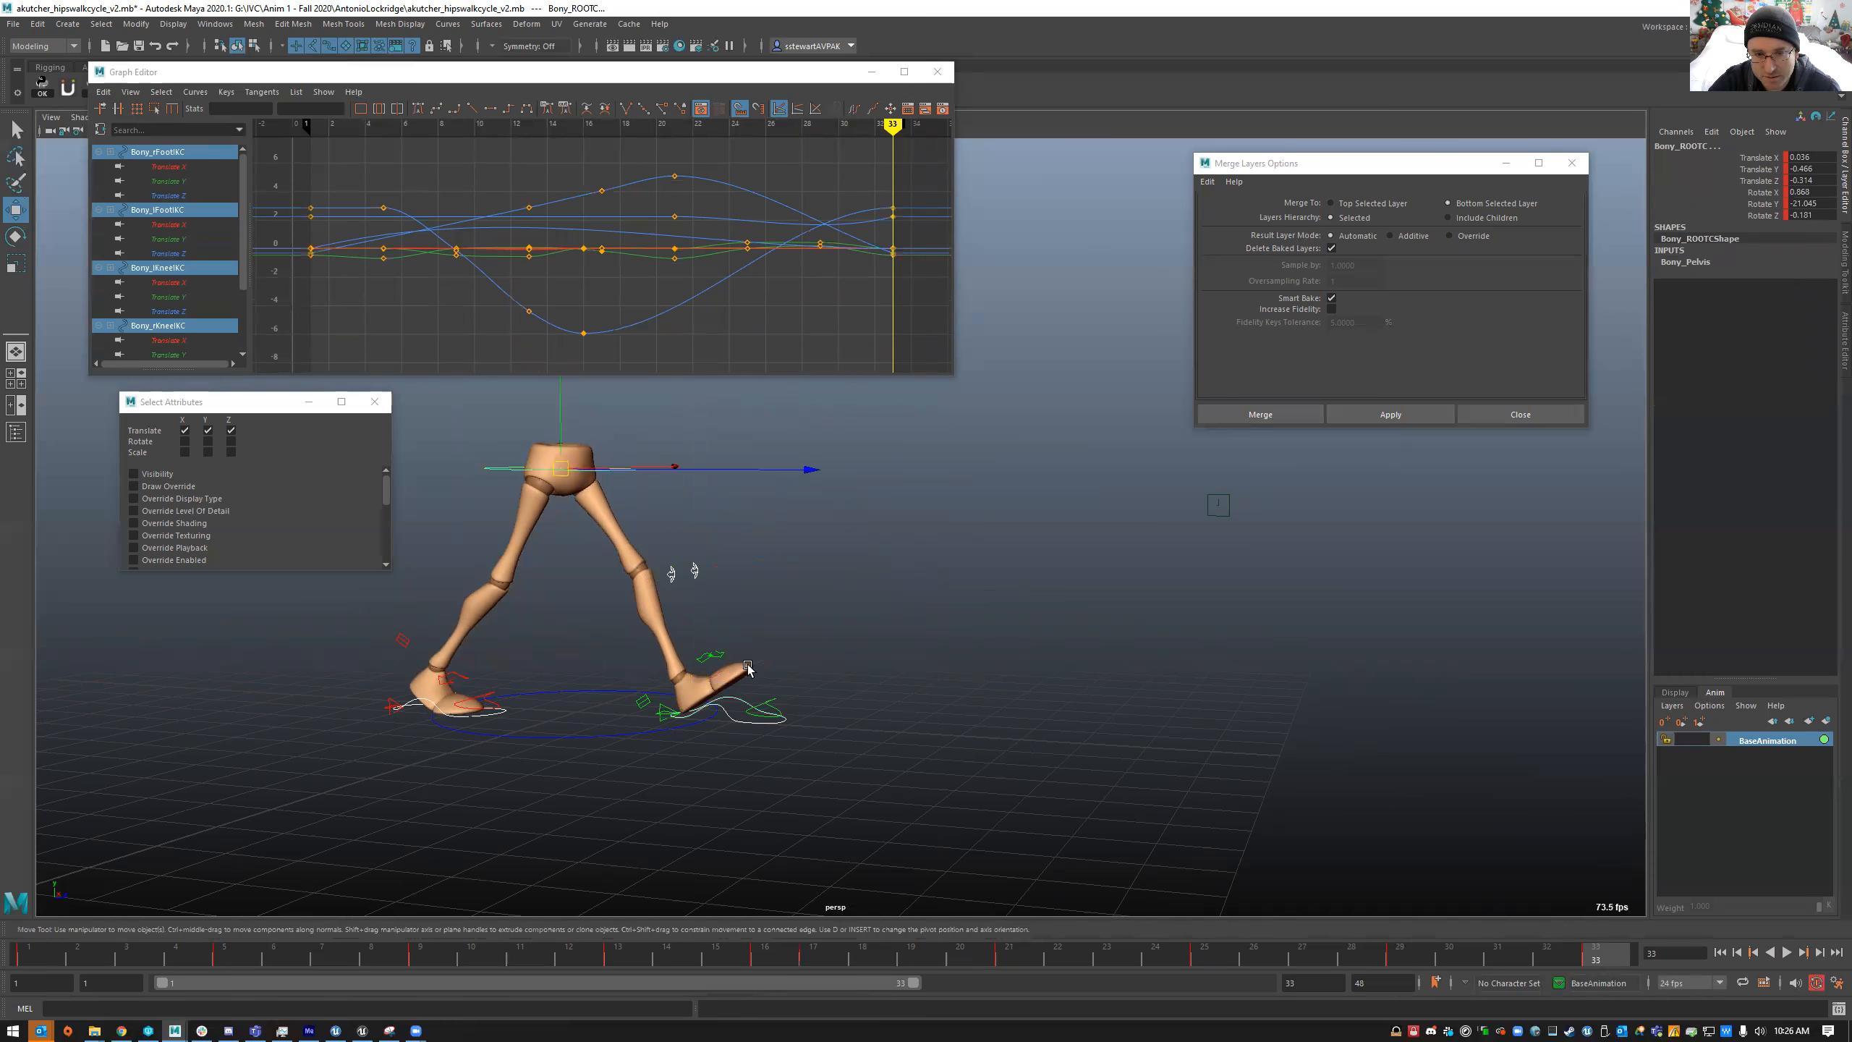
drag(760, 479, 1107, 479)
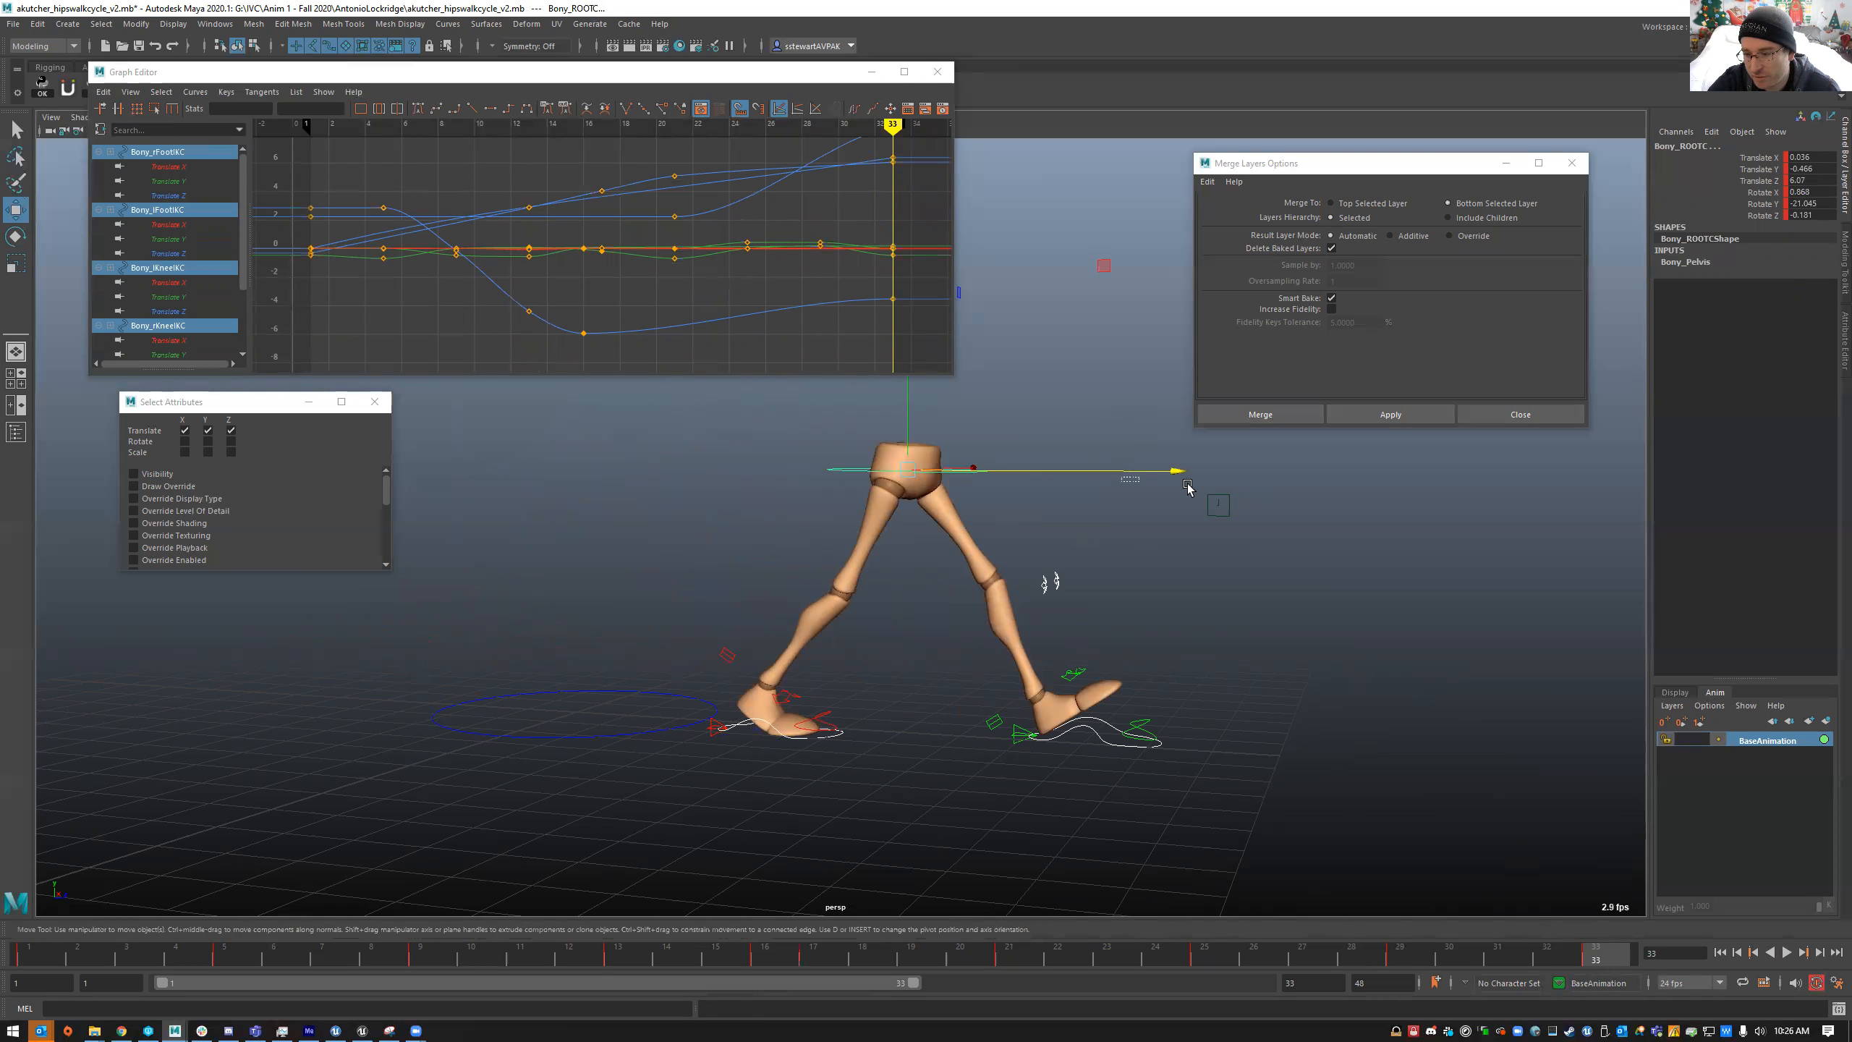
click(1281, 811)
alt+drag(1301, 543, 1182, 599)
key(ctrl+z)
drag(1050, 586, 1236, 645)
key(comma)
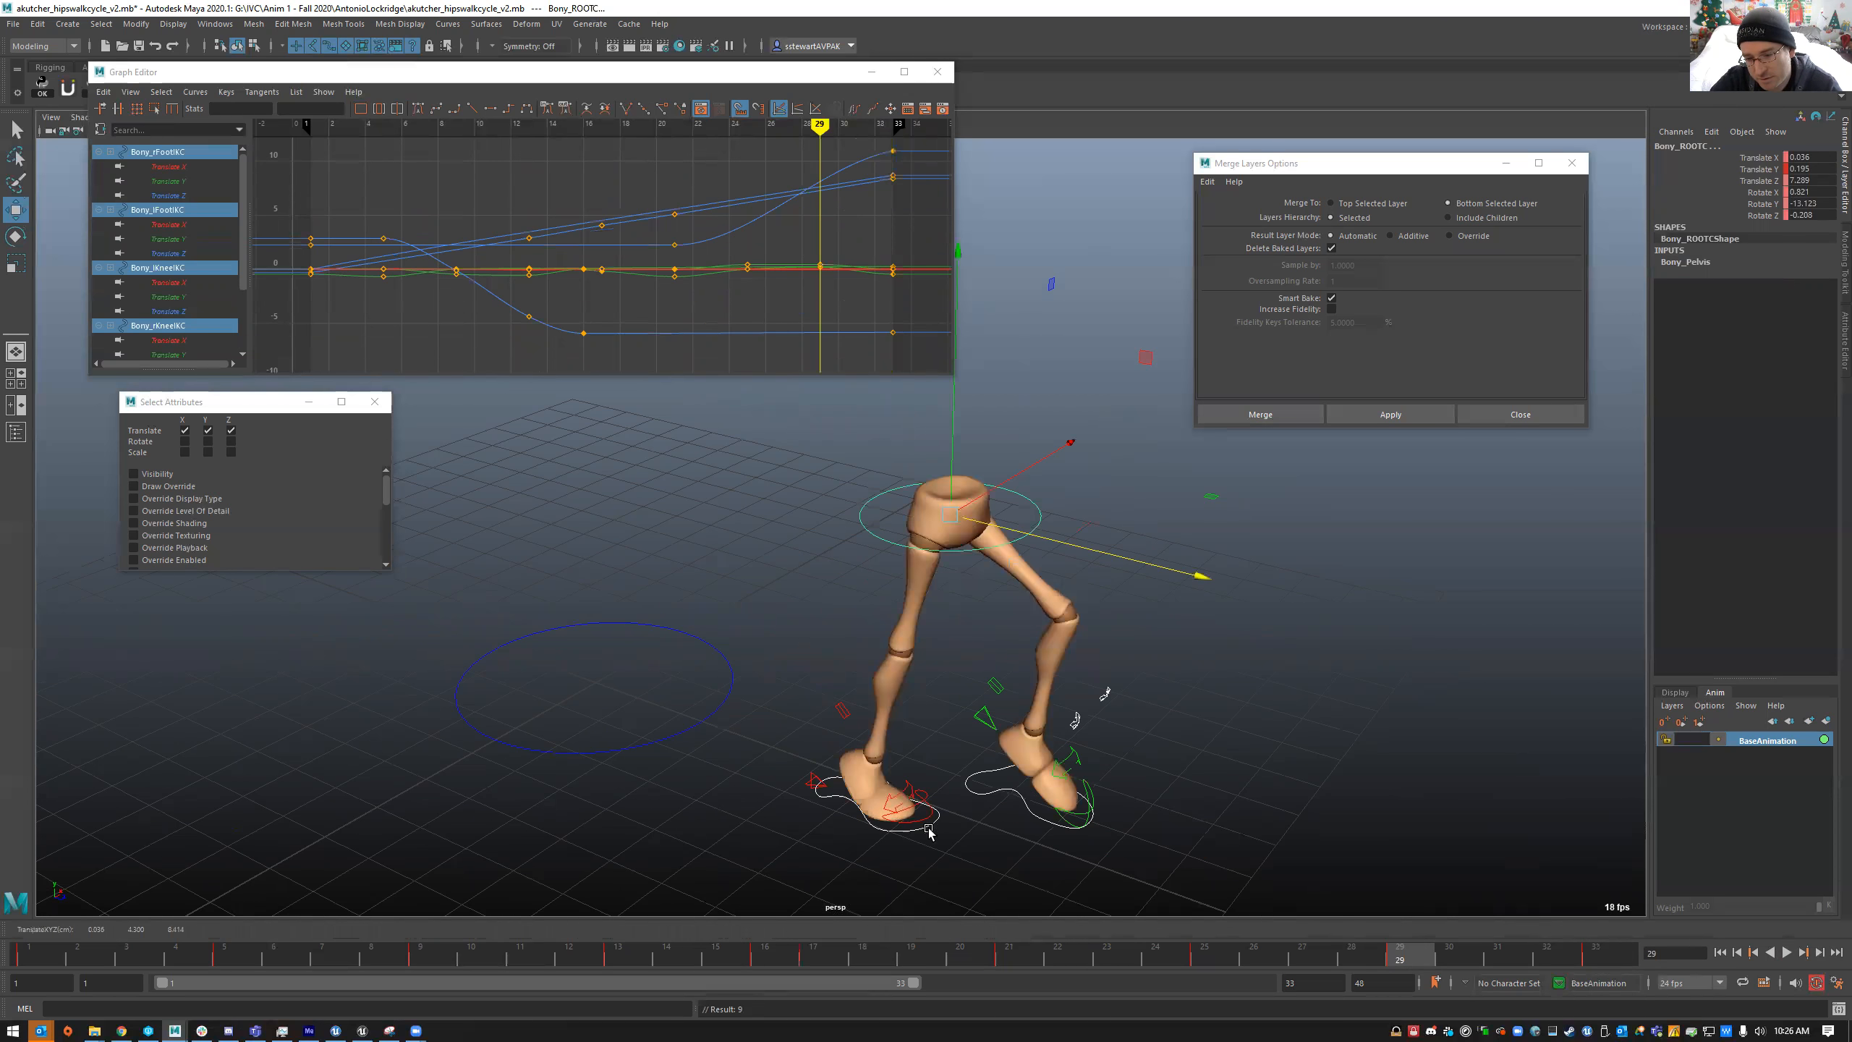
- Compare frame 33 with its preceding keyed pose and play the walk from the side with no controls selected
key(period)
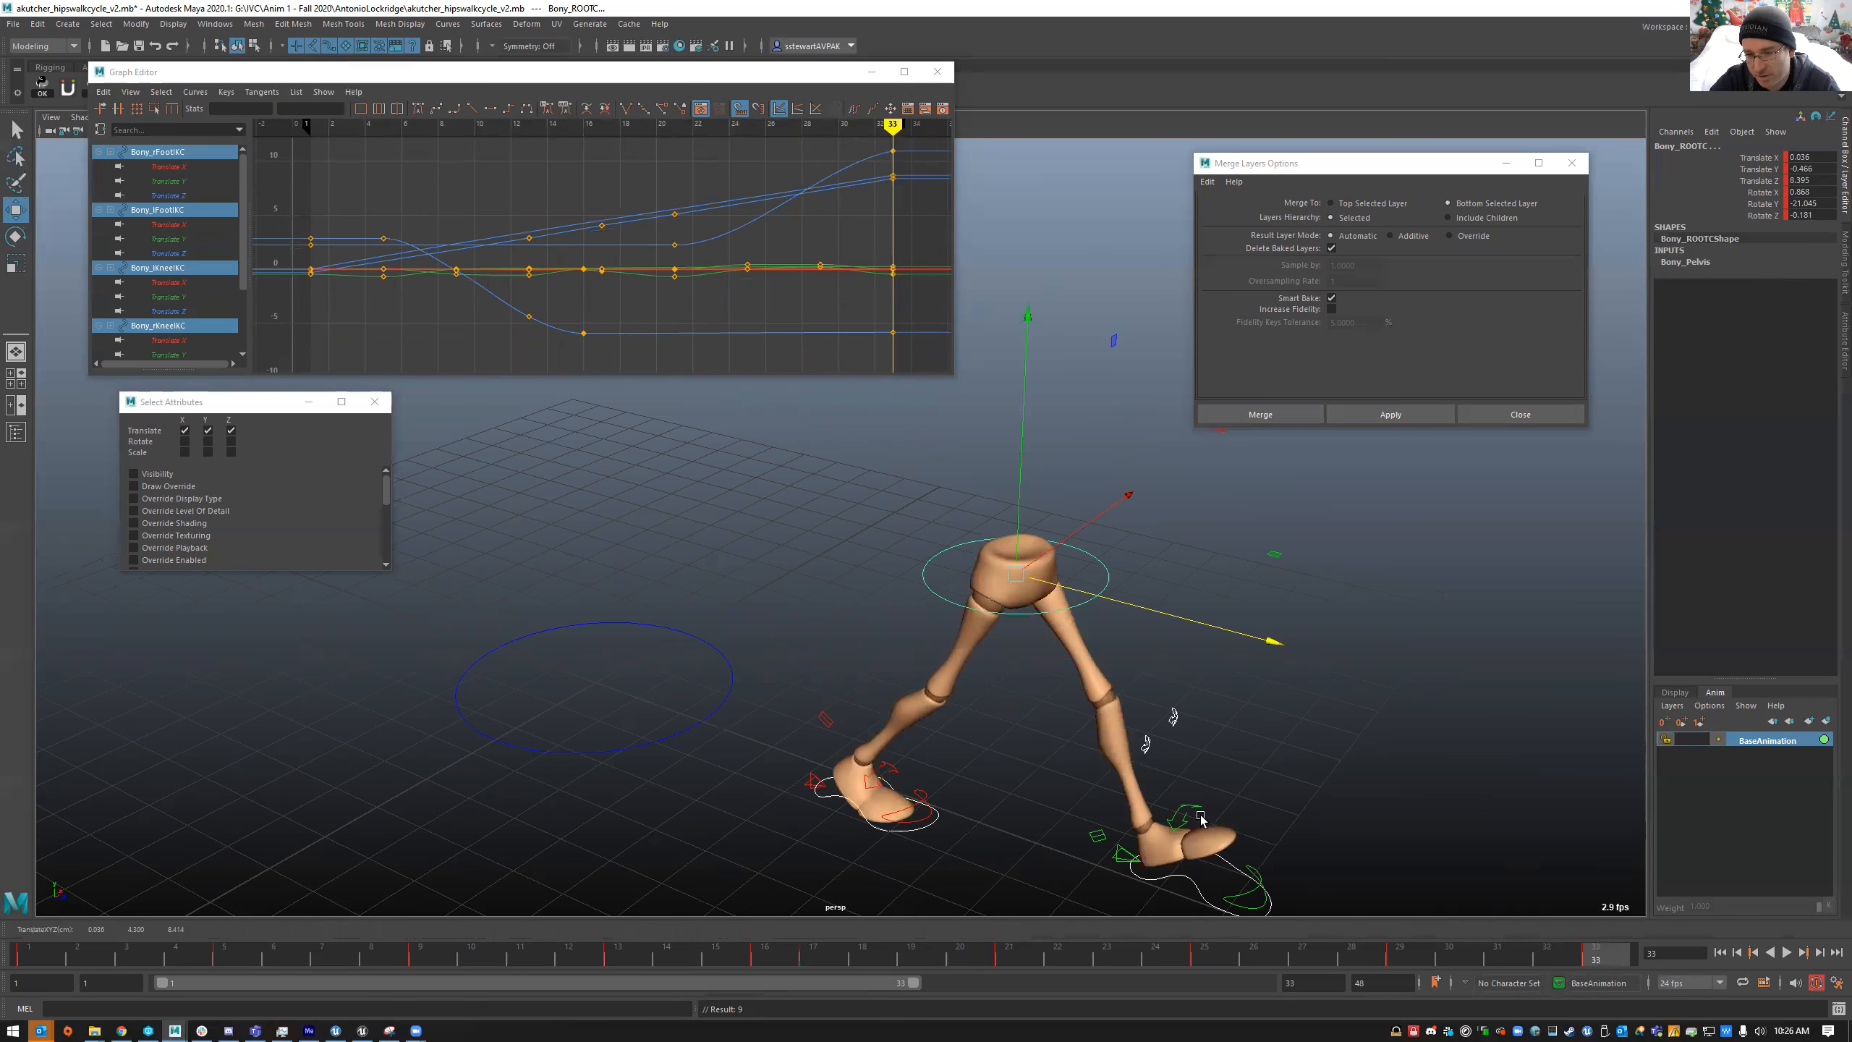
alt+drag(1200, 818, 1030, 765)
key(comma)
key(alt+v)
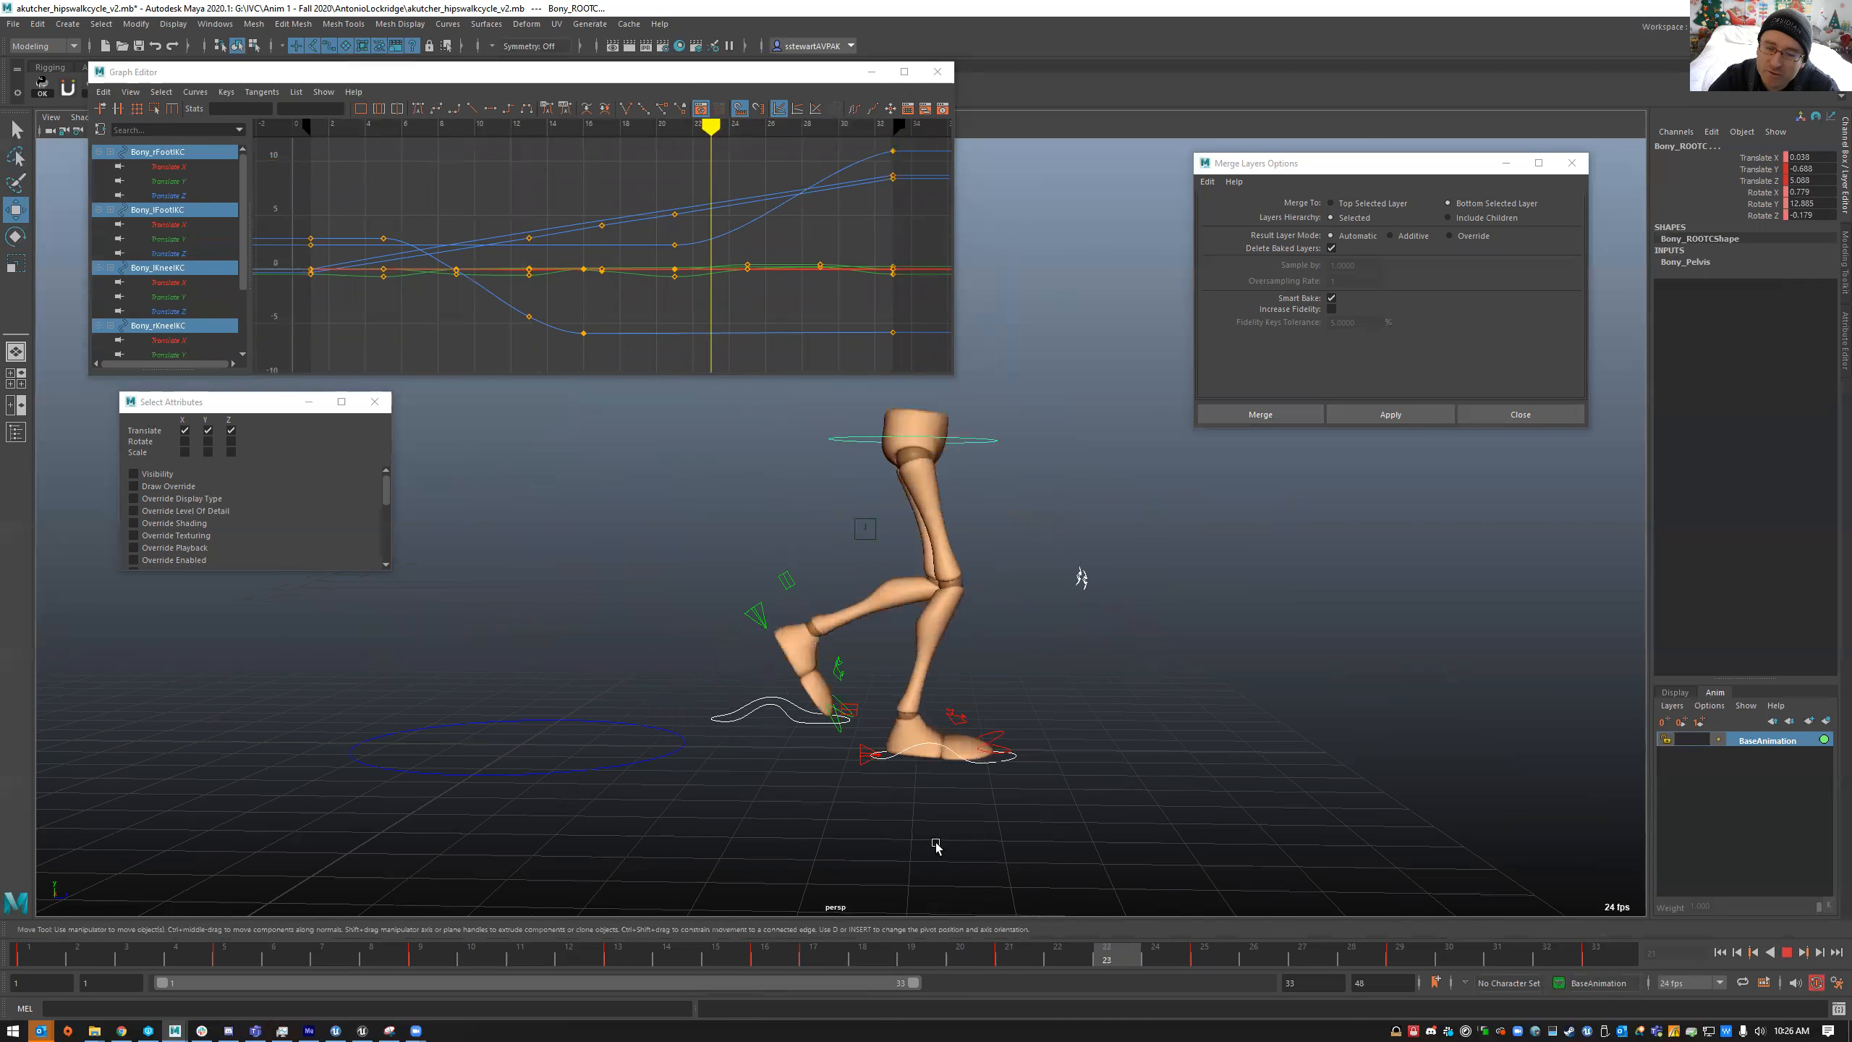
click(852, 860)
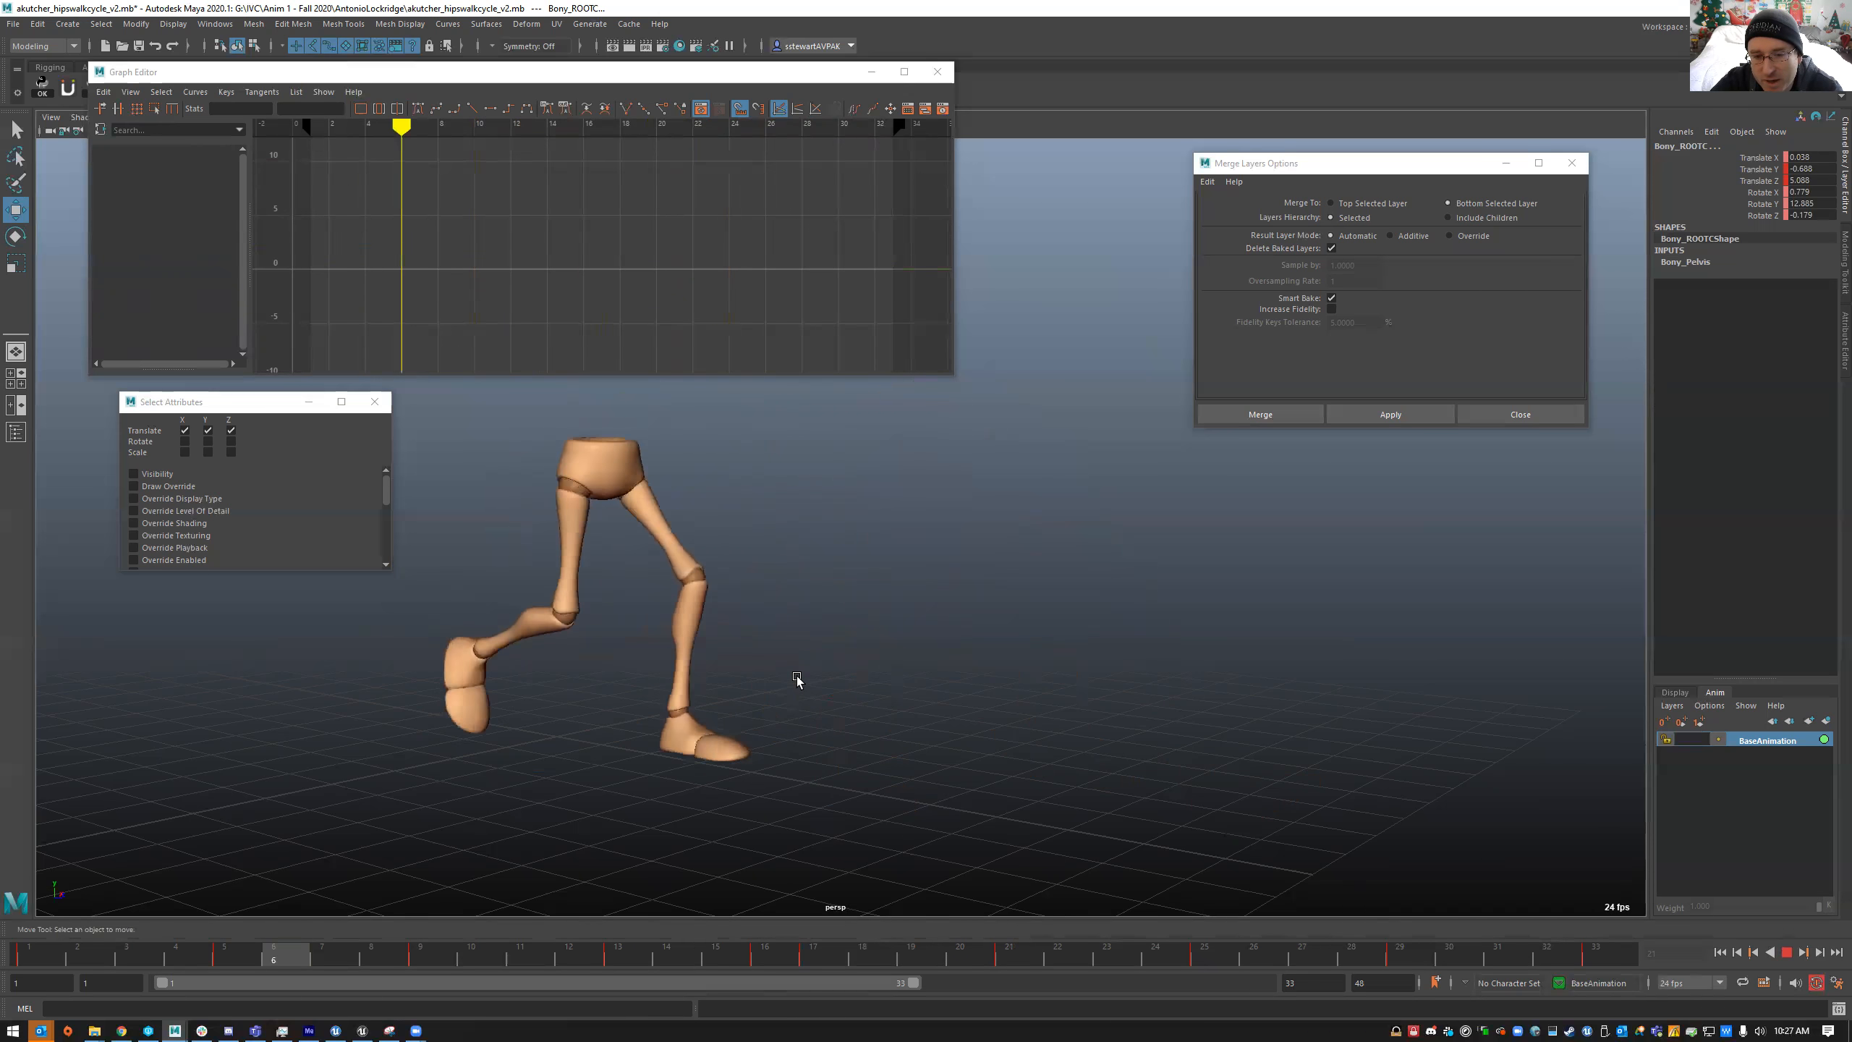
key(alt+v)
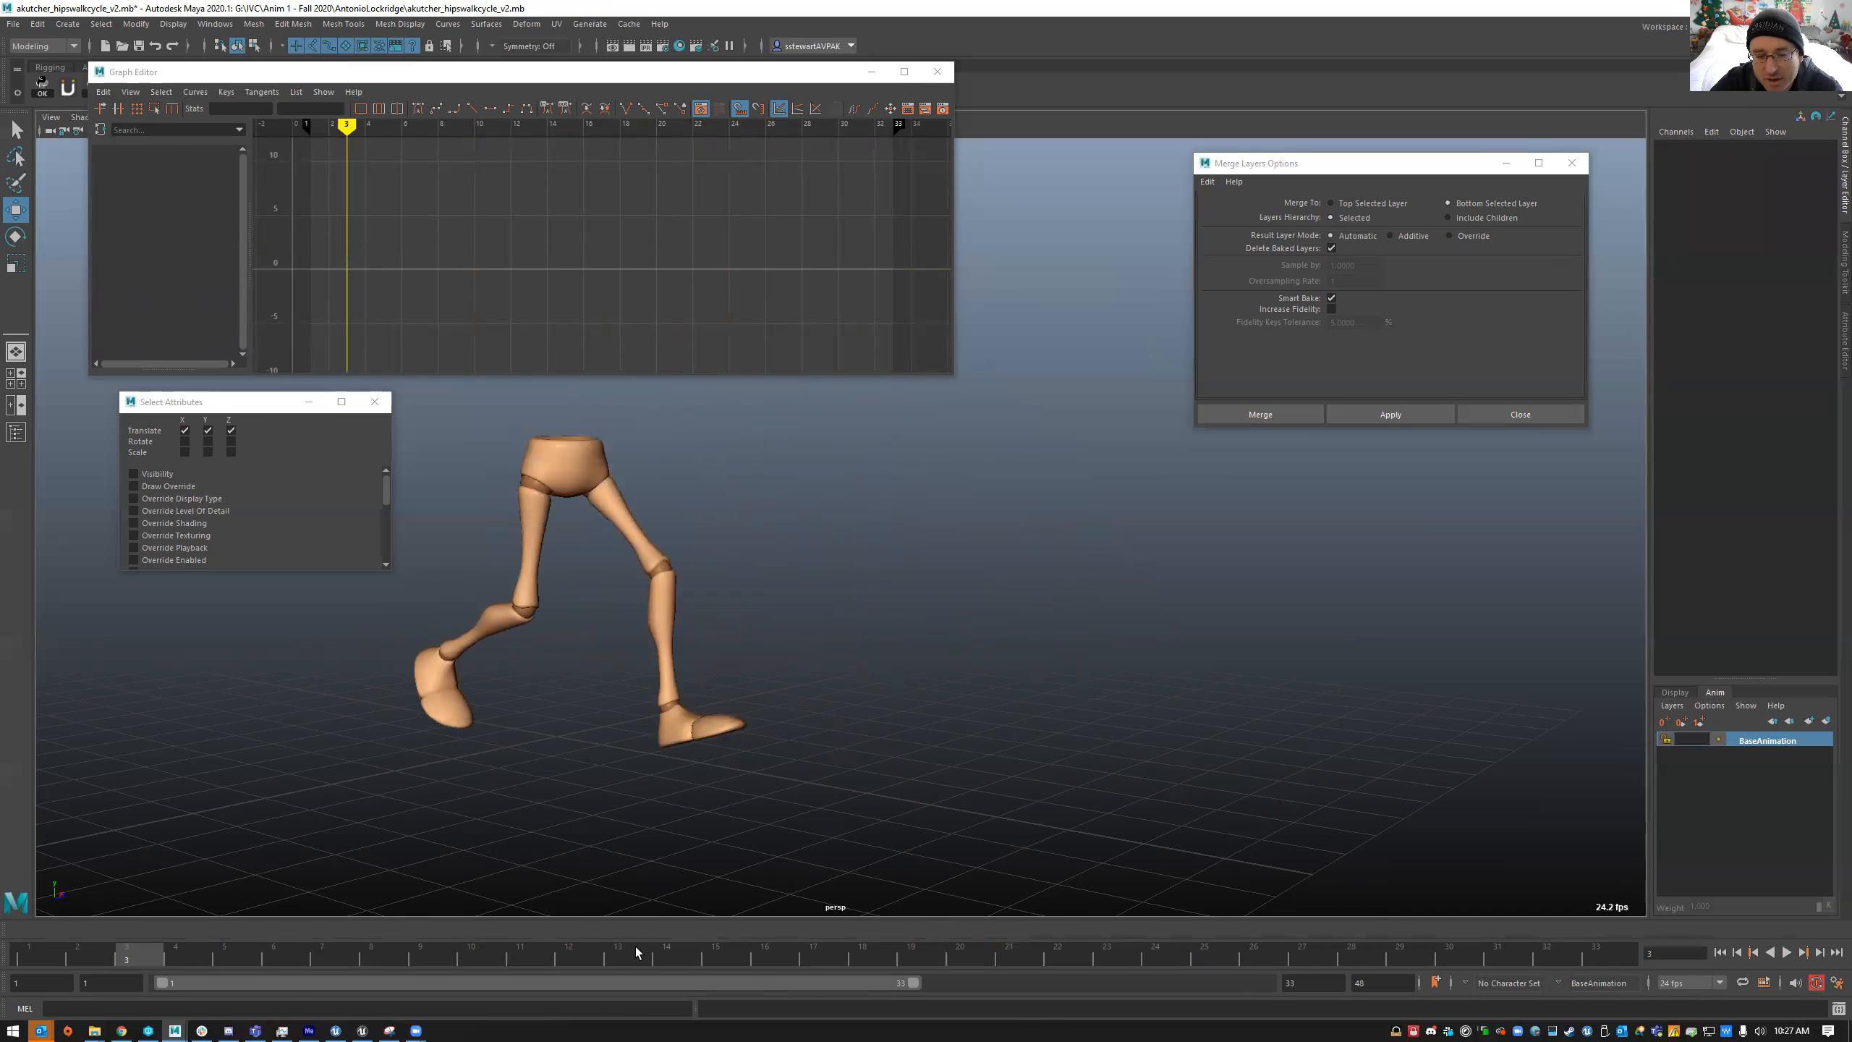
- Lower the hip root's Translate Y keys at frames 9 and 13 slightly
drag(636, 952, 740, 944)
click(793, 424)
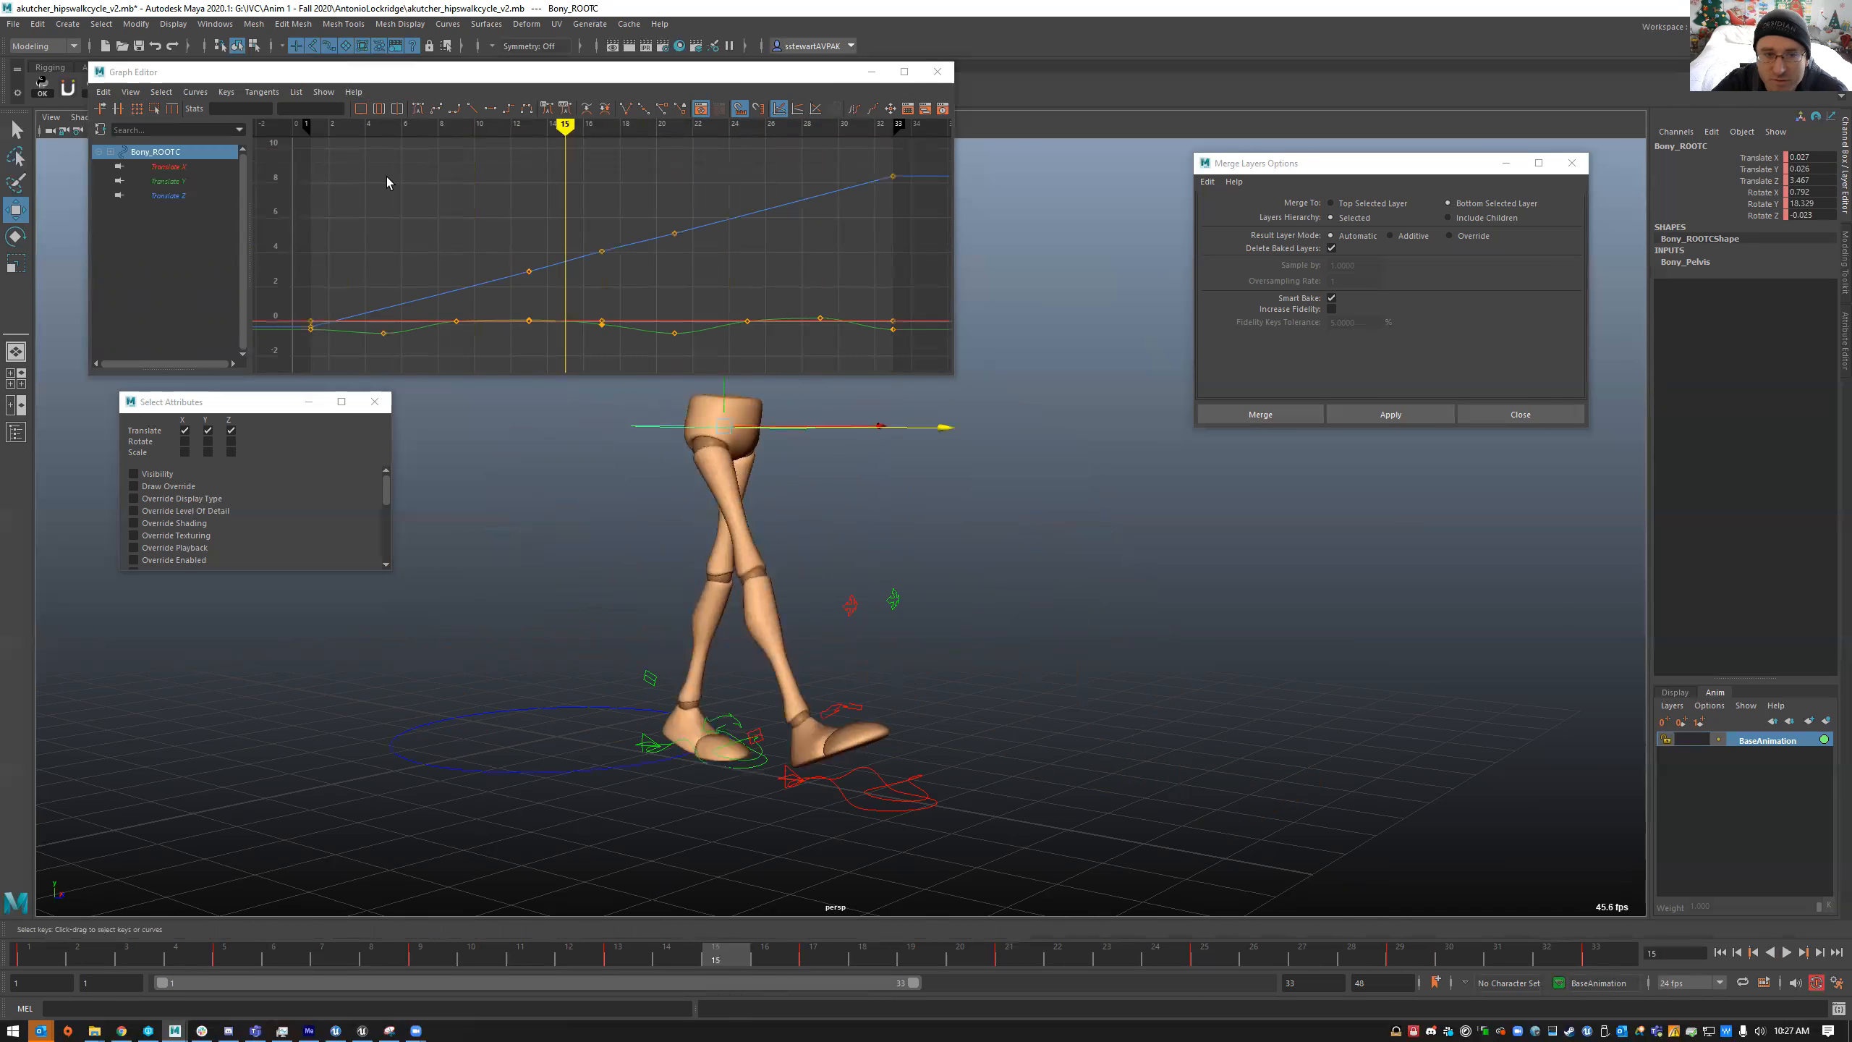
click(168, 181)
click(169, 195)
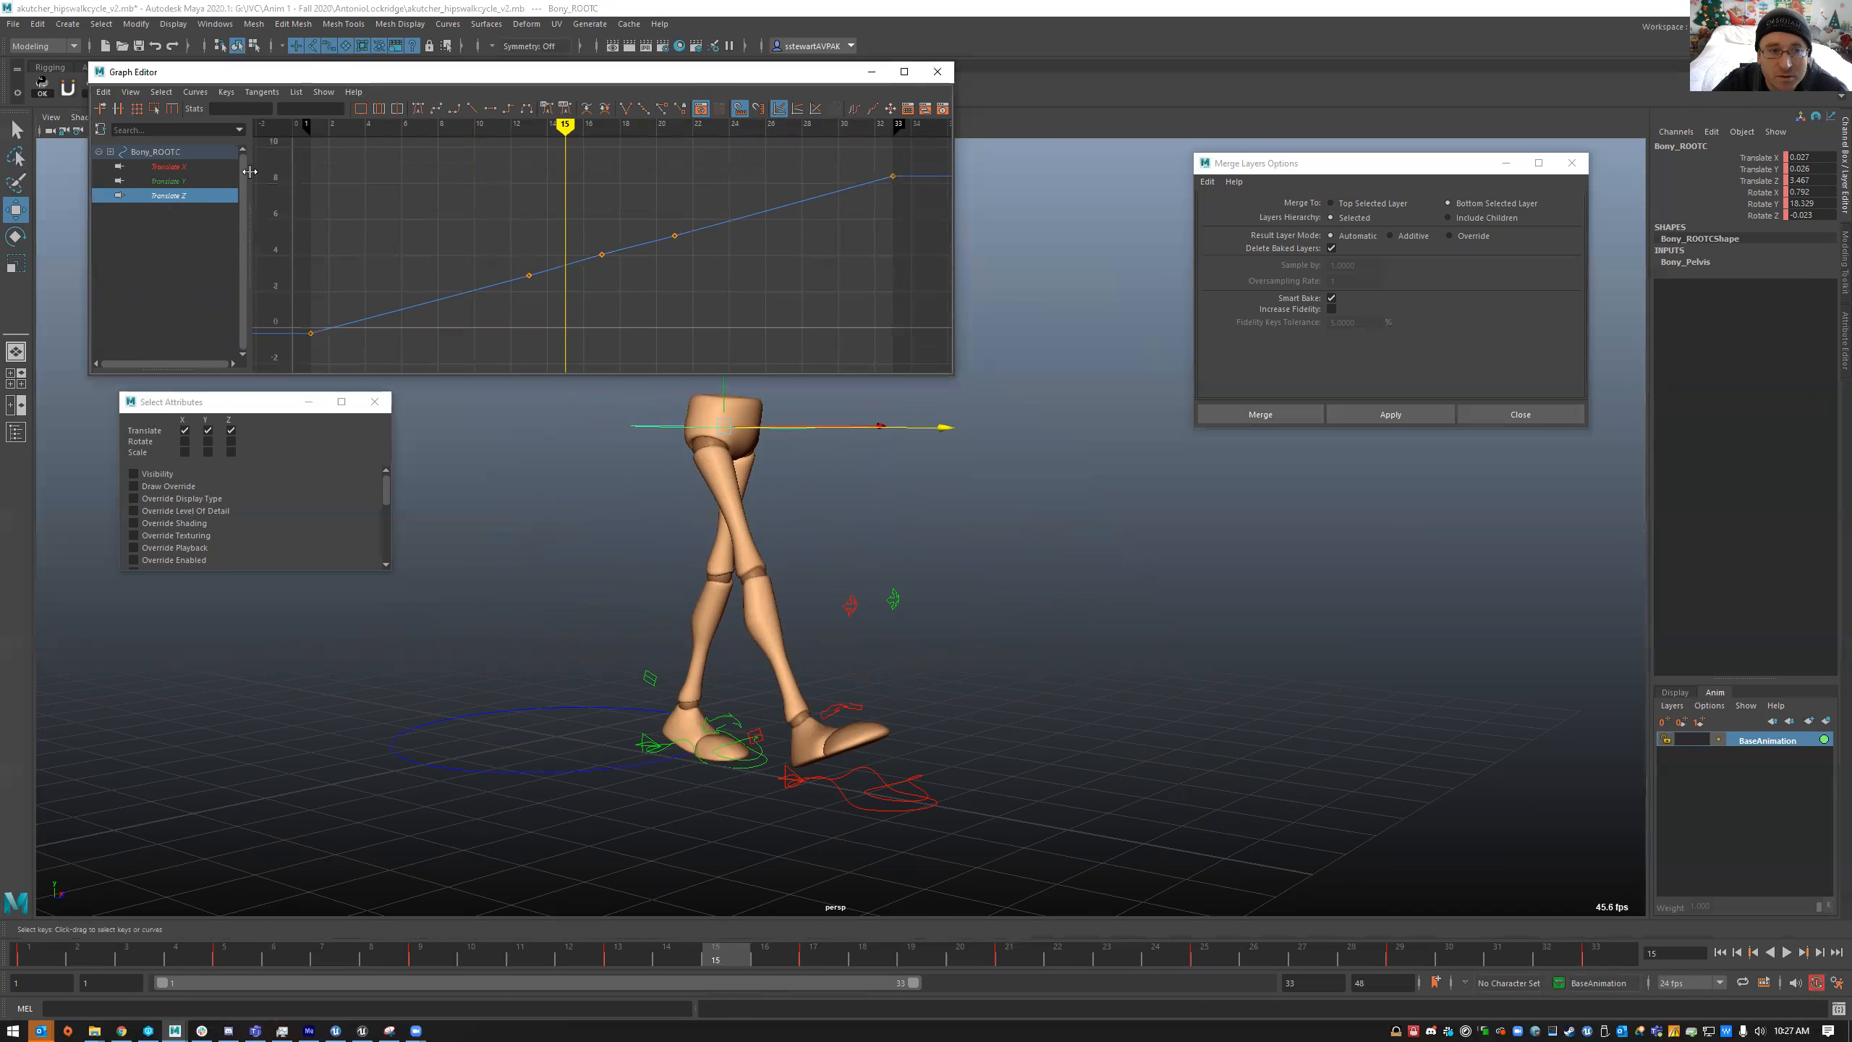
click(189, 178)
drag(409, 167, 671, 276)
middle_drag(637, 195, 643, 215)
key(ctrl+z)
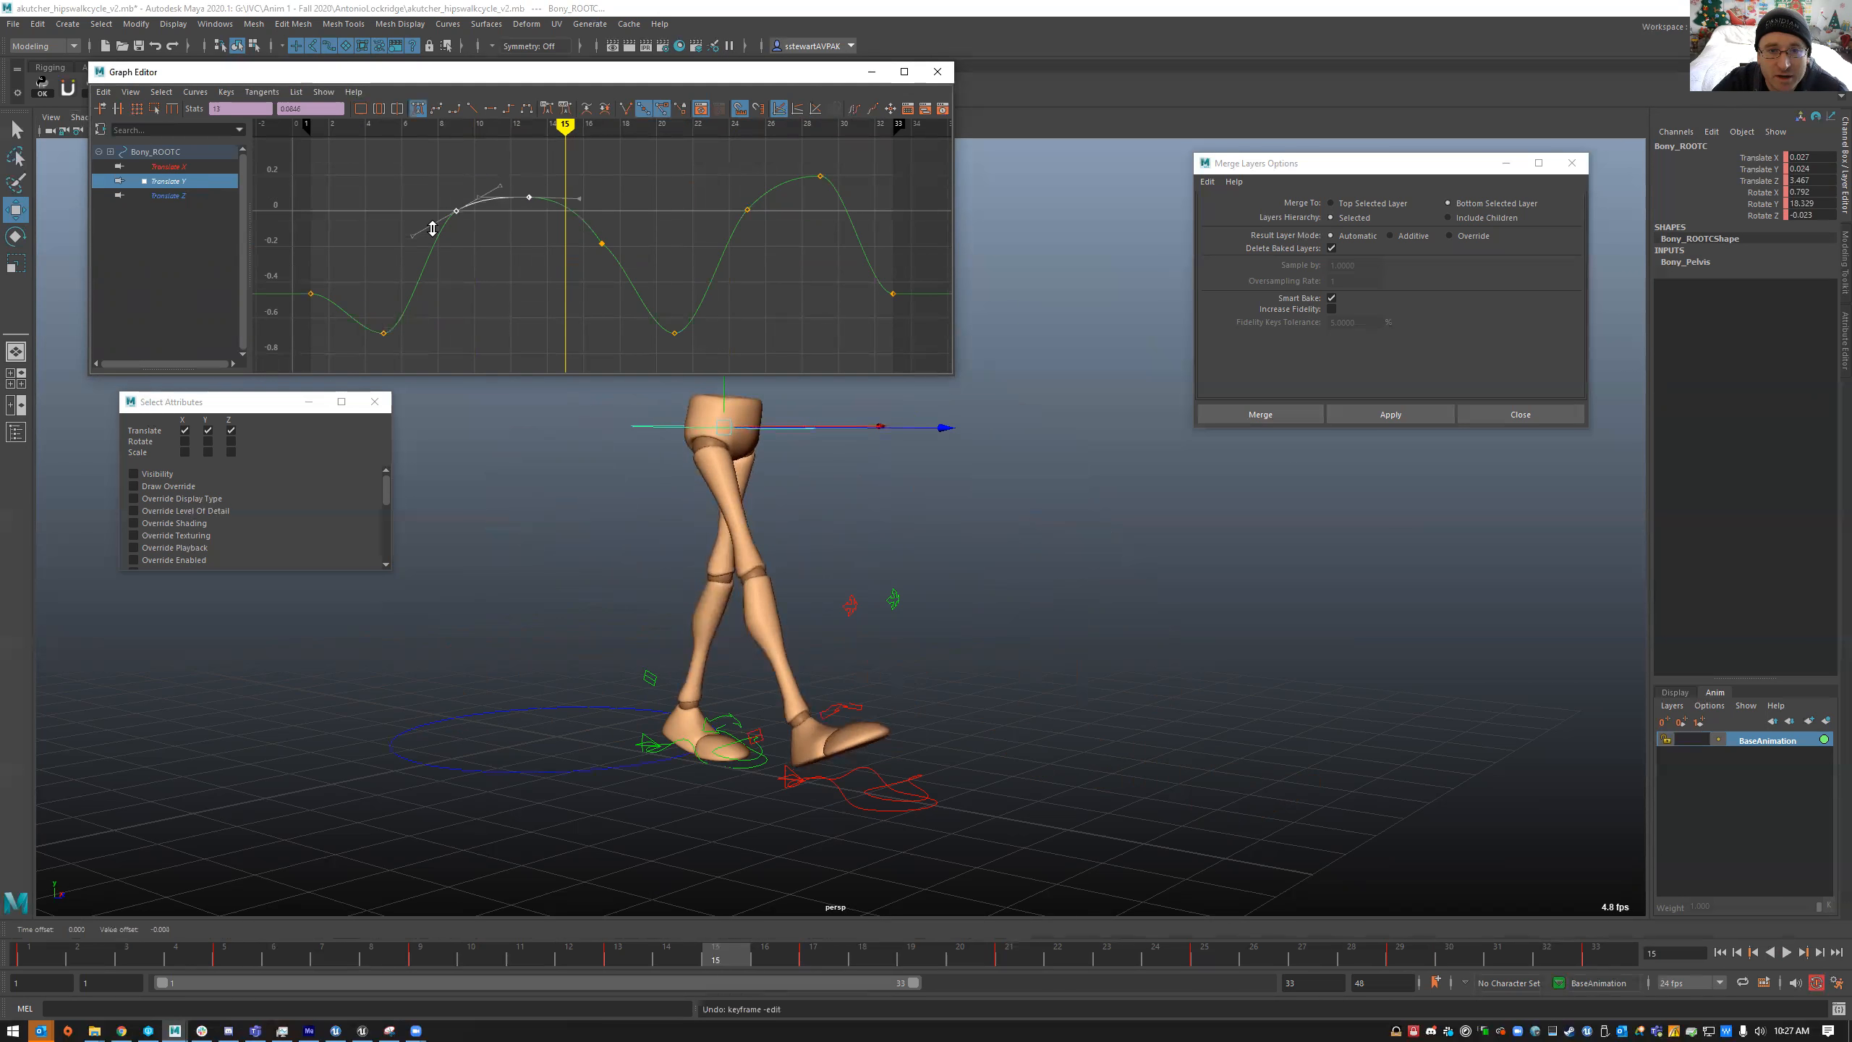
middle_drag(433, 230, 671, 271)
- Give the hip root's frame 17 Translate Y key auto tangents, lower the frame 29 peak and raise the frame 5 dip slightly
key(alt+5)
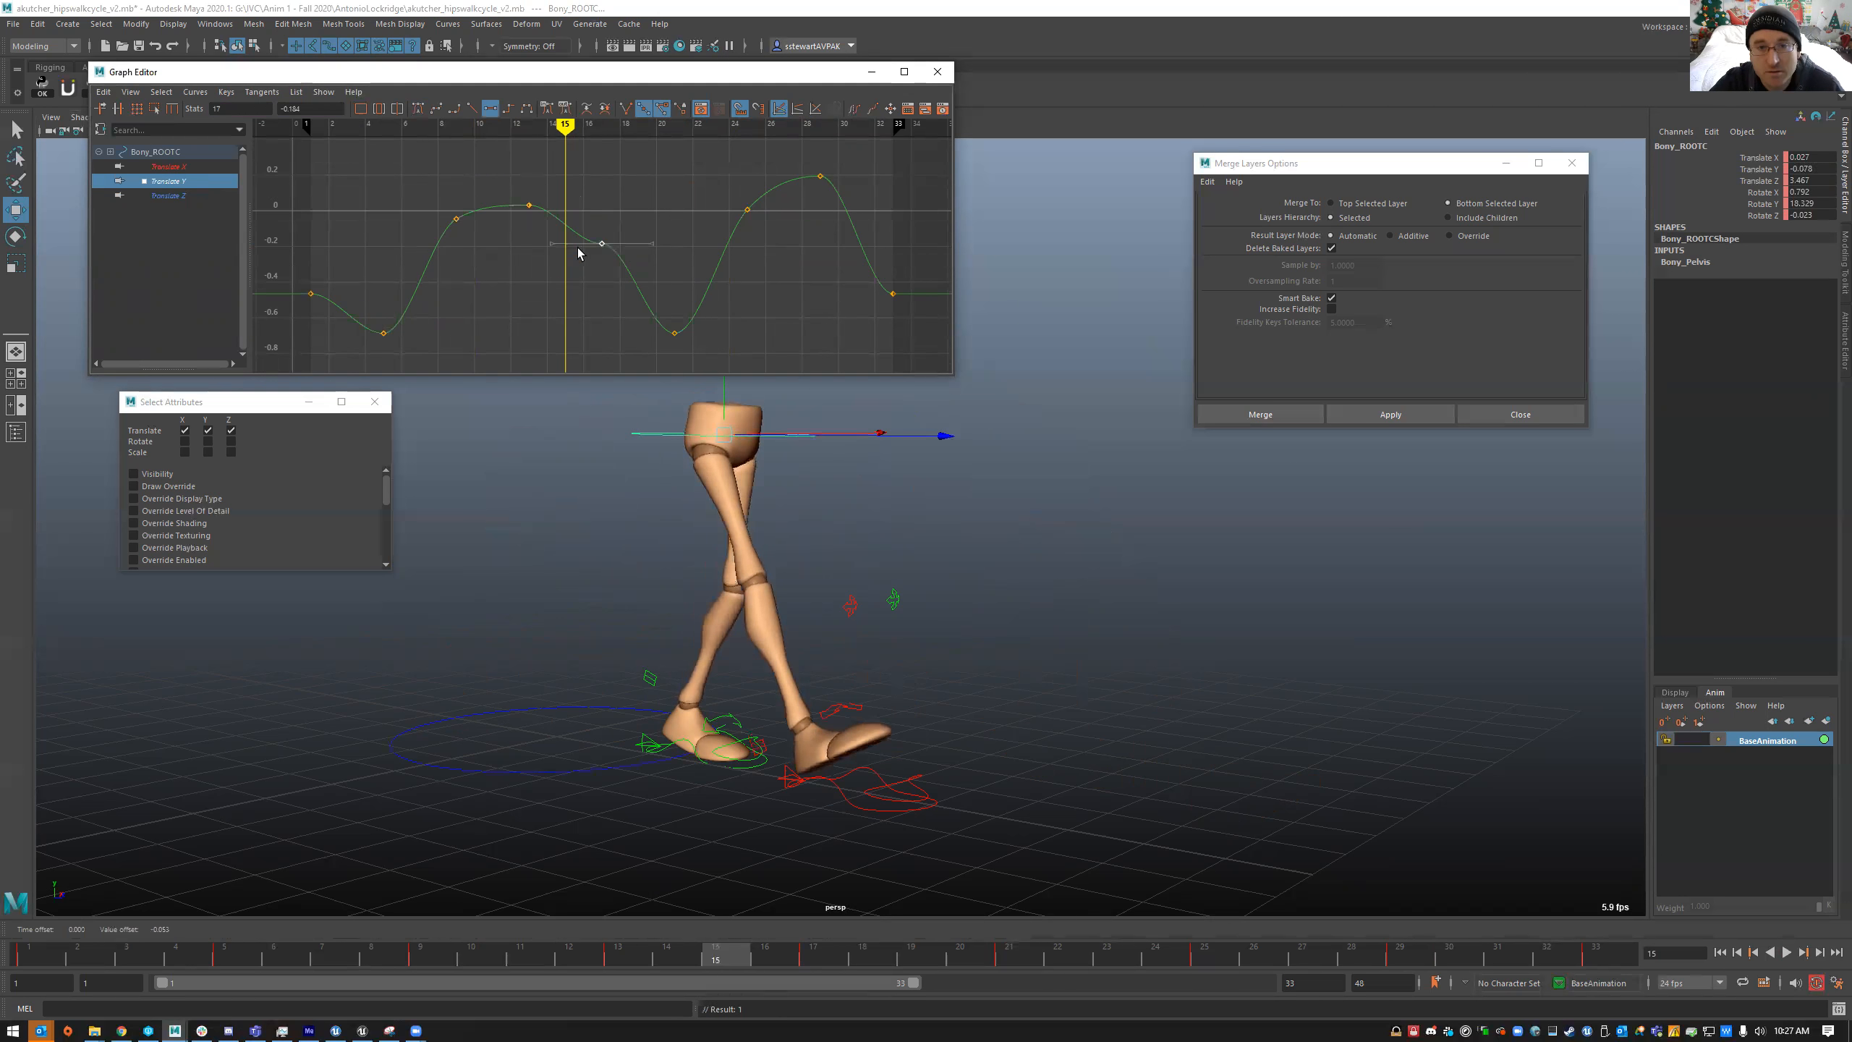
click(418, 109)
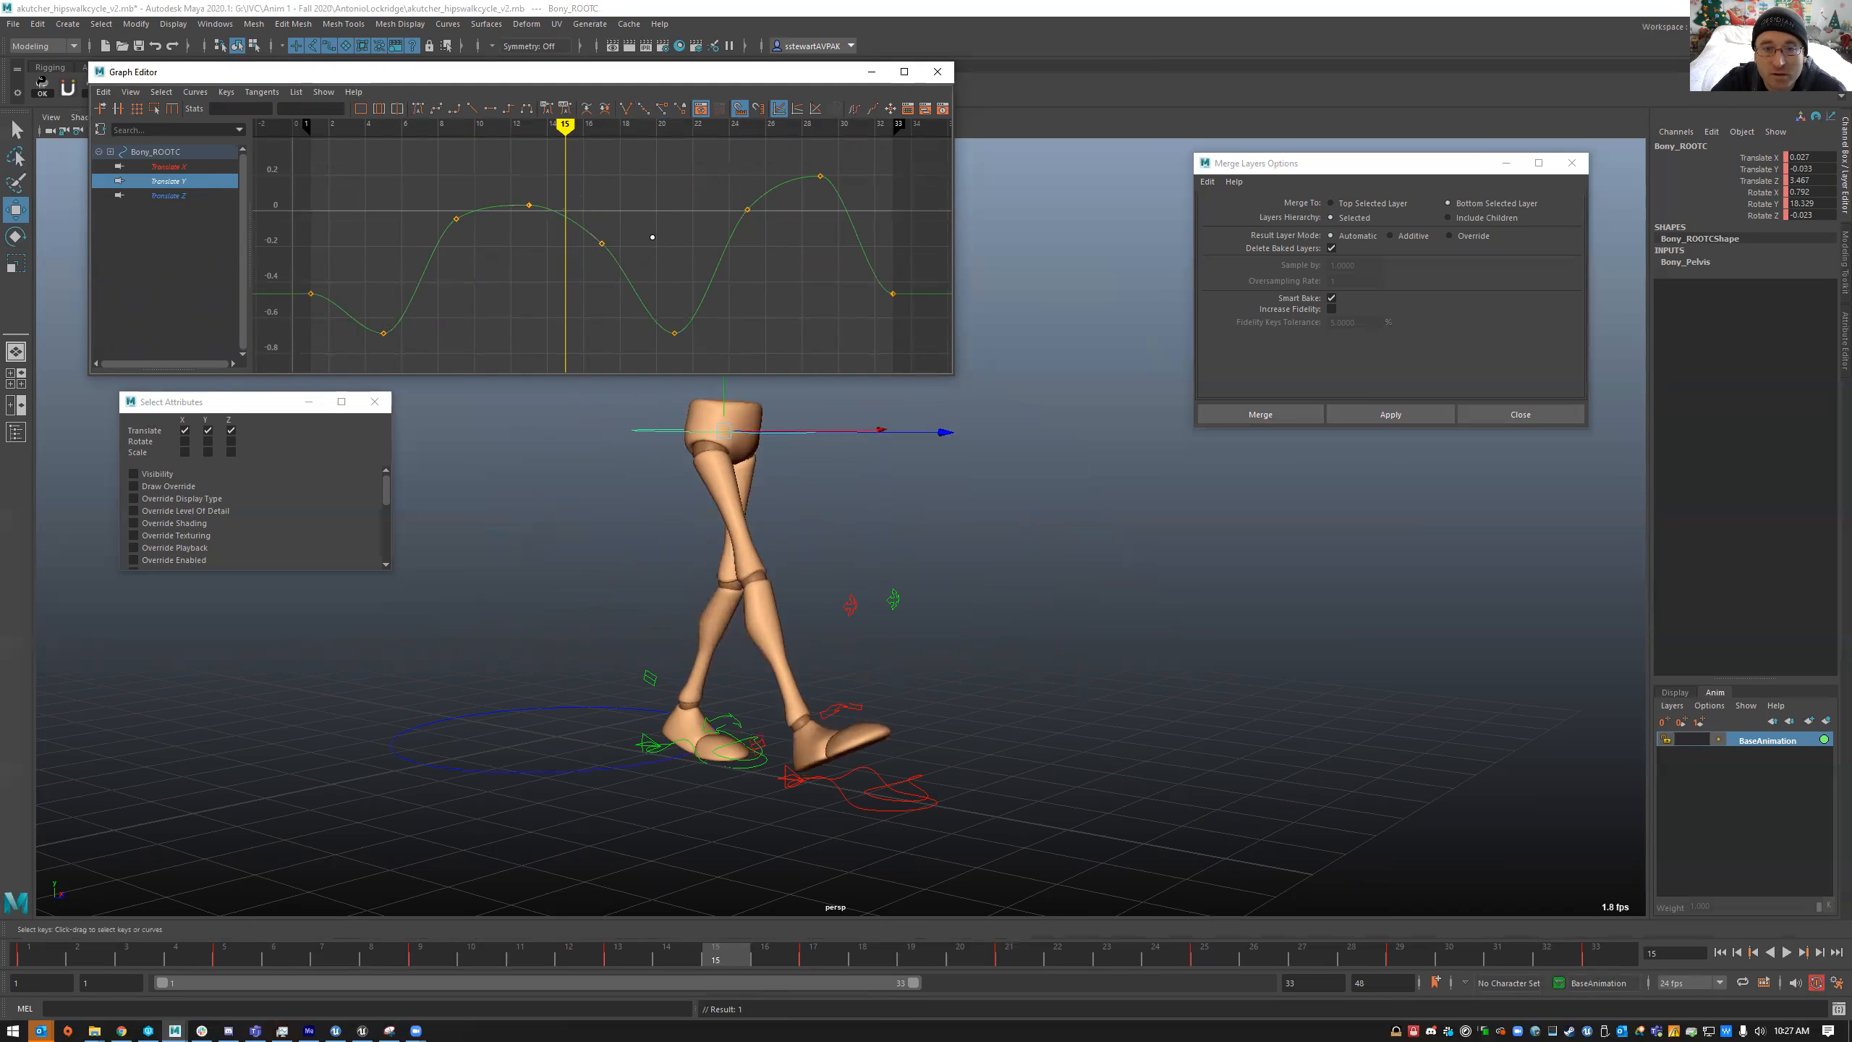
middle_drag(653, 251, 671, 243)
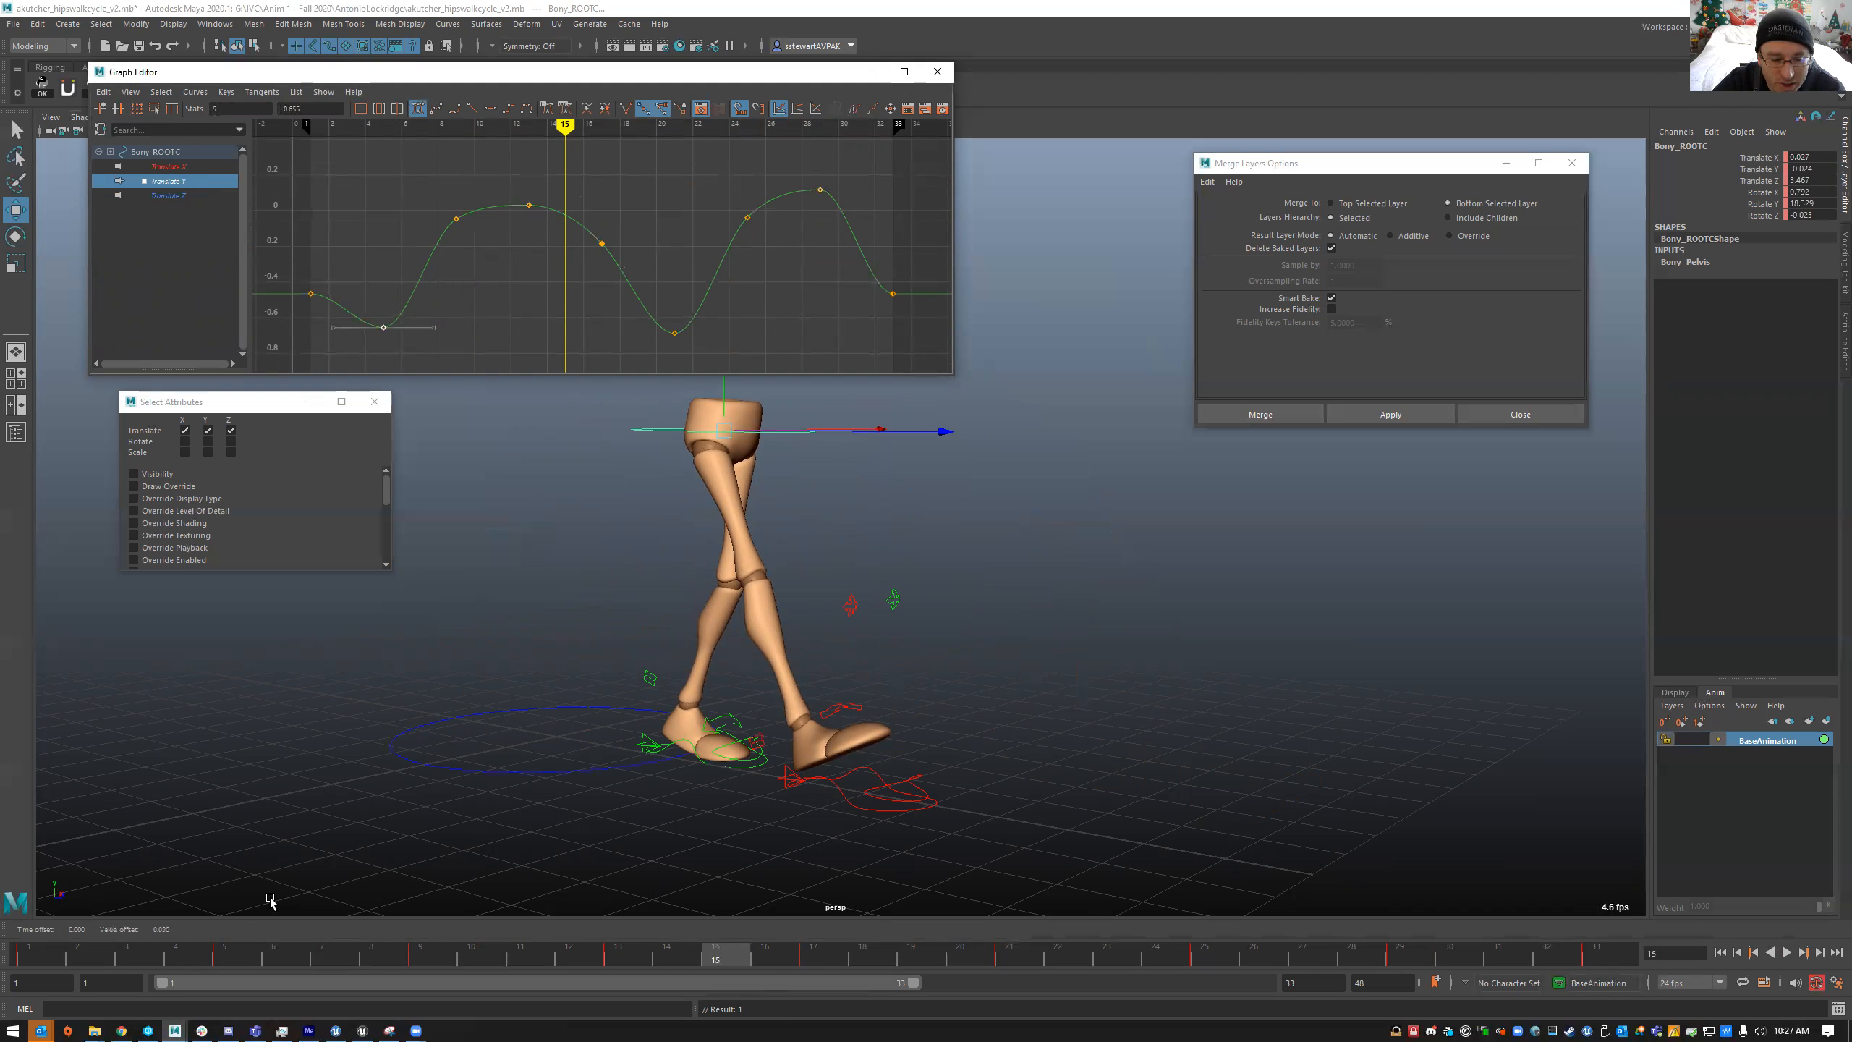
key(alt+v)
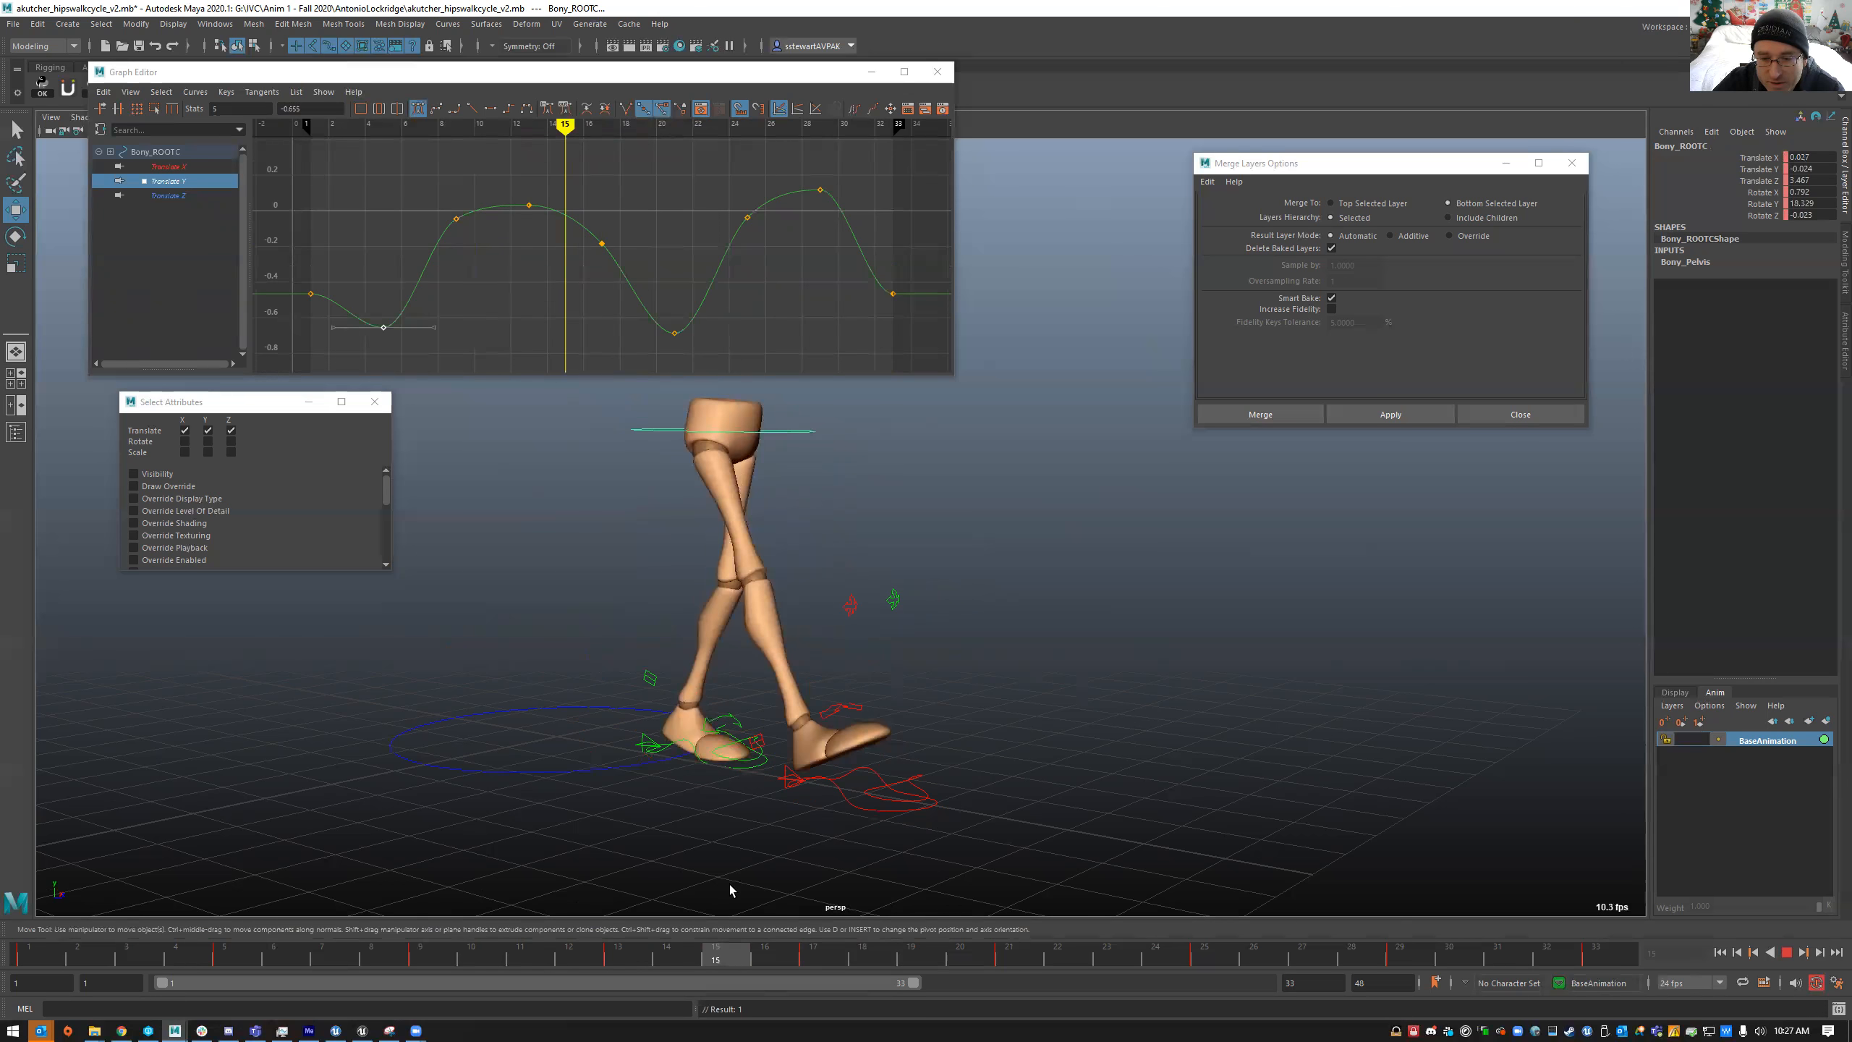
- Try moving the hip root forward at frame 16 and undo the move
click(846, 785)
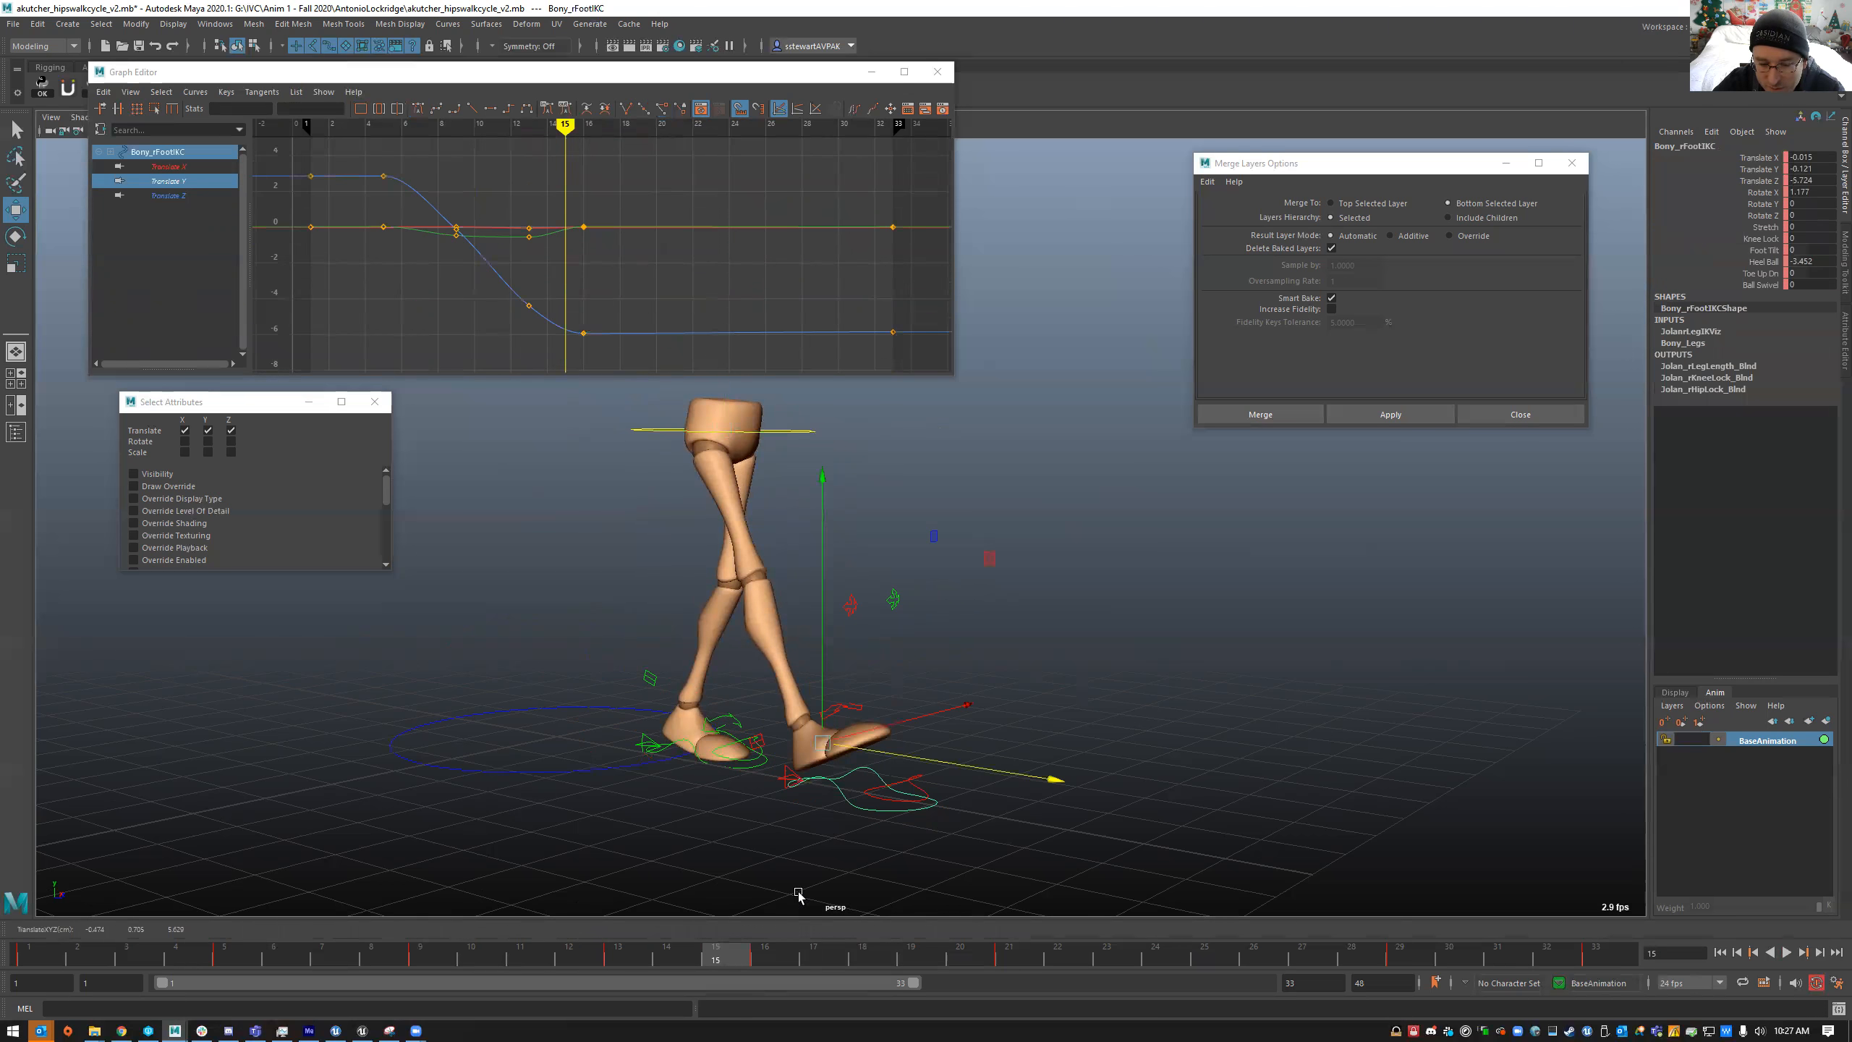
click(765, 958)
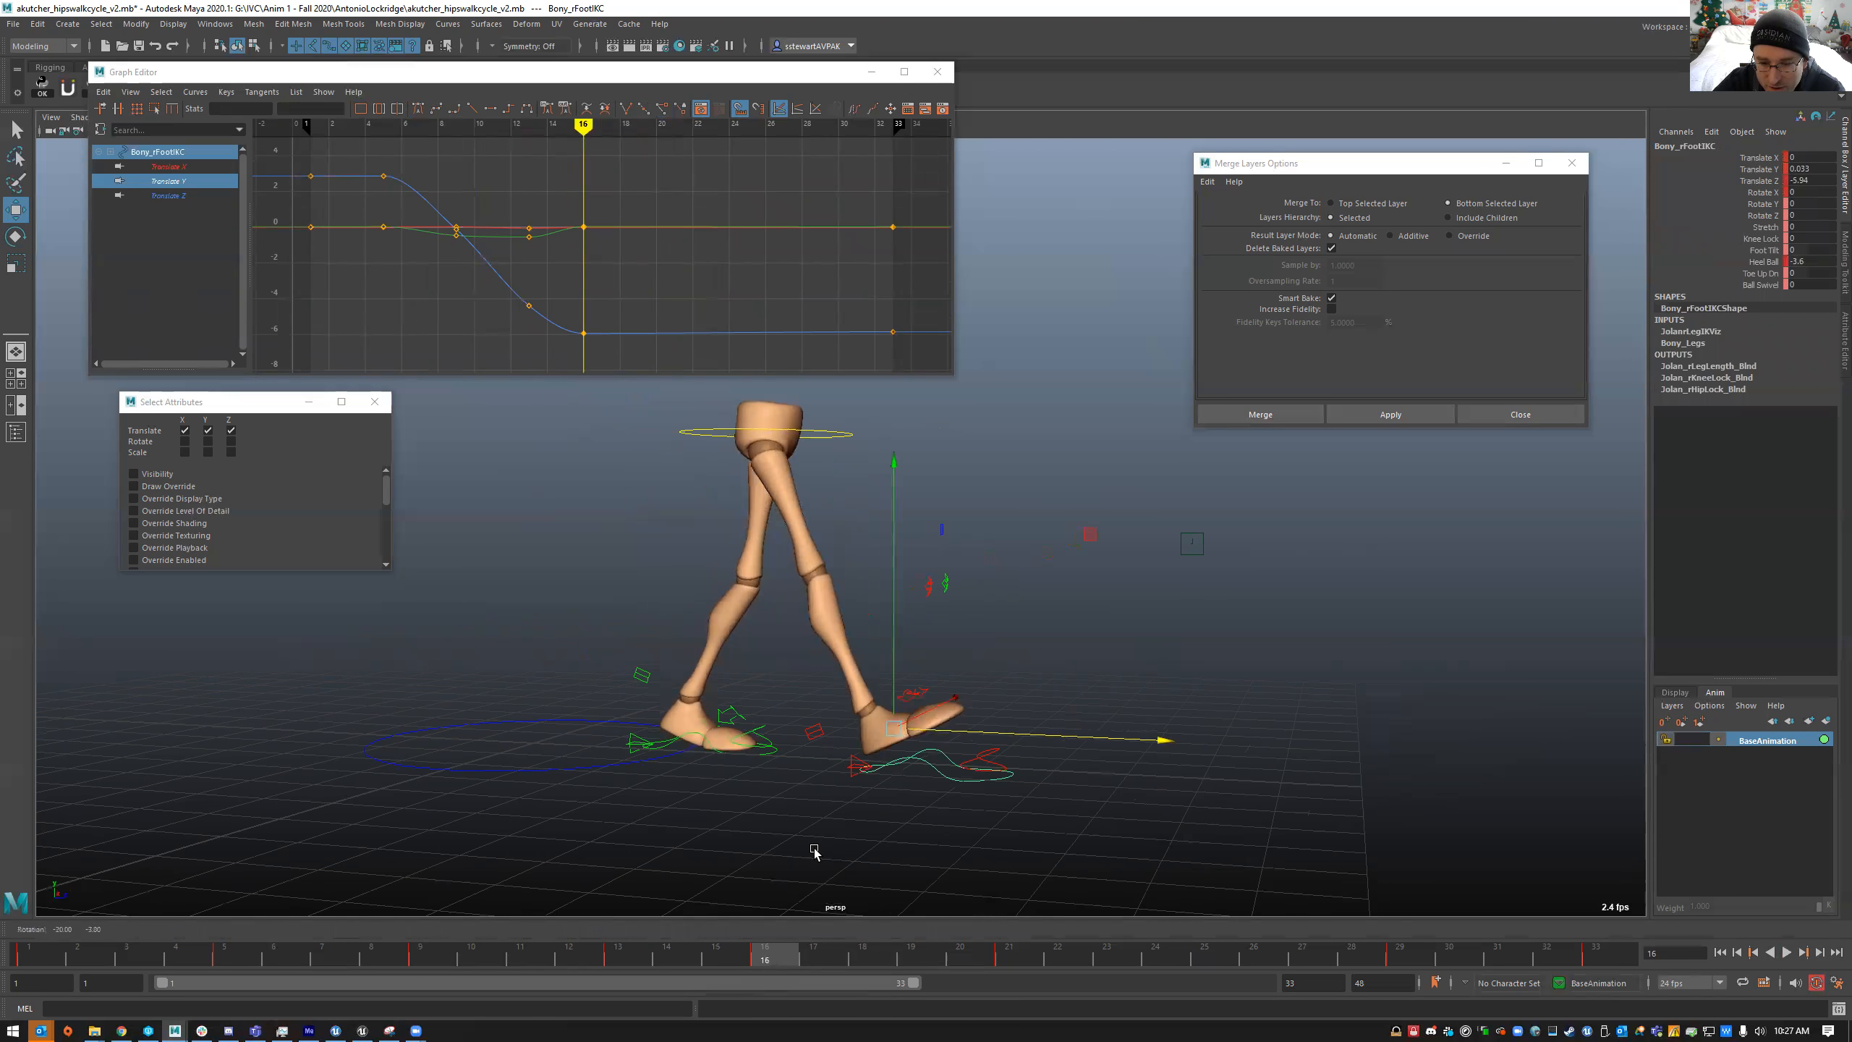
alt+drag(716, 770, 858, 881)
drag(829, 456, 786, 448)
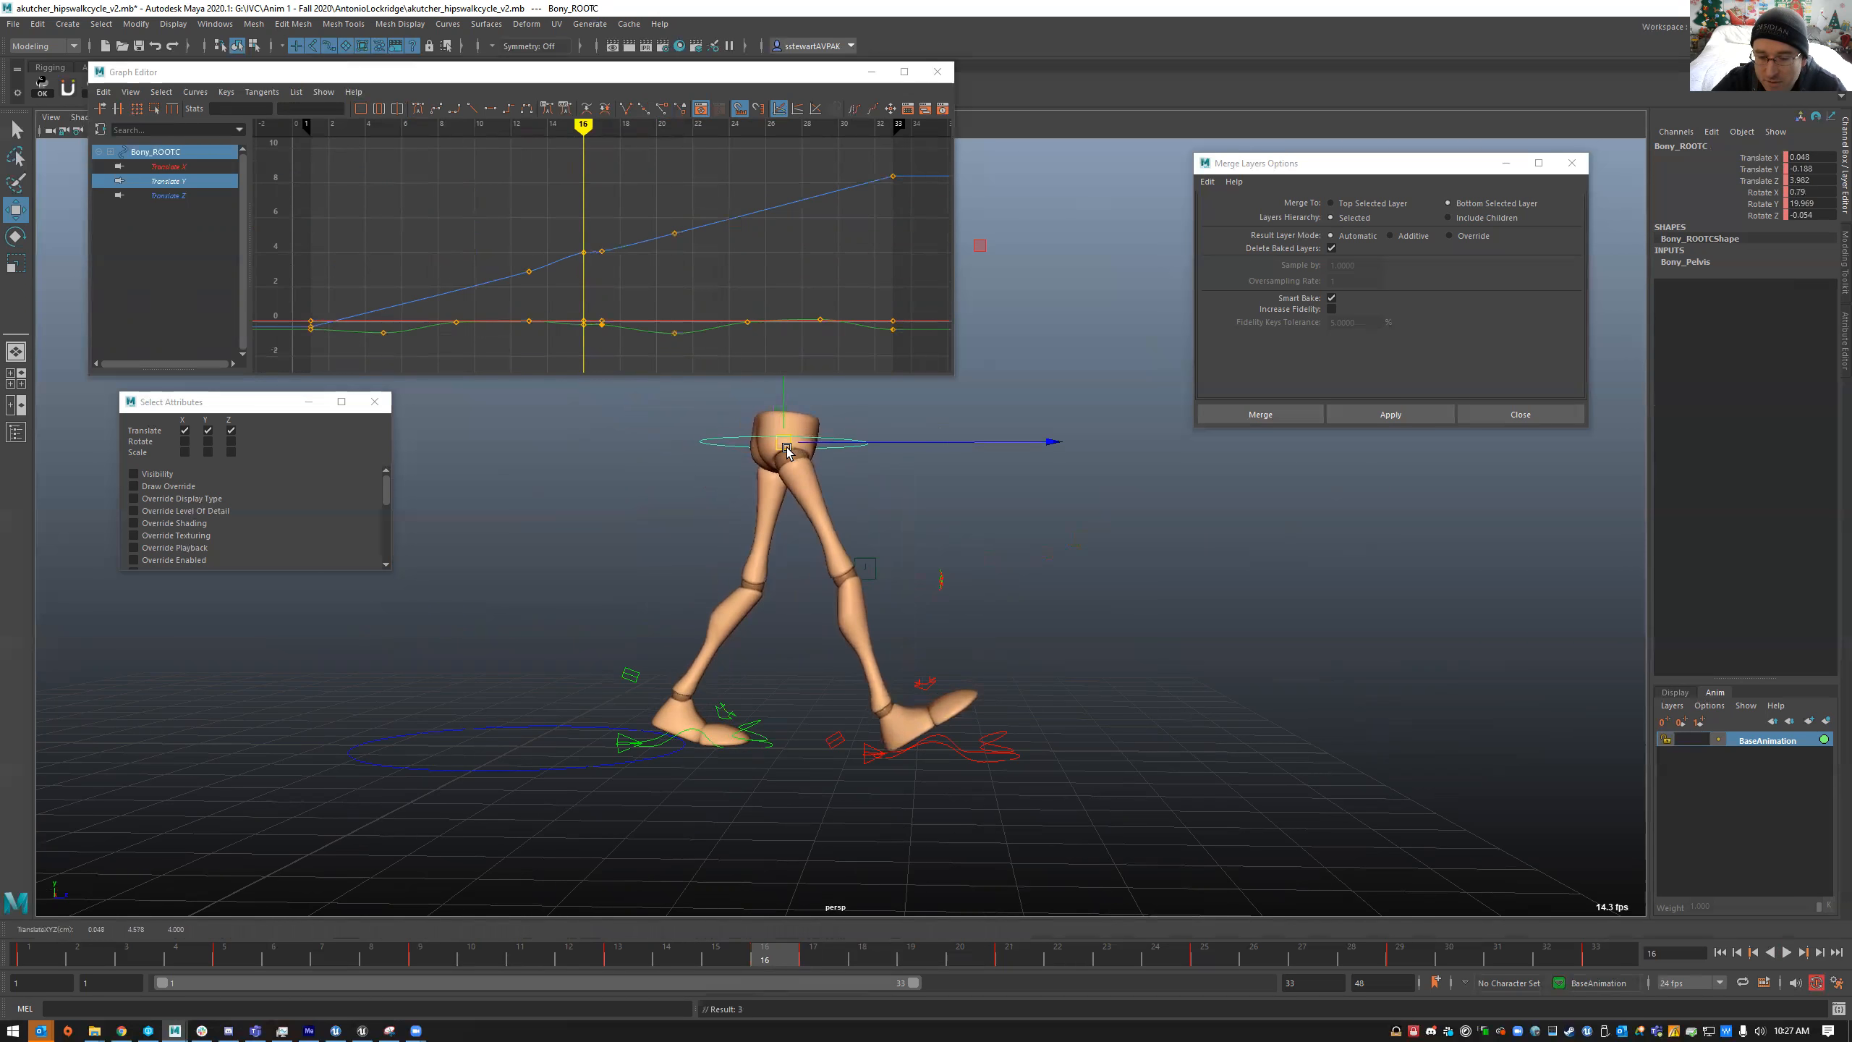
key(ctrl+z)
- Shift the right foot control's frame 16 key to frame 17
click(905, 750)
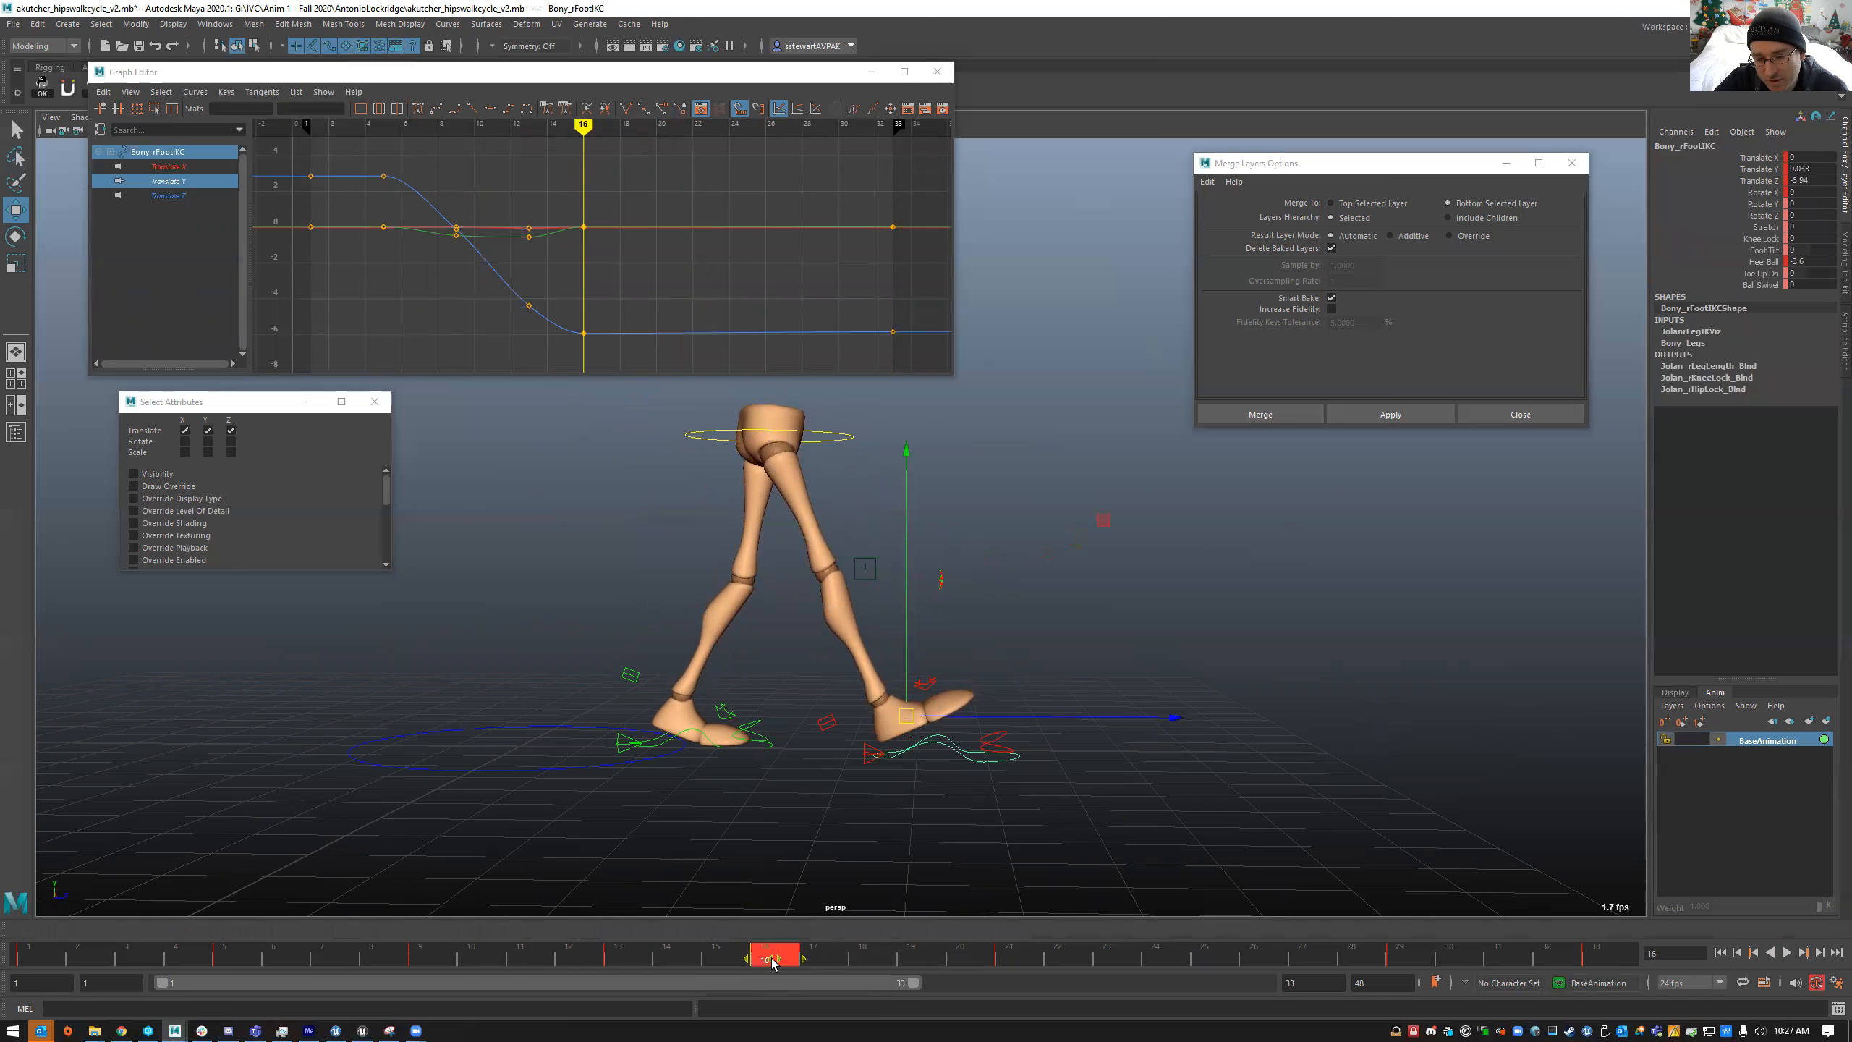
key(ctrl+z)
key(ctrl+z)
click(825, 958)
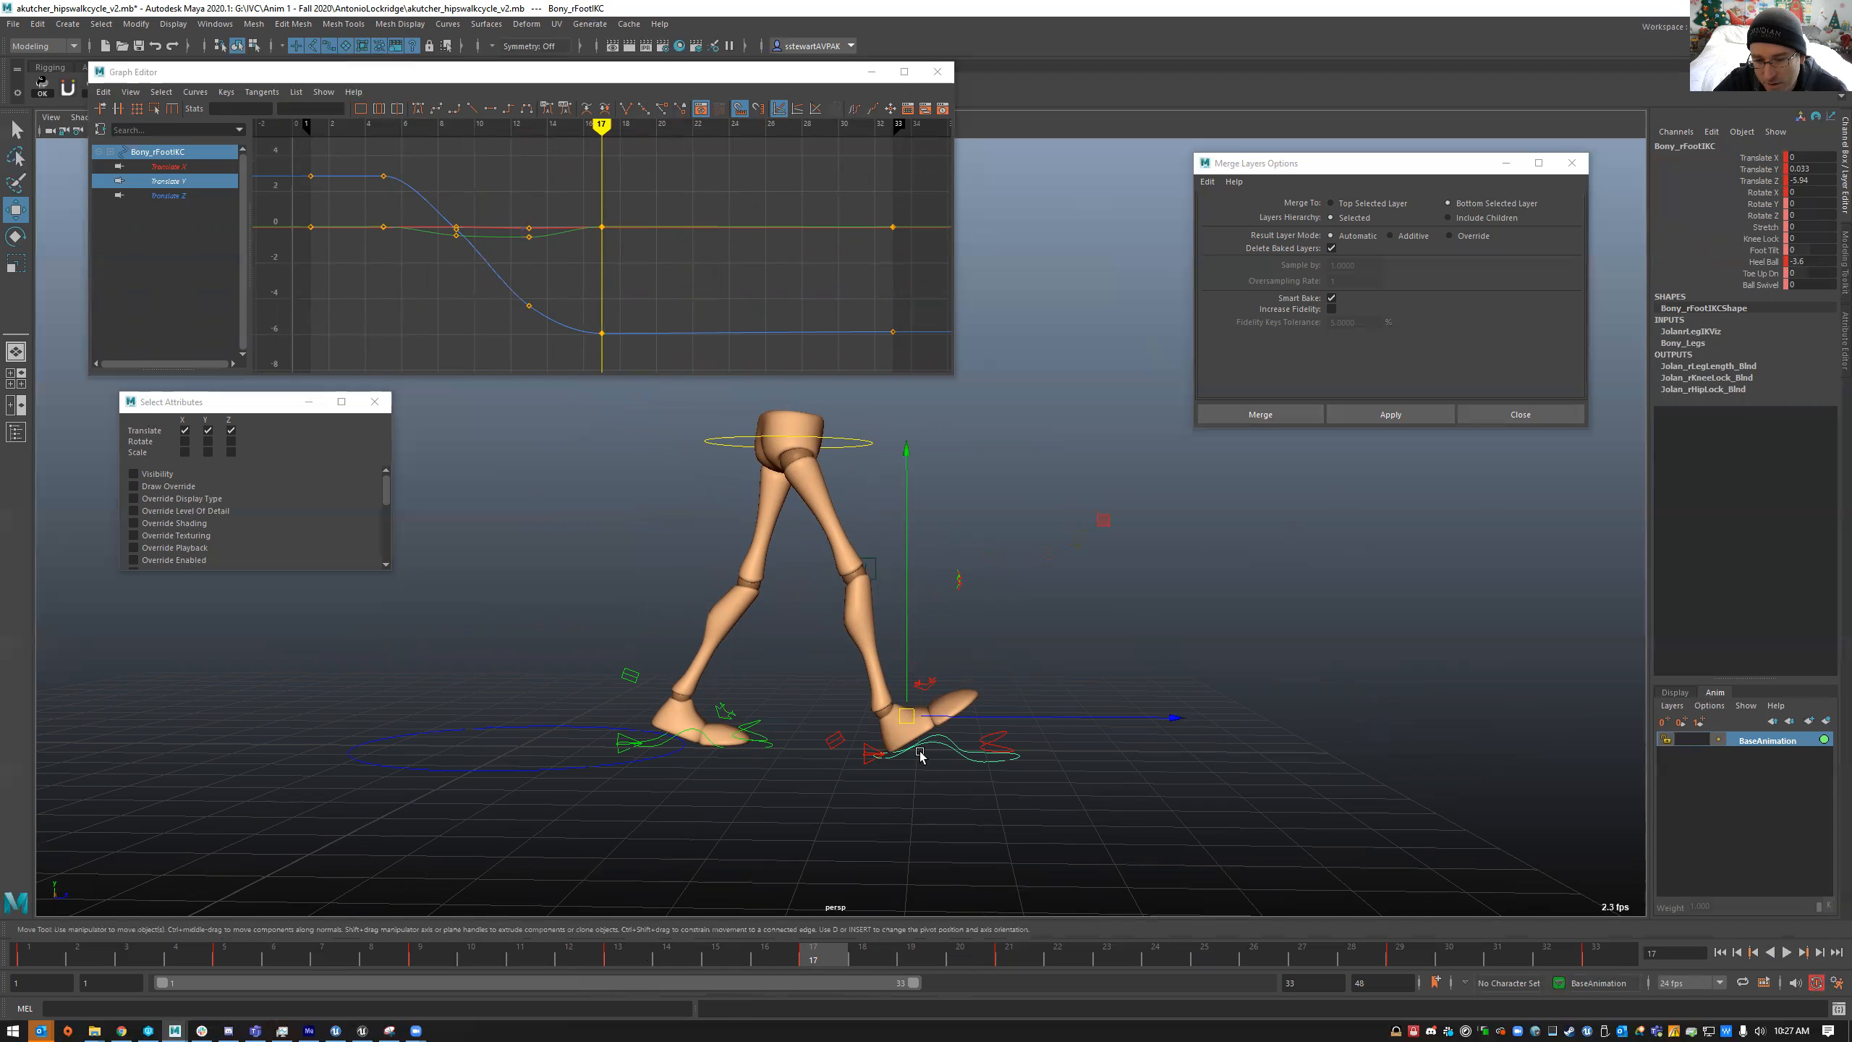
- Nudge the right foot control at frame 16 to key its approach to the ground, and play the result
mouse_move(805, 957)
mouse_down()
mouse_move(605, 948)
mouse_move(814, 940)
mouse_move(780, 939)
mouse_up()
alt+drag(881, 754, 901, 746)
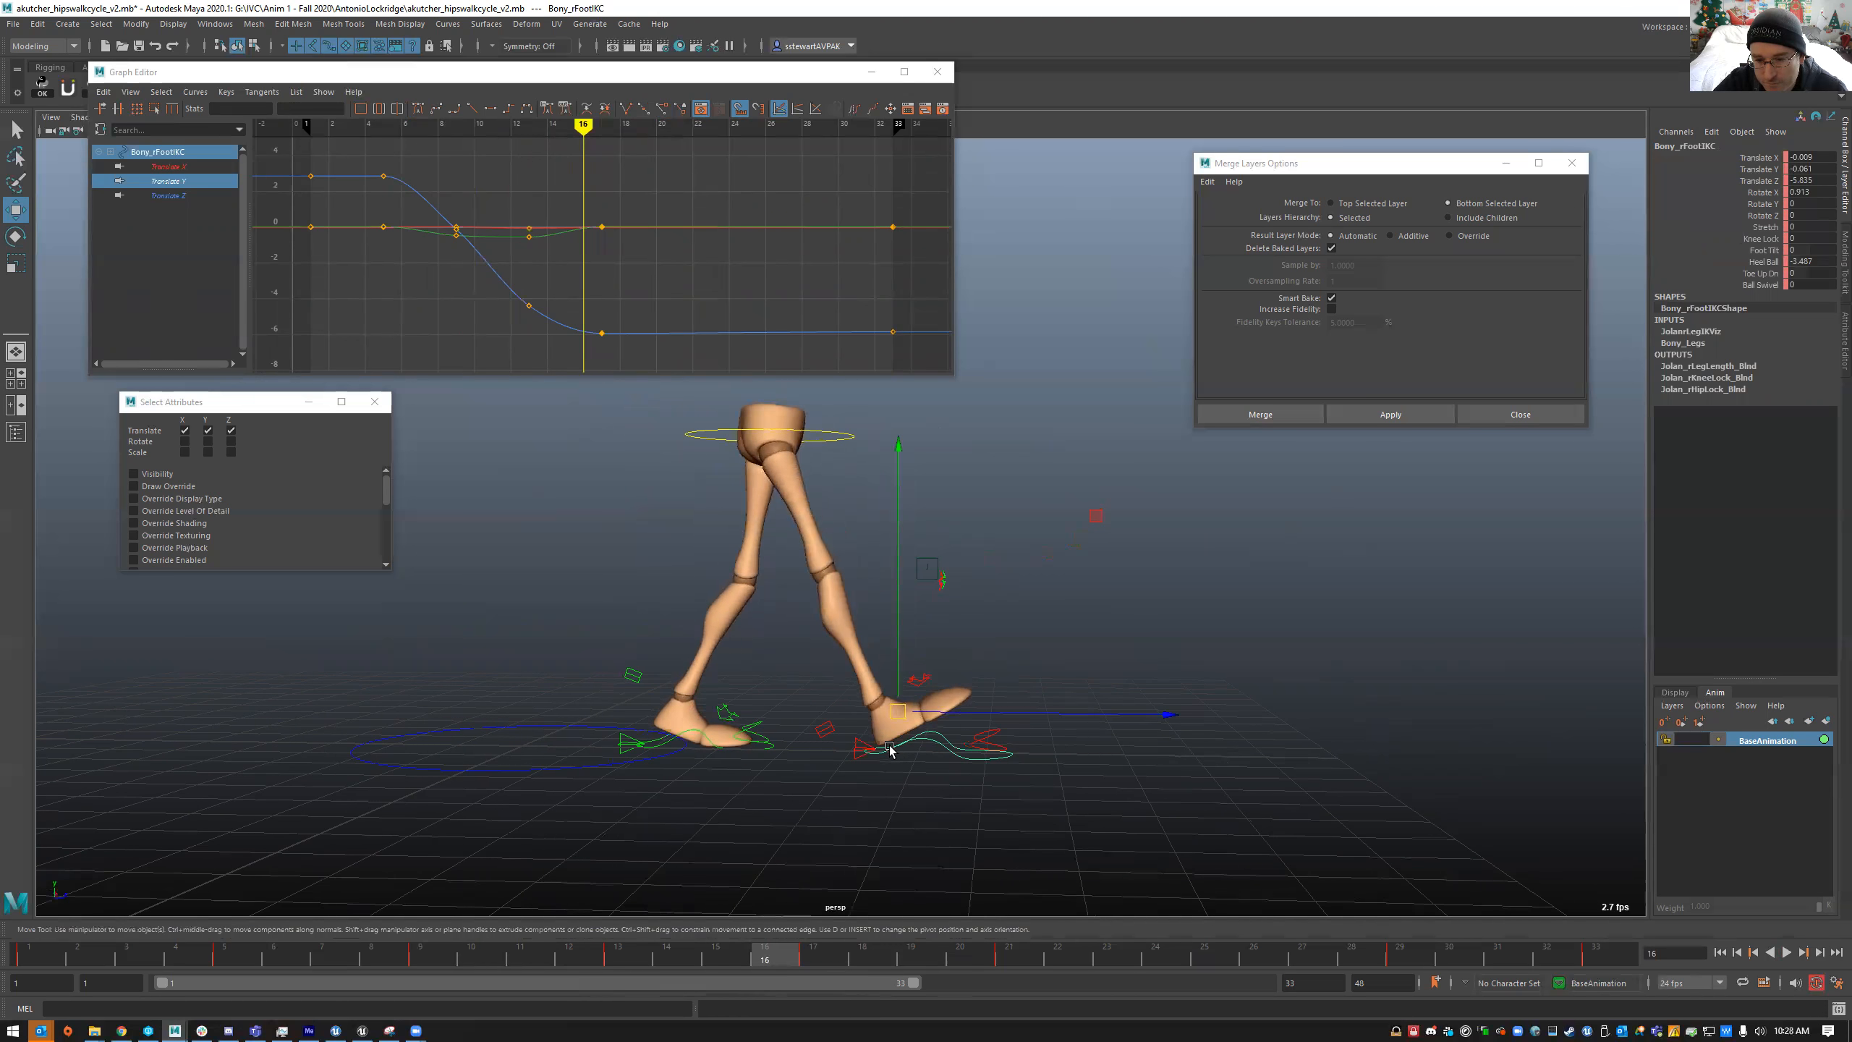
alt+right_drag(889, 748, 1042, 805)
alt+middle_drag(901, 800, 878, 777)
drag(875, 749, 873, 748)
key(alt+v)
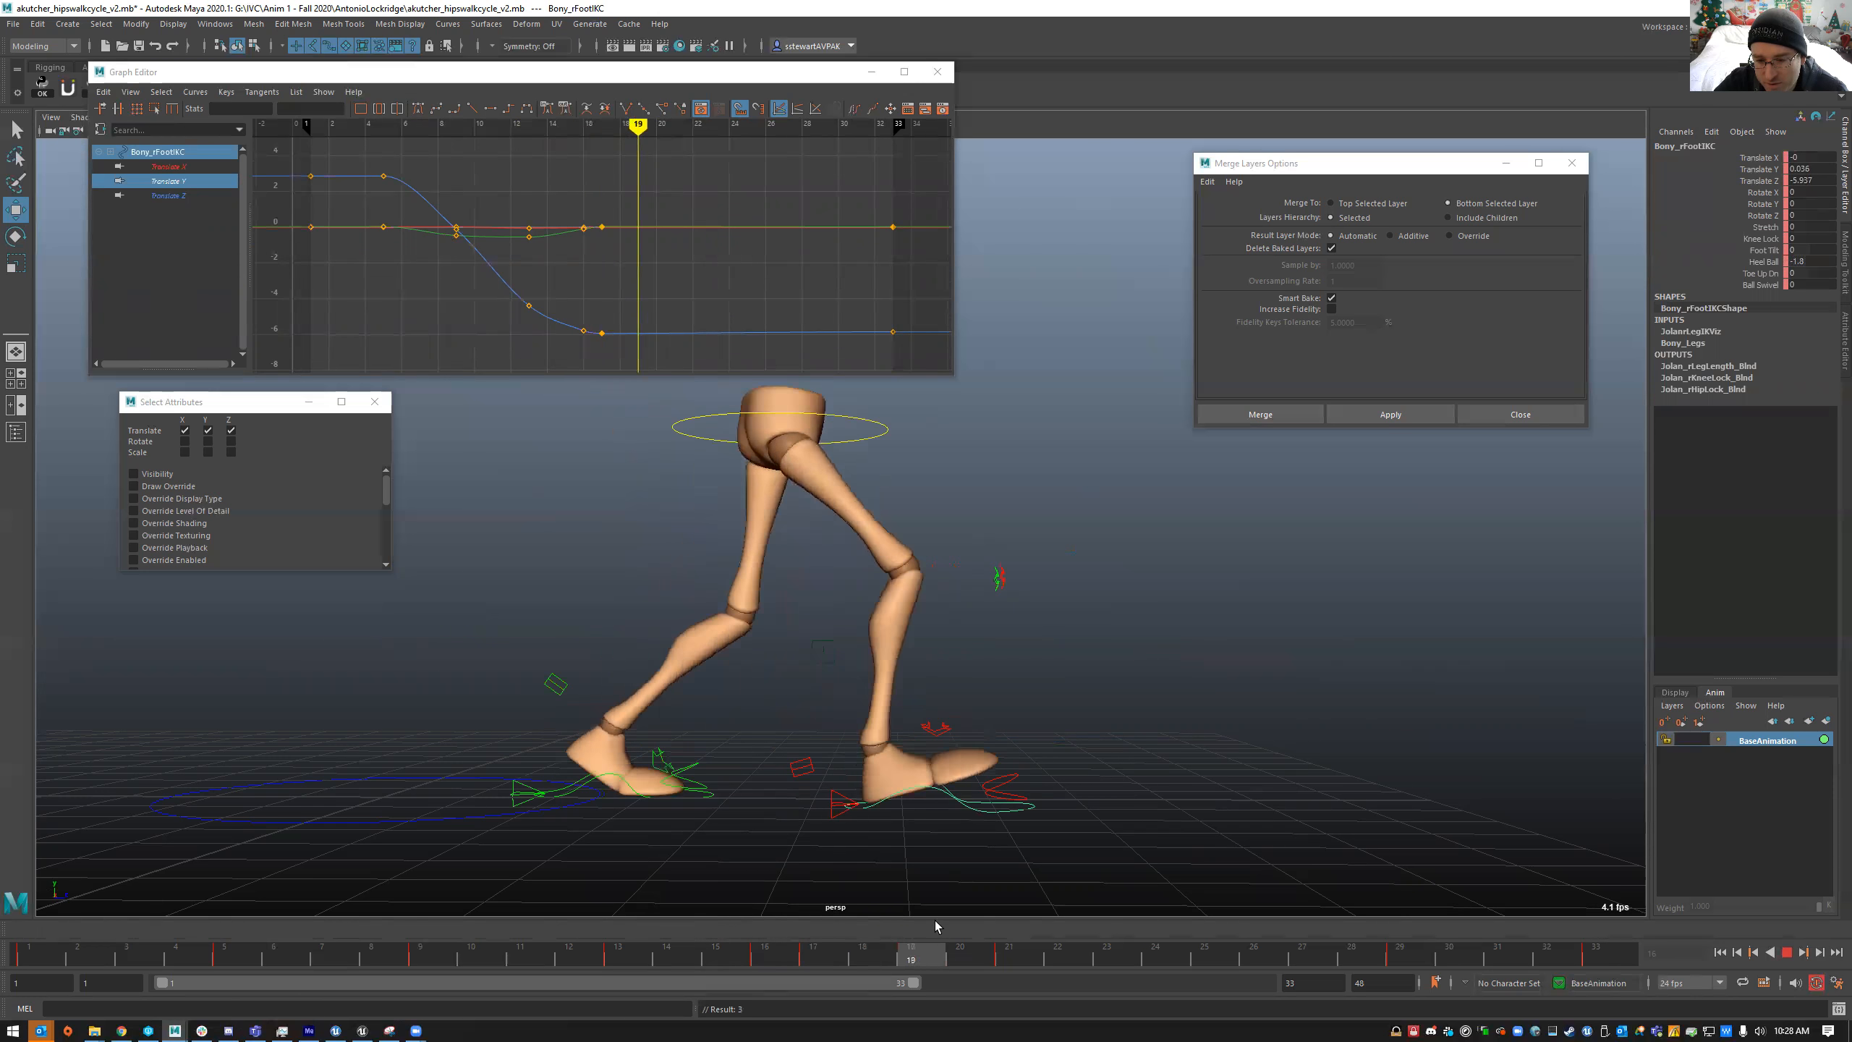
key(alt+v)
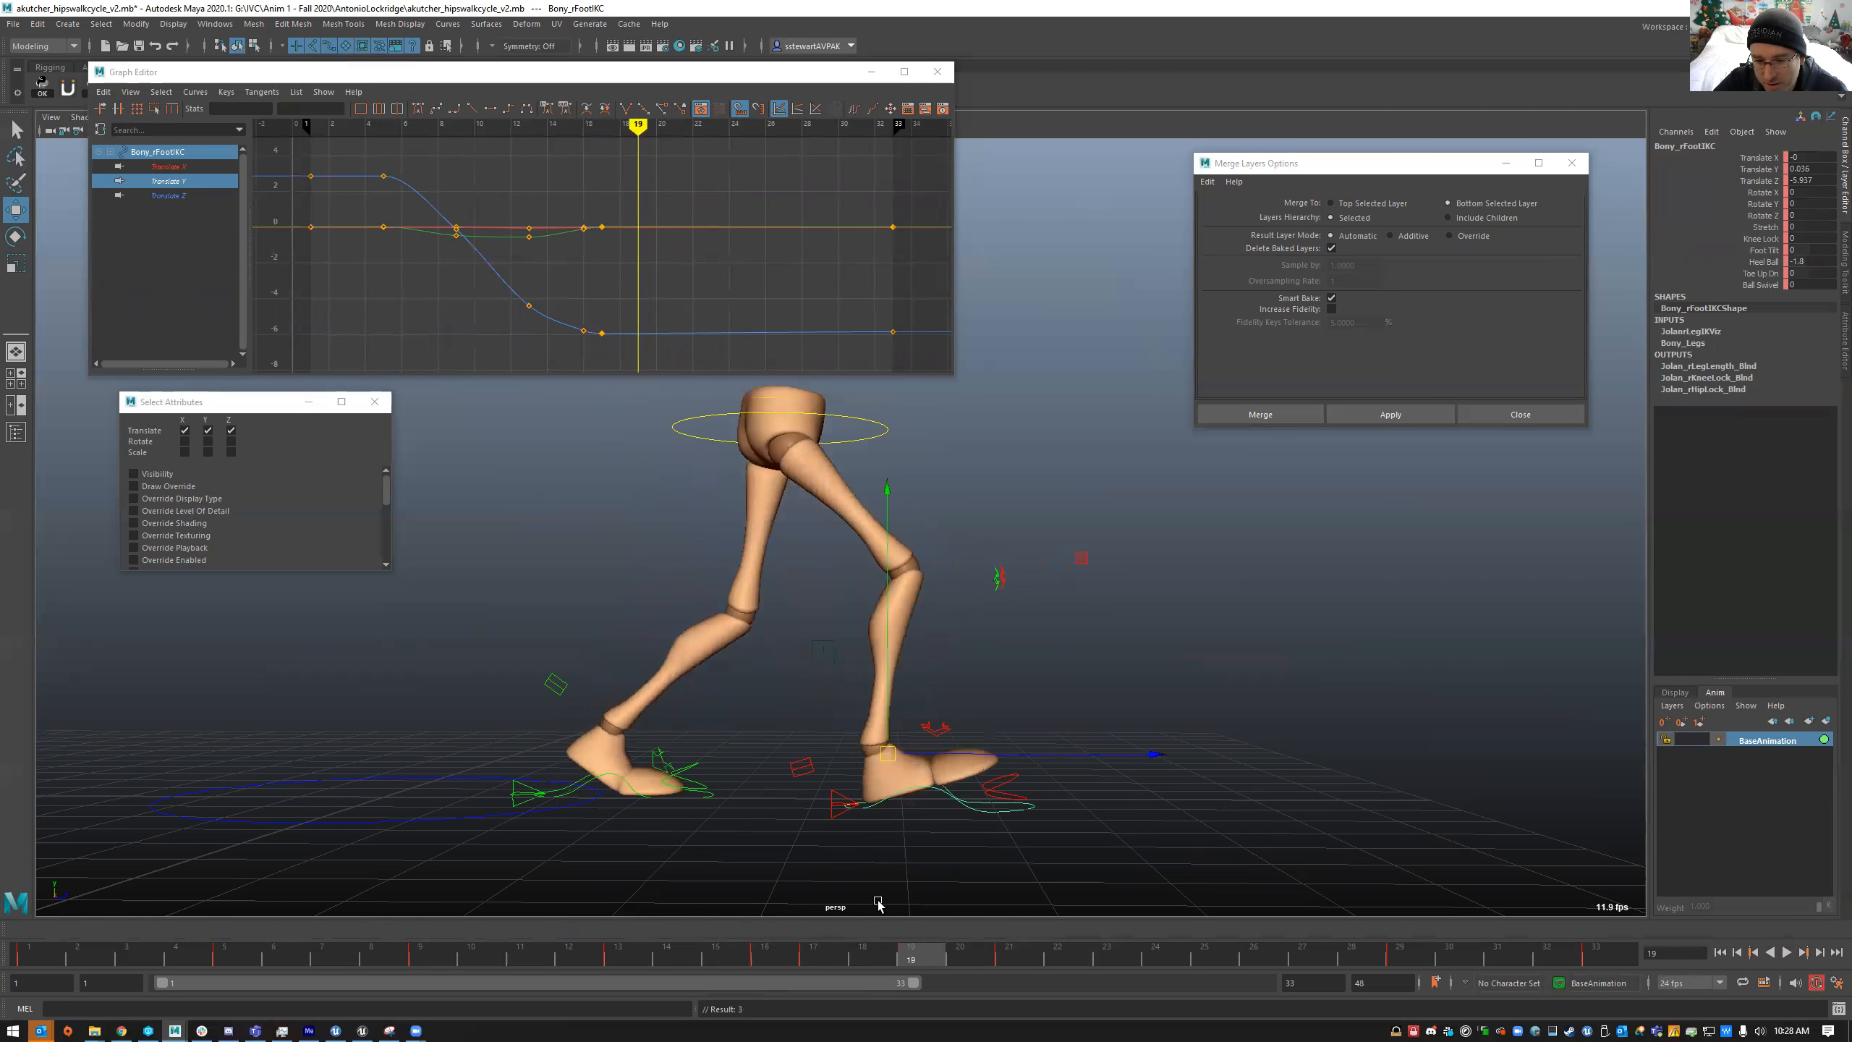
- Key the right foot control at frame 19 with a slight Z adjustment and set its Heel Ball to 0
click(835, 817)
click(970, 810)
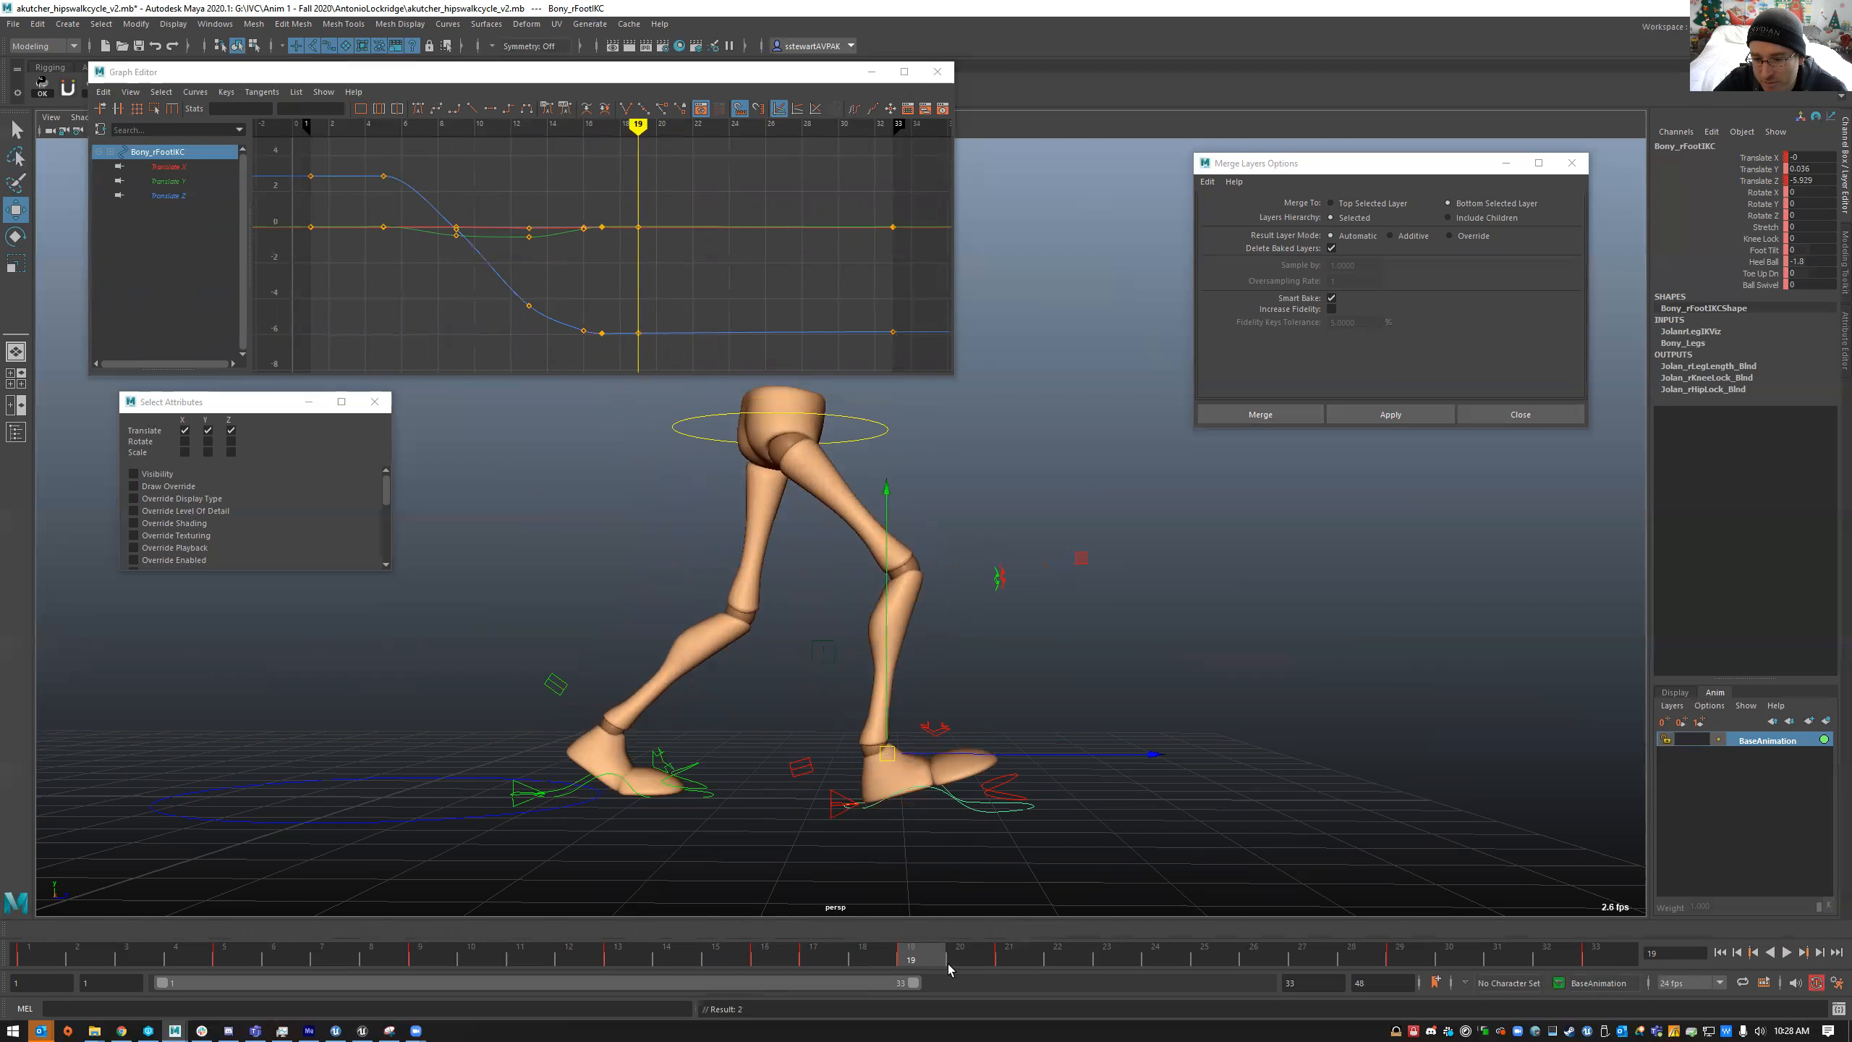
key(alt+v)
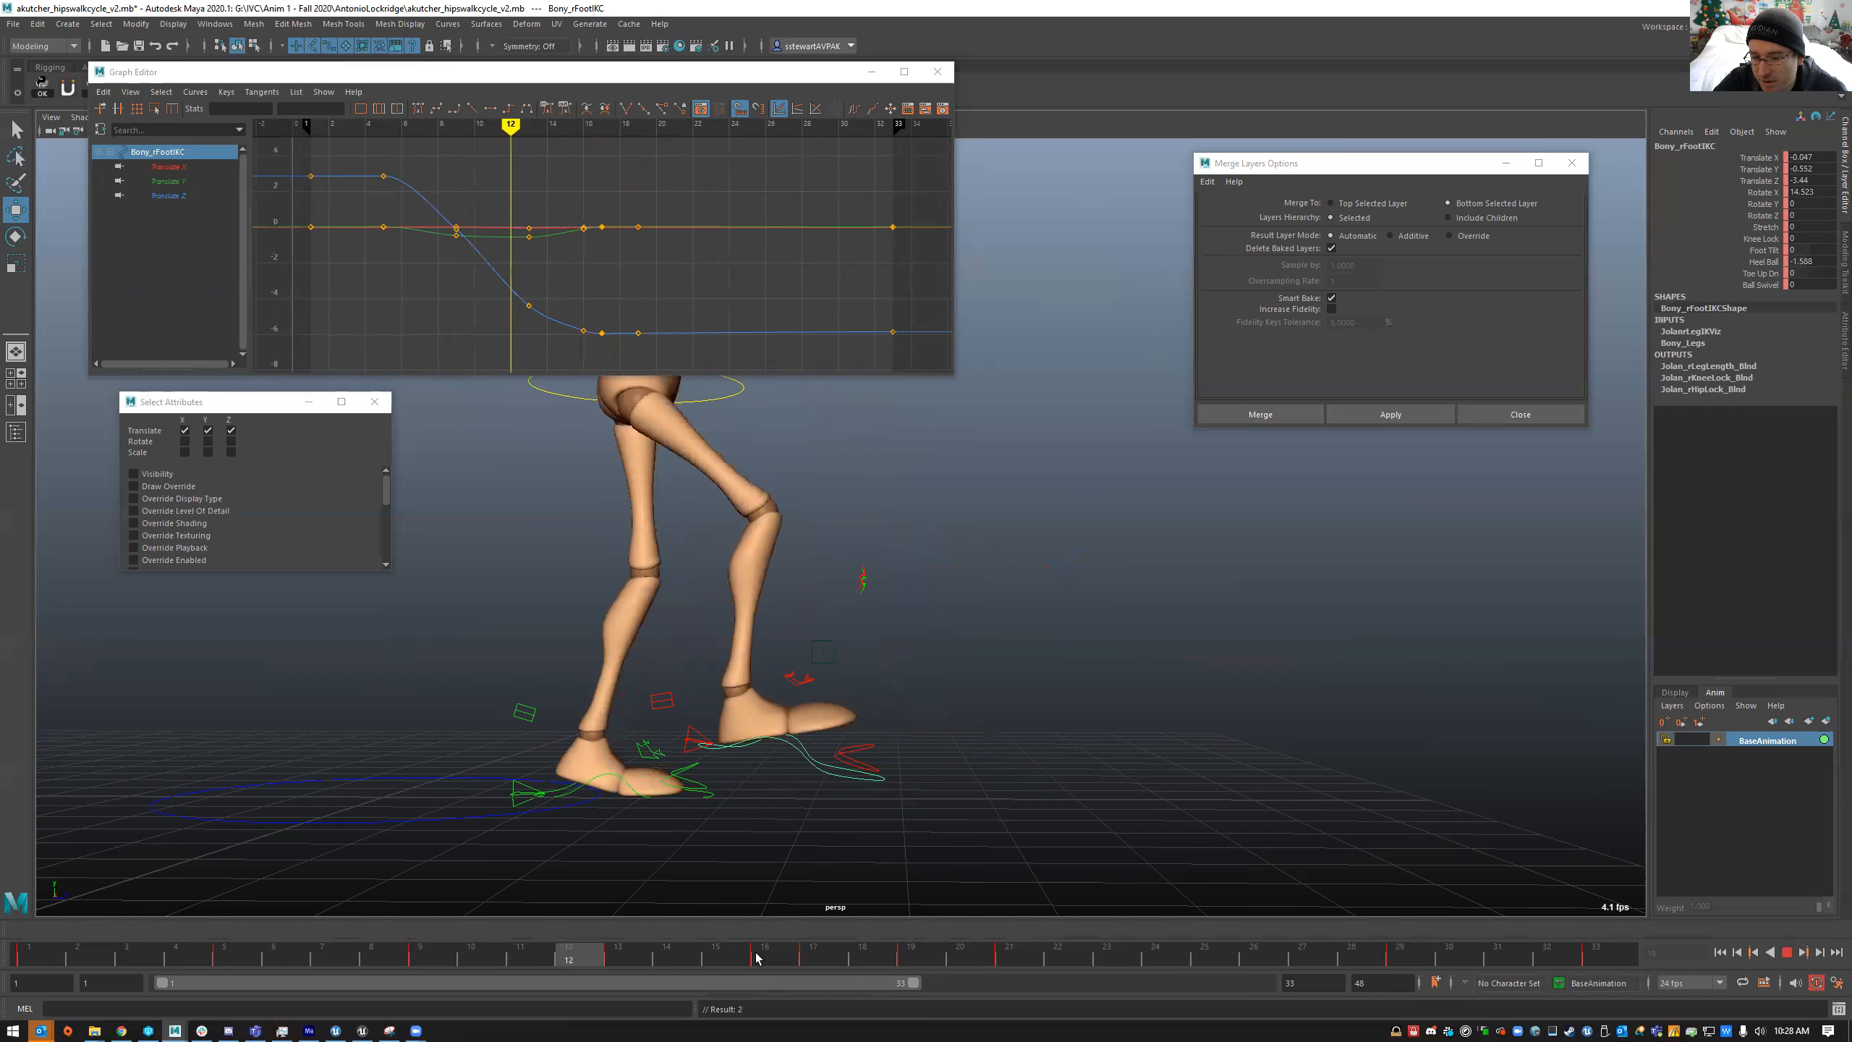
key(alt+v)
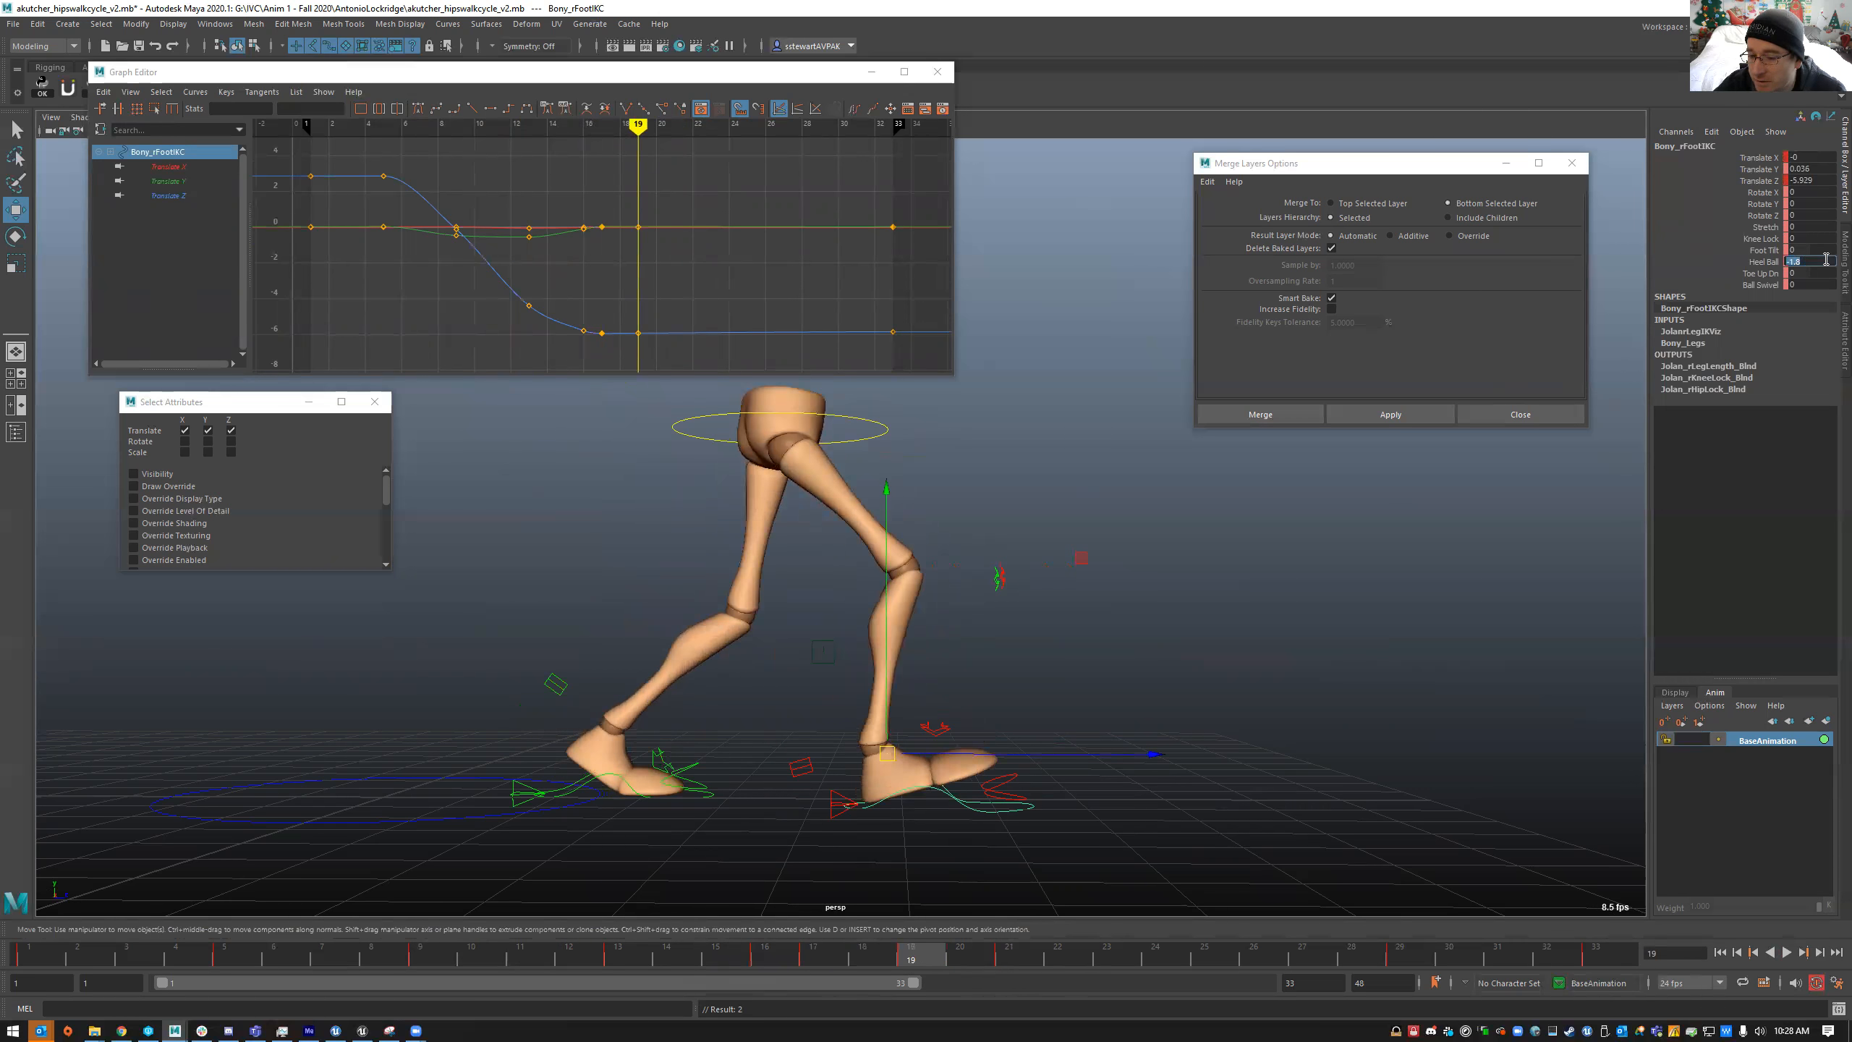
key(Return)
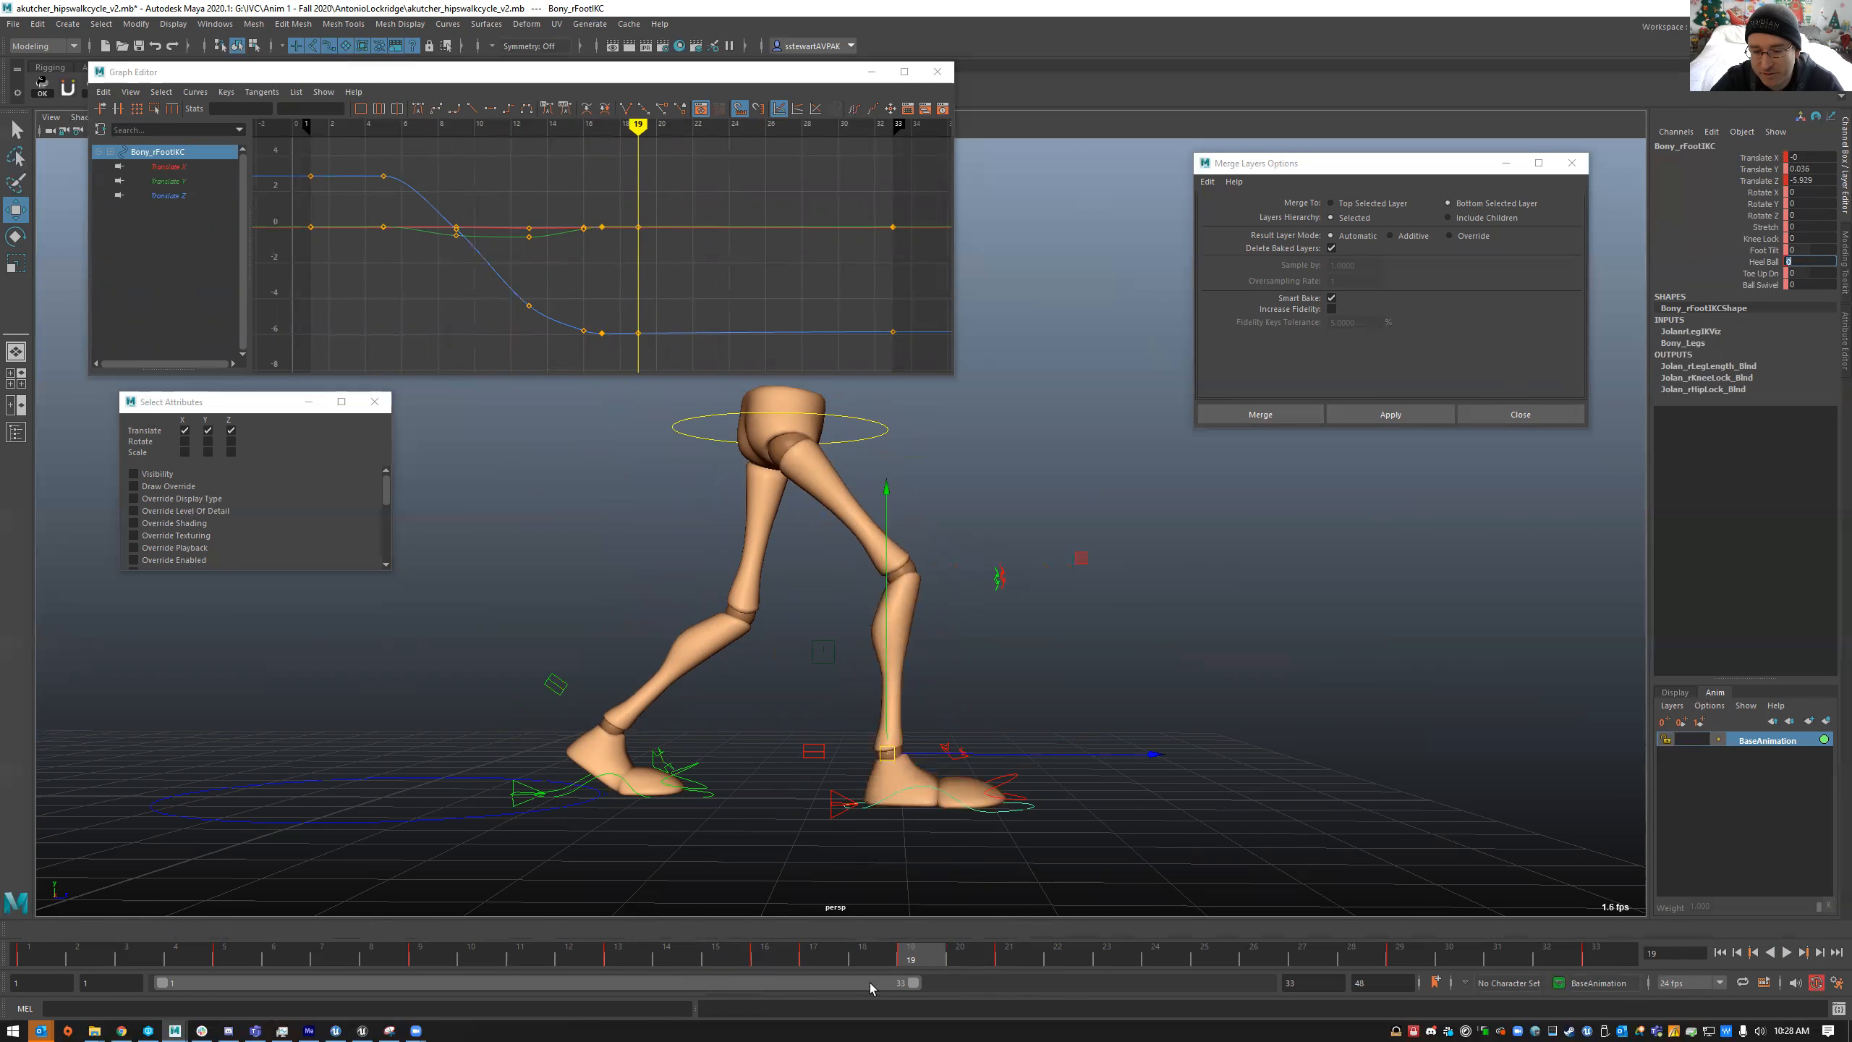
- Review the right foot's landing and planted phase by scrubbing from frame 14 and playing the walk
drag(699, 952, 666, 966)
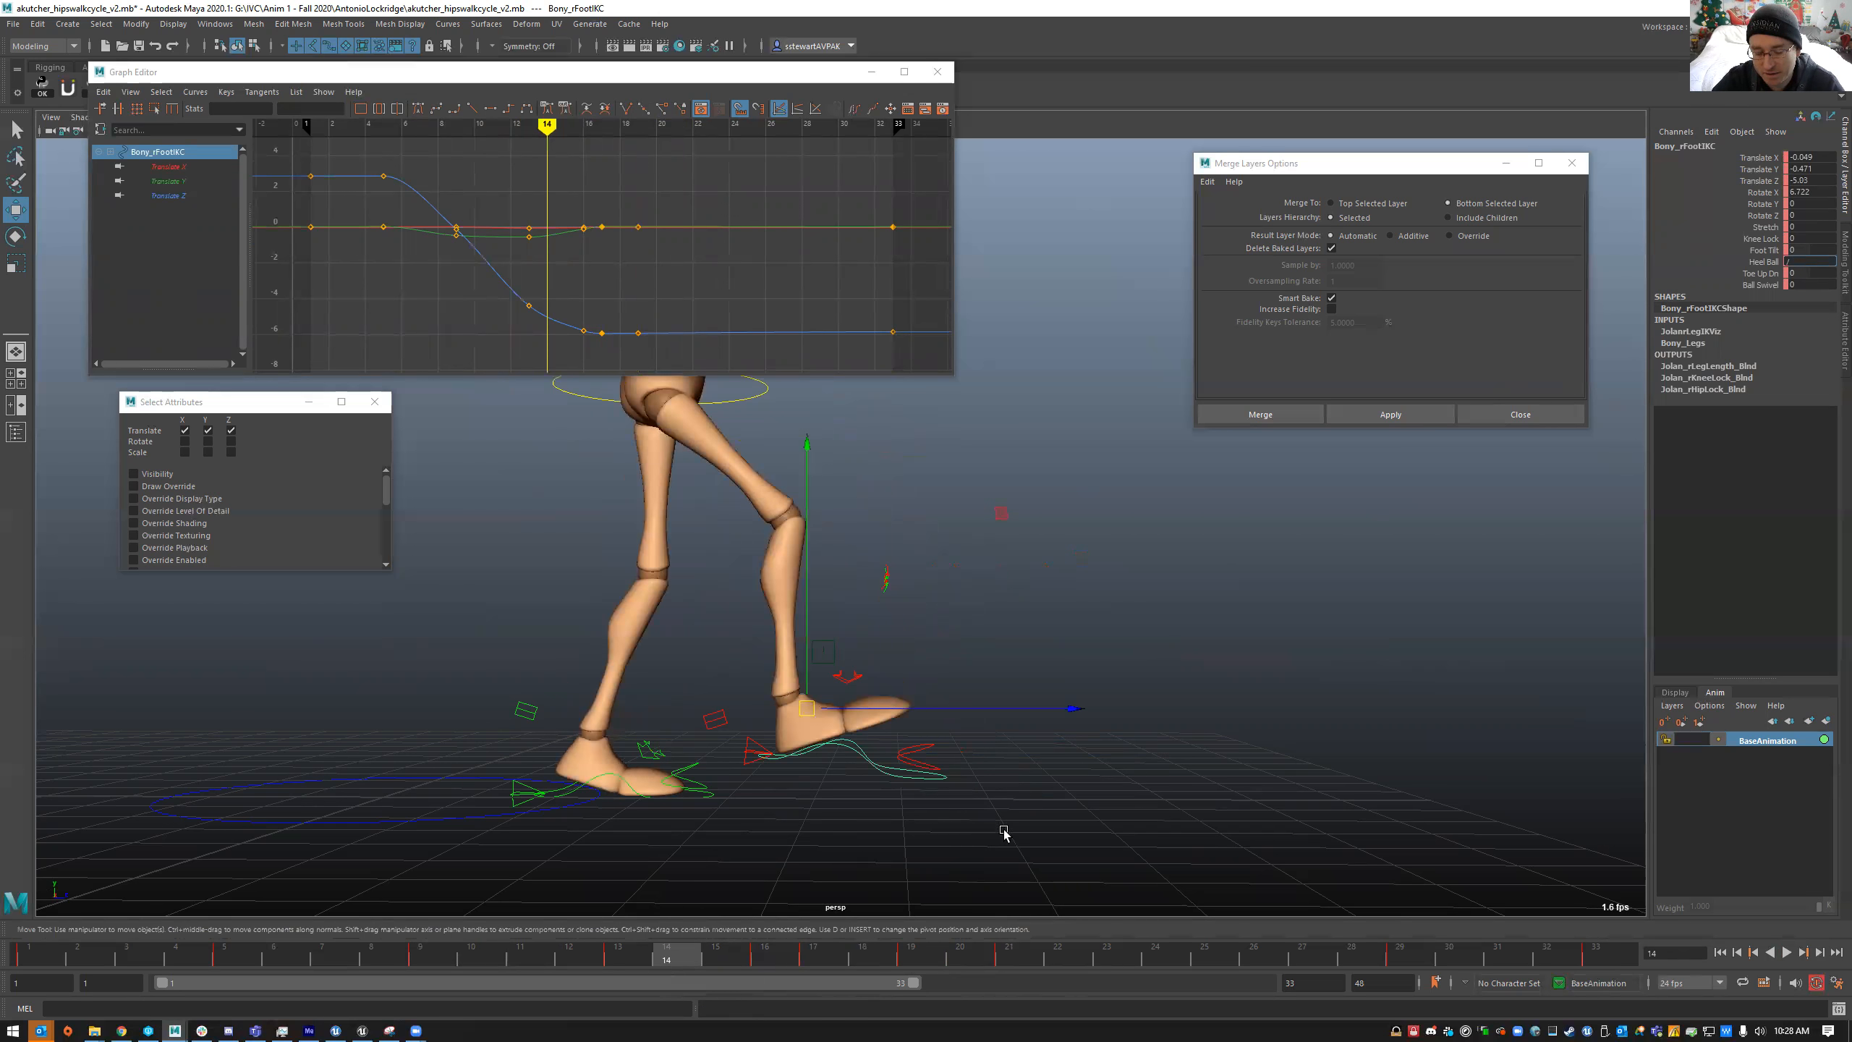
key(alt+v)
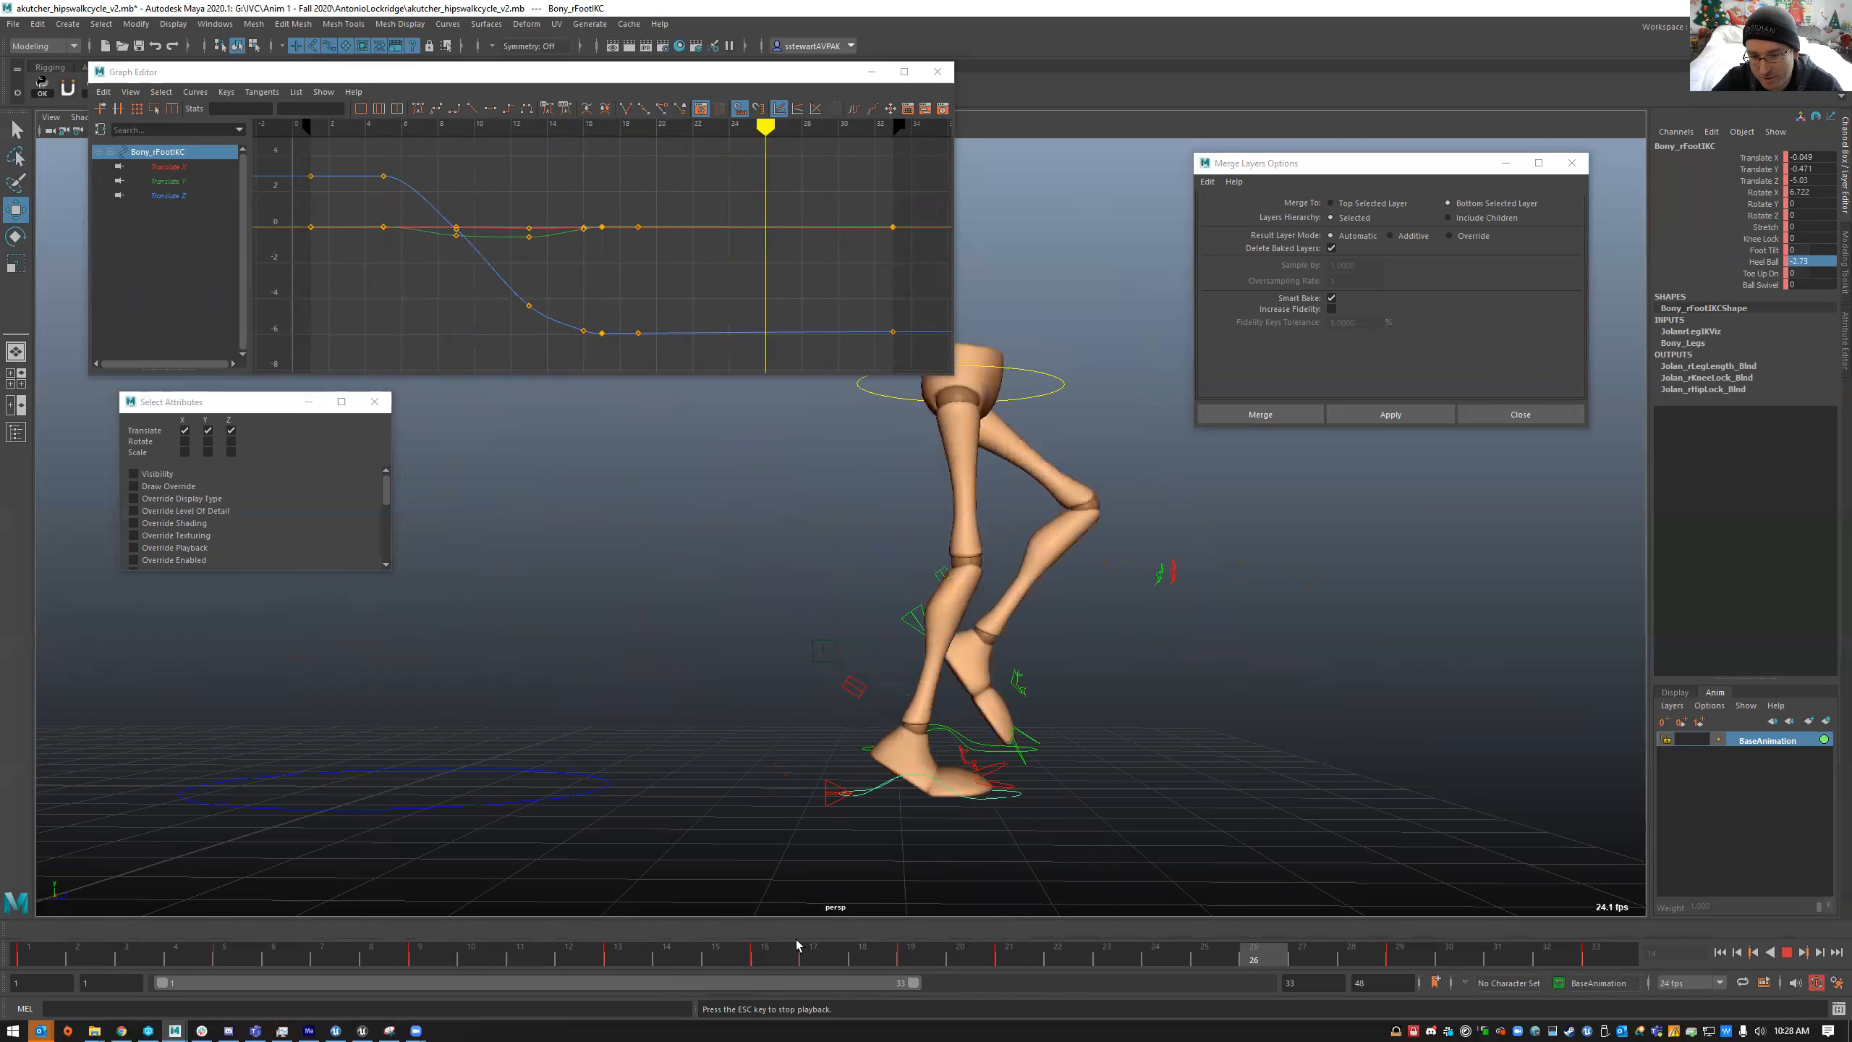
key(alt+v)
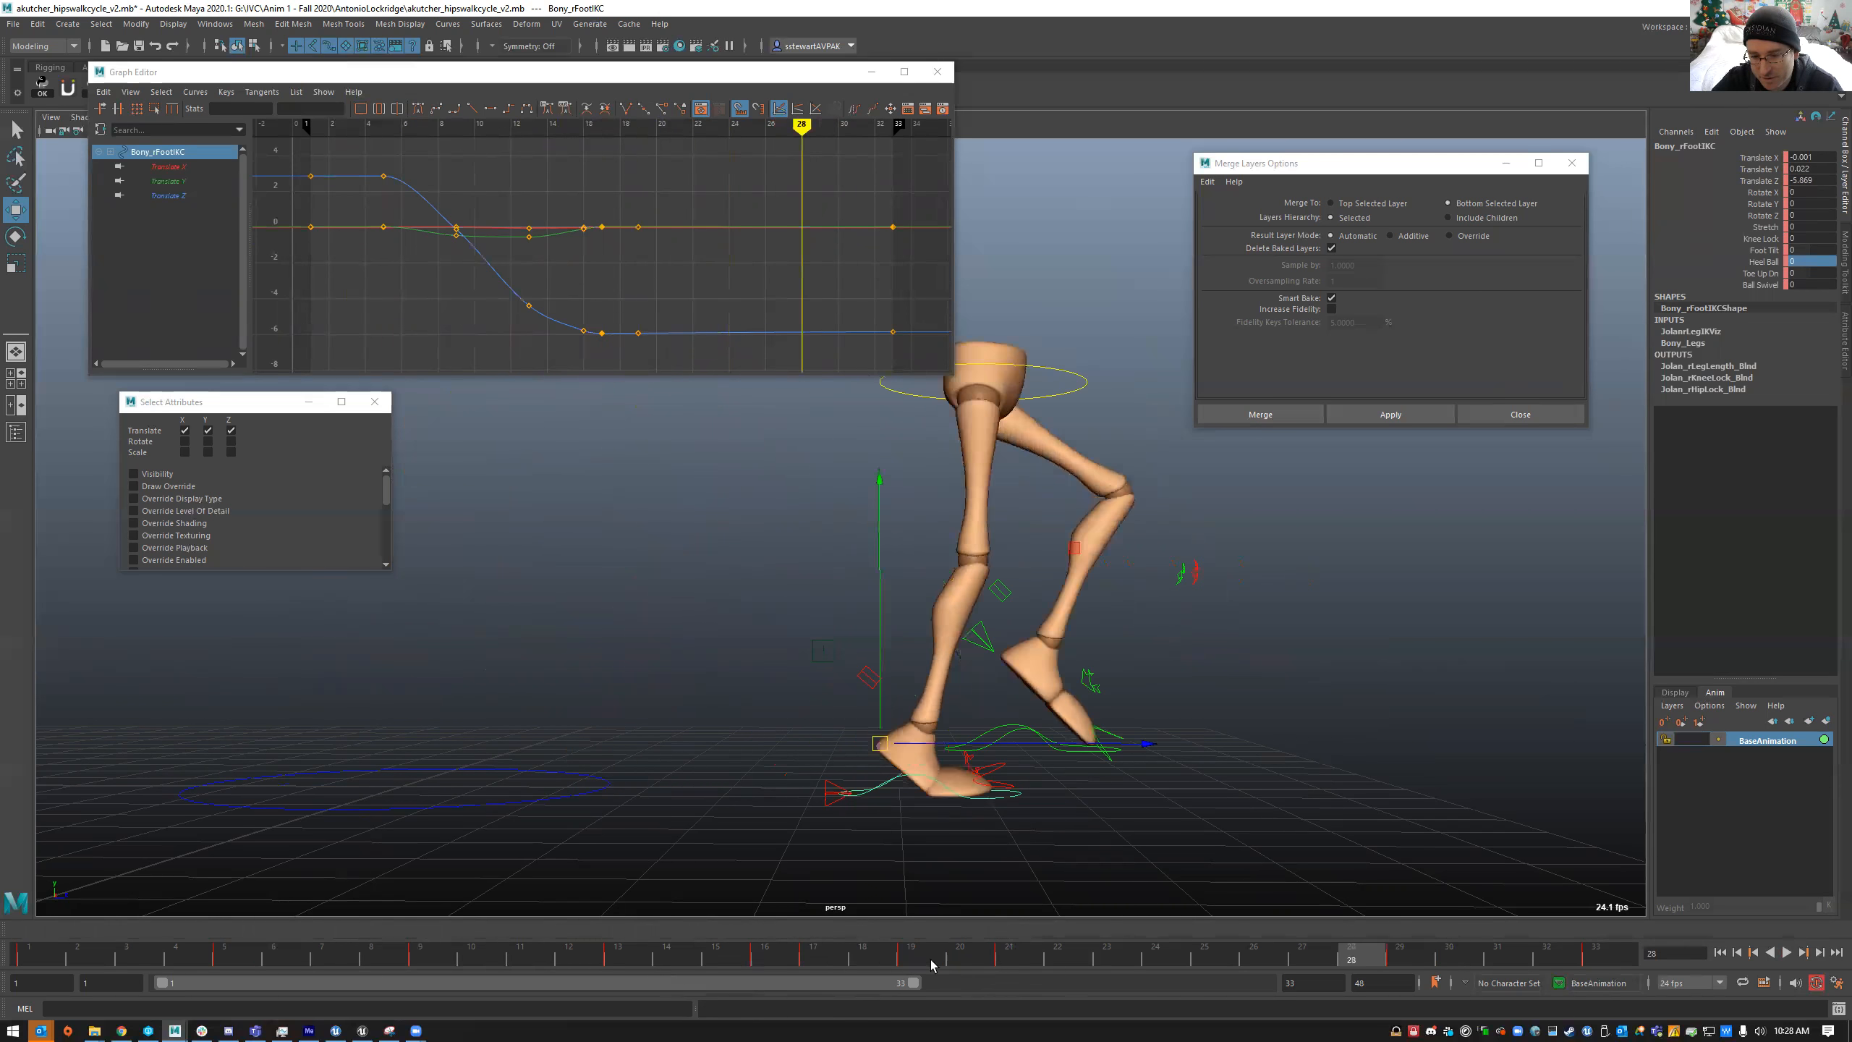
drag(798, 970, 1159, 963)
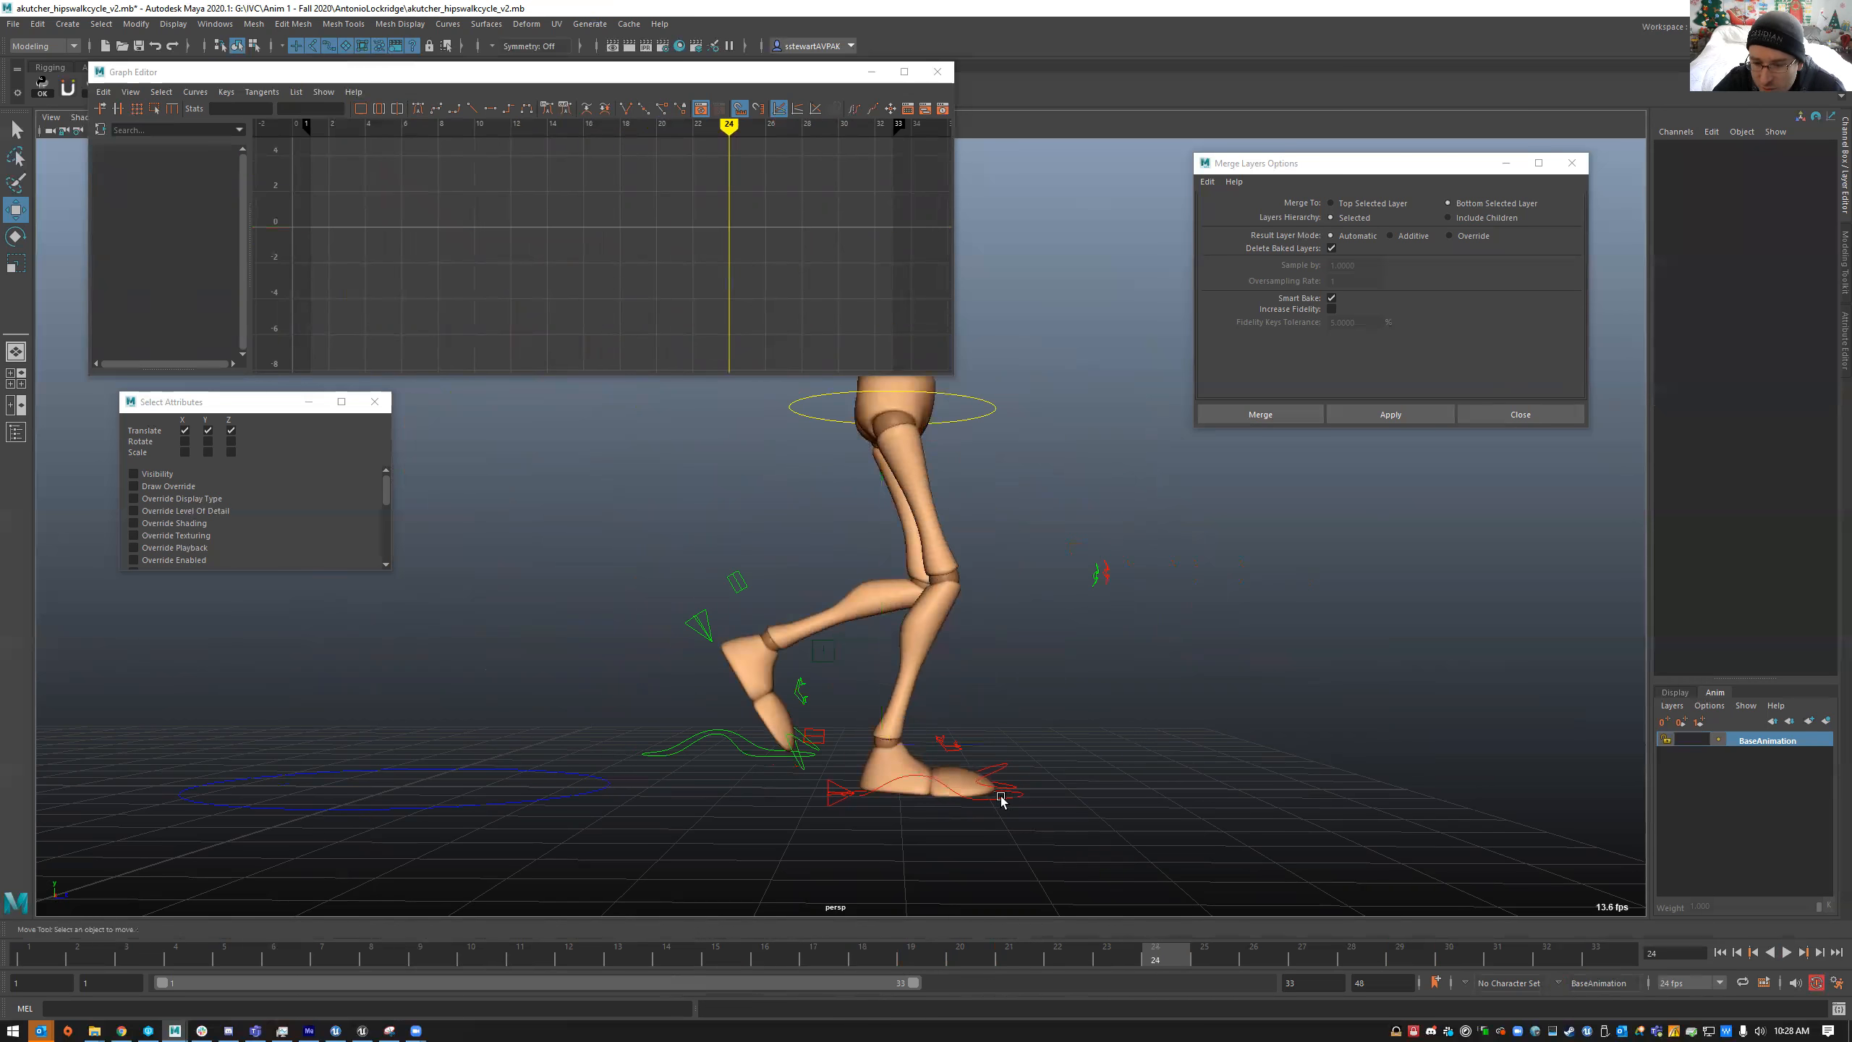
key(alt+v)
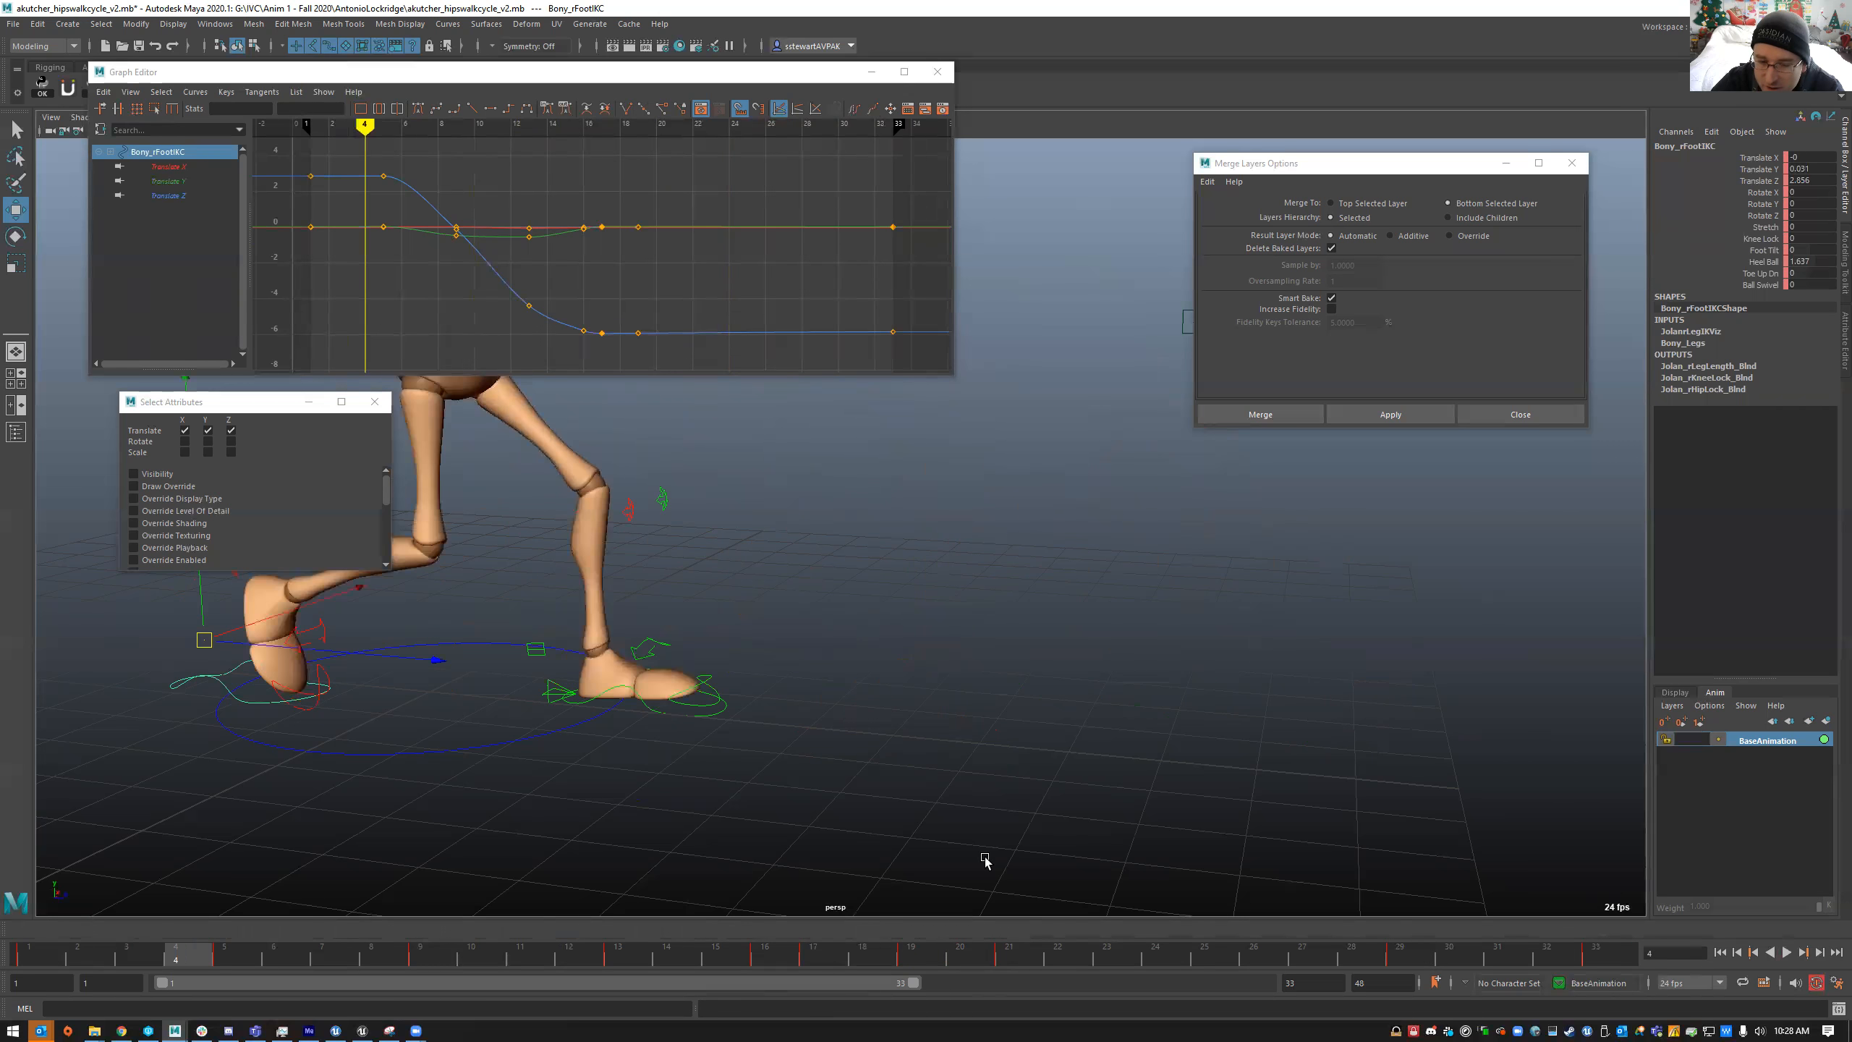
key(Escape)
- Try to copy the right foot's frame 33 Translate Z value to frame 17, and undo the stray paste
click(156, 195)
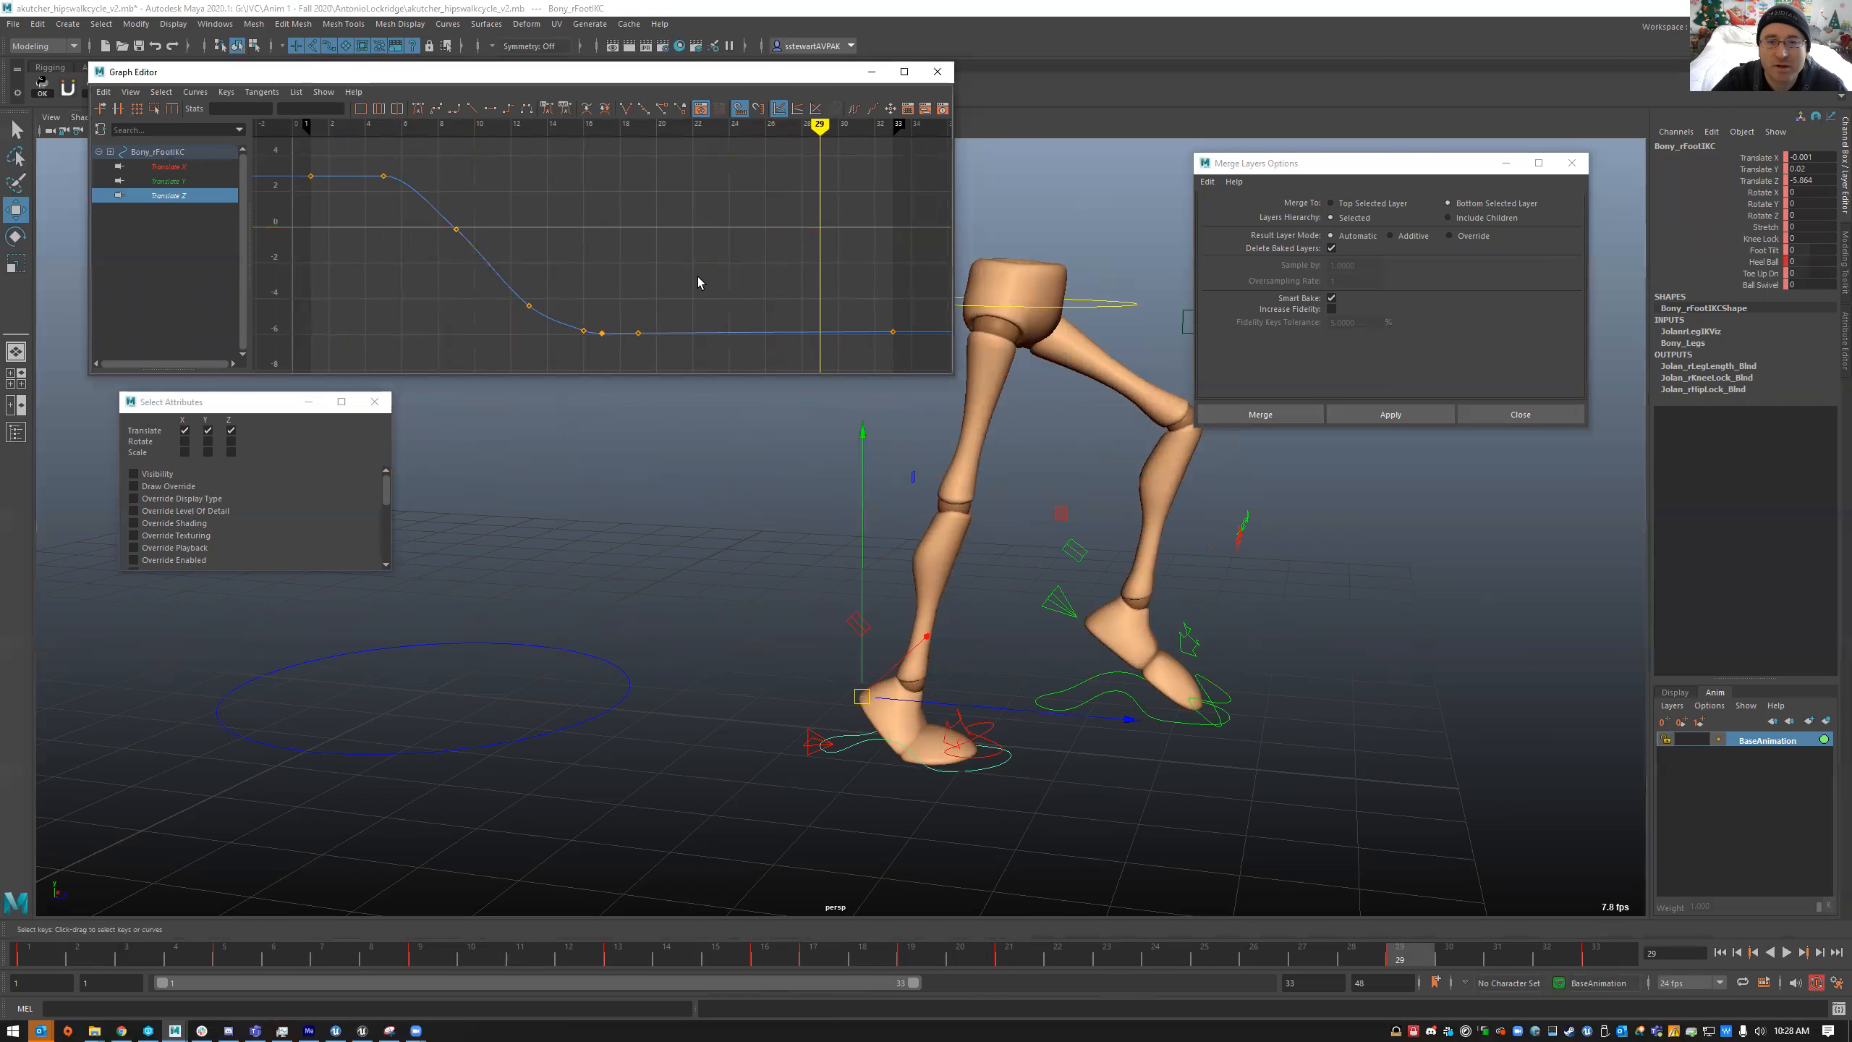
click(1434, 981)
key(alt+v)
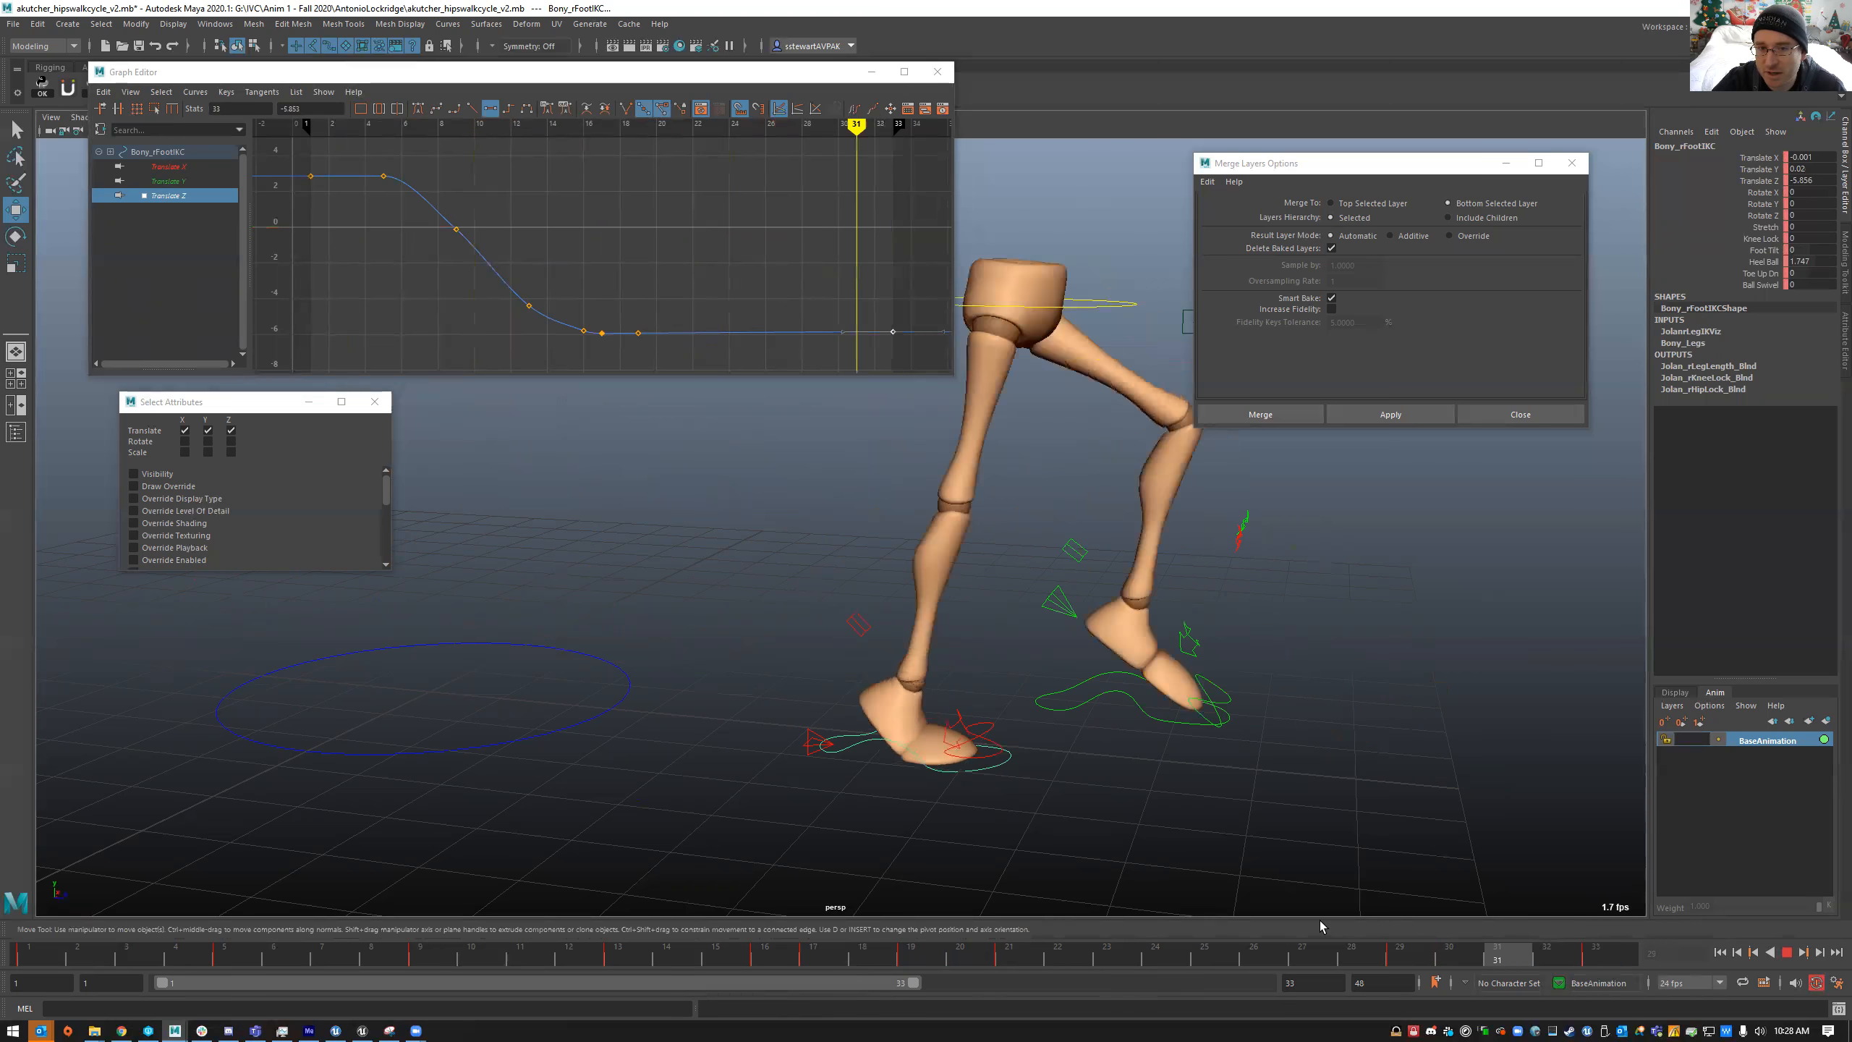
key(Escape)
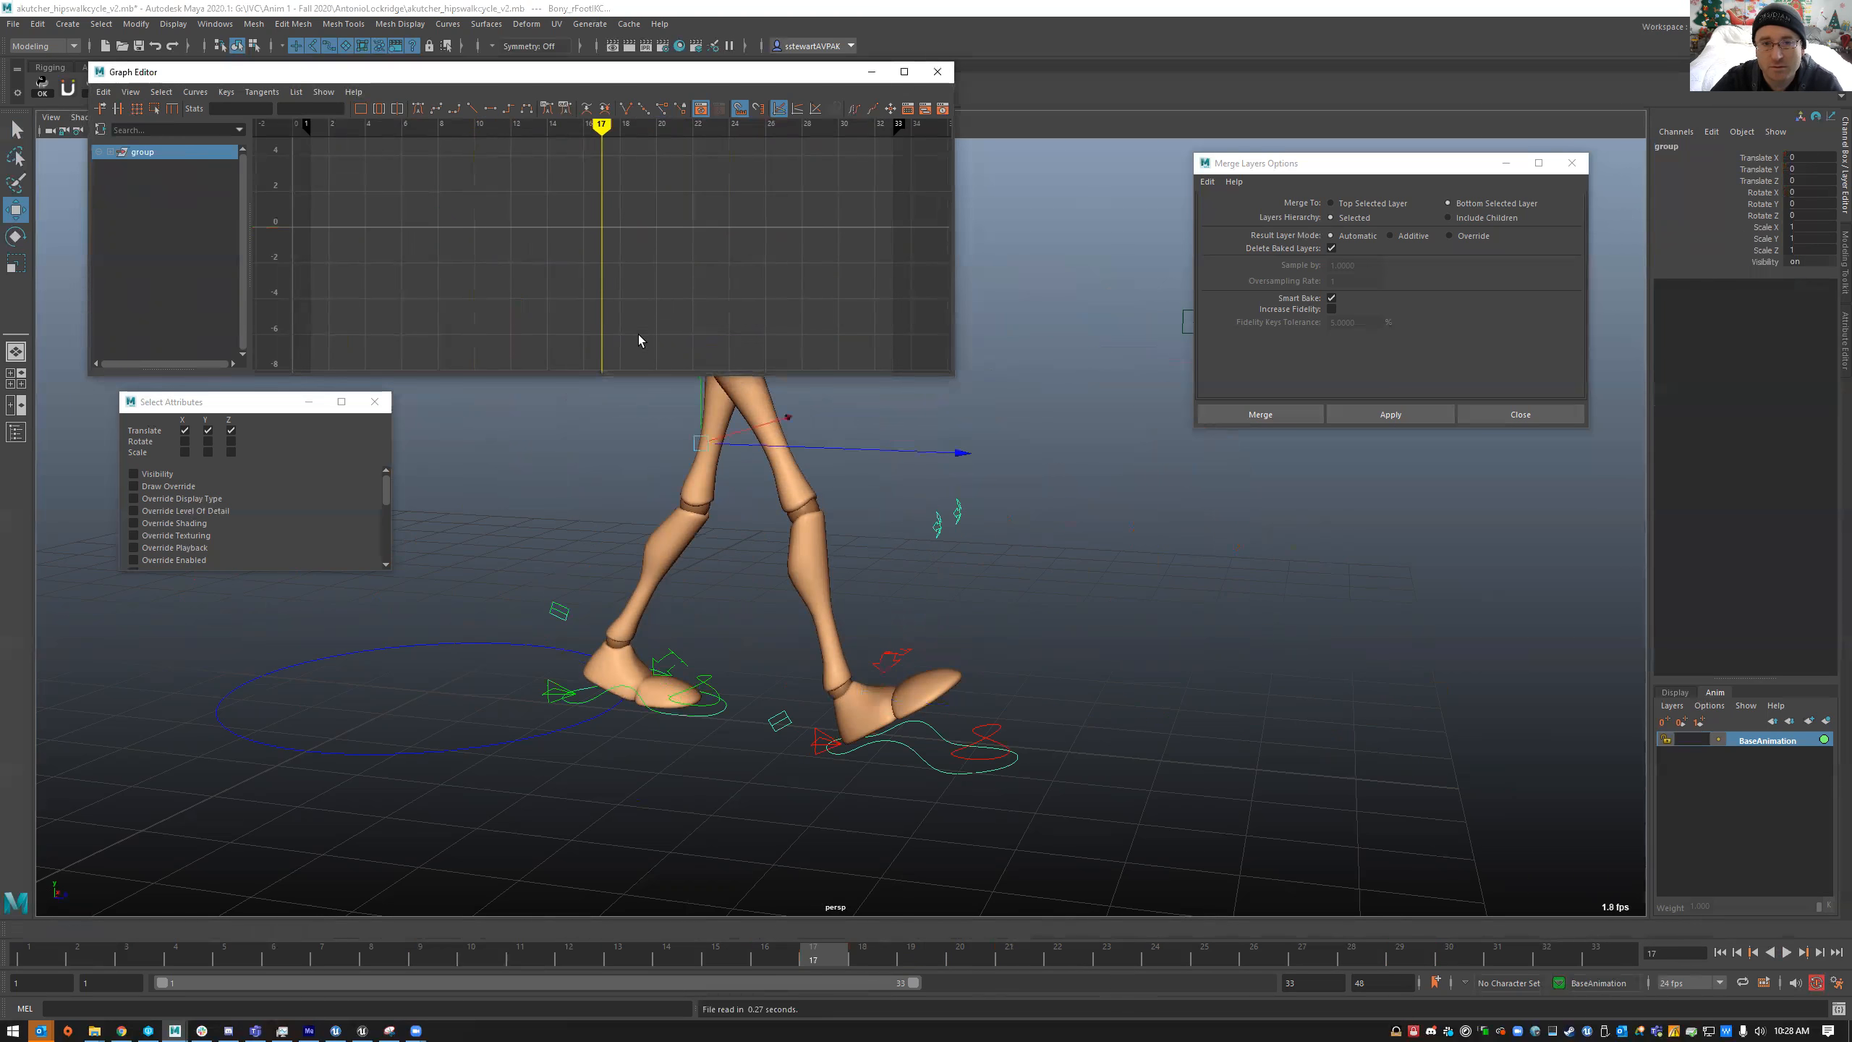
click(902, 748)
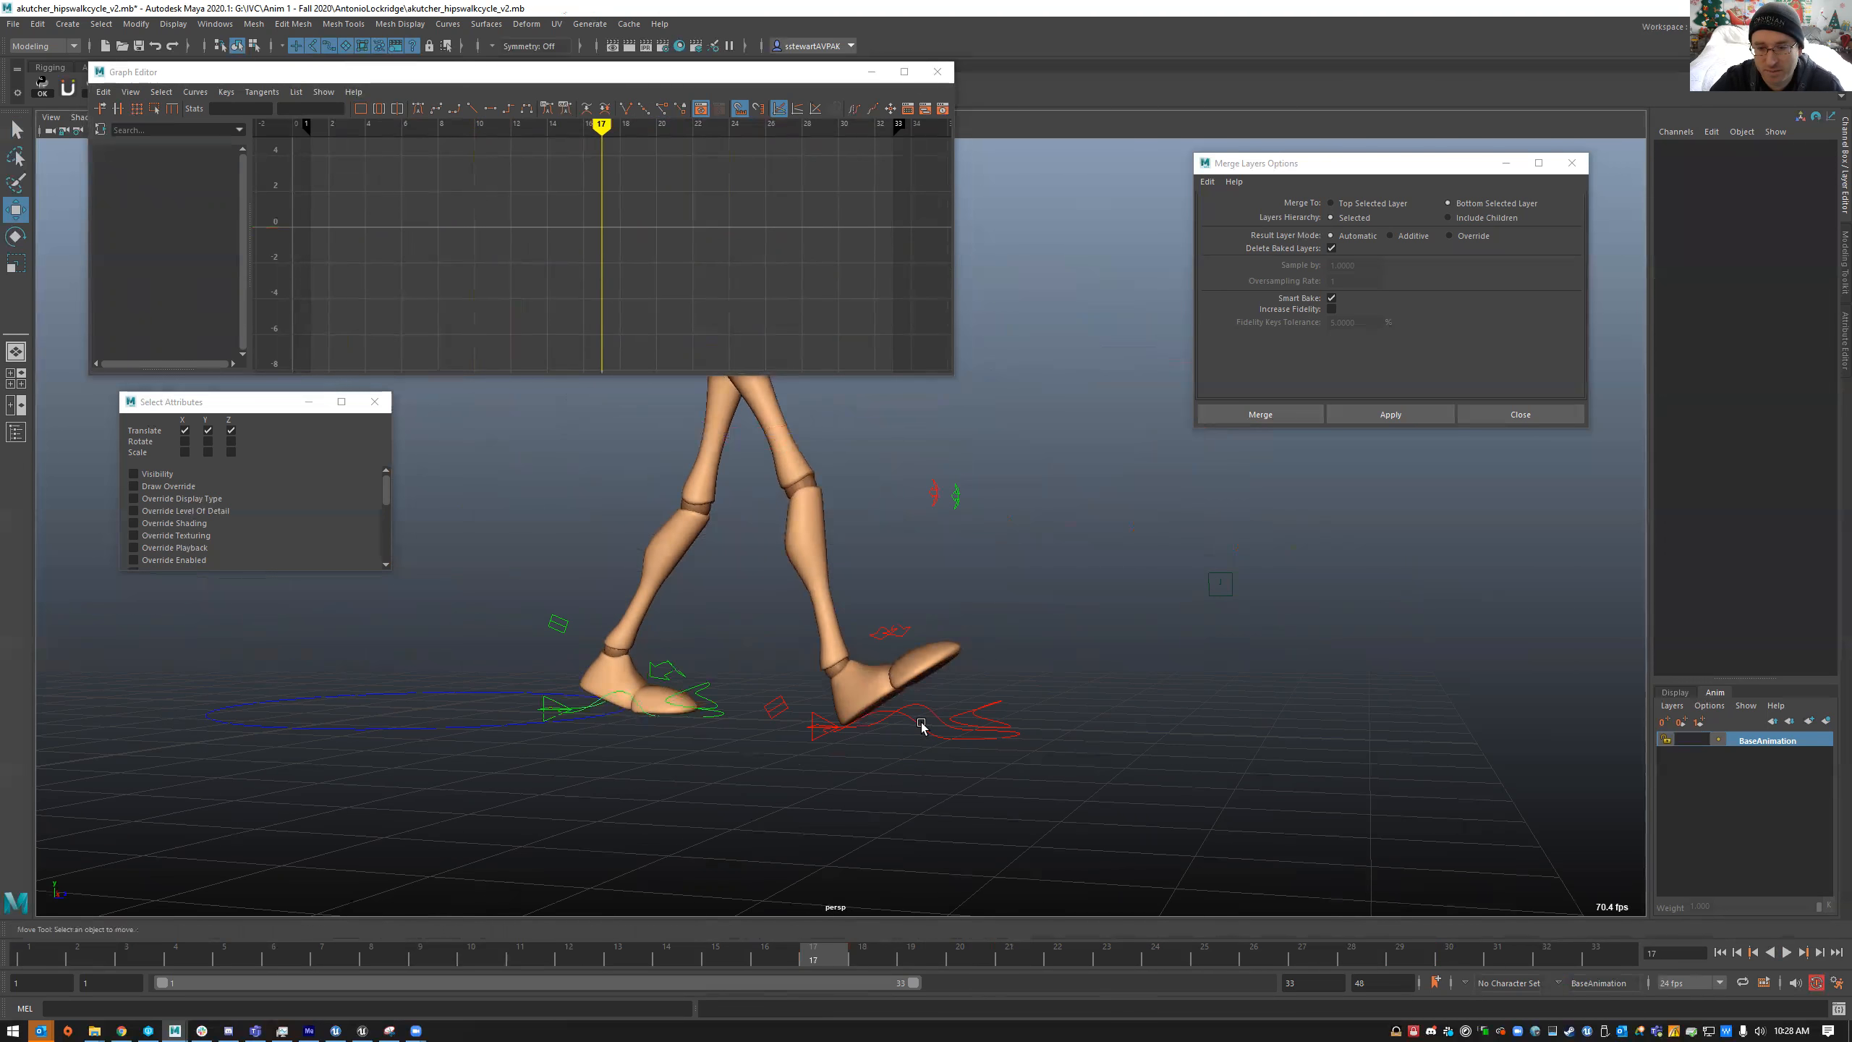
key(ctrl+z)
- Paste the right foot control's frame 33 Translate Z value, -5.853, onto its frame 17 key
alt+drag(913, 832, 948, 865)
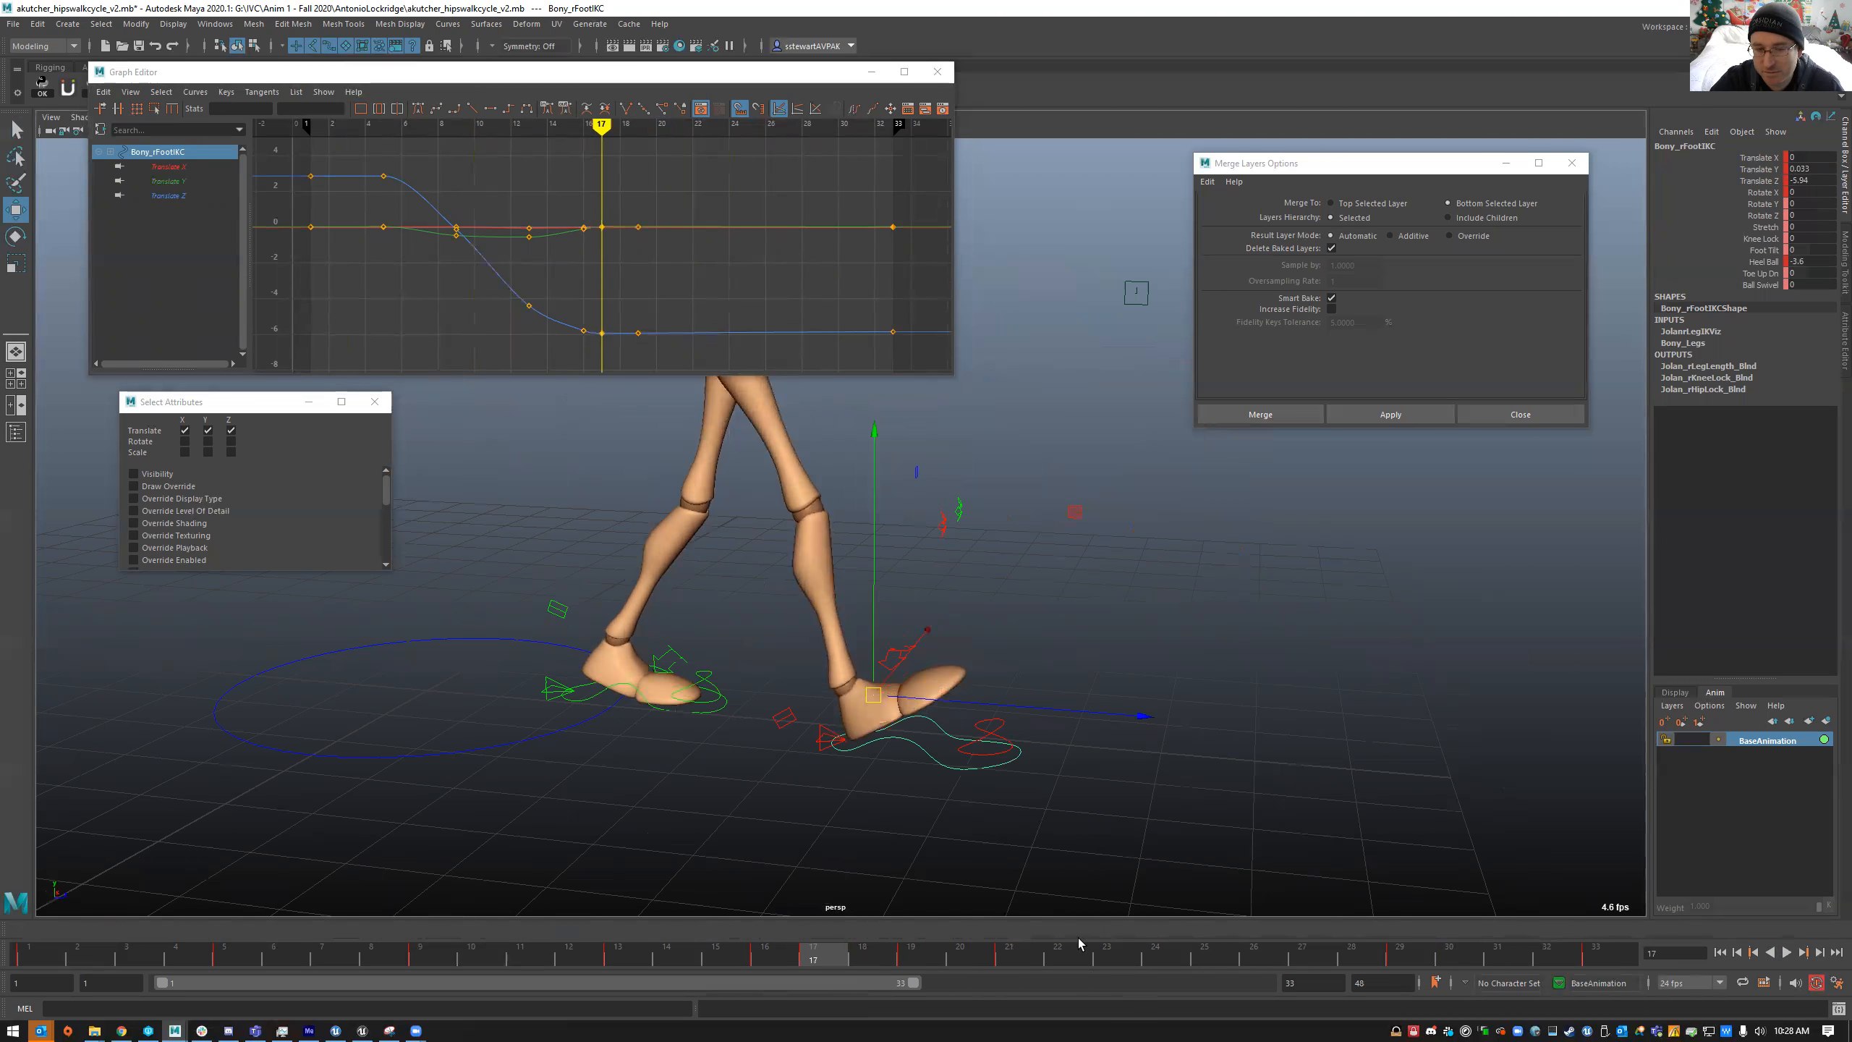
click(174, 196)
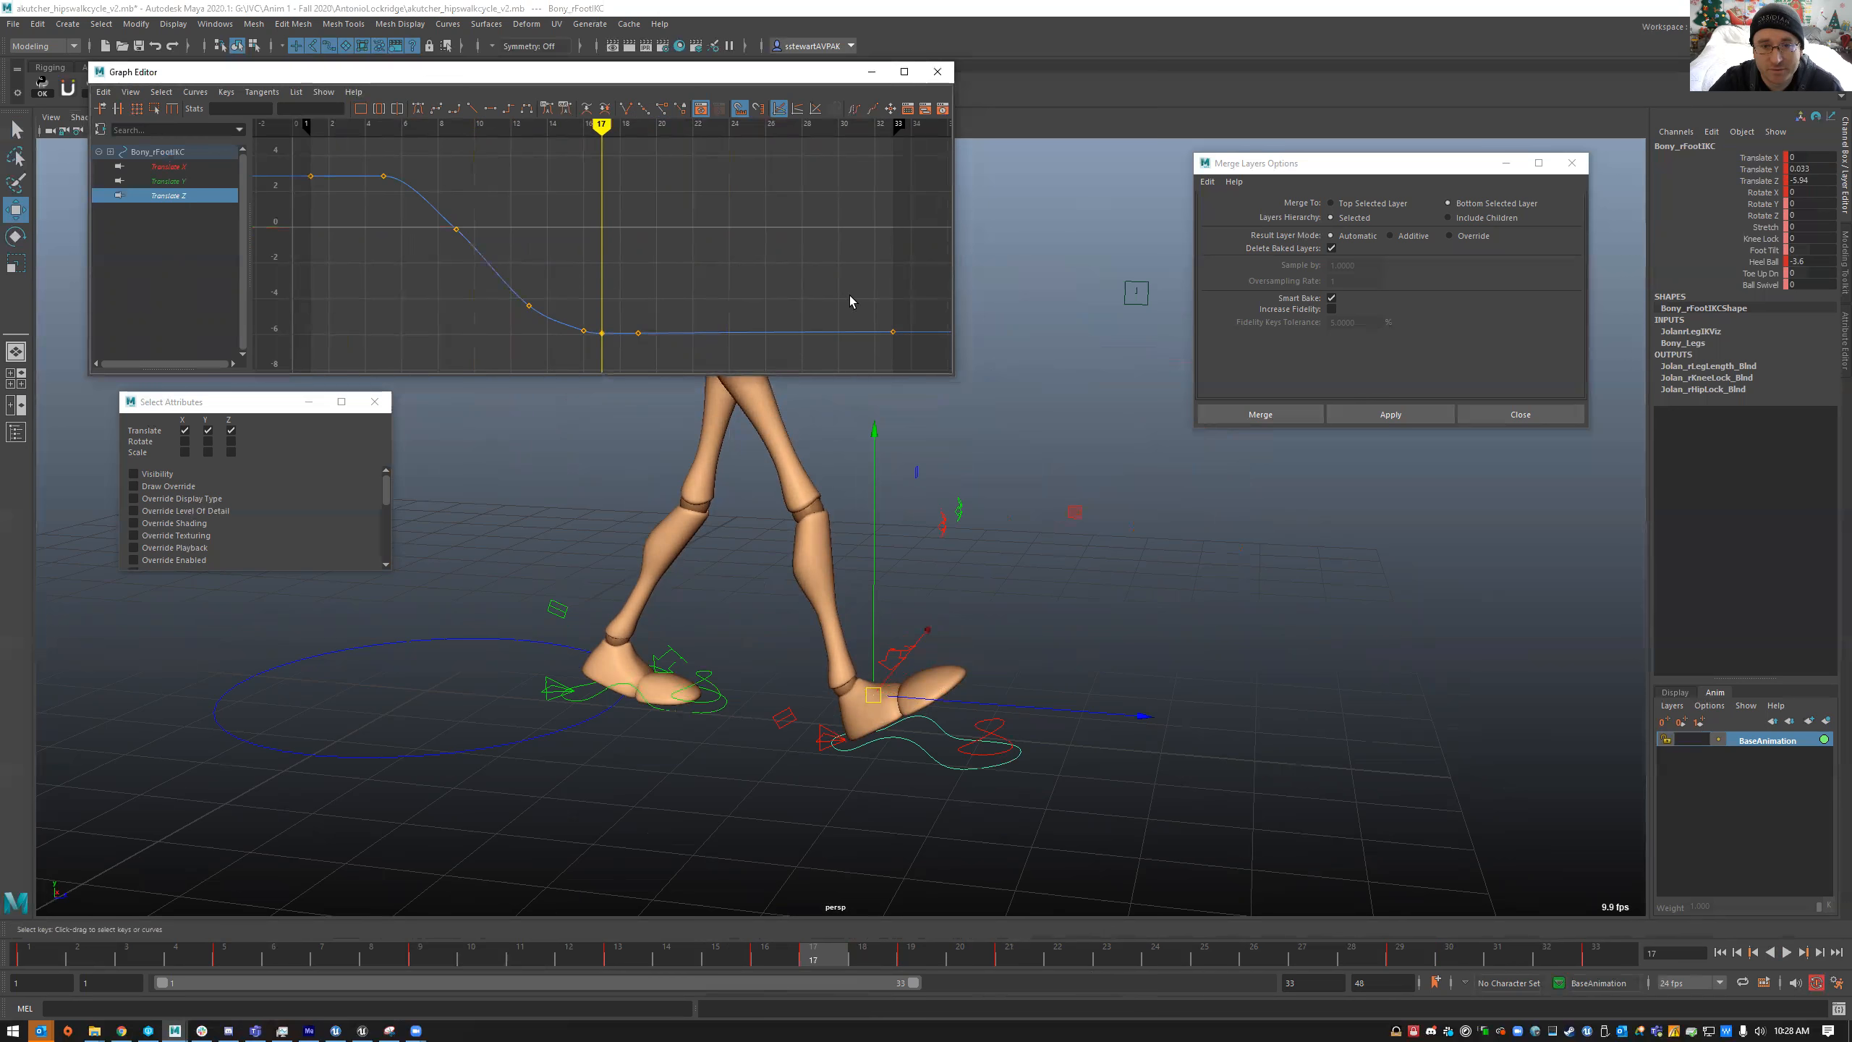
key(ctrl+c)
key(ctrl+v)
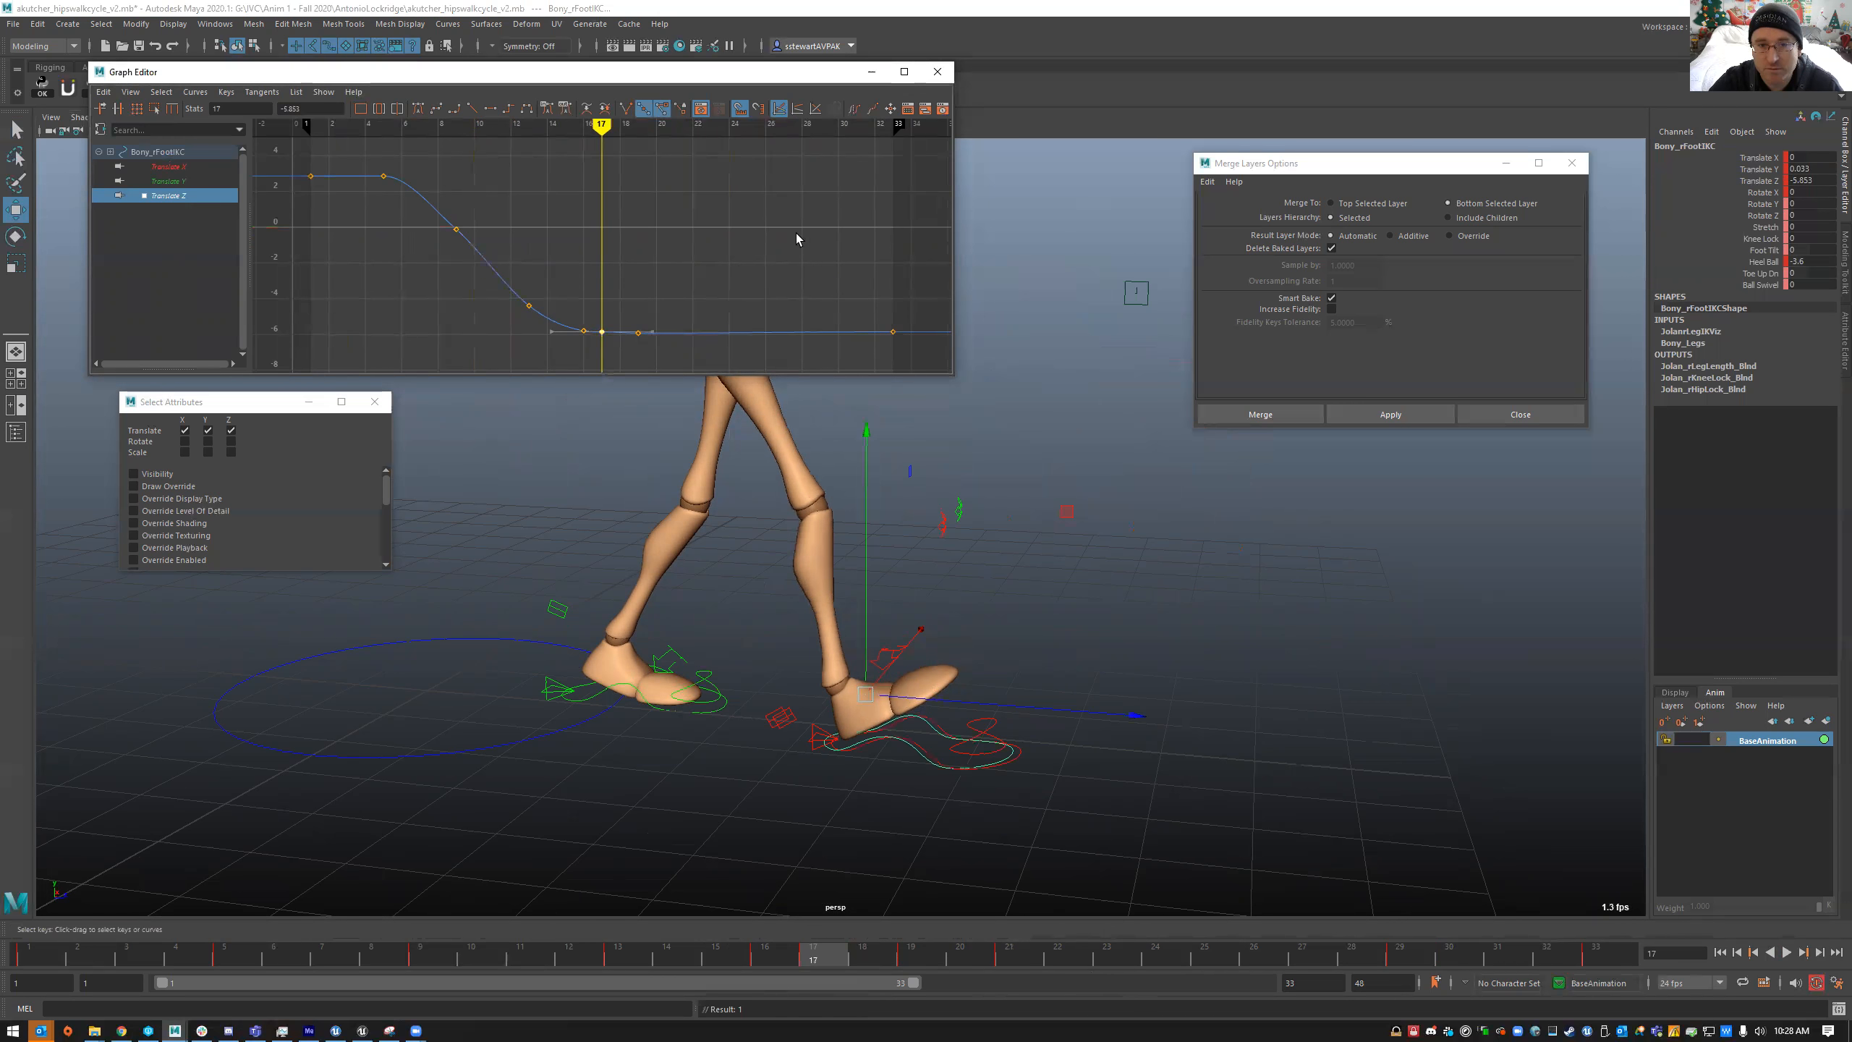
- Clear the graph key selection and play the walk to review the right foot's planted phase
click(628, 352)
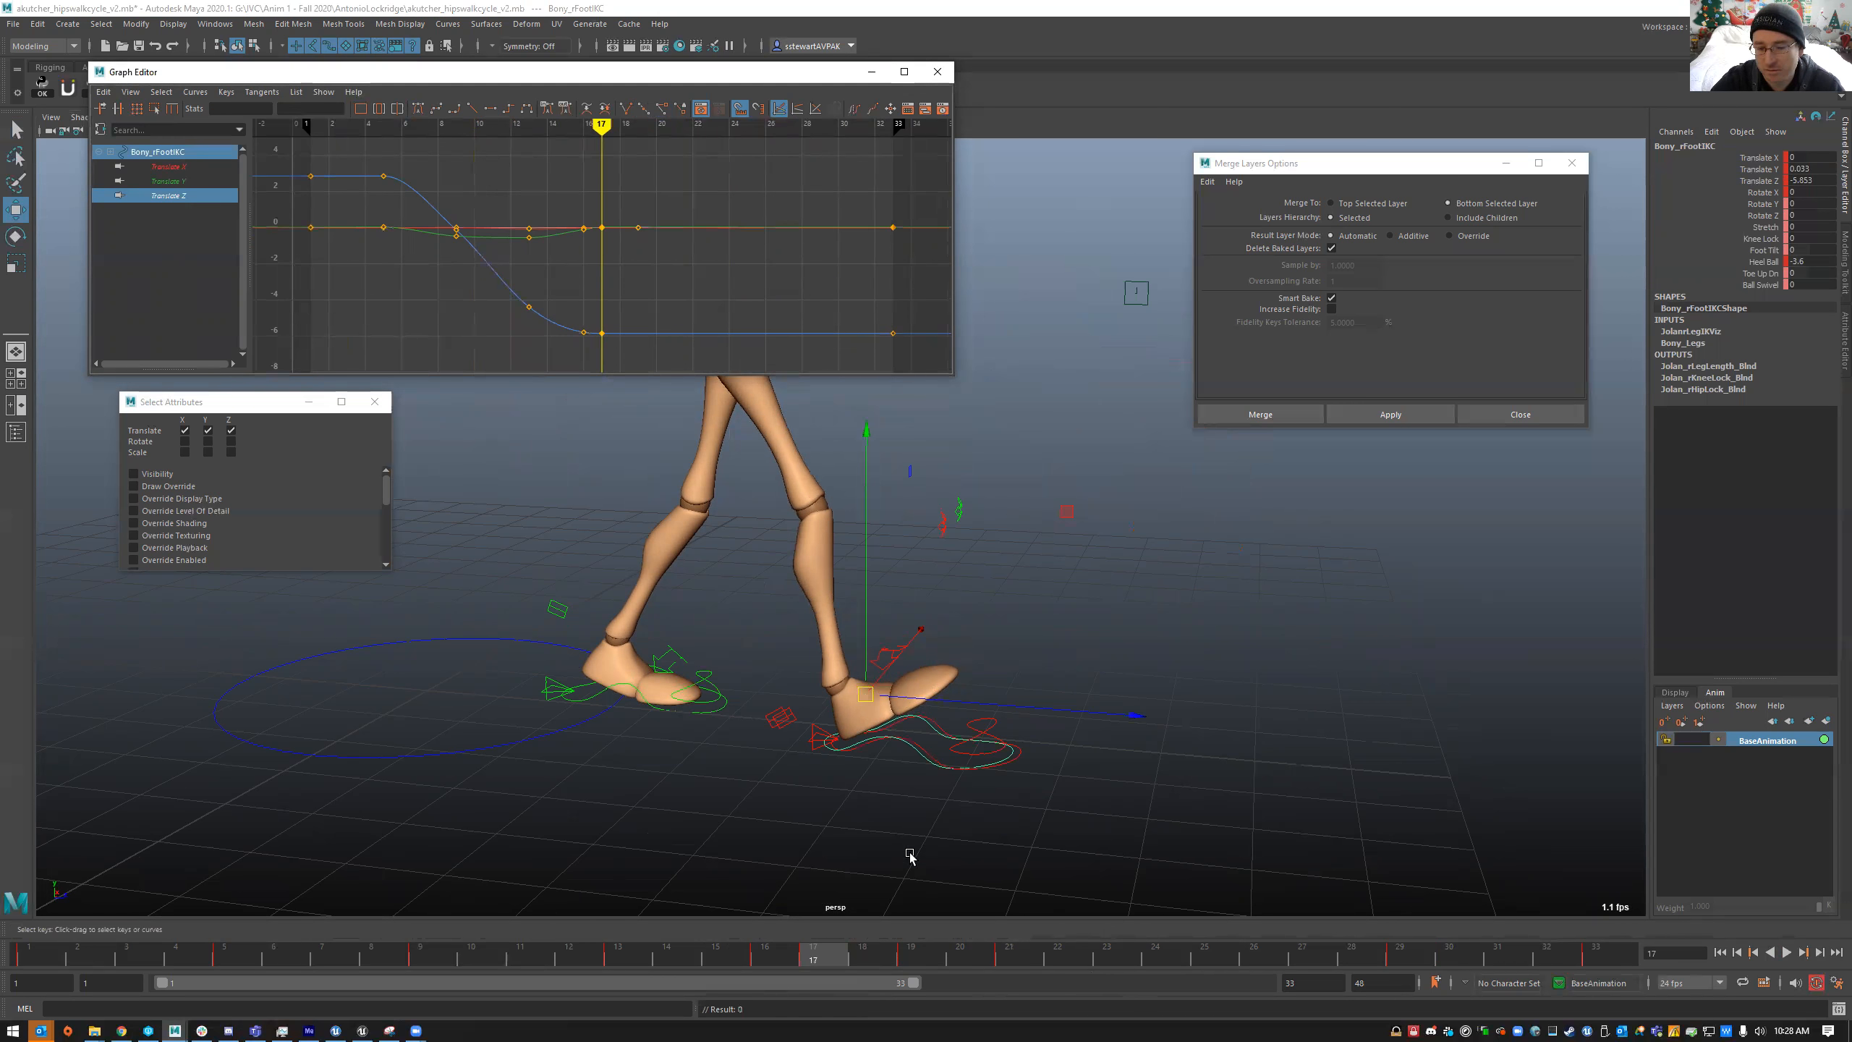
key(alt+v)
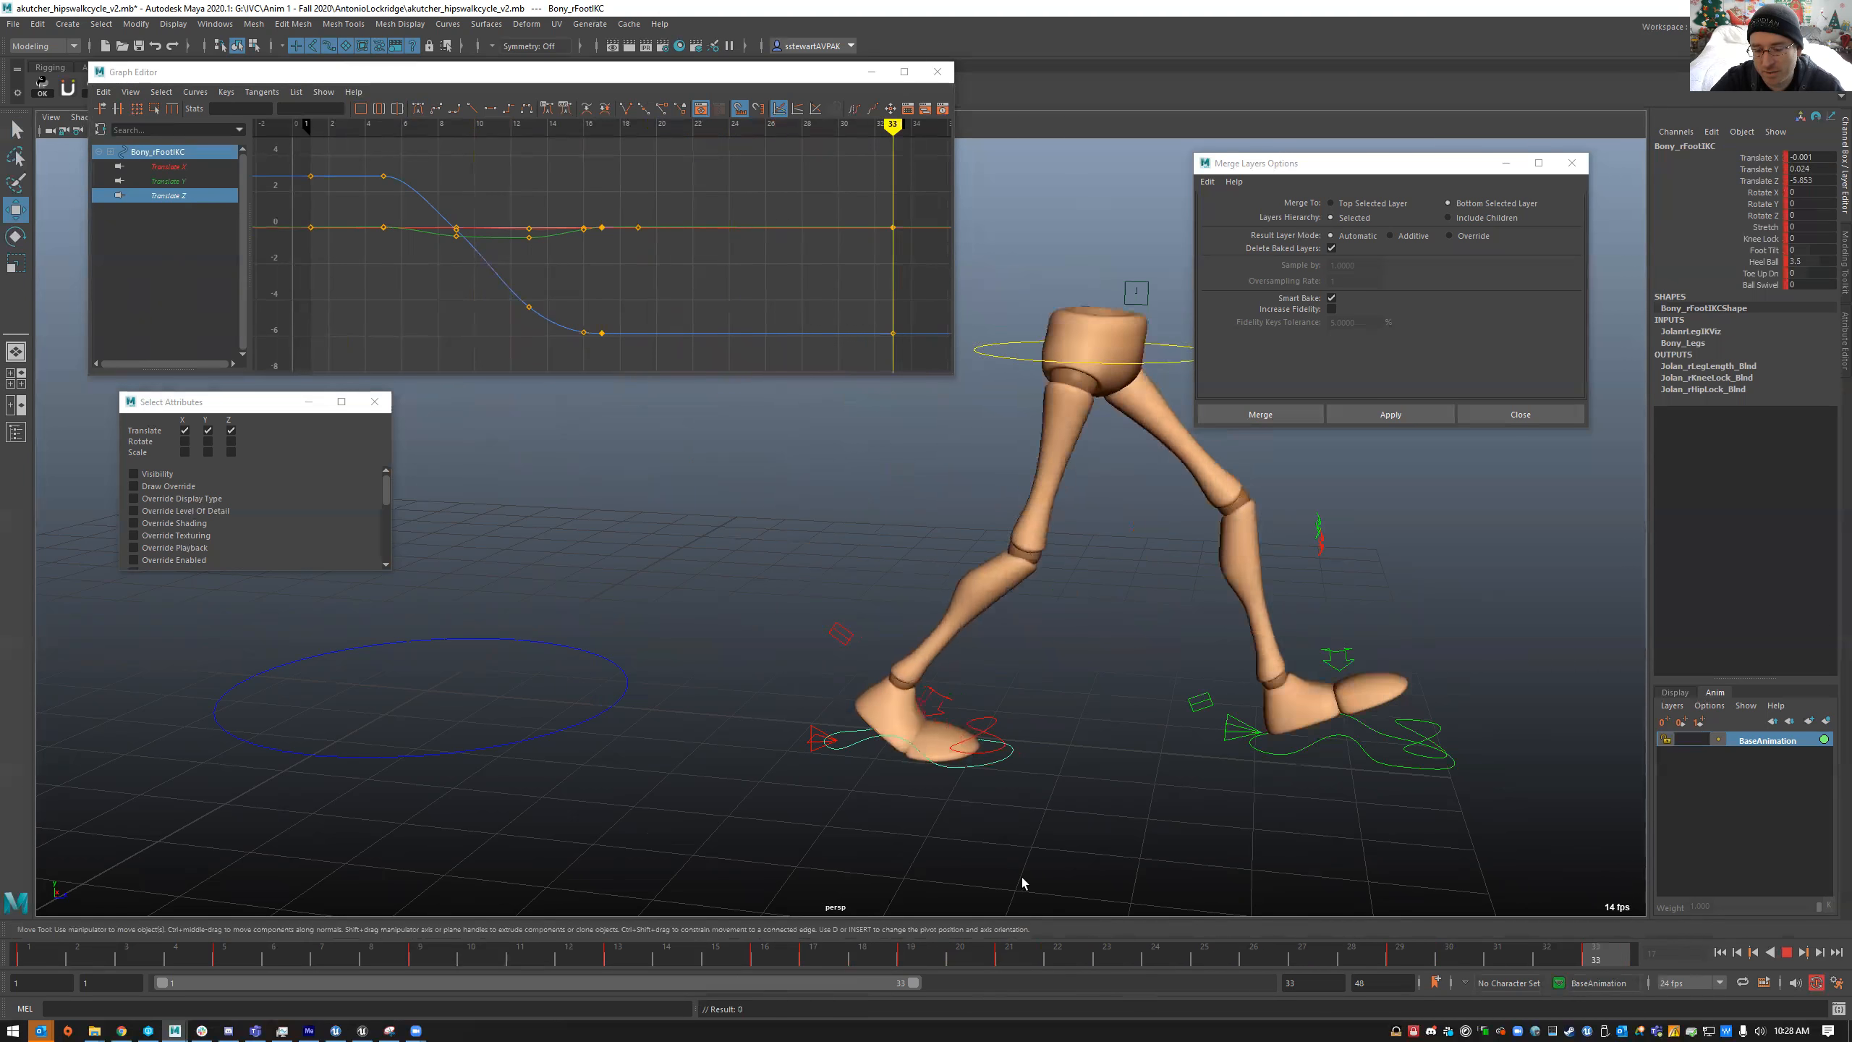
key(alt+v)
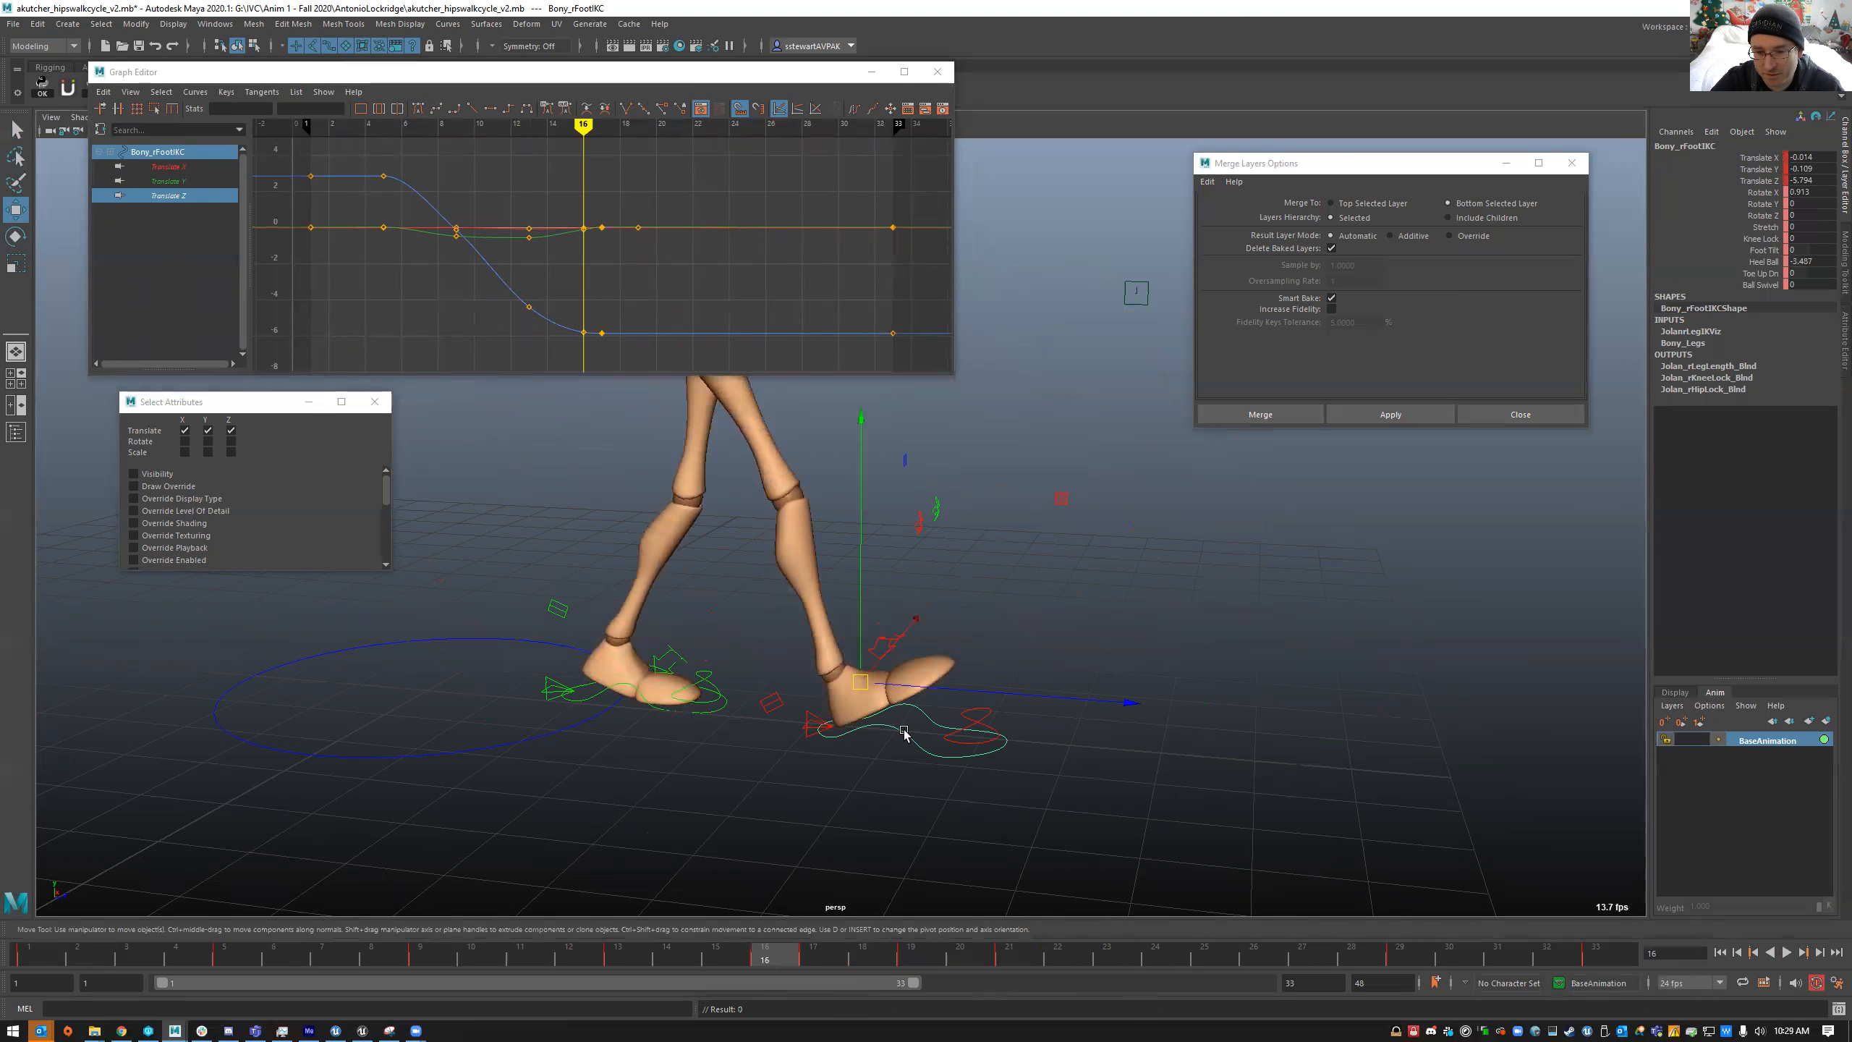
- Try to move the pasted duplicate right foot control off the rig at frame 16, delete it, and replay the walk
key(ctrl+v)
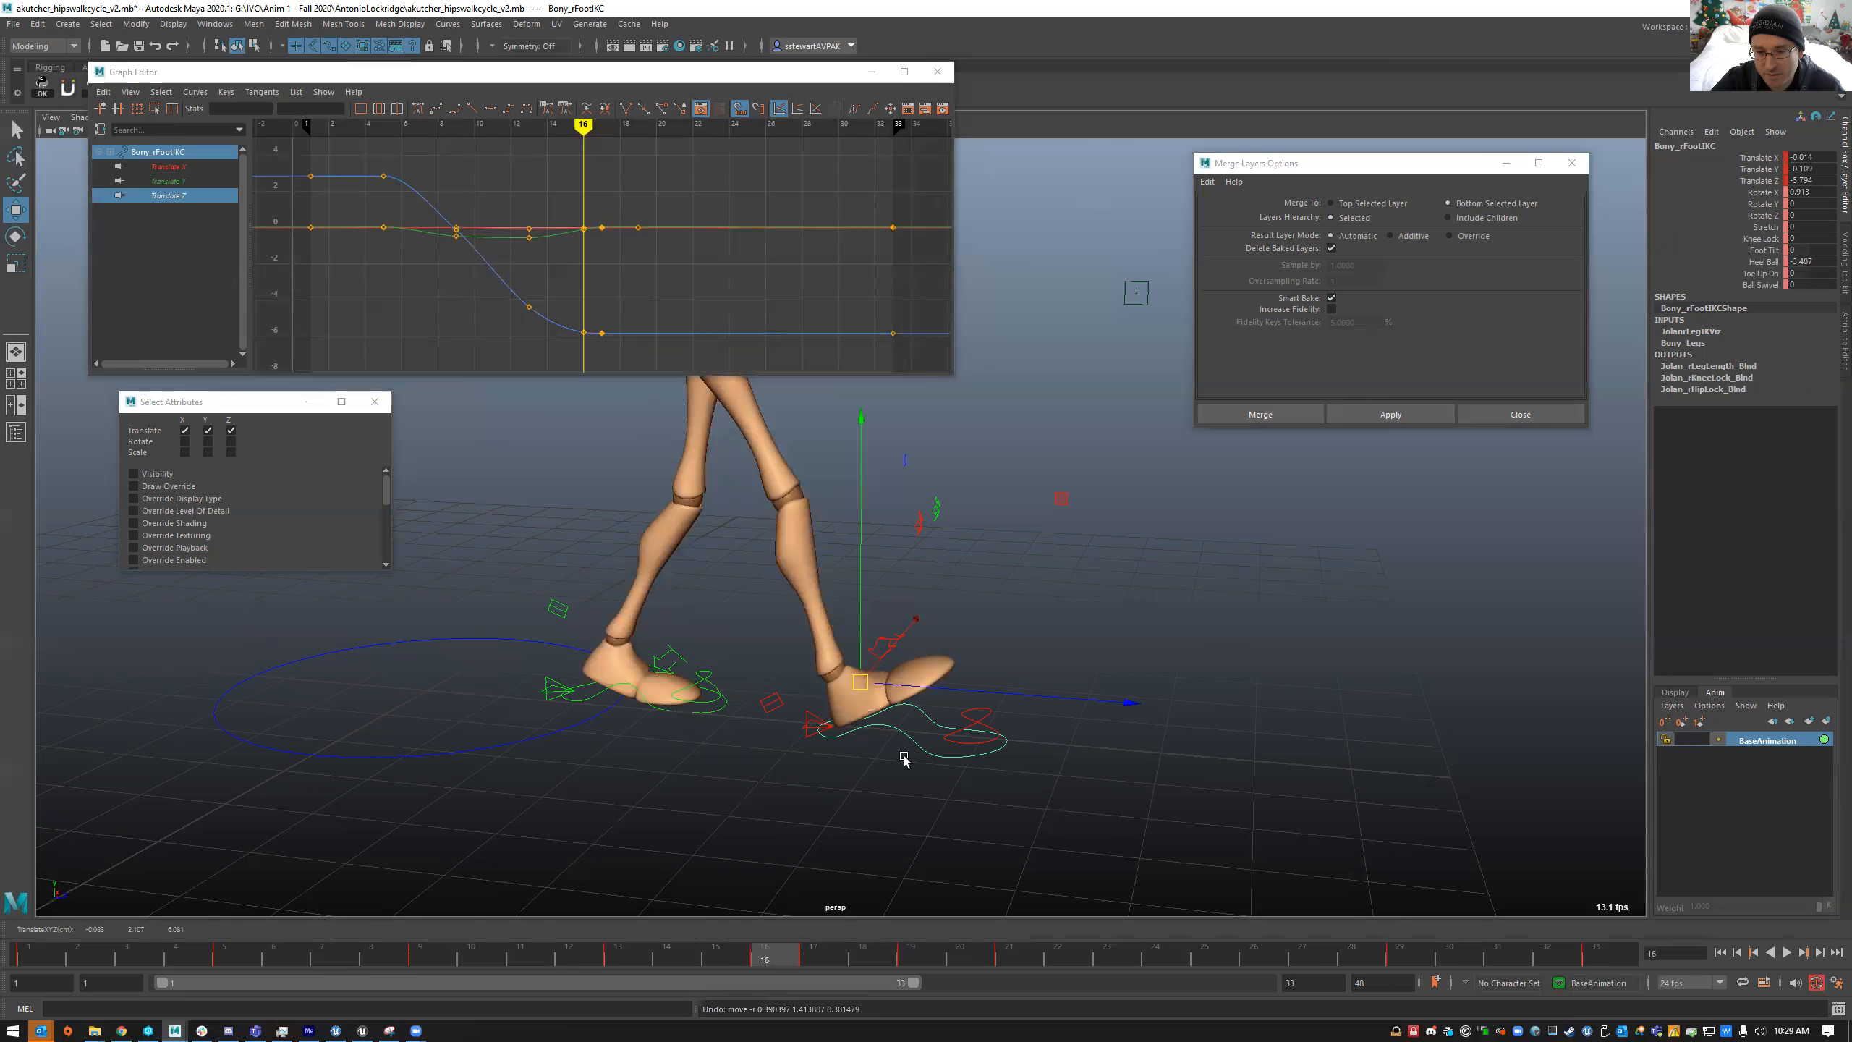
drag(865, 693, 1004, 534)
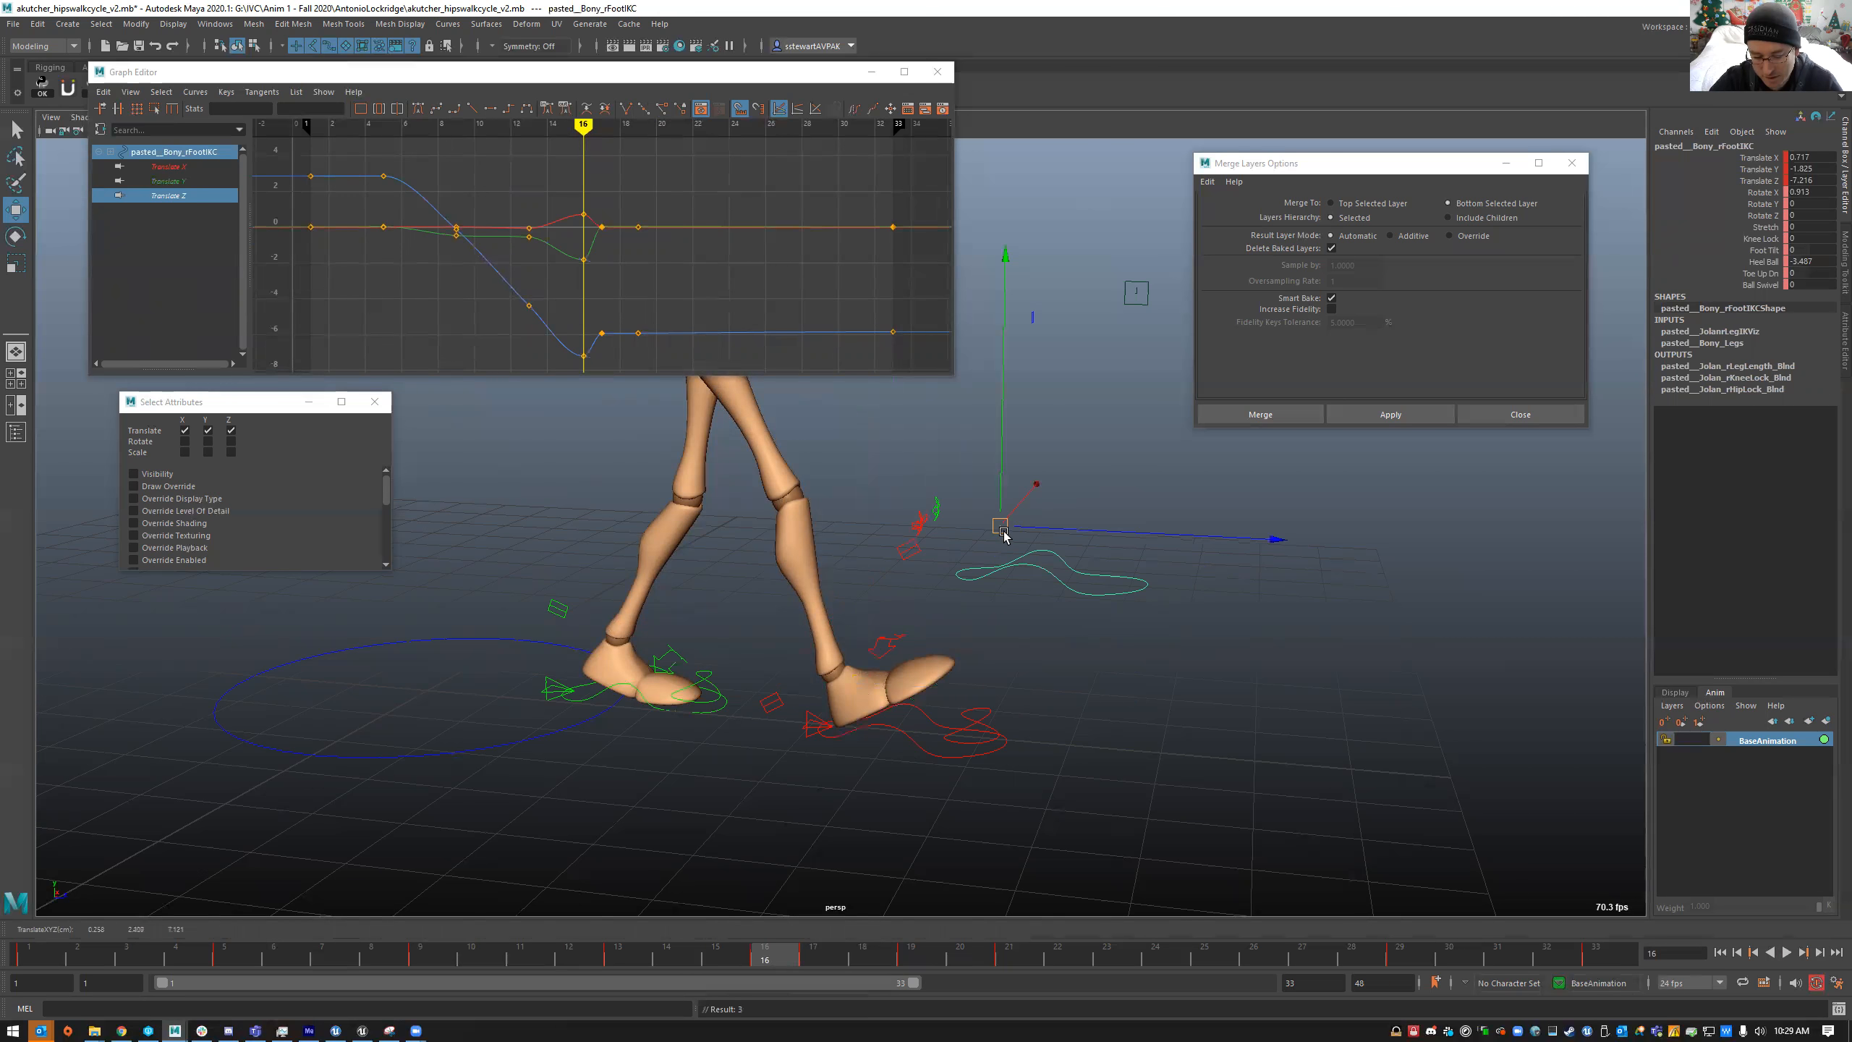
click(1006, 666)
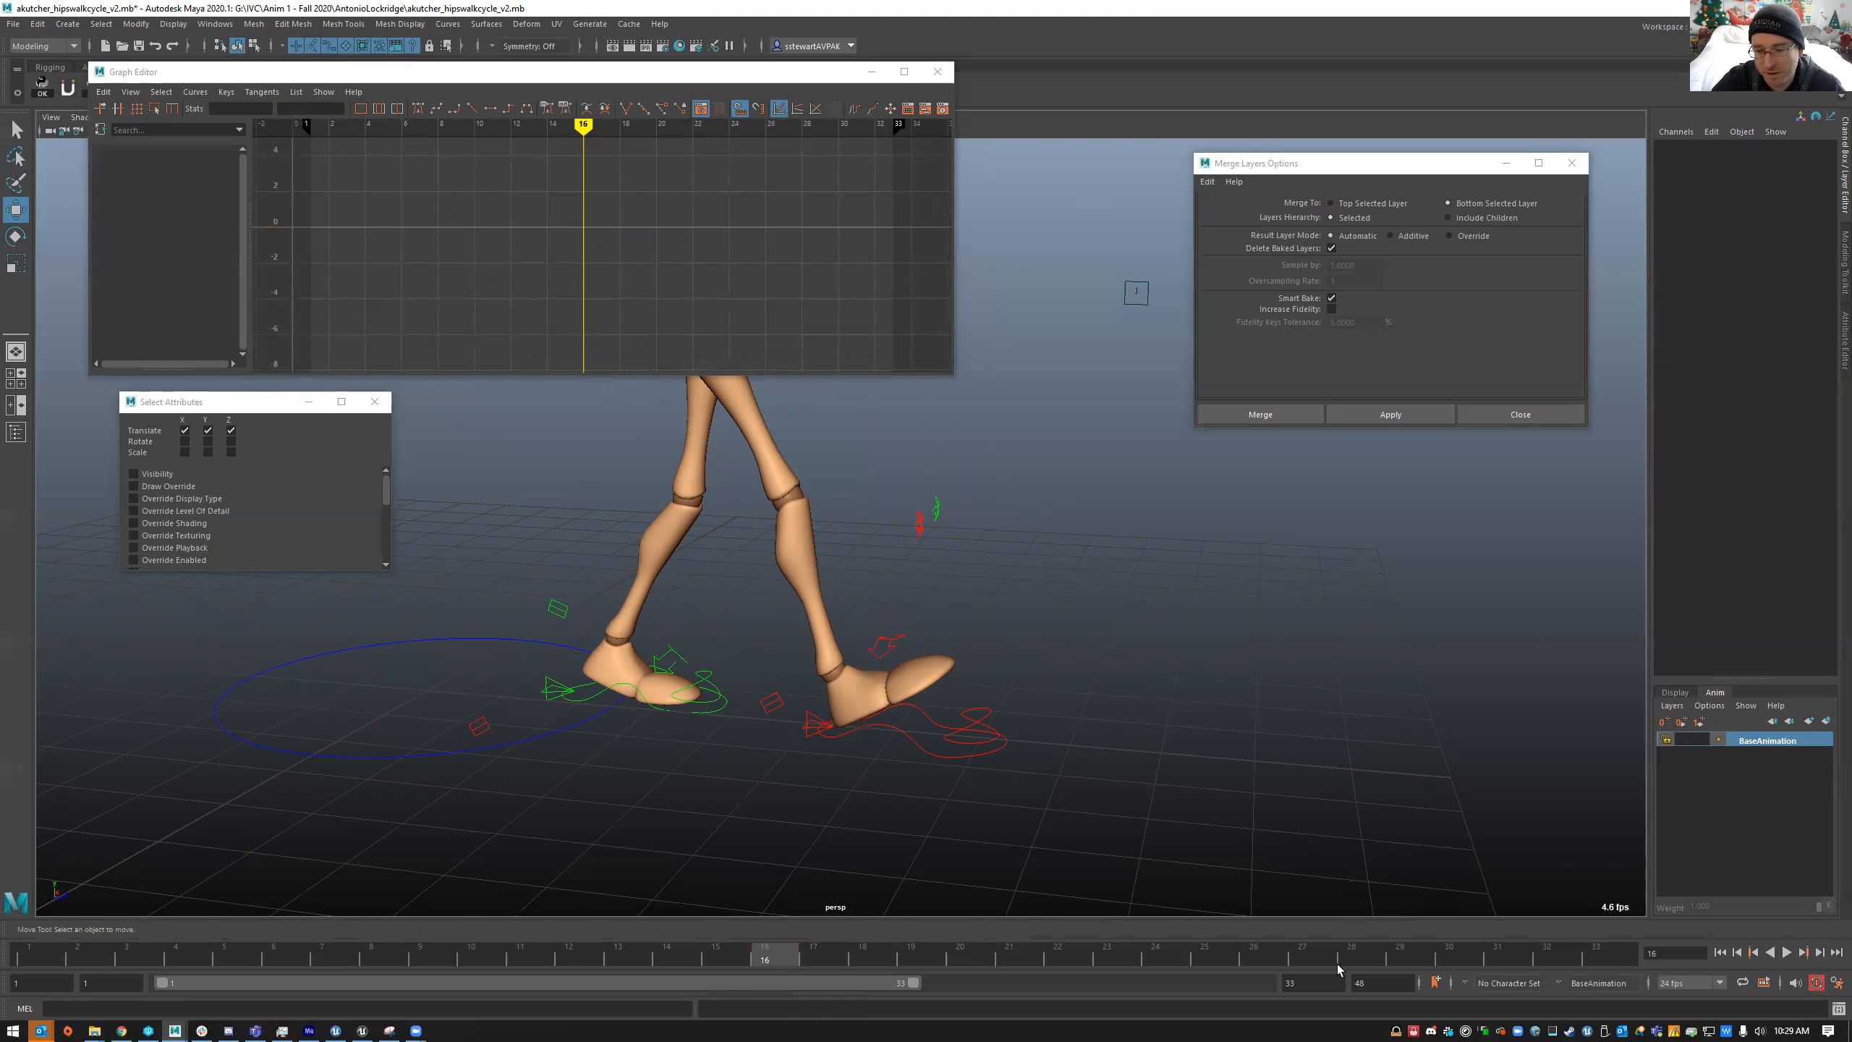
key(alt+v)
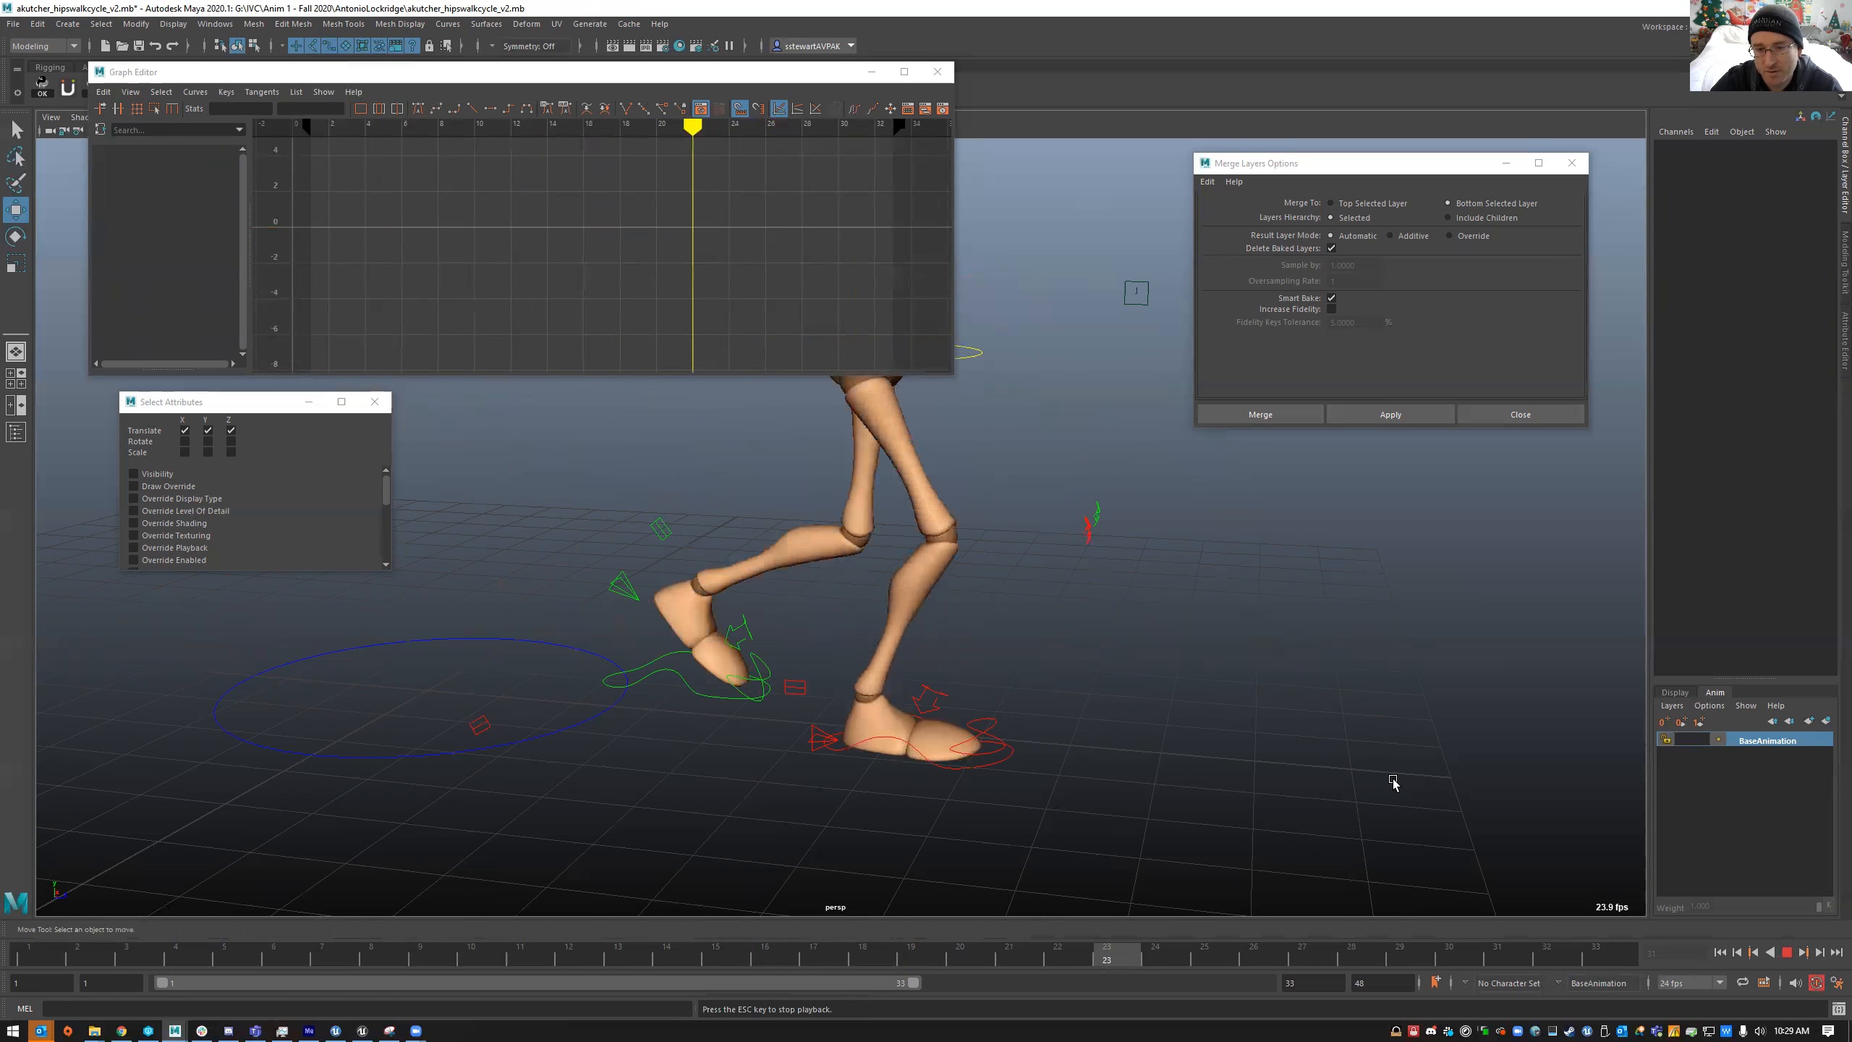
key(alt+v)
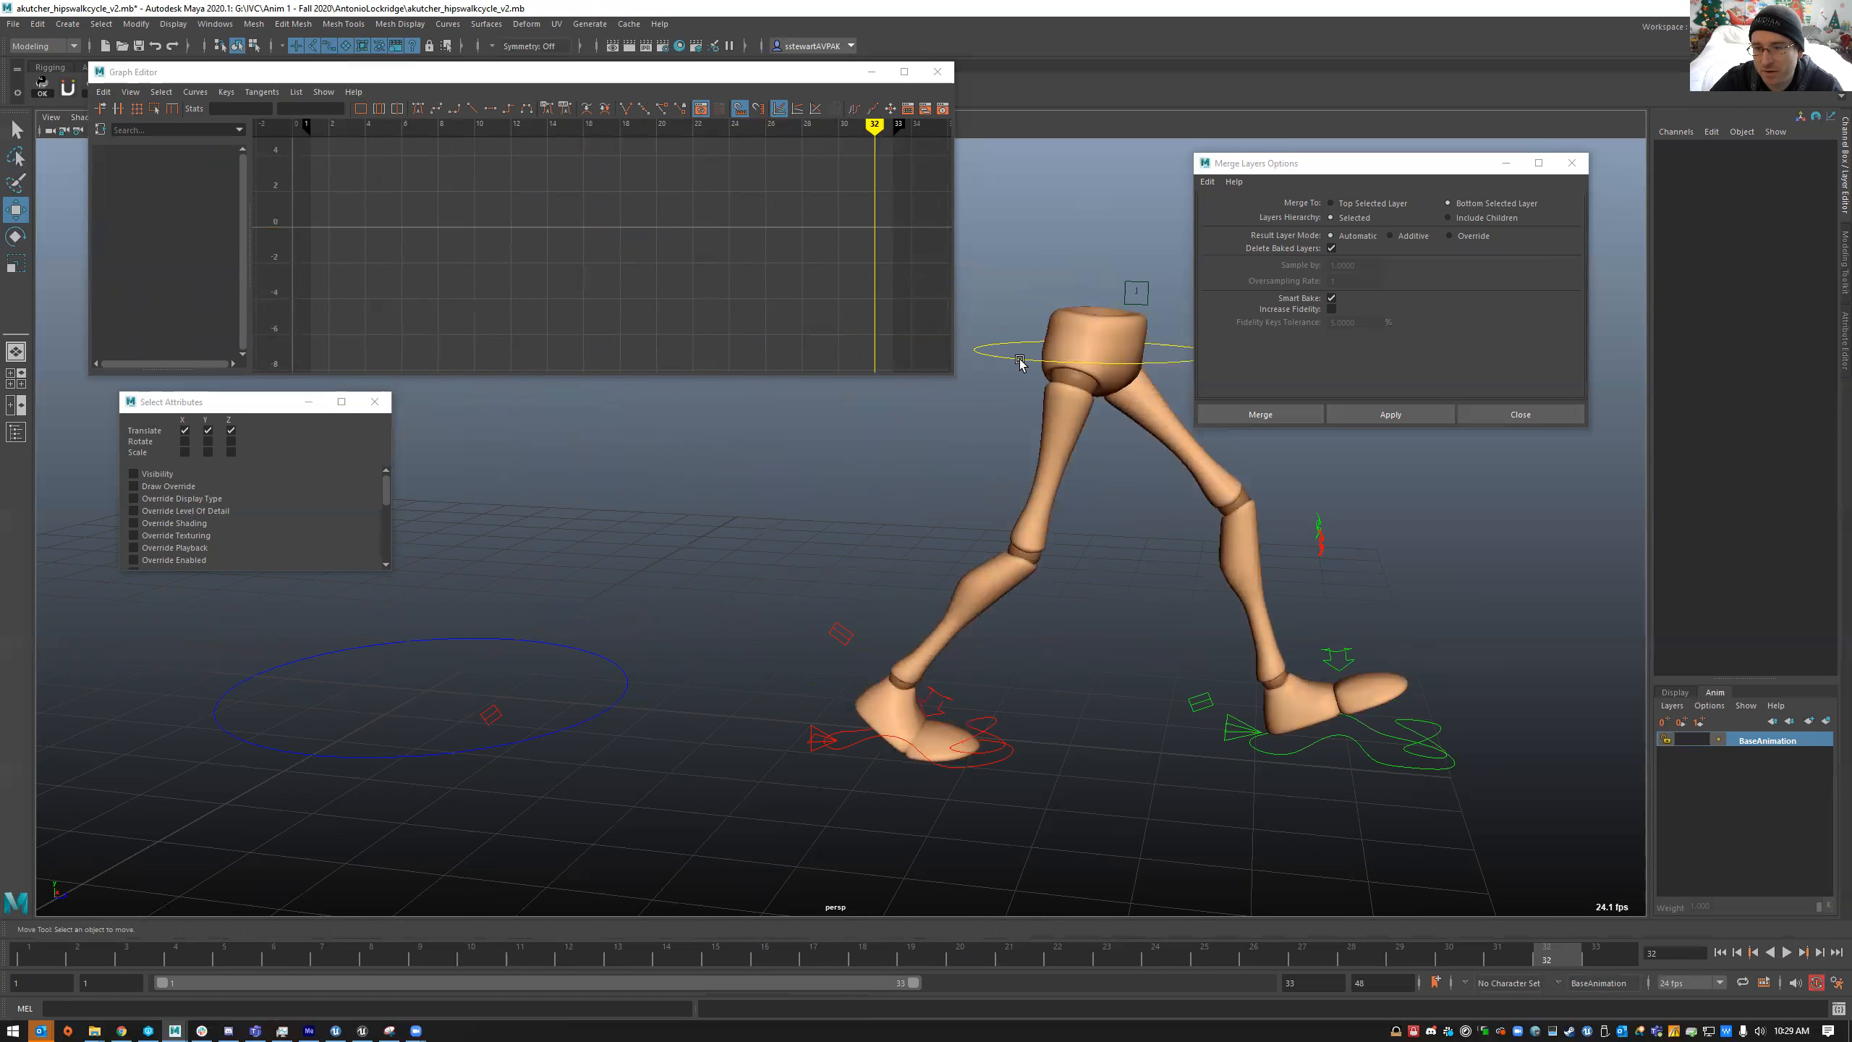
- Try moving the hip root control down at frame 32 to expose the pasted duplicate root control, and select that duplicate
click(984, 394)
key(ctrl+z)
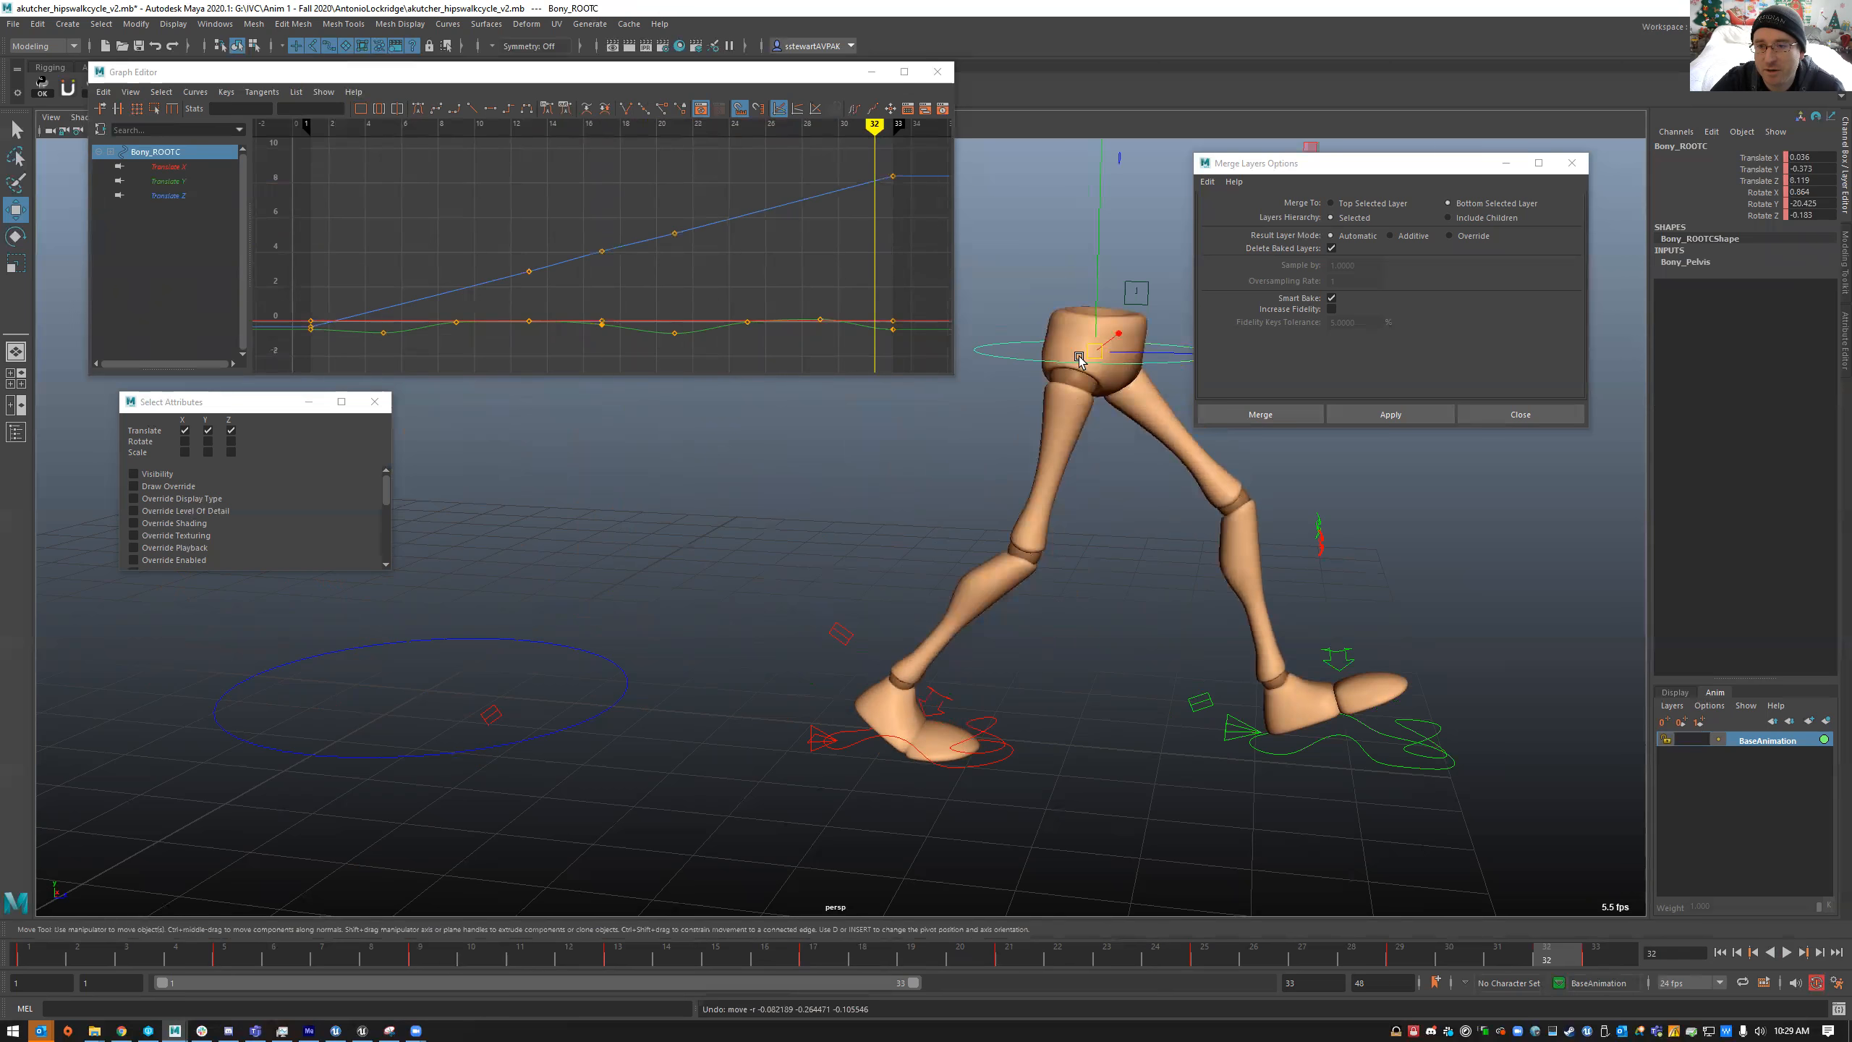
middle_drag(1060, 436, 1052, 553)
alt+drag(1053, 553, 1045, 604)
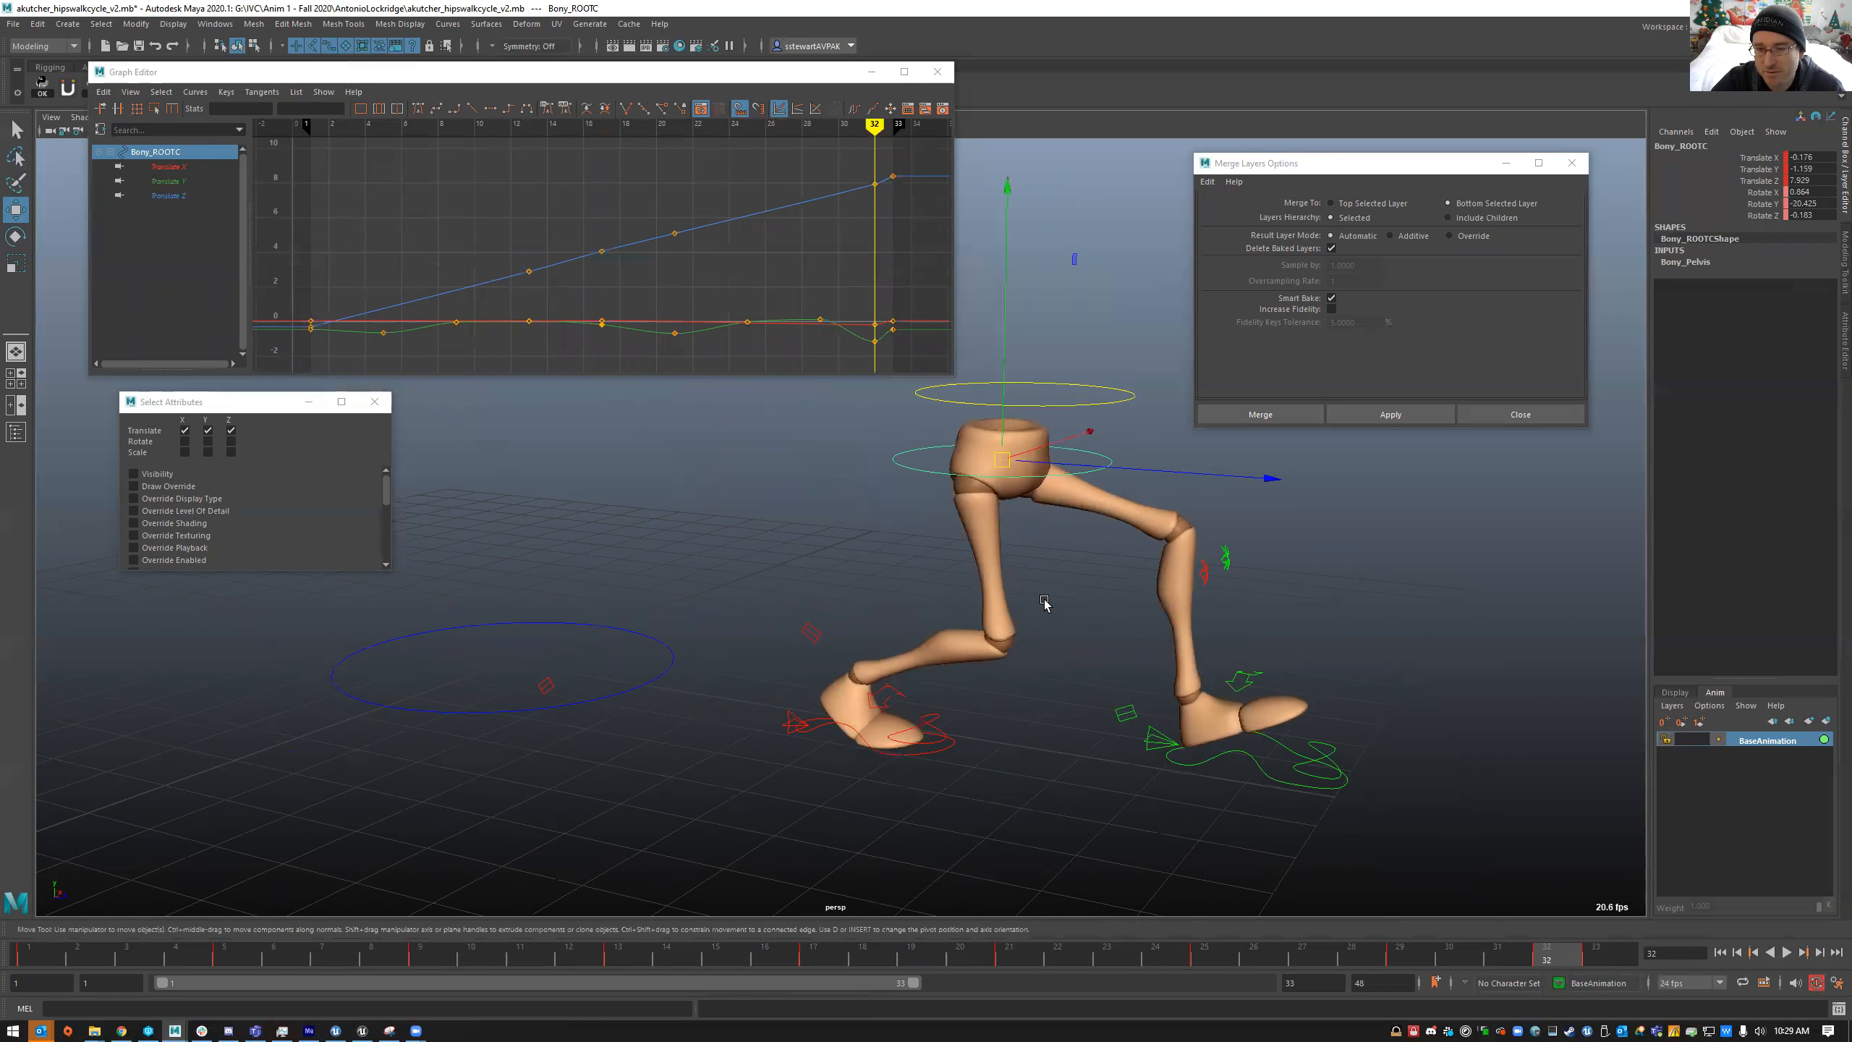
click(960, 398)
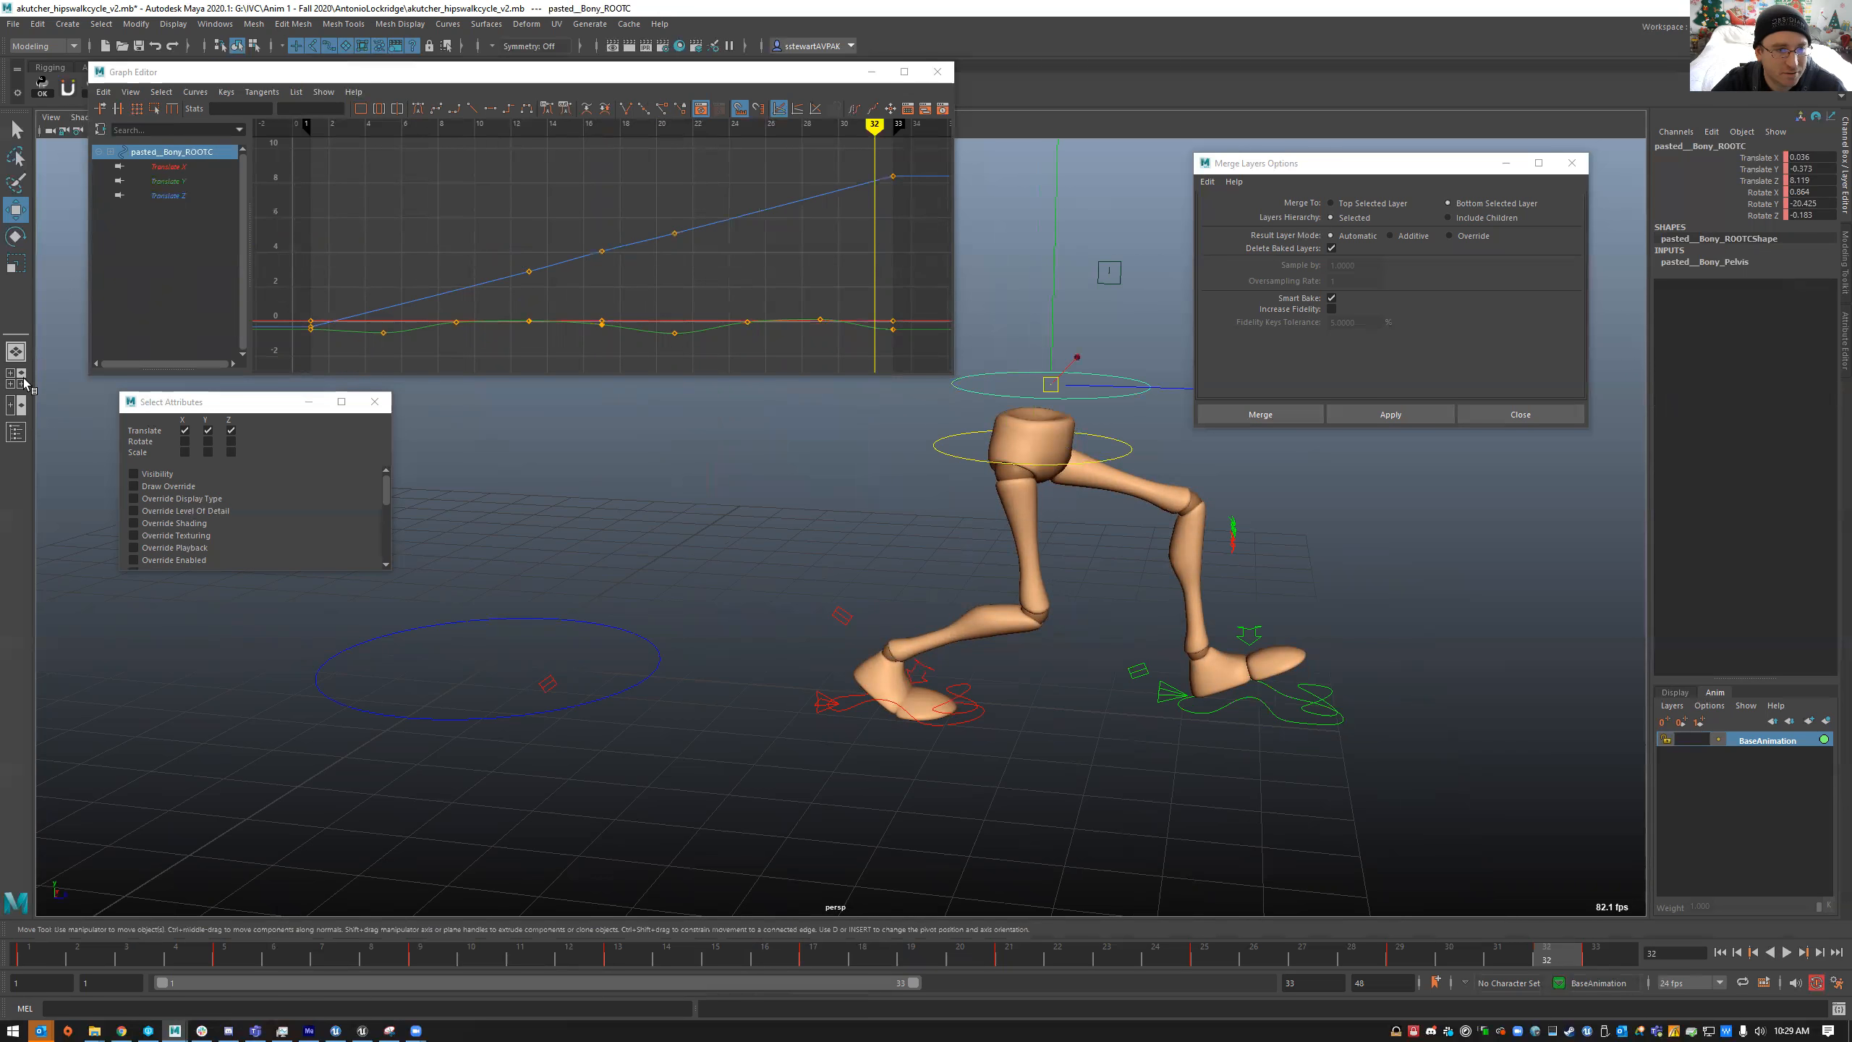
- Open the Outliner to locate the pasted rig group, and move it clear of the character
click(16, 432)
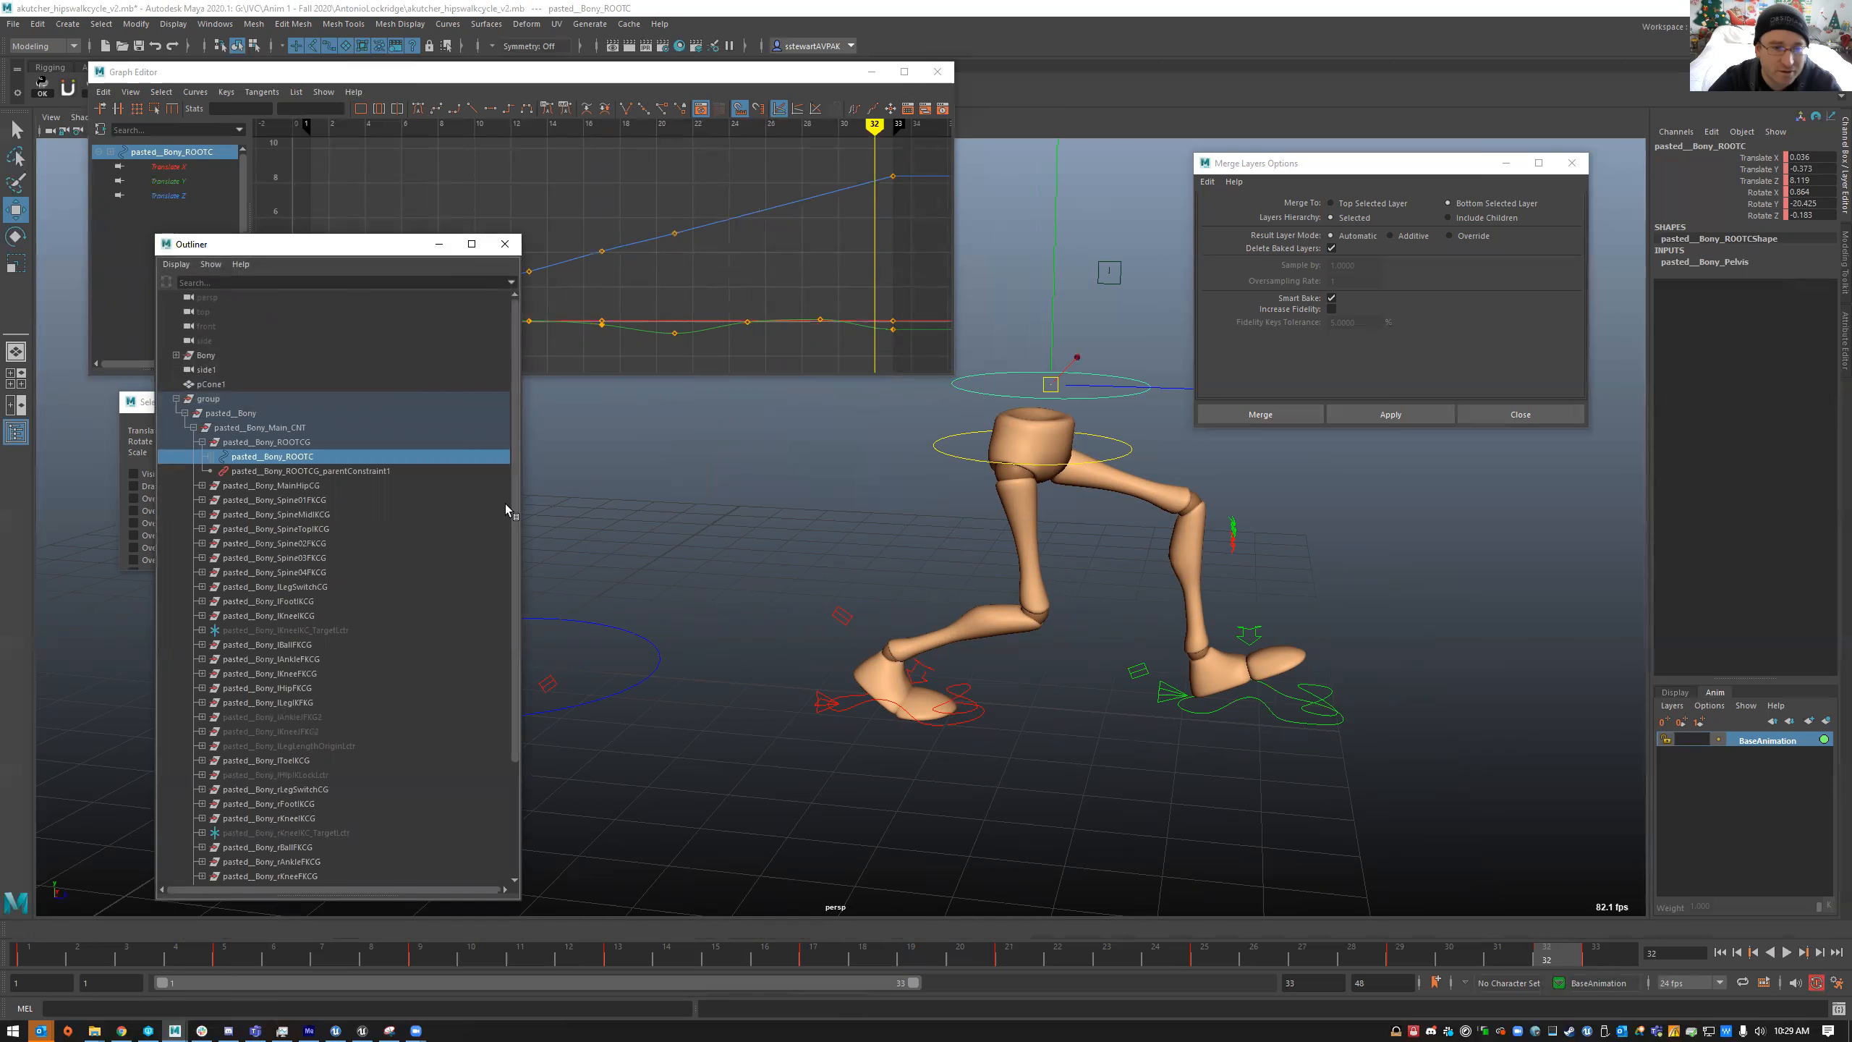
drag(323, 240, 188, 40)
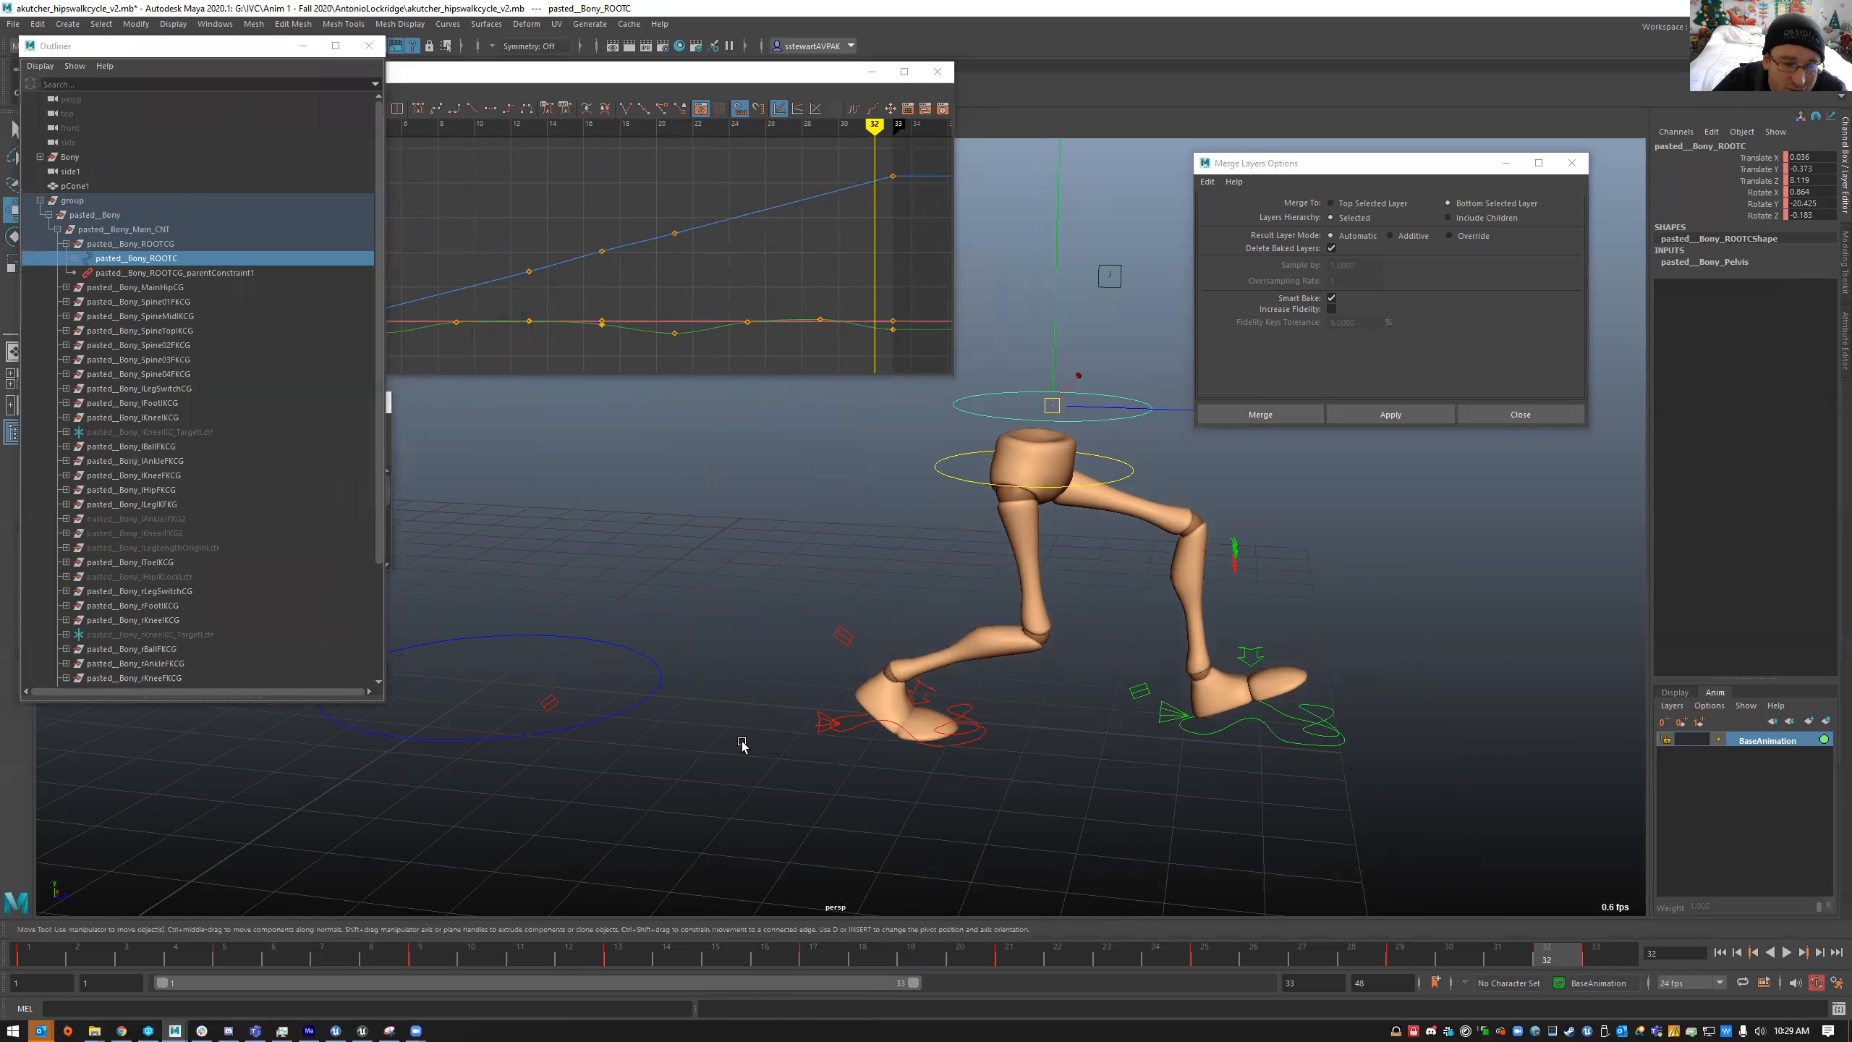
- Undo the recent root and foot edits as far back as the undo history allows
click(777, 736)
key(ctrl+z)
key(ctrl+z)
key(ctrl+z)
key(ctrl+z)
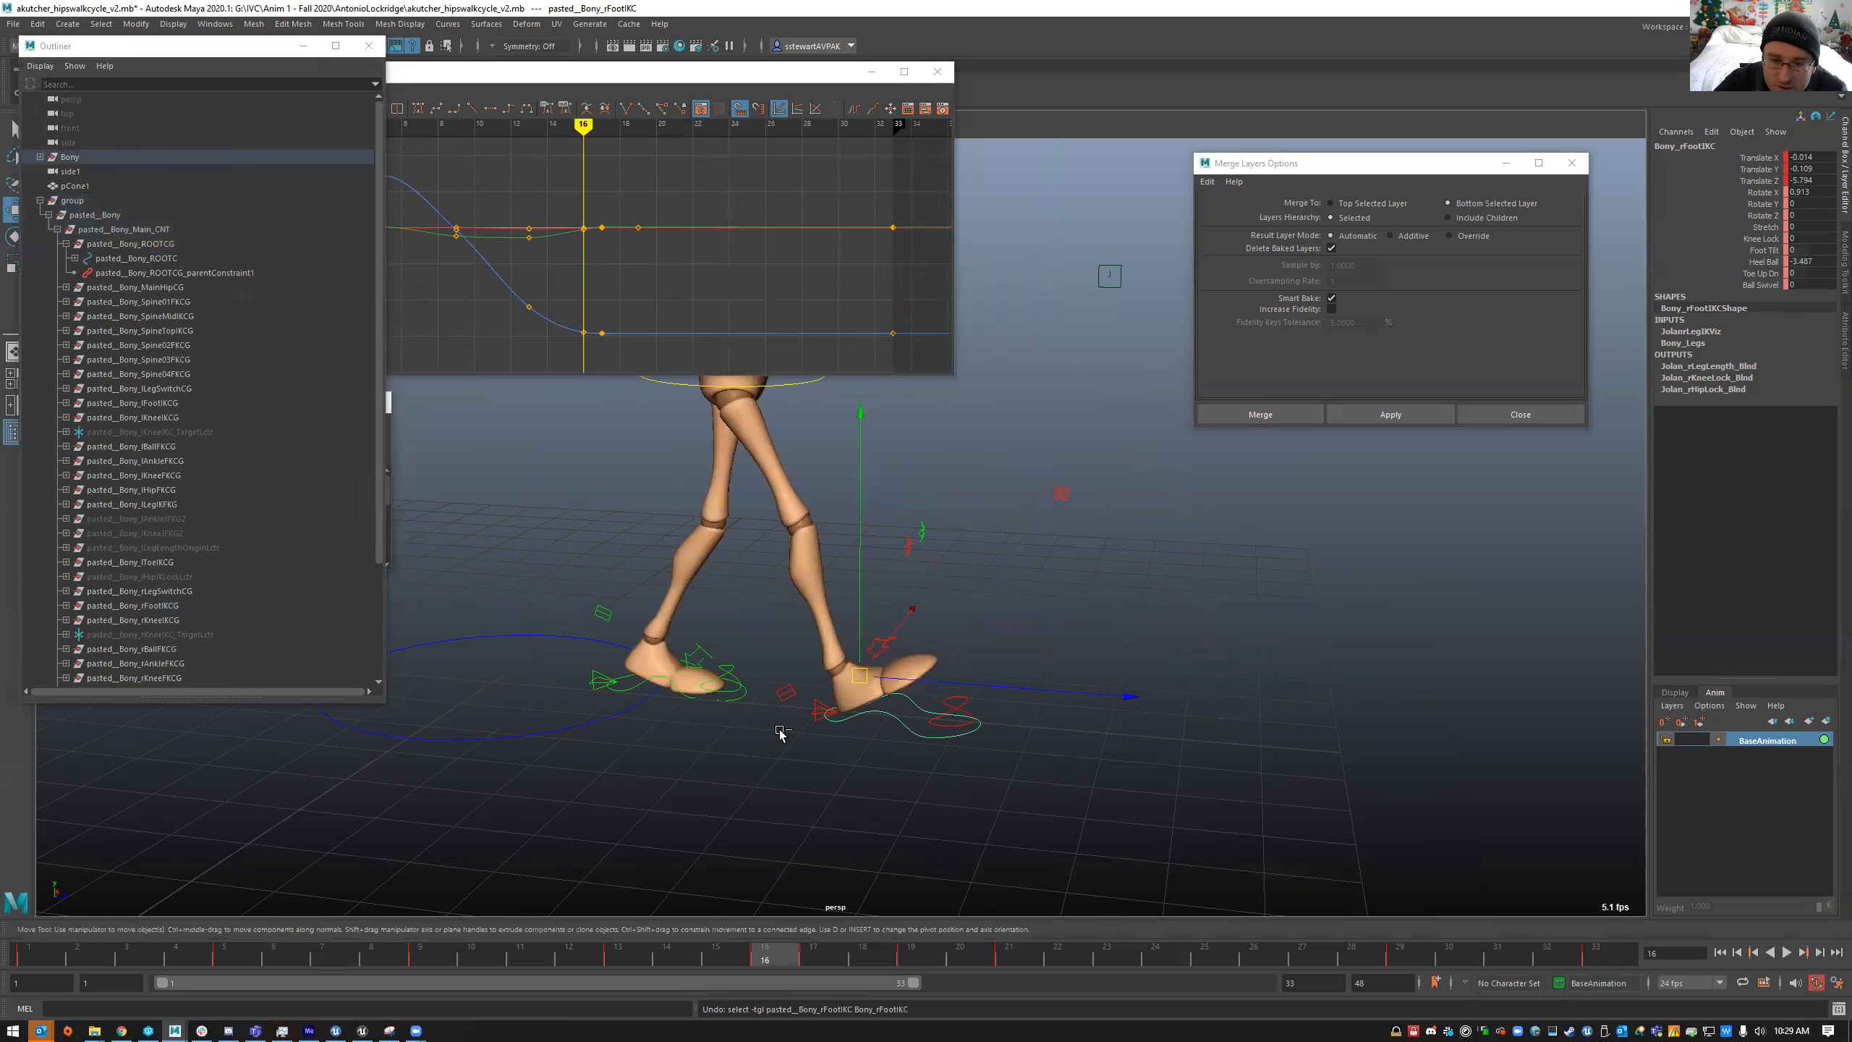
key(ctrl+z)
key(ctrl+z)
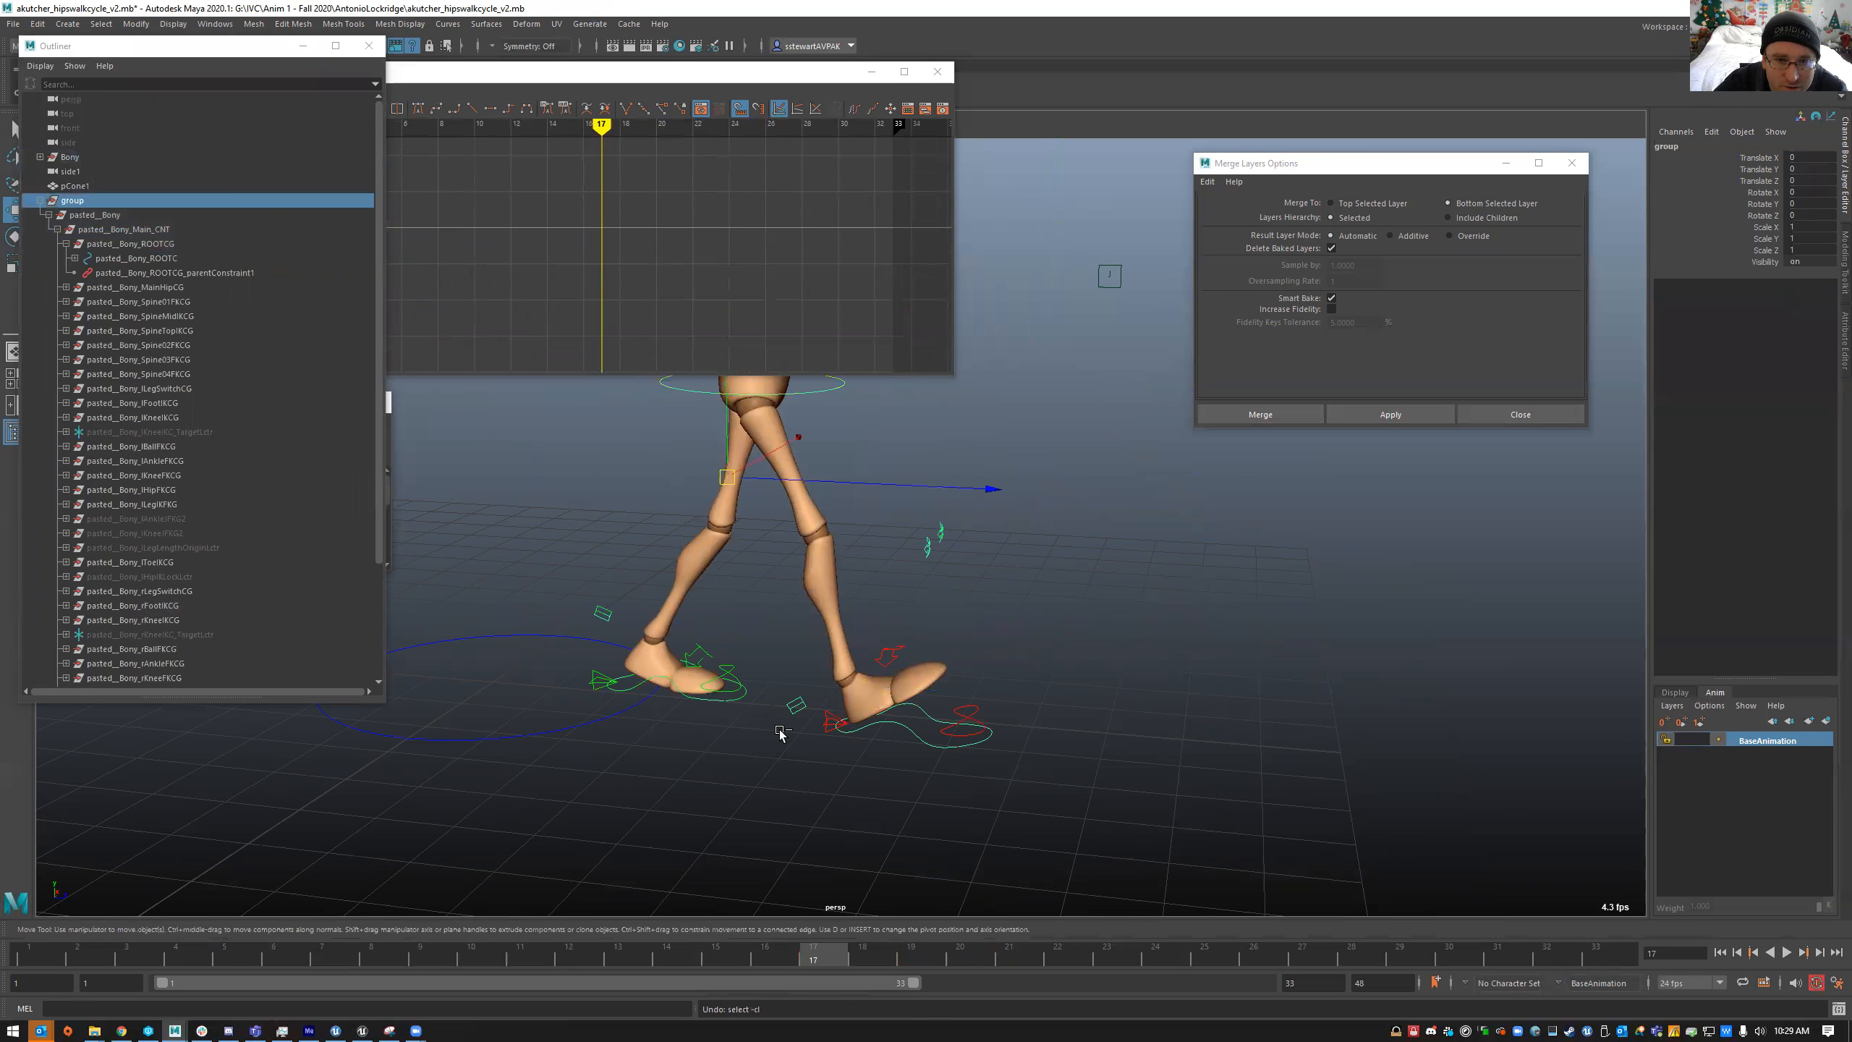
key(ctrl+z)
key(ctrl+z)
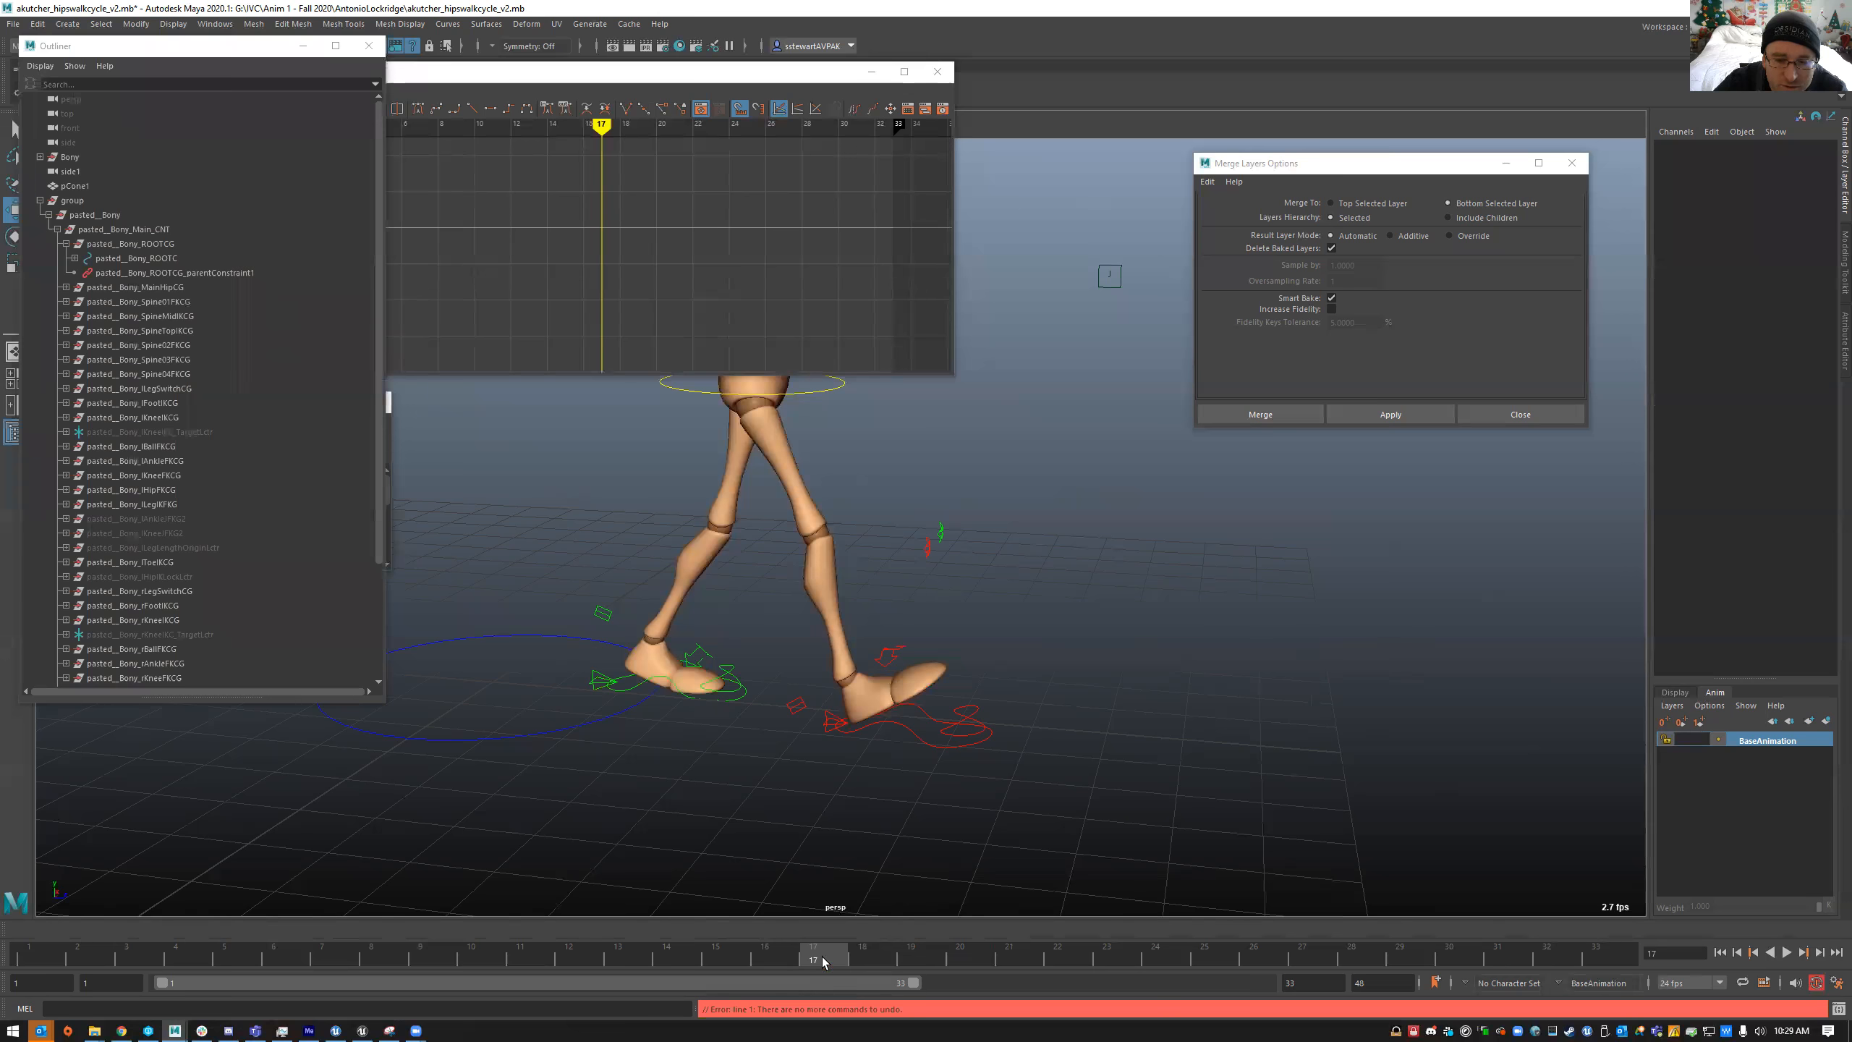
- Move the right foot aside at frame 23, delete the pasted duplicate foot control beneath it, and undo the foot's displacement
key(alt+v)
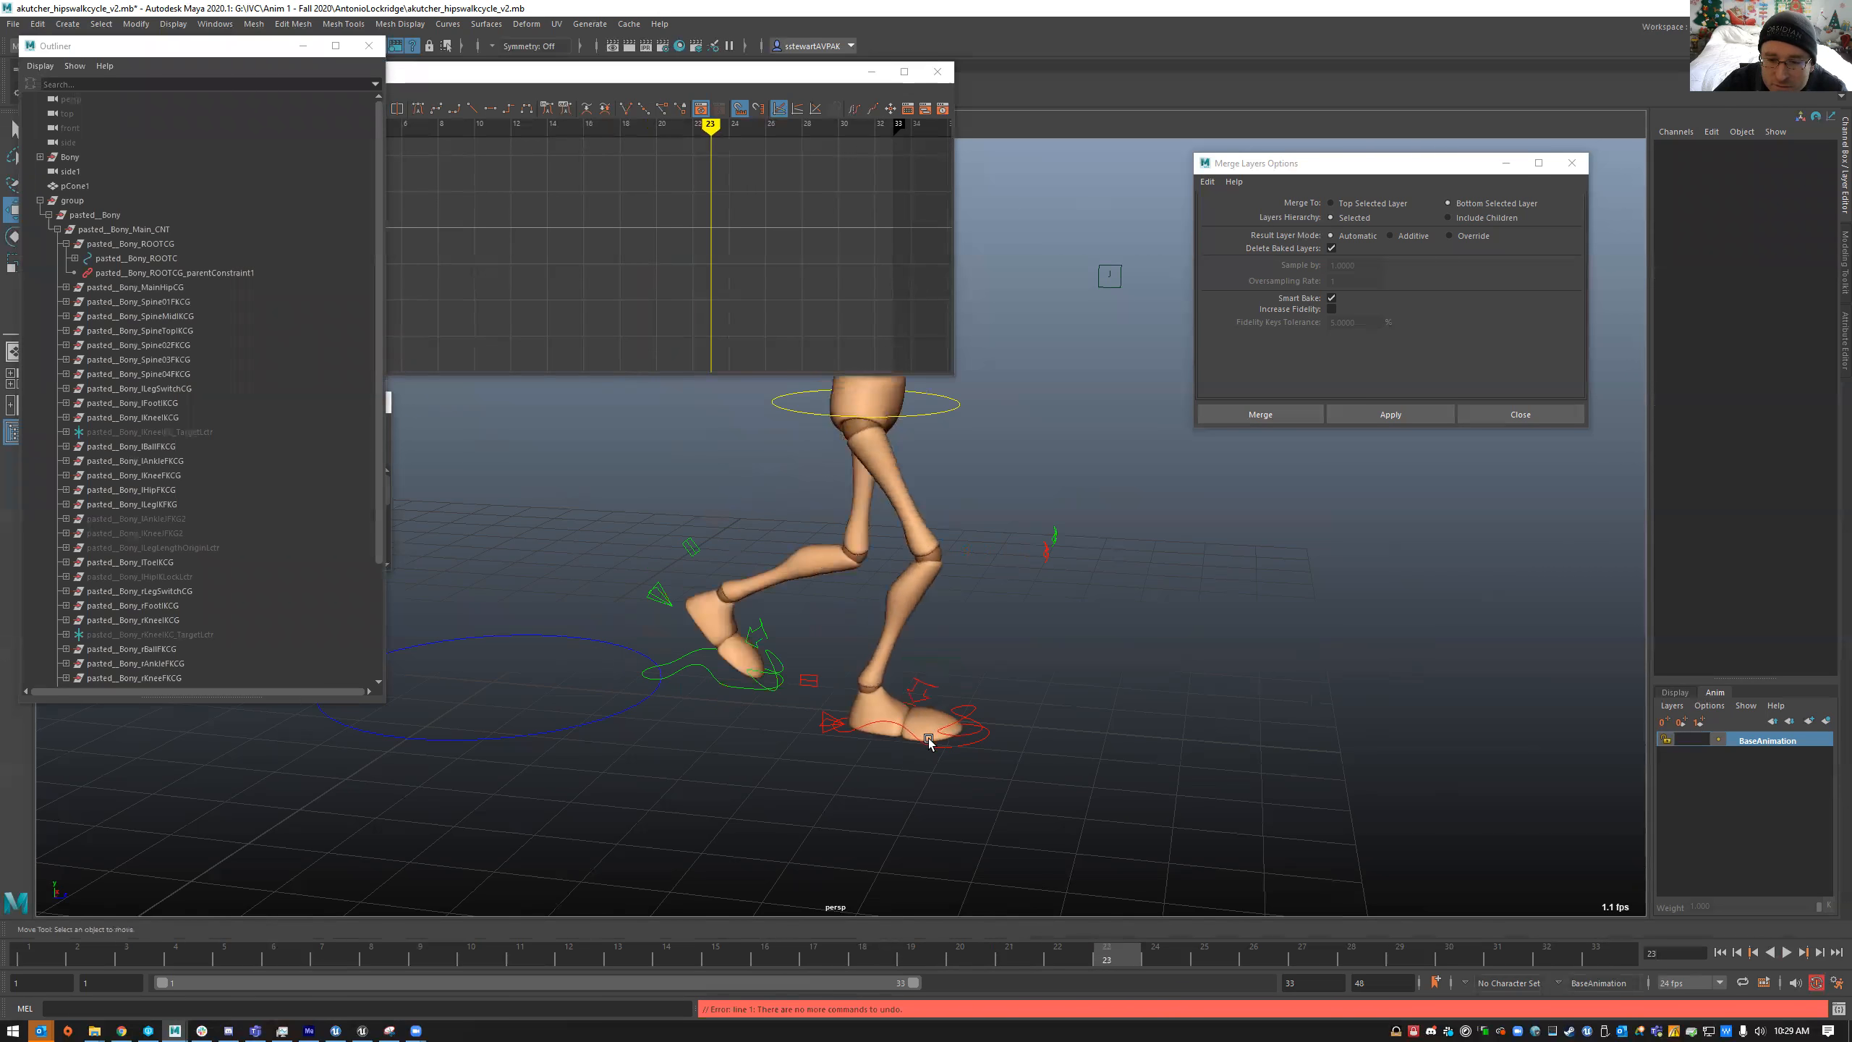
click(906, 715)
drag(875, 684, 944, 614)
key(ctrl+z)
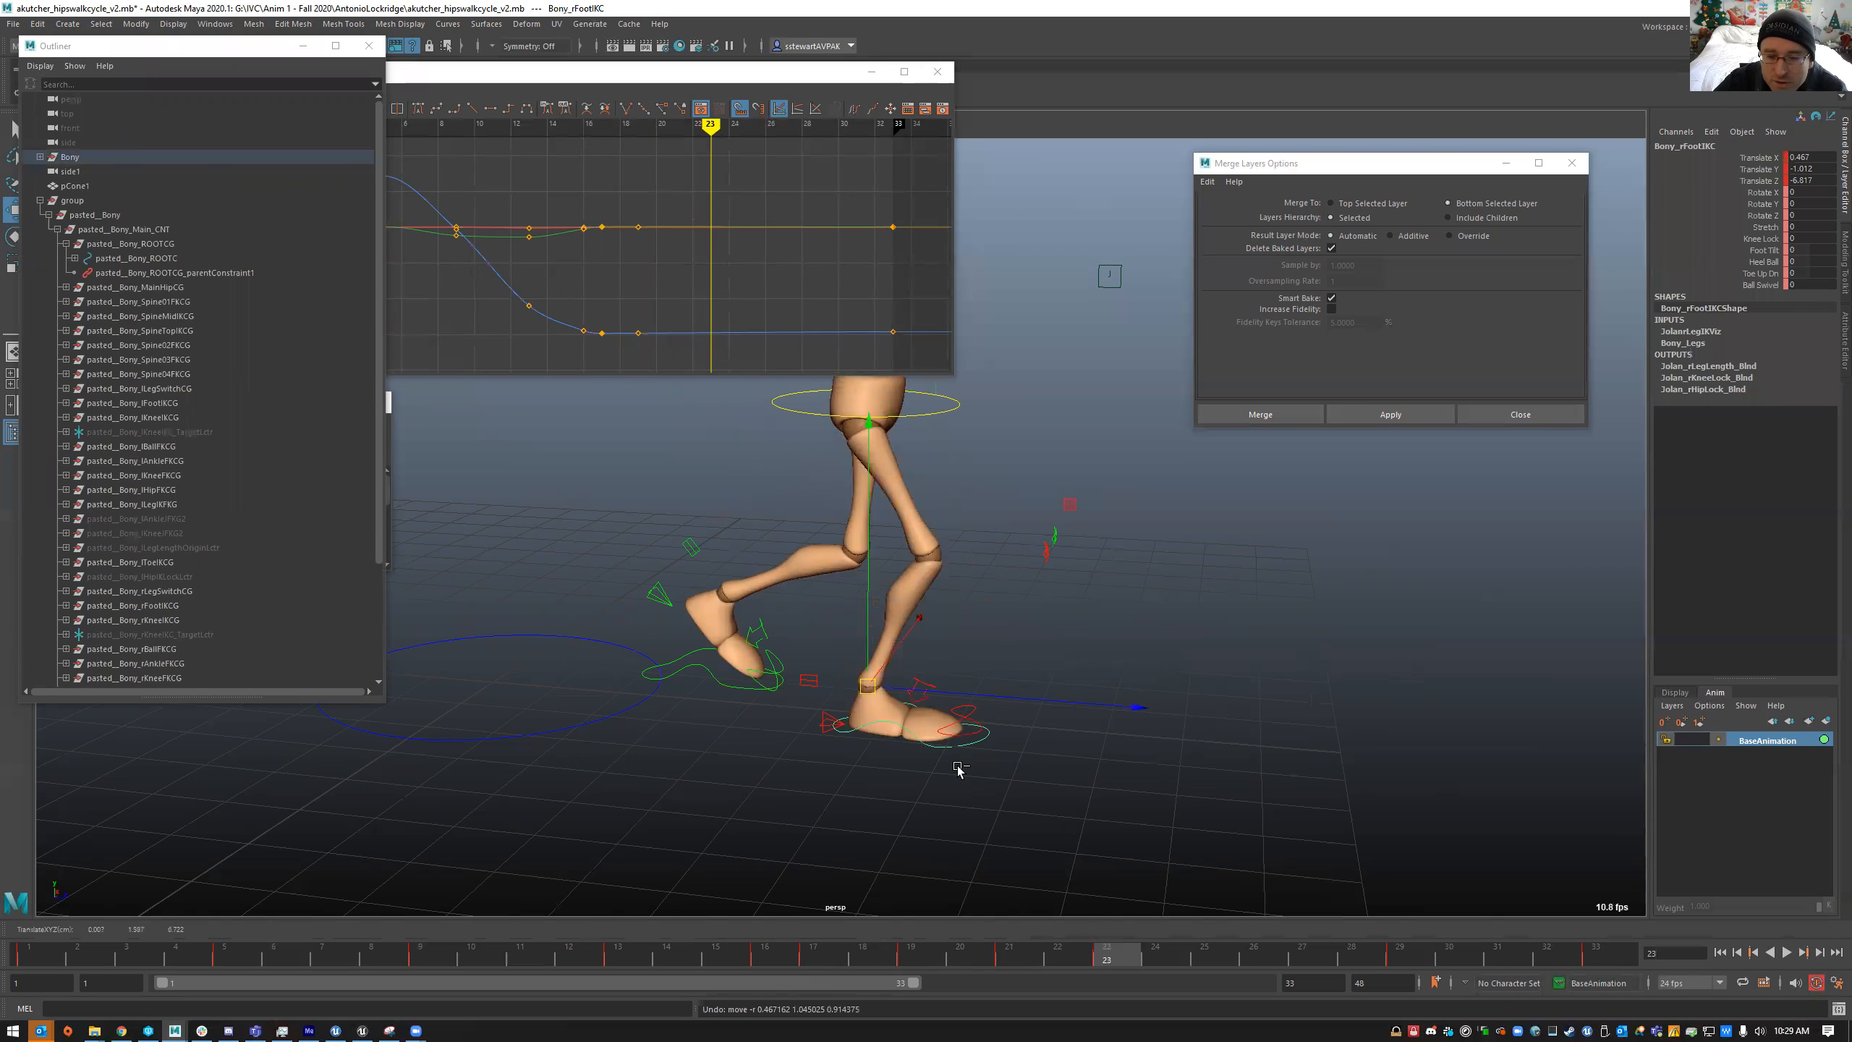
key(shift+z)
key(shift+z)
click(933, 736)
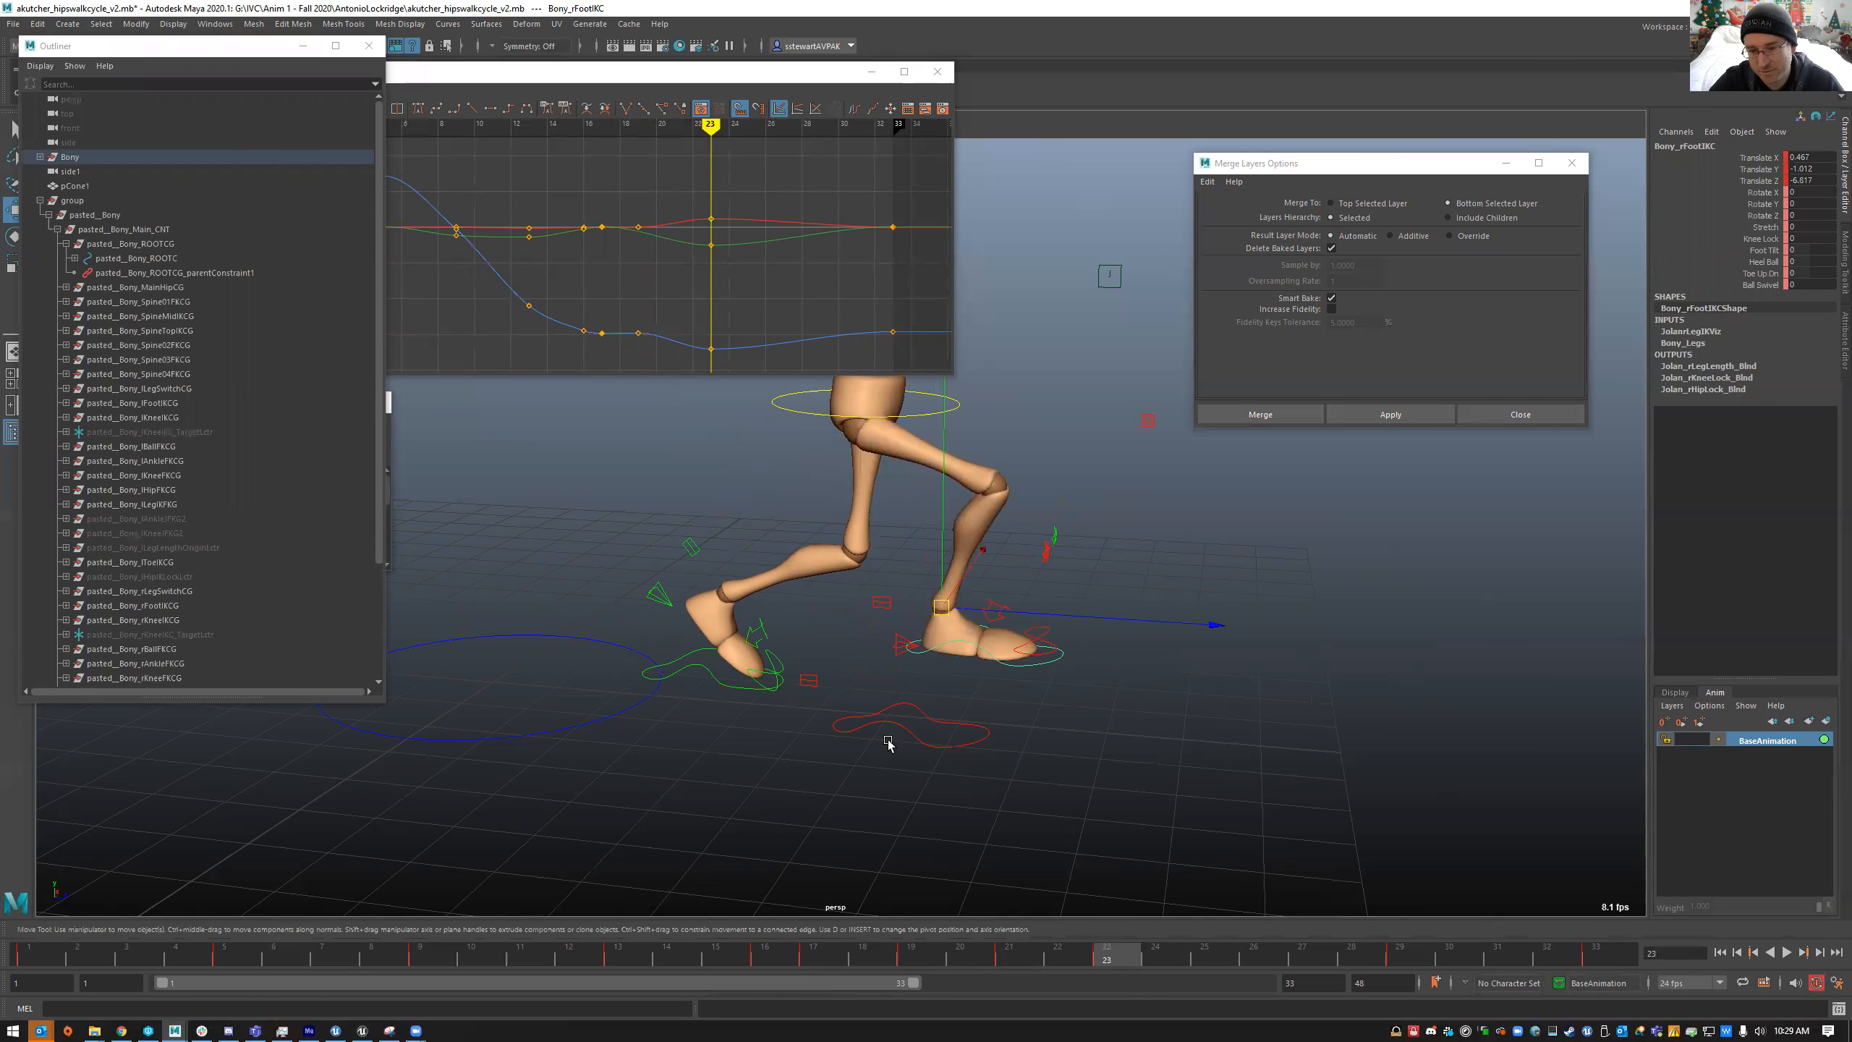
alt+drag(959, 679, 912, 697)
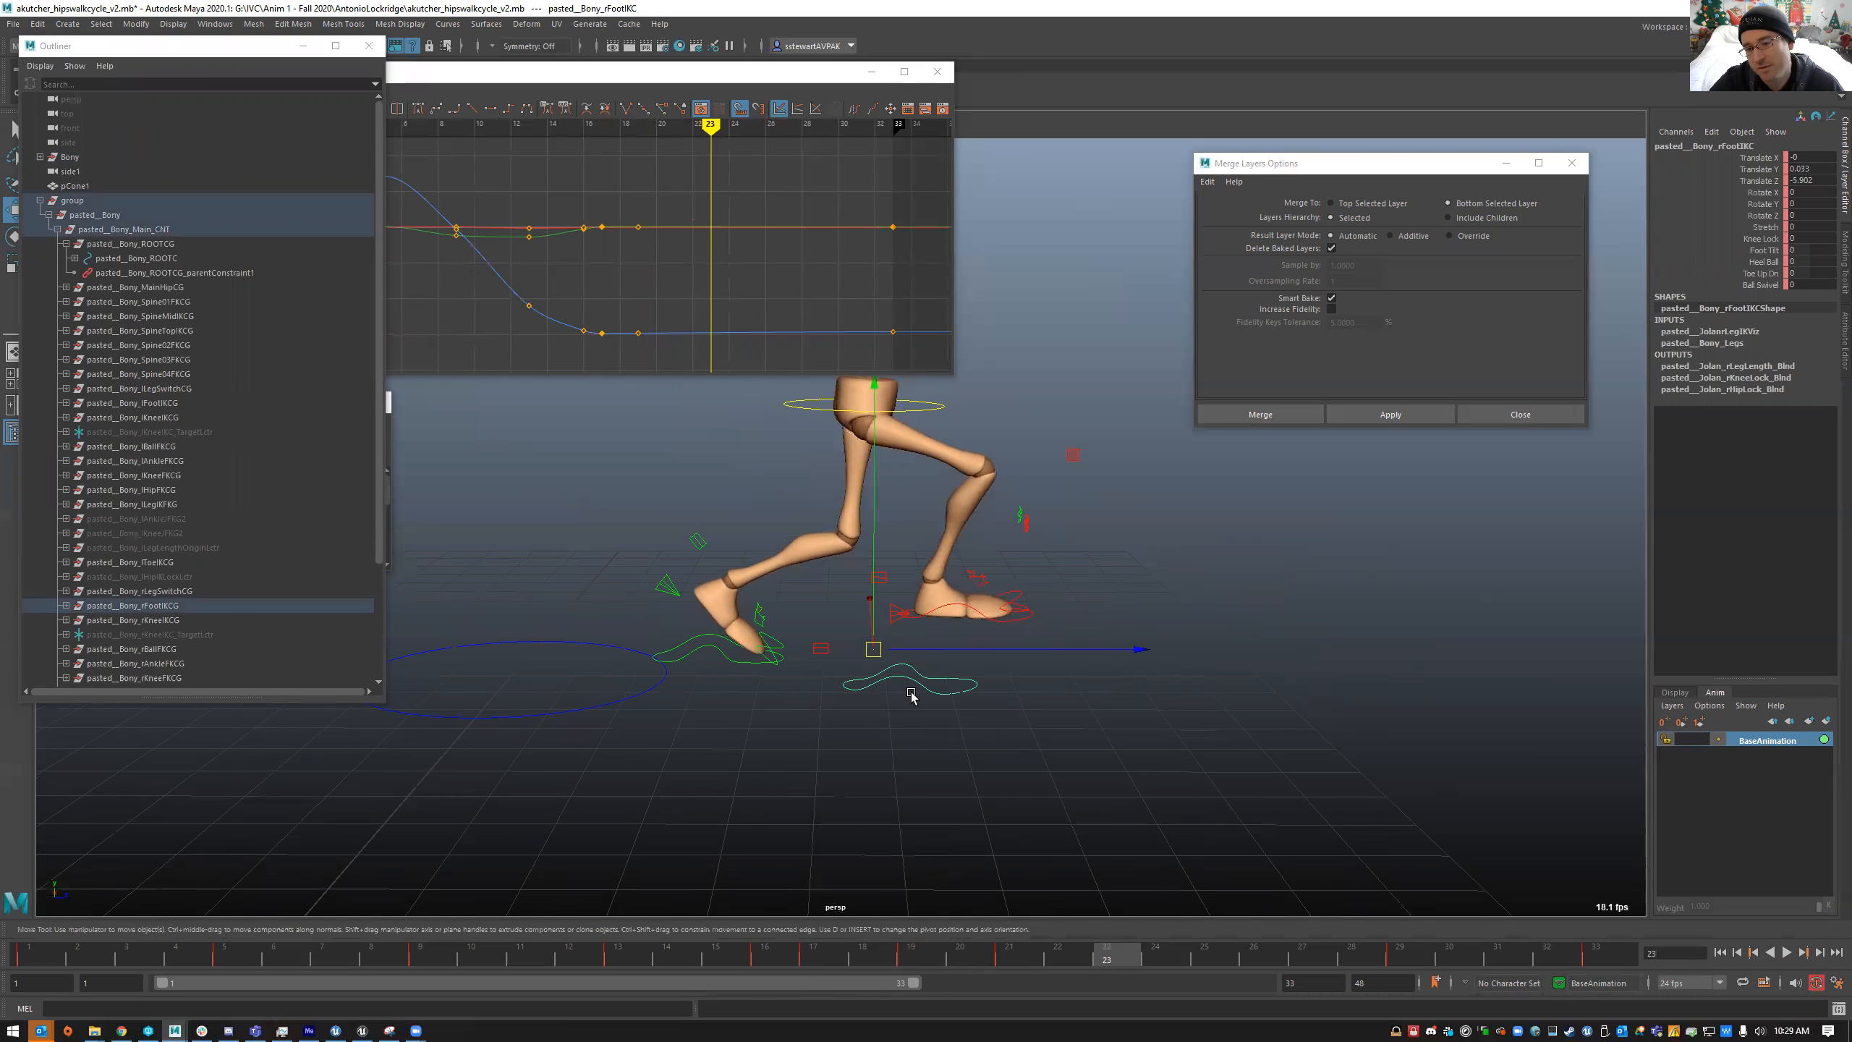
click(881, 649)
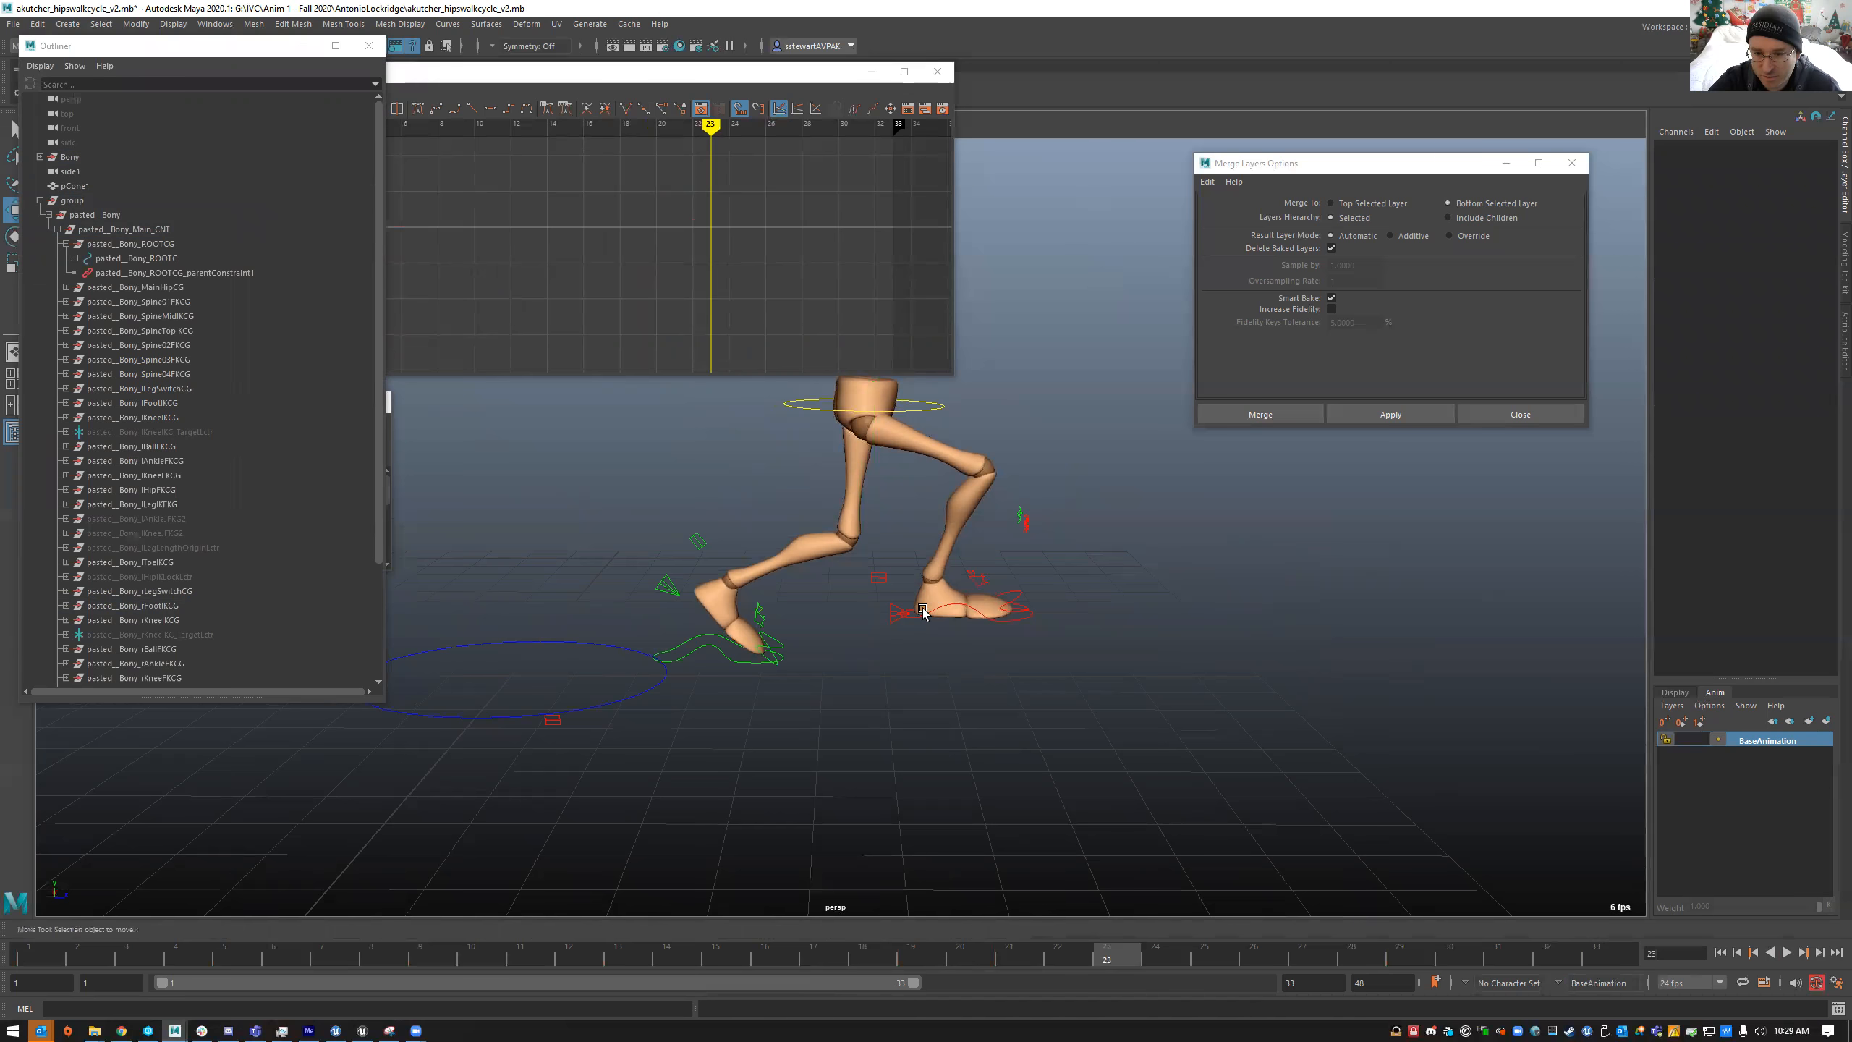
click(919, 617)
mouse_move(938, 577)
mouse_down()
mouse_move(894, 583)
mouse_move(911, 559)
mouse_up()
key(ctrl+z)
- Try to copy the right foot control's frame 33 translate keys to frame 19
mouse_move(1104, 963)
mouse_down()
mouse_move(765, 962)
mouse_move(1546, 961)
mouse_move(1117, 979)
mouse_move(569, 963)
mouse_move(1025, 965)
mouse_move(909, 965)
mouse_up()
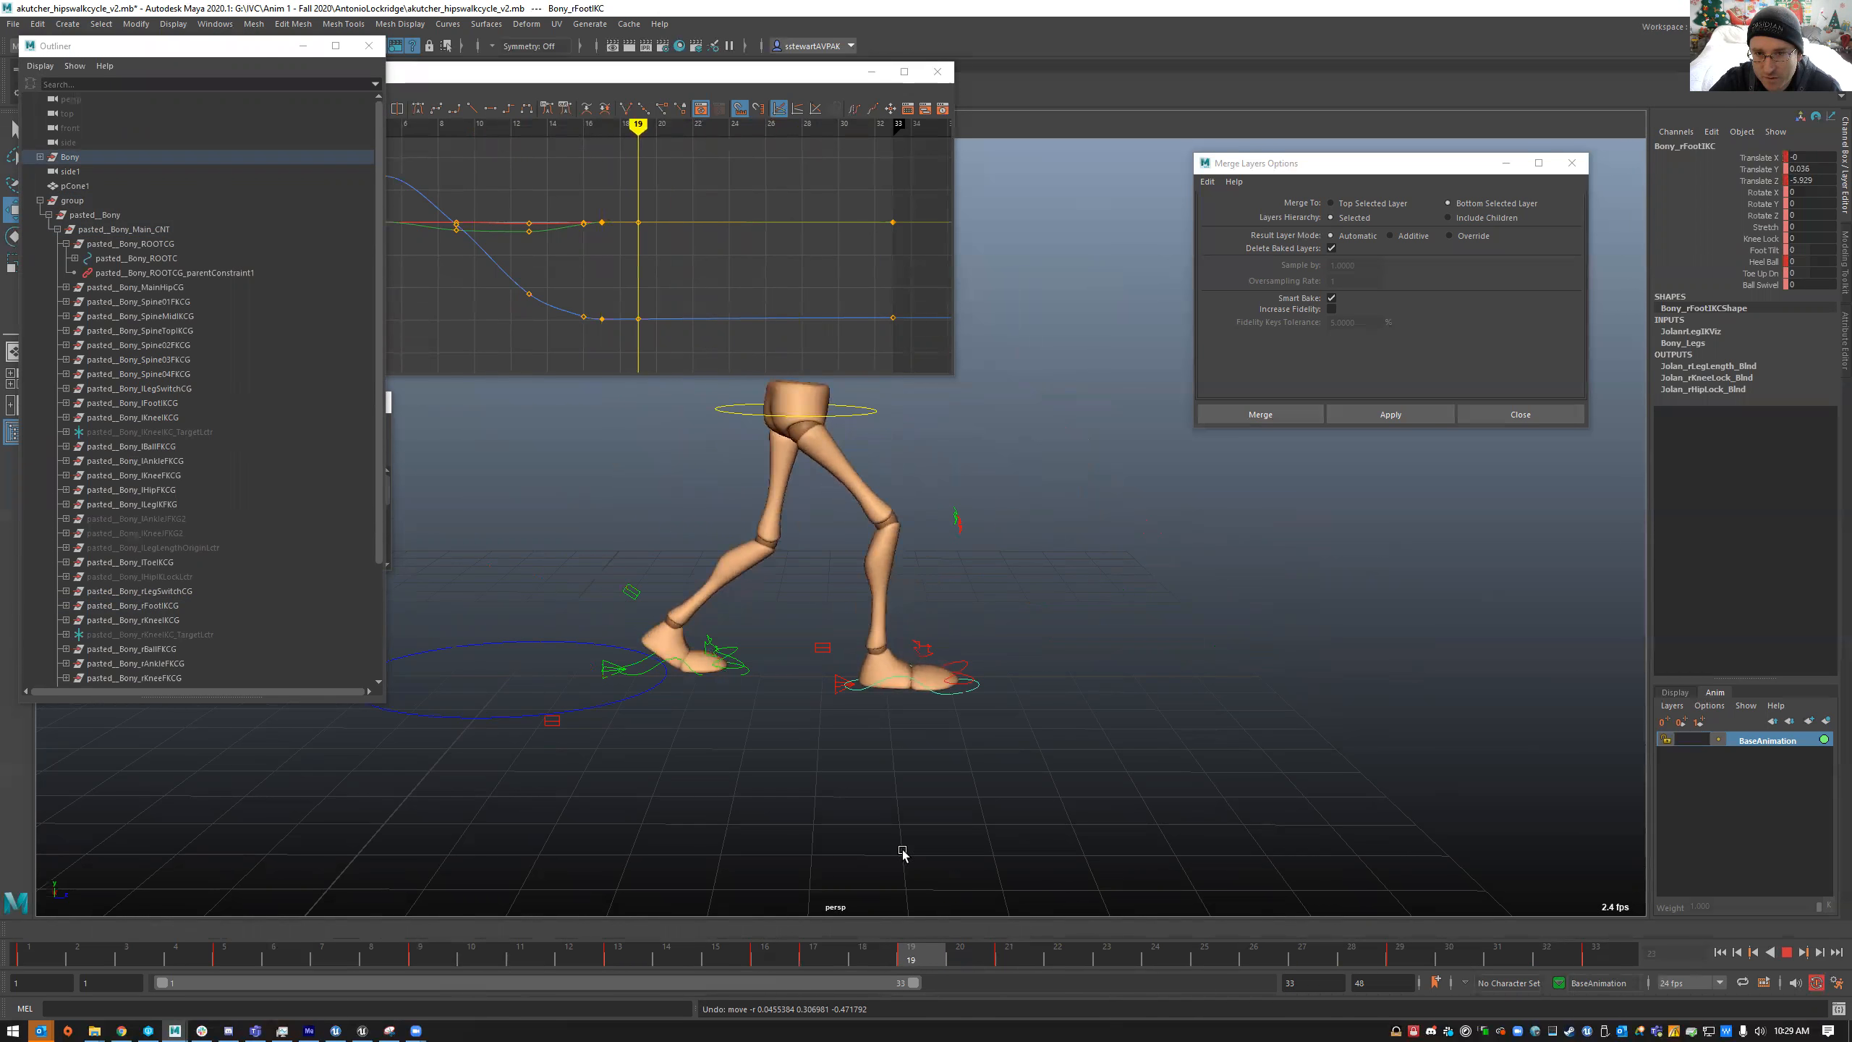
drag(838, 195, 920, 357)
key(ctrl+c)
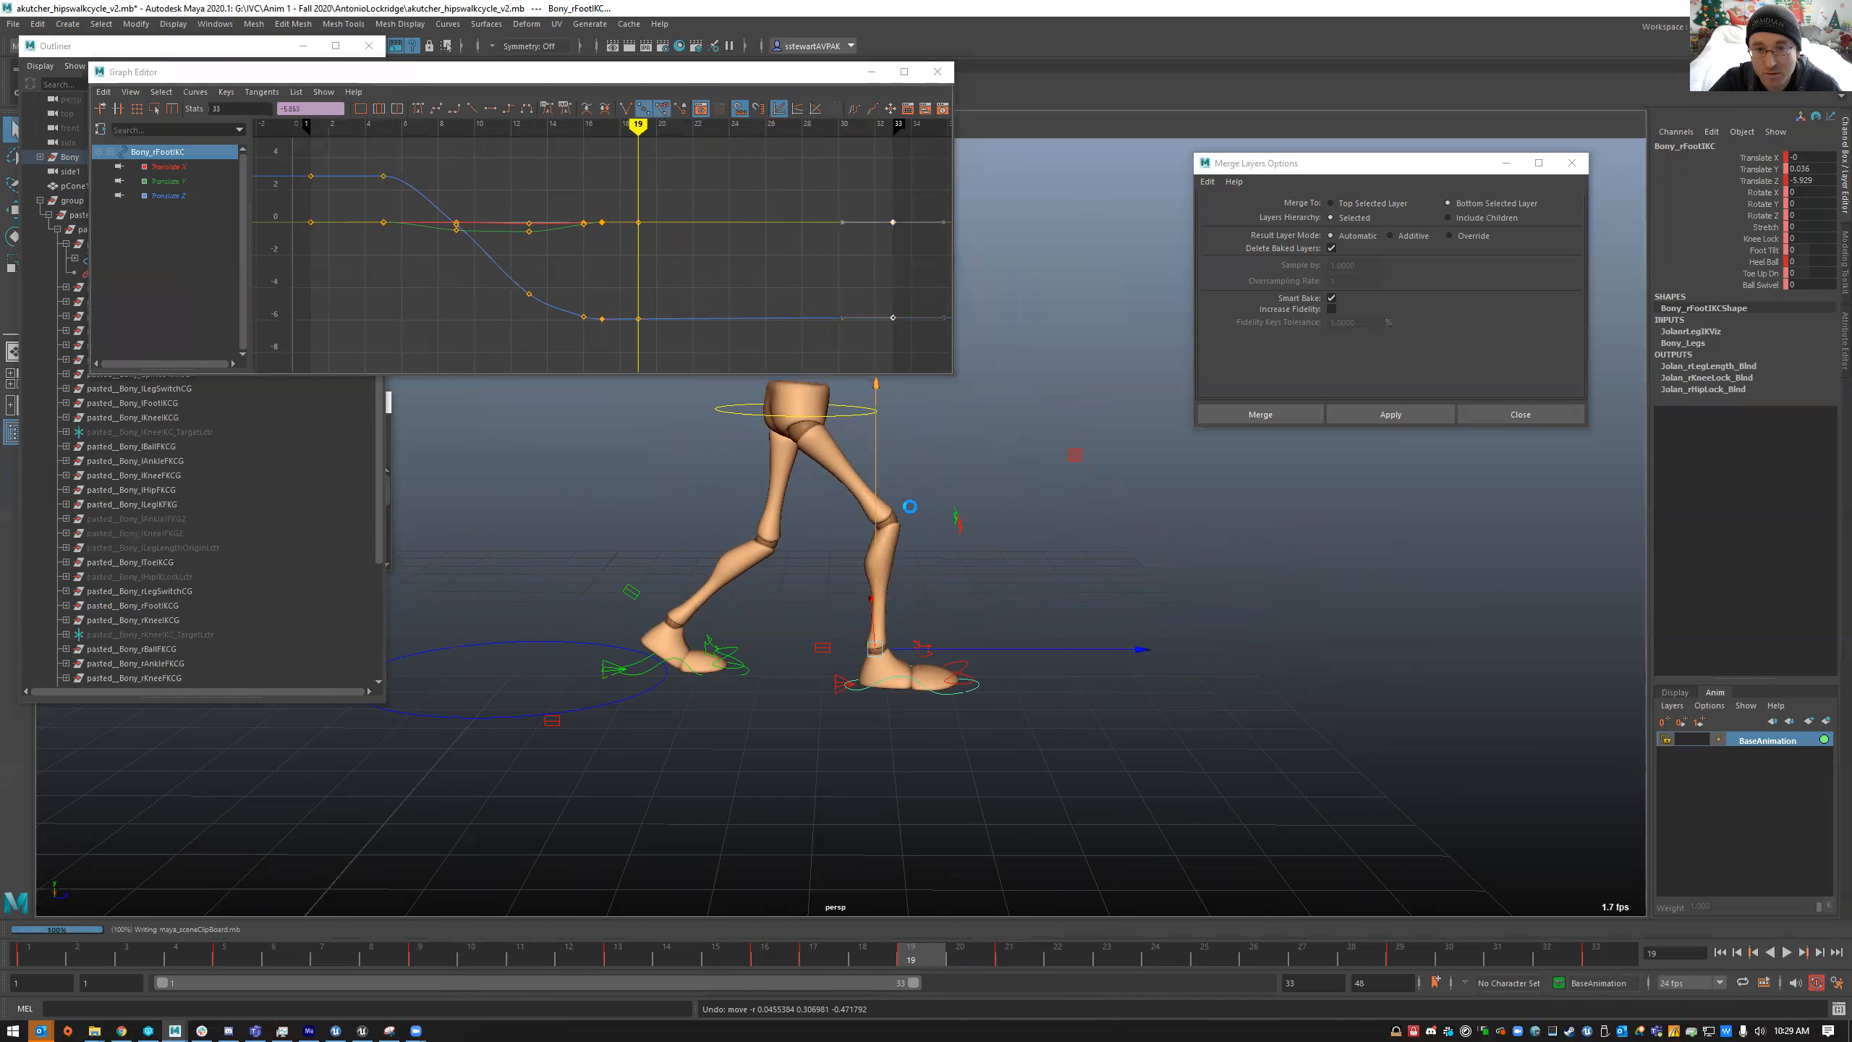
key(ctrl+v)
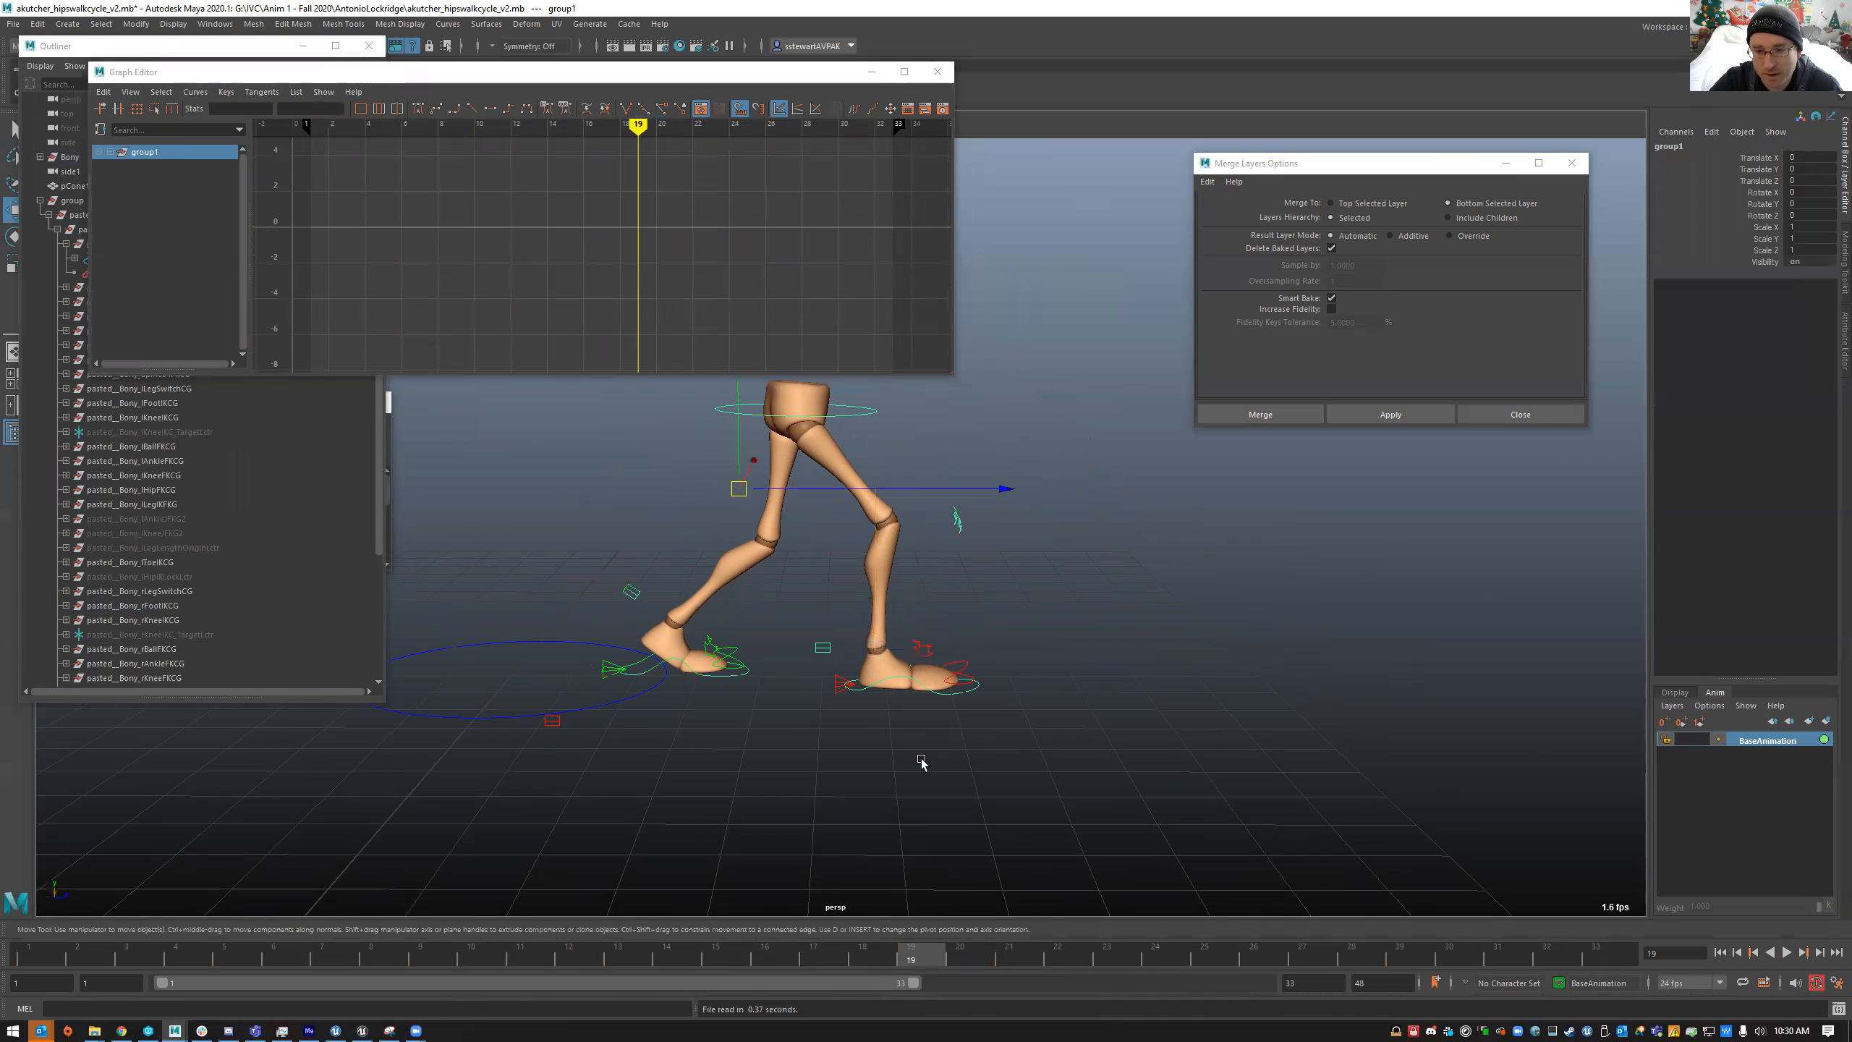
- Copy the right foot control's frame 33 translate keys onto frame 19 in the Graph Editor, and play the walk
alt+drag(921, 762, 910, 763)
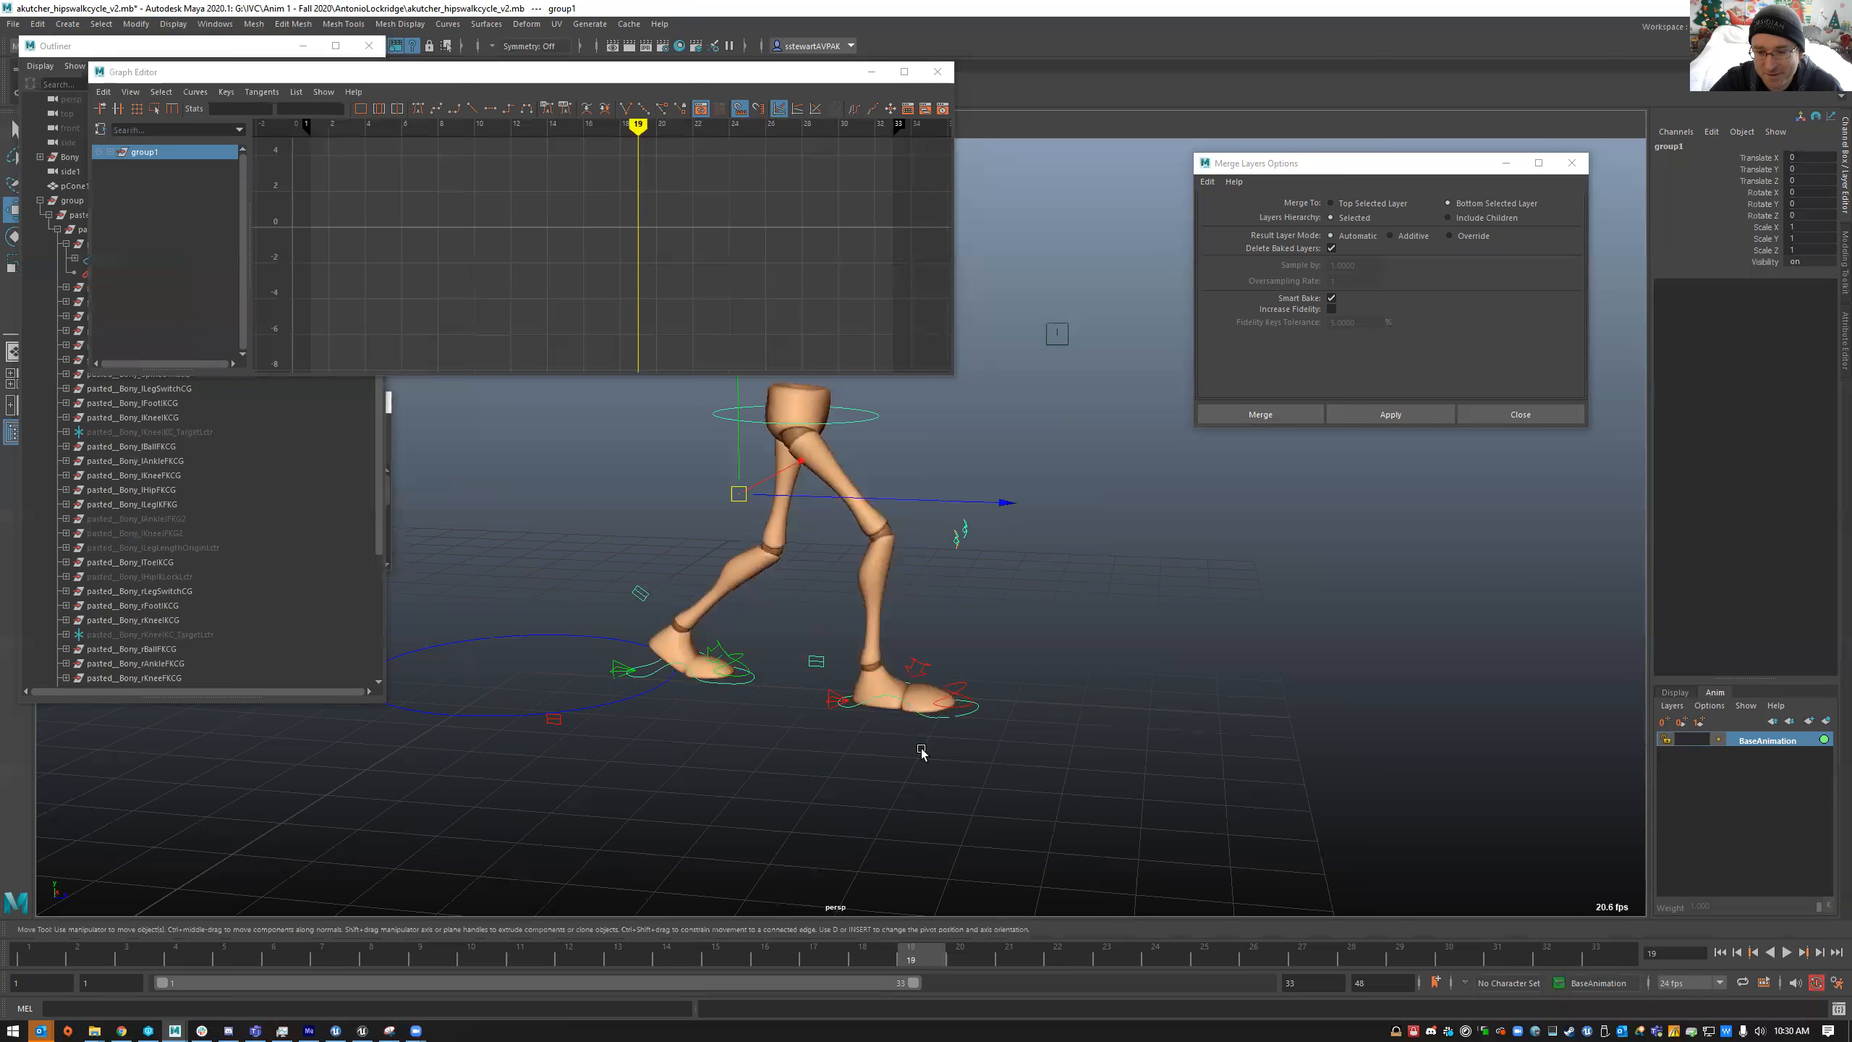
click(926, 716)
drag(800, 194, 920, 388)
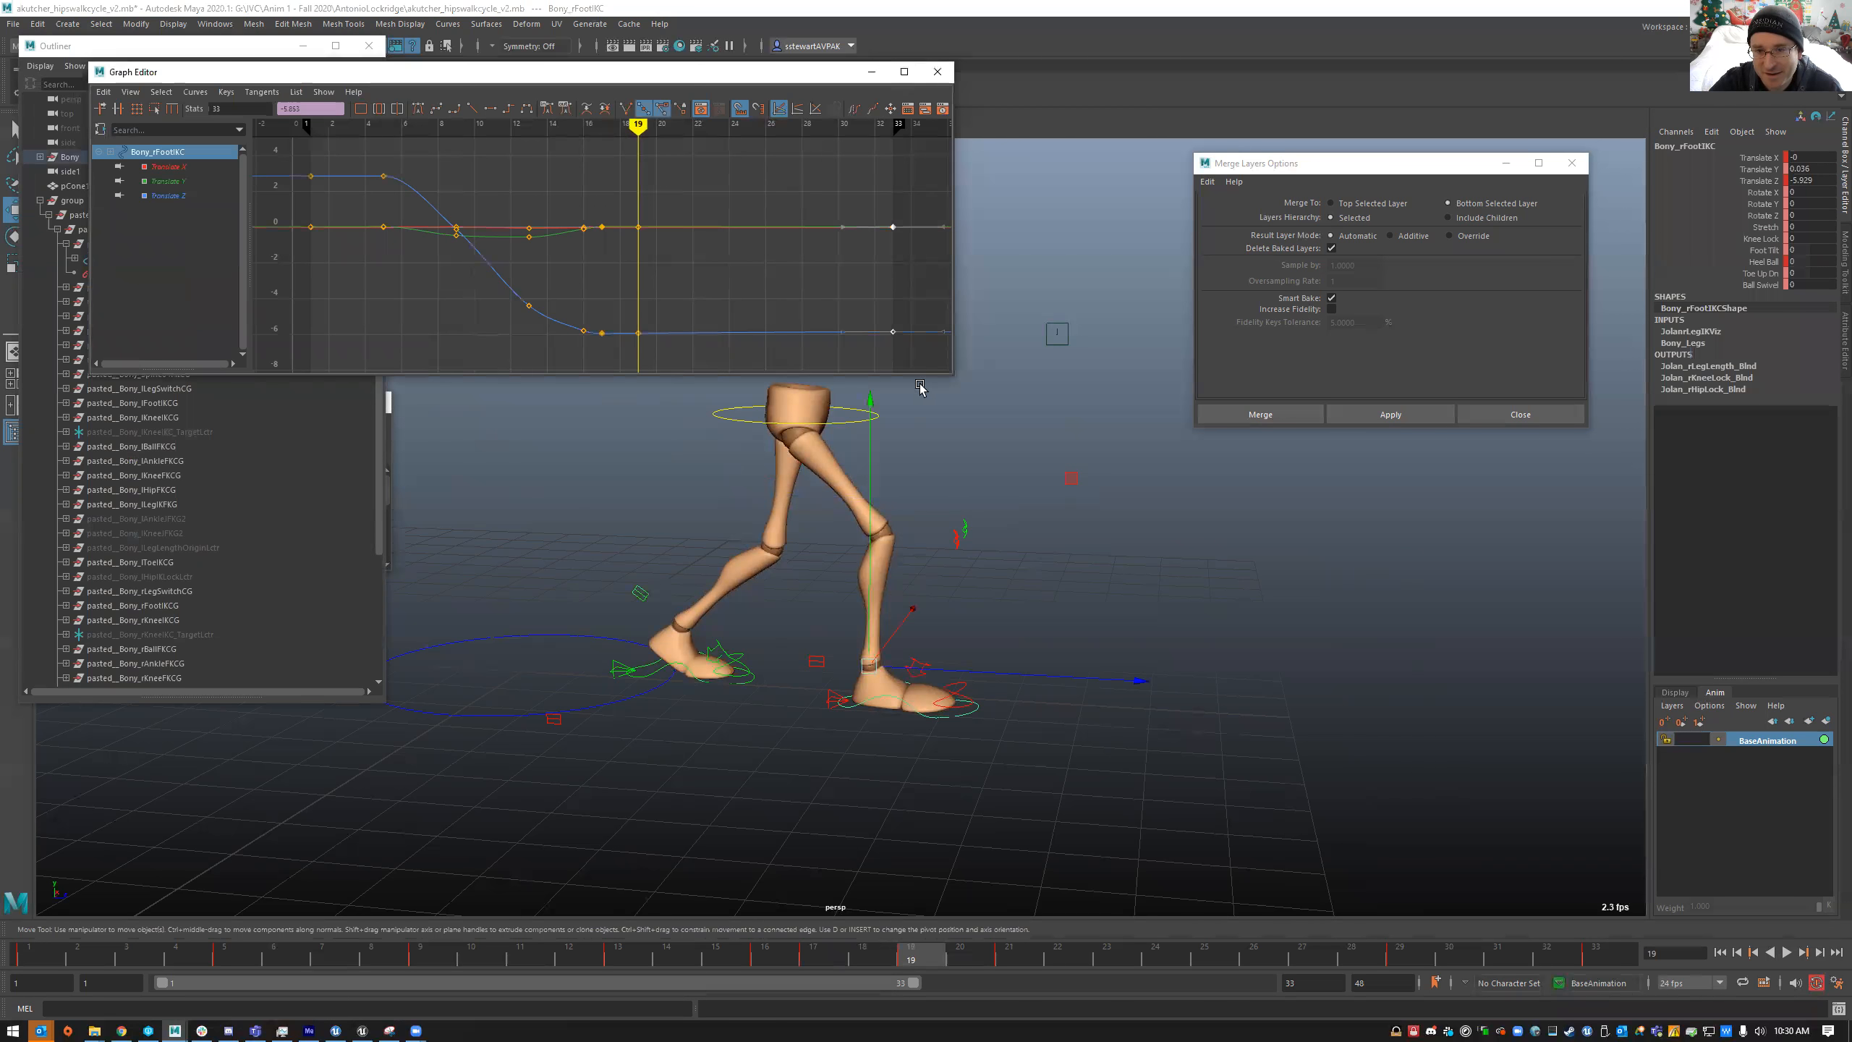
key(alt+v)
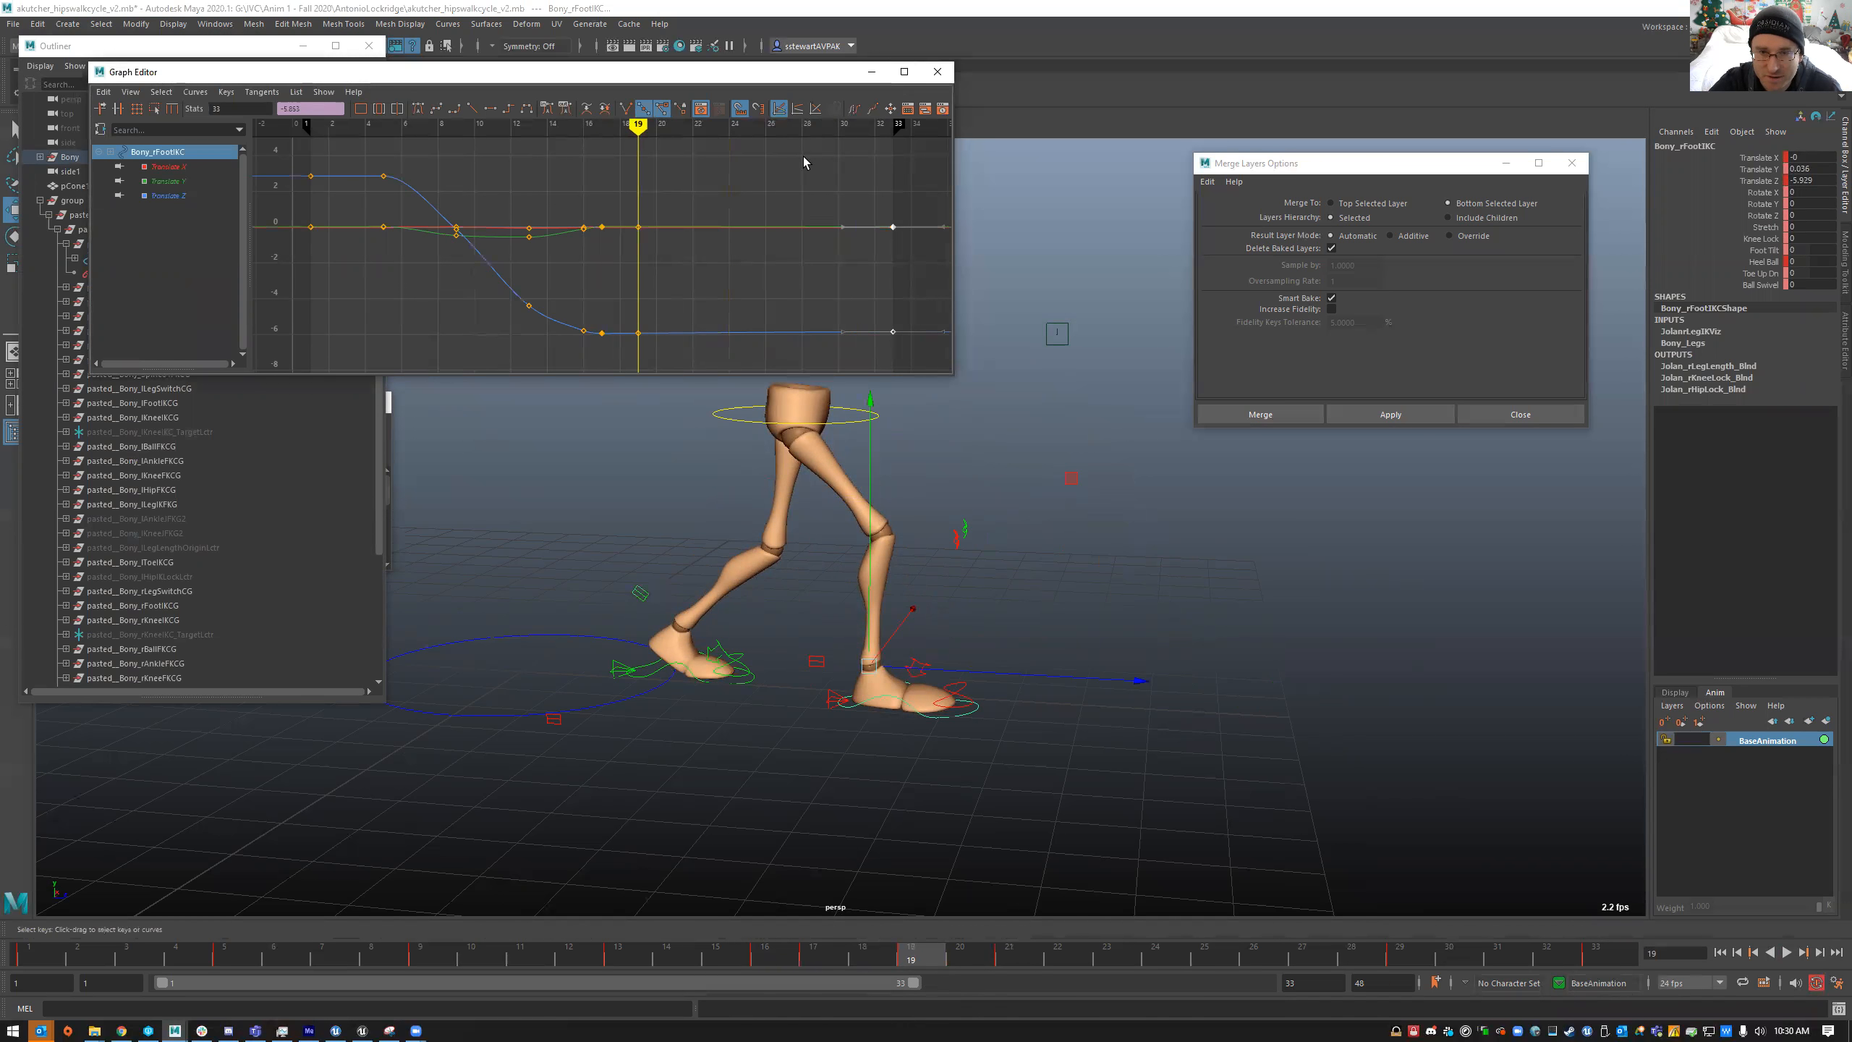
alt+middle_drag(800, 281, 802, 285)
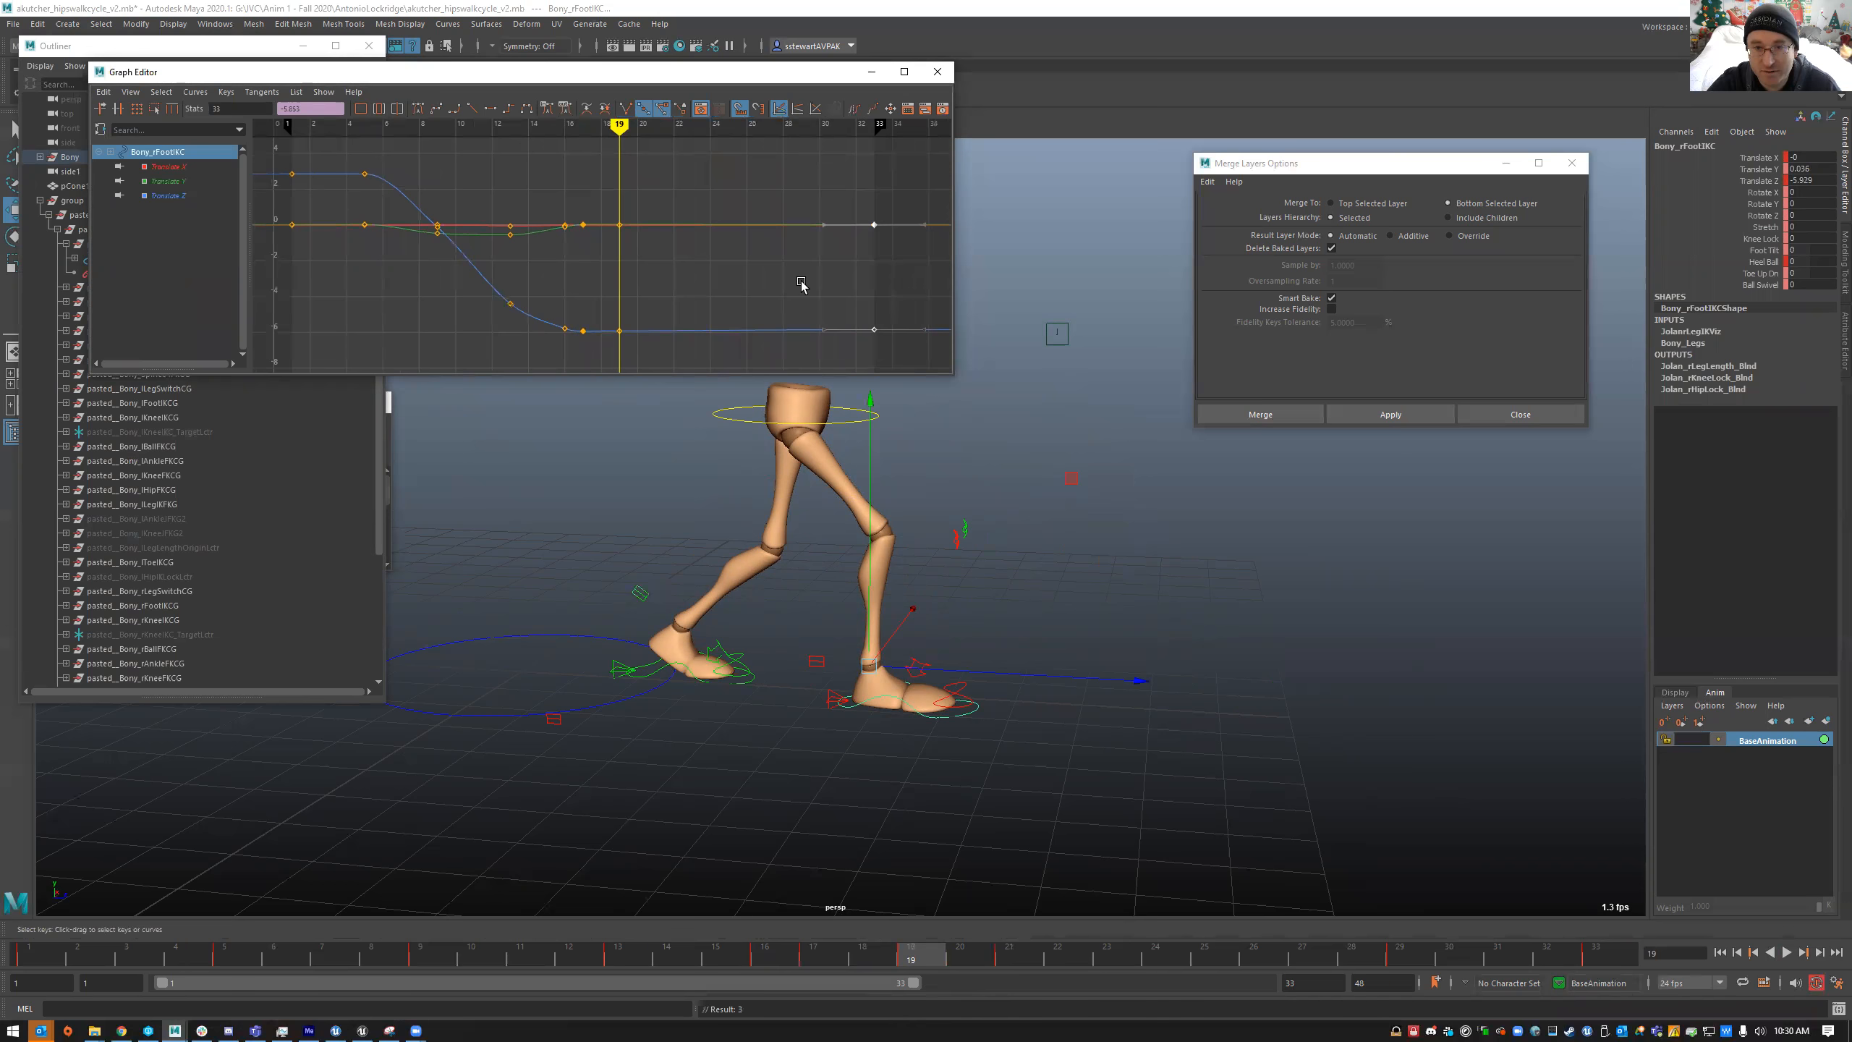
key(ctrl+v)
key(alt+v)
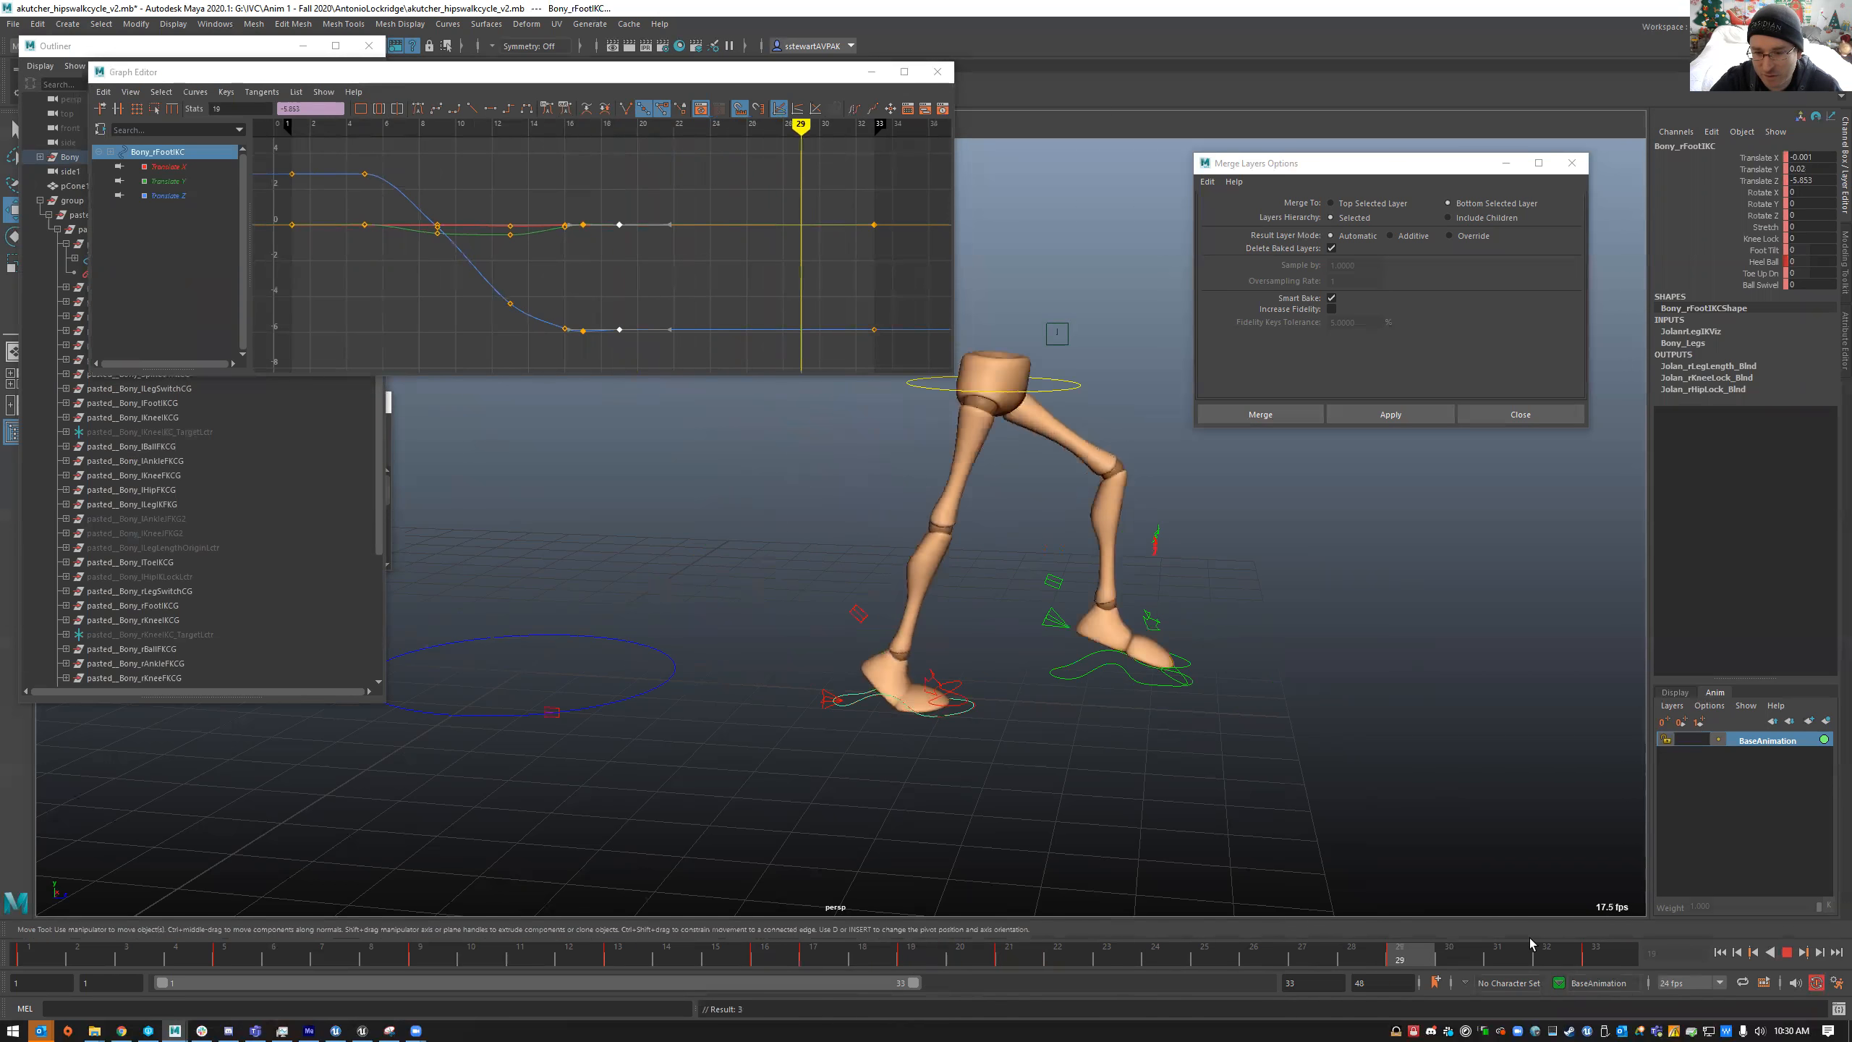
key(alt+v)
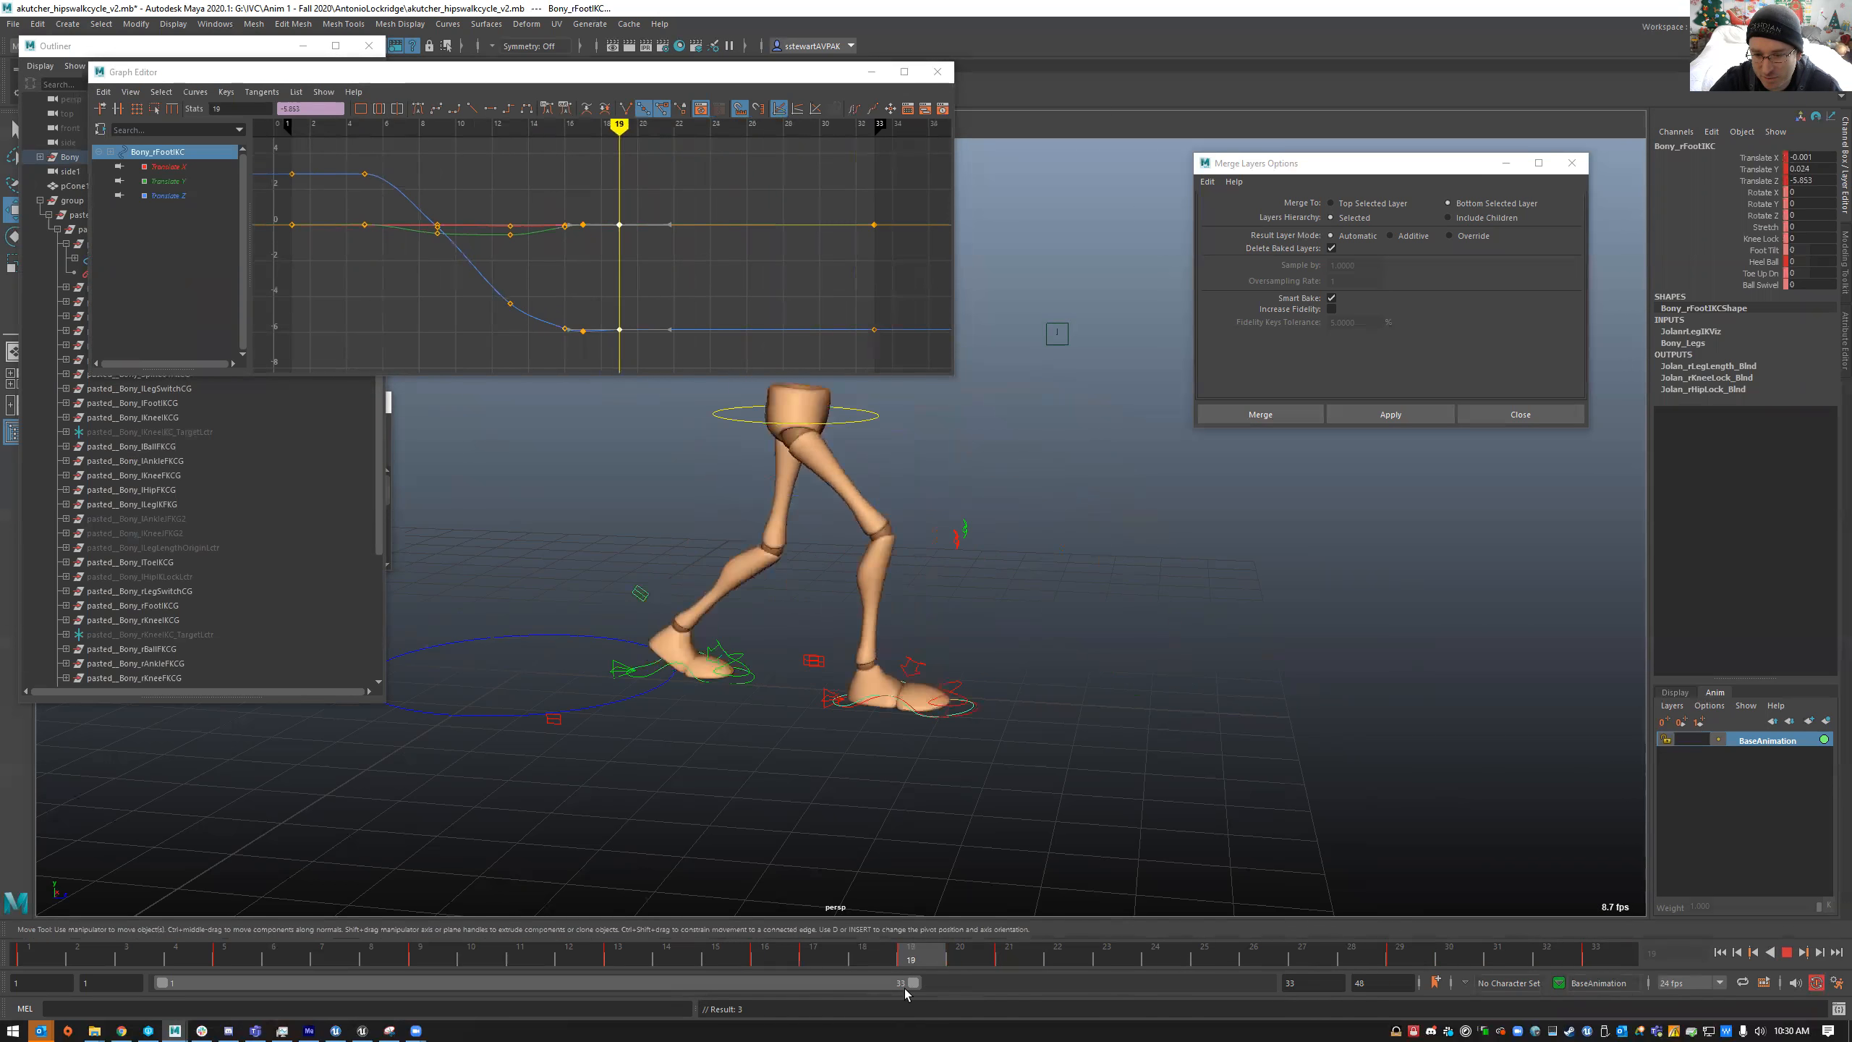
- Move the newly pasted duplicate right foot control at frame 19 to identify it, and delete it
scroll(1293, 853, up, 3)
click(1086, 875)
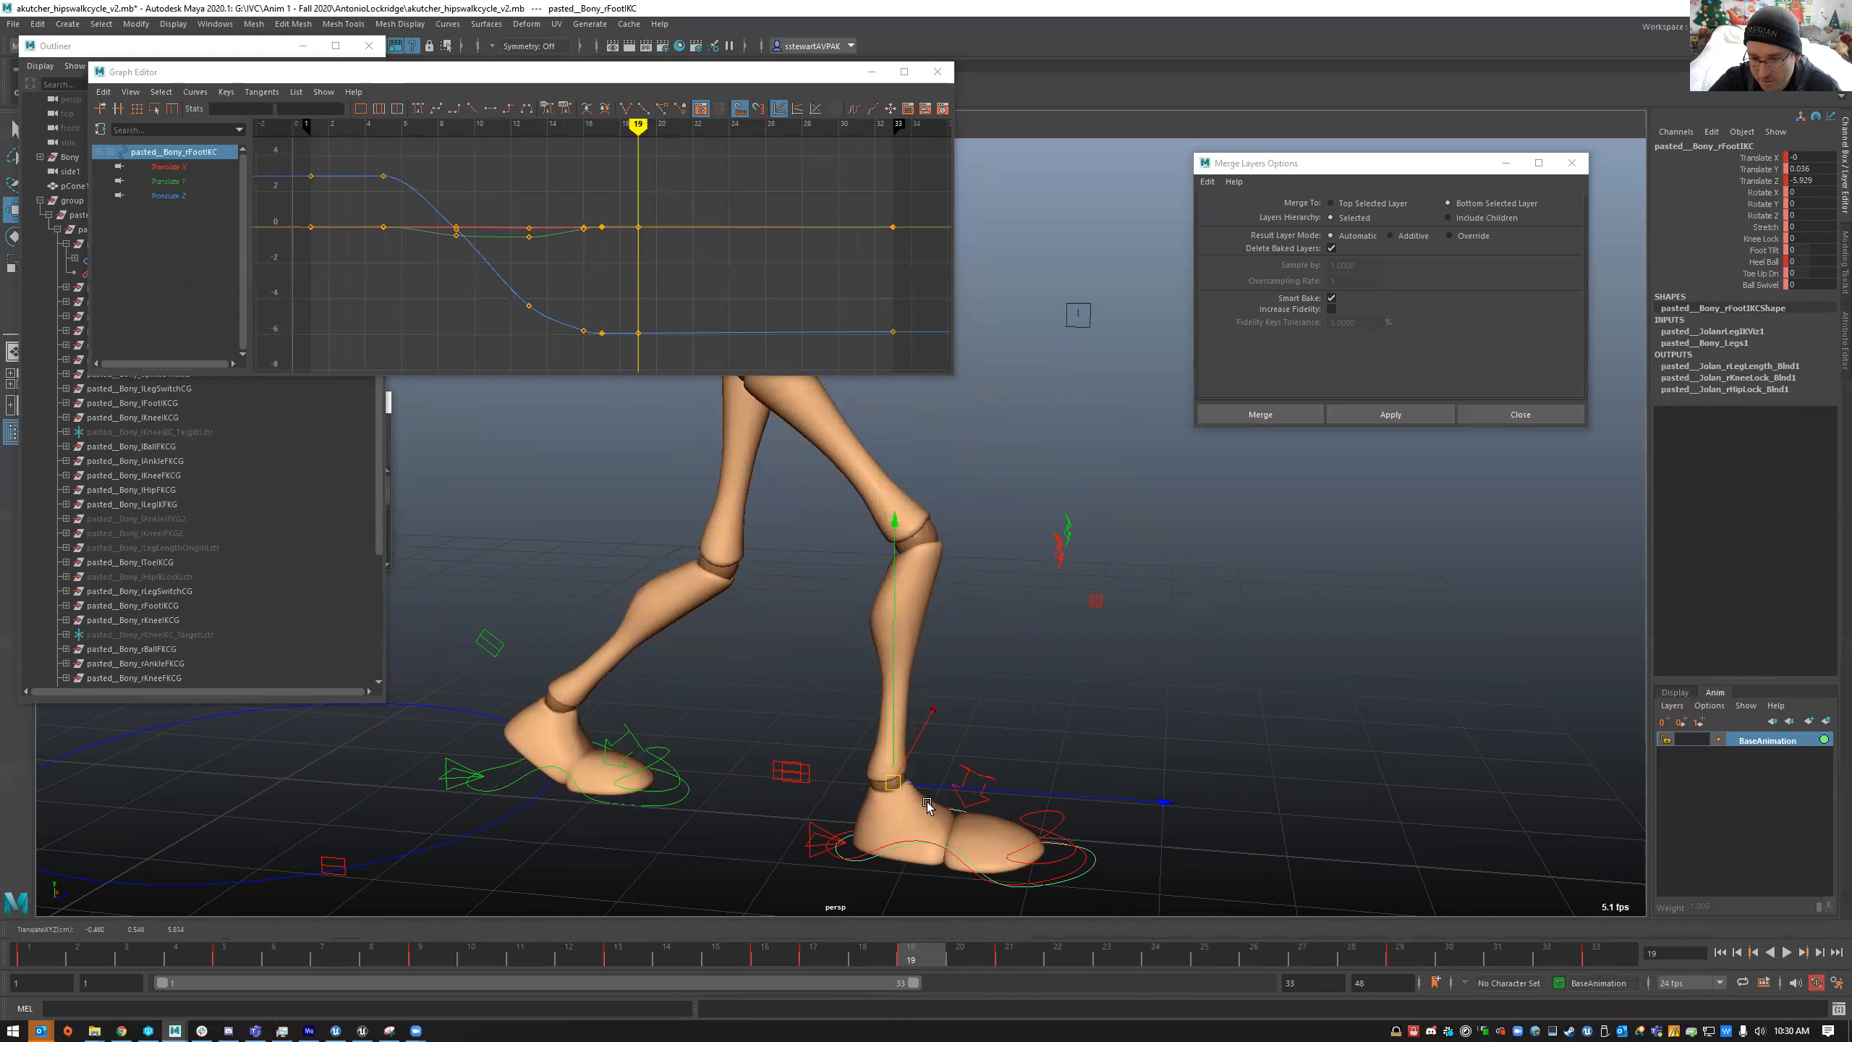
middle_drag(1007, 711, 1134, 761)
click(1128, 736)
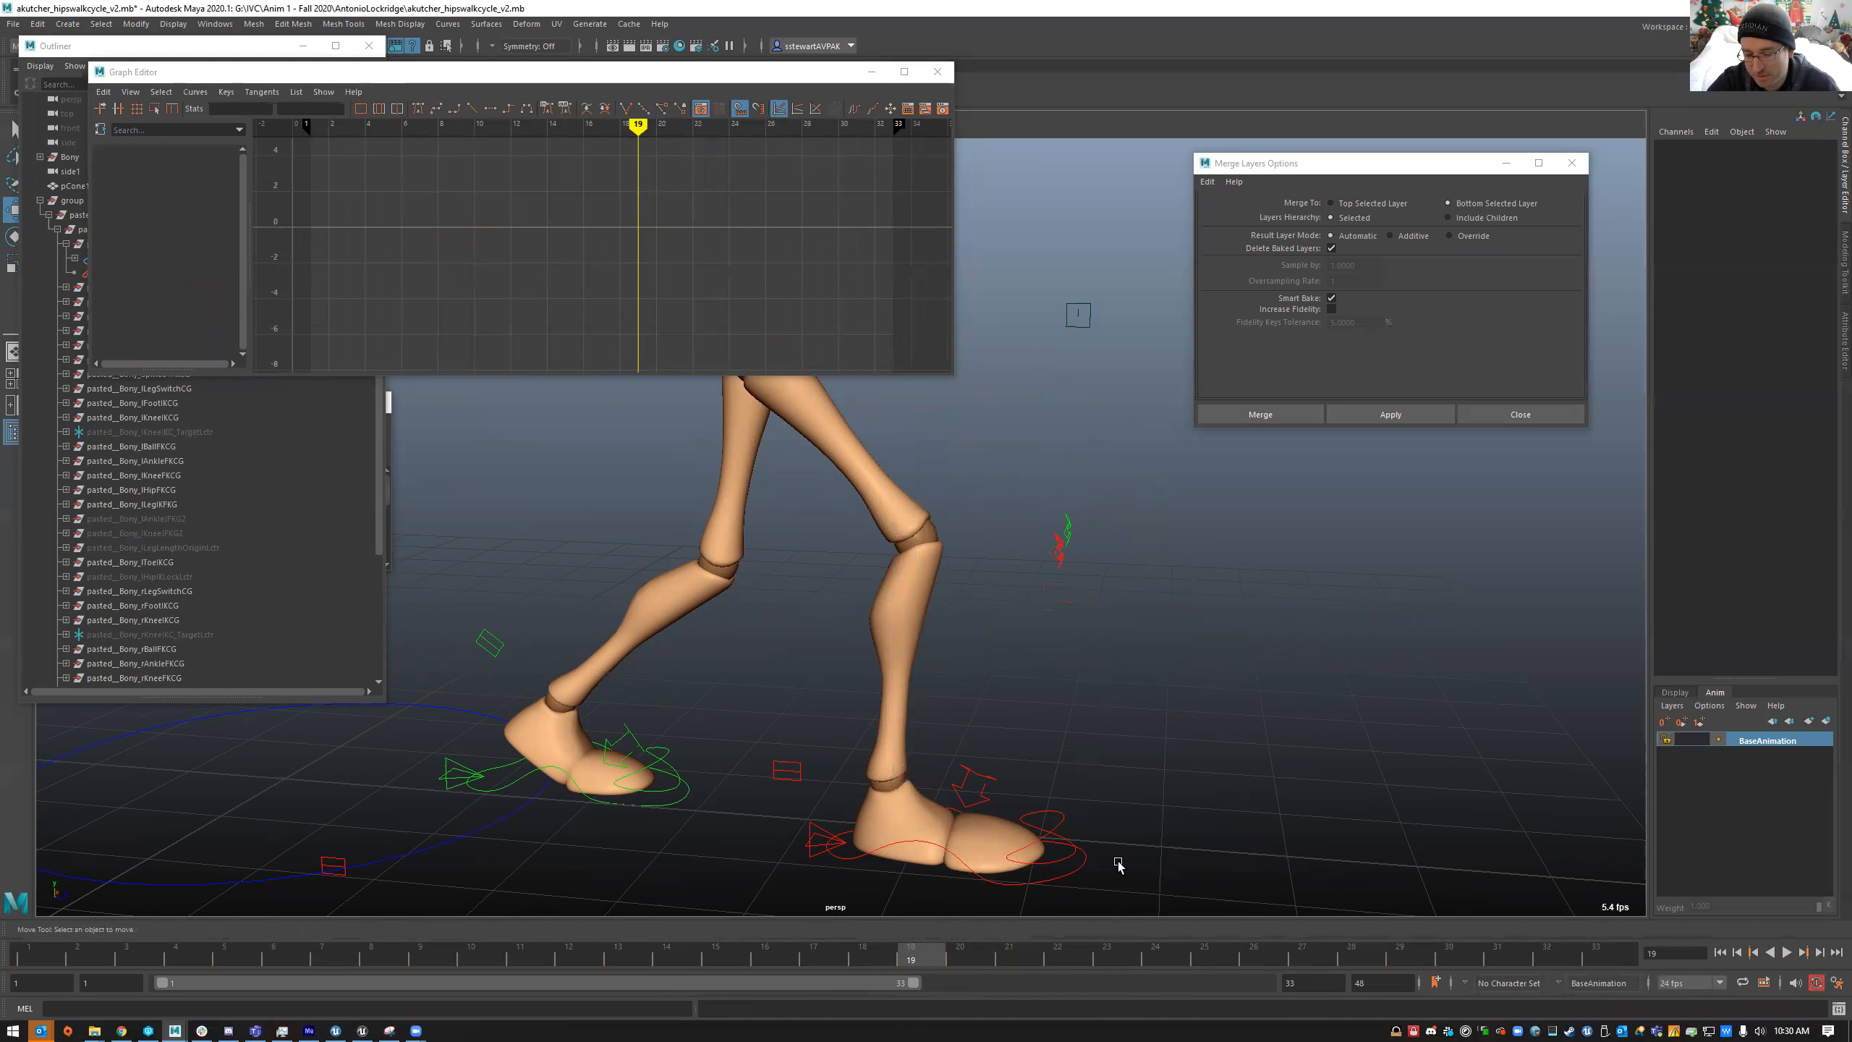
- Select the right foot's translate keys from frame 19 to frame 33 and check the planted foot through frame 28
click(1054, 883)
drag(930, 966, 1254, 959)
drag(668, 204, 607, 395)
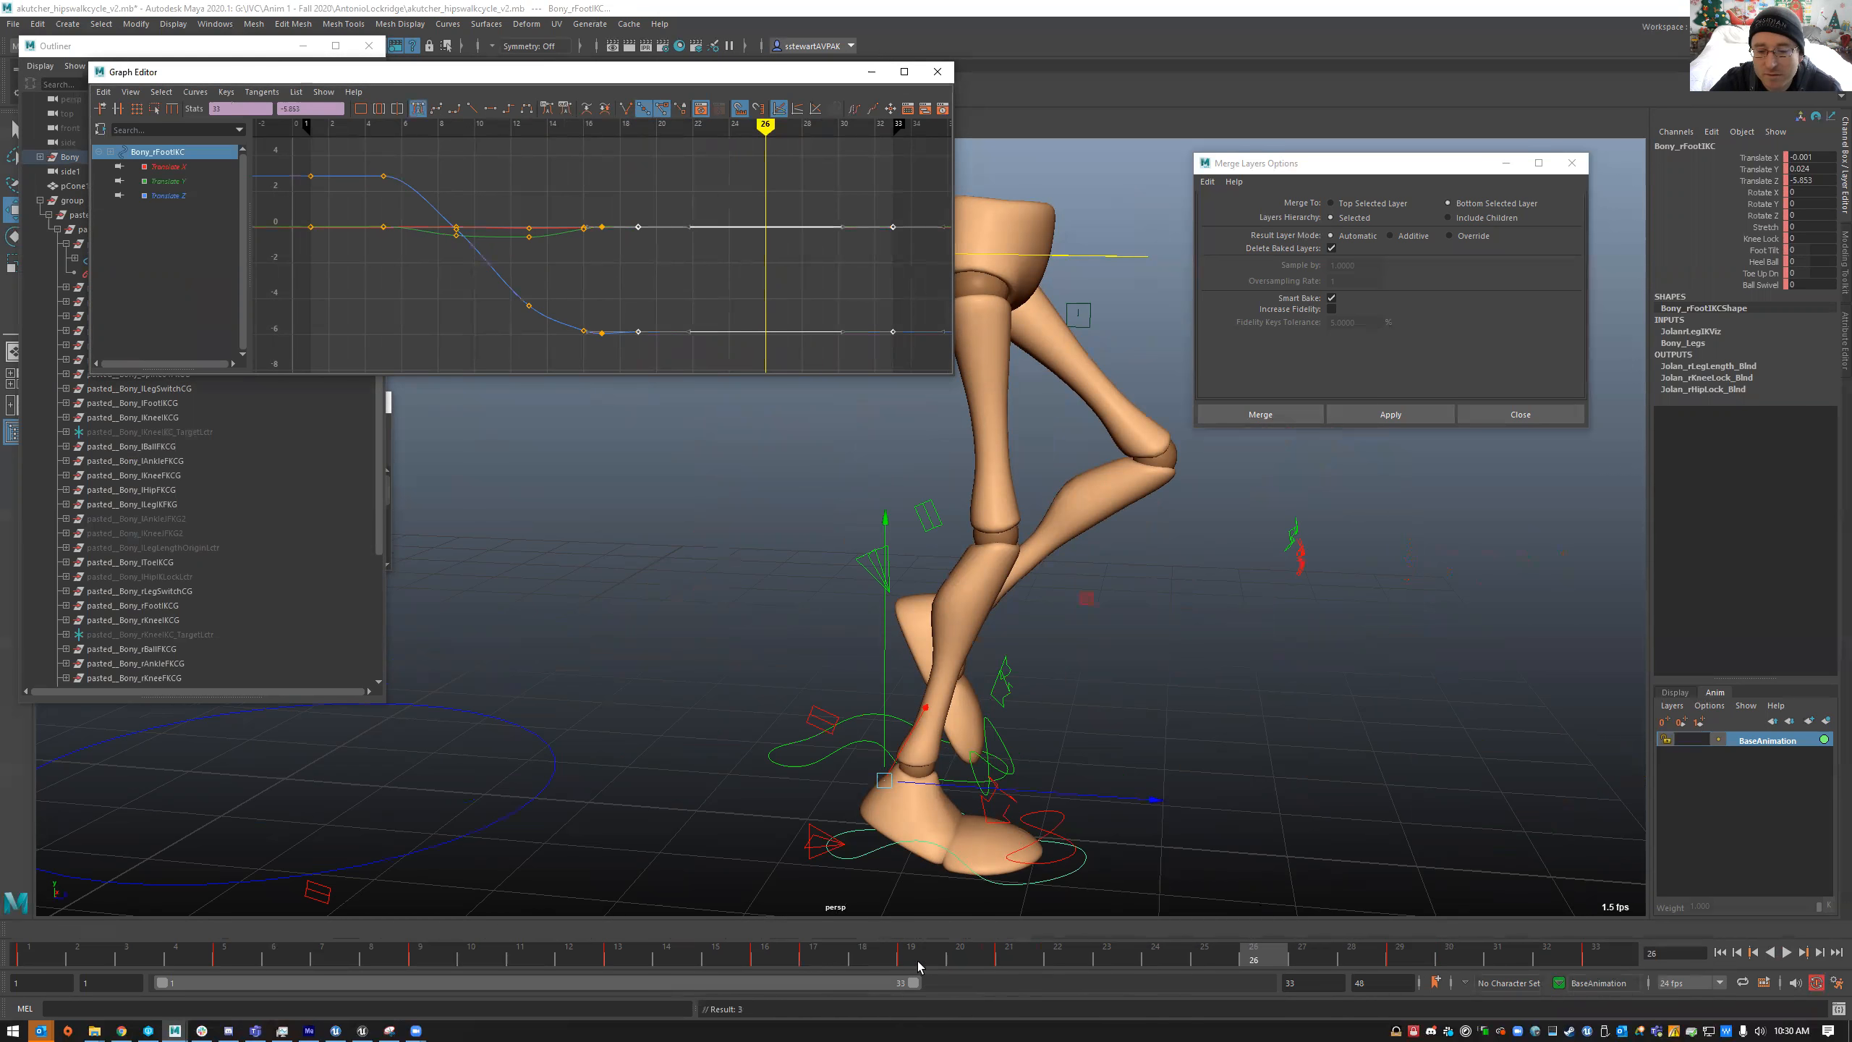
key(alt+v)
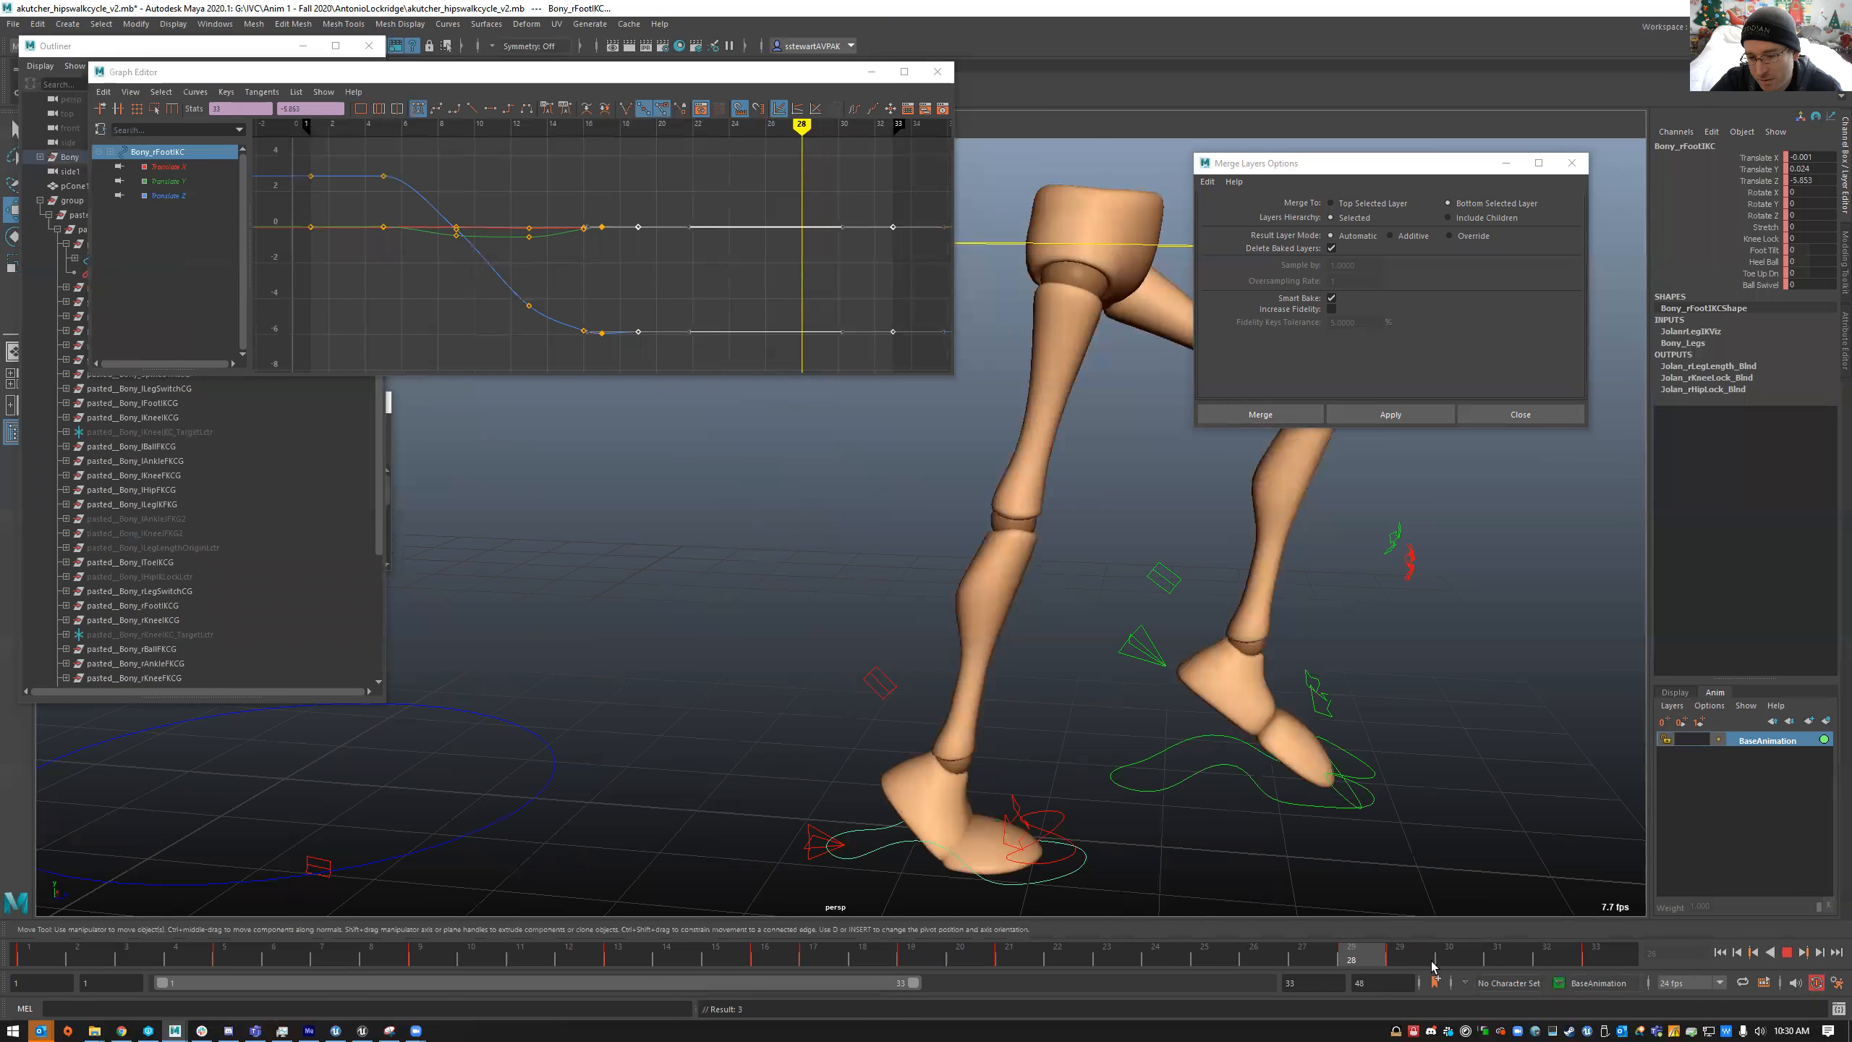
- Test a shift of the right foot control and undo it, and select the right ball roll control at frame 29
drag(991, 784, 962, 790)
key(ctrl+z)
key(e)
drag(1141, 711, 967, 466)
click(1404, 962)
key(w)
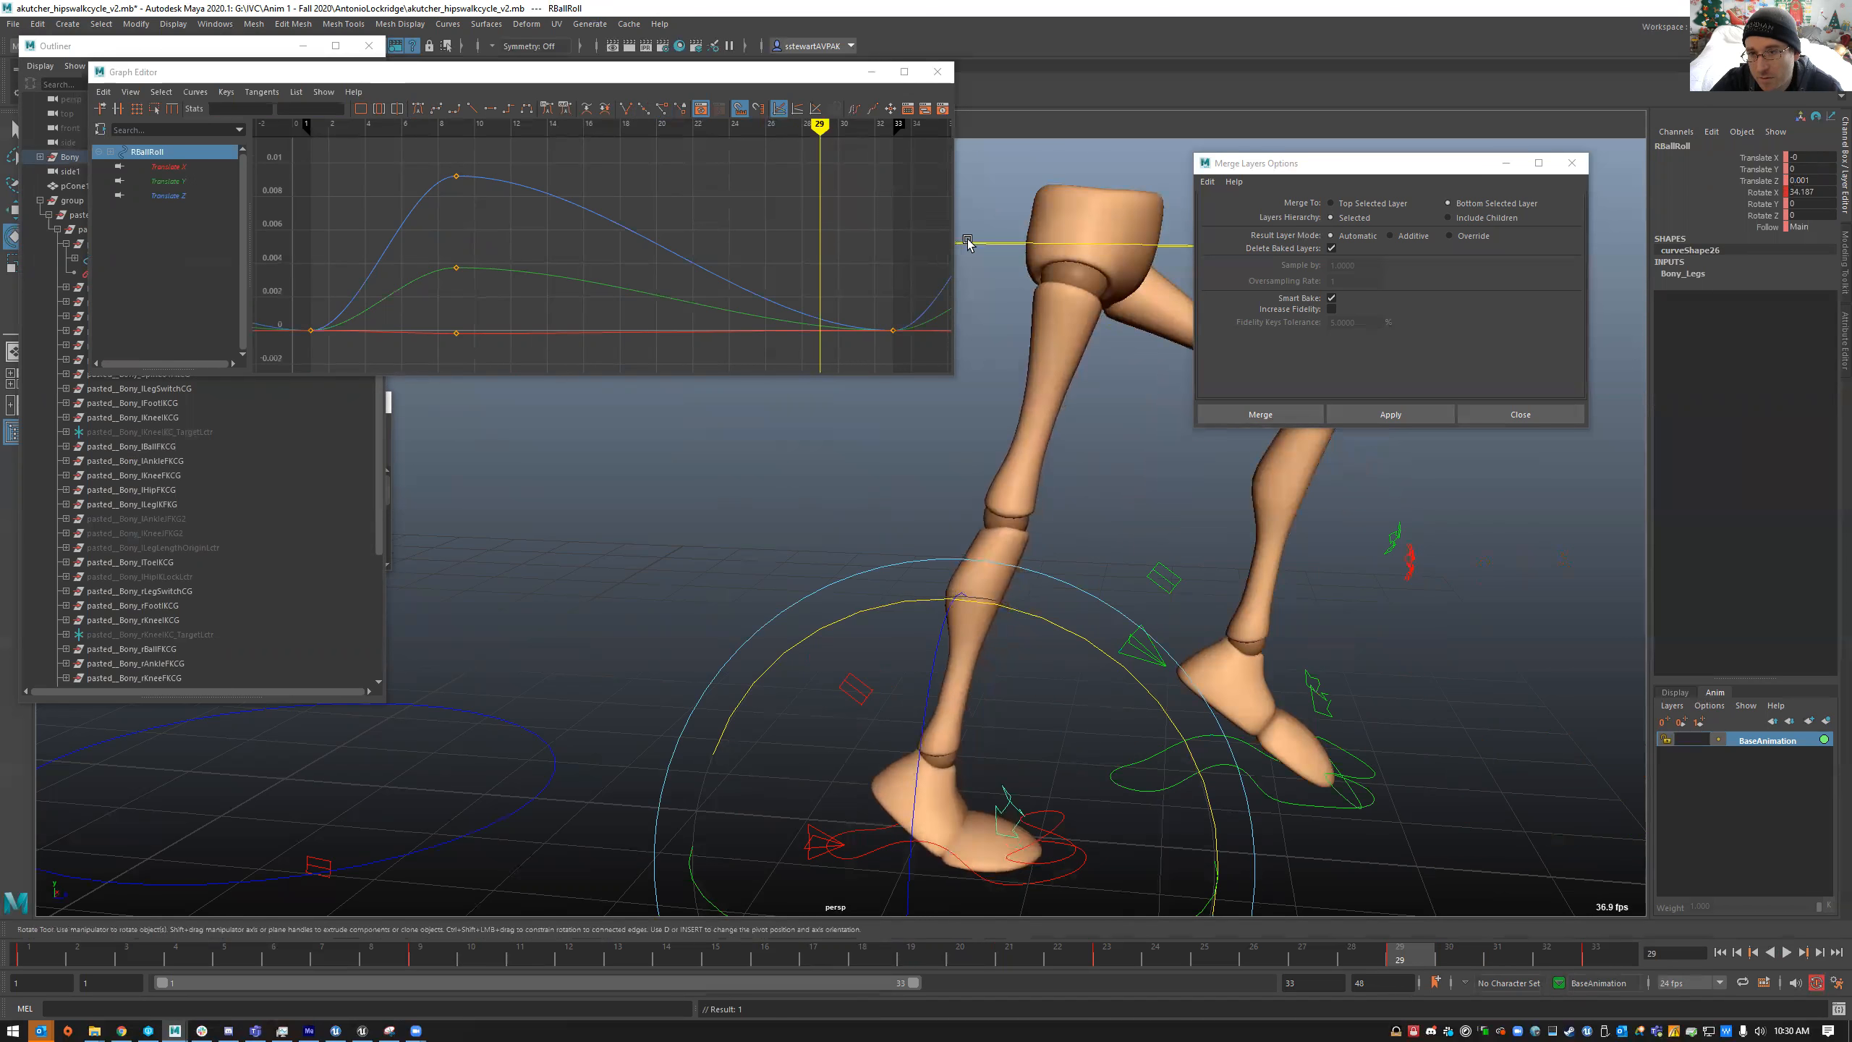
- Remove the duplicate root controls overlapping at the hips, and move the remaining root control at frame 29 to about Y 0.025, Z 7.331
click(1087, 246)
drag(1087, 246, 1078, 266)
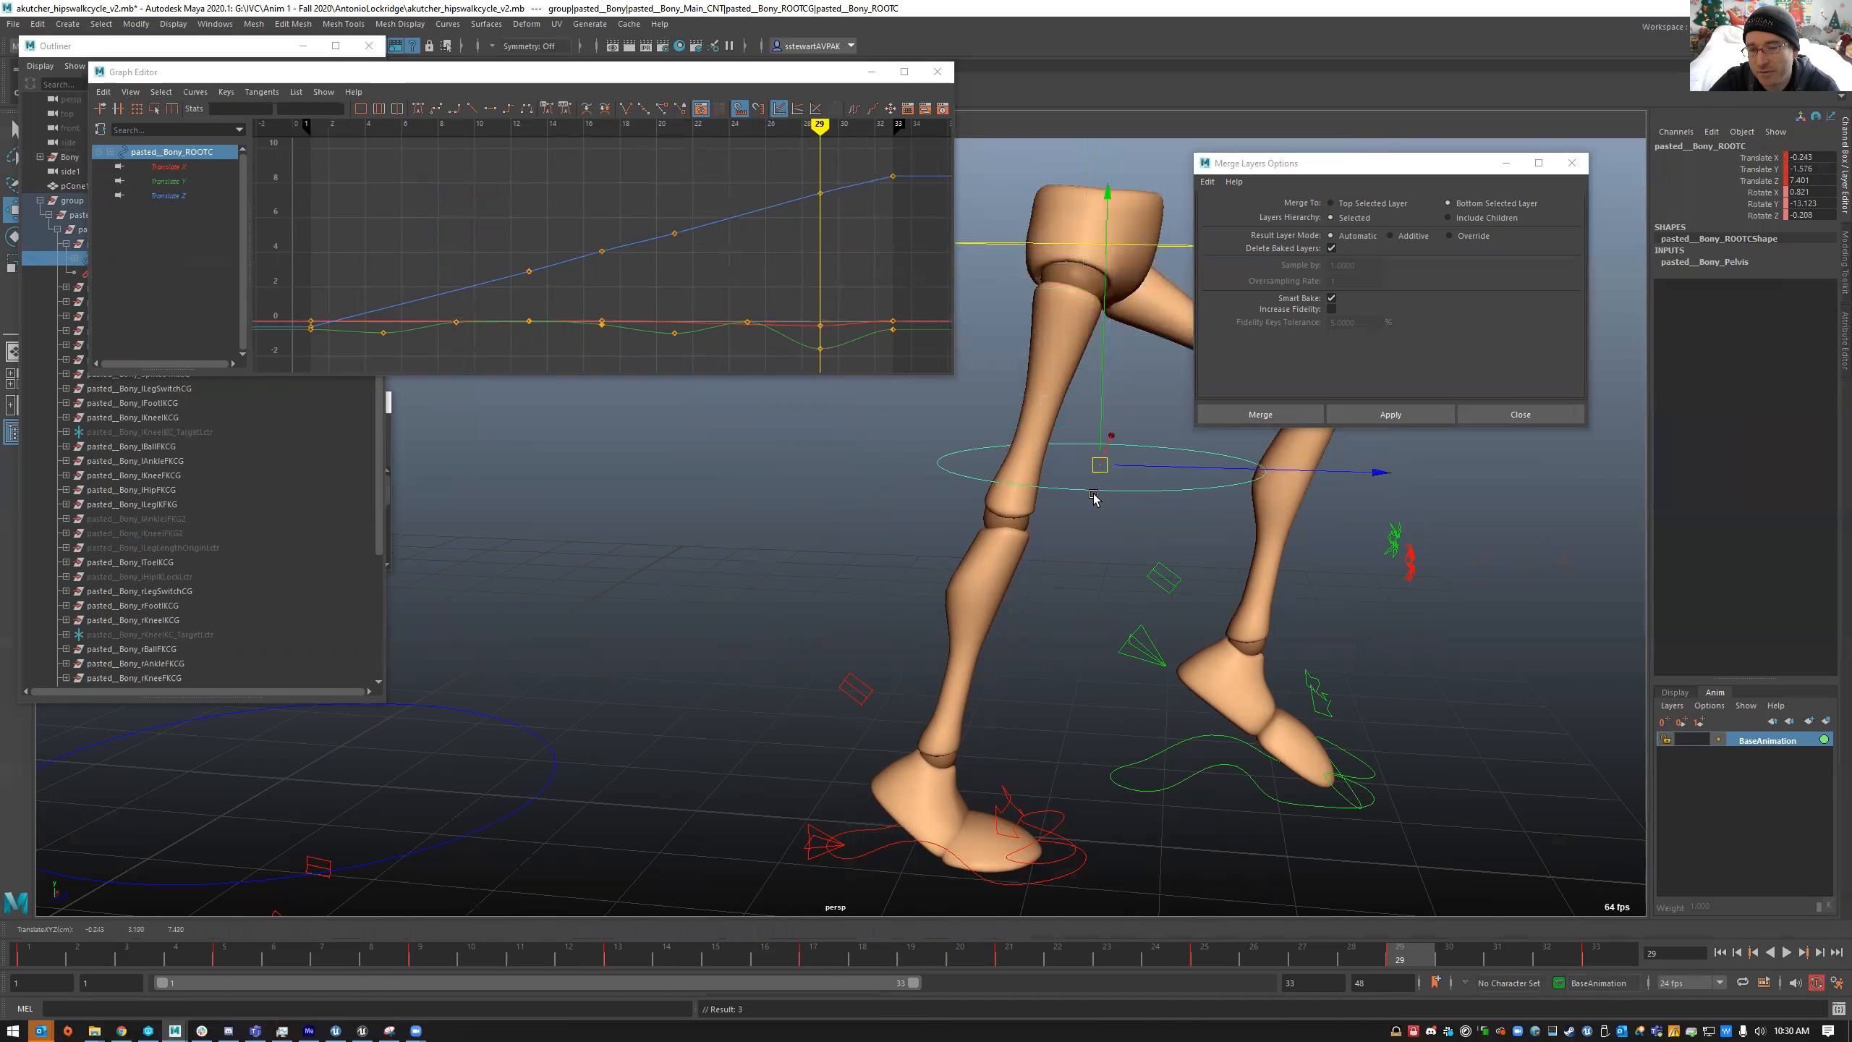
click(1026, 256)
drag(1092, 246, 1090, 262)
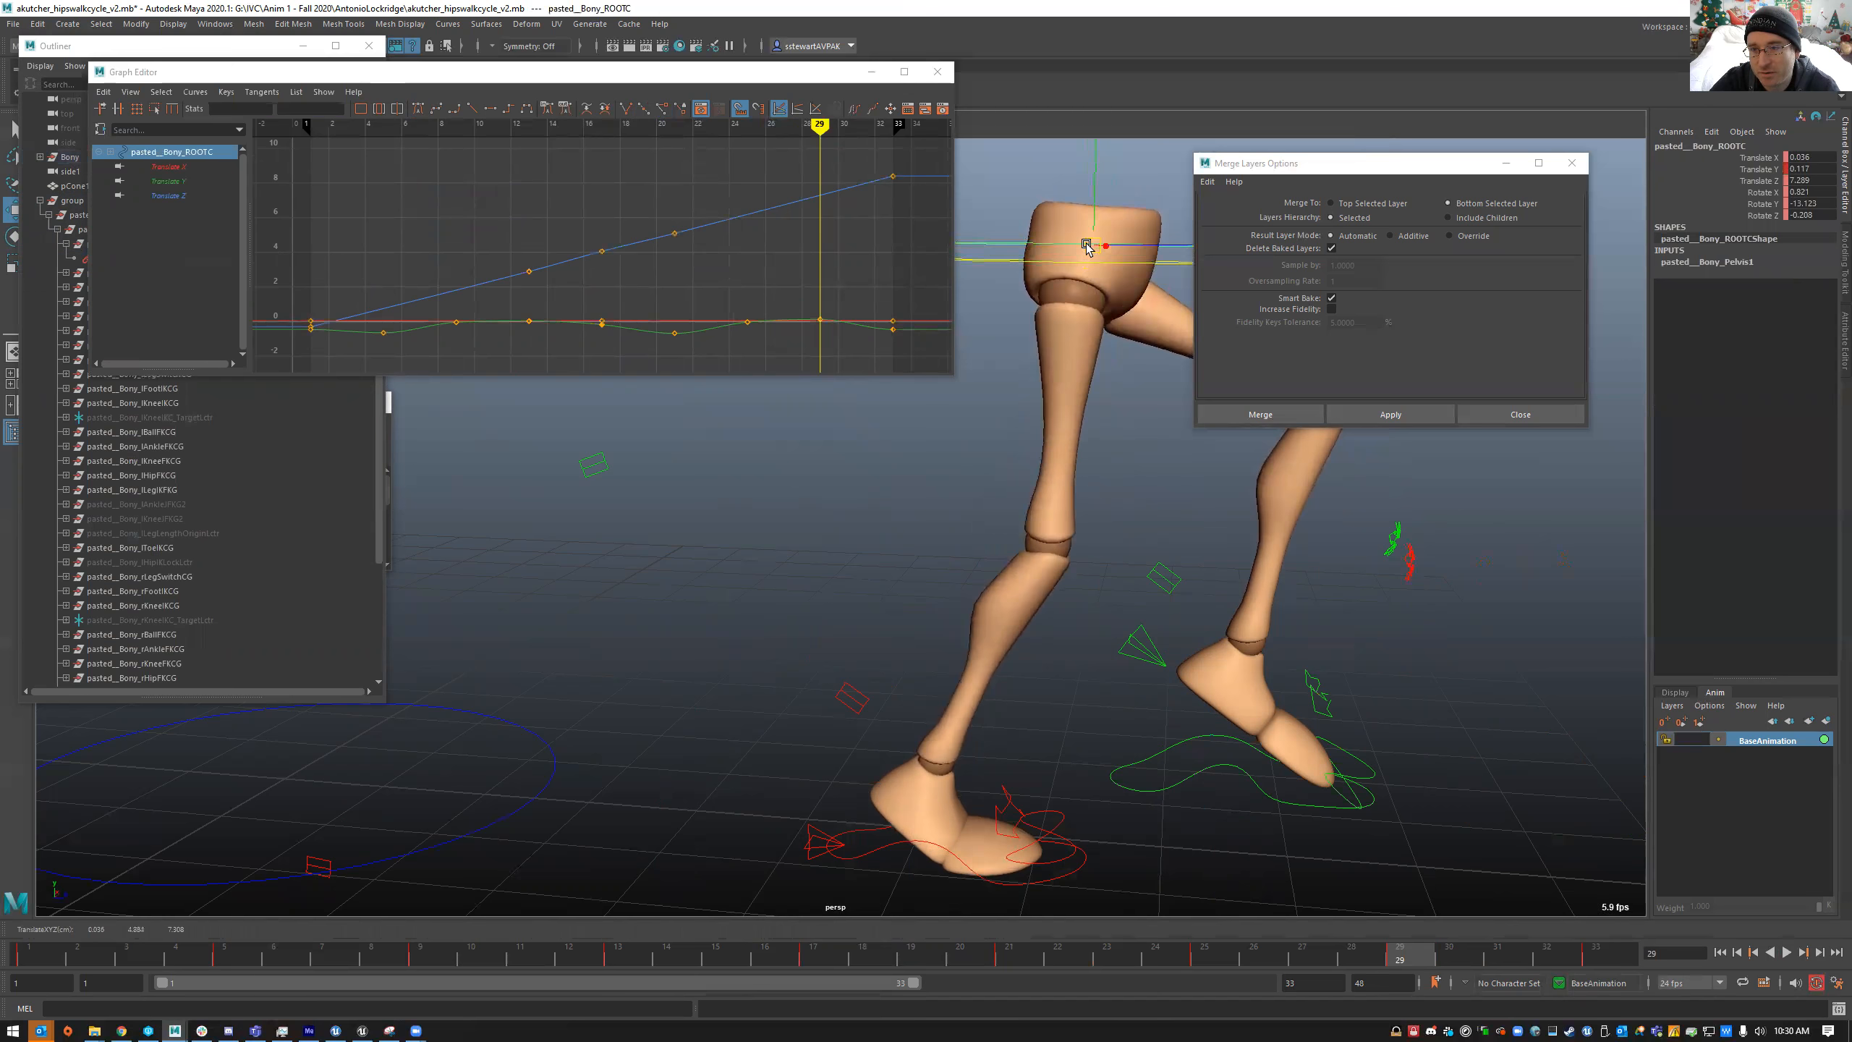
click(1094, 264)
drag(1096, 269, 1103, 262)
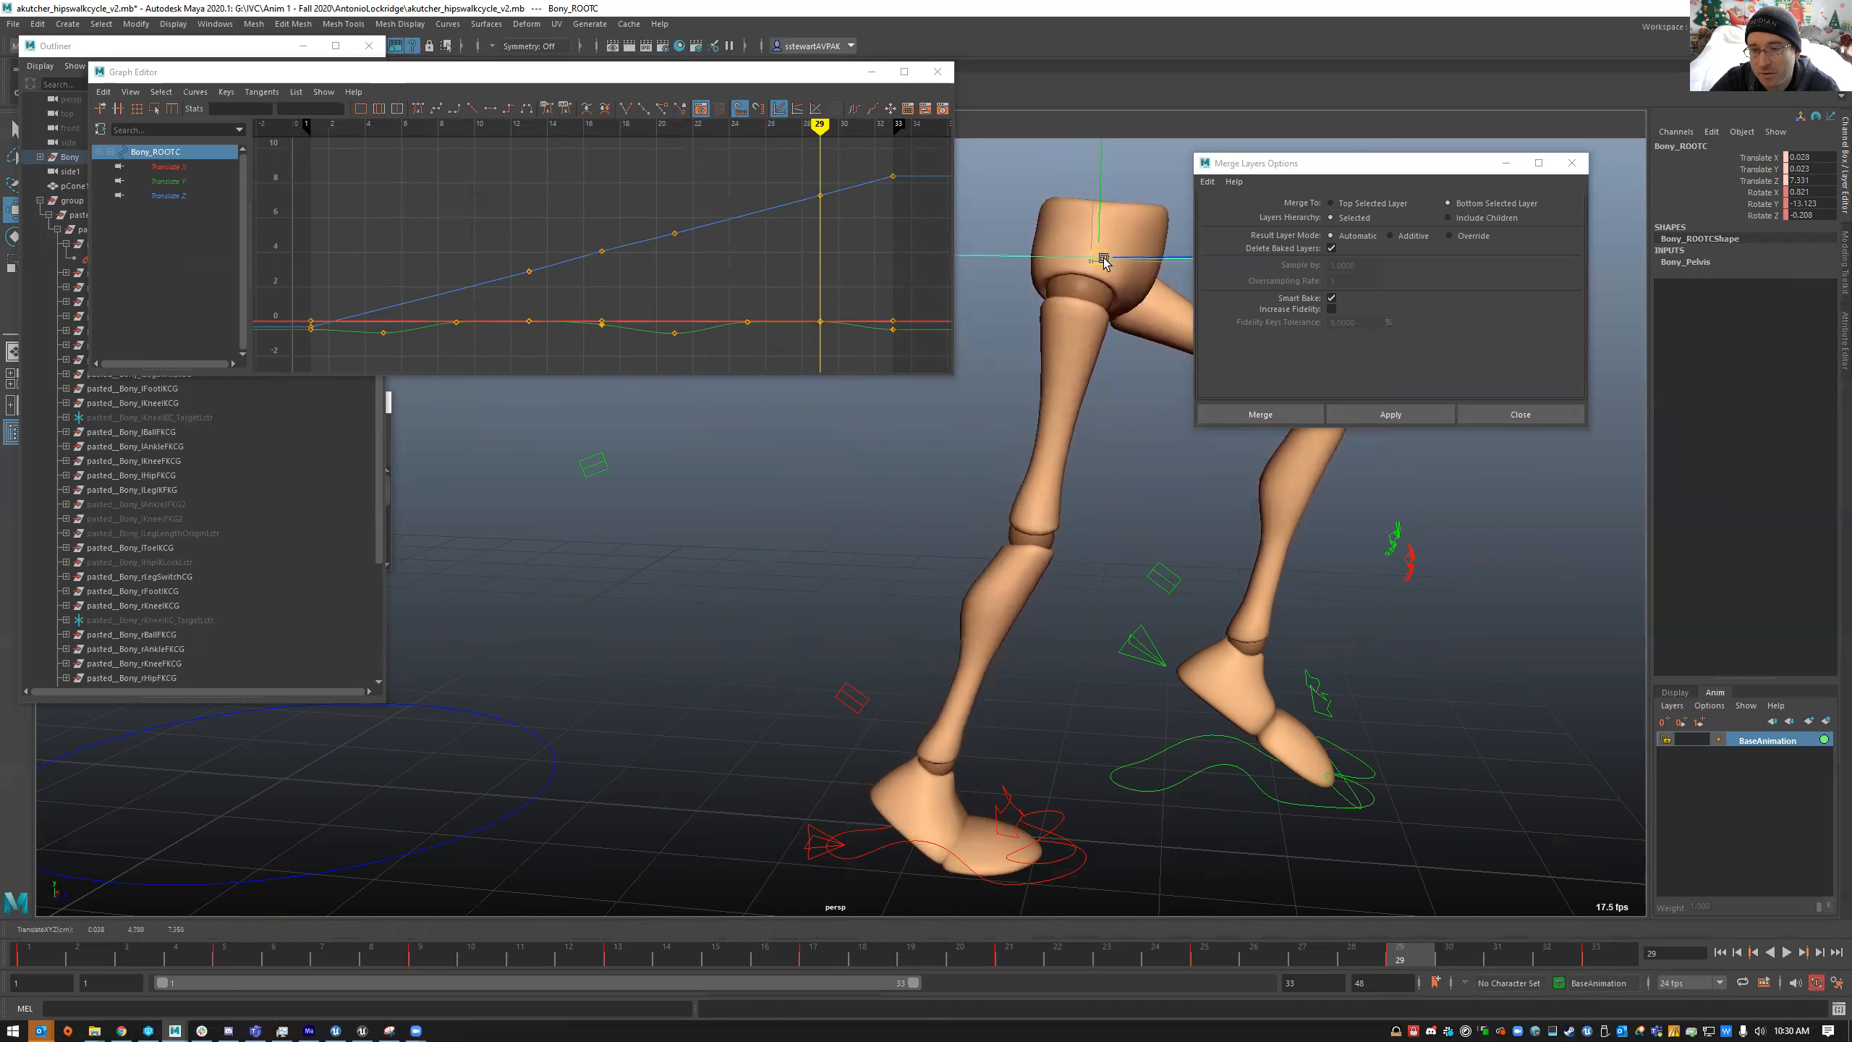
- Hide the rig control curves, play the walk from frame 1 with the legs in view, and close the Graph Editor
drag(1407, 952, 32, 947)
scroll(642, 755, down, 4)
key(alt+1)
alt+right_drag(990, 702, 805, 694)
alt+middle_drag(805, 695, 815, 742)
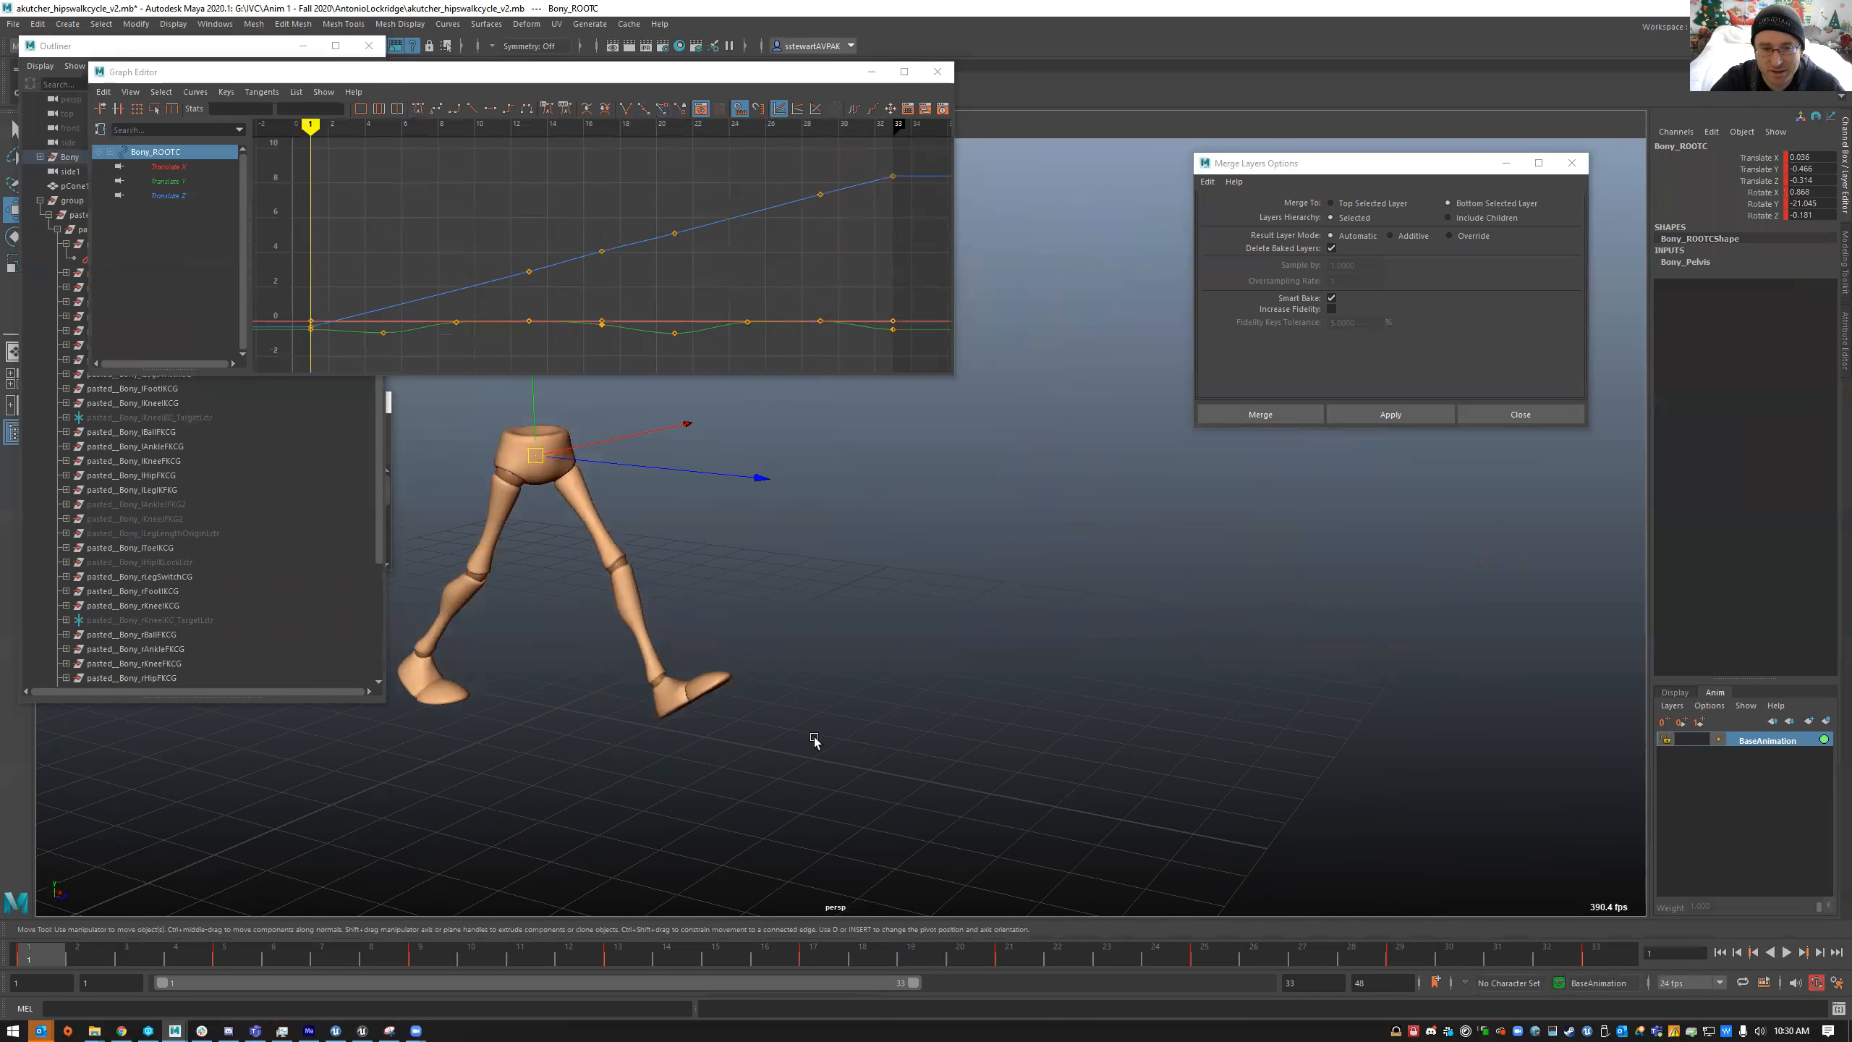
key(alt+v)
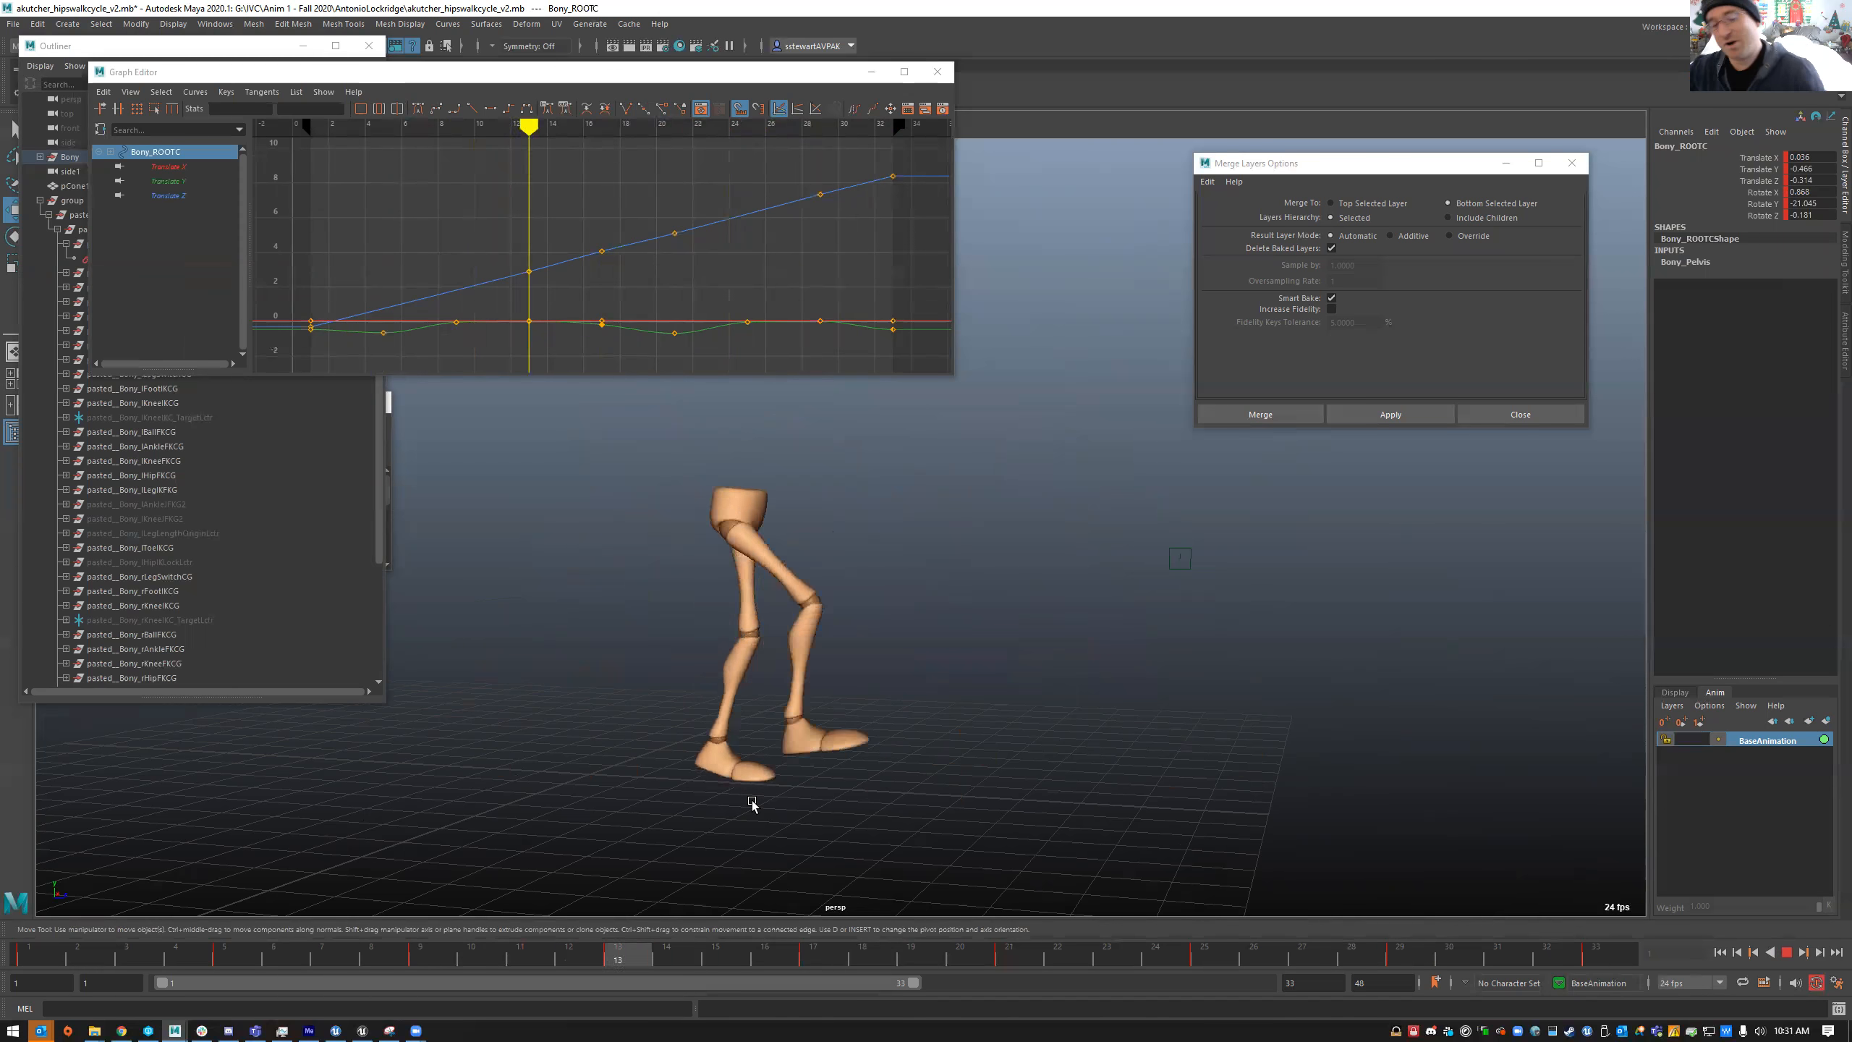
key(Escape)
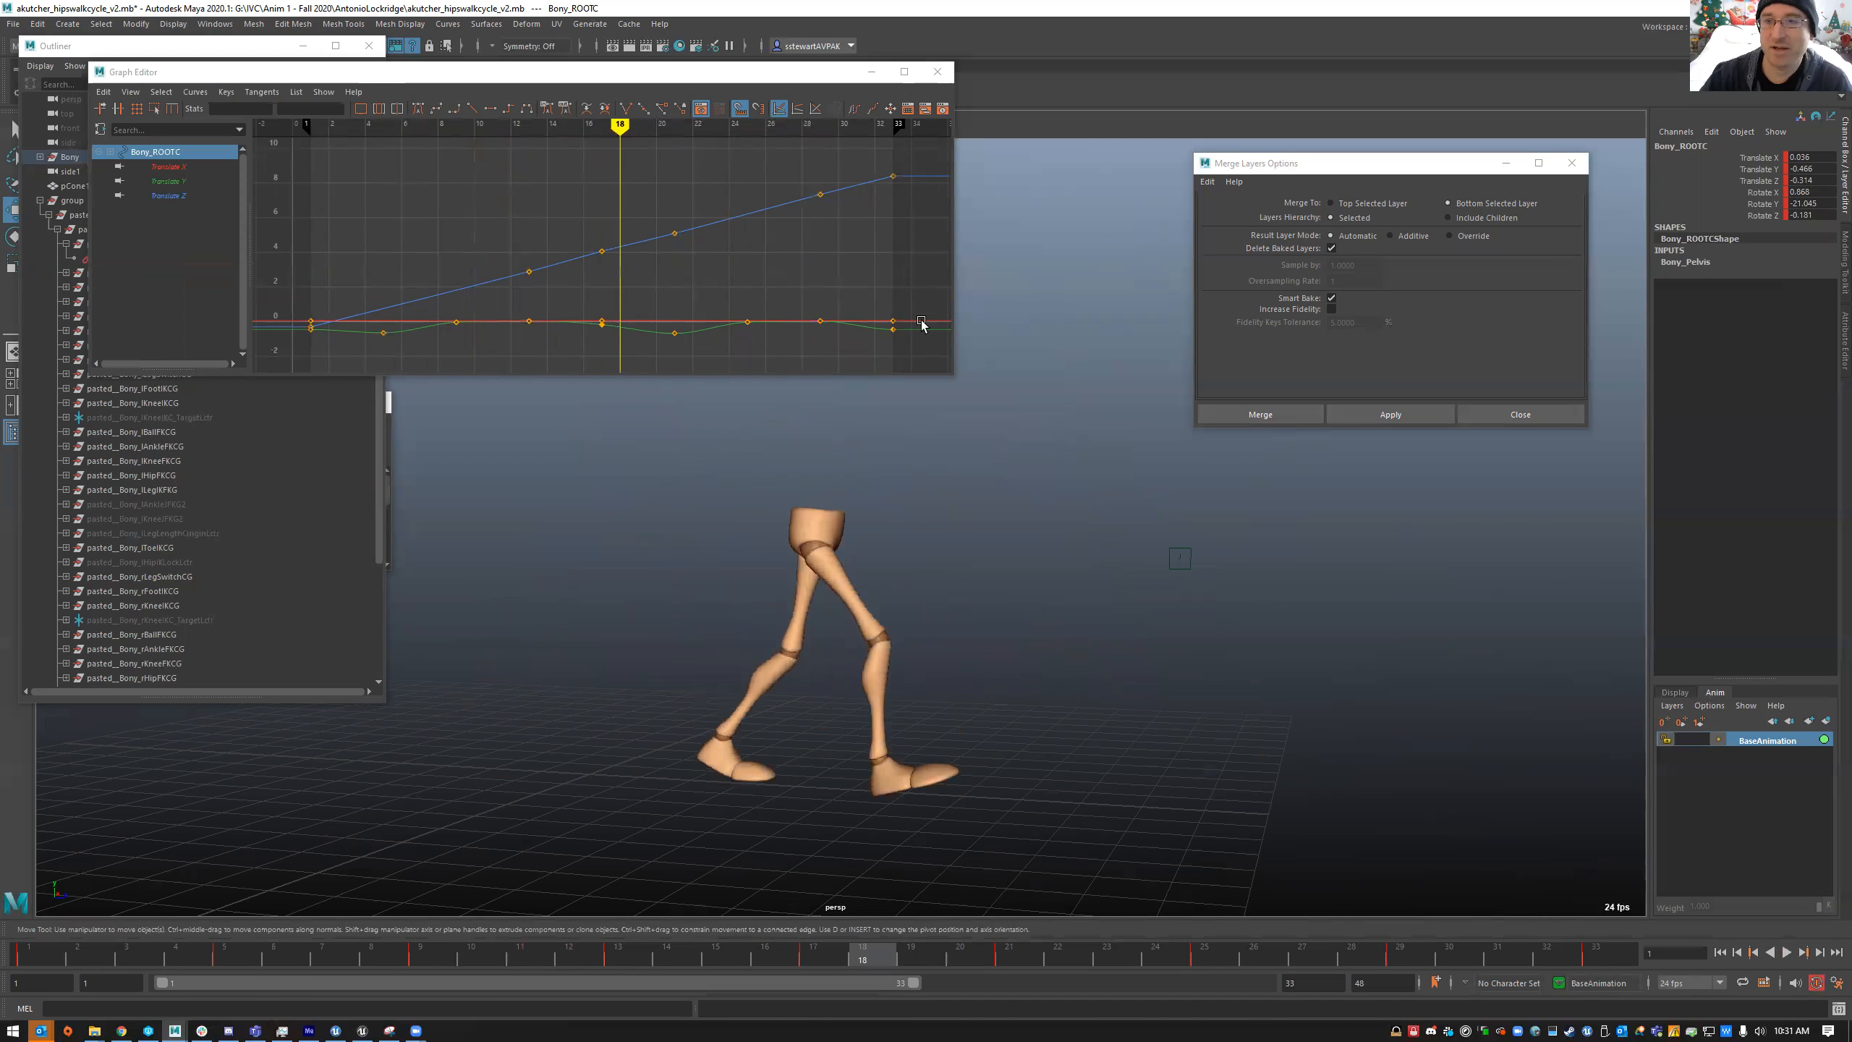
click(937, 72)
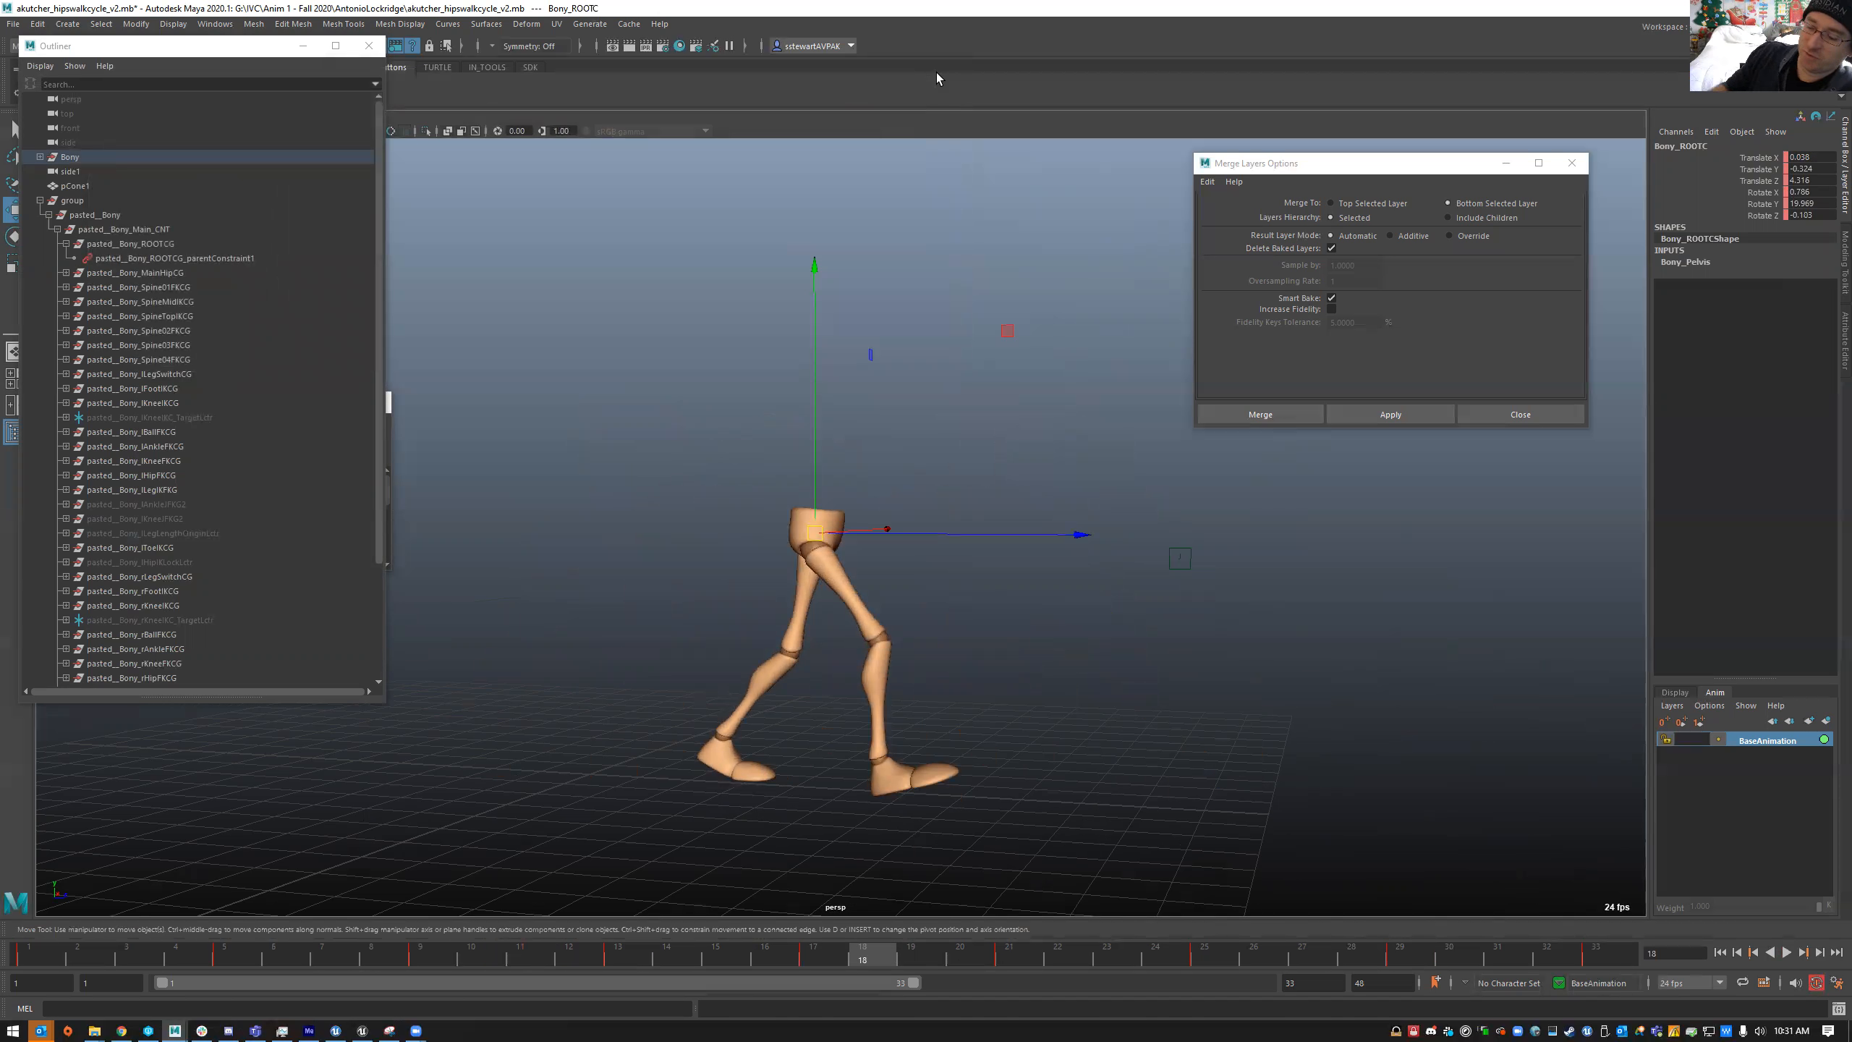